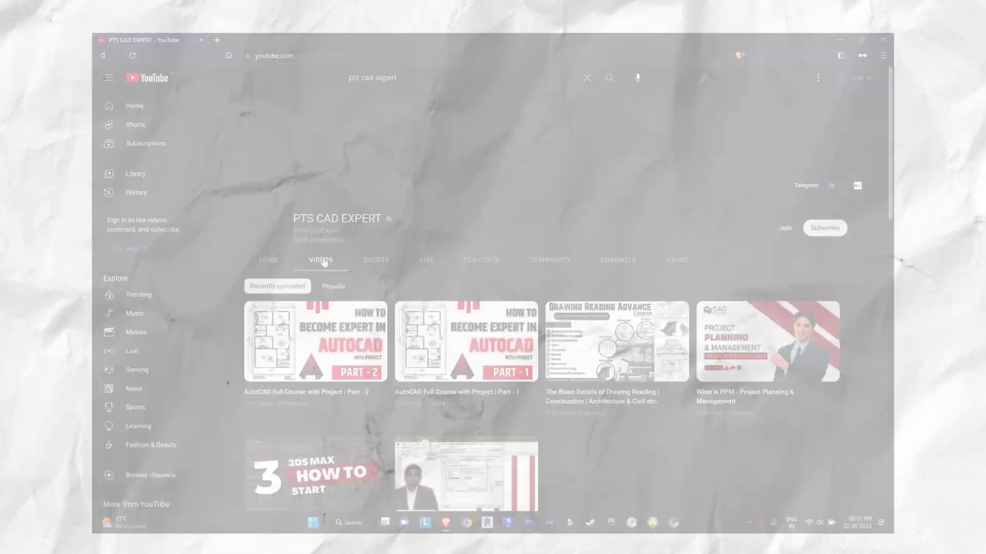
Step: Scroll through the PTS CAD EXPERT channel's uploaded videos on YouTube
scroll(323, 256, down, 5)
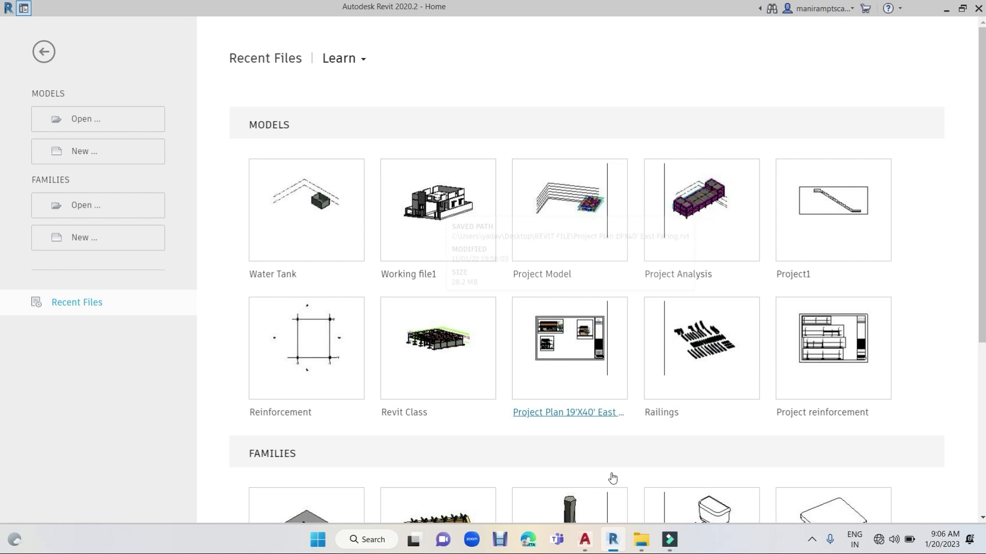
Step: Bring up plan.dwg in AutoCAD and centre the 1st to 4th floor plan in view
click(588, 542)
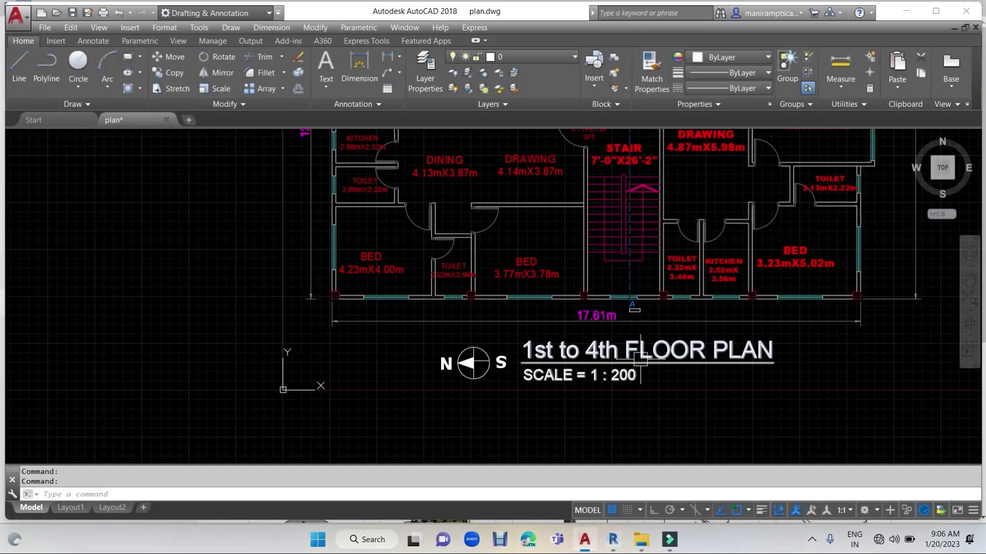
scroll(596, 365, down, 3)
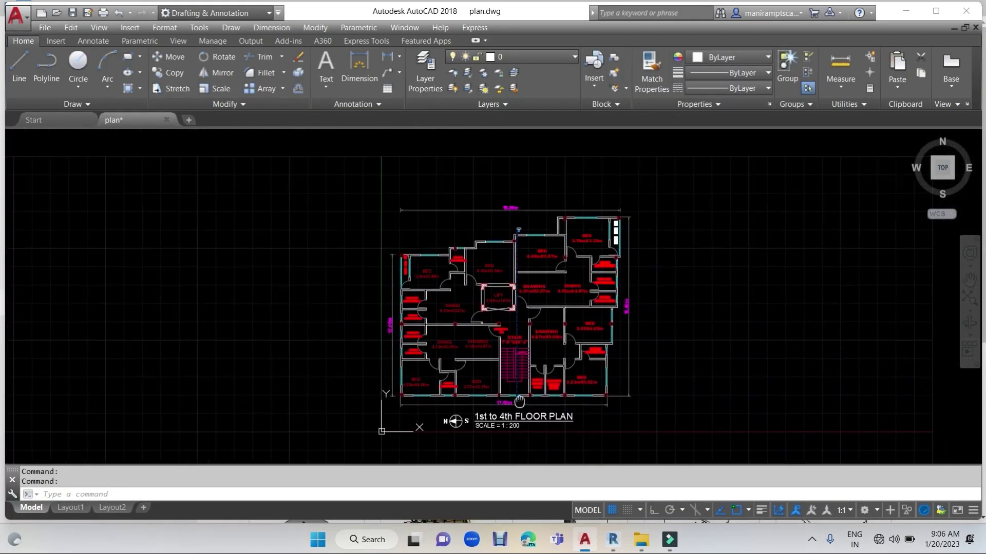
scroll(514, 346, up, 2)
middle_drag(572, 353, 572, 291)
scroll(472, 415, up, 2)
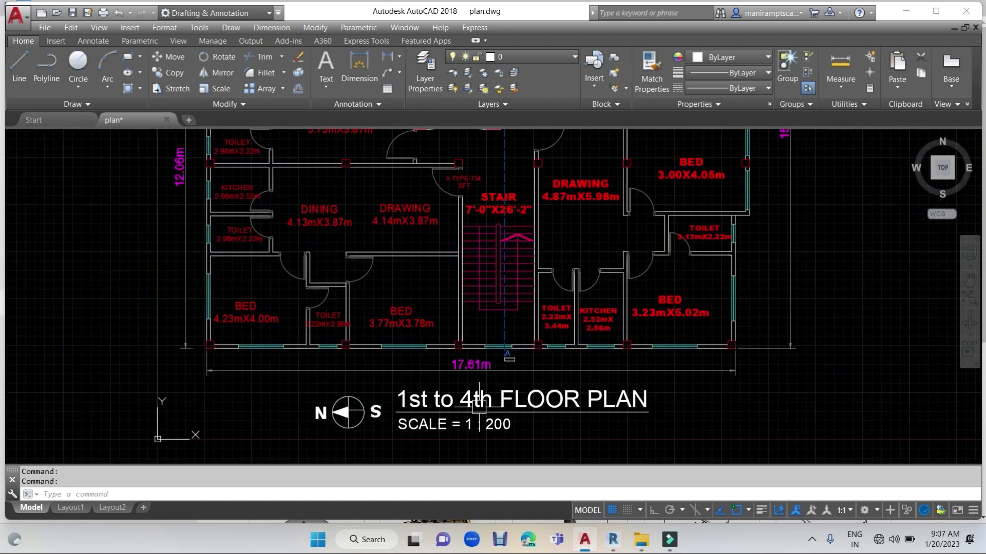
scroll(473, 415, up, 2)
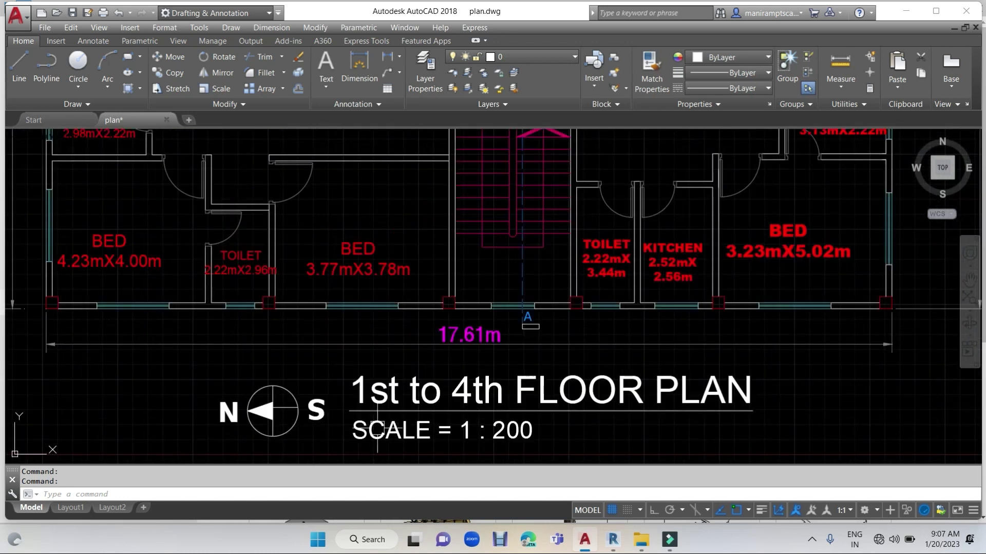
scroll(385, 408, up, 2)
scroll(406, 411, down, 2)
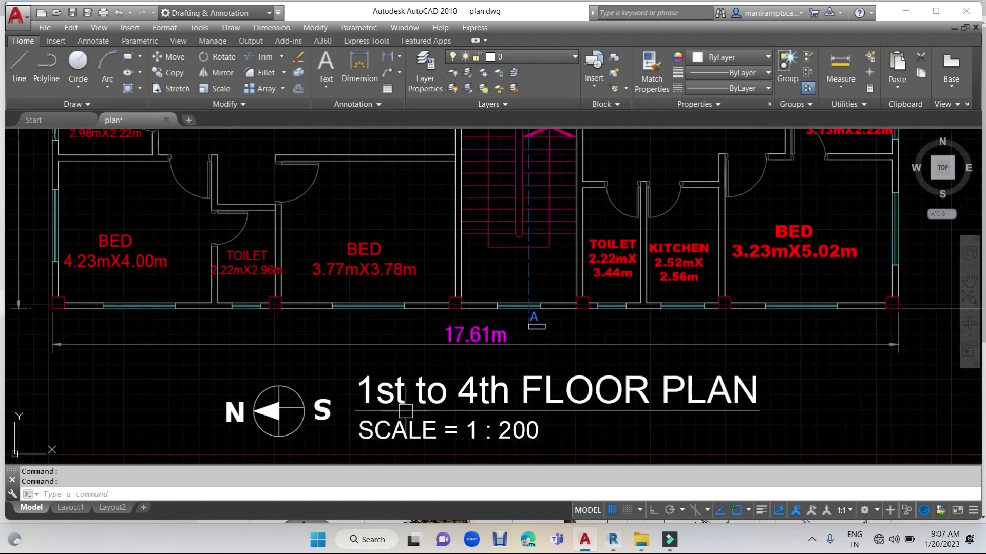
scroll(404, 425, down, 2)
middle_drag(436, 408, 444, 444)
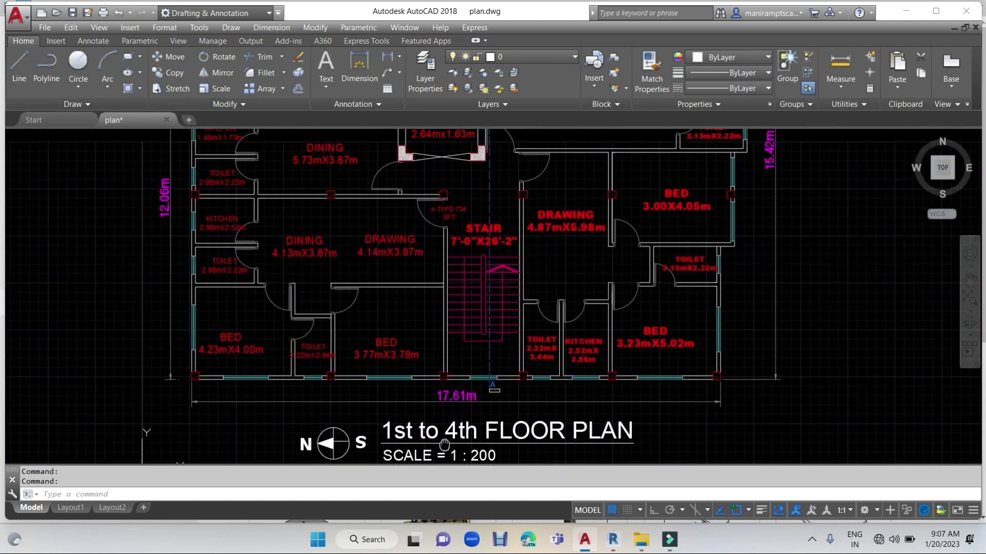
scroll(436, 367, down, 2)
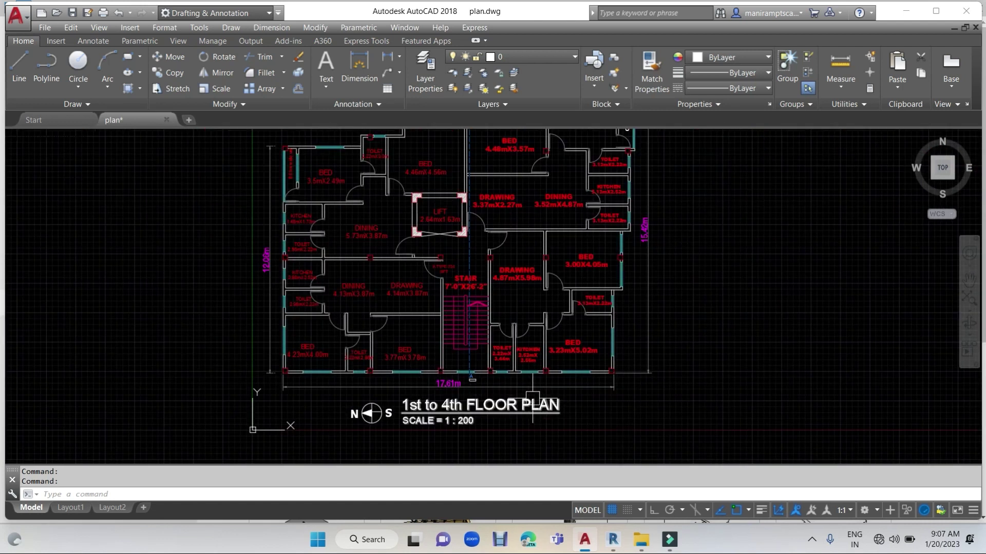
middle_drag(671, 279, 677, 328)
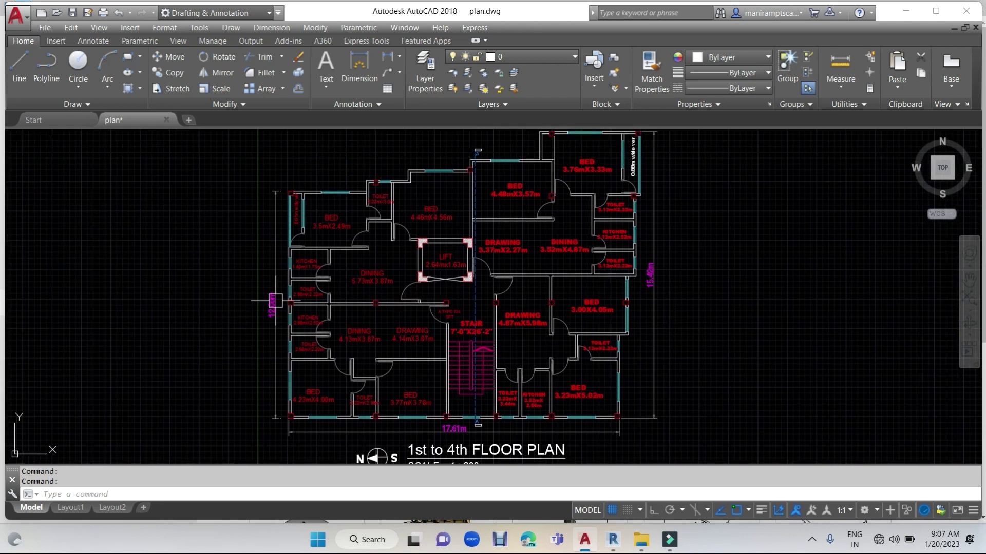
Step: Zoom in around the plan to inspect the 18.89 m dimension and the LIFT and BED rooms
scroll(276, 300, up, 2)
middle_drag(403, 222, 381, 353)
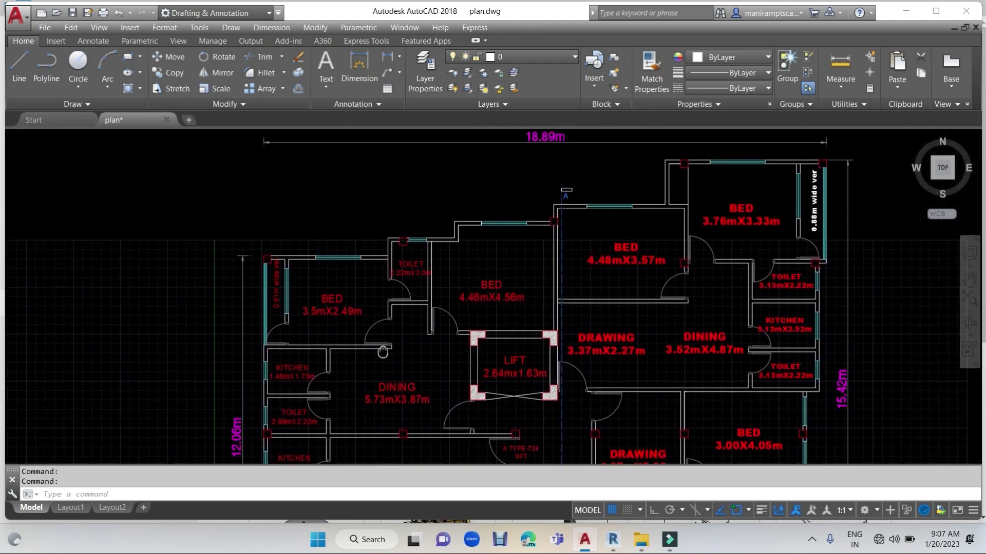
scroll(579, 202, up, 2)
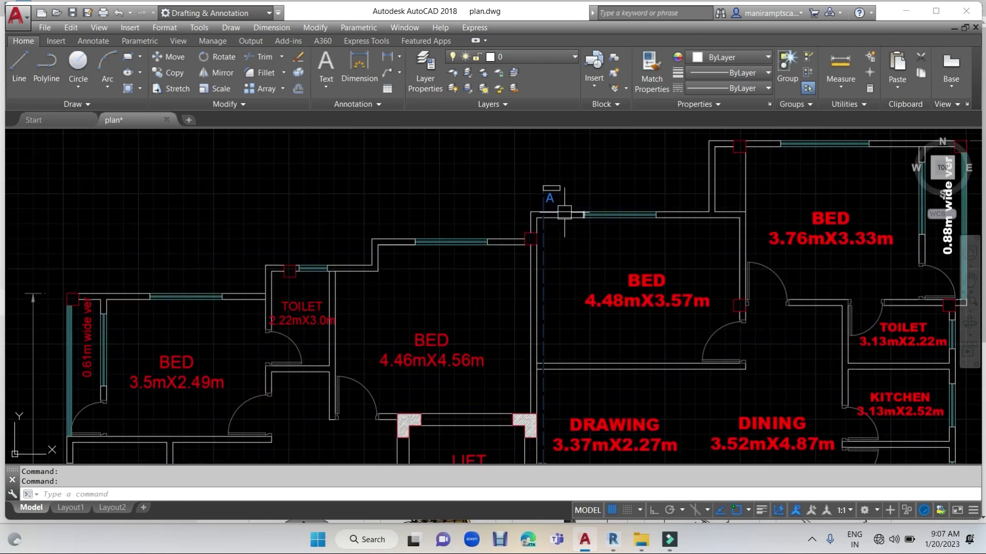
scroll(564, 212, down, 2)
scroll(564, 212, down, 2)
scroll(535, 306, up, 1)
mouse_move(535, 306)
middle_down()
mouse_move(417, 210)
mouse_move(424, 237)
middle_up()
scroll(416, 163, up, 2)
scroll(415, 163, up, 3)
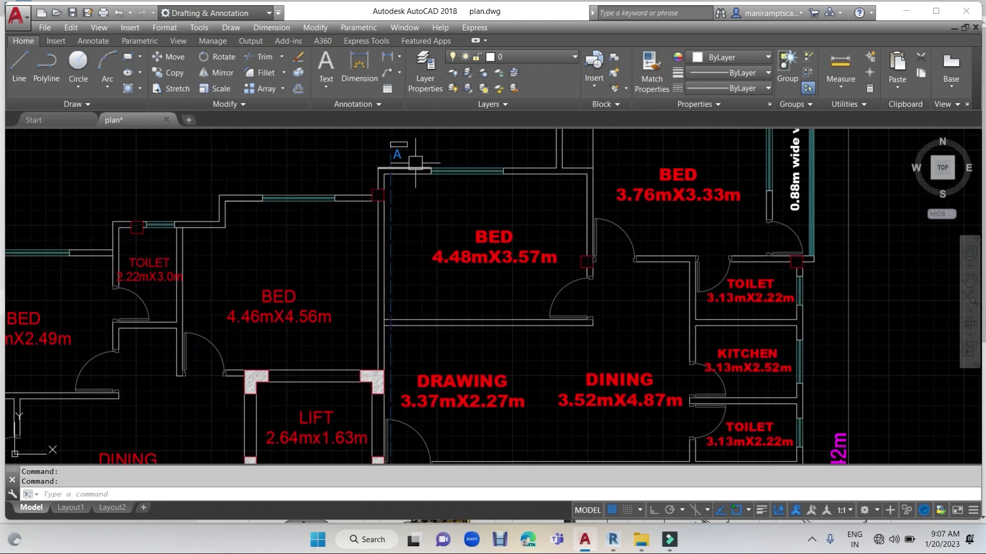
scroll(384, 284, down, 6)
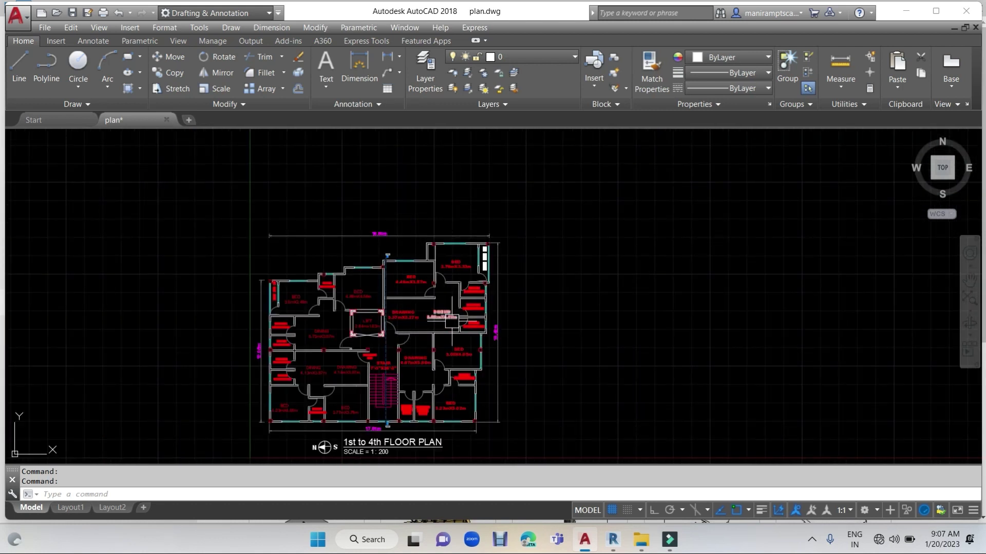
scroll(452, 318, up, 2)
middle_drag(452, 318, 560, 285)
scroll(255, 189, up, 2)
middle_drag(255, 189, 335, 258)
scroll(221, 245, up, 1)
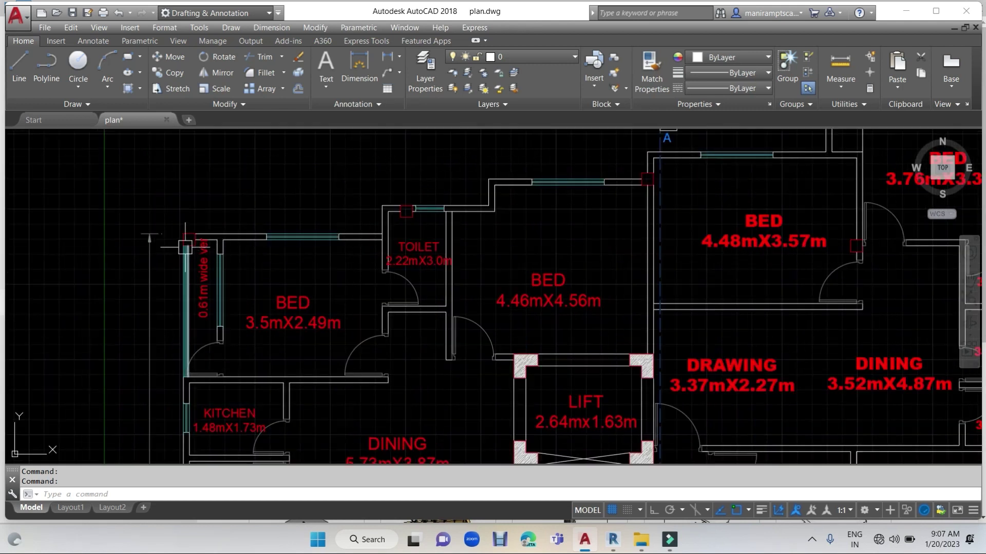
scroll(227, 243, up, 1)
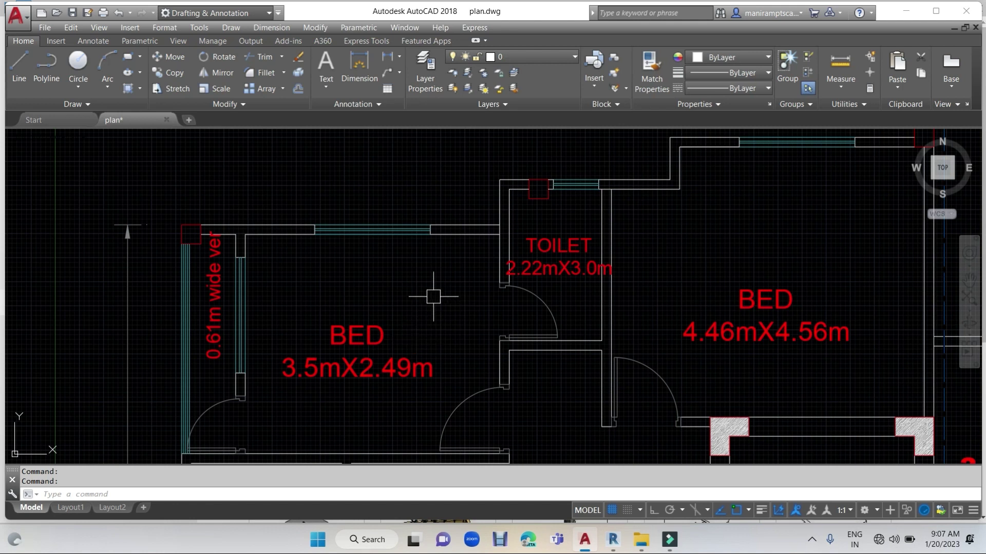
scroll(434, 296, down, 2)
middle_drag(418, 297, 376, 282)
scroll(319, 254, down, 1)
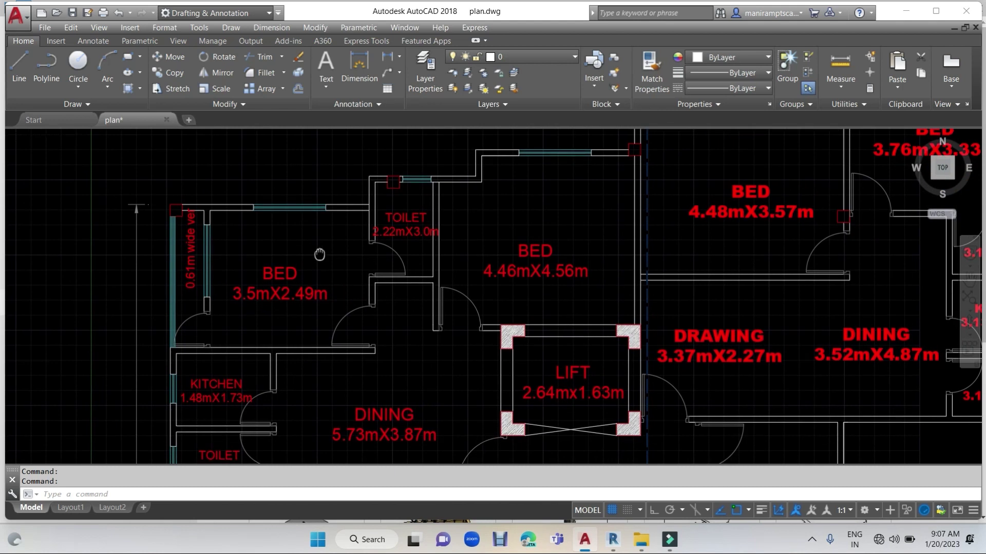
scroll(319, 254, down, 3)
middle_drag(409, 270, 390, 266)
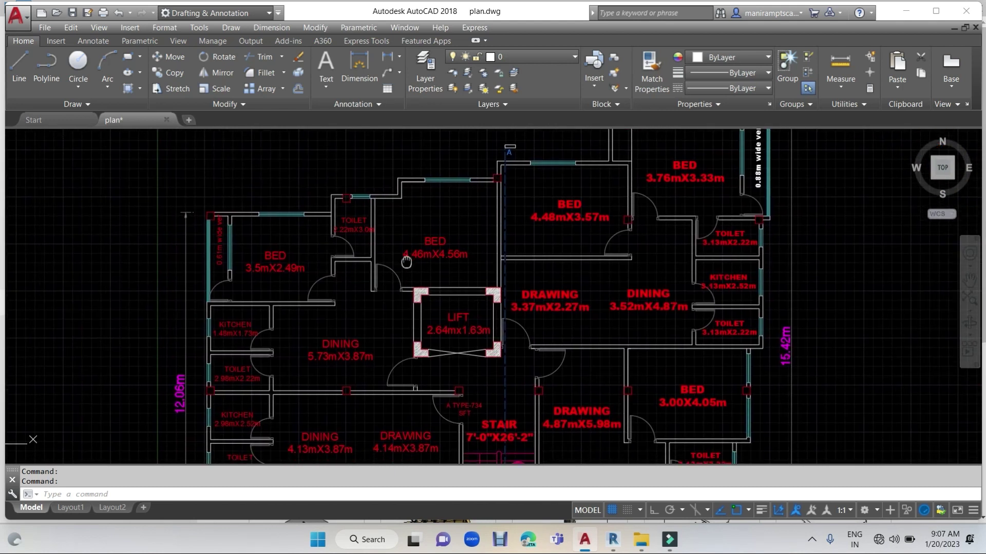
scroll(438, 264, down, 2)
scroll(438, 263, down, 2)
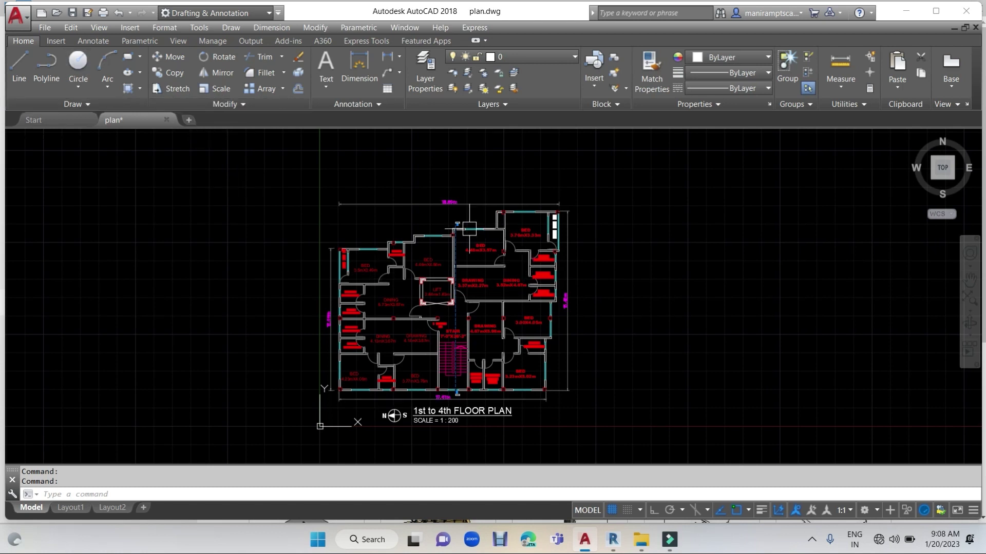
scroll(470, 313, up, 2)
scroll(480, 333, down, 2)
scroll(491, 358, up, 2)
scroll(493, 354, up, 2)
middle_click(506, 339)
middle_click(505, 340)
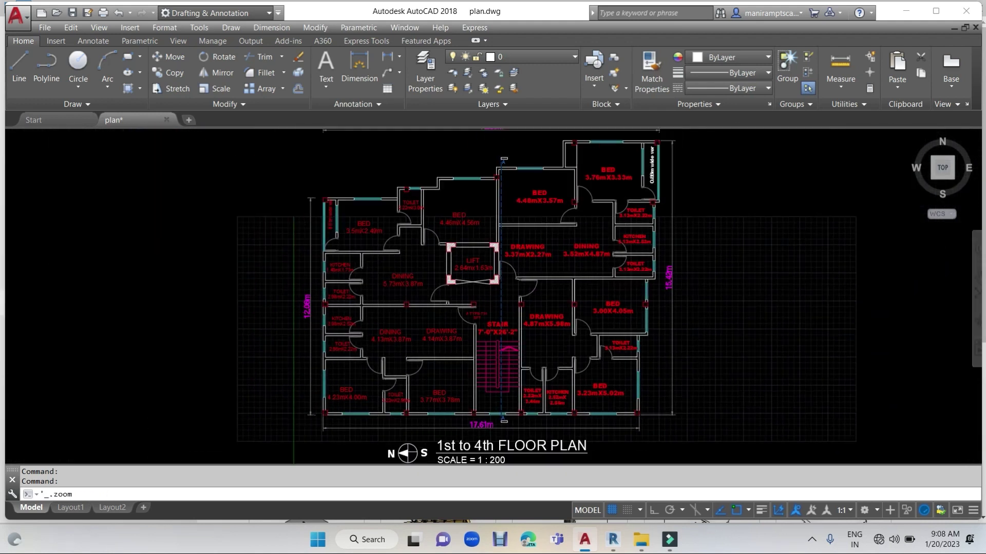
scroll(506, 340, up, 2)
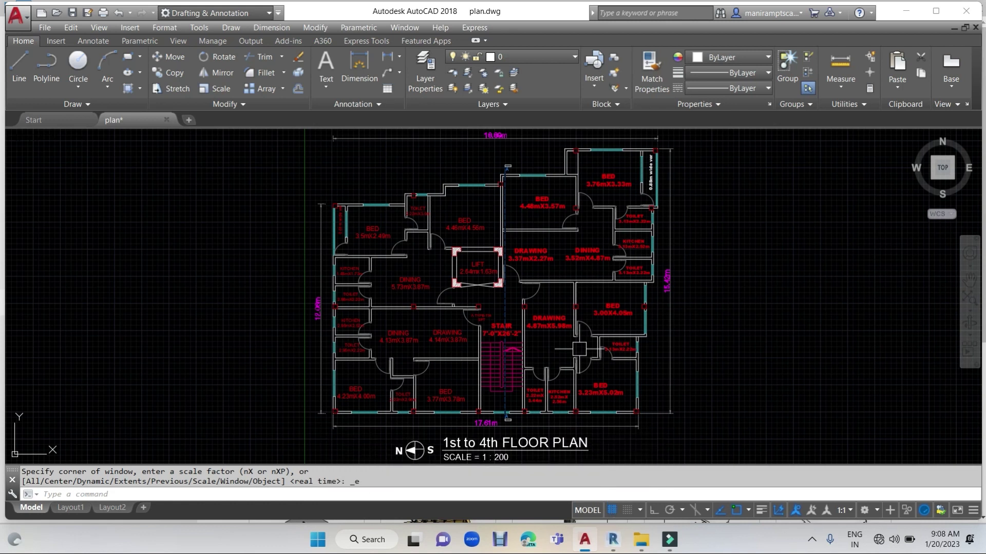
Step: Window-select all 557 floor plan objects, copy them, and start a new blank drawing
scroll(580, 349, down, 2)
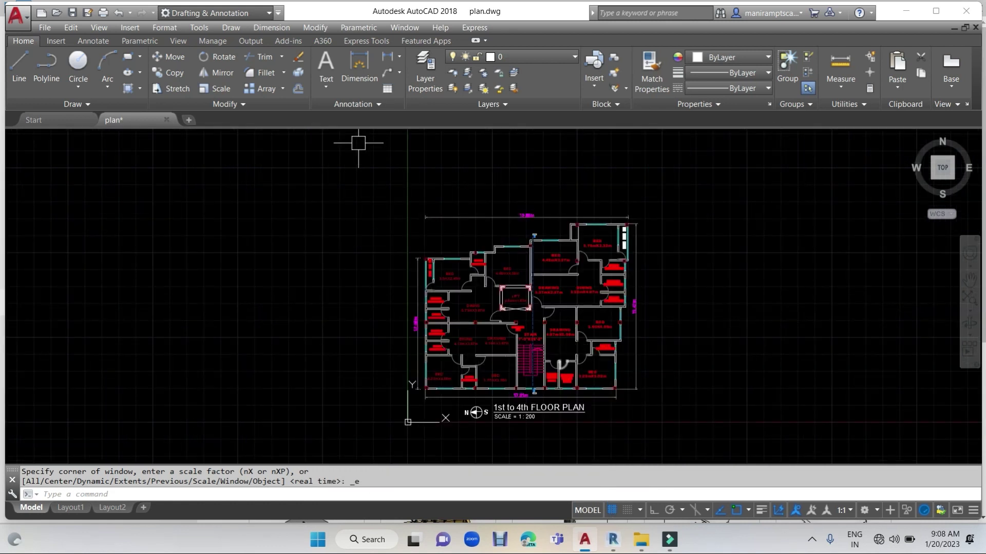
click(334, 171)
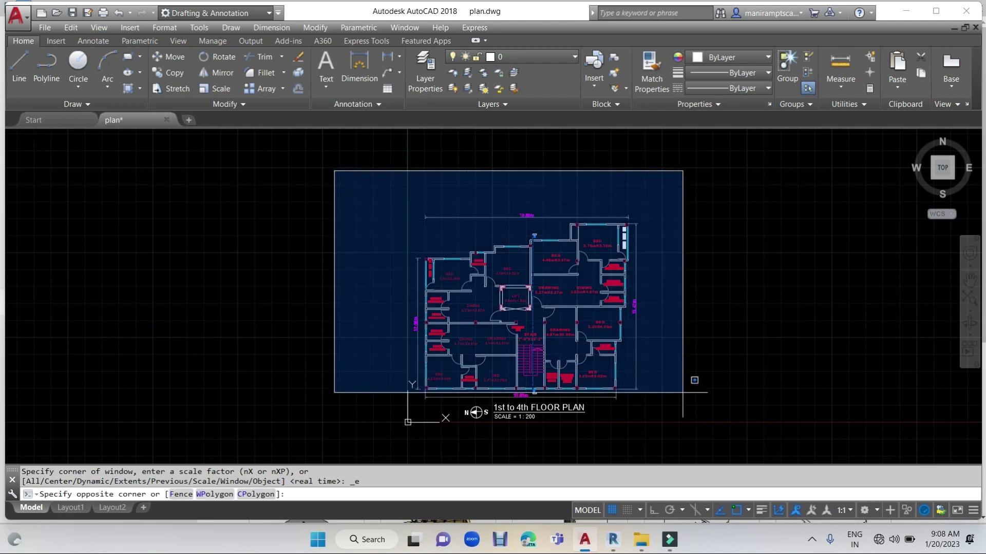
click(691, 427)
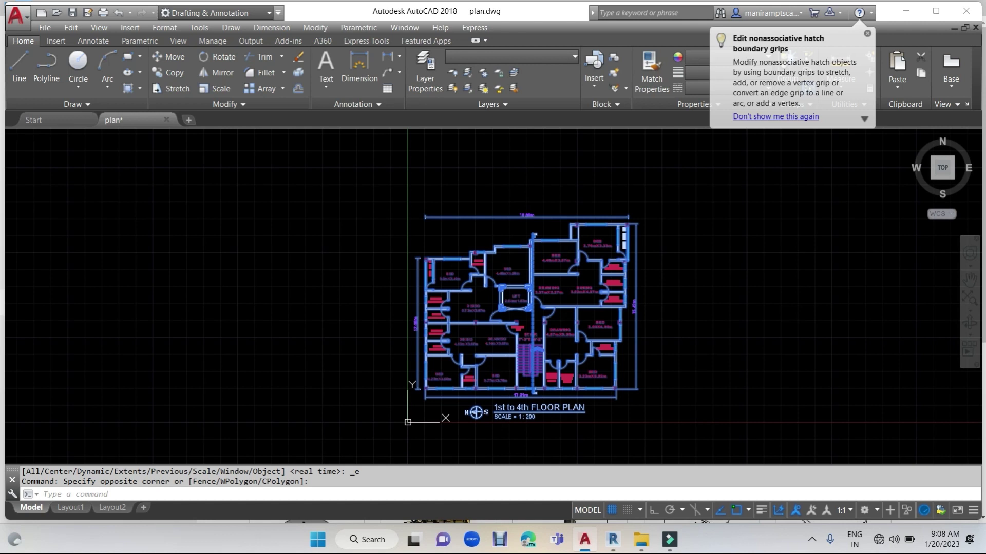
key(ctrl+c)
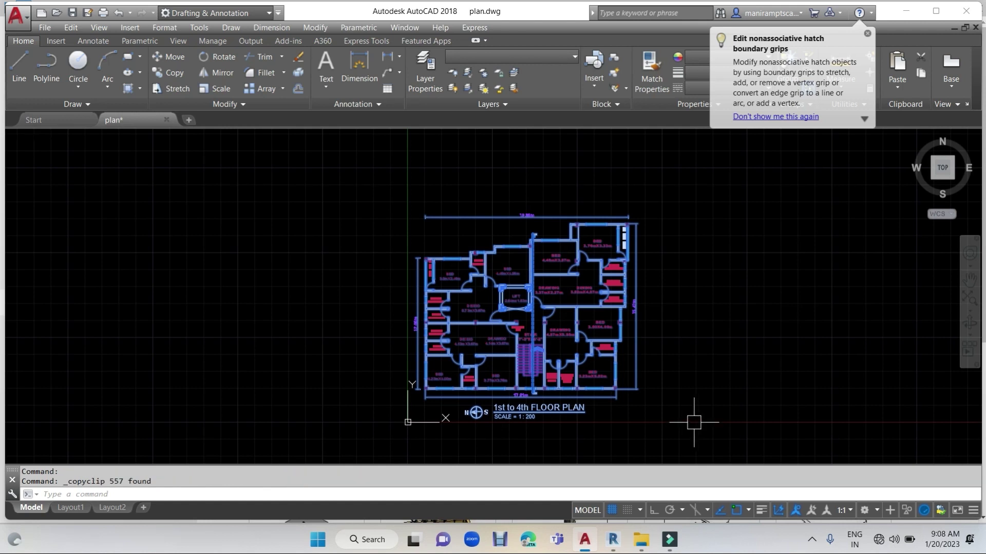
click(189, 121)
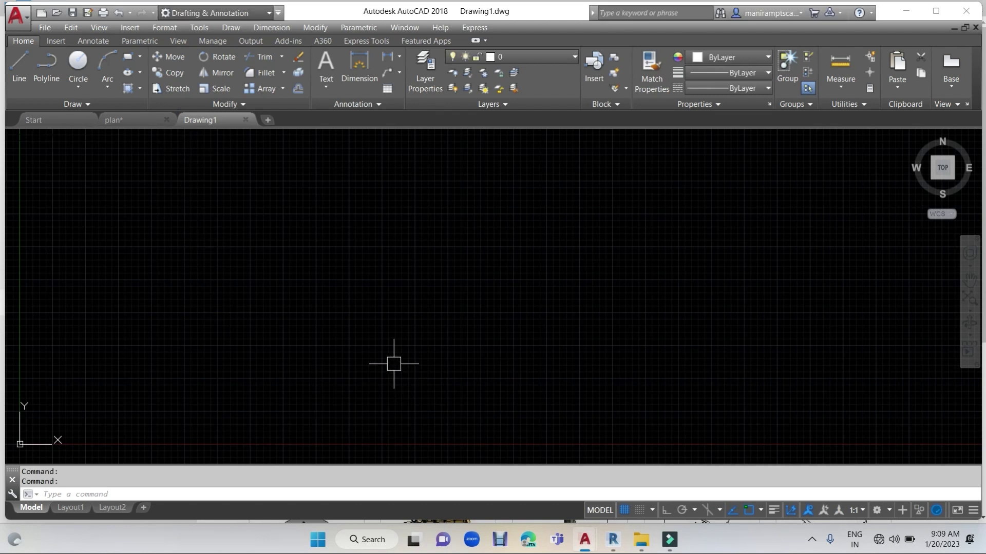
Step: Paste the copied floor plan into Drawing1 at an insertion point and zoom to show it fully
key(ctrl+v)
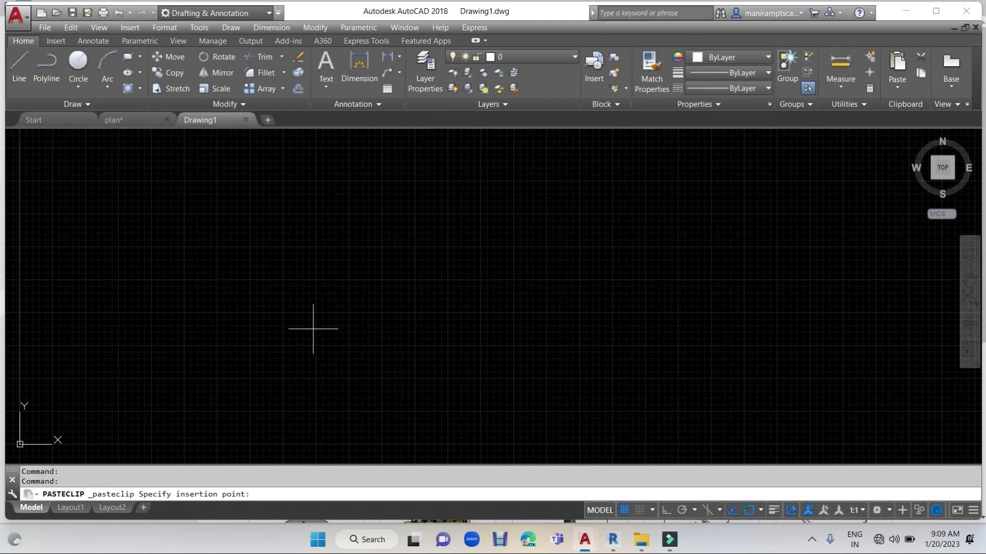
click(308, 332)
scroll(331, 349, down, 5)
scroll(331, 350, down, 3)
scroll(519, 325, down, 3)
middle_drag(488, 260, 380, 351)
scroll(380, 350, down, 2)
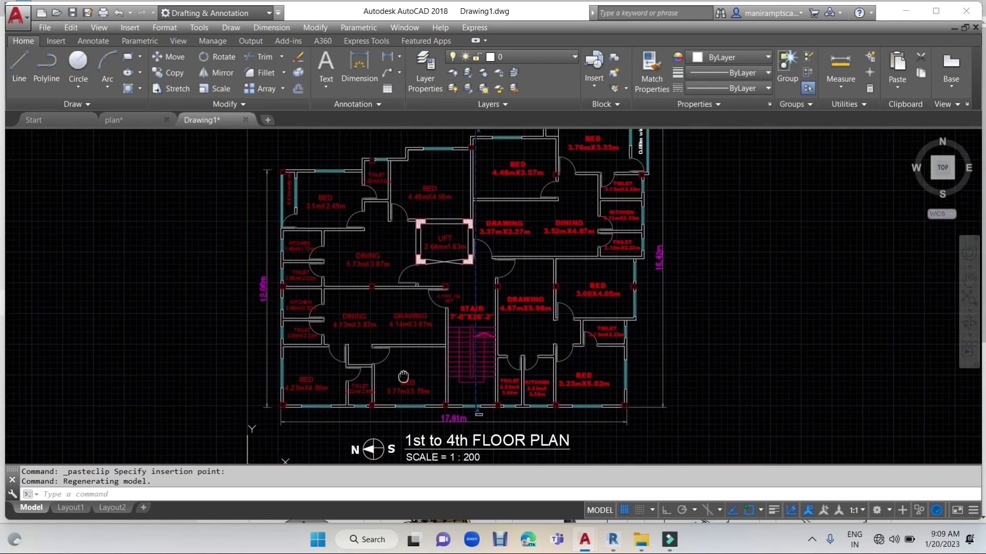
scroll(405, 357, down, 1)
scroll(429, 366, down, 1)
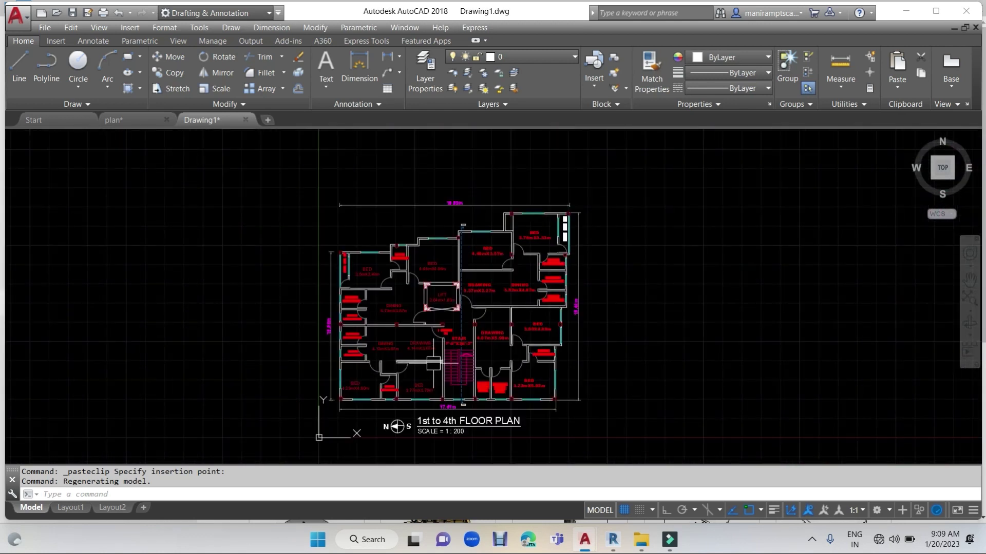
middle_drag(440, 371, 447, 355)
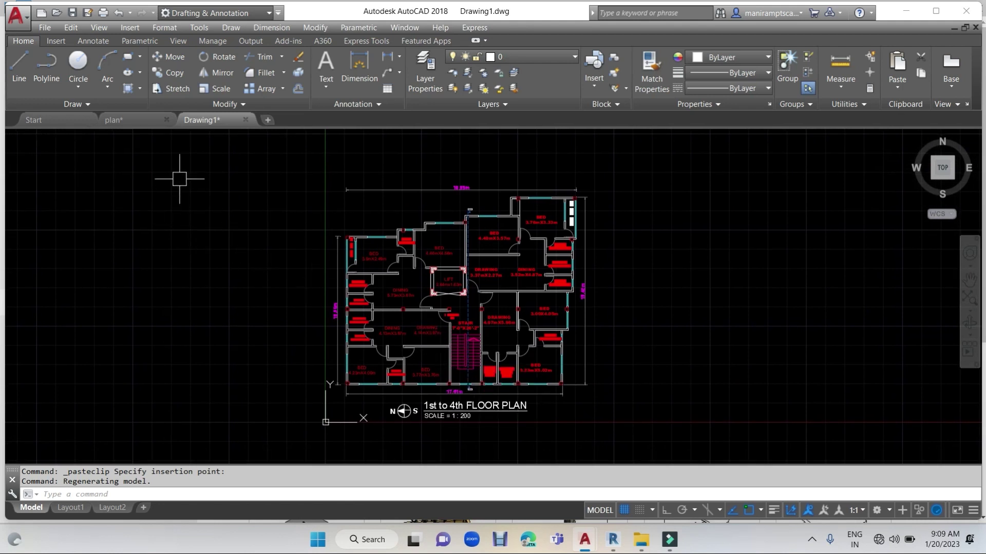
Step: In Save As, choose the Desktop folder and name the file Architectural Drawing
click(15, 20)
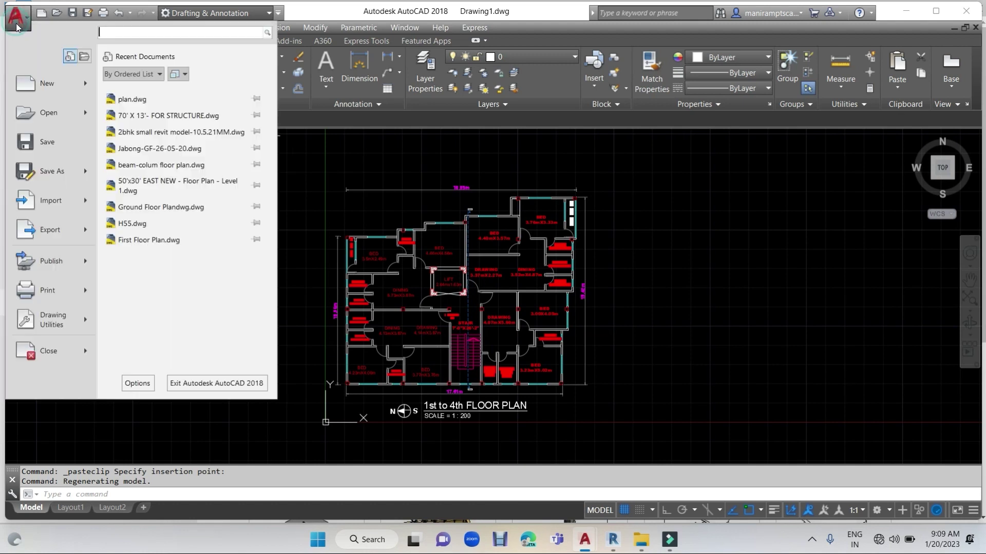
click(60, 172)
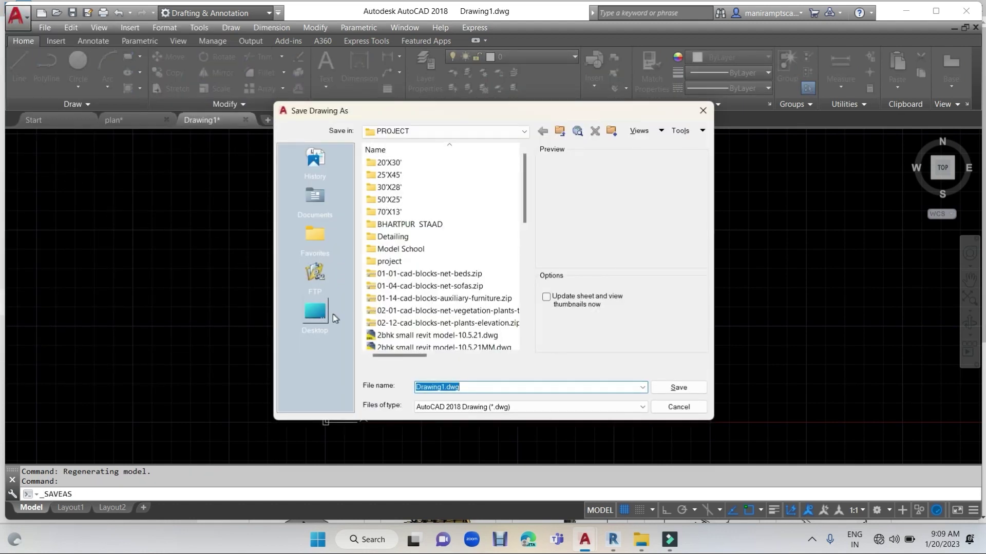
click(315, 313)
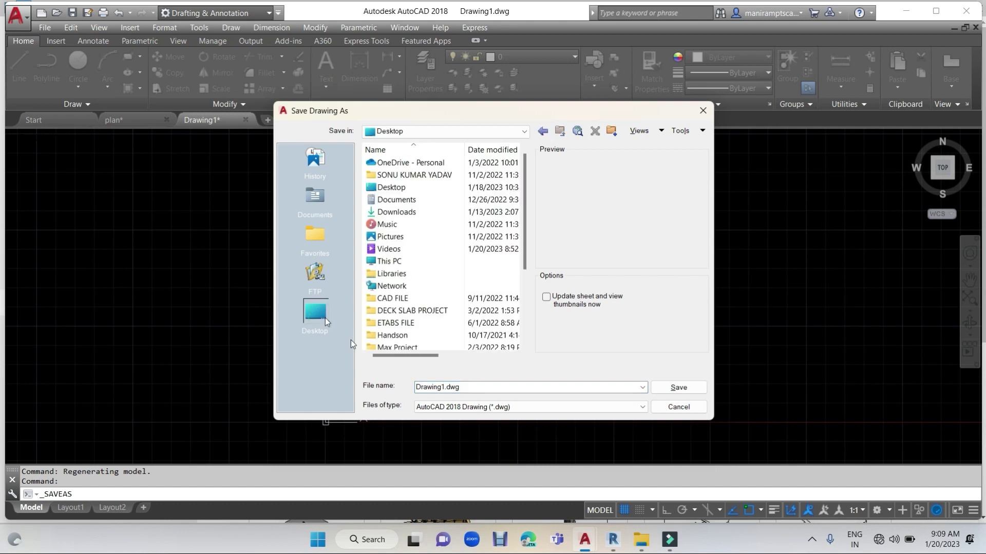
click(445, 387)
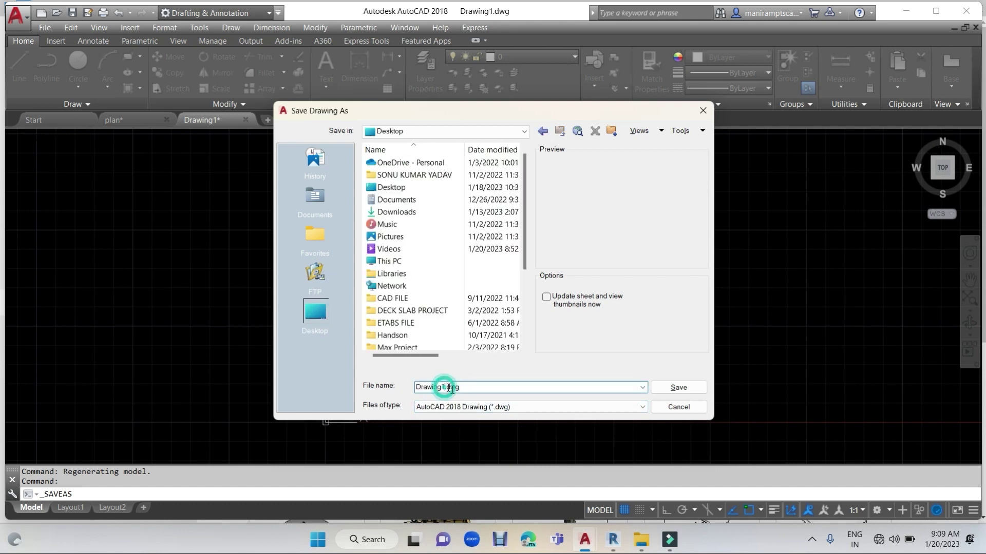
key(BackSpace)
key(BackSpace)
key(BackSpace)
key(BackSpace)
key(BackSpace)
key(BackSpace)
key(BackSpace)
text(Archi)
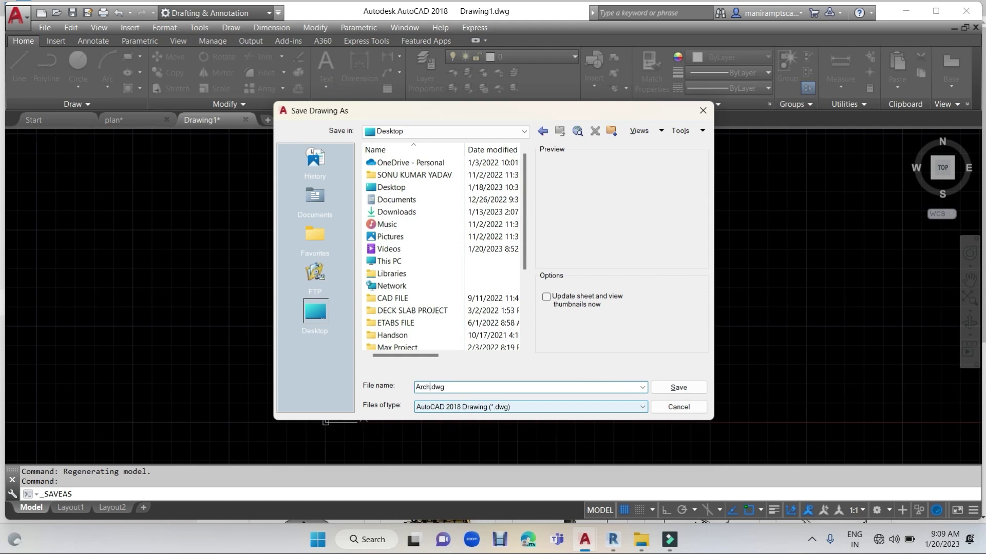
text(tectu)
text(ral Drawing)
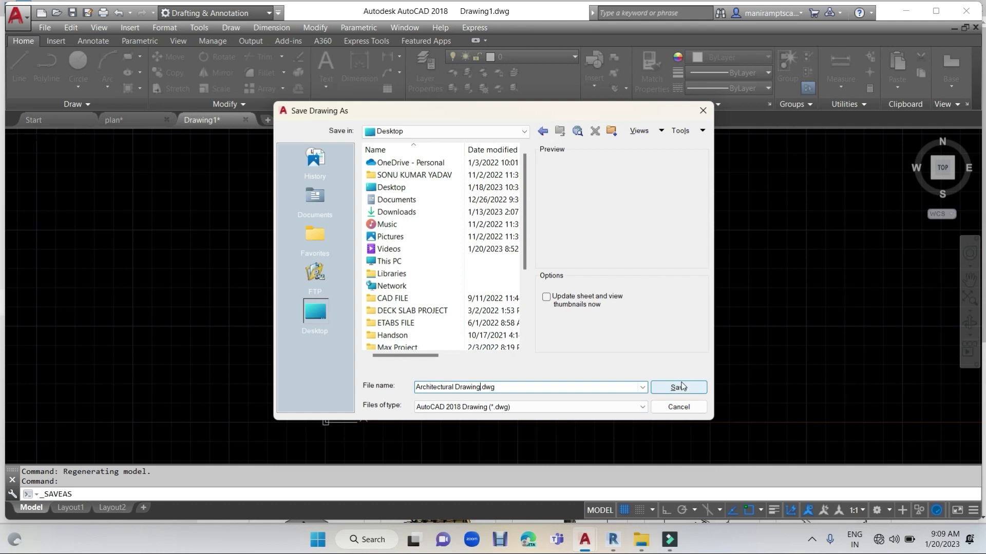
Step: Save Architectural Drawing.dwg, then quit AutoCAD without saving changes to plan.dwg
click(679, 388)
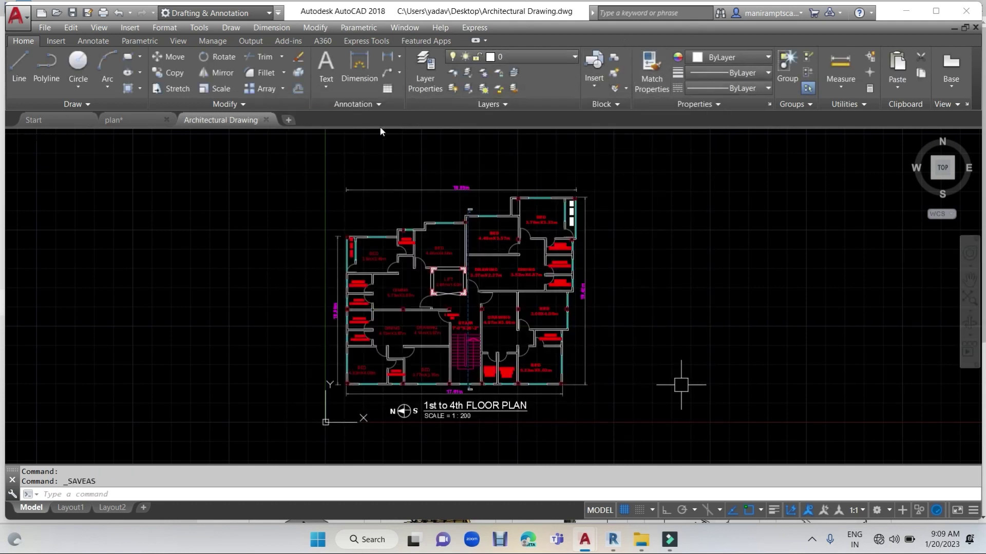
click(963, 10)
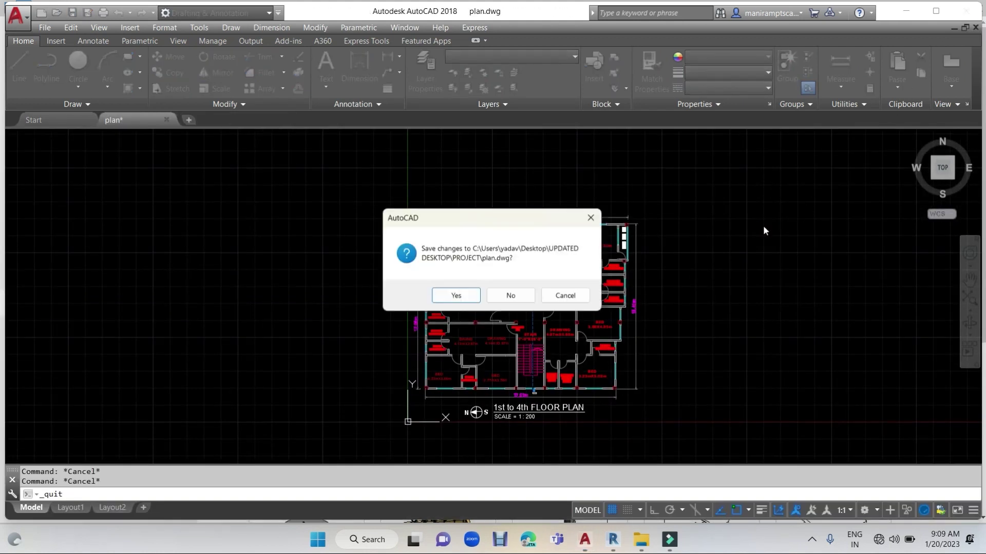
click(514, 298)
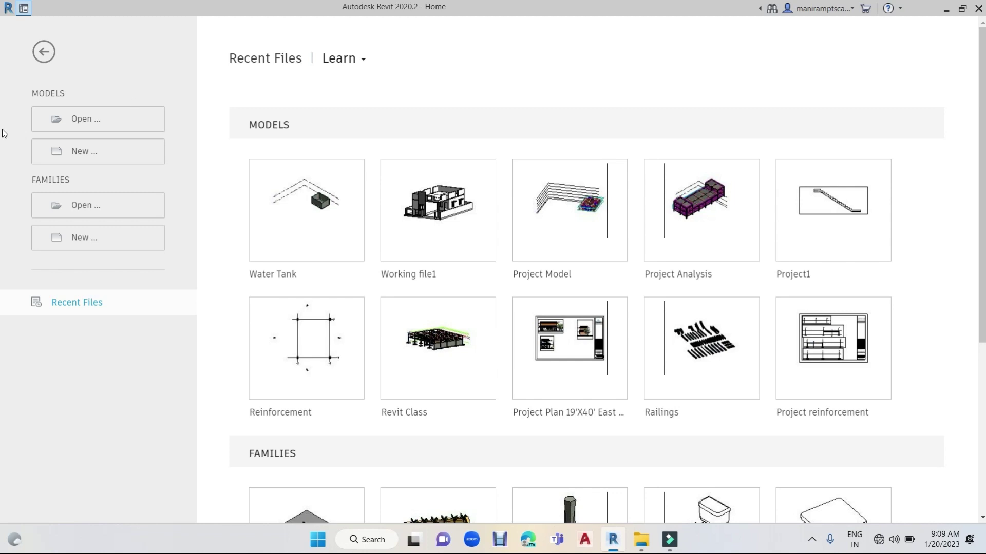
Step: Start a new Revit project and browse to the Templates > US Metric folder
click(84, 152)
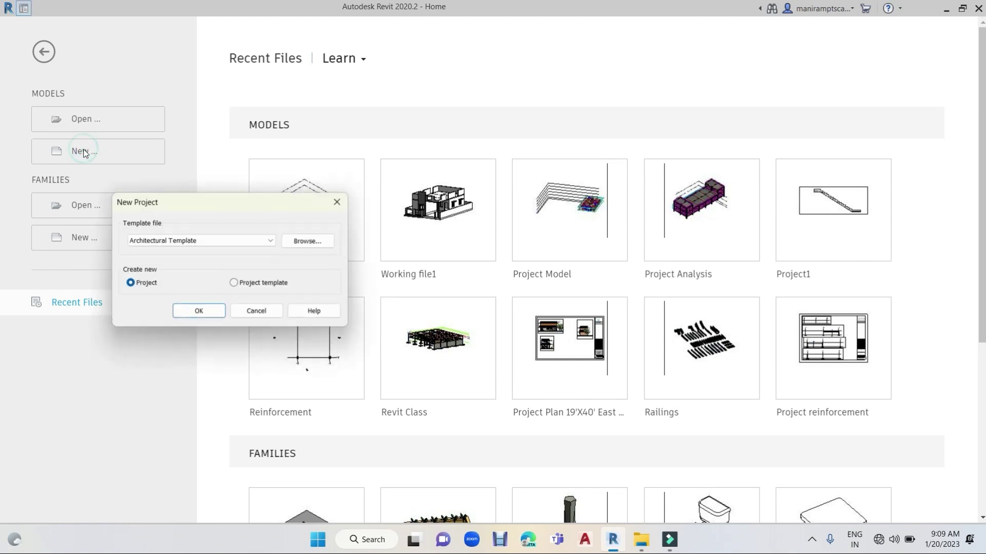
click(208, 240)
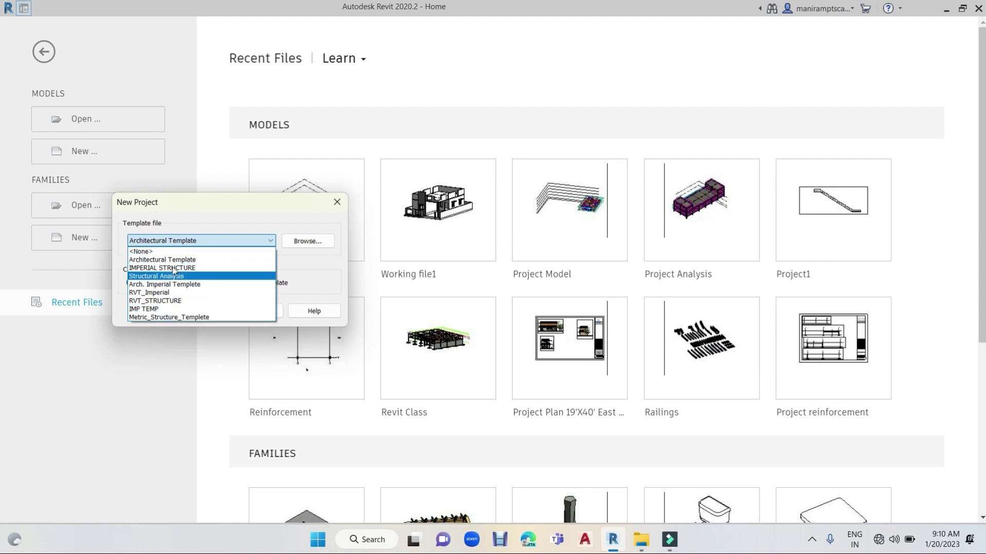
click(311, 246)
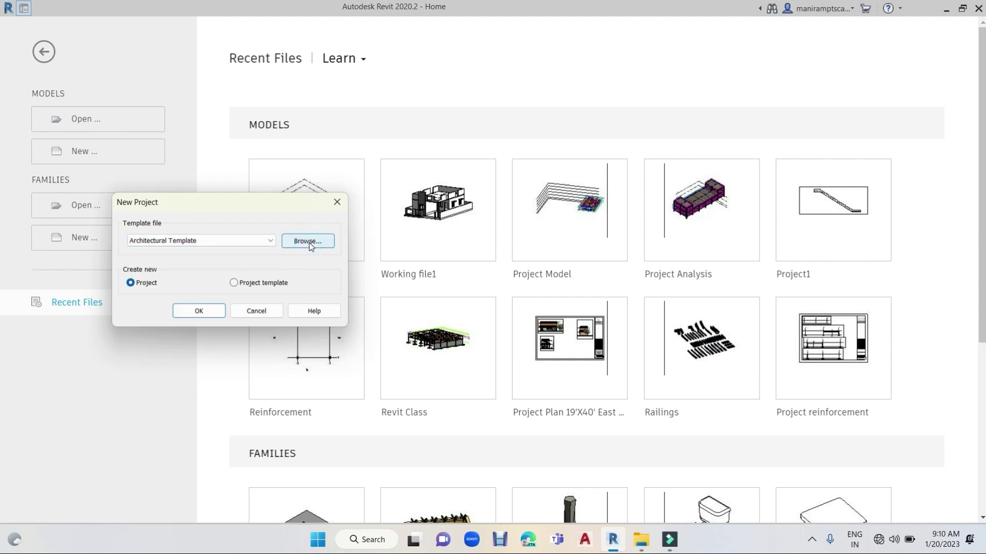
click(309, 243)
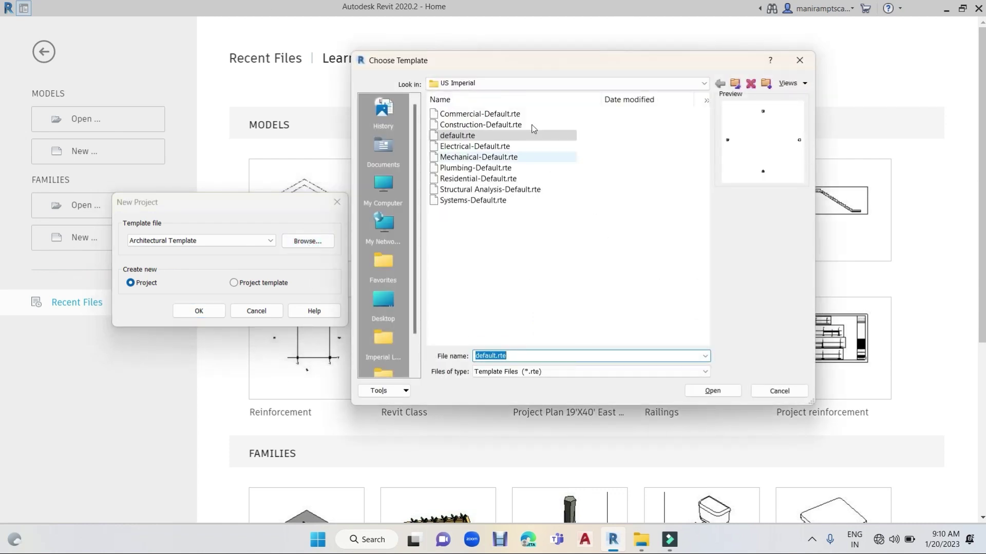
click(736, 83)
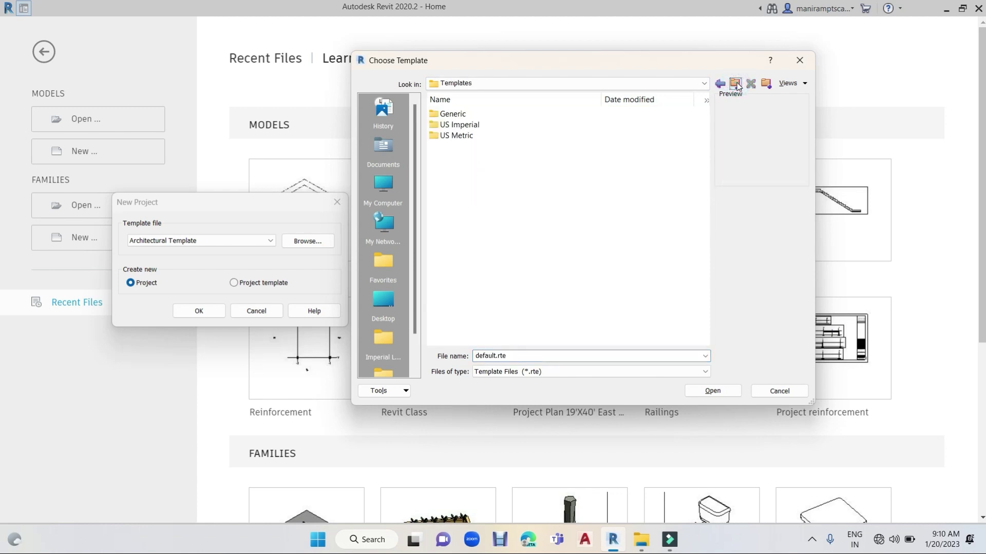
click(454, 137)
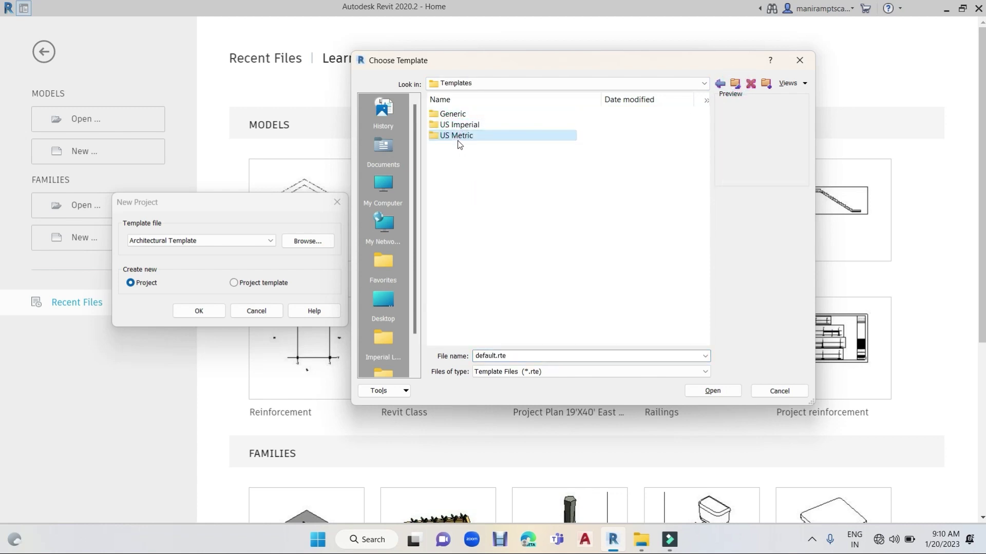
click(473, 128)
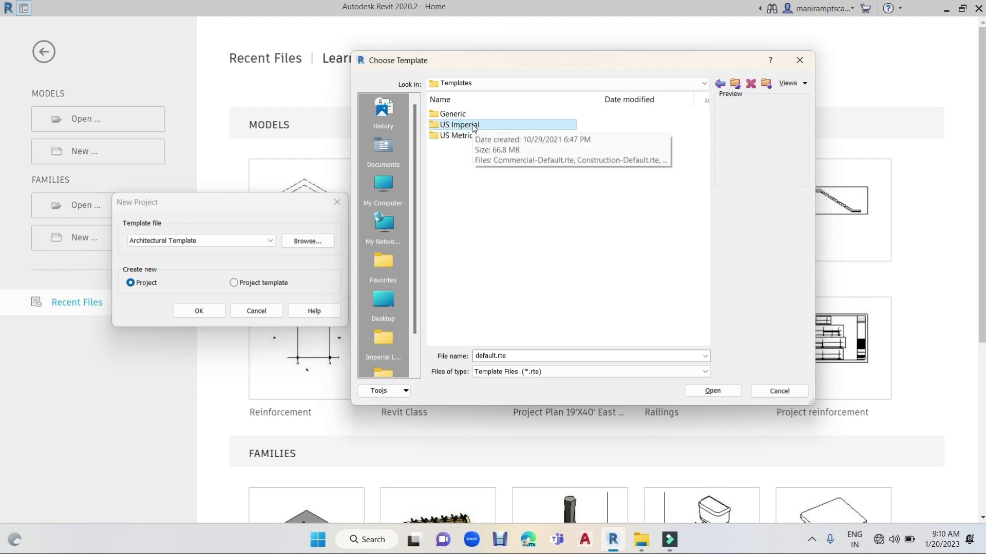
click(465, 137)
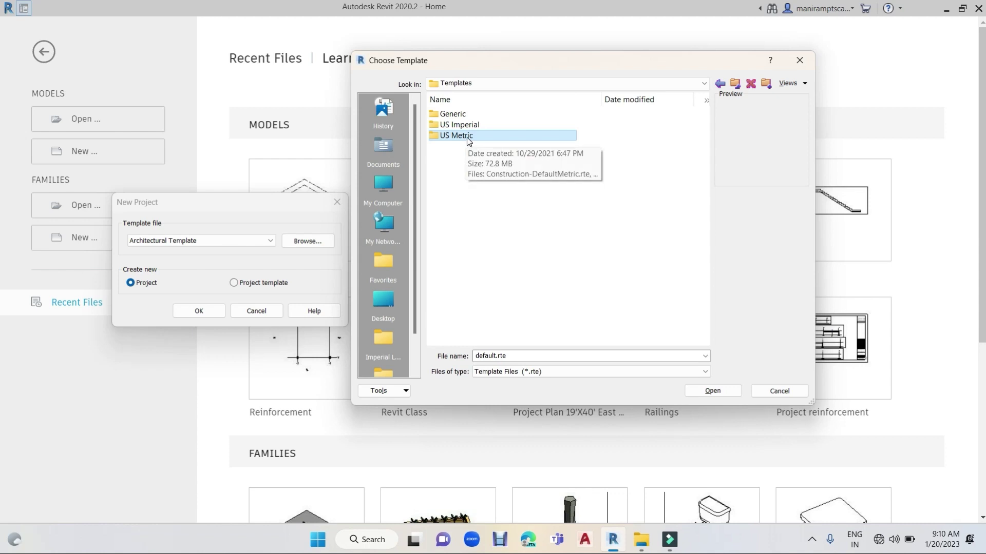
double_click(466, 137)
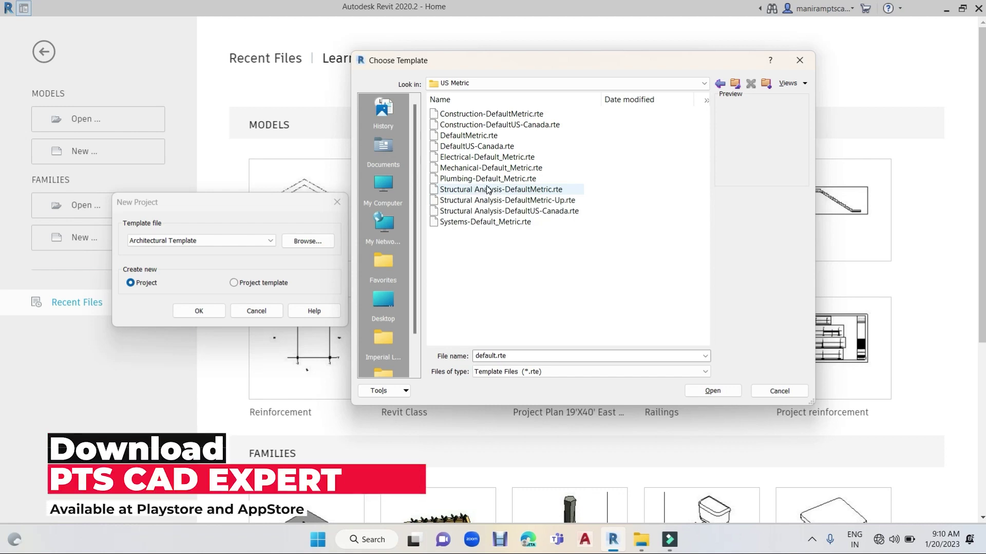
Step: Pick Structural Analysis-DefaultMetric.rte and create the project from it
click(462, 194)
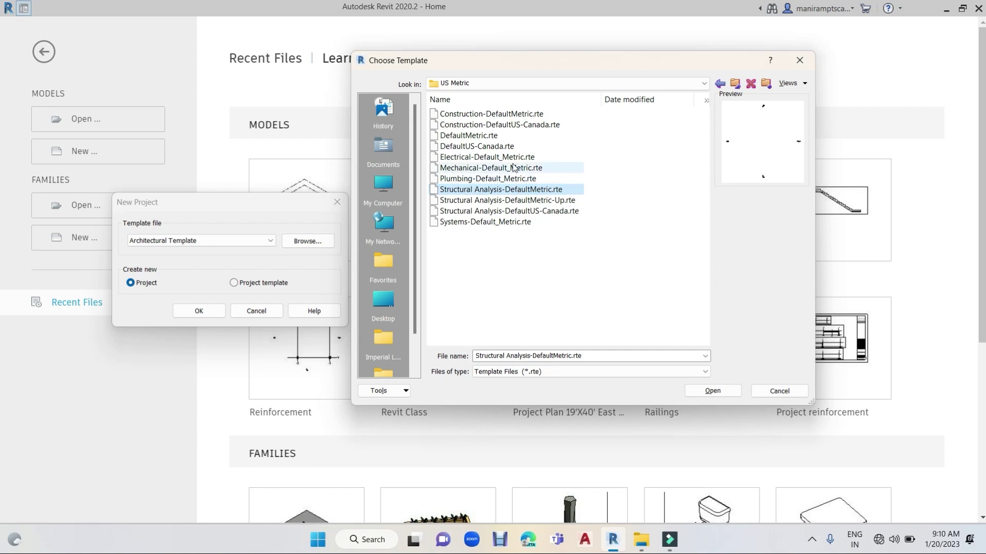
click(456, 136)
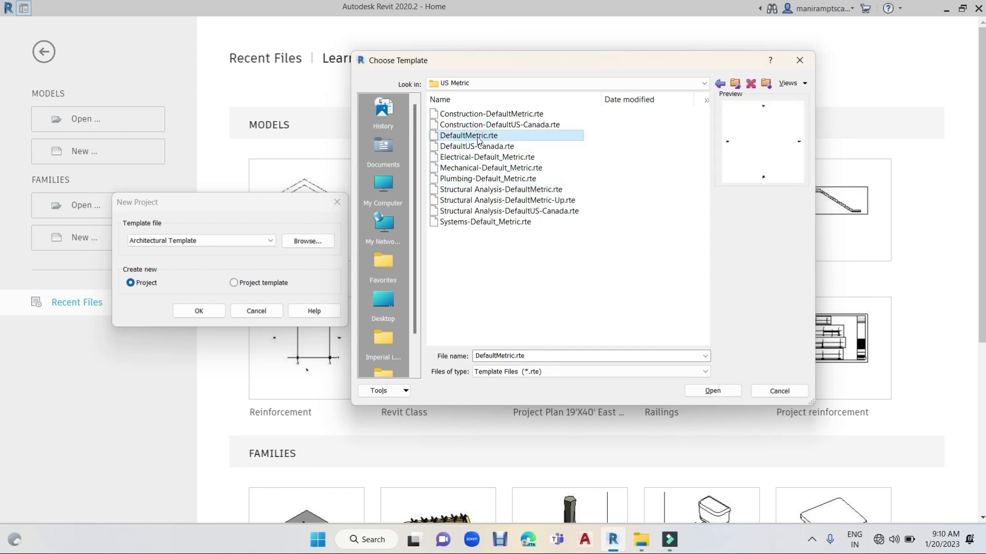
click(493, 192)
click(721, 391)
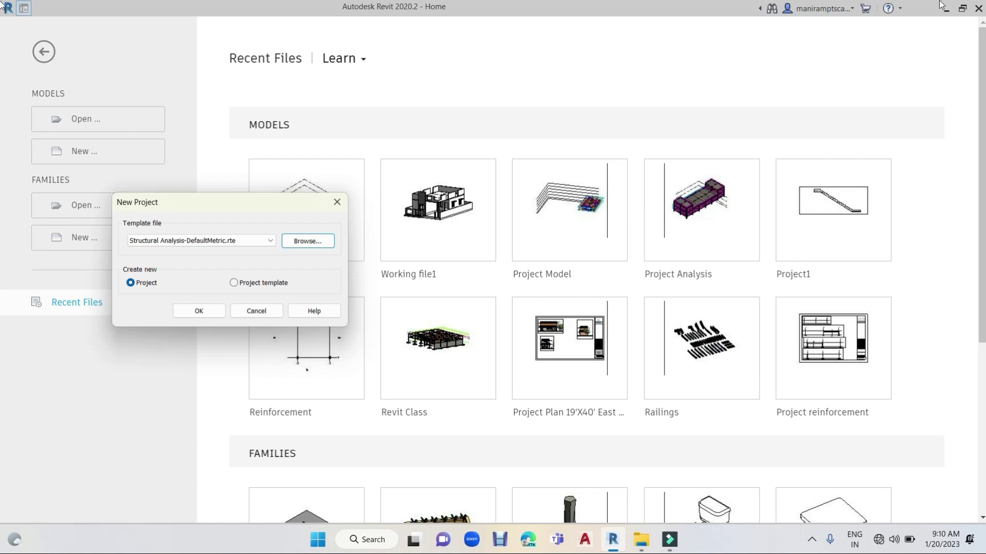
click(199, 311)
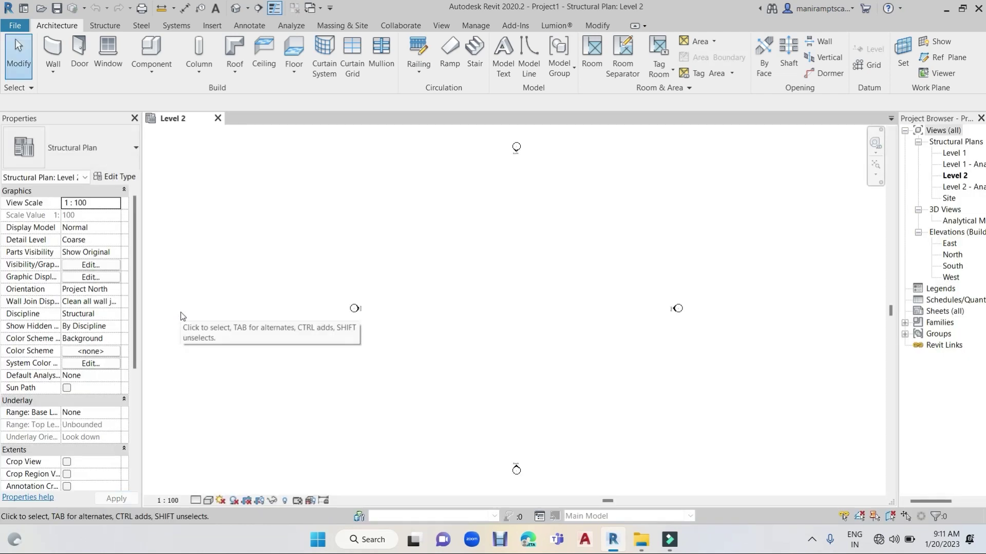
Step: Via UN, set Length to millimetres with 0 decimal rounding and the mm symbol
key(u)
key(n)
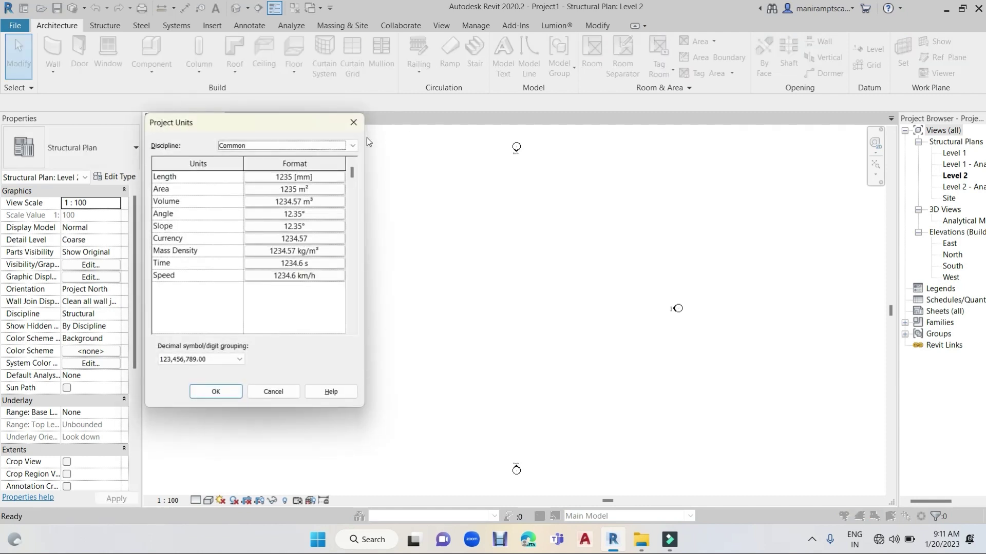
click(294, 177)
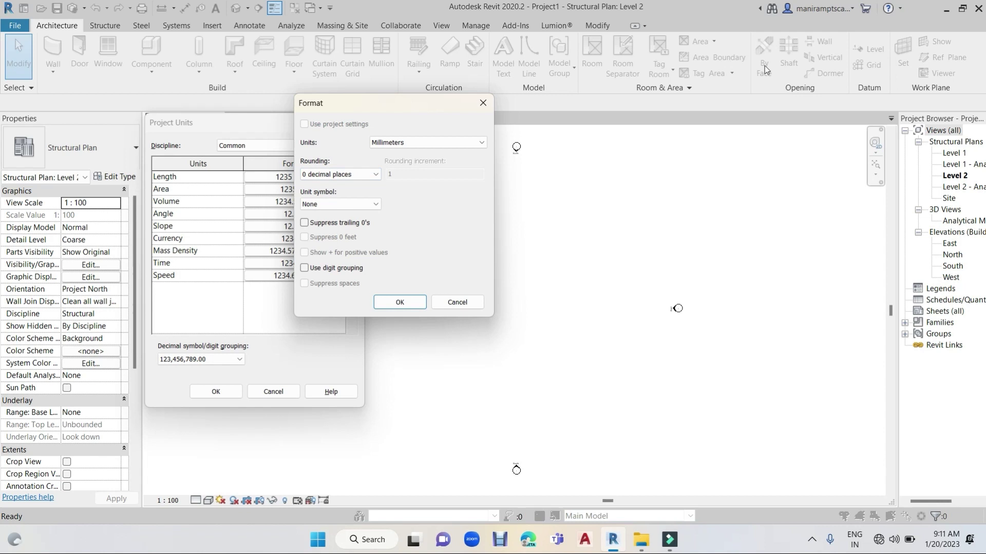
click(408, 144)
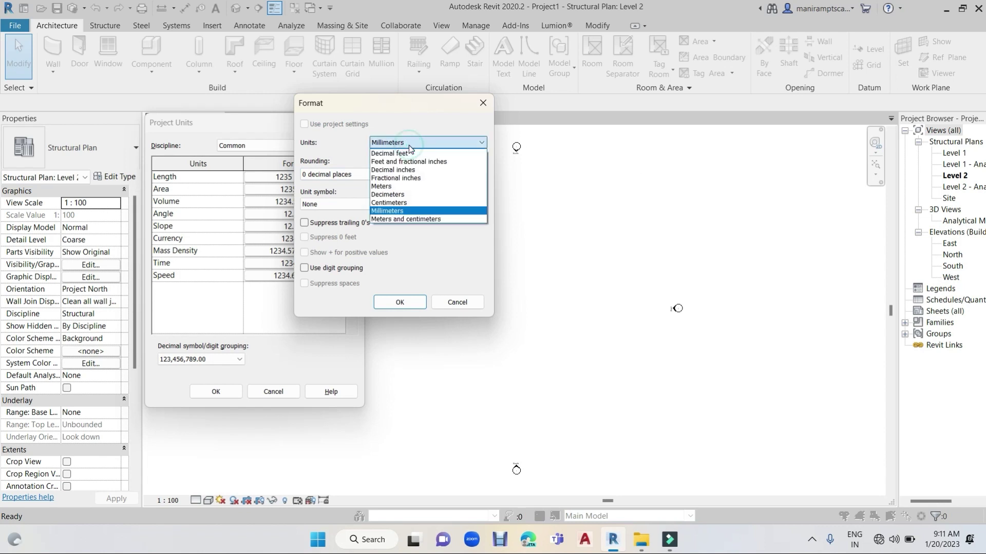
click(389, 187)
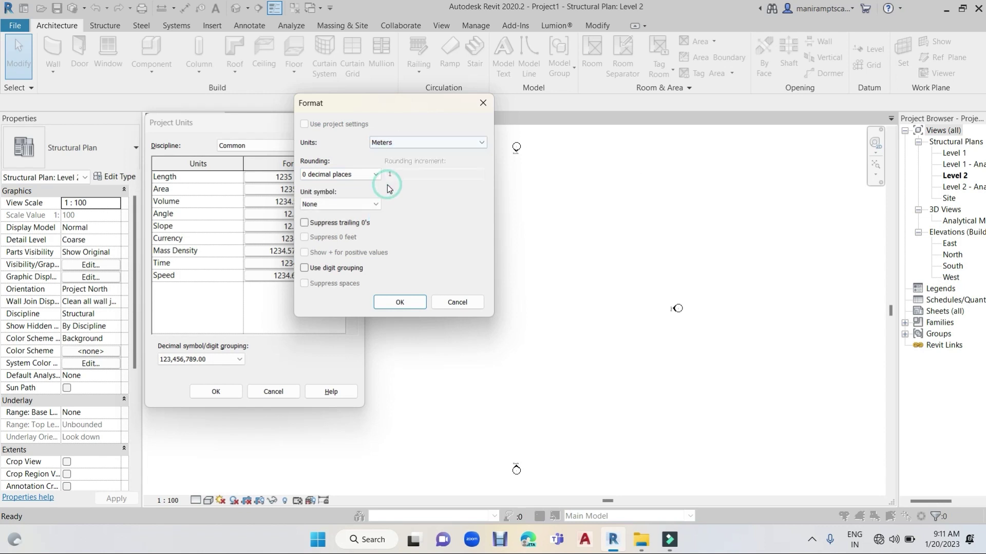
click(358, 174)
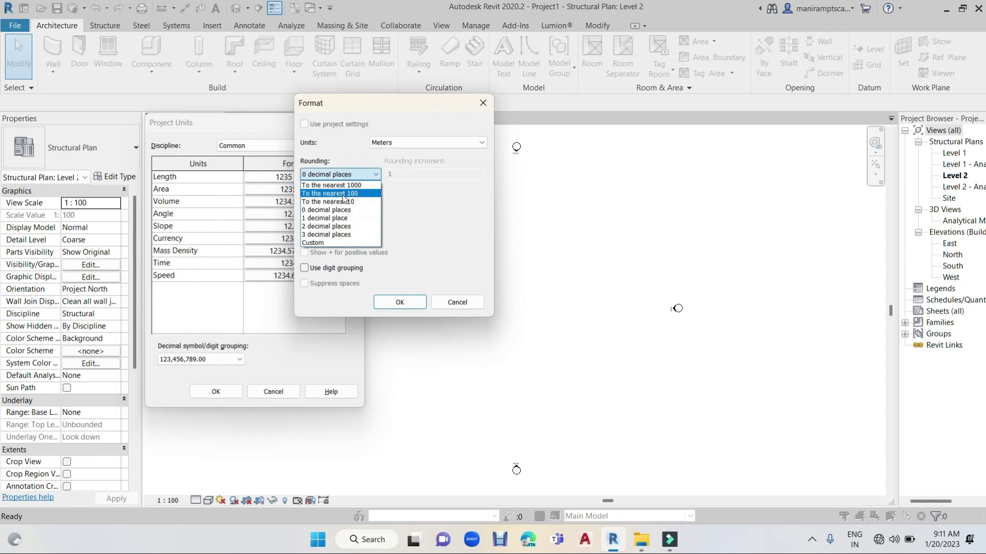
click(342, 211)
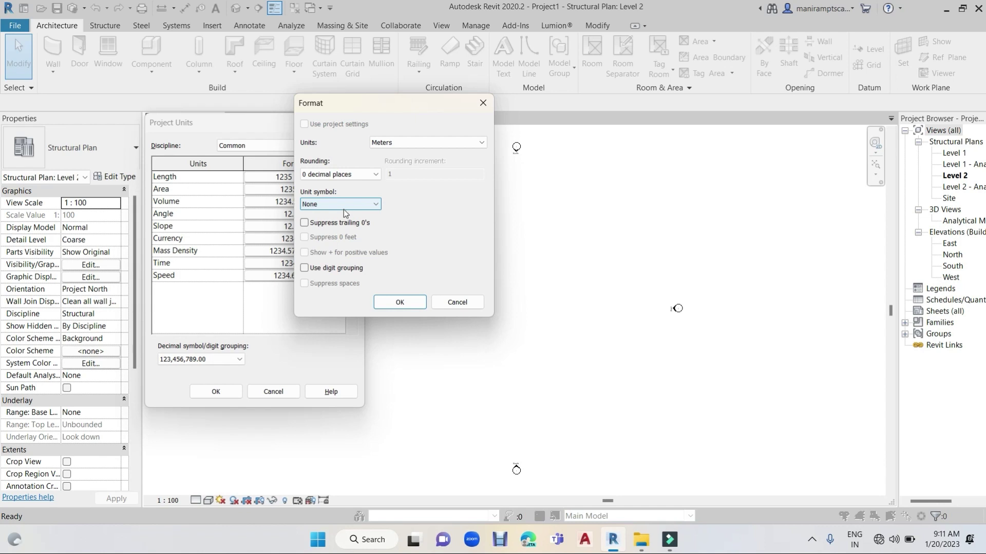
click(399, 143)
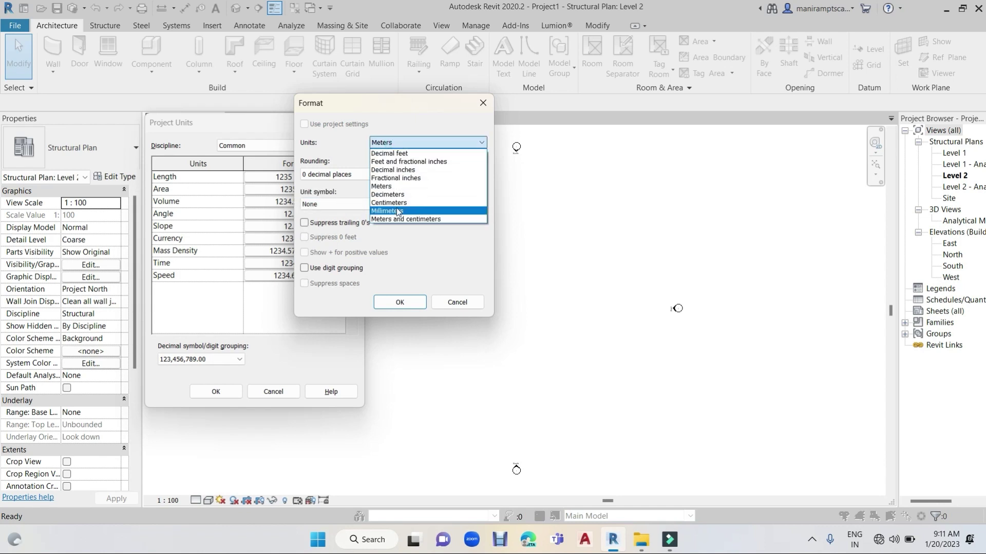
click(400, 211)
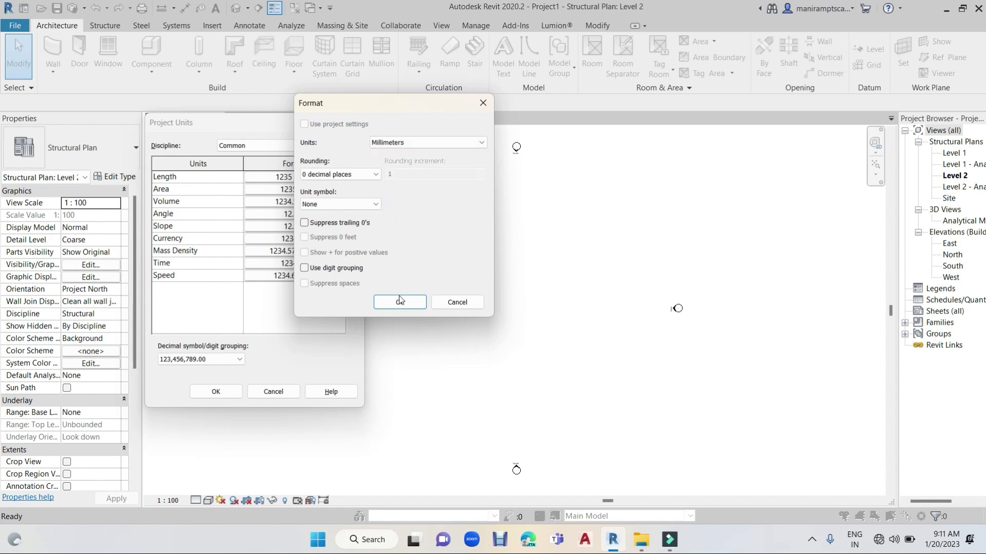
click(336, 204)
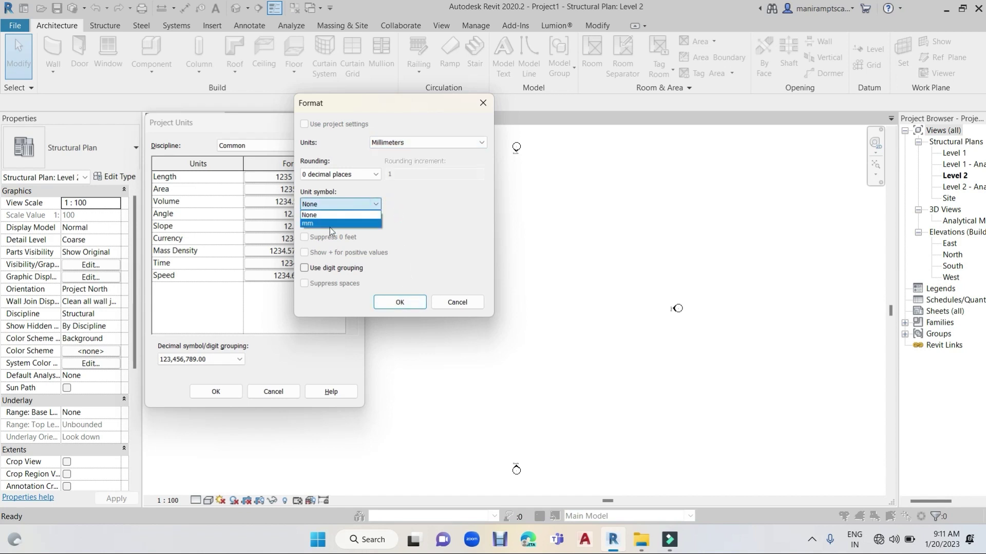
click(331, 224)
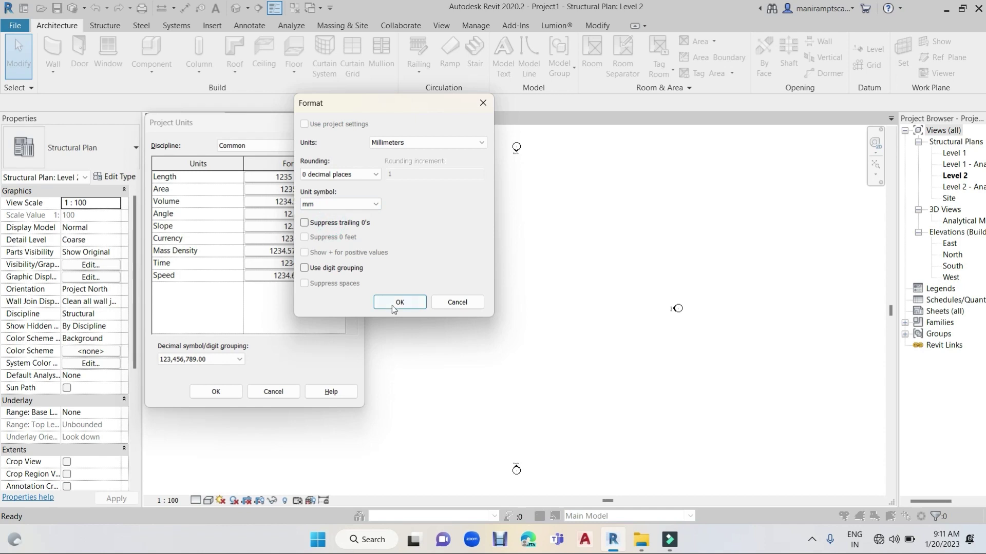
click(393, 305)
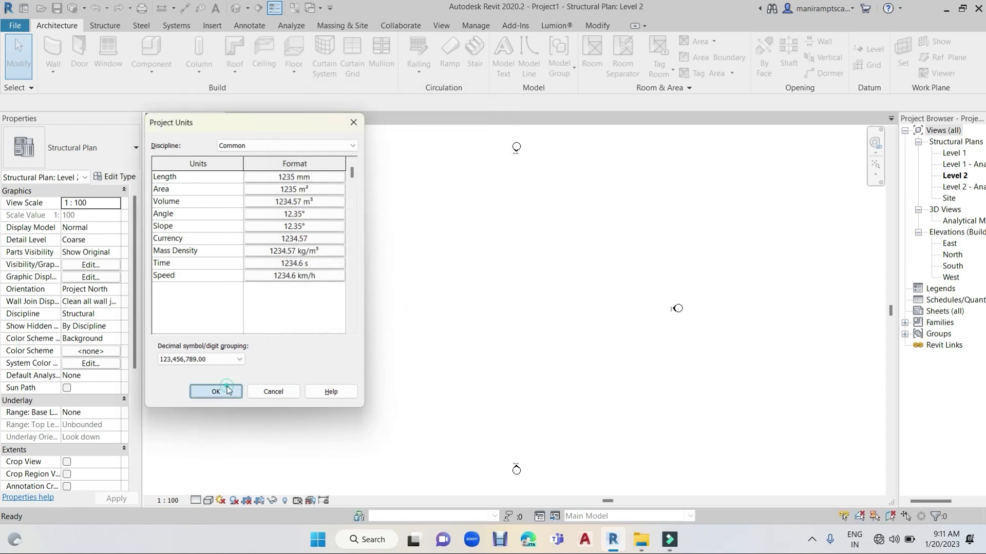
click(216, 391)
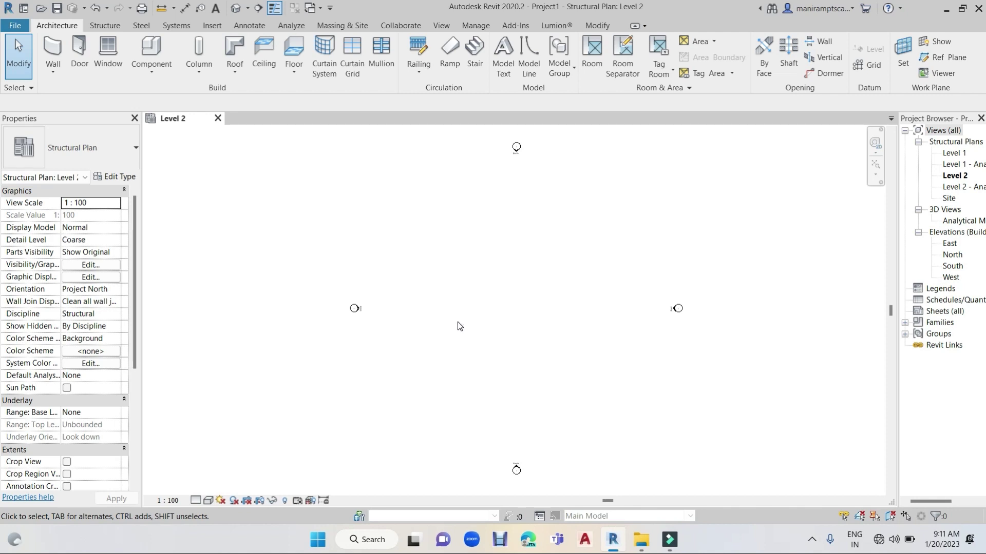
Step: Import CAD file Architectural Drawing.dwg from the Desktop with Layers set to All
click(213, 26)
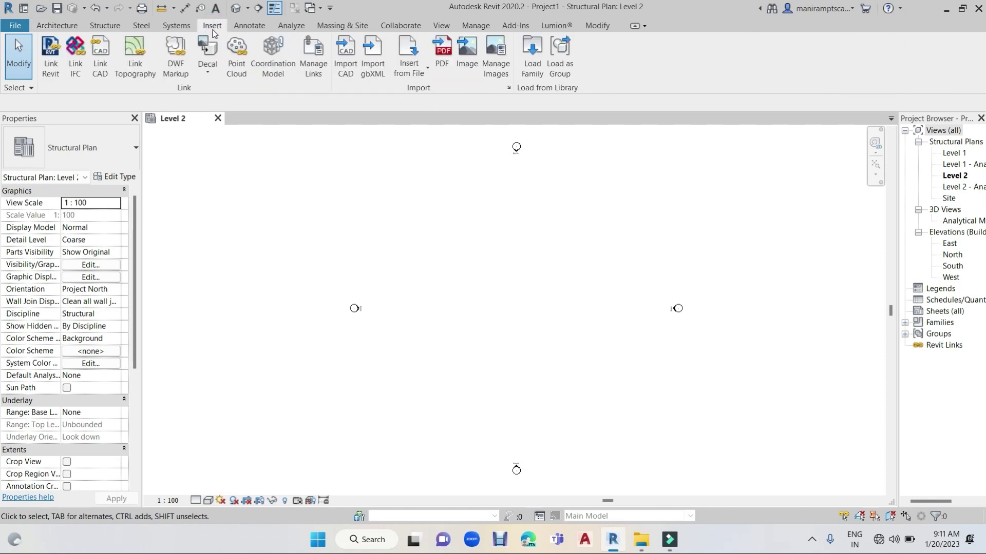
click(340, 65)
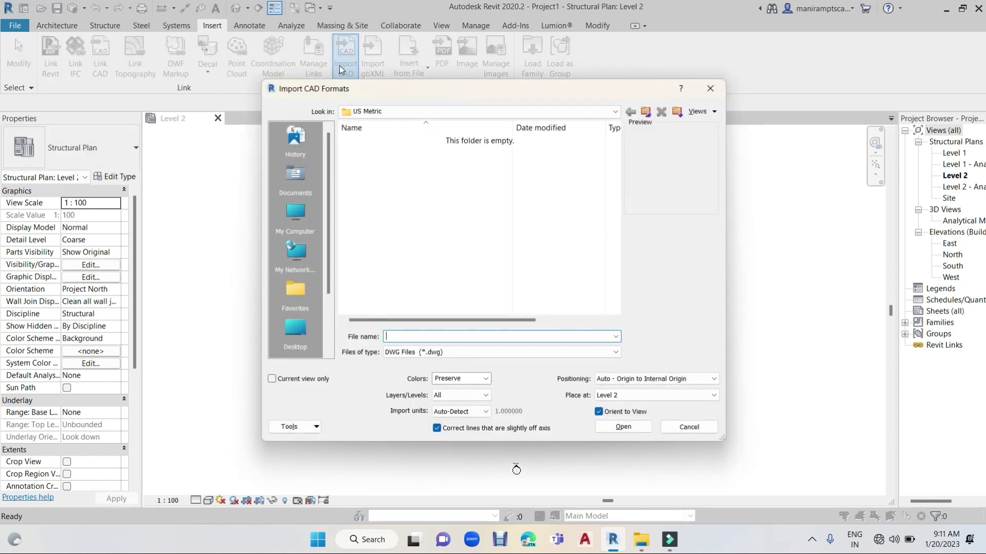
click(294, 334)
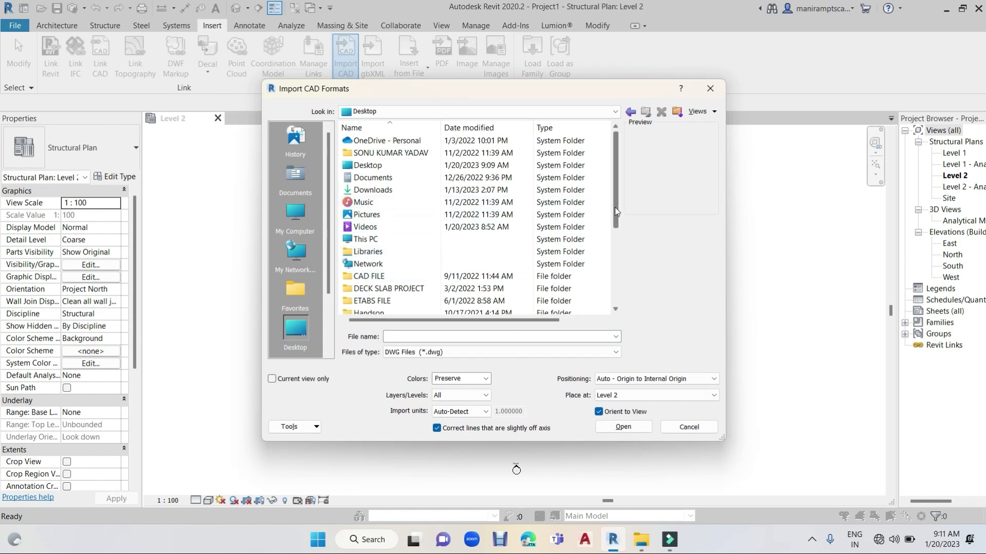
scroll(611, 206, down, 1)
scroll(616, 247, down, 2)
scroll(619, 277, down, 1)
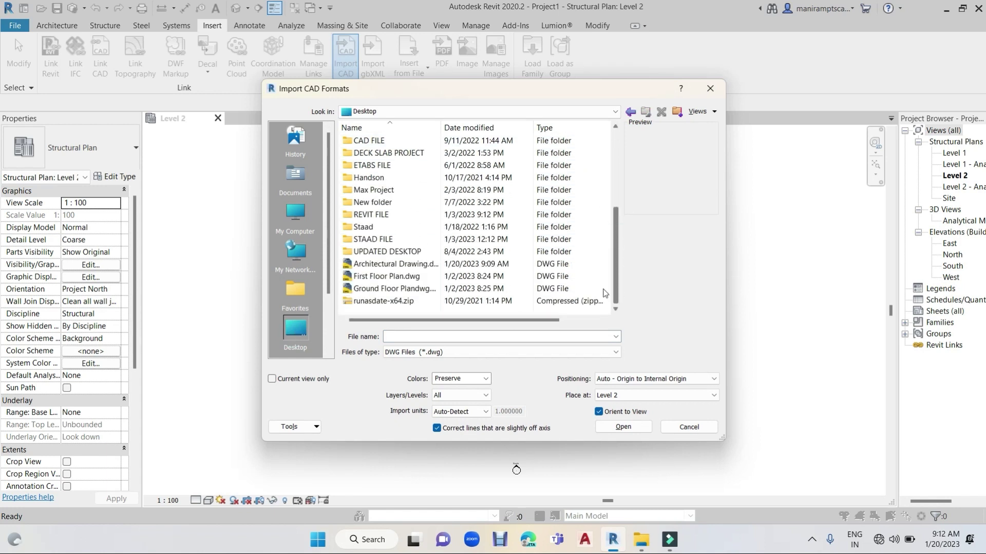
click(420, 269)
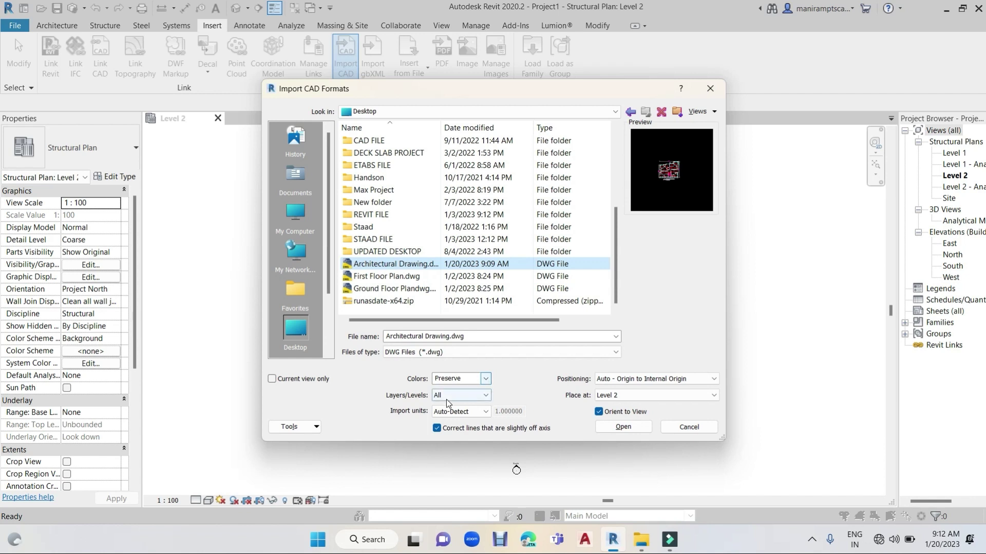
click(460, 400)
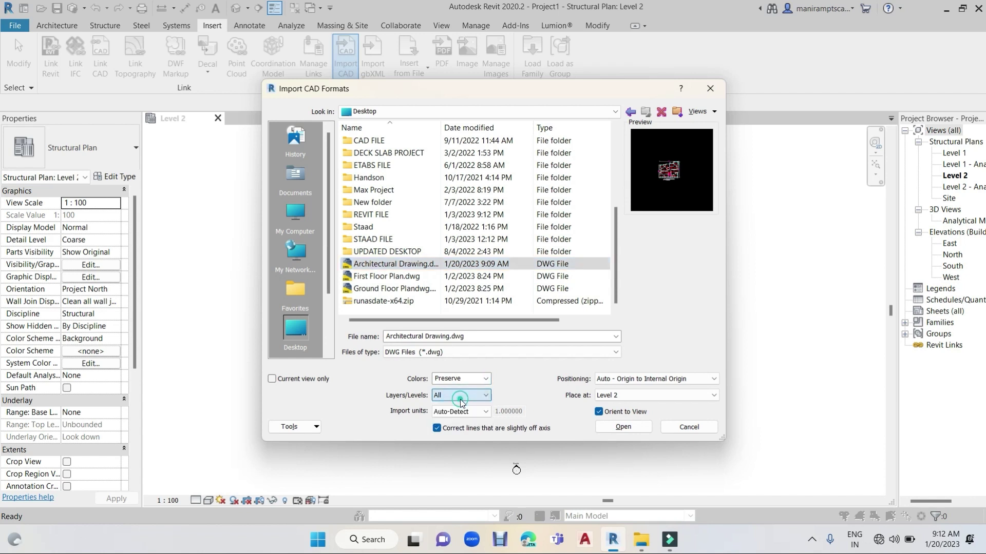
click(460, 406)
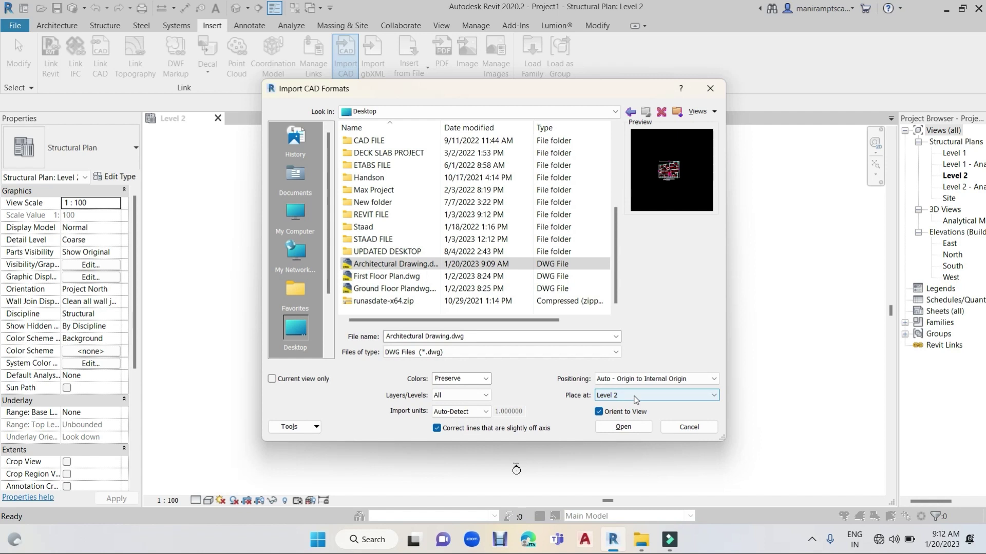
click(621, 428)
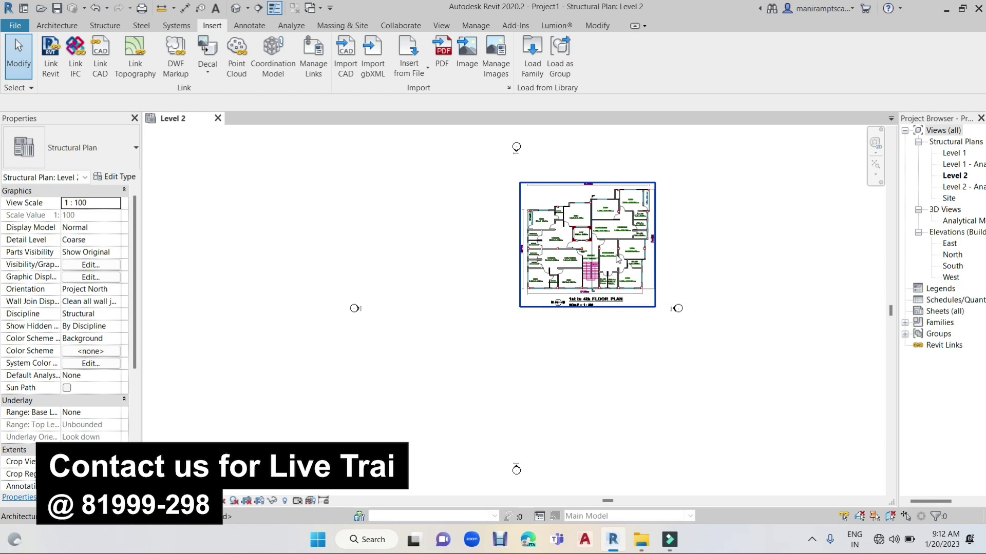
Step: Open the East elevation and start the Level tool in Pick Lines mode
double_click(949, 244)
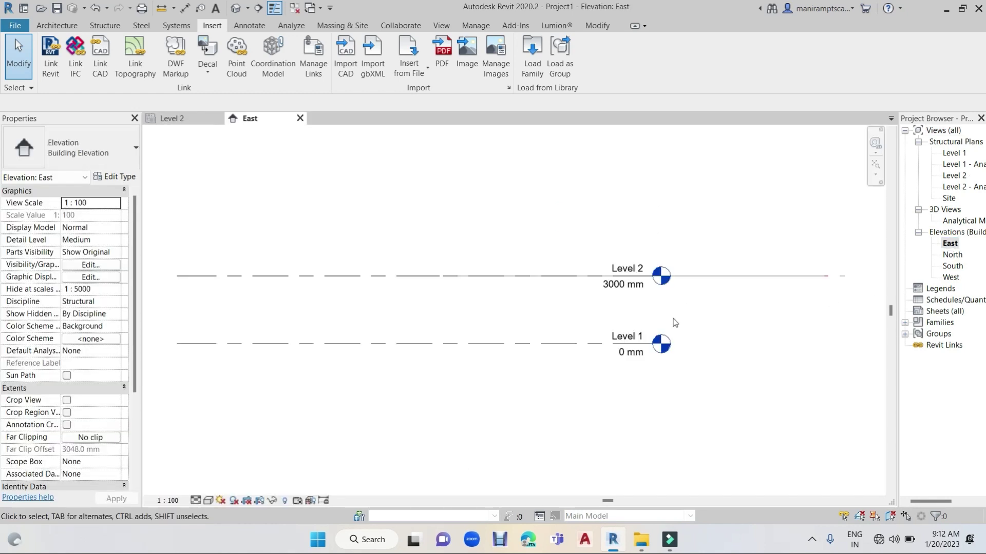
mouse_move(594, 326)
middle_down()
mouse_move(651, 345)
mouse_move(602, 347)
middle_up()
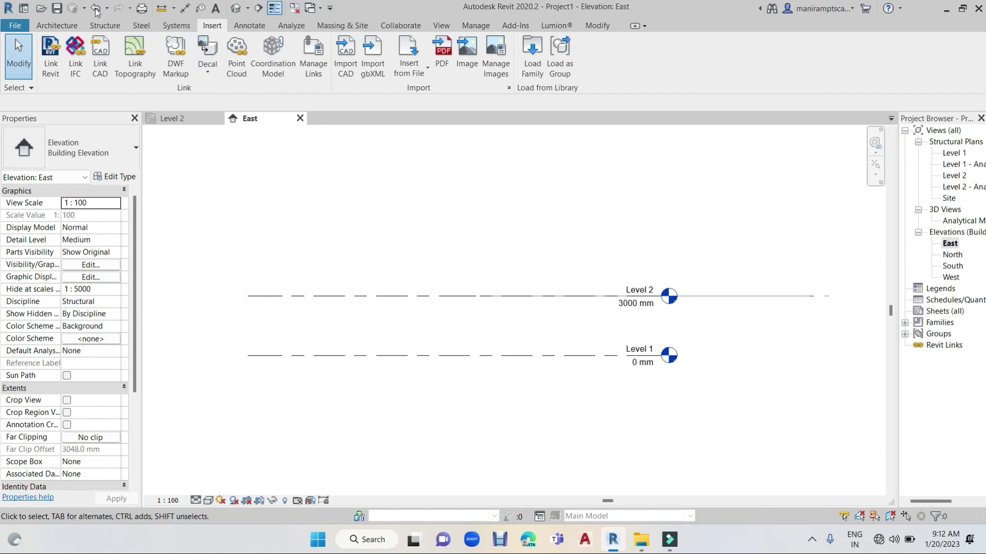
click(109, 27)
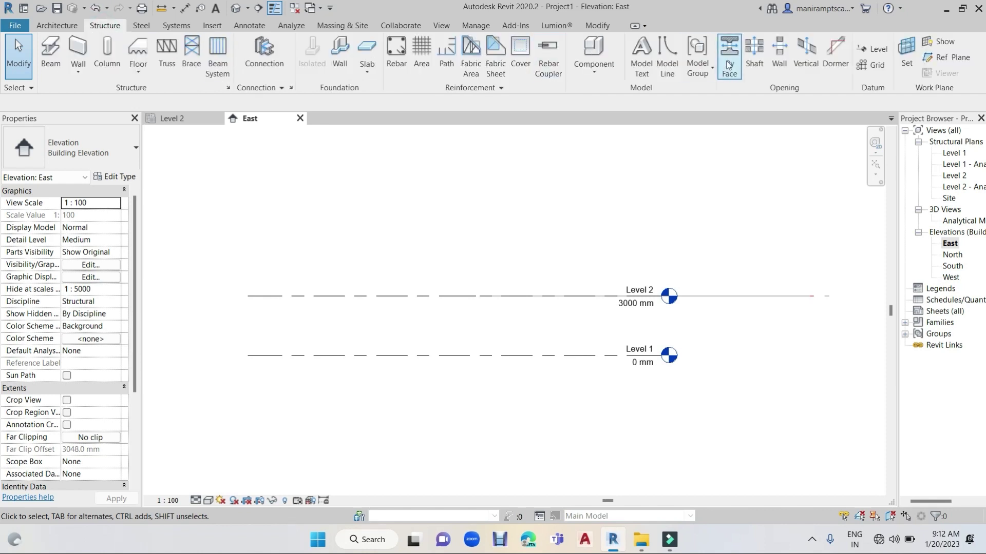
click(878, 50)
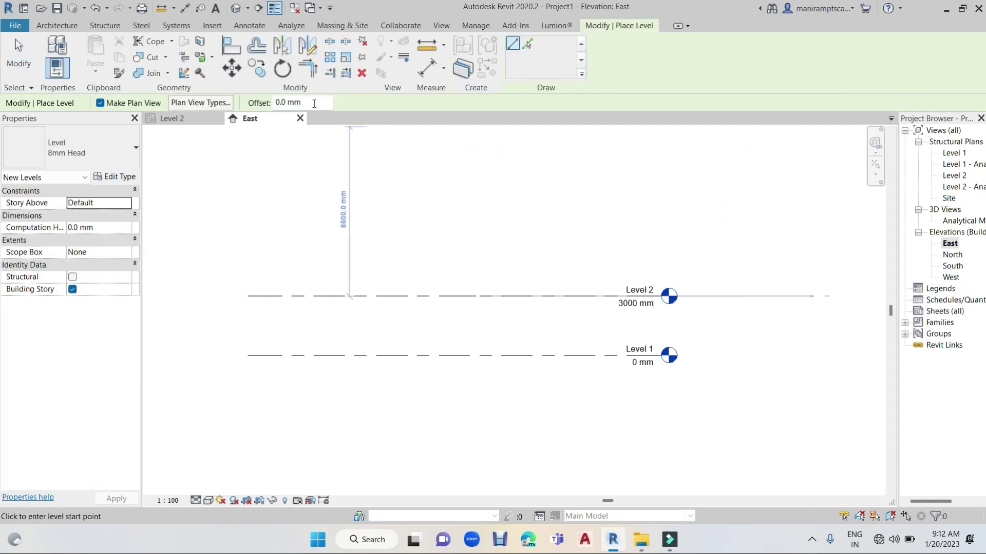
click(528, 43)
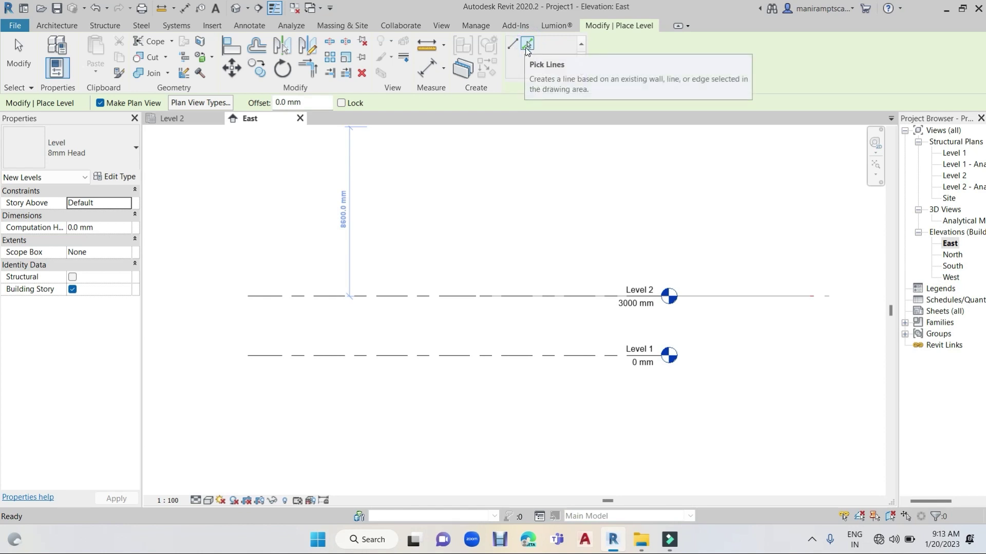
Step: With a 3000 mm offset, add Level 3 above Level 2 and Level 4 above Level 3
click(309, 100)
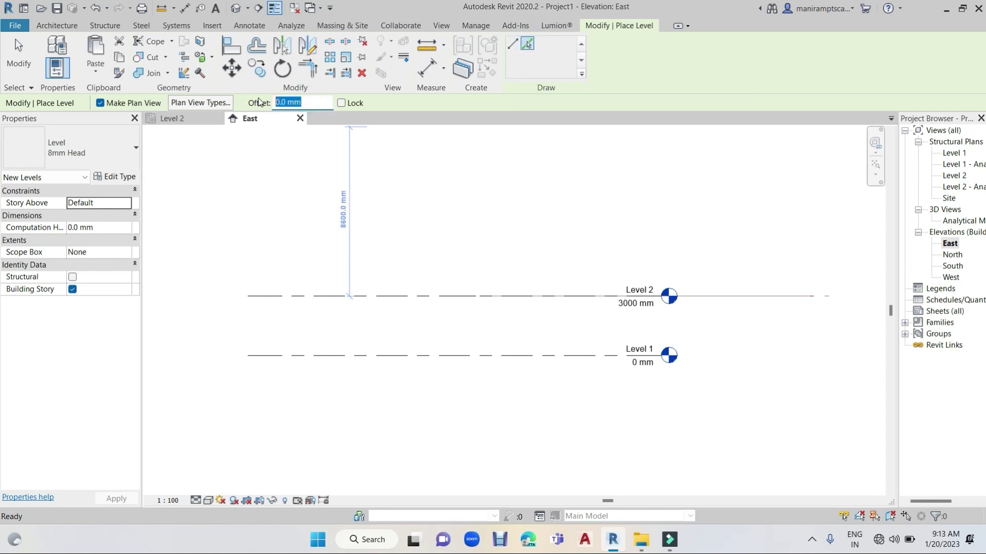
text(3000)
key(Return)
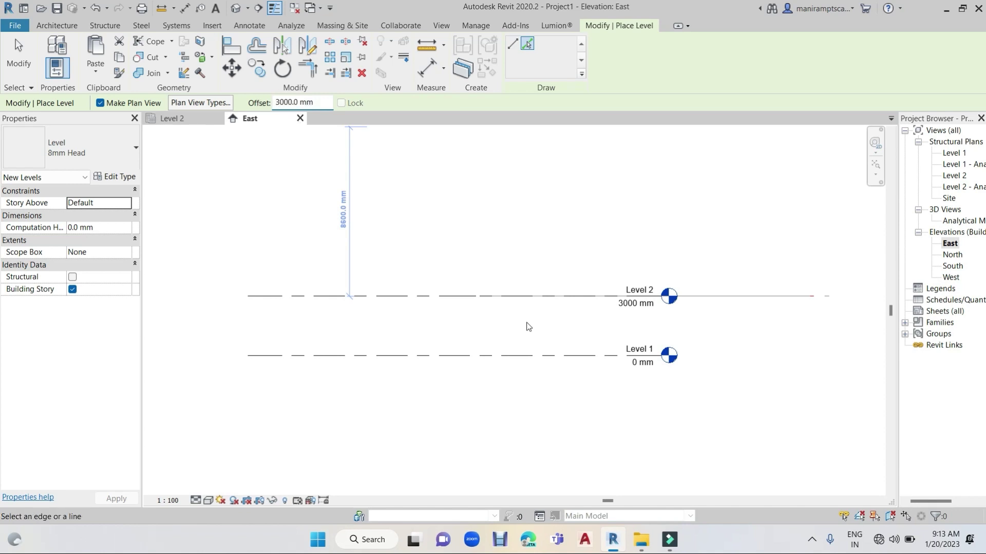
click(506, 297)
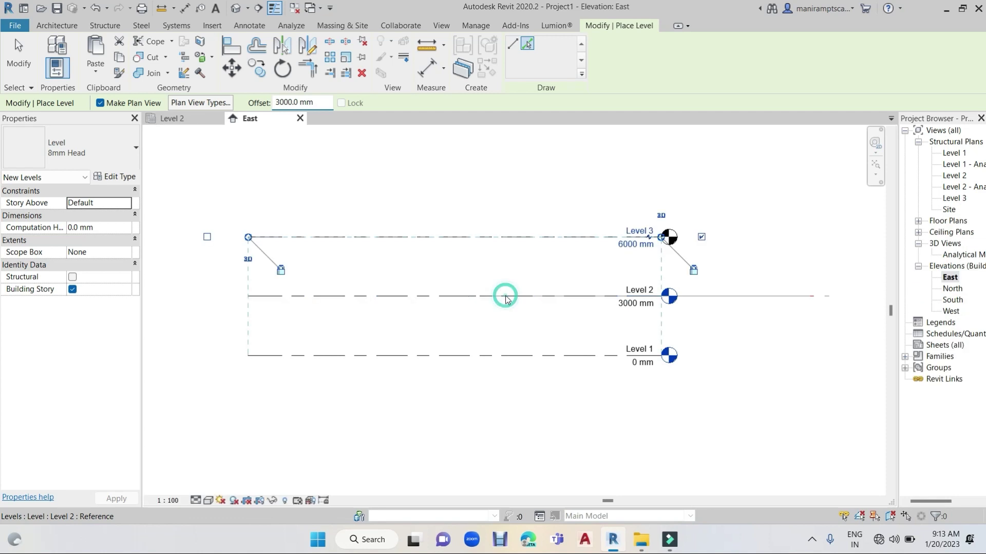
click(505, 237)
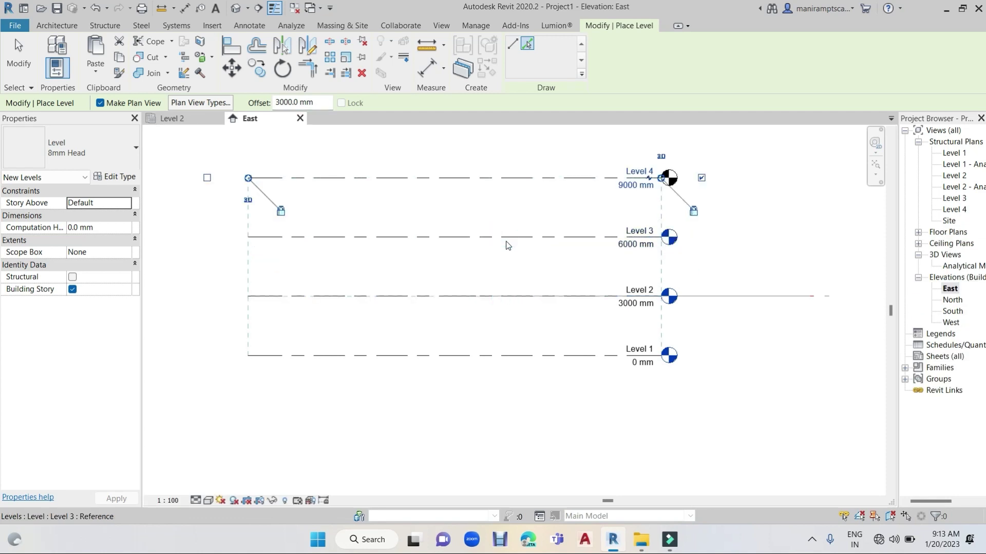
key(Escape)
key(Escape)
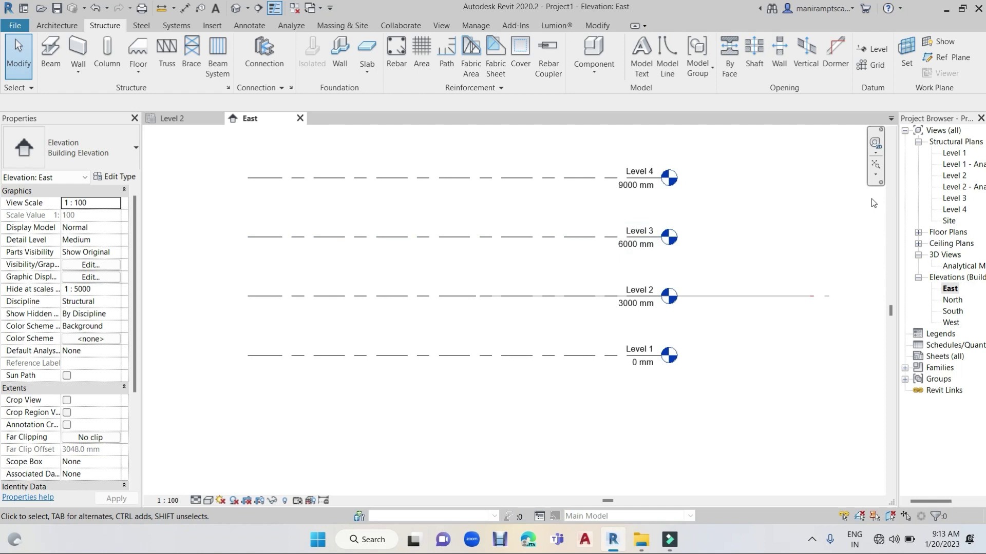
Step: In the Level 2 plan, unpin the imported DWG and move it down and left
double_click(954, 176)
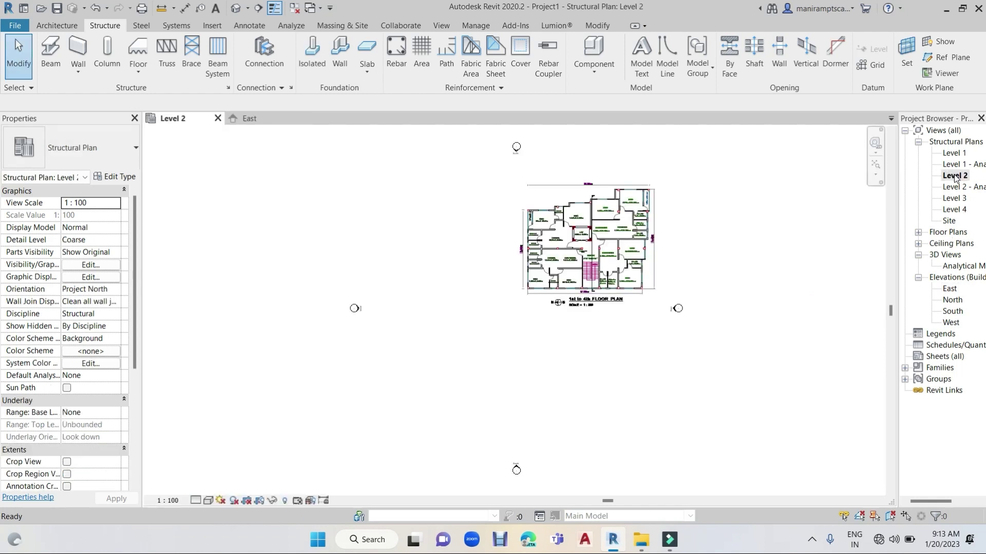
scroll(607, 243, up, 2)
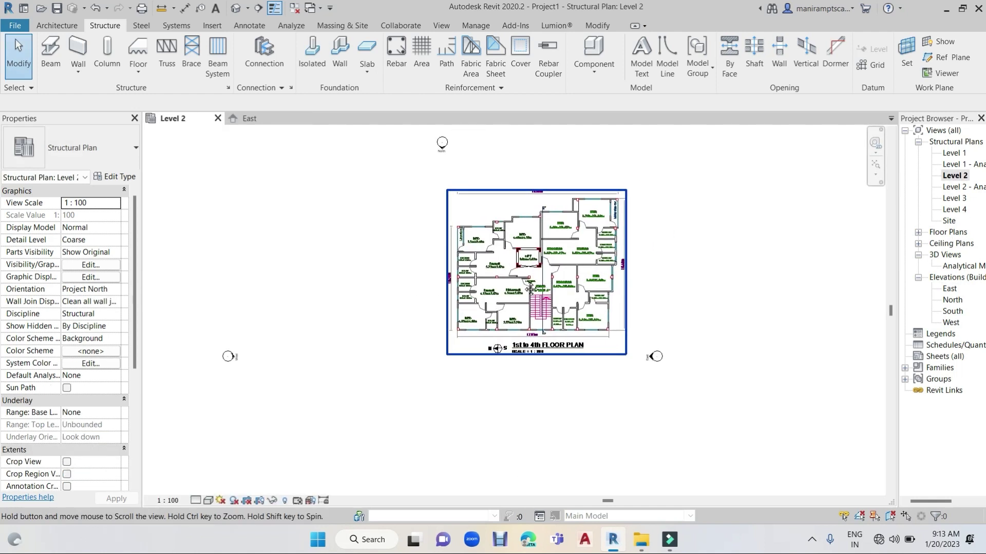
drag(619, 206, 415, 365)
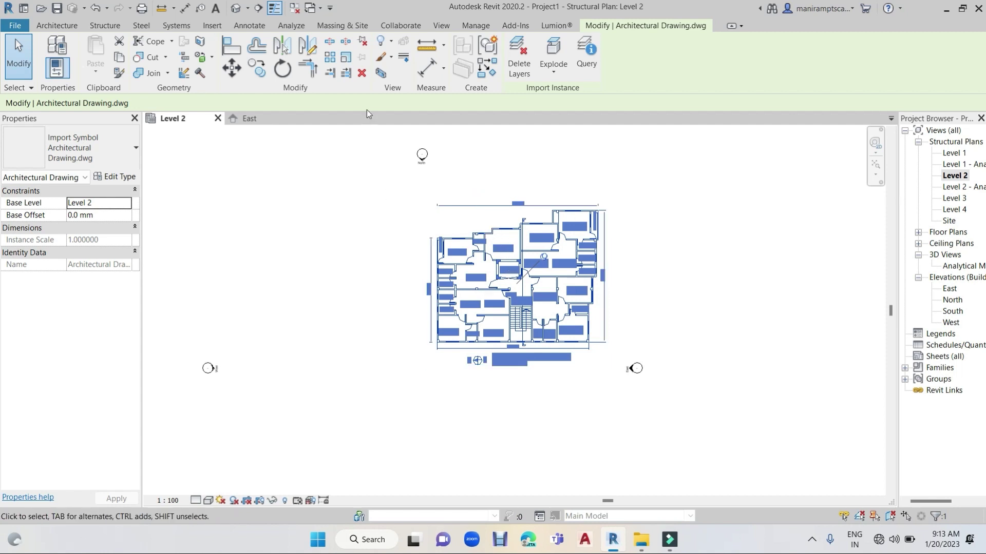
click(362, 44)
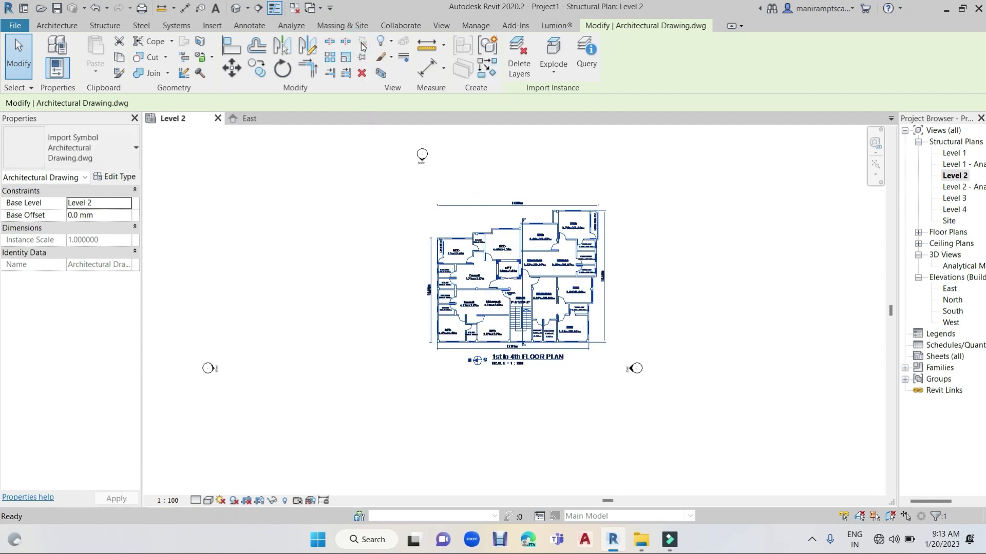
mouse_move(554, 243)
mouse_down()
mouse_move(419, 333)
mouse_move(473, 314)
mouse_up()
Step: Zoom in on the moved plan's upper-left wall corner near the TOILET room
scroll(527, 339, up, 1)
middle_drag(527, 340, 567, 264)
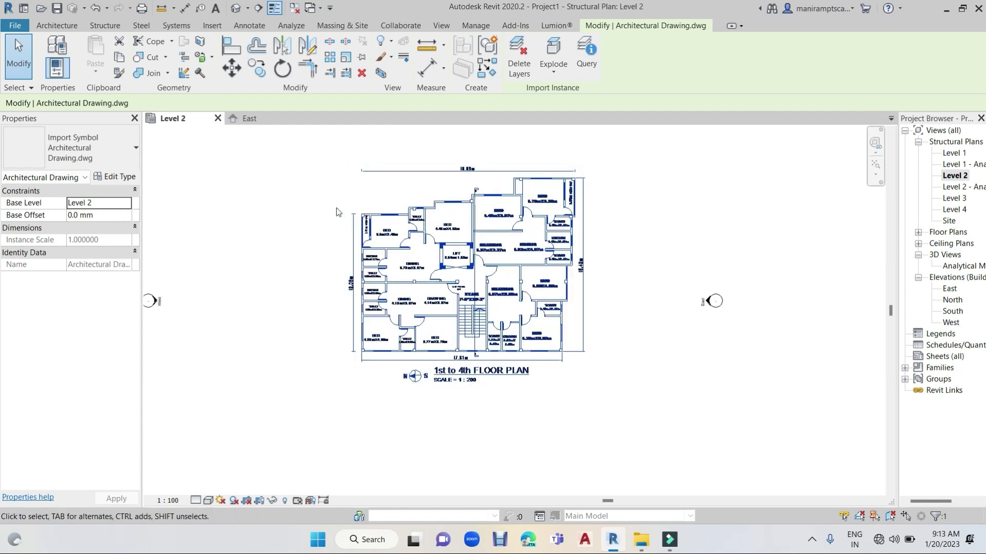
scroll(354, 213, up, 1)
scroll(373, 220, up, 2)
scroll(373, 221, up, 2)
scroll(373, 220, up, 2)
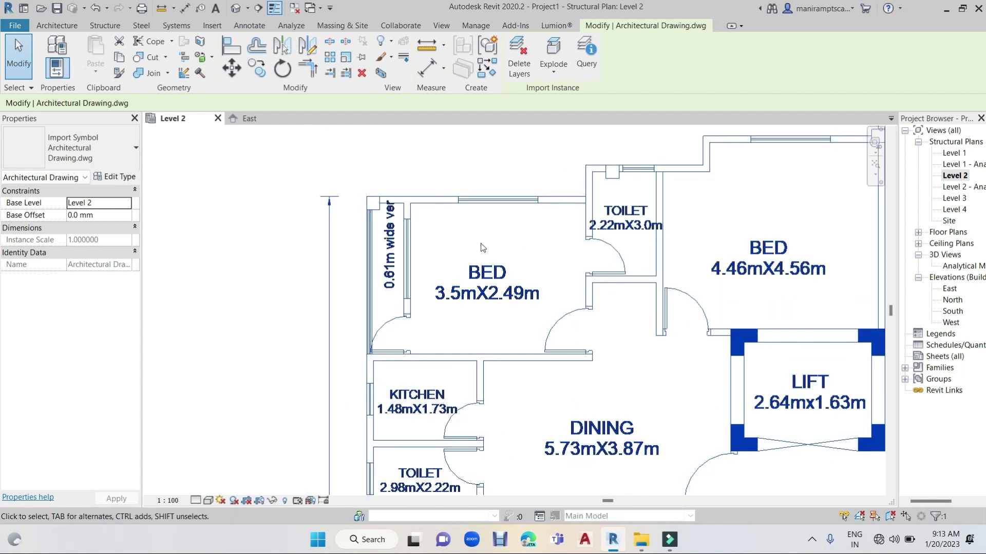
click(504, 239)
scroll(359, 203, up, 1)
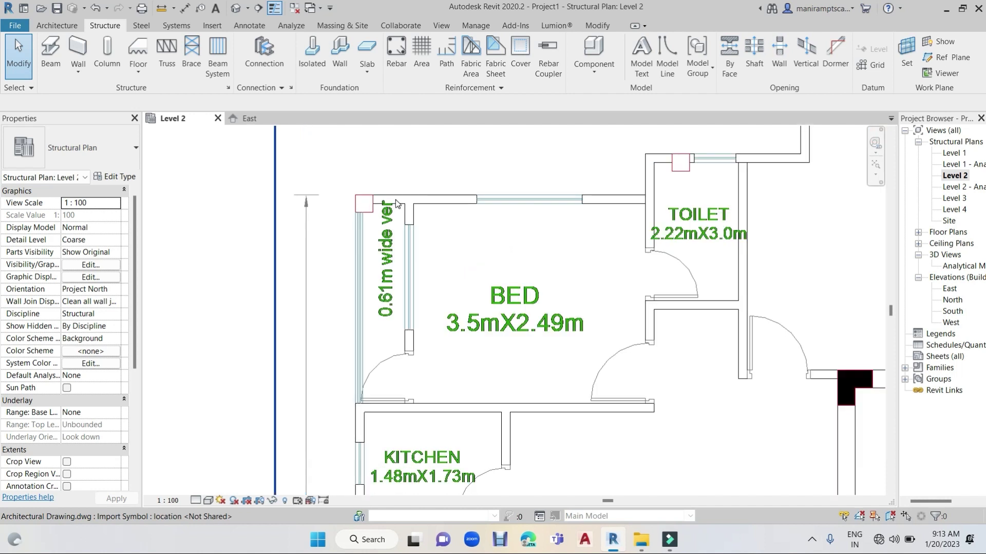
scroll(339, 200, up, 1)
scroll(337, 199, up, 1)
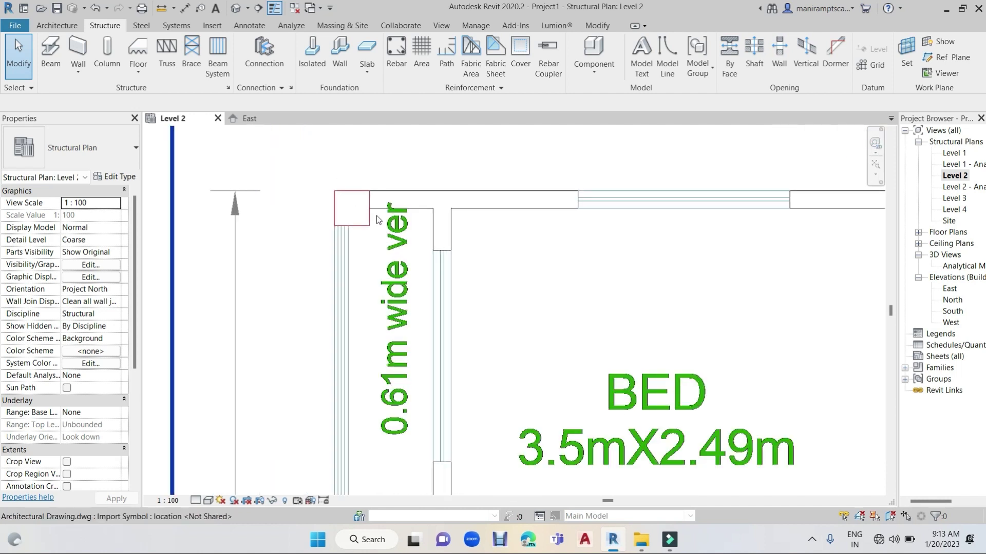
scroll(338, 208, down, 1)
scroll(402, 220, down, 2)
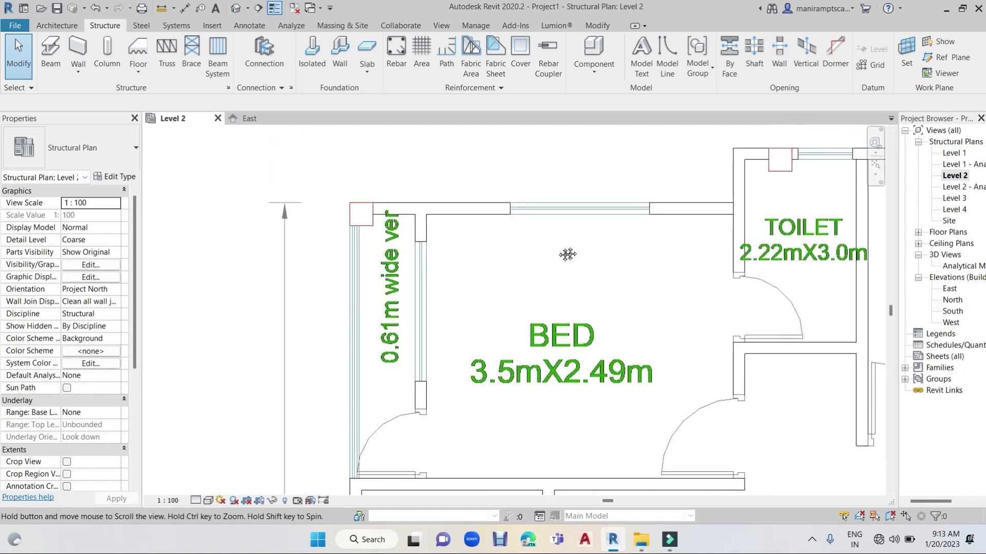
middle_drag(487, 262, 437, 272)
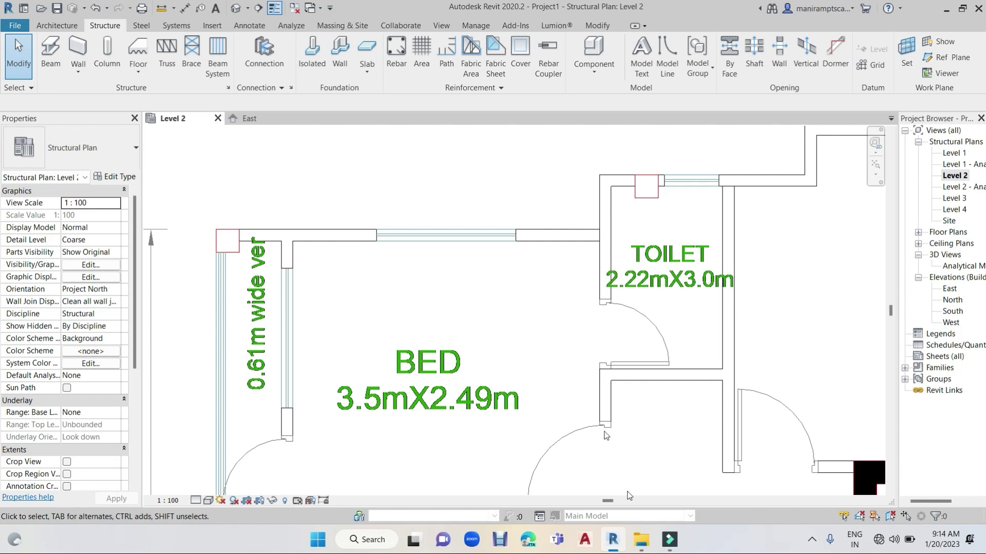
click(641, 548)
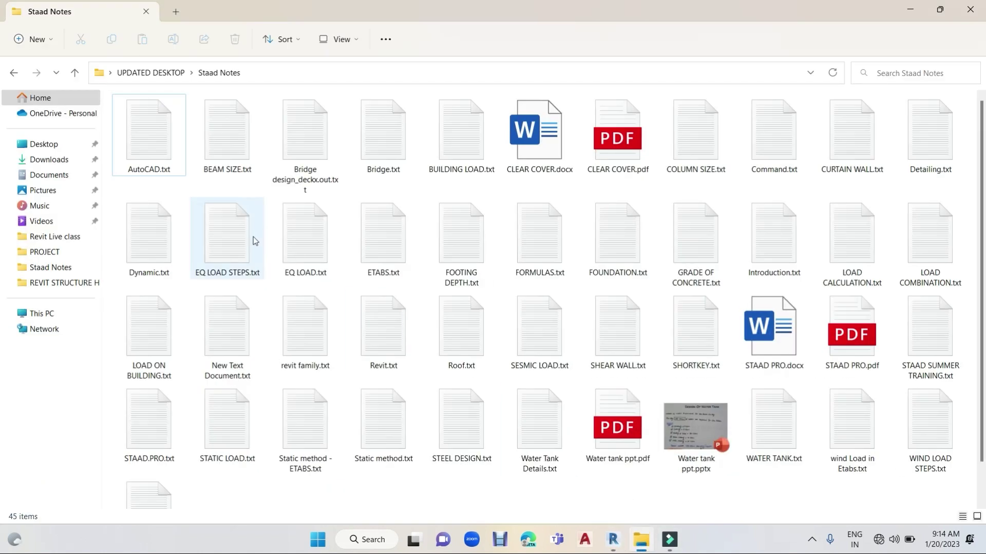
mouse_move(383, 235)
click(712, 132)
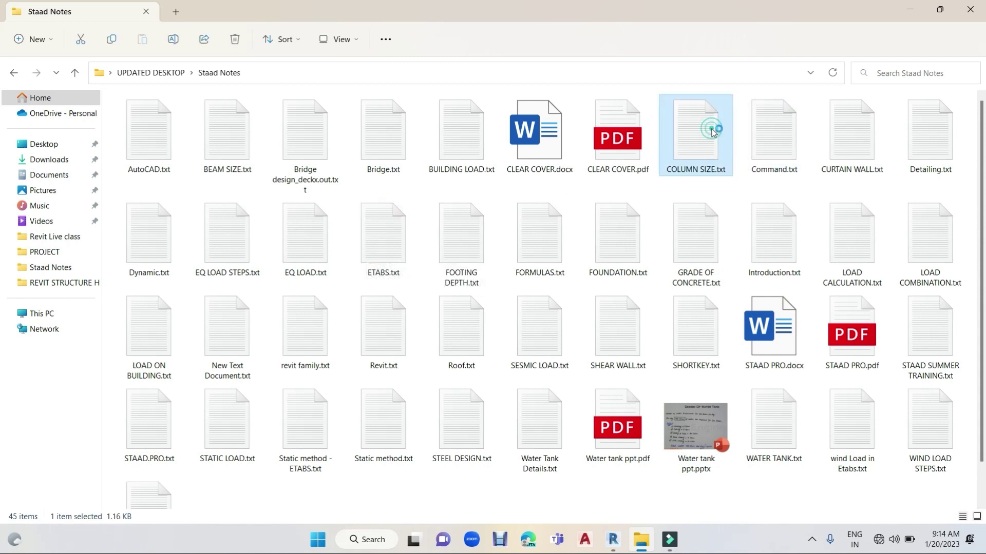
double_click(712, 132)
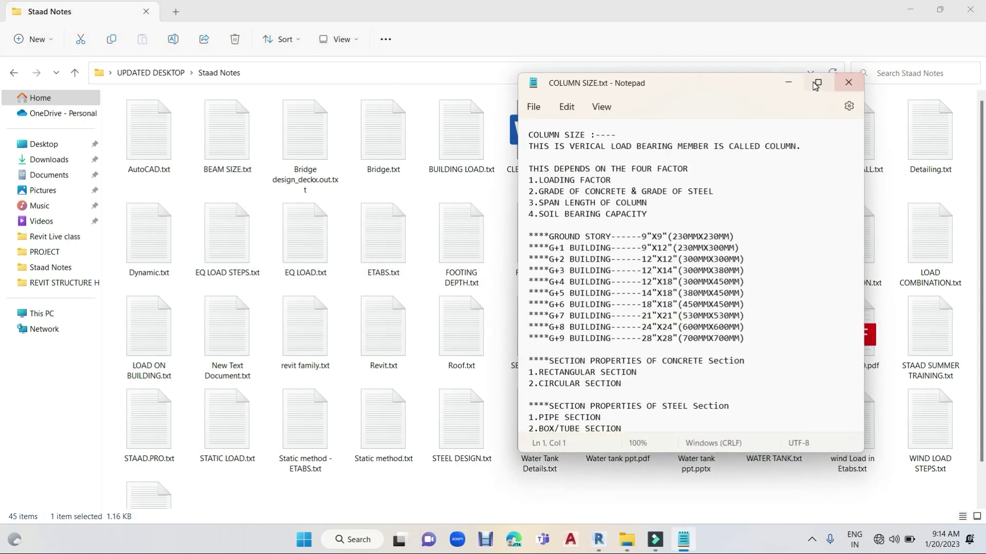
click(820, 81)
ctrl+scroll(29, 226, up, 1)
ctrl+scroll(29, 221, up, 2)
ctrl+scroll(30, 216, up, 2)
ctrl+scroll(31, 209, up, 2)
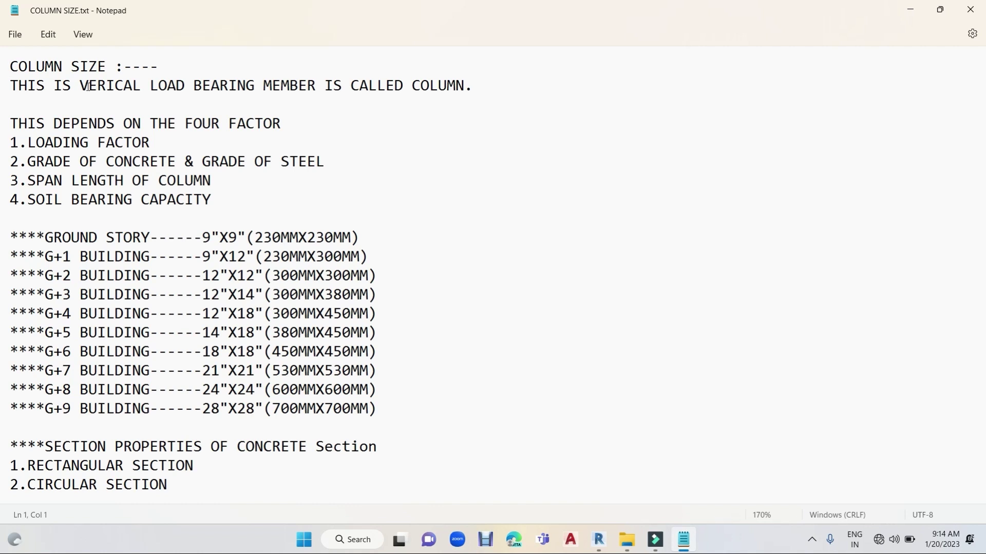
drag(88, 86, 315, 88)
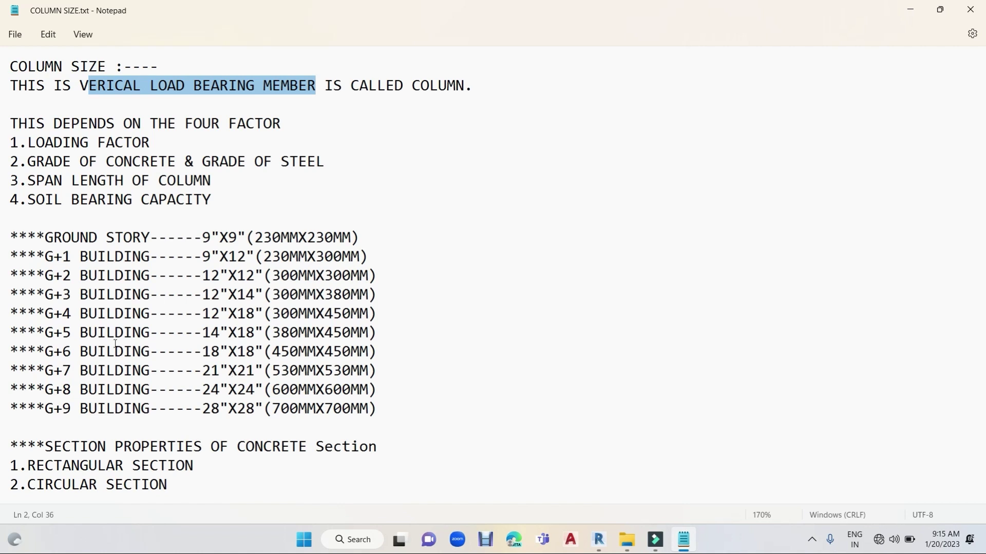
drag(45, 409, 394, 406)
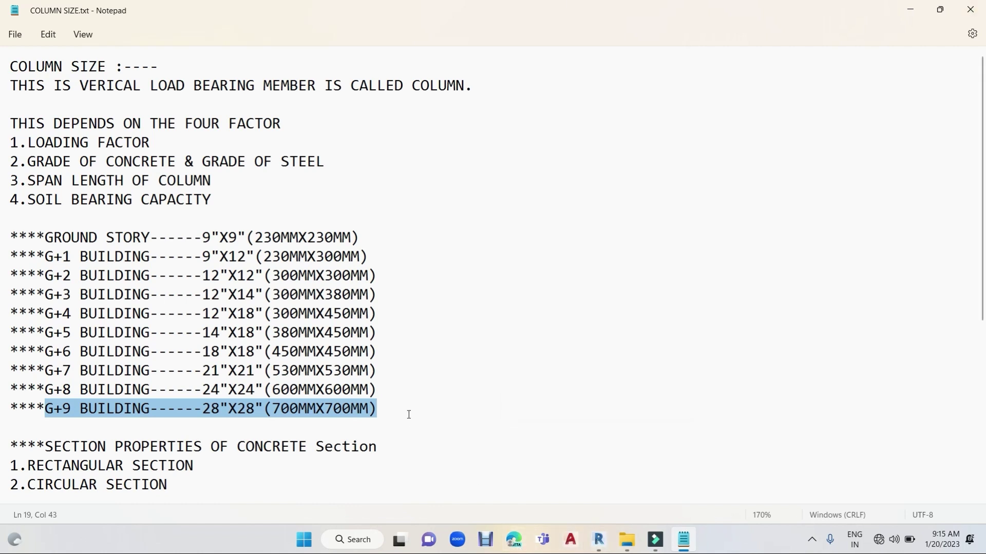
scroll(407, 414, down, 1)
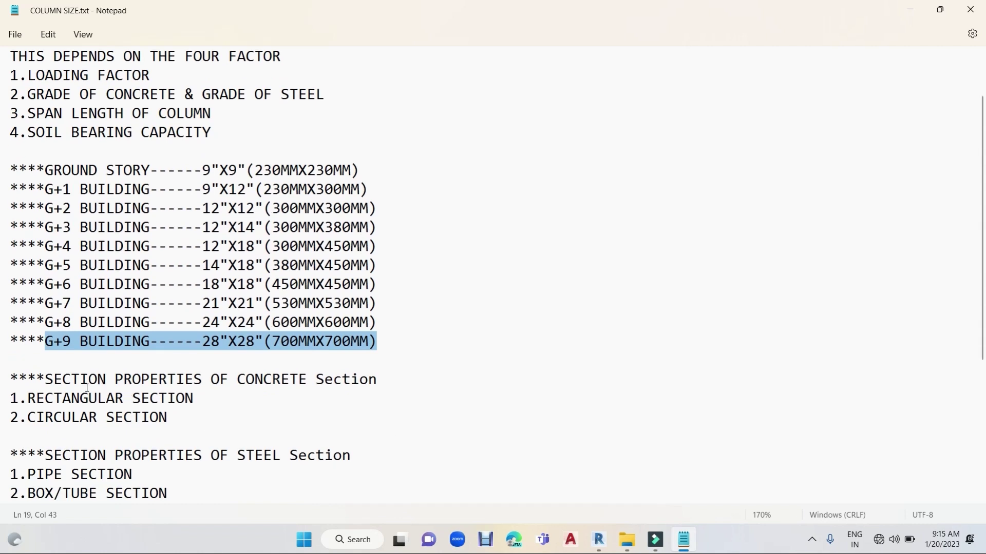
drag(58, 379, 222, 403)
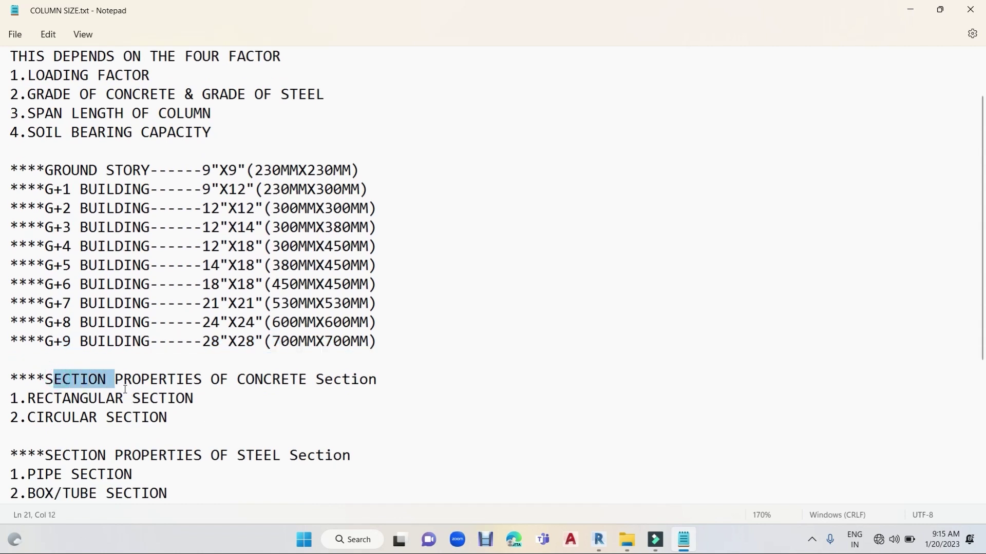
click(230, 406)
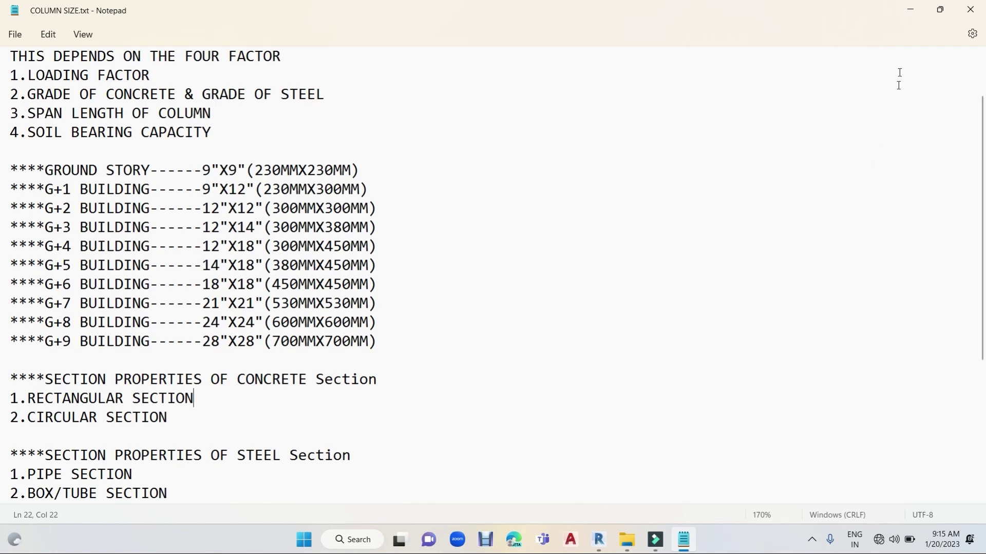
click(913, 5)
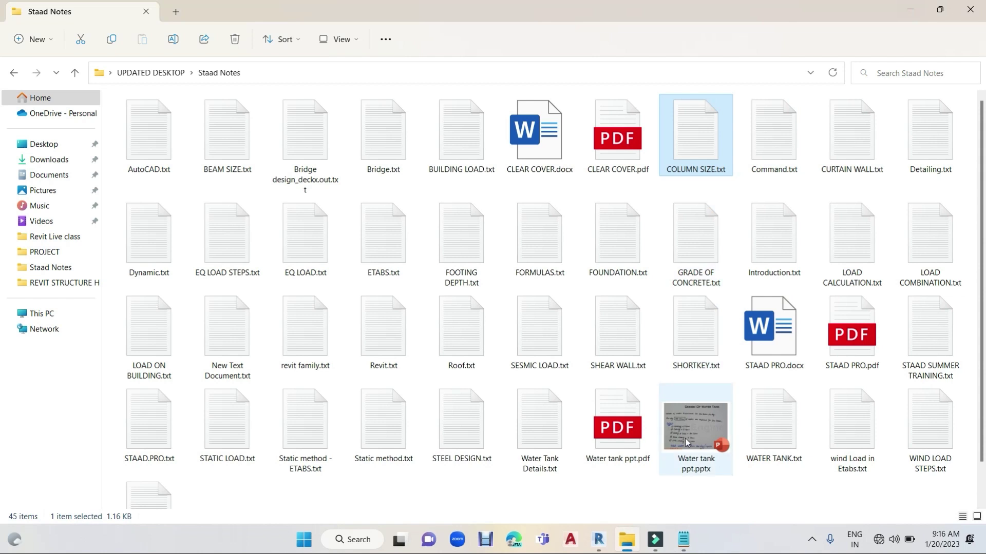
click(696, 251)
double_click(697, 251)
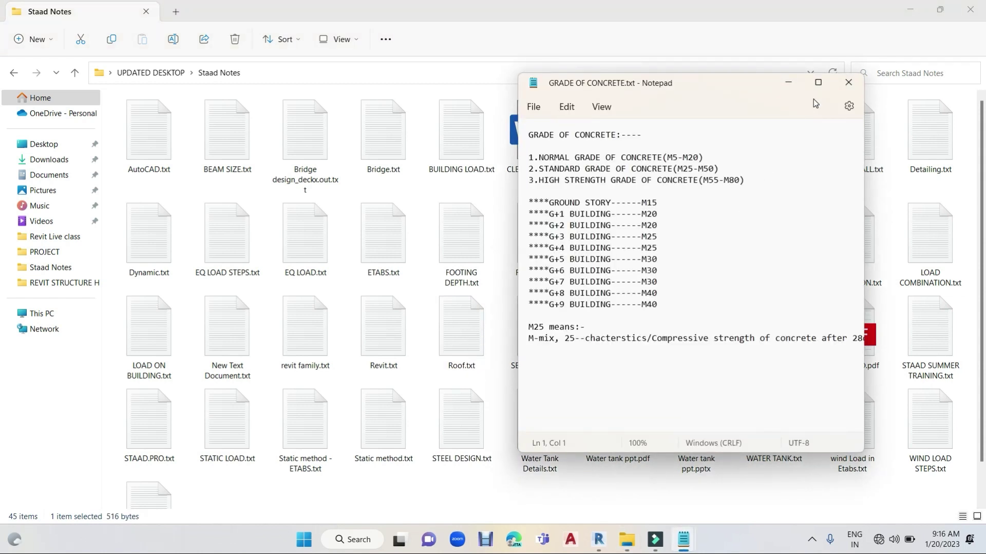
click(819, 85)
ctrl+scroll(215, 250, up, 3)
ctrl+scroll(210, 250, up, 2)
ctrl+scroll(211, 249, up, 2)
ctrl+scroll(211, 250, up, 1)
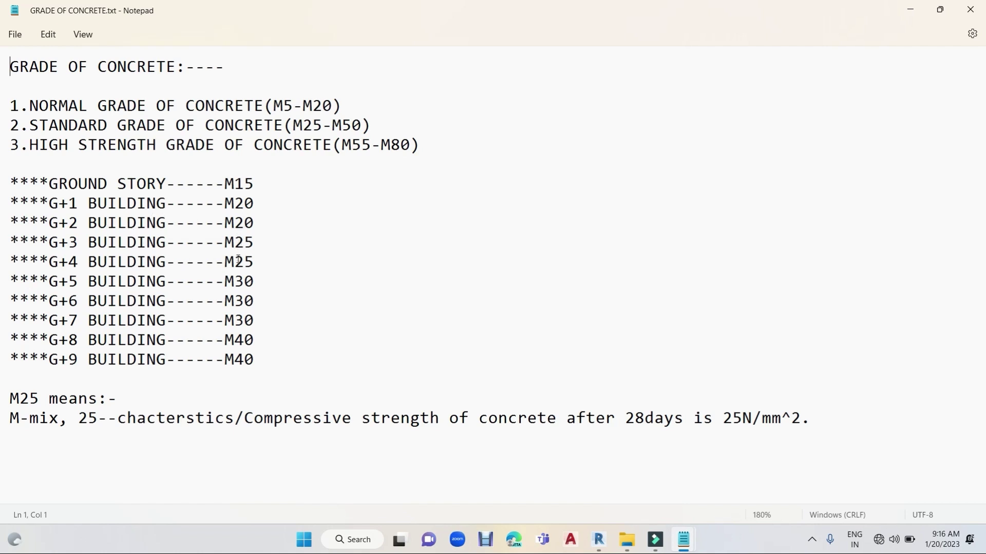
click(220, 263)
drag(220, 264, 258, 265)
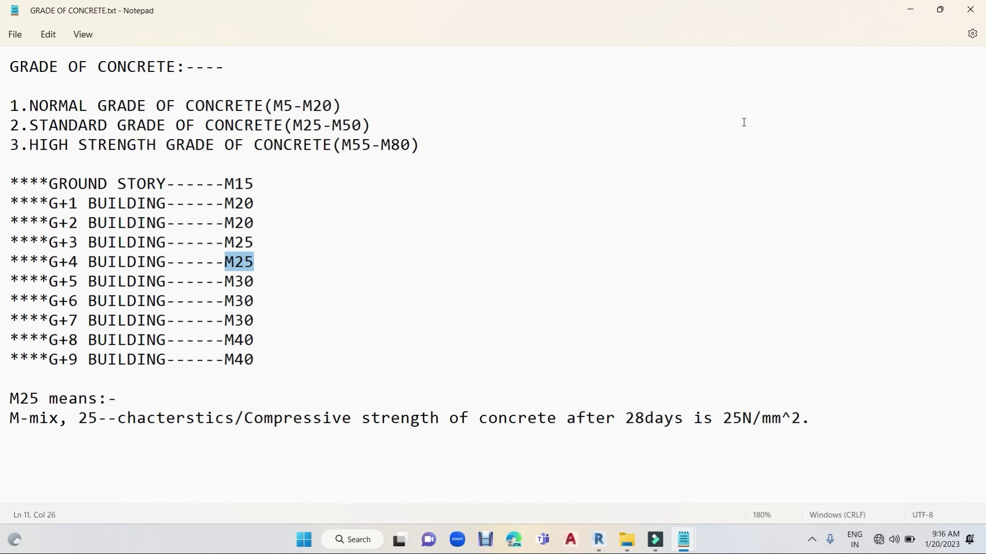
click(912, 9)
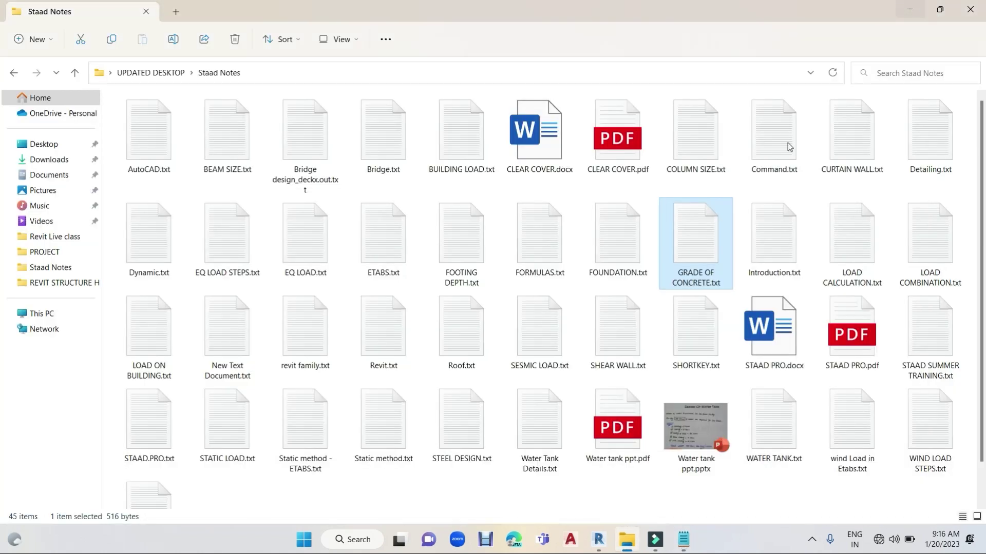
Step: Measure the corner column box width as 254 mm with an aligned dimension
click(912, 10)
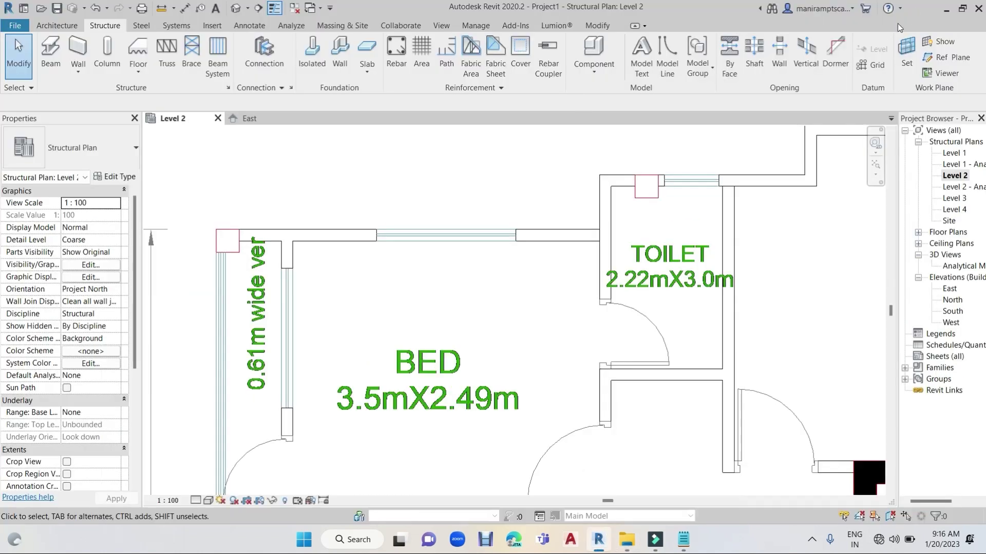
scroll(234, 243, up, 1)
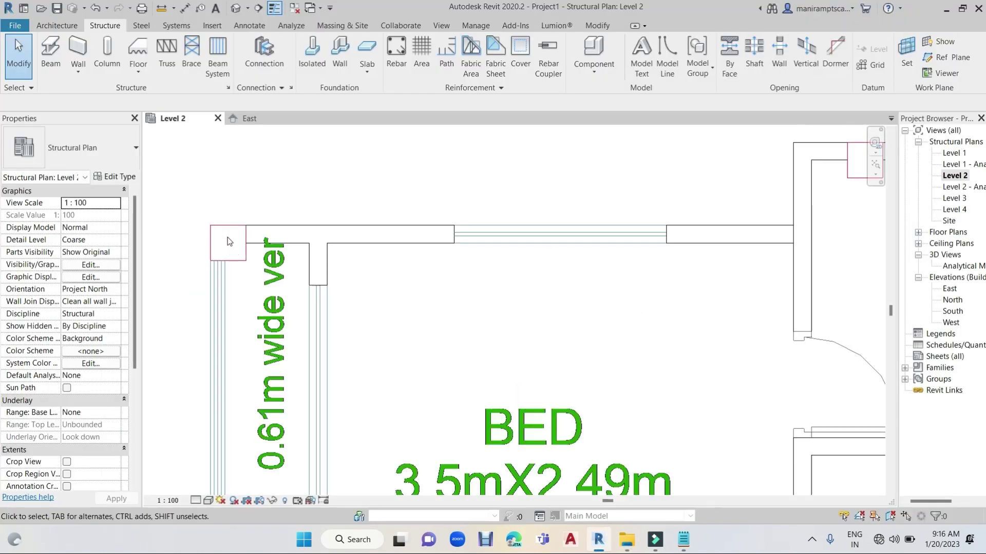
scroll(234, 243, up, 1)
middle_drag(235, 231, 248, 232)
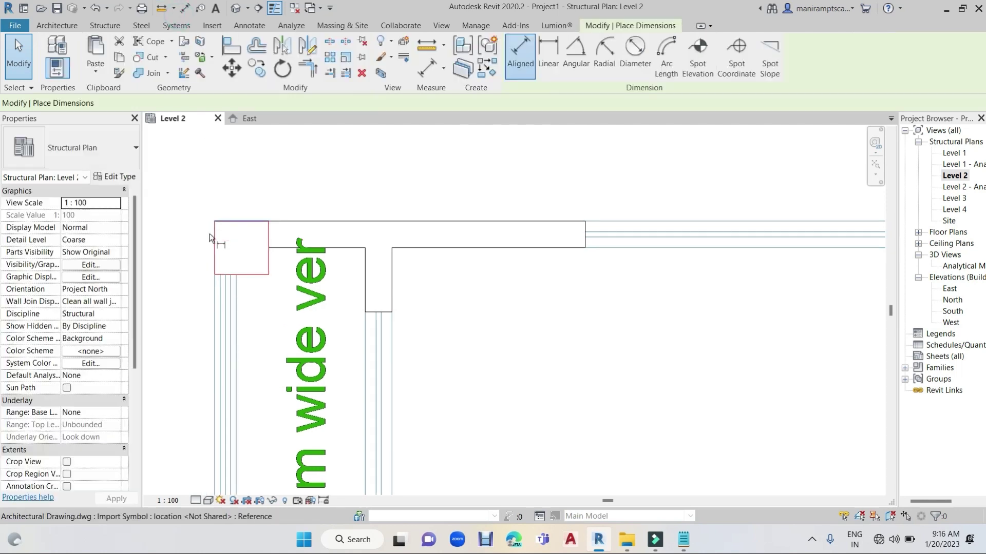
click(214, 236)
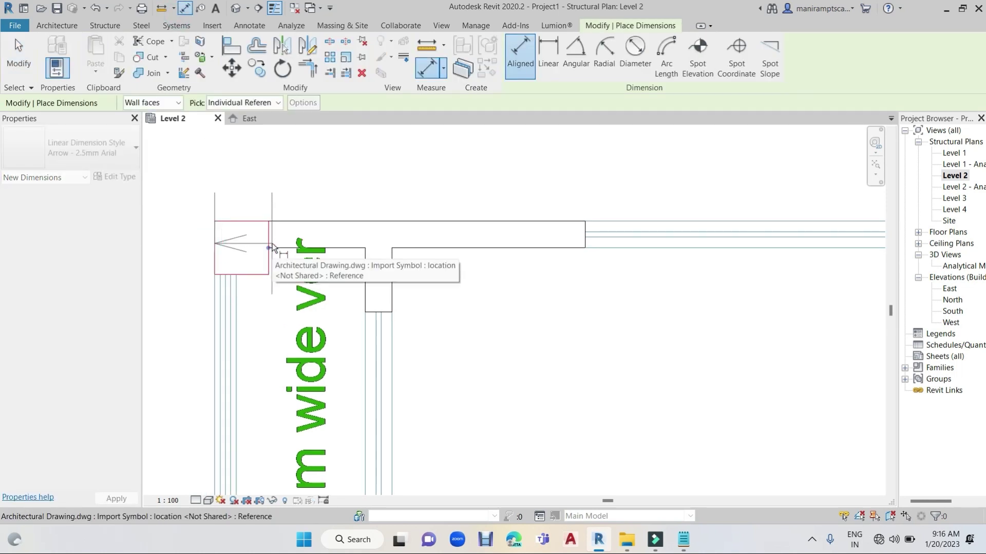
click(269, 248)
scroll(271, 248, down, 2)
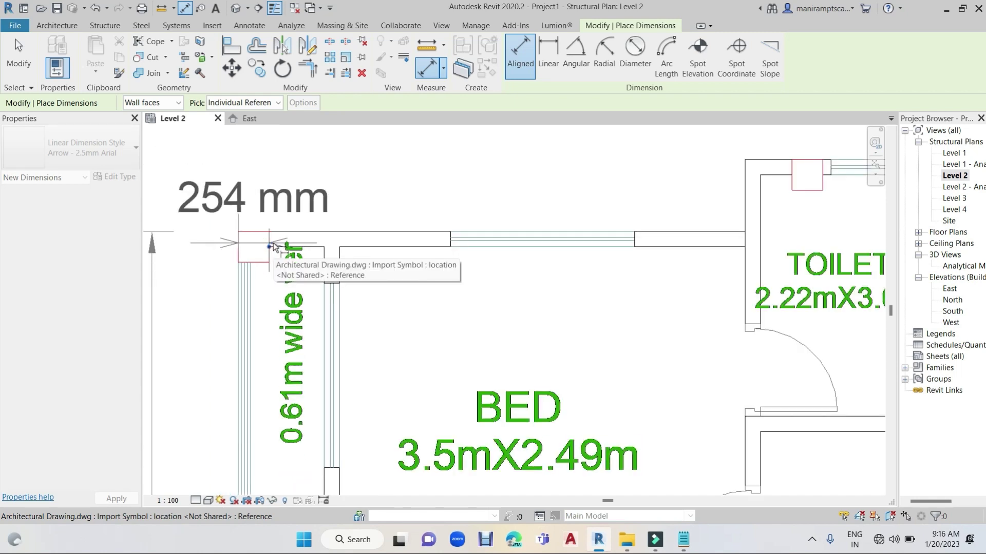
scroll(273, 247, up, 2)
key(Escape)
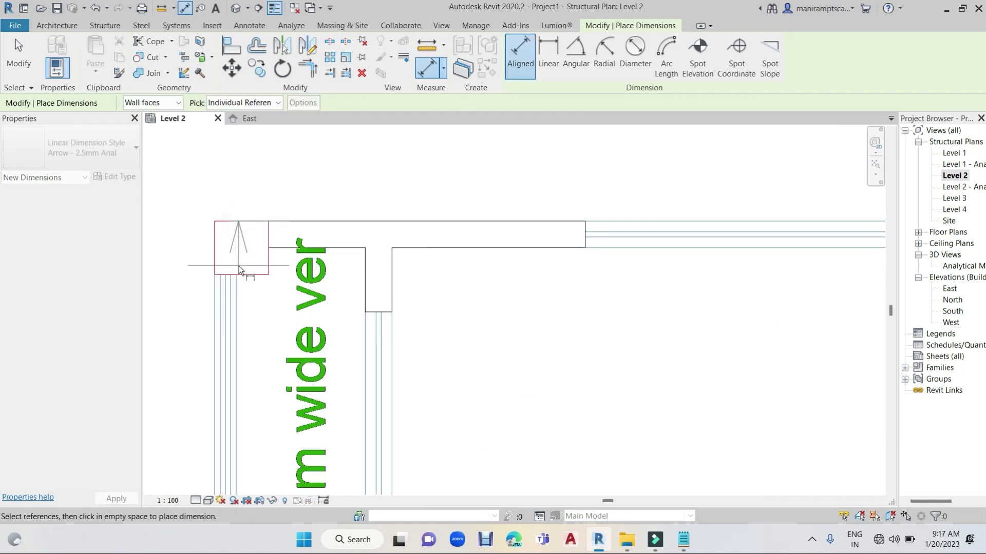
Step: Confirm the box height is also 254 mm, recheck COLUMN SIZE.txt, and return to Revit
click(239, 277)
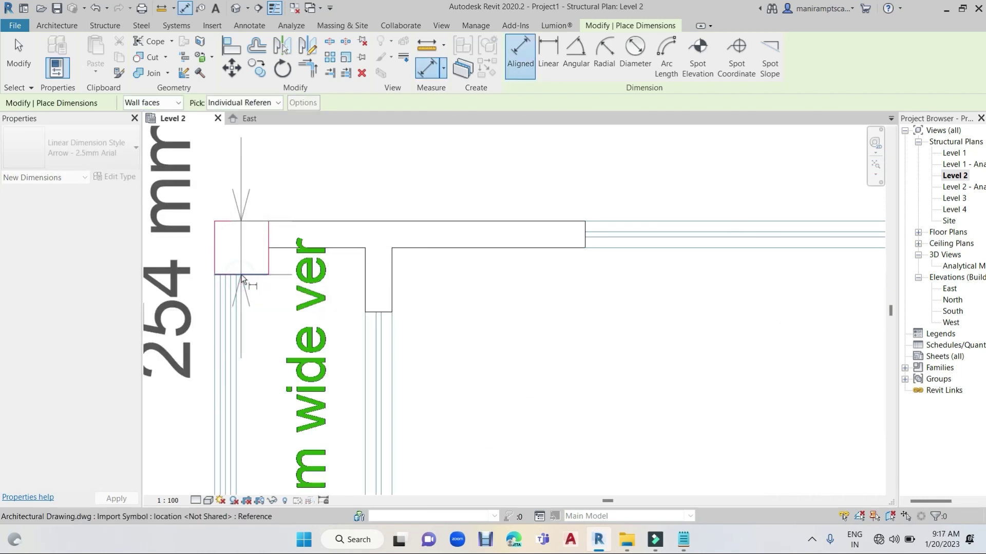
scroll(241, 279, down, 2)
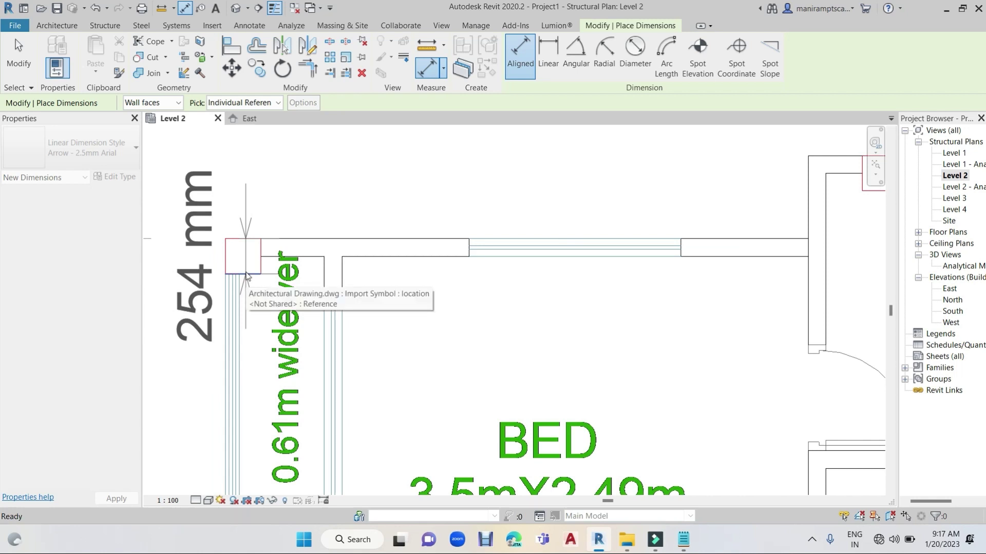
scroll(247, 275, up, 2)
key(Escape)
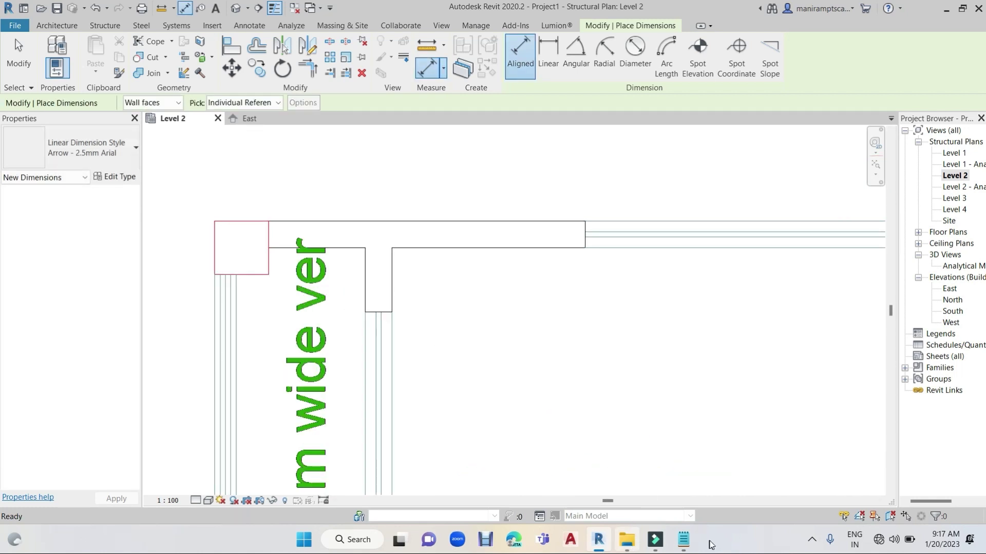
mouse_move(682, 540)
click(622, 466)
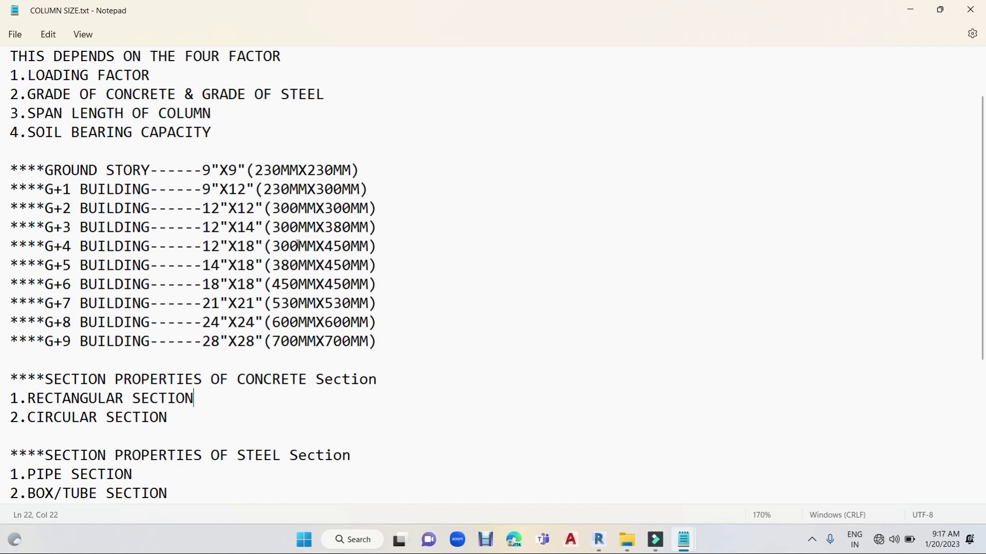
click(598, 540)
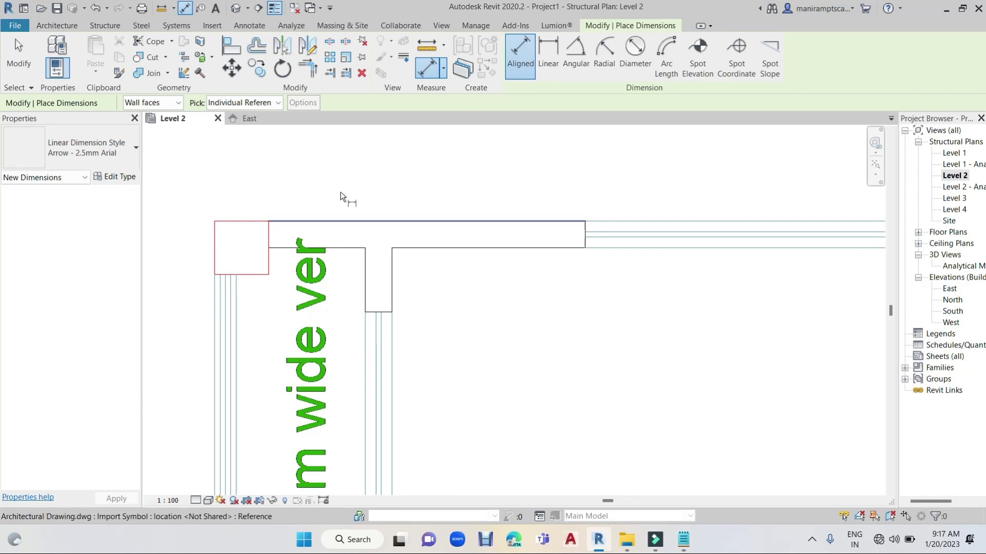
key(Escape)
key(Escape)
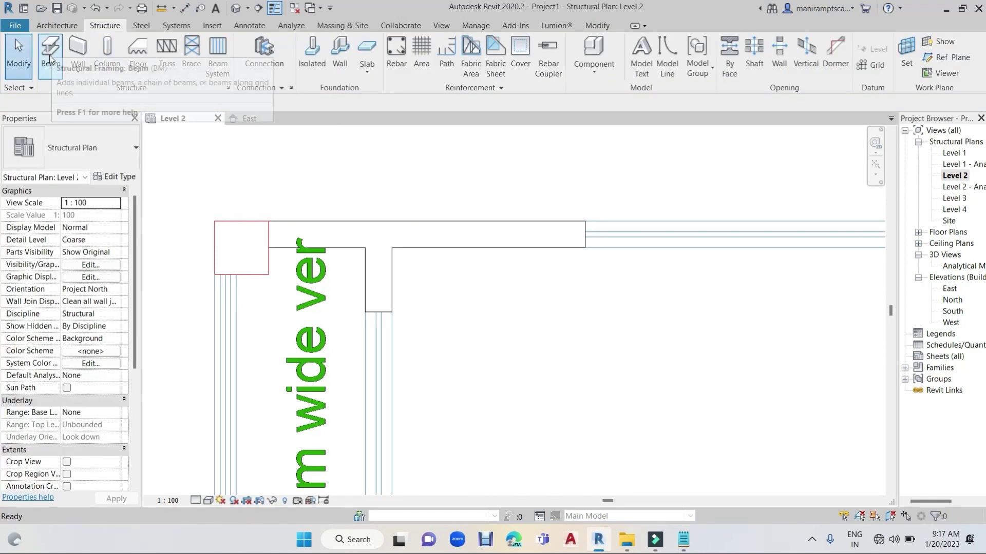
Step: Start a structural column using the concrete rectangular 300 x 450mm type and open its type properties
click(113, 63)
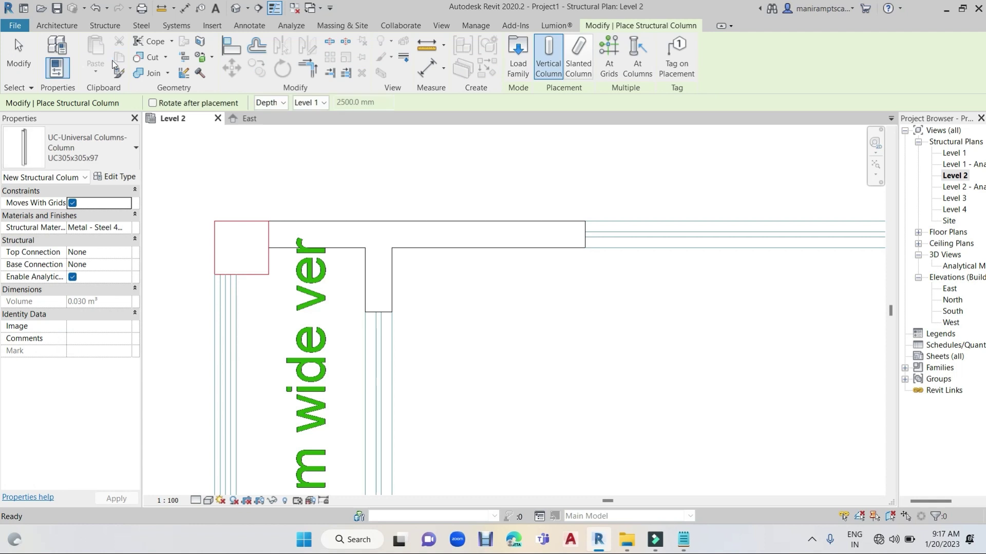
click(62, 154)
click(55, 221)
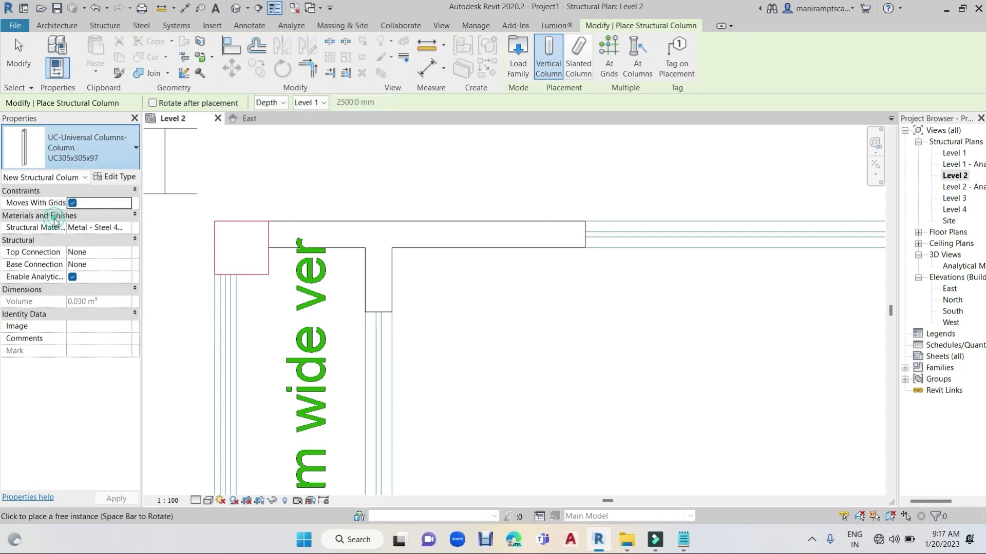
click(118, 178)
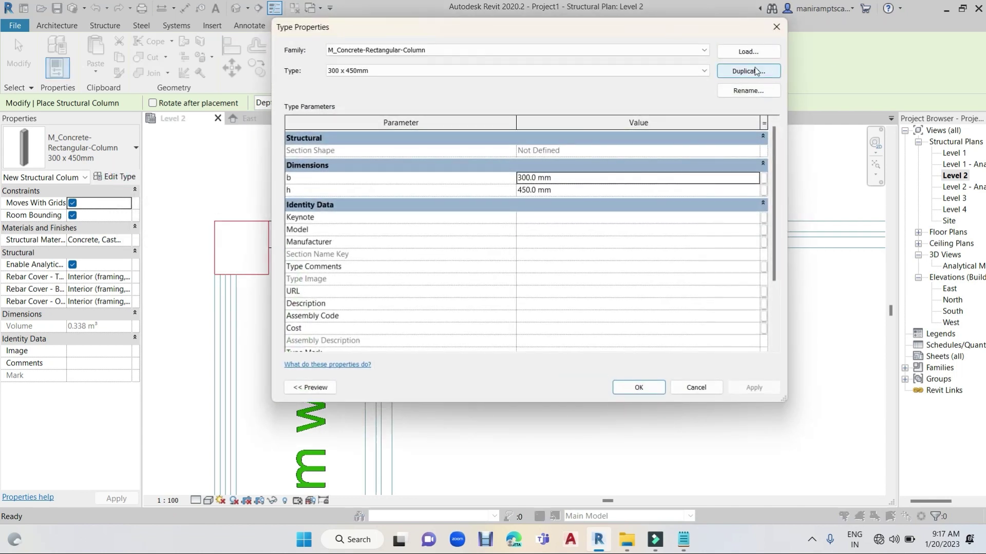
Step: Duplicate it as a new type 254mmX254mm with b and h both 254 mm
click(748, 71)
text(25)
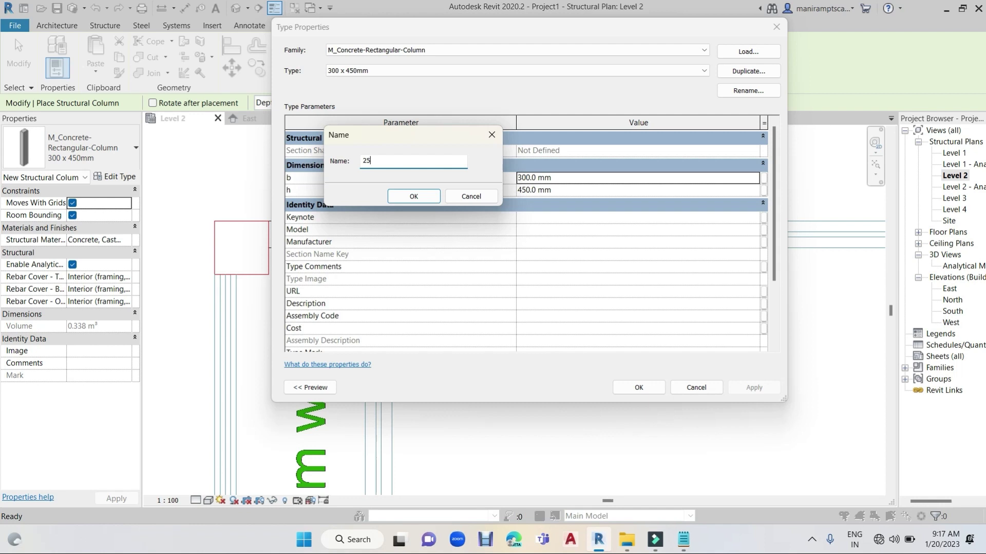
text(4mmX)
text(254)
text(mm)
click(414, 197)
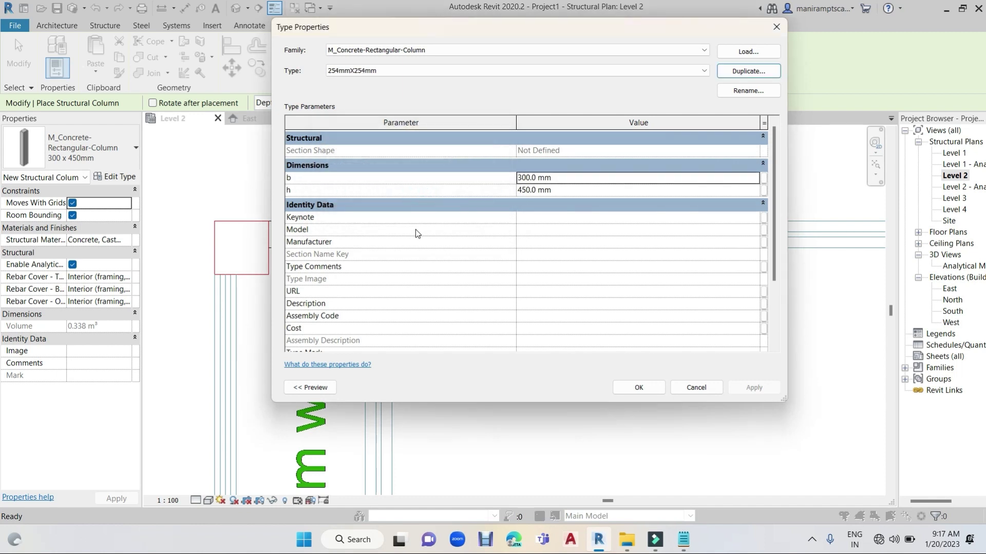
click(563, 176)
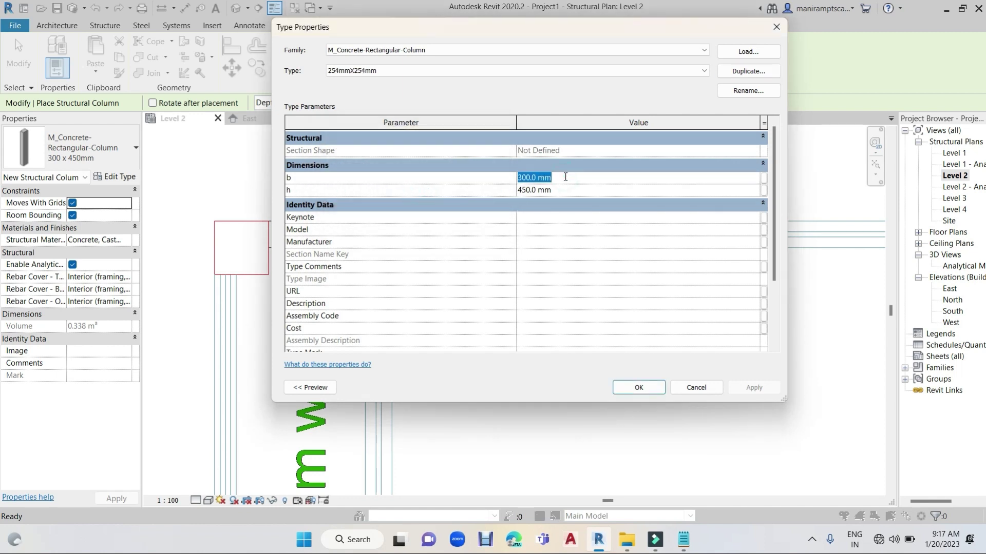
text(254)
click(570, 191)
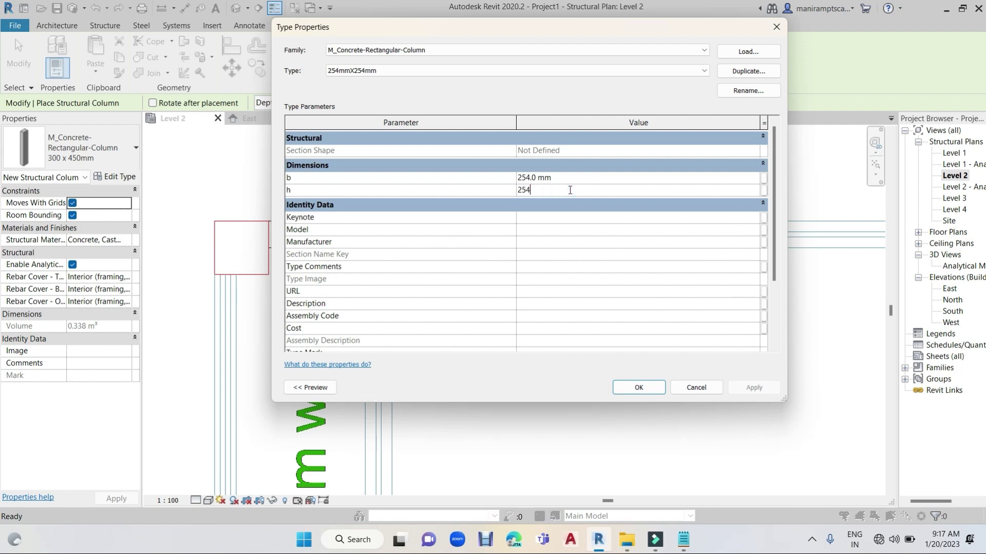
click(641, 391)
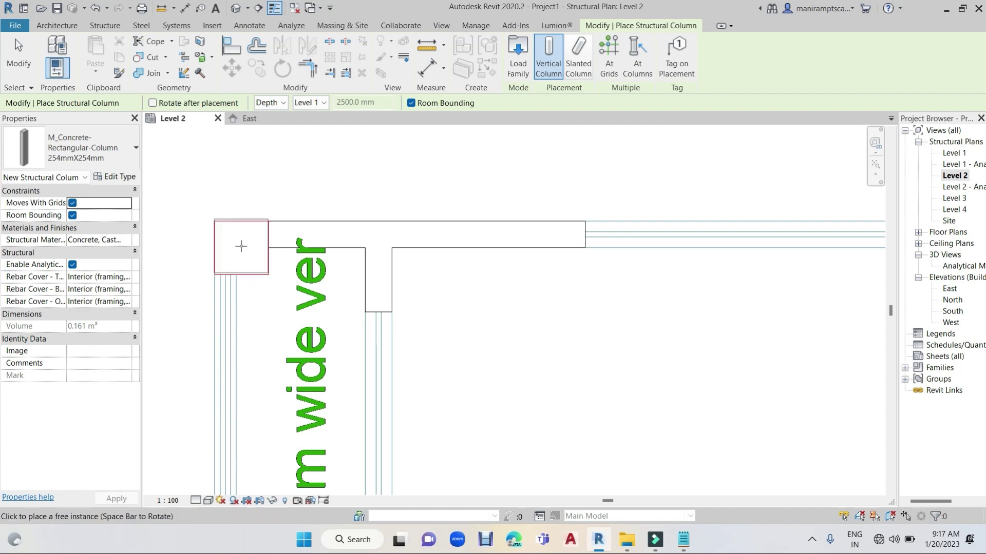
Step: Place the column at the top-left wall corner and align its vertical and horizontal edges to the DWG wall lines
click(270, 236)
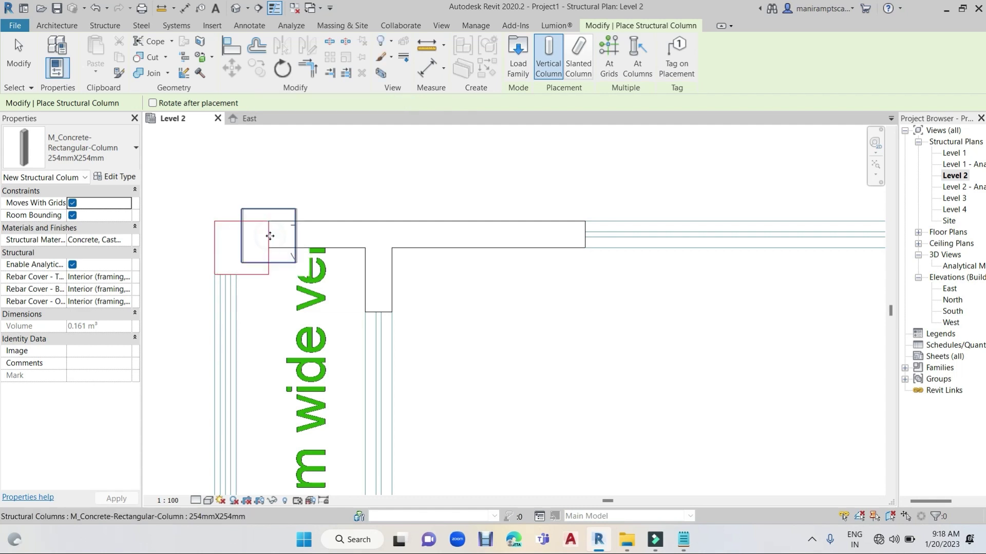
key(Escape)
key(Escape)
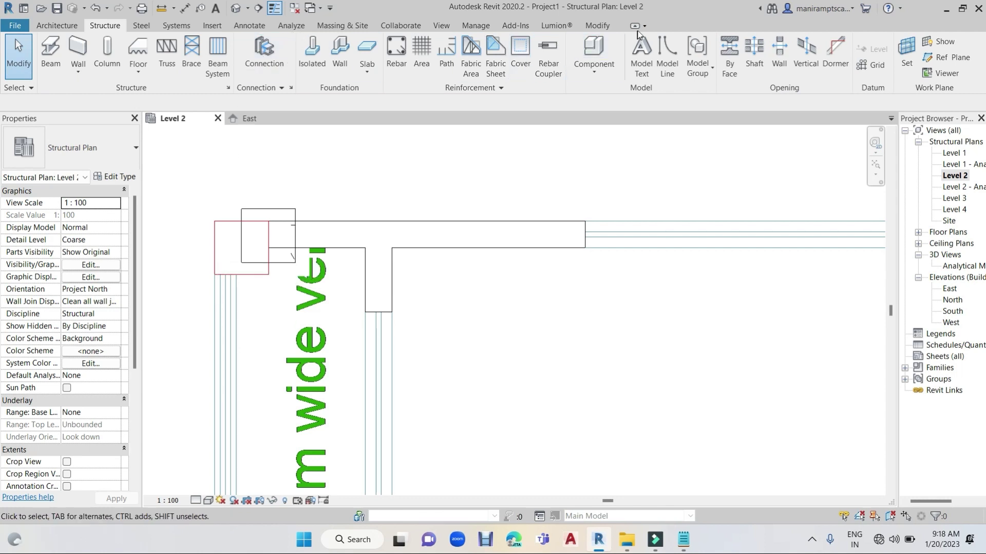
click(595, 27)
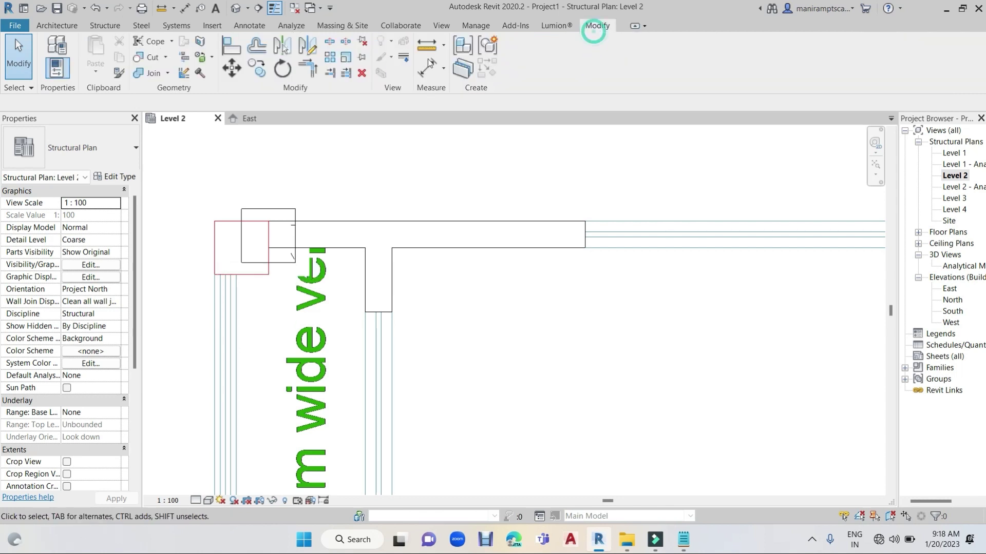
click(233, 58)
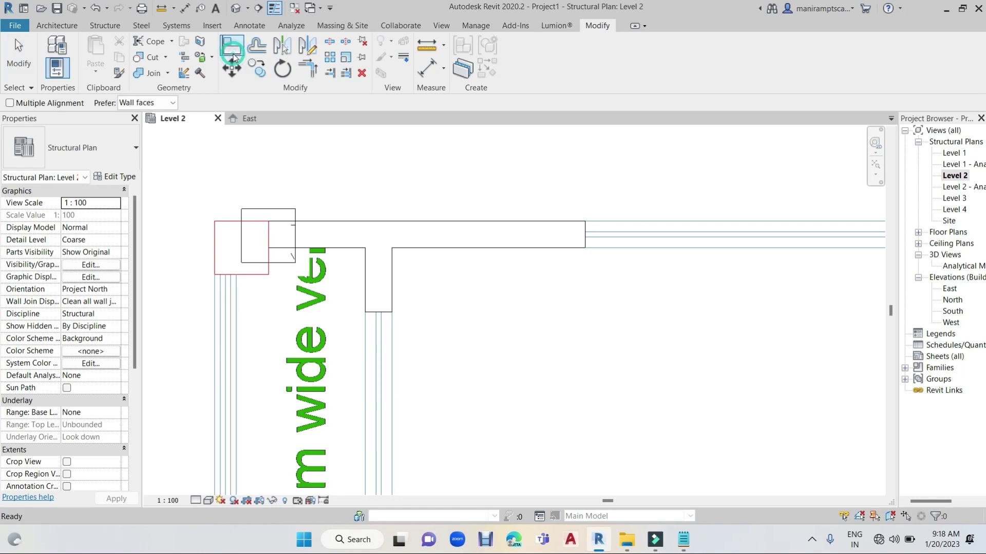
click(216, 243)
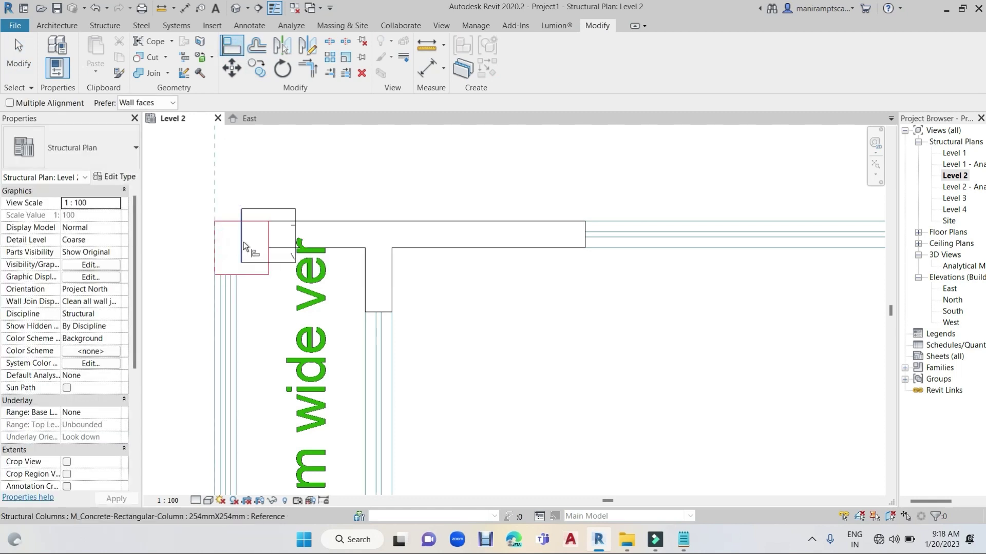
click(242, 242)
click(249, 273)
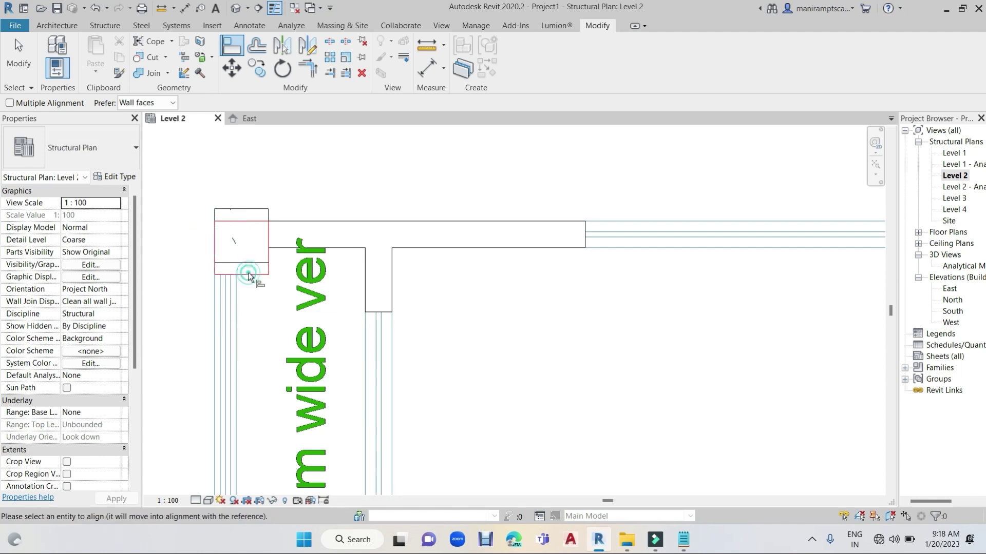
click(252, 265)
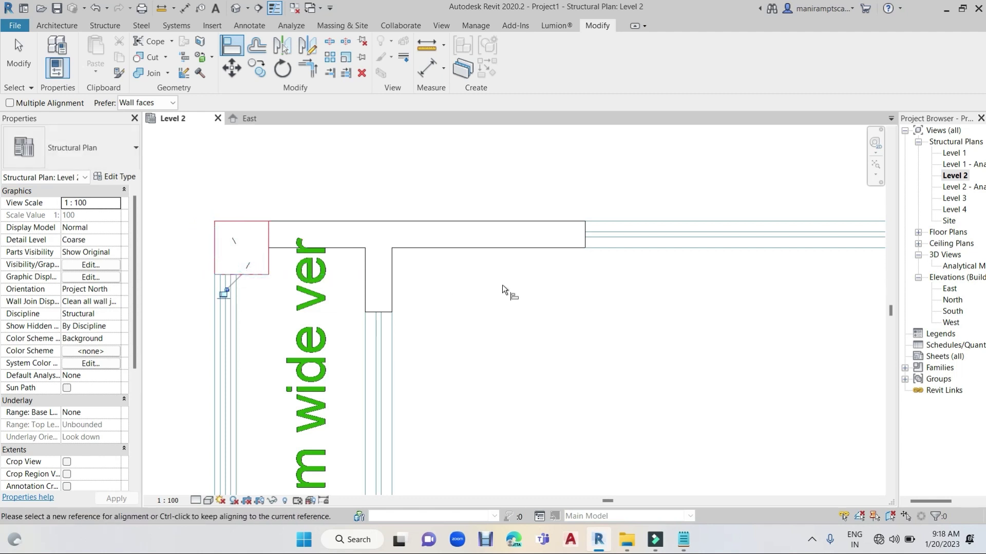
Step: Pan across the BED, TOILET and KITCHEN areas of the plan, then finish aligning
scroll(502, 285, down, 2)
scroll(554, 304, down, 2)
mouse_move(532, 313)
middle_down()
mouse_move(369, 273)
mouse_move(405, 280)
mouse_move(426, 329)
middle_up()
scroll(426, 328, down, 2)
middle_drag(452, 242, 456, 241)
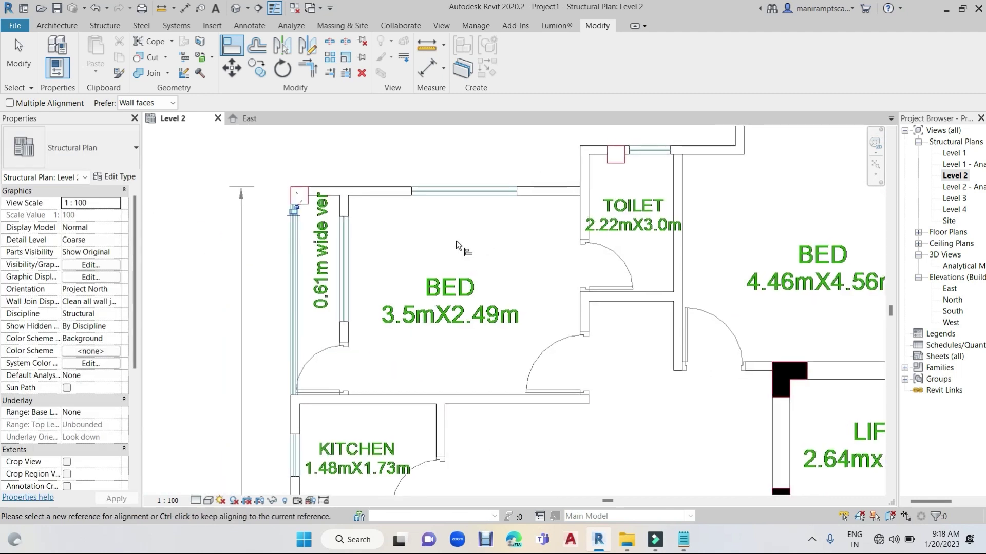
scroll(433, 244, up, 1)
scroll(433, 245, down, 1)
middle_drag(433, 244, 409, 273)
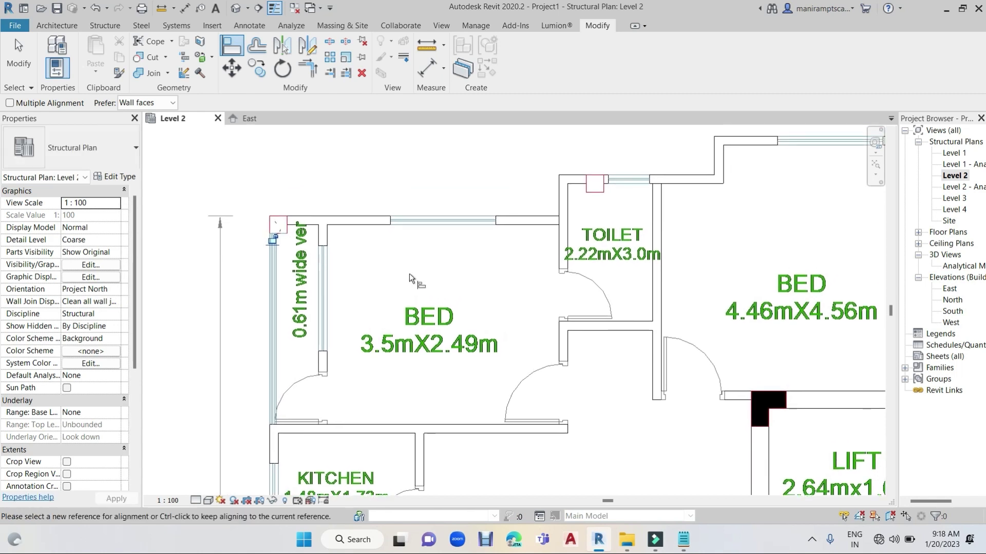
key(Escape)
key(Escape)
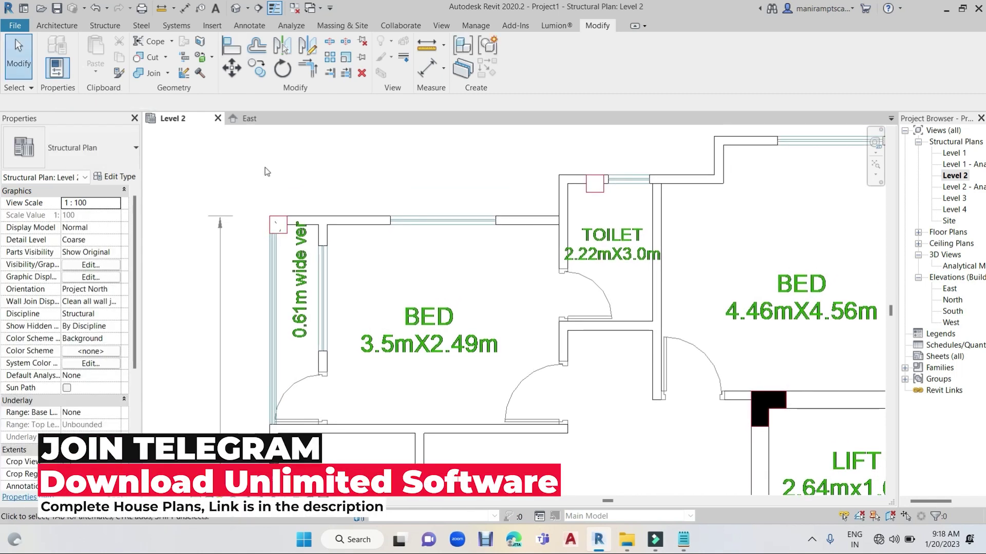
Step: Show the new column in the default 3D view with Realistic visual style
click(236, 8)
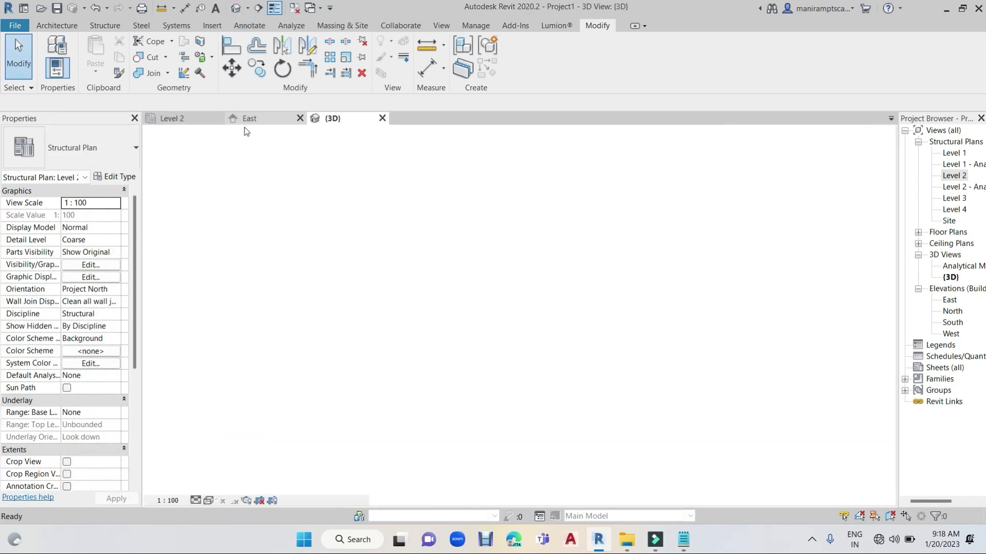
scroll(529, 285, up, 3)
scroll(508, 271, up, 2)
click(508, 273)
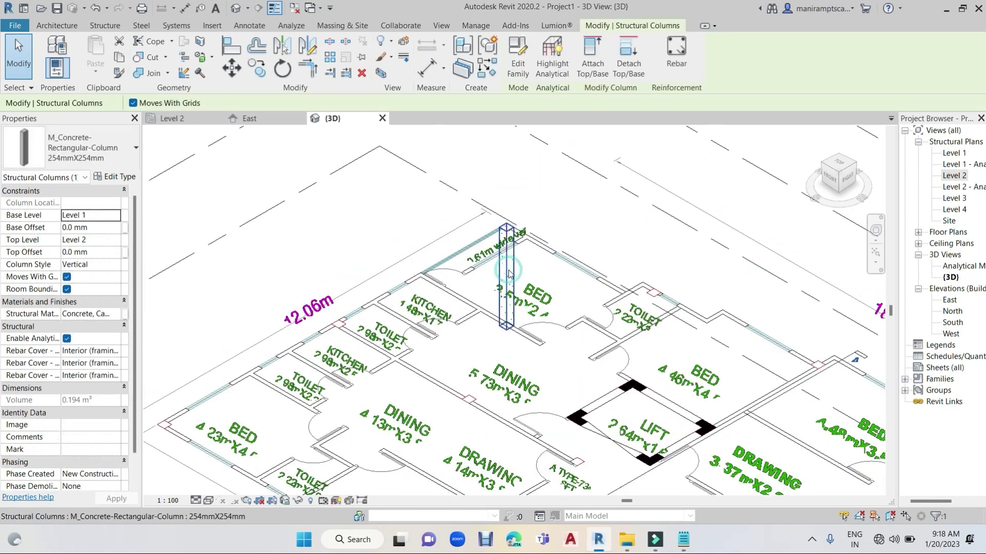
click(208, 501)
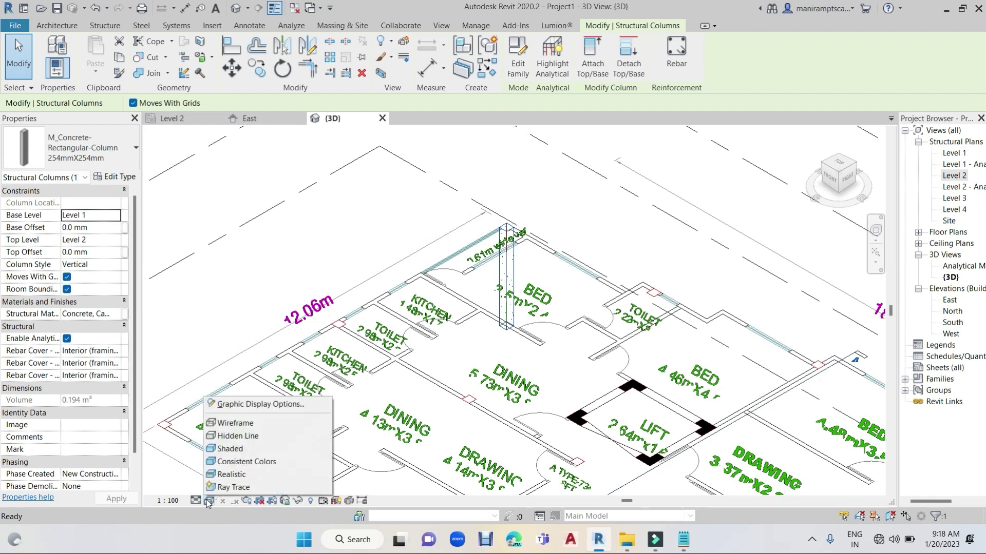
click(230, 476)
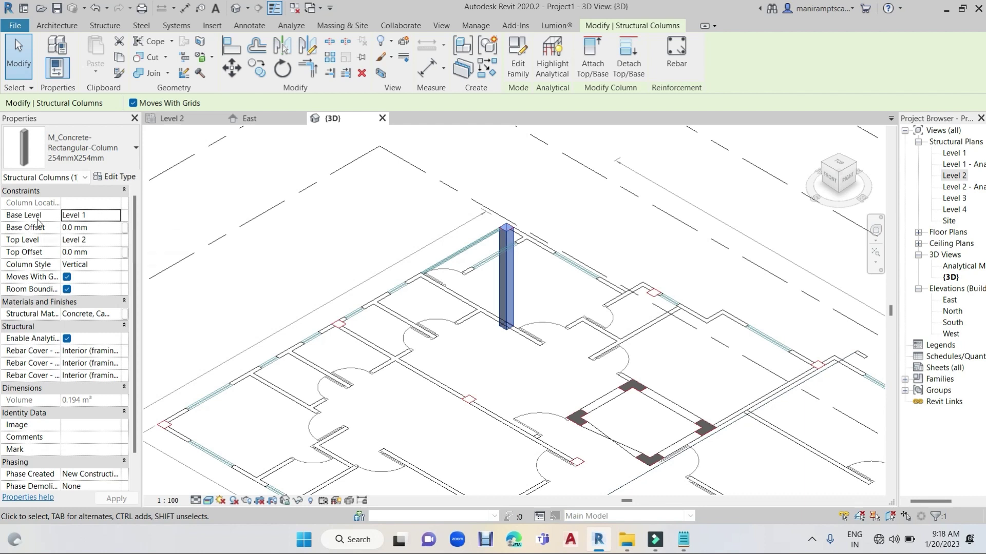
Step: Set the corner column's Top Level to Level 4 and apply it
click(116, 241)
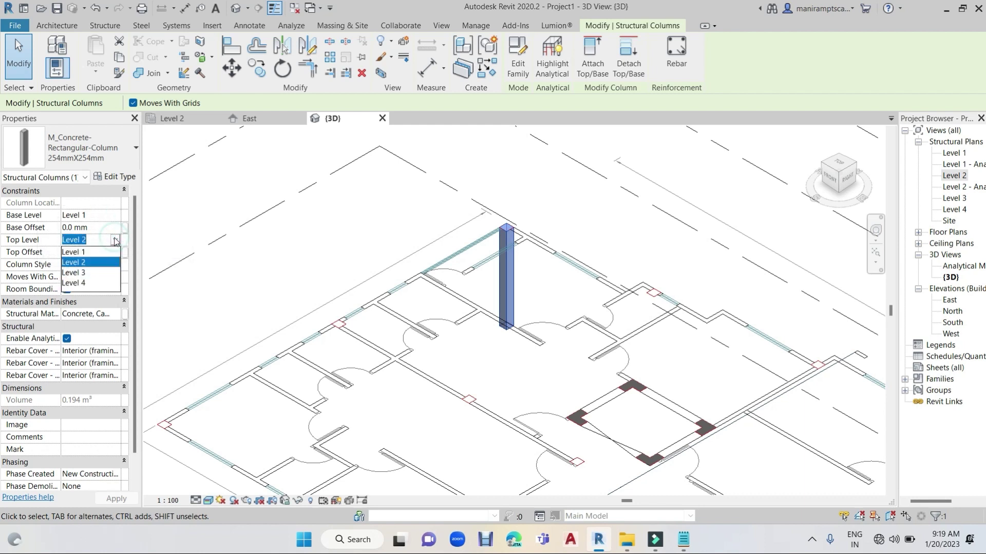
click(82, 283)
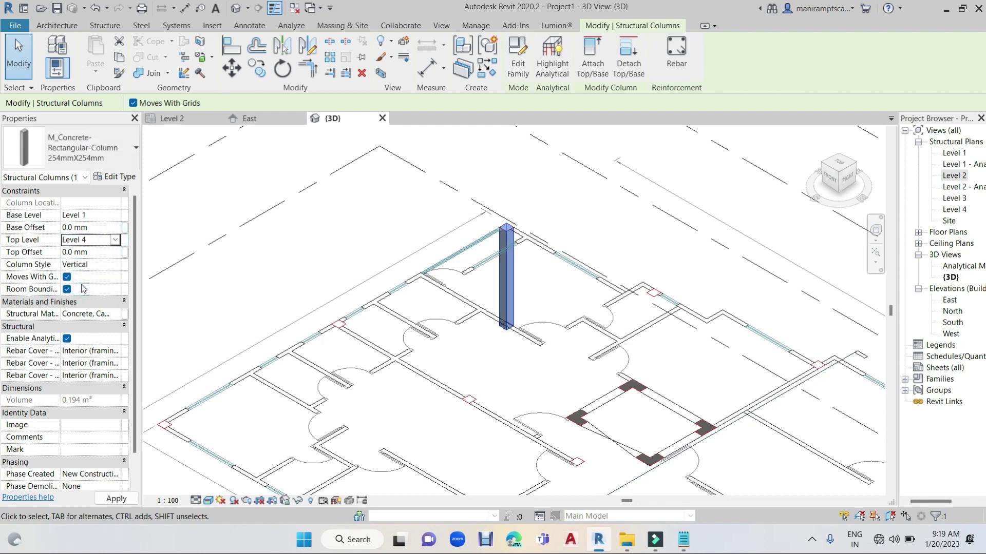
click(113, 498)
scroll(359, 283, down, 2)
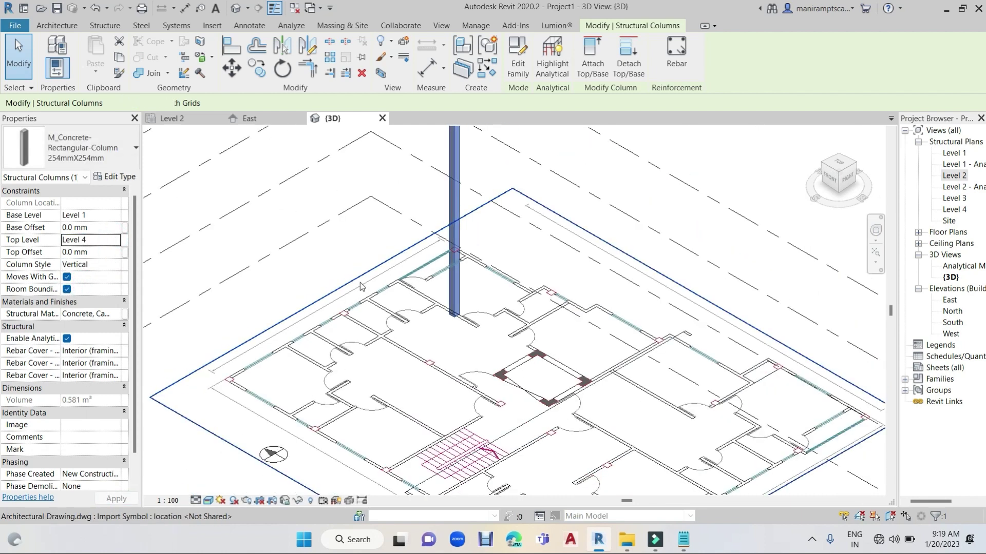
scroll(359, 285, down, 2)
click(402, 207)
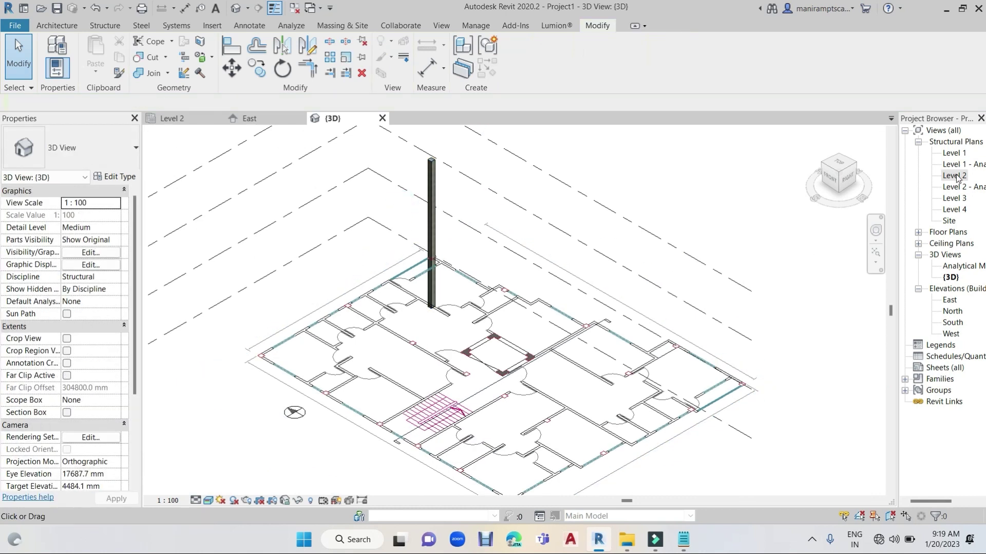
Step: Reopen the Level 2 structural plan and check the corner column
double_click(954, 176)
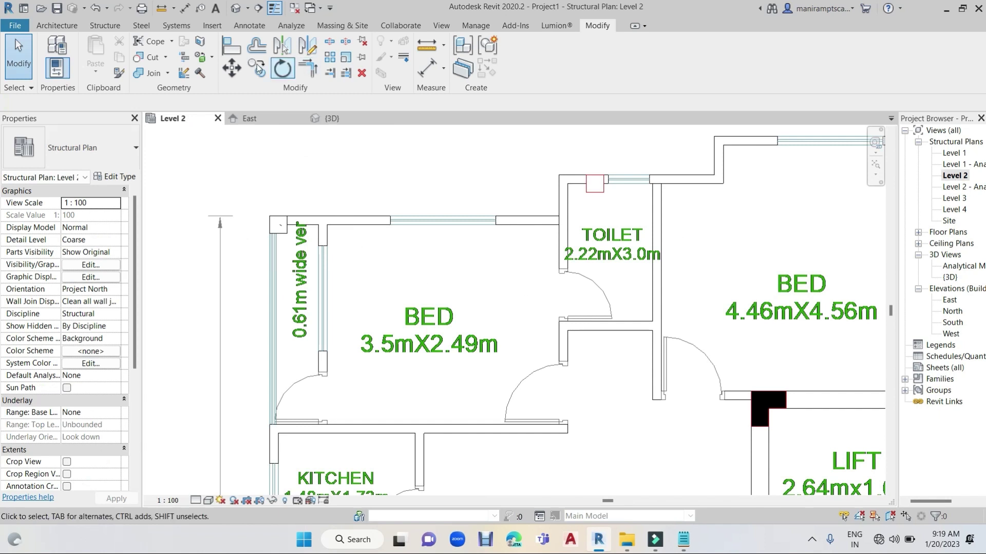
click(272, 231)
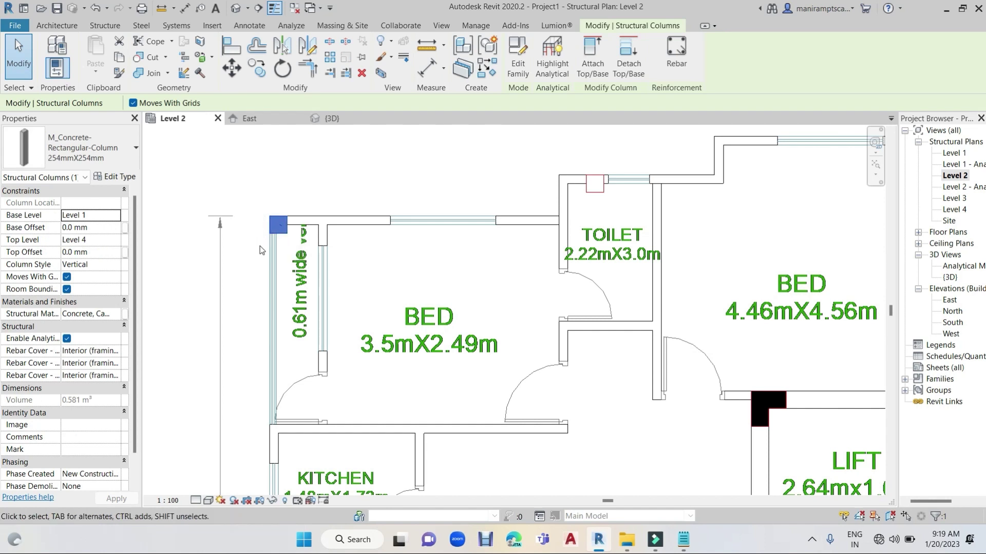
mouse_move(255, 118)
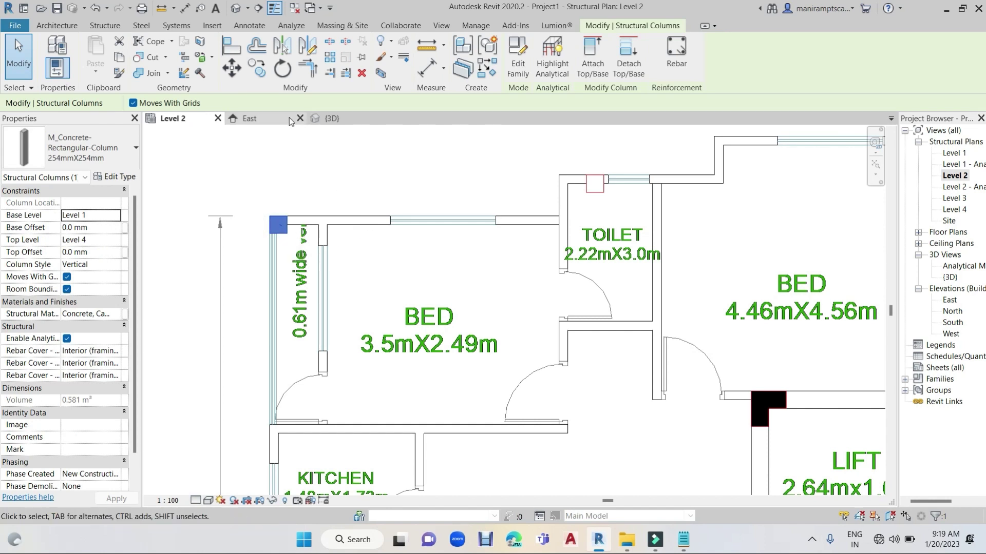
scroll(355, 209, down, 1)
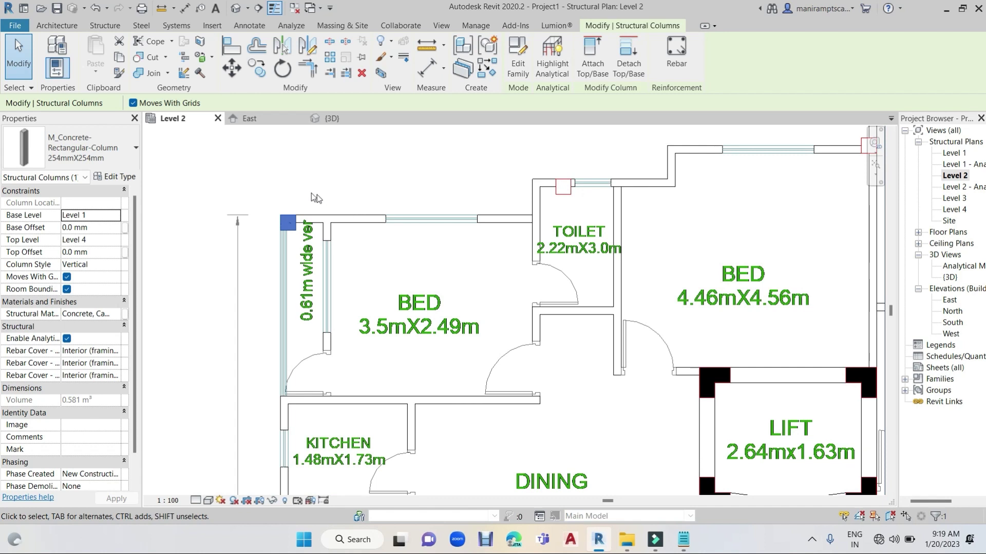
click(300, 185)
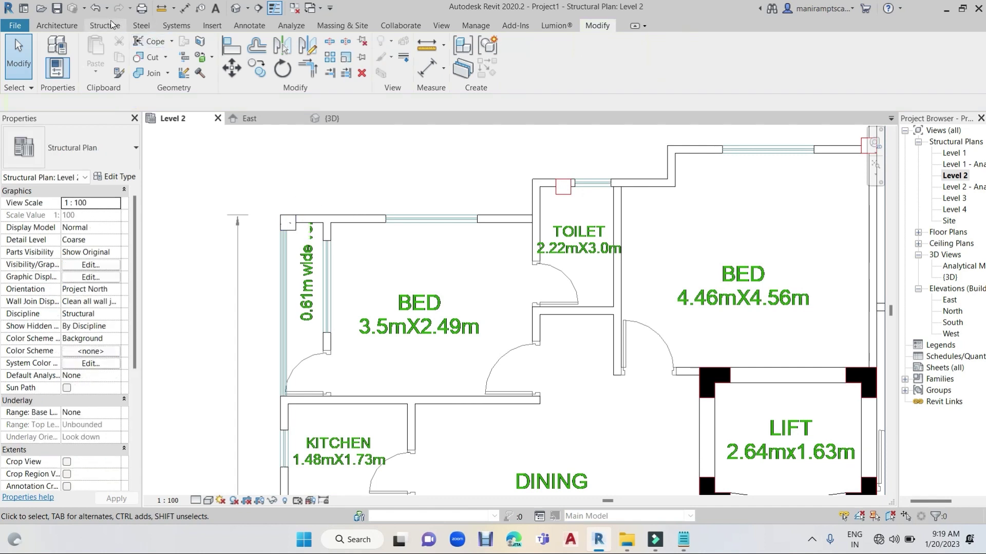
click(105, 25)
Step: Place columns at the toilet's top wall and the wall corner near grid A
click(107, 52)
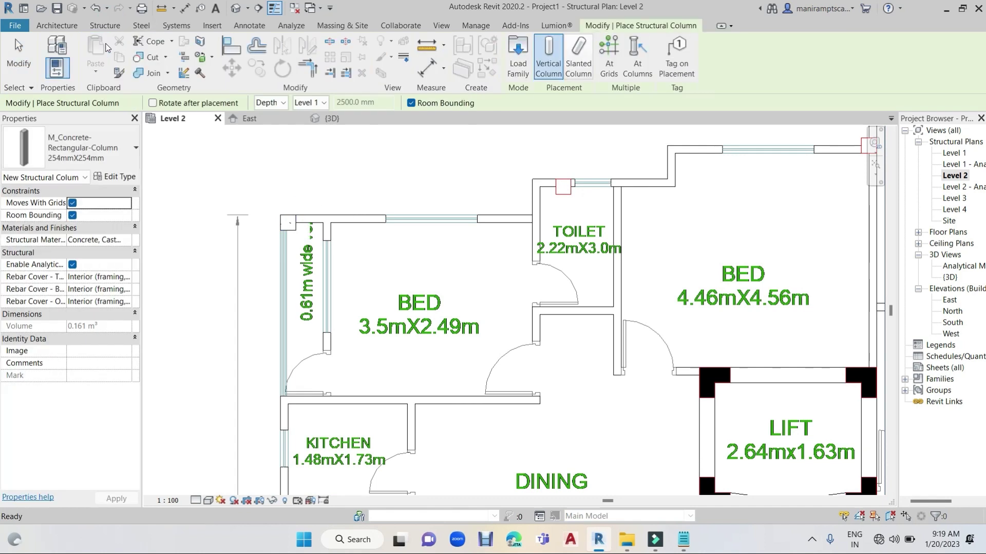
scroll(561, 177, up, 2)
scroll(561, 177, up, 3)
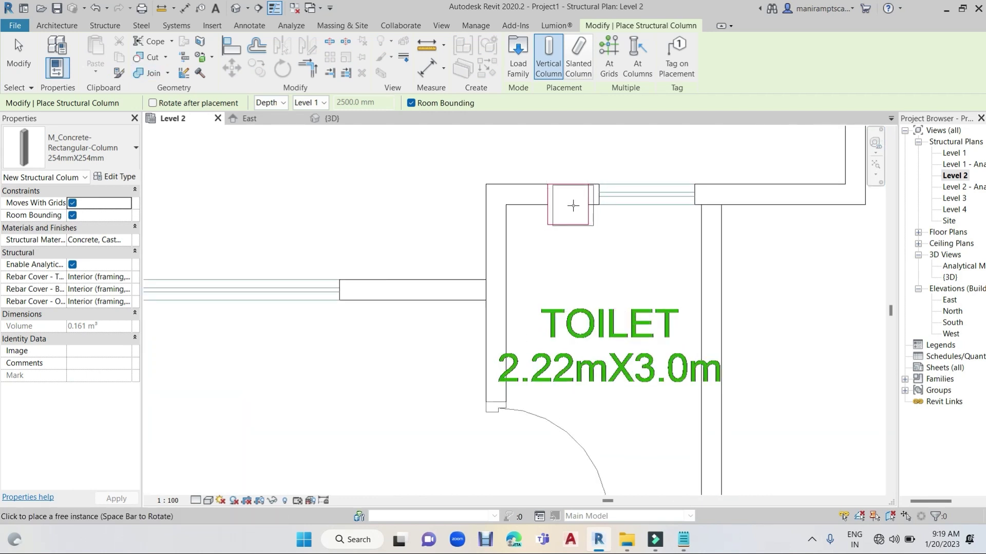
scroll(573, 205, up, 1)
scroll(570, 207, up, 2)
scroll(564, 208, up, 1)
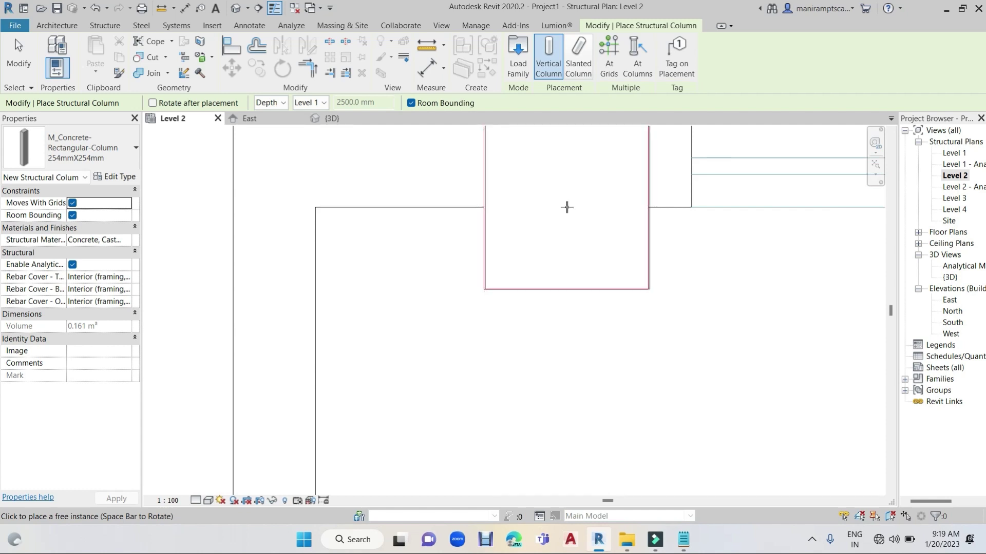
click(567, 207)
scroll(668, 236, down, 1)
scroll(643, 321, down, 1)
scroll(365, 374, up, 2)
scroll(494, 343, down, 1)
scroll(313, 354, down, 1)
scroll(266, 359, down, 2)
scroll(543, 337, down, 1)
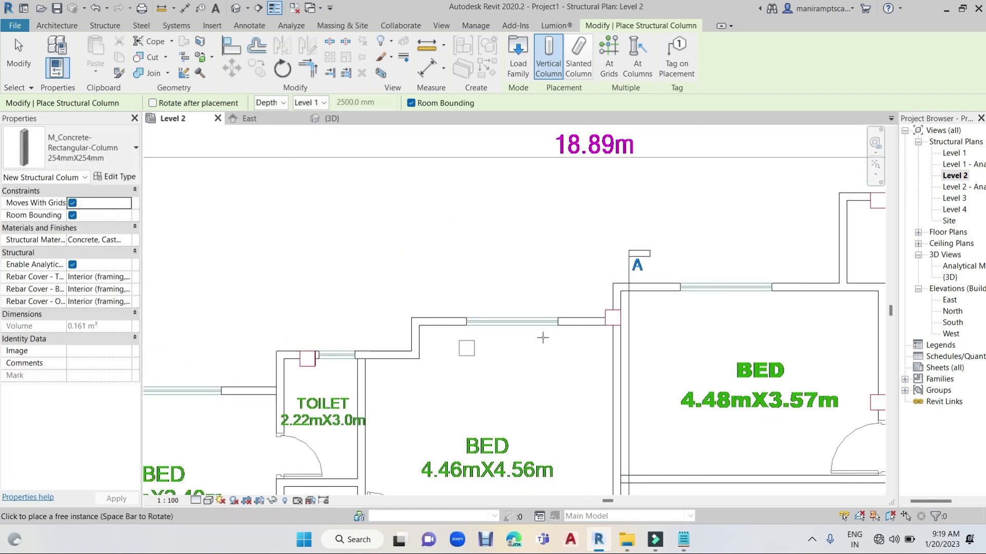
scroll(603, 322, up, 2)
scroll(620, 312, up, 1)
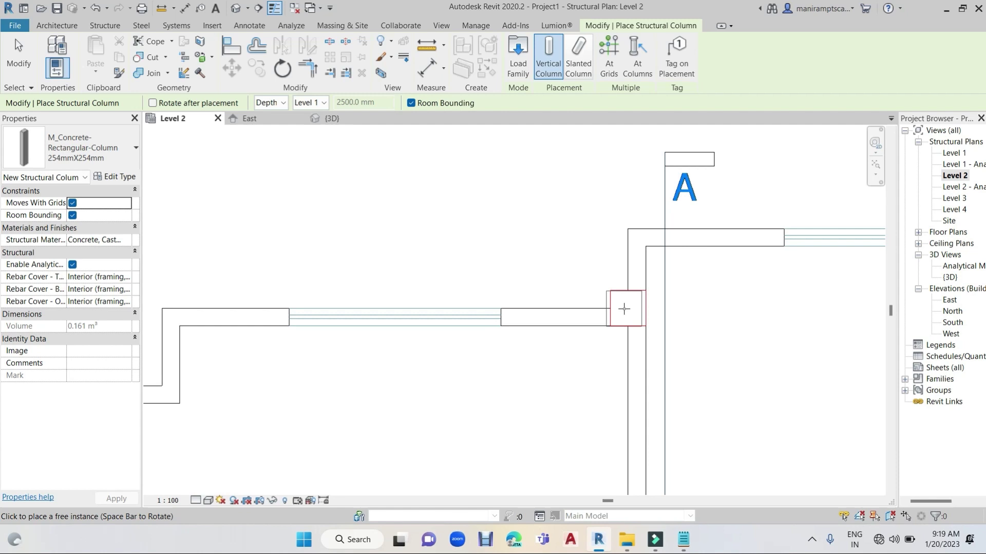
click(628, 309)
Step: Place columns at the next two wall corners further along the plan
mouse_move(788, 312)
middle_down()
mouse_move(318, 417)
mouse_move(458, 471)
middle_up()
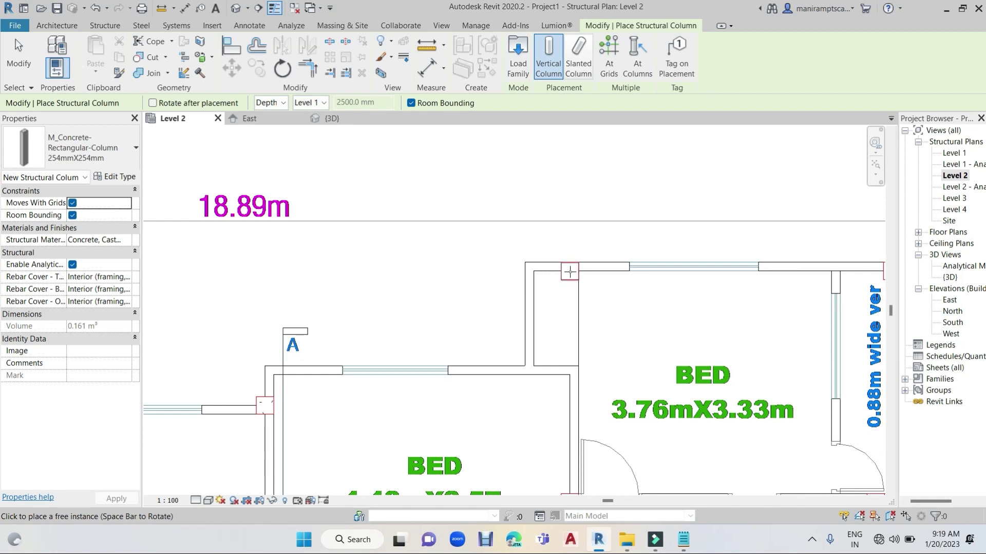
scroll(567, 271, up, 1)
scroll(570, 269, up, 3)
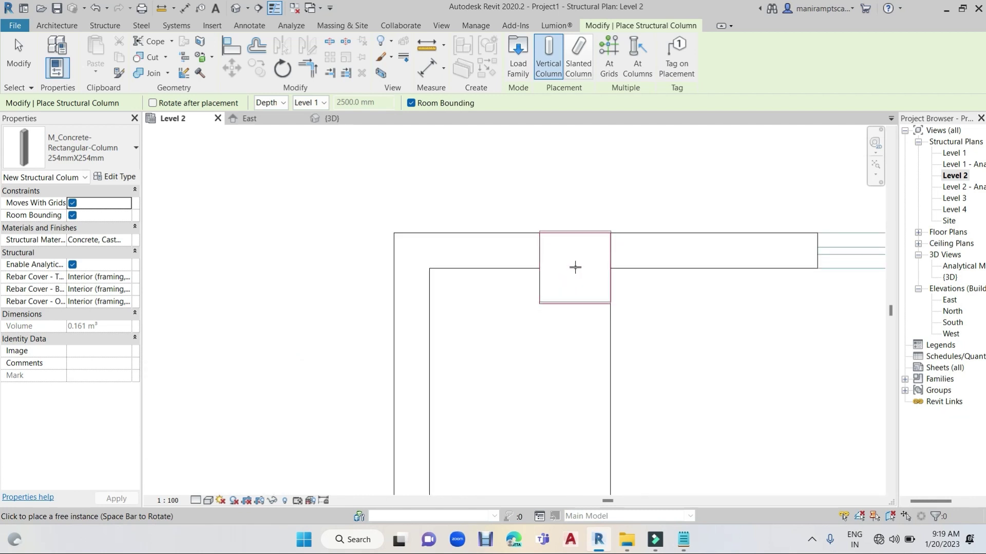
click(575, 269)
mouse_move(695, 286)
middle_down()
mouse_move(524, 313)
mouse_move(326, 302)
middle_up()
scroll(325, 302, down, 3)
middle_drag(503, 314, 339, 323)
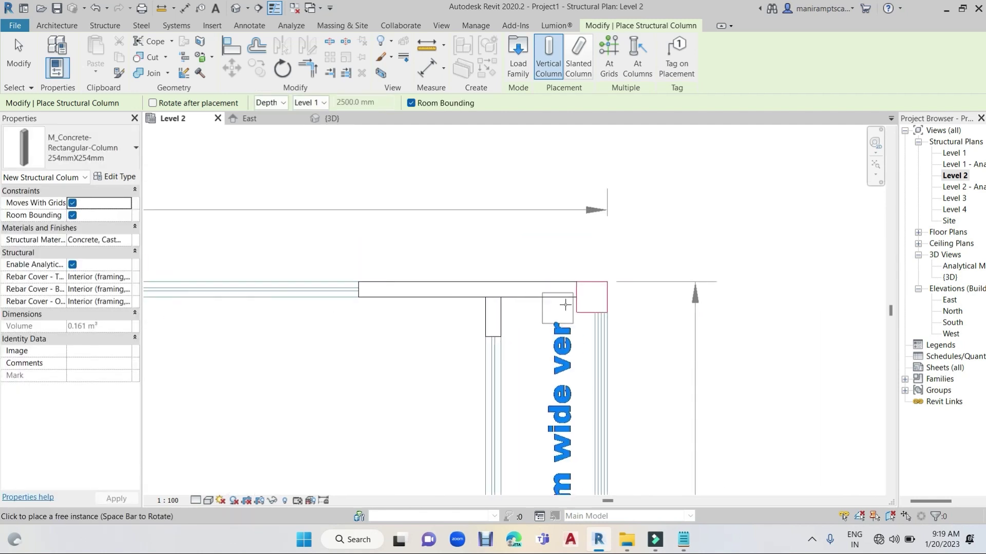
scroll(609, 294, up, 2)
scroll(609, 295, up, 2)
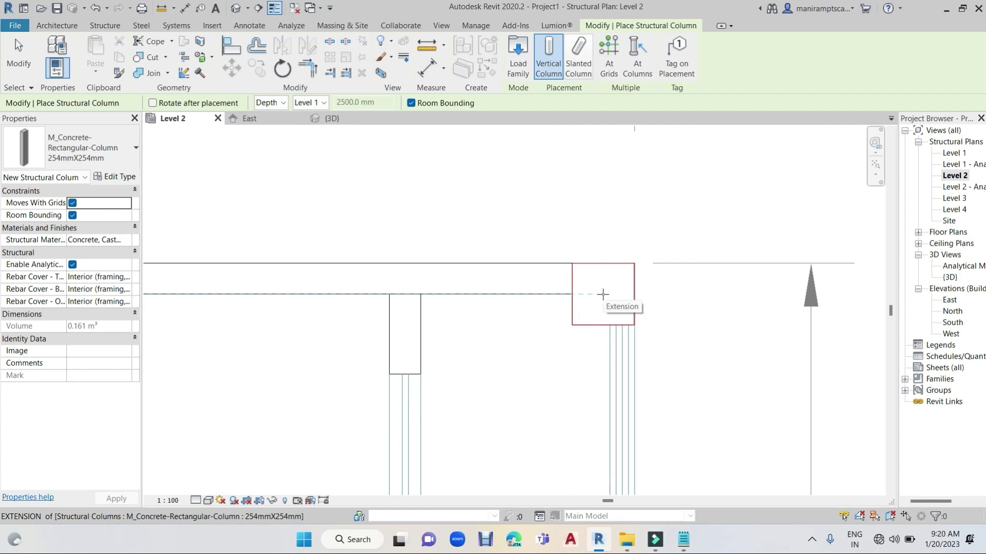
click(603, 295)
Step: Place columns at the left wall by the bed door and the right wall above the toilet
scroll(667, 396, down, 5)
middle_drag(668, 395, 563, 213)
scroll(563, 213, down, 2)
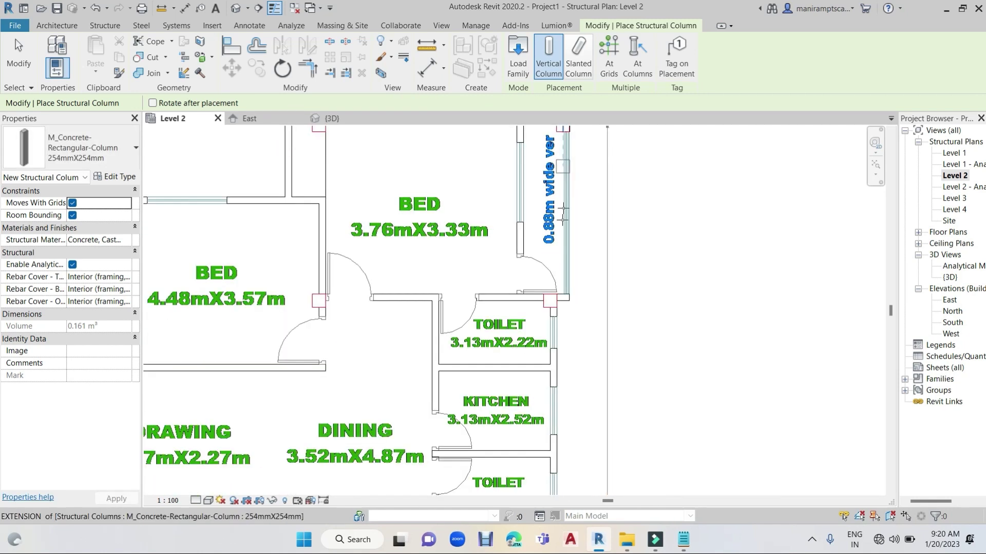
scroll(565, 277, up, 2)
scroll(521, 321, up, 1)
scroll(528, 325, down, 3)
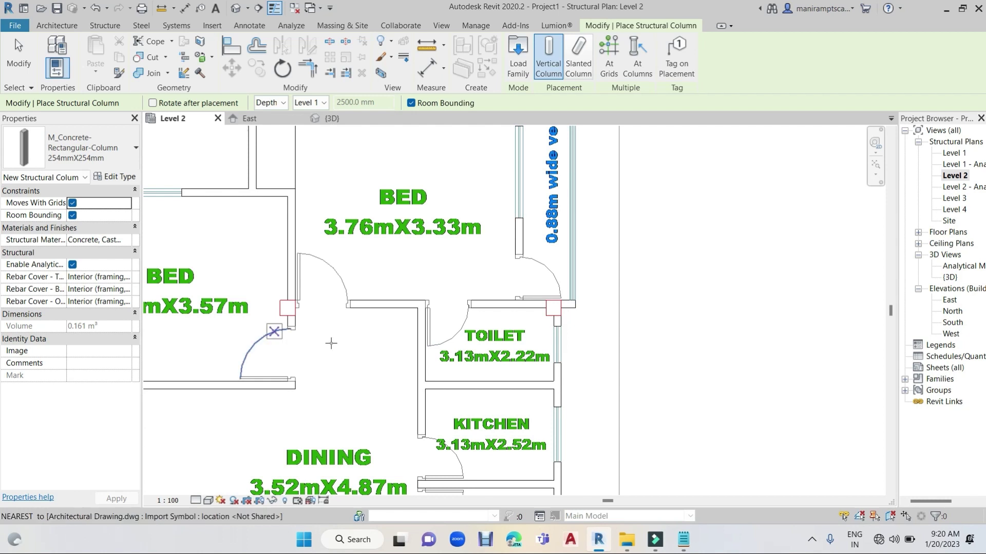
scroll(405, 346, down, 1)
middle_drag(385, 345, 380, 252)
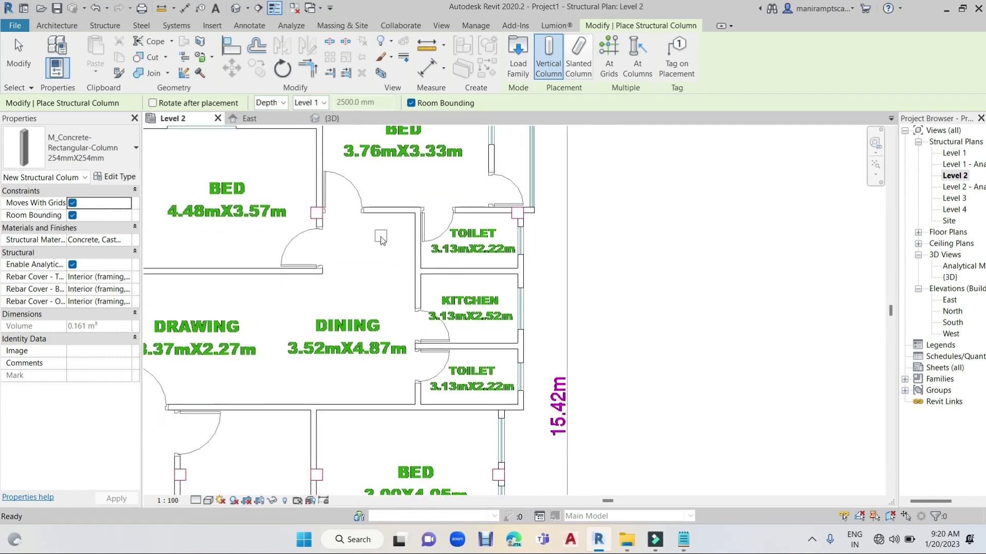
scroll(377, 246, down, 1)
scroll(324, 214, up, 3)
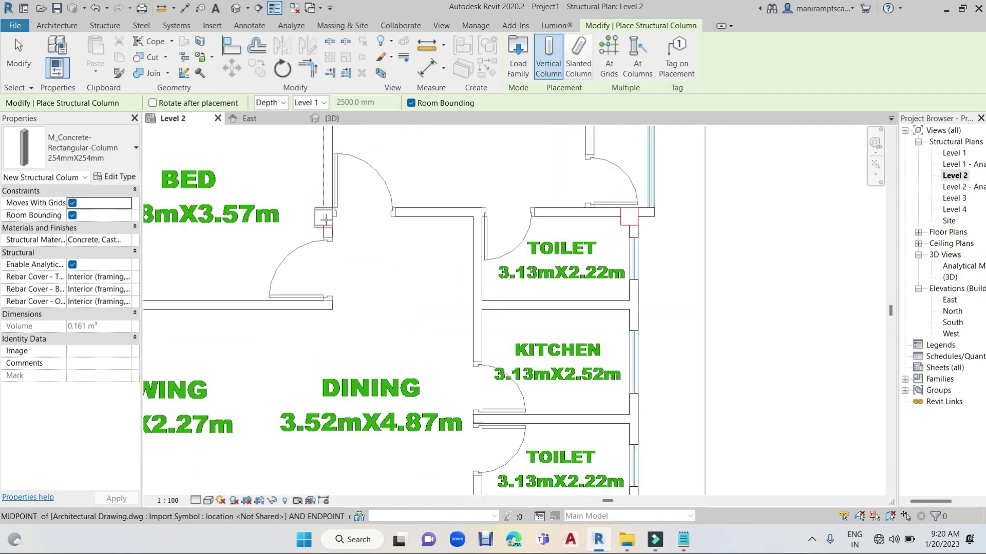
scroll(324, 215, up, 2)
click(324, 214)
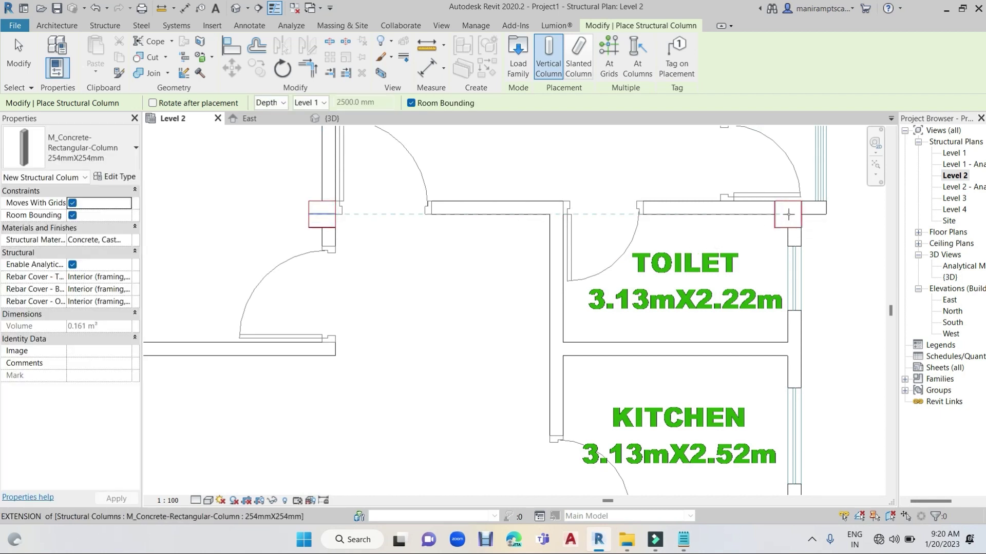
click(747, 230)
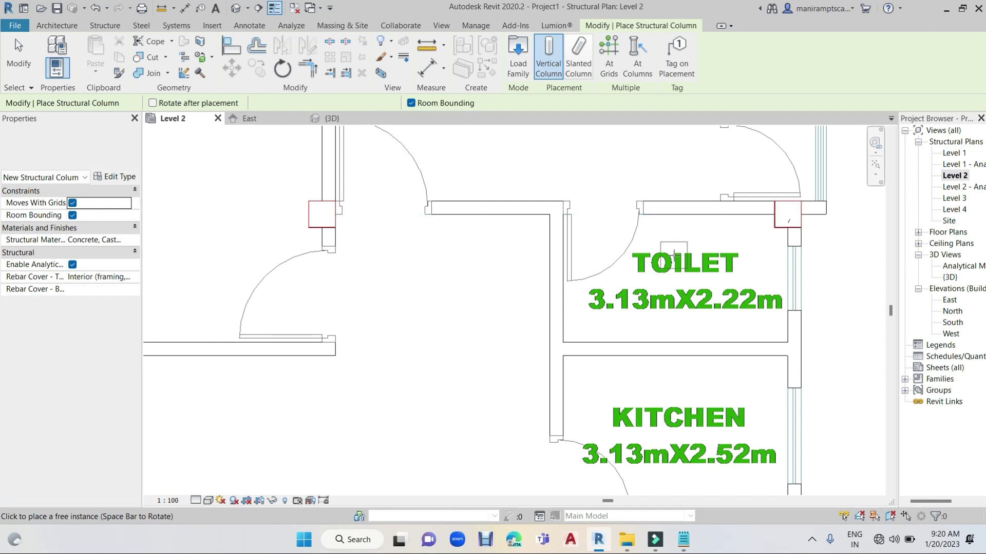
key(Escape)
key(Escape)
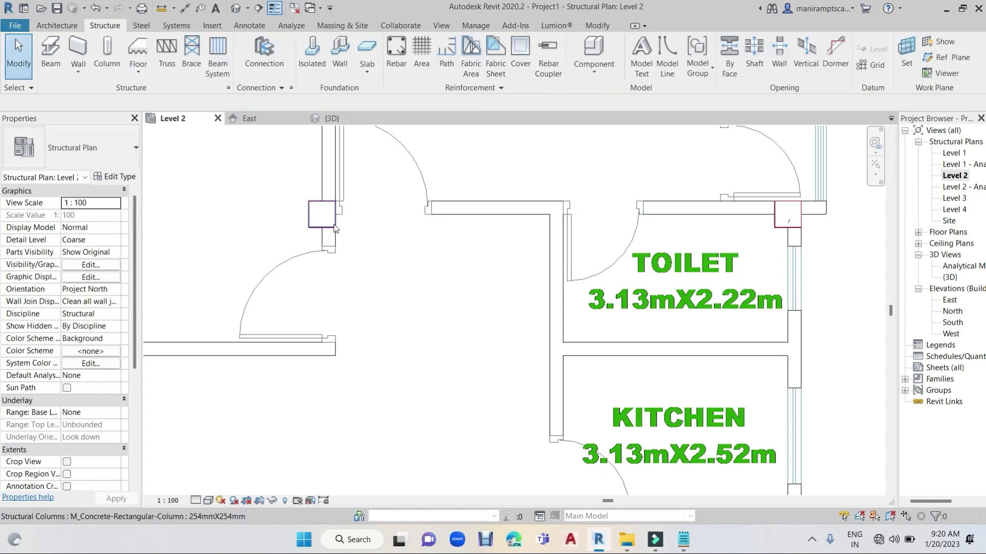
Step: Select the left and right columns and start copying them from a base point on the right column
click(331, 222)
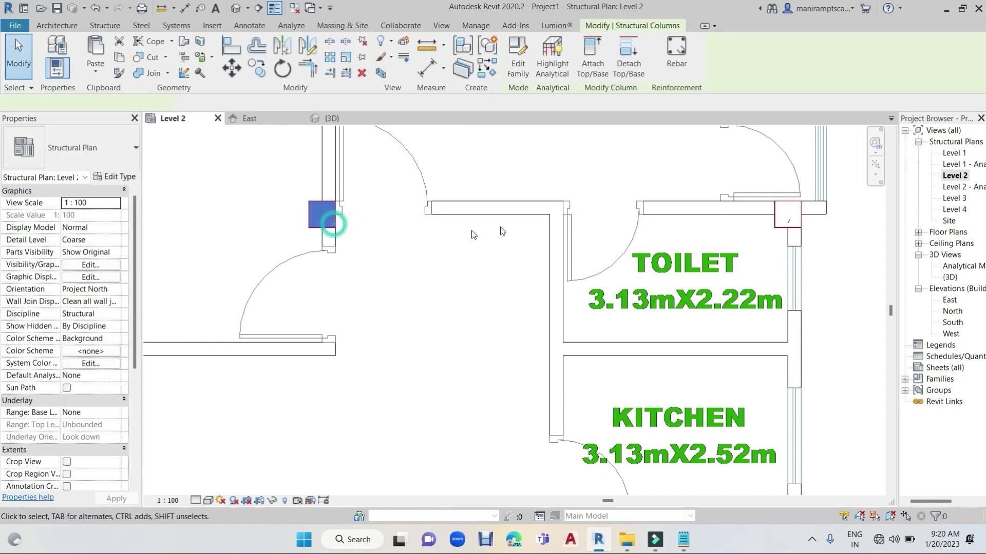
ctrl+click(788, 215)
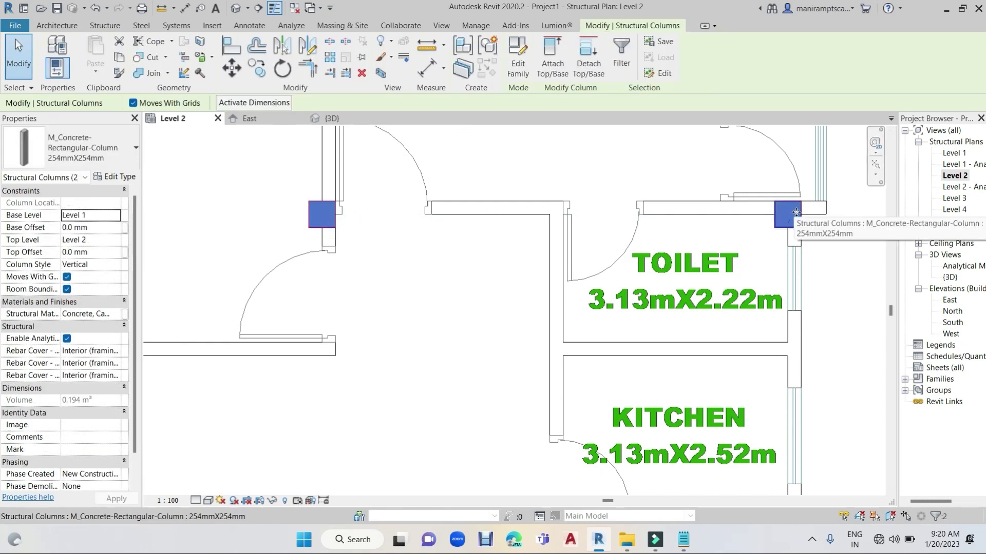
click(260, 64)
scroll(502, 271, down, 1)
scroll(778, 230, up, 2)
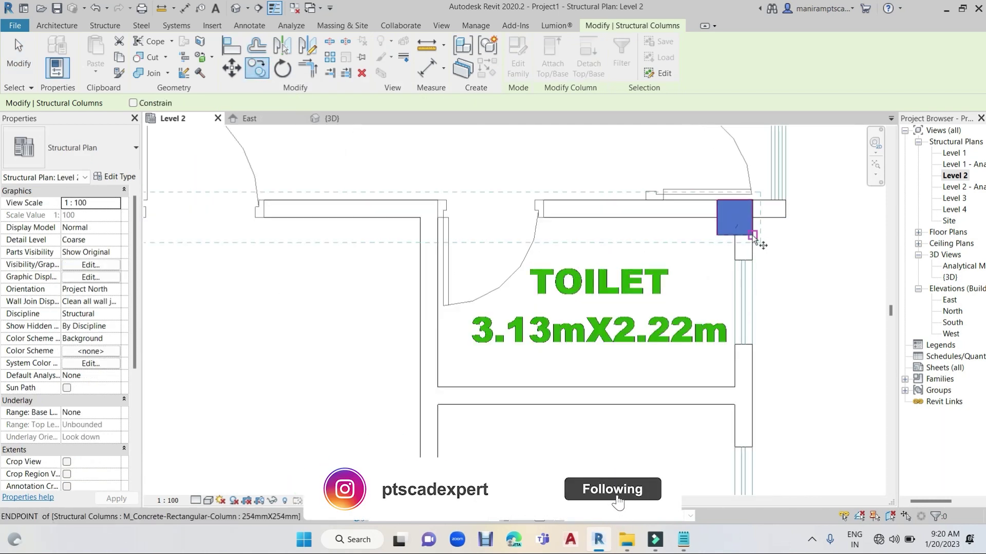
scroll(778, 230, up, 2)
scroll(760, 236, up, 3)
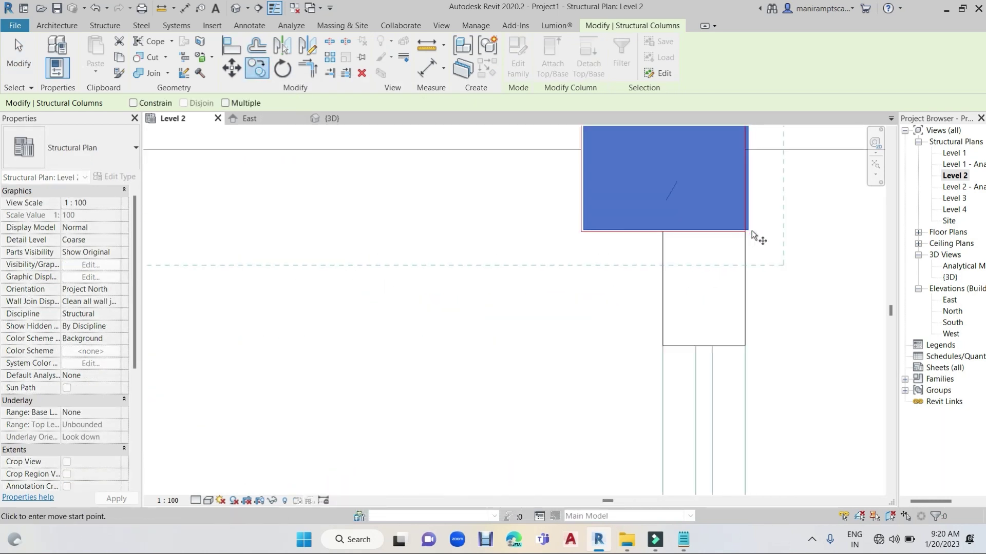
click(748, 231)
Step: Pan down to the lower BED room, then cancel the copy
scroll(738, 293, down, 1)
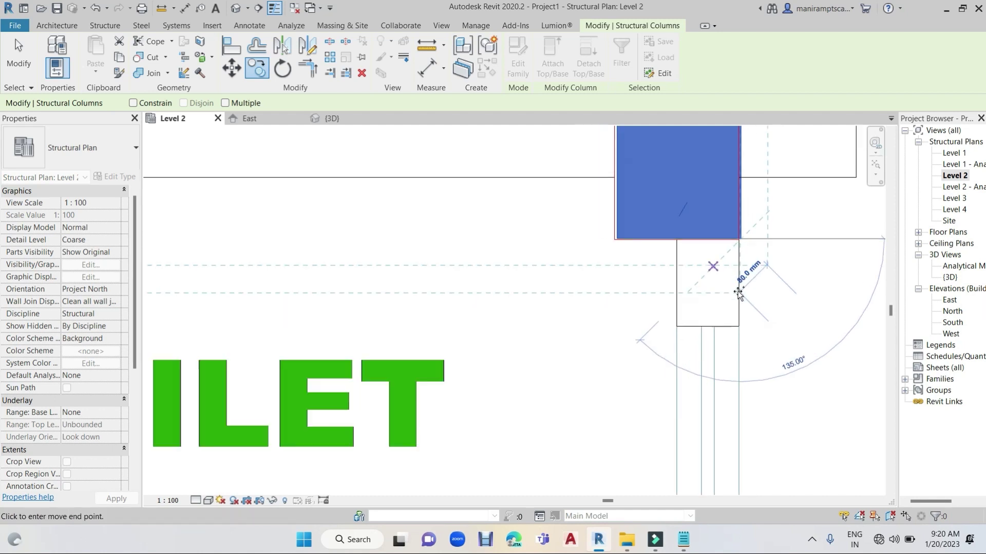
scroll(737, 293, down, 3)
middle_drag(718, 334, 708, 216)
scroll(704, 346, down, 1)
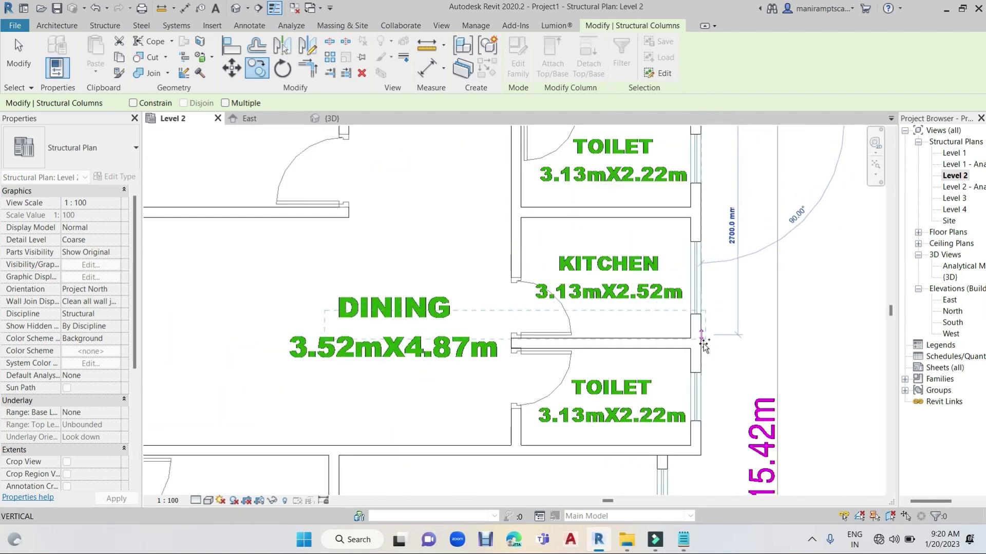
middle_drag(705, 347, 703, 102)
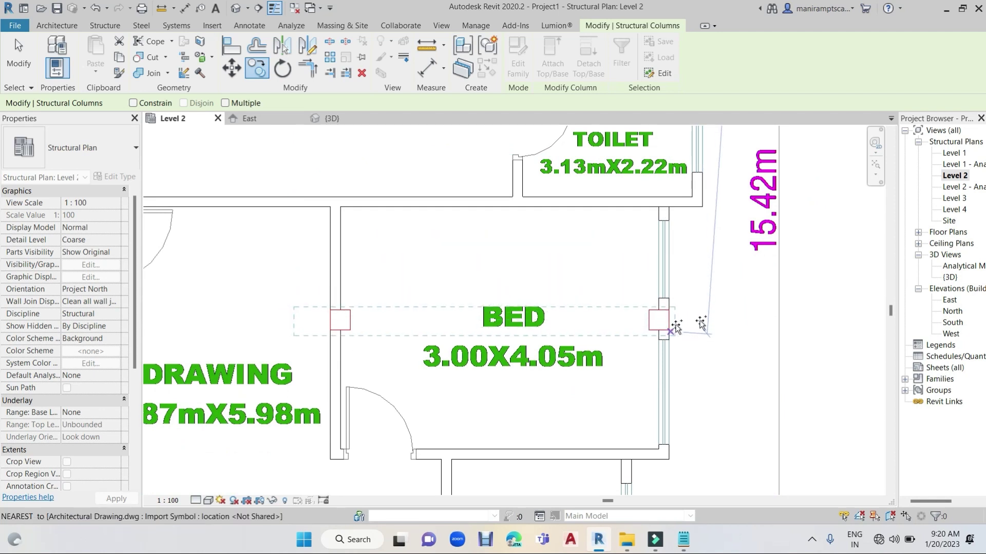
key(Escape)
key(Escape)
scroll(652, 329, down, 1)
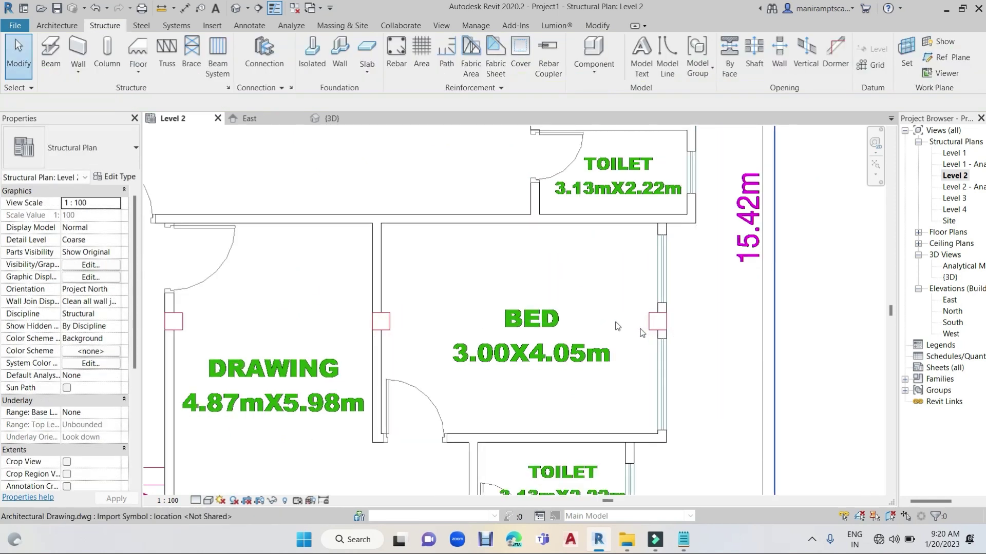
scroll(652, 328, down, 2)
Step: Place 254×254 mm concrete columns at the BED room's right and left wall junctions
click(107, 52)
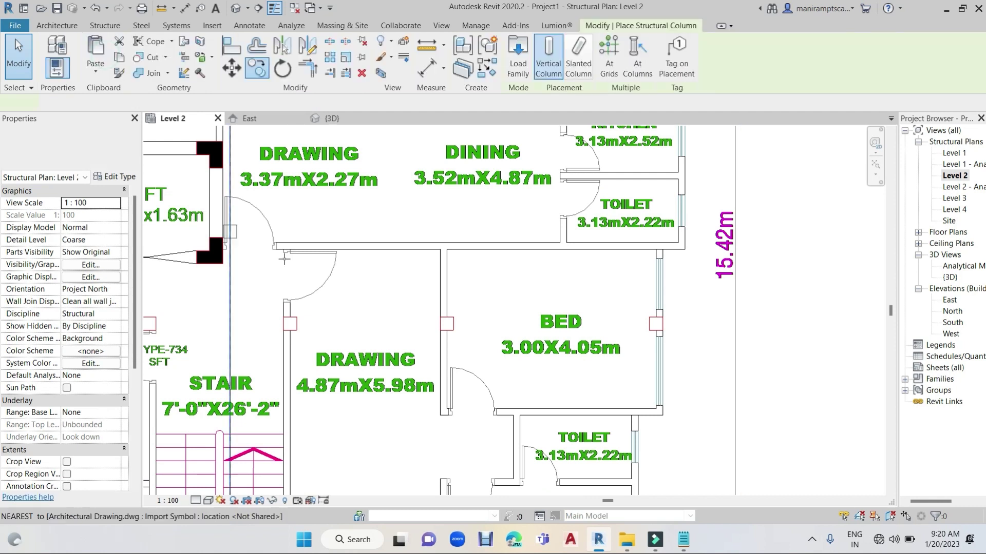
scroll(660, 321, up, 1)
scroll(662, 316, up, 2)
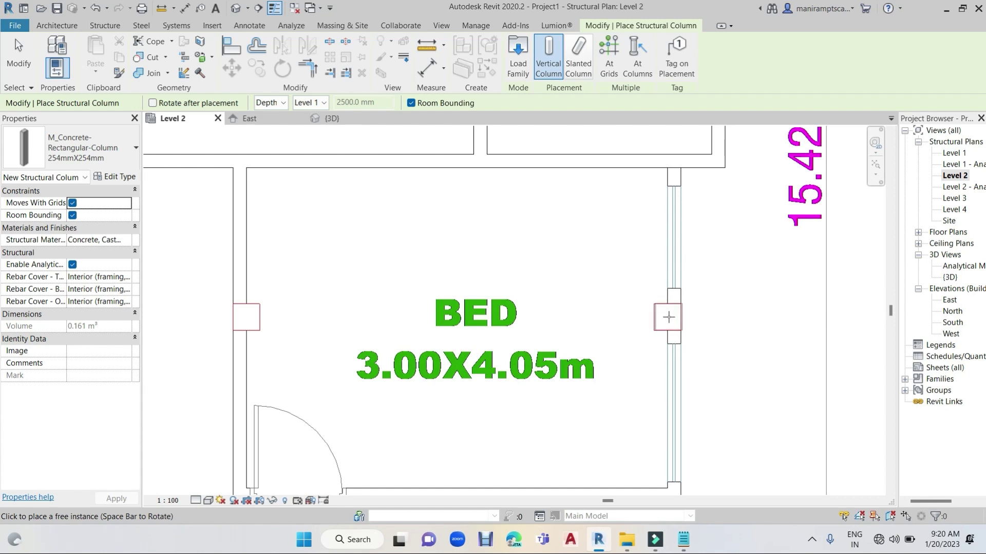
click(667, 318)
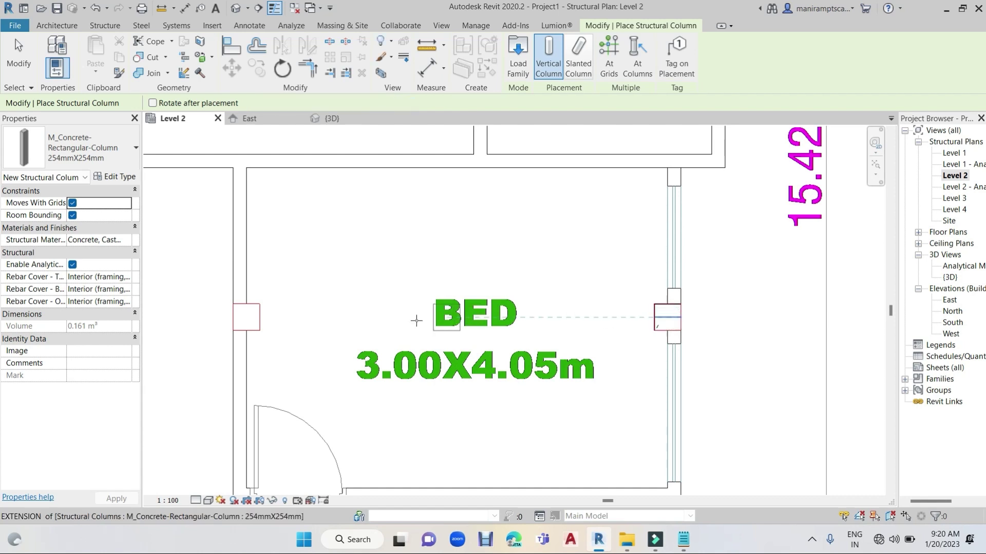
click(249, 315)
Step: Pan and zoom along the bottom wall to the junction below the TOILET and KITCHEN
scroll(375, 181, down, 3)
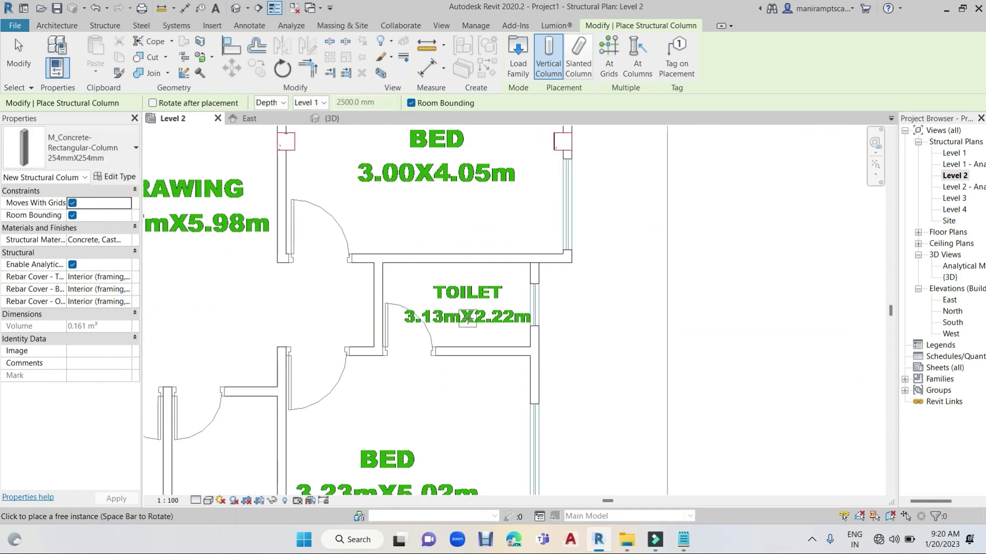
middle_drag(467, 318, 468, 234)
scroll(492, 279, down, 2)
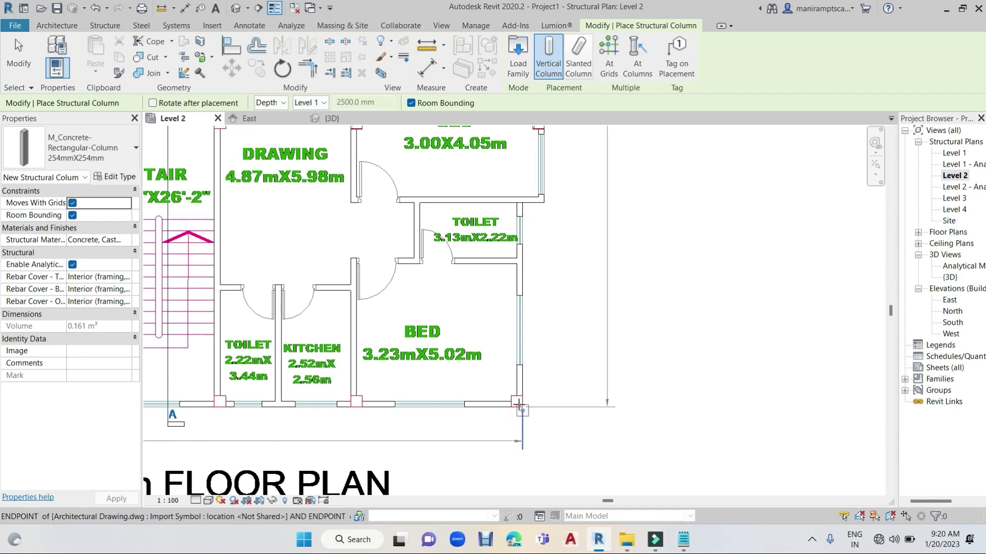
scroll(512, 406, up, 3)
scroll(516, 400, up, 2)
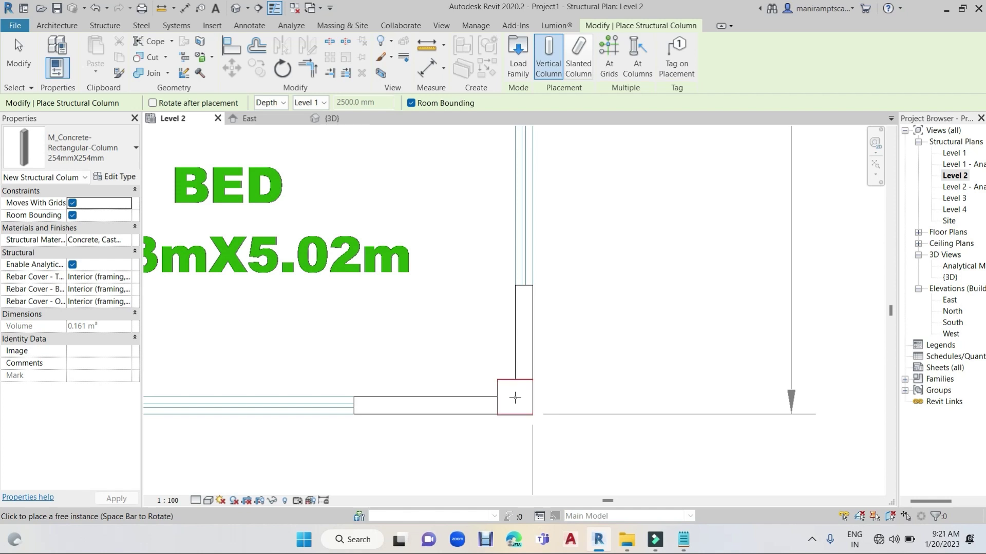
middle_drag(447, 410, 689, 375)
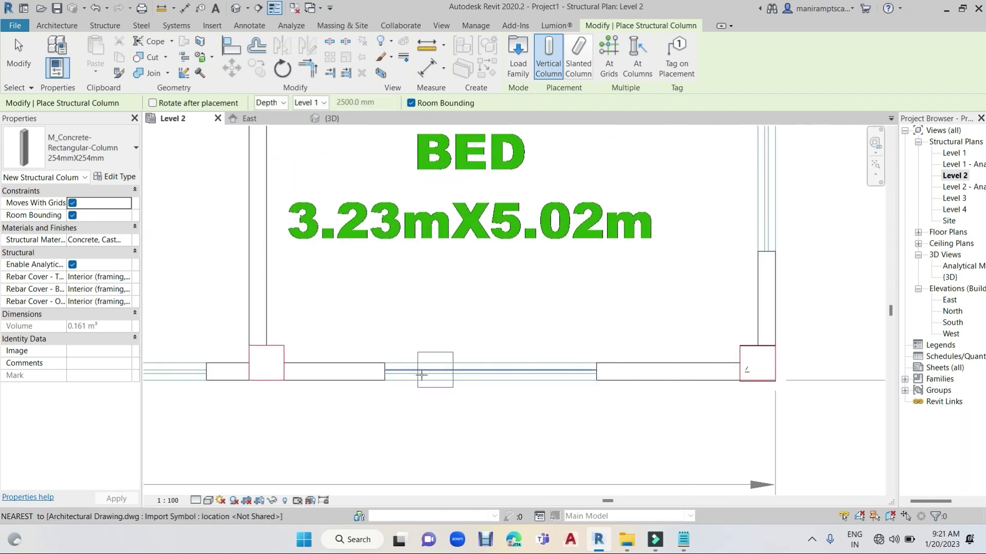
scroll(261, 367, up, 1)
scroll(264, 358, up, 1)
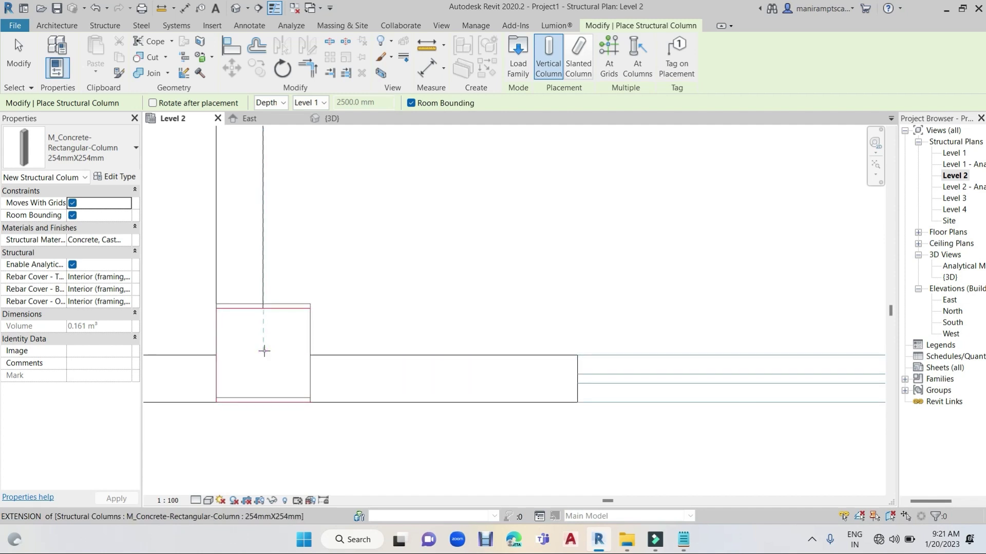
scroll(264, 351, up, 2)
scroll(262, 349, up, 3)
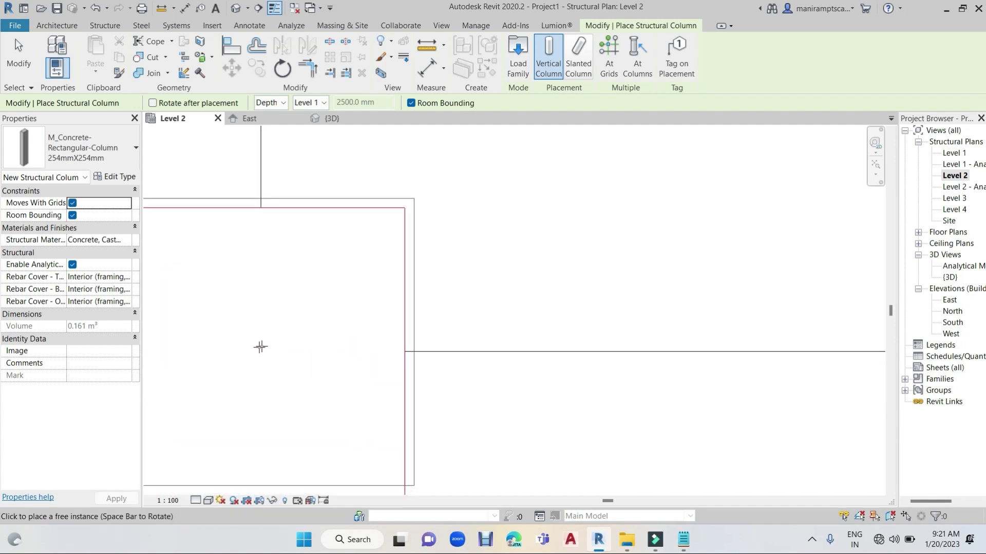
scroll(388, 352, down, 2)
scroll(386, 352, down, 2)
middle_drag(380, 356, 521, 347)
scroll(521, 347, down, 3)
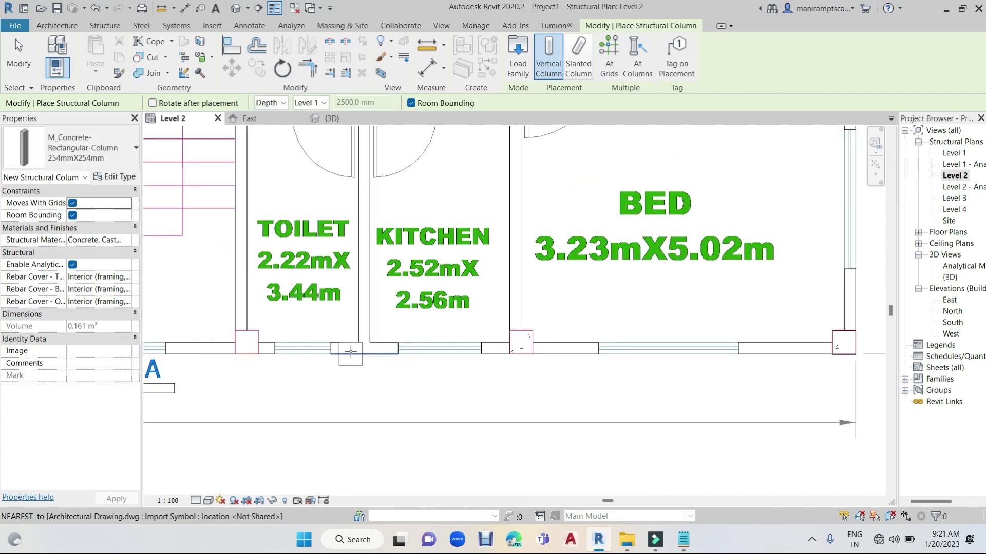
scroll(464, 354, up, 2)
scroll(465, 339, up, 1)
middle_drag(267, 328, 511, 316)
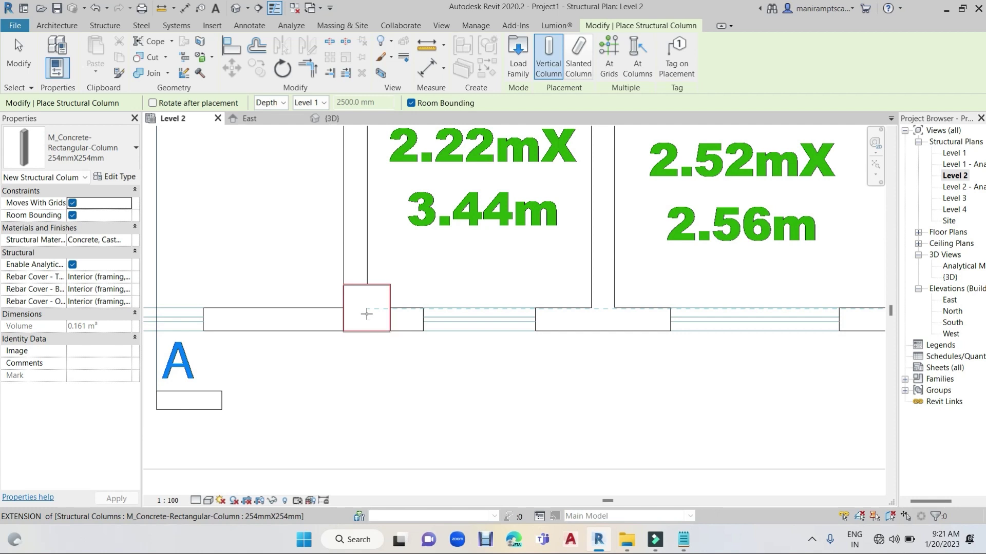
scroll(367, 314, up, 2)
scroll(366, 314, up, 2)
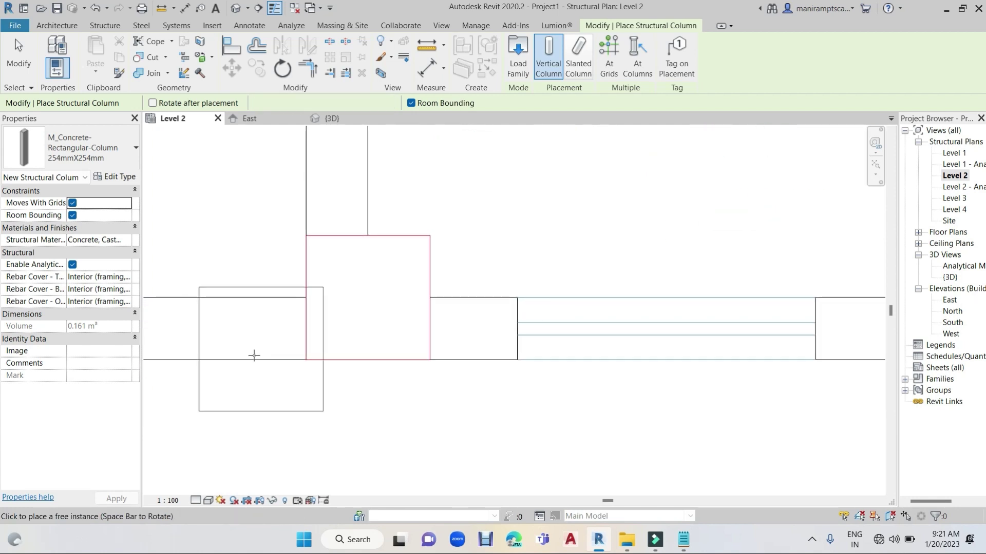
scroll(253, 352, down, 2)
scroll(607, 369, down, 2)
scroll(390, 363, down, 2)
scroll(391, 363, down, 2)
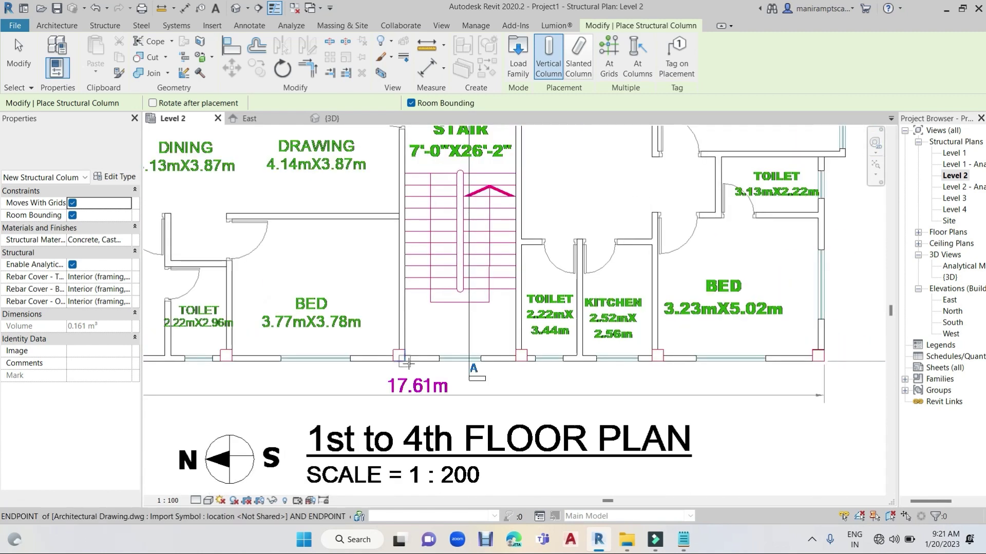
scroll(379, 378, up, 3)
scroll(379, 378, up, 2)
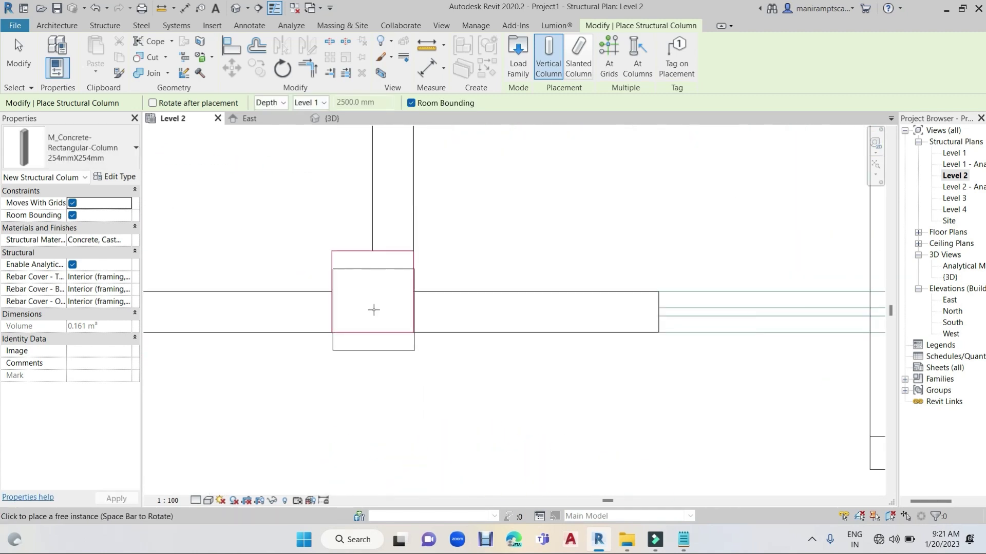
scroll(373, 294, up, 3)
scroll(371, 290, up, 1)
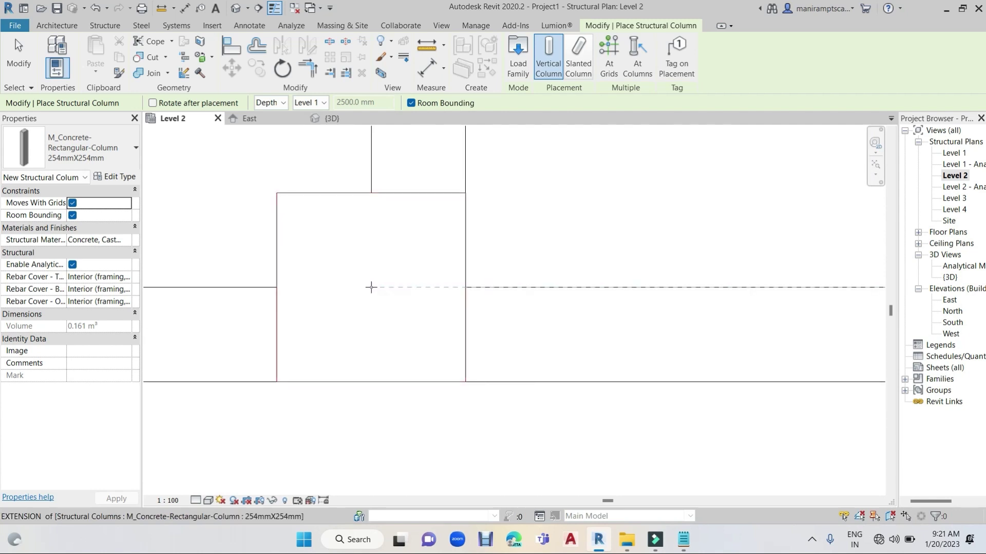
scroll(369, 286, down, 2)
Step: Zoom around the next wall junction and pan to the kitchen, dining and lift area
middle_drag(325, 308, 482, 319)
scroll(614, 306, down, 2)
scroll(614, 306, down, 3)
scroll(606, 308, down, 1)
scroll(590, 308, down, 1)
scroll(583, 306, down, 1)
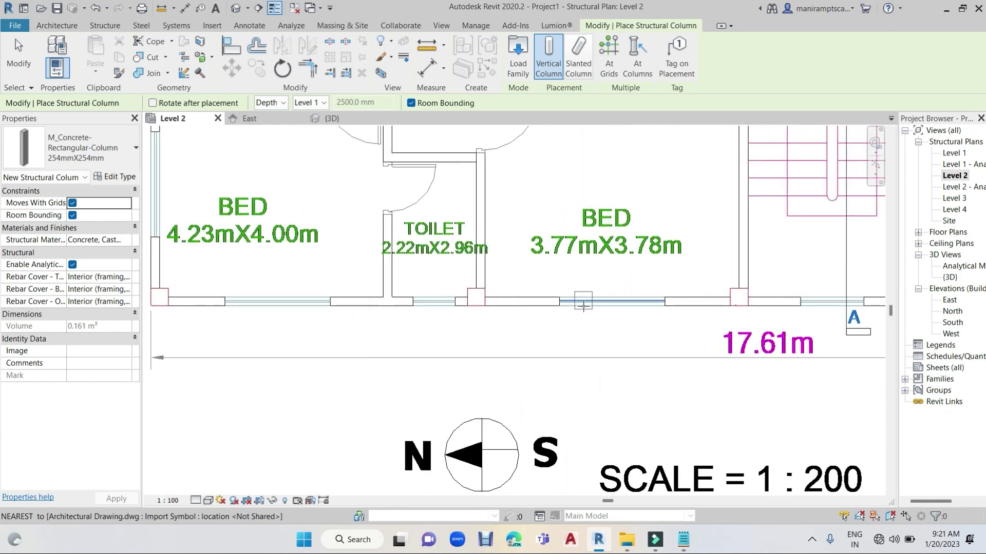
scroll(523, 307, up, 2)
scroll(447, 291, up, 2)
scroll(409, 291, up, 1)
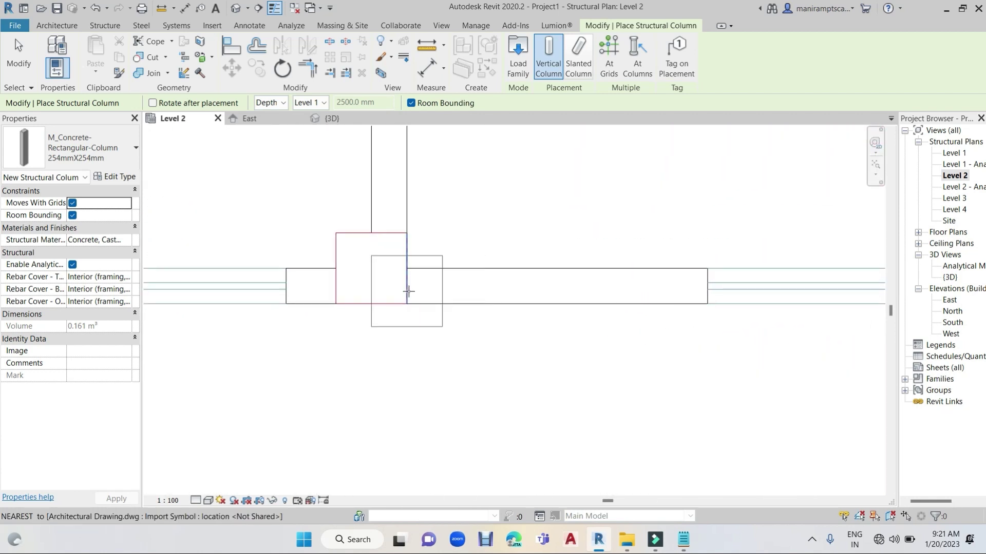
scroll(372, 271, up, 1)
scroll(371, 270, up, 1)
scroll(370, 265, up, 1)
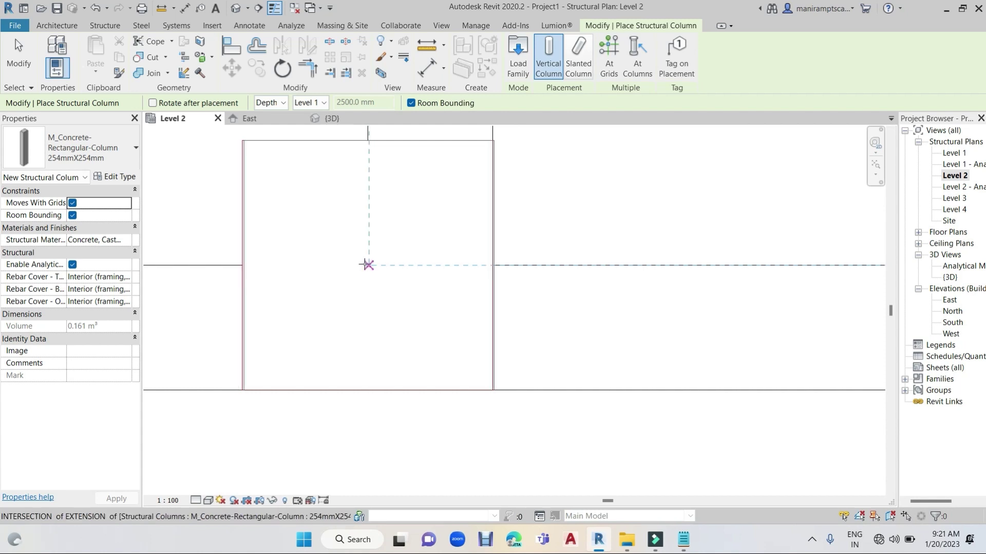
scroll(368, 265, down, 2)
scroll(348, 290, down, 2)
scroll(661, 279, down, 2)
scroll(545, 308, down, 2)
scroll(442, 328, down, 2)
scroll(680, 322, down, 2)
scroll(575, 319, down, 2)
scroll(472, 327, down, 2)
scroll(462, 324, up, 2)
scroll(431, 314, up, 3)
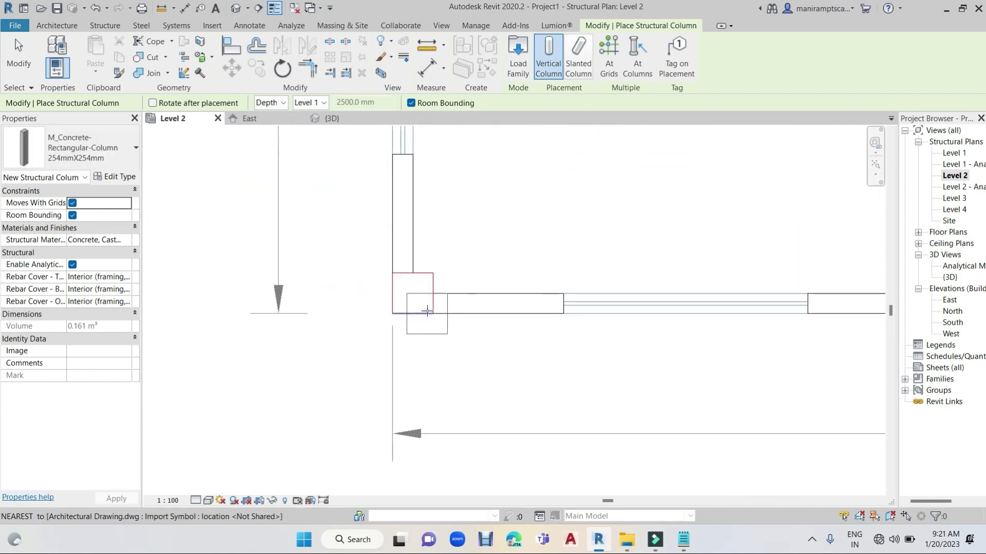
scroll(421, 310, up, 1)
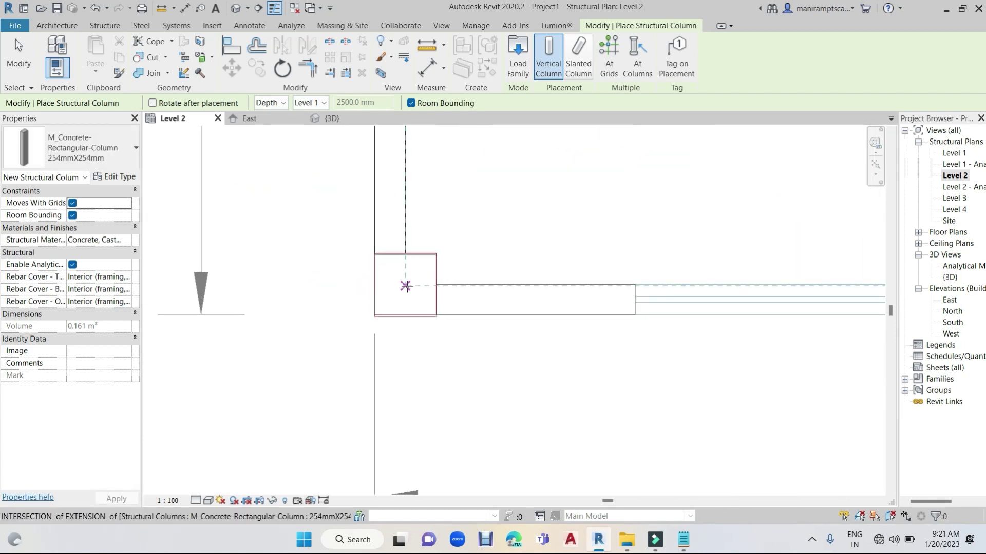
scroll(405, 286, up, 2)
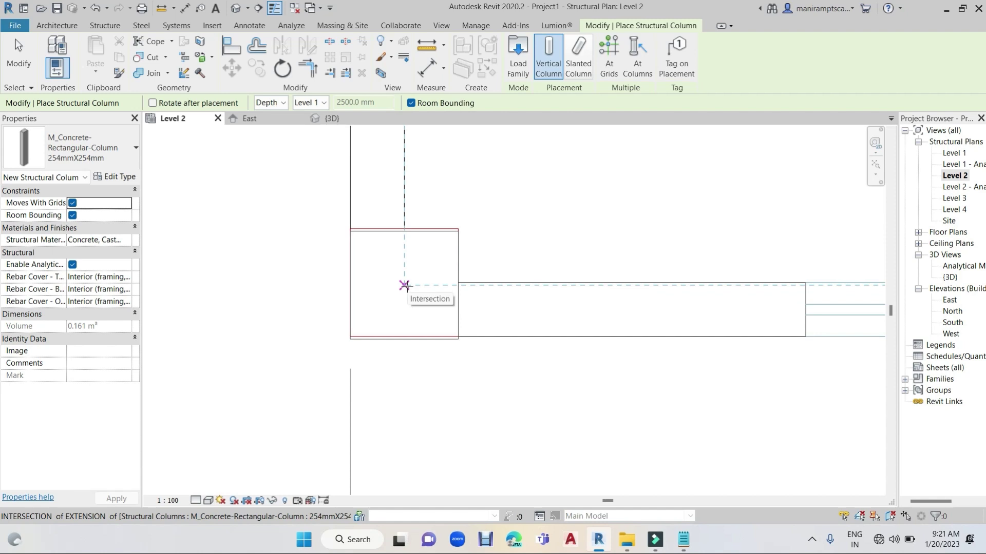
scroll(406, 280, down, 3)
scroll(426, 282, down, 3)
middle_drag(438, 286, 460, 493)
middle_drag(470, 359, 473, 411)
Step: Place a concrete column where the toilet/kitchen wall meets the left outer wall
scroll(473, 410, down, 1)
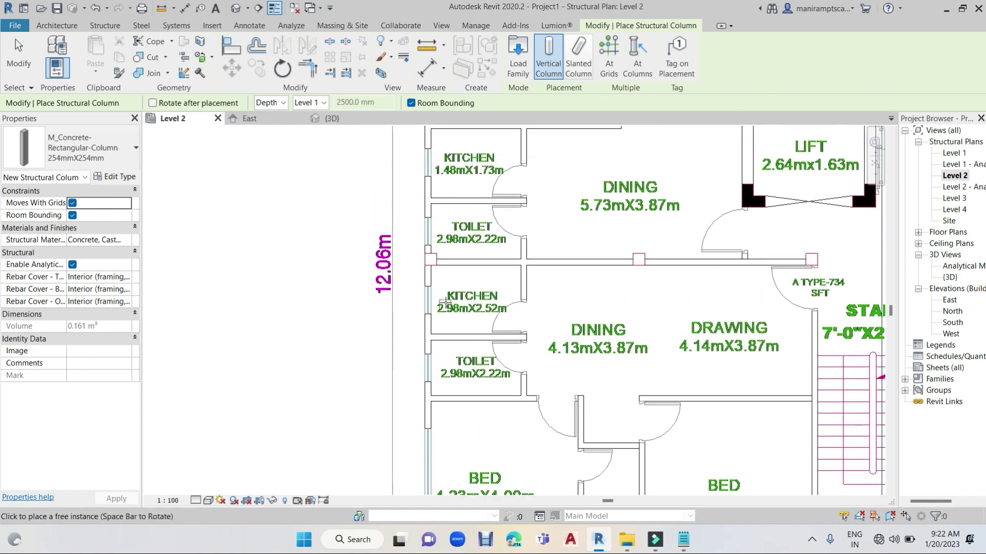
scroll(447, 287, up, 3)
middle_drag(442, 275, 439, 321)
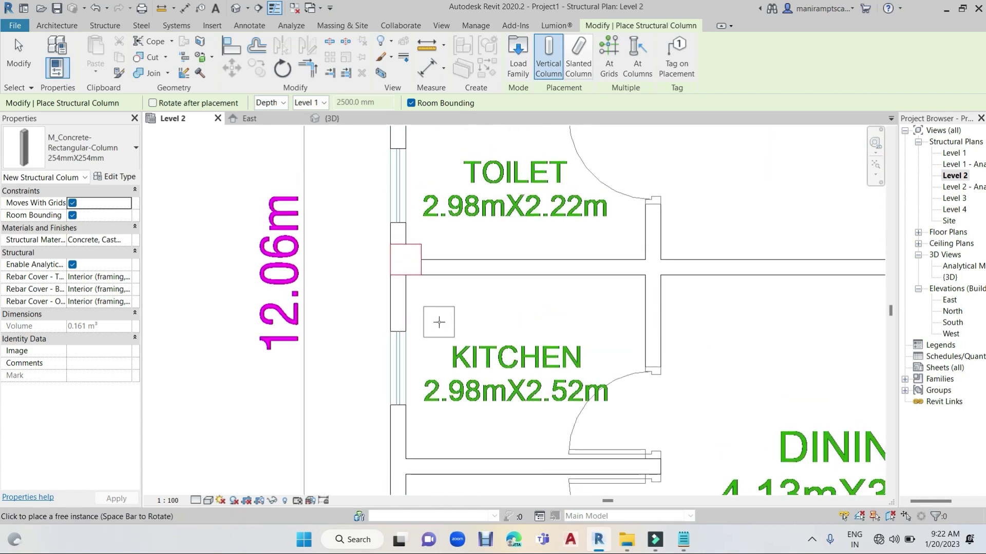
scroll(416, 281, up, 1)
scroll(416, 282, up, 1)
scroll(416, 282, up, 2)
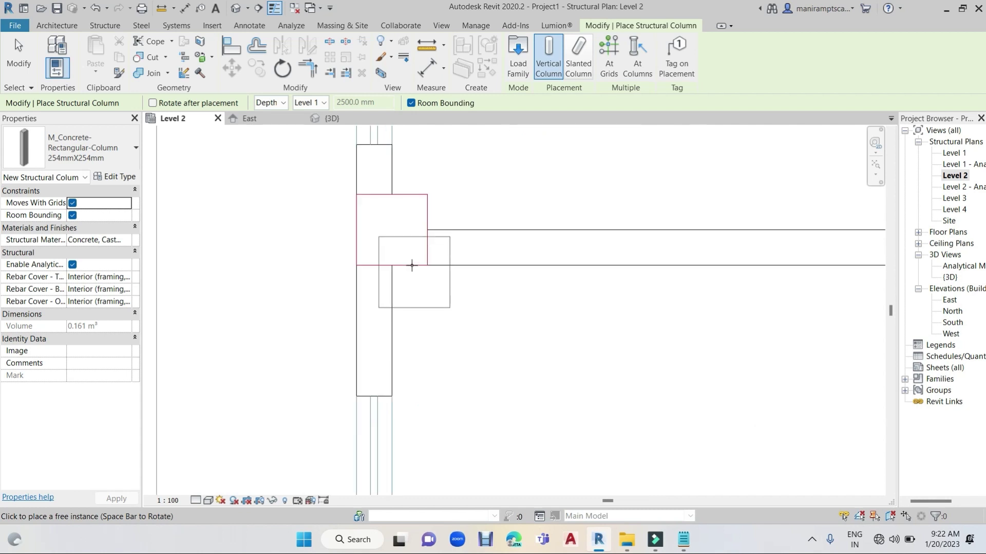
scroll(392, 230, up, 1)
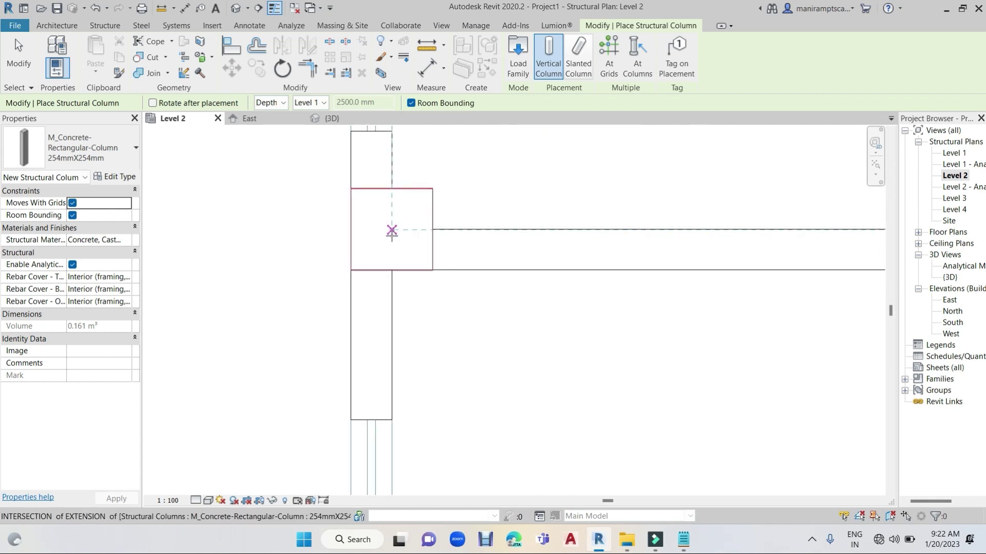
click(392, 230)
Step: Pan and zoom to bring the 1.48m×1.73m kitchen area into view
scroll(392, 230, down, 2)
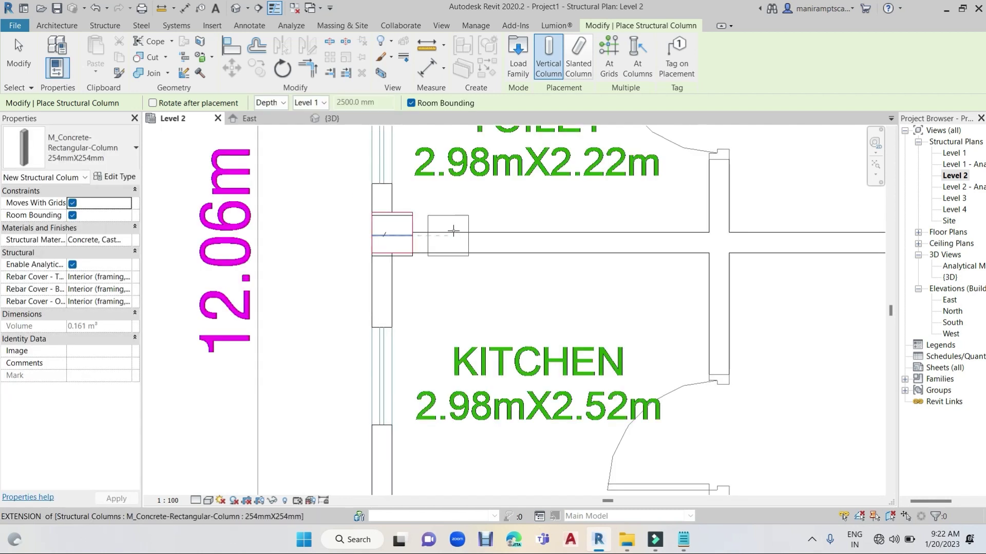
mouse_move(468, 316)
middle_down()
mouse_move(448, 414)
mouse_move(462, 435)
middle_up()
scroll(448, 414, down, 2)
scroll(462, 434, down, 1)
scroll(472, 411, down, 1)
scroll(477, 405, up, 1)
scroll(483, 395, up, 2)
scroll(484, 395, down, 1)
scroll(484, 395, down, 1)
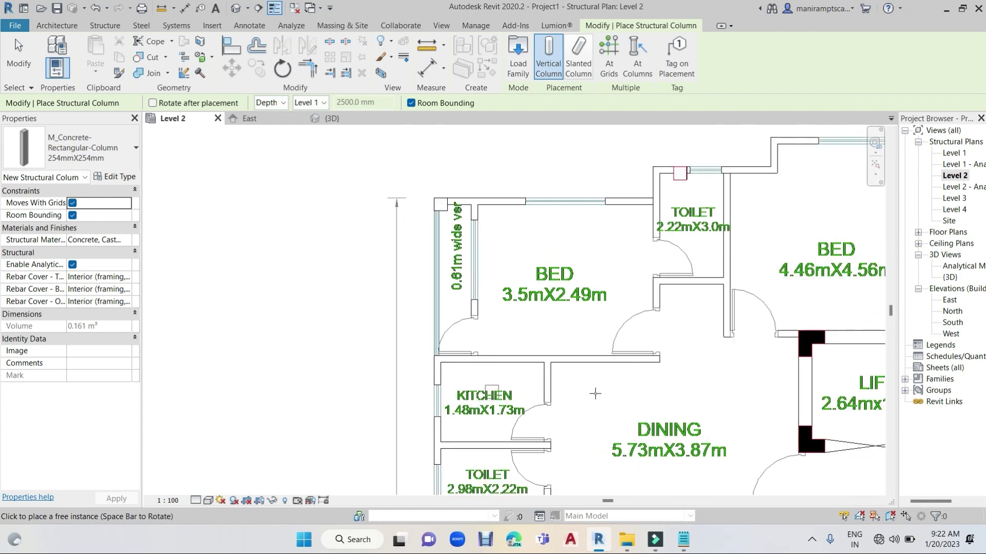
middle_drag(604, 405, 558, 308)
scroll(565, 321, down, 1)
scroll(570, 328, down, 1)
scroll(604, 308, down, 1)
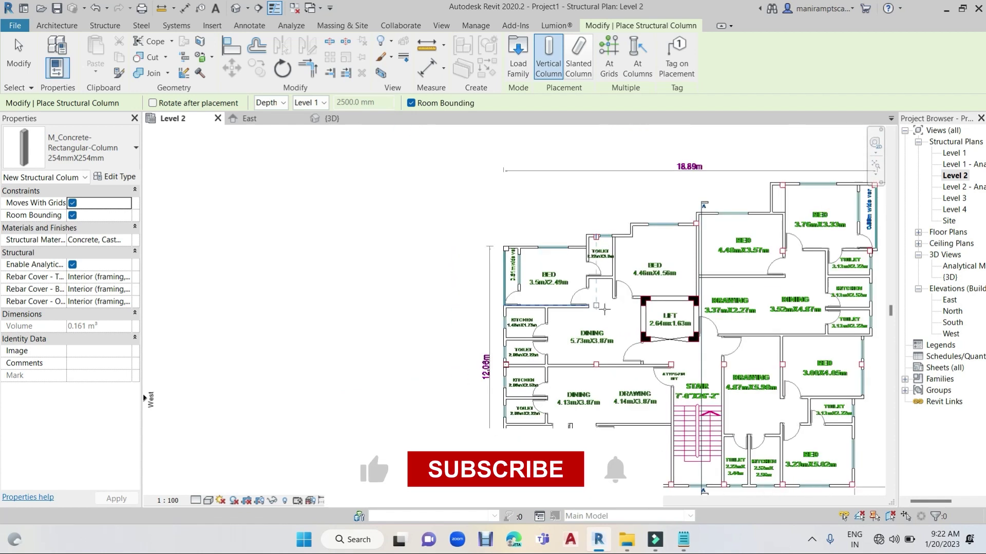
scroll(600, 355, up, 1)
scroll(601, 360, up, 1)
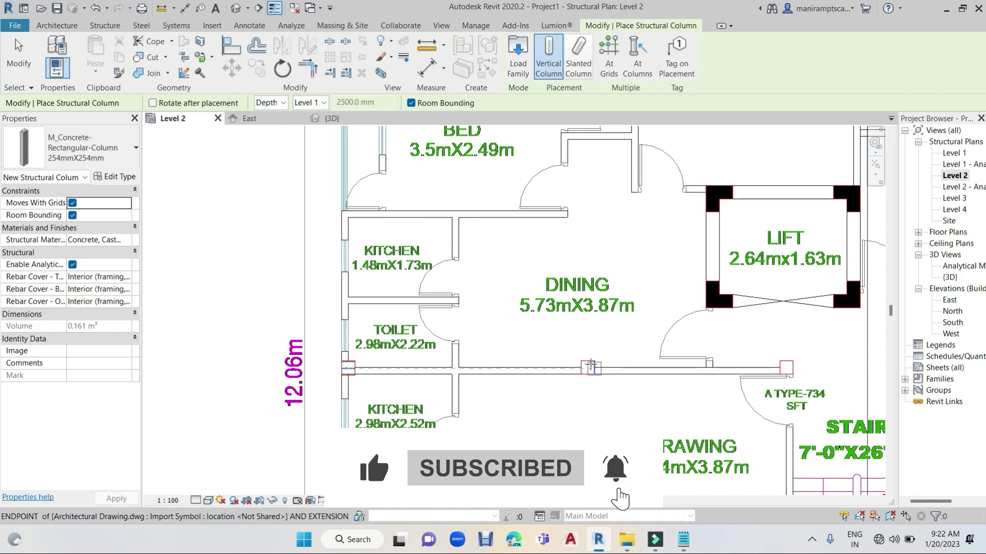
Step: Place a column at the wall junction beside the 4.87m×5.98m drawing room
scroll(591, 367, up, 2)
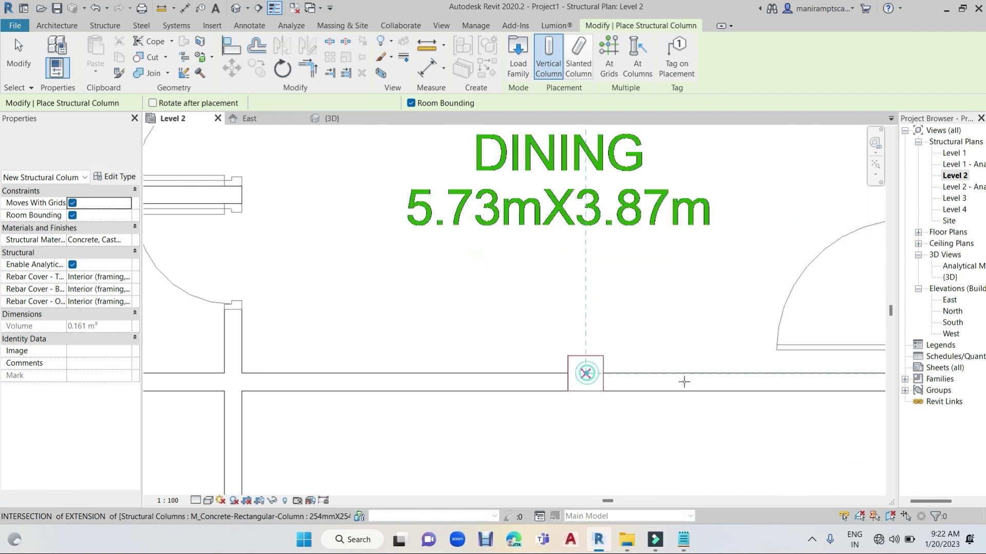
scroll(586, 373, down, 3)
scroll(577, 375, down, 2)
middle_drag(556, 368, 500, 366)
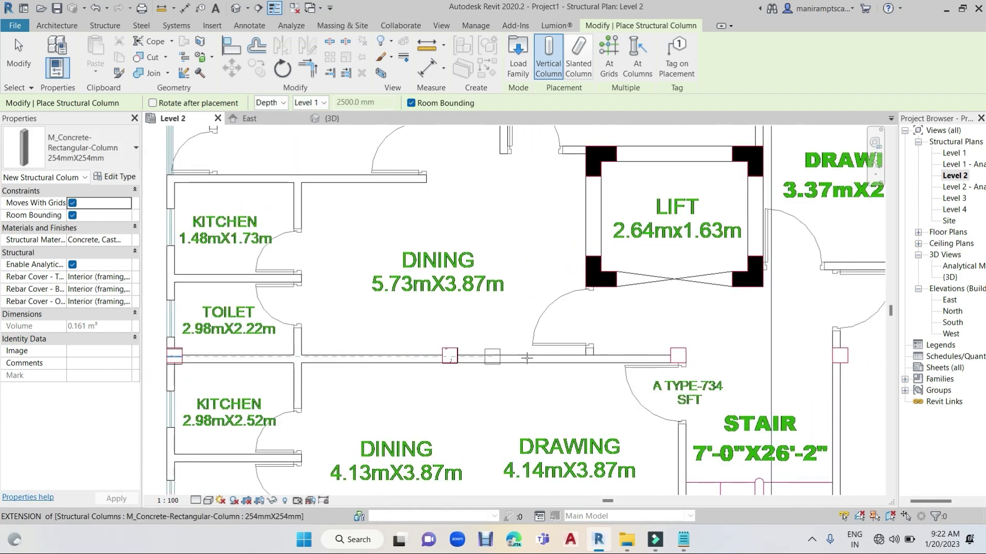
scroll(562, 360, up, 1)
scroll(562, 359, up, 1)
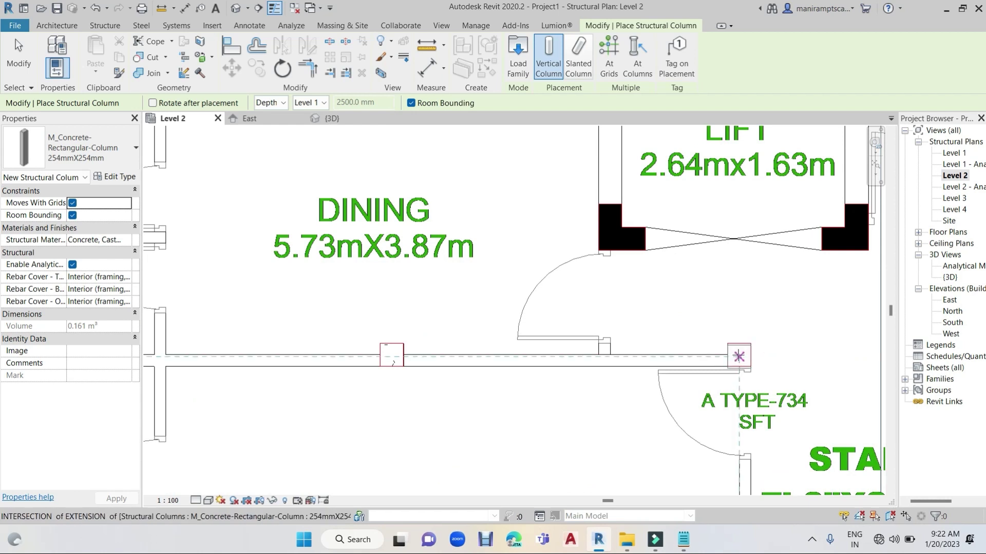
scroll(668, 349, down, 1)
scroll(565, 344, down, 2)
scroll(503, 342, down, 1)
scroll(473, 338, down, 1)
scroll(473, 339, down, 2)
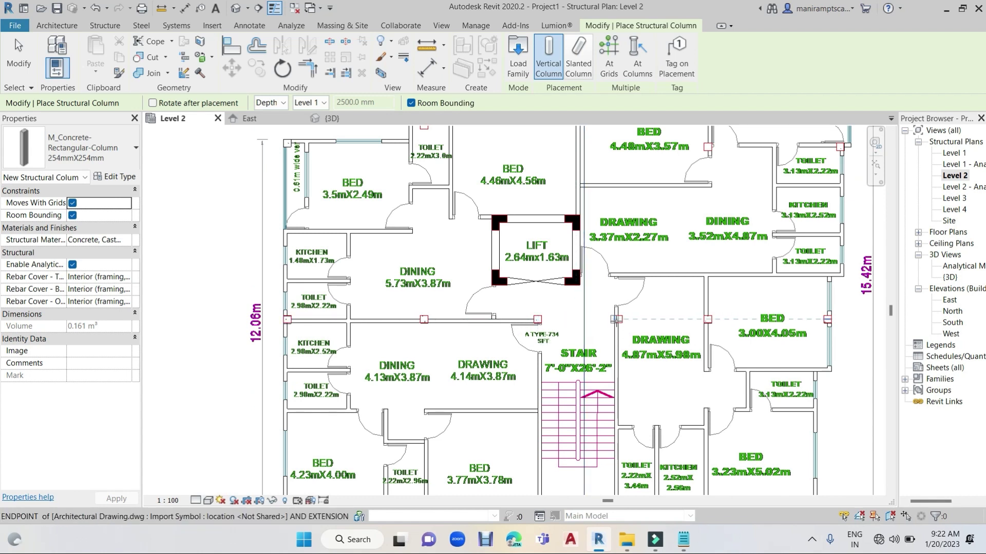
scroll(621, 320, up, 5)
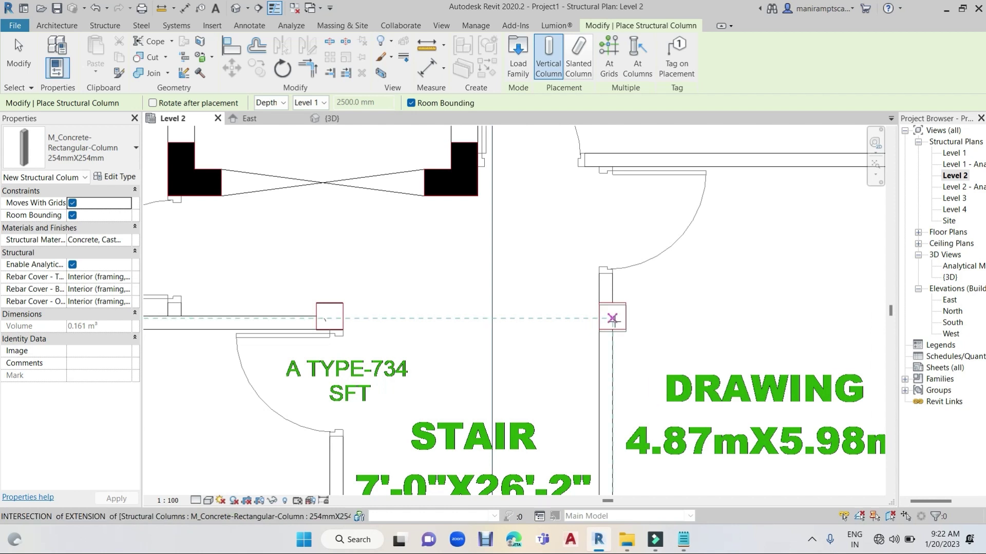
scroll(613, 319, up, 3)
click(612, 312)
Step: Place a column at the 4.48m×3.57m bedroom's wall end and dismiss the duplicate-instances warning
scroll(513, 318, down, 3)
scroll(513, 318, down, 2)
scroll(540, 244, down, 1)
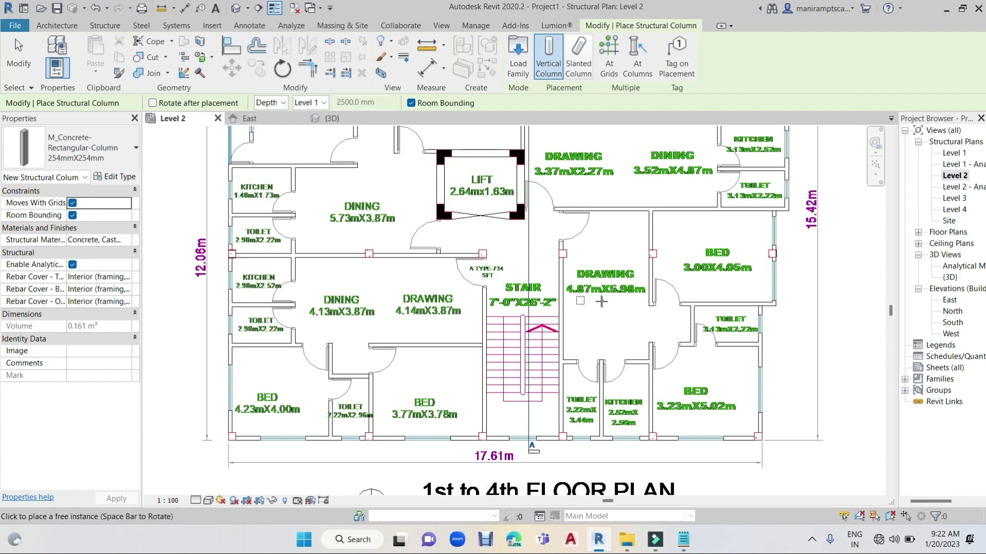
middle_drag(610, 315, 614, 452)
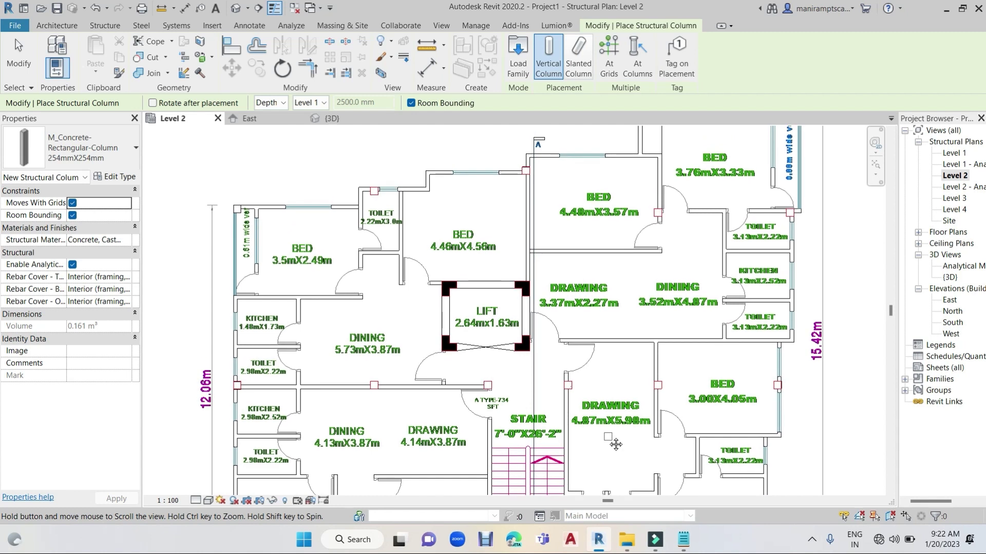
scroll(636, 245, up, 2)
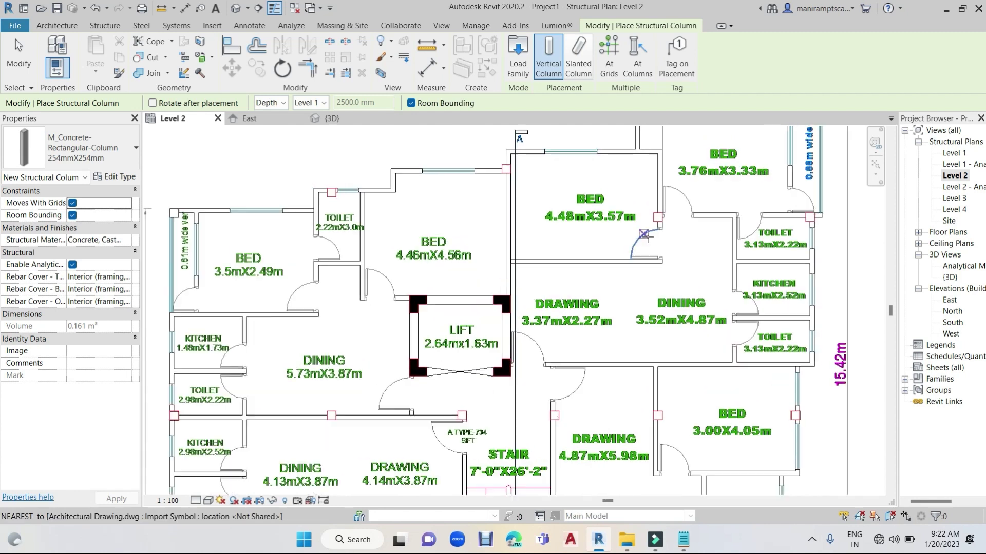
scroll(637, 245, up, 3)
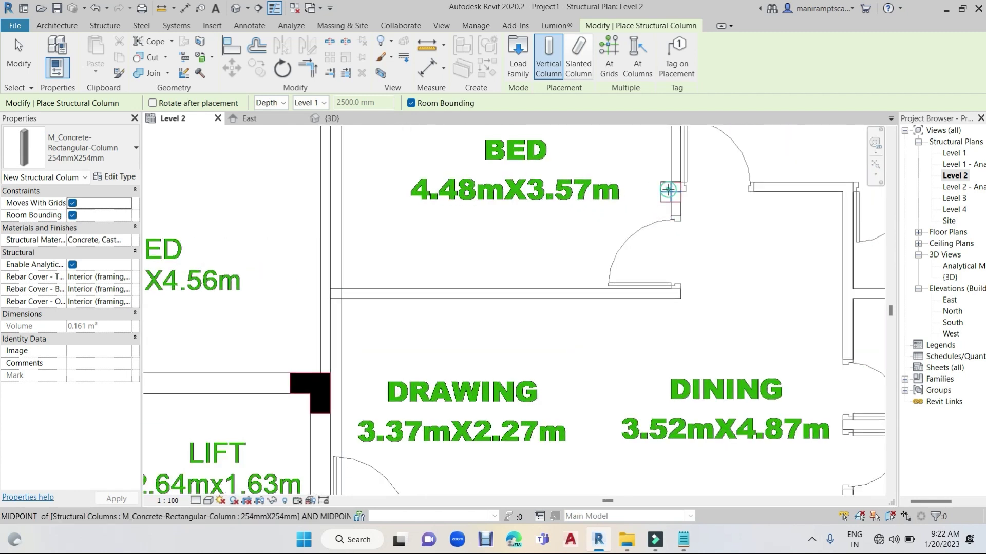
click(668, 190)
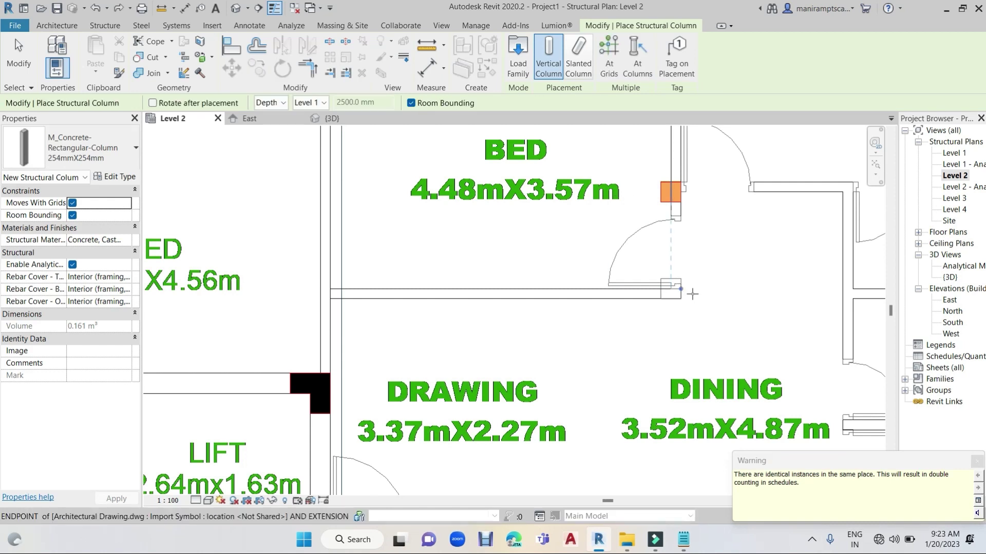
click(973, 465)
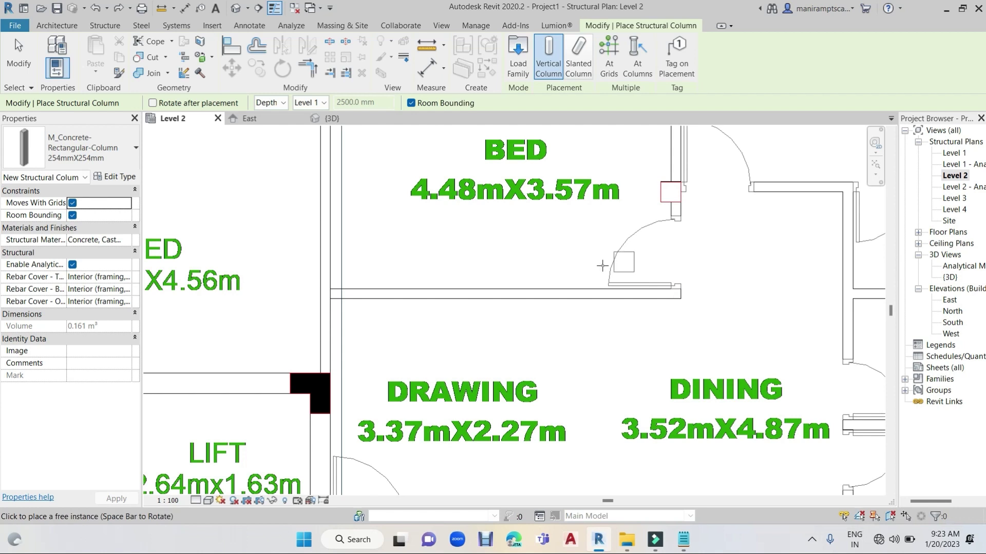
scroll(594, 266, down, 3)
scroll(594, 266, down, 2)
scroll(600, 287, down, 2)
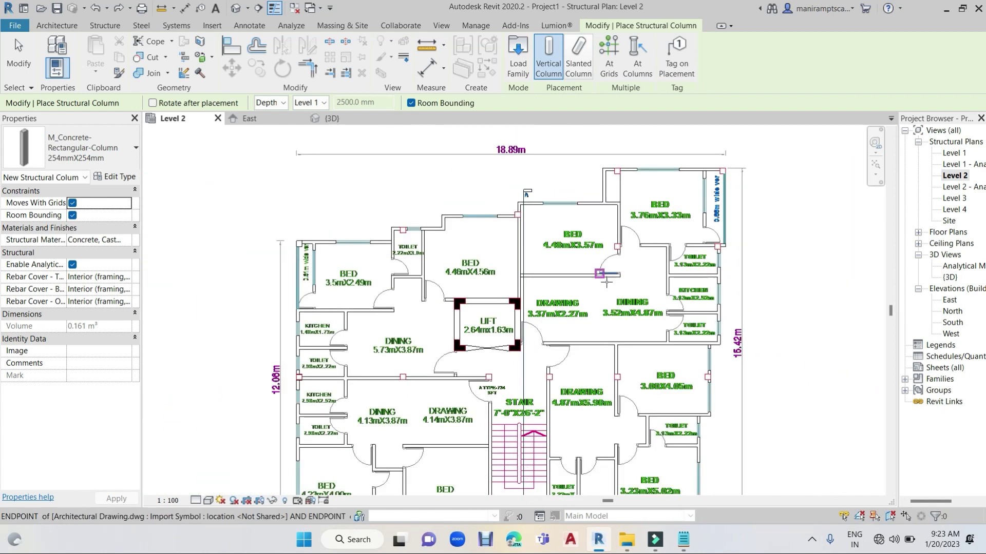
key(Escape)
key(Escape)
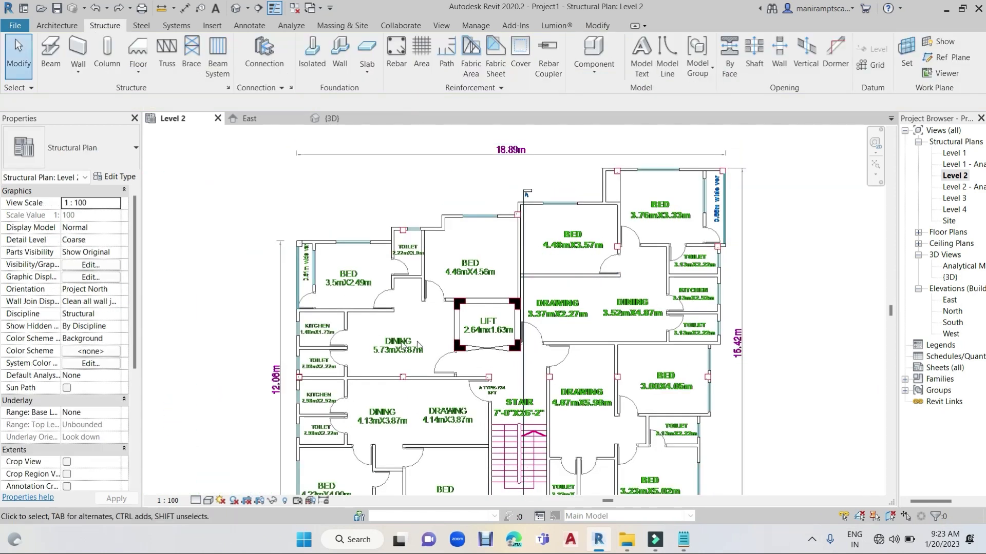
click(209, 502)
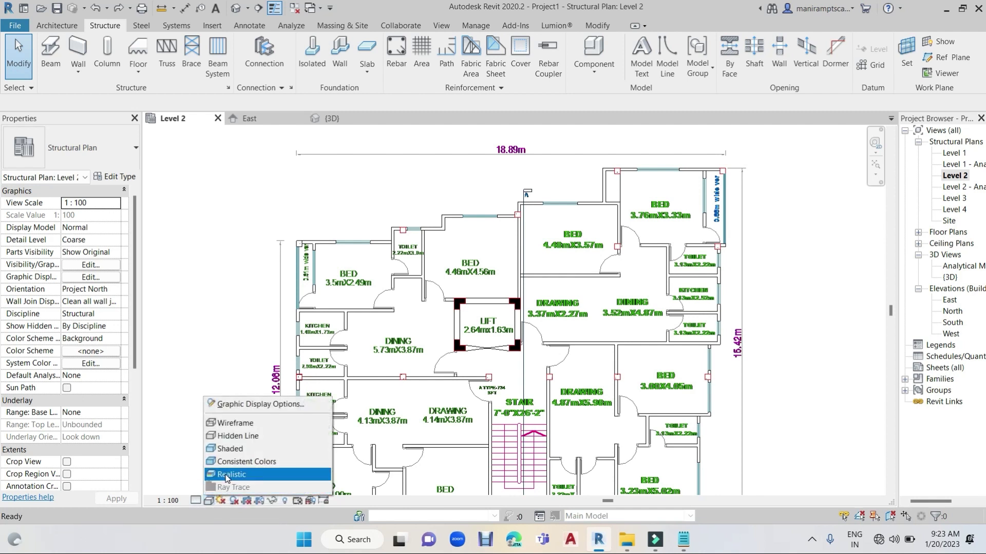
click(227, 477)
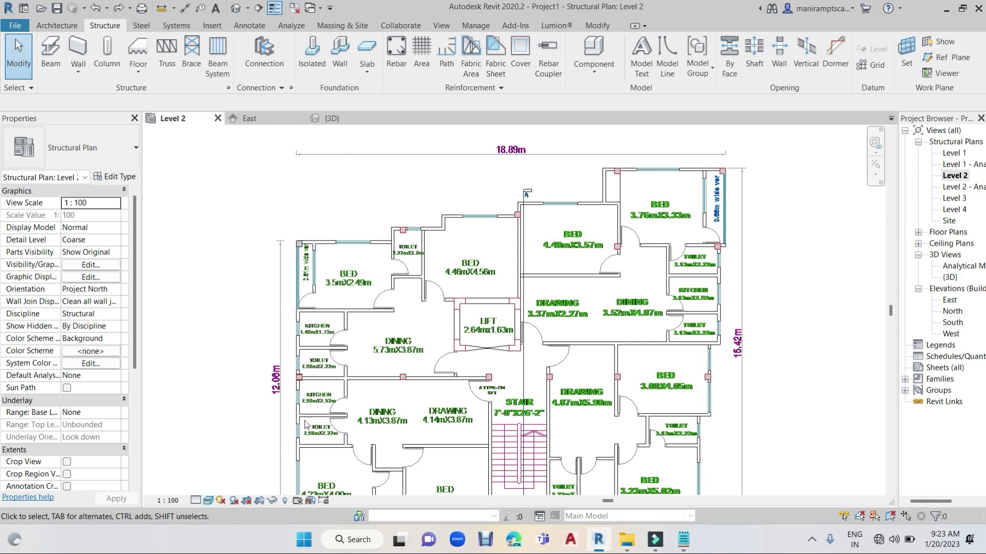
scroll(529, 257, up, 4)
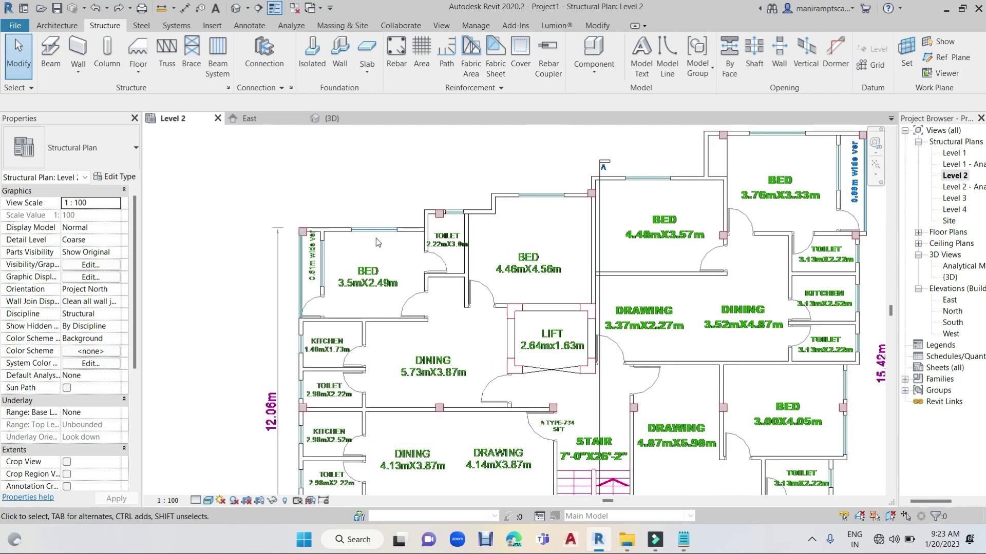
middle_drag(683, 240, 308, 262)
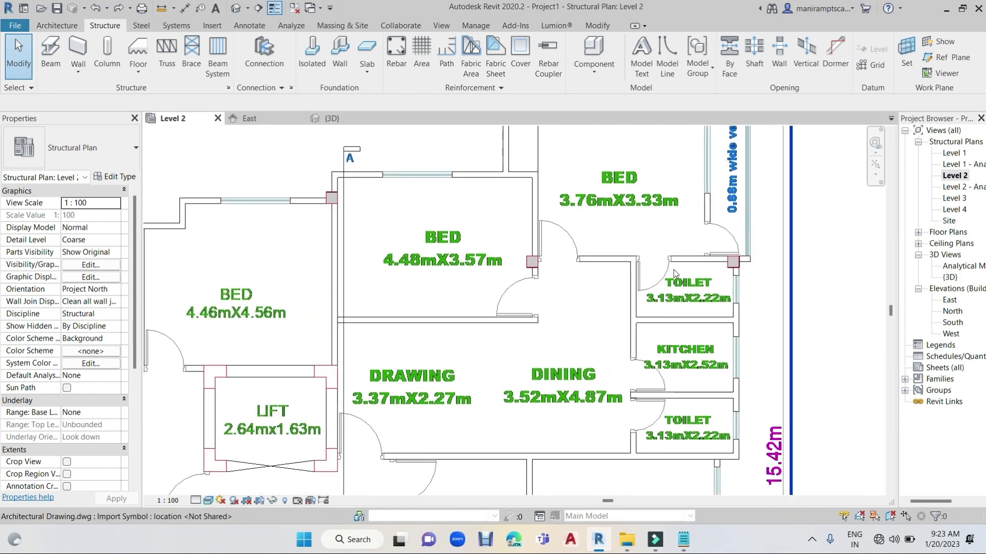
middle_drag(670, 282, 572, 379)
middle_drag(533, 484, 661, 188)
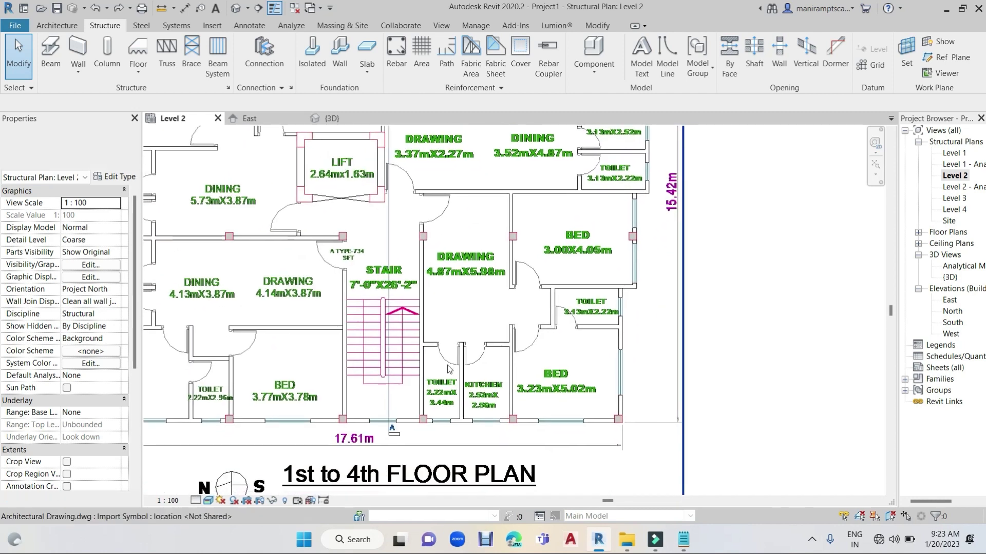
middle_click(521, 369)
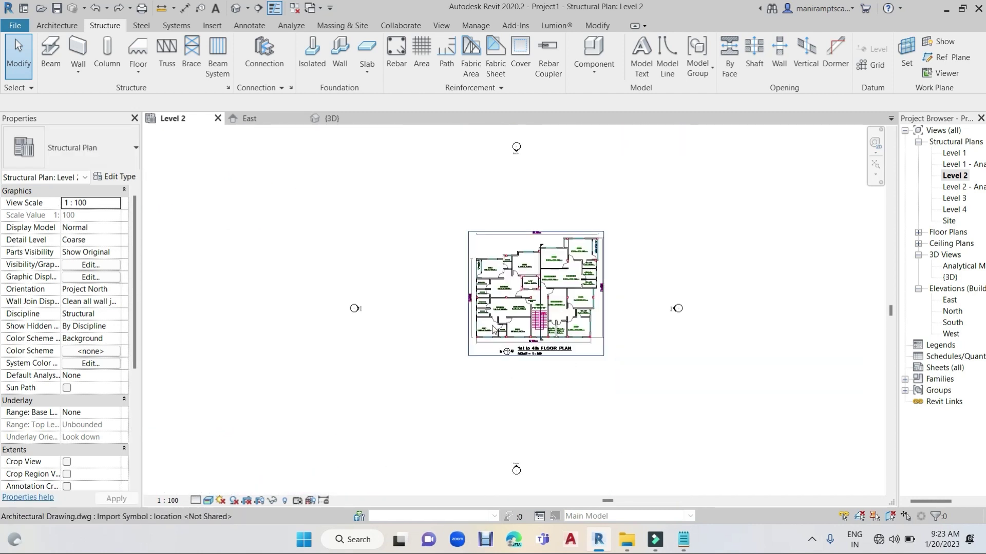
scroll(457, 395, up, 2)
scroll(457, 395, up, 3)
scroll(457, 395, up, 2)
mouse_move(457, 396)
middle_down()
mouse_move(465, 452)
mouse_move(458, 468)
middle_up()
middle_drag(466, 246, 465, 326)
mouse_move(465, 287)
middle_down()
mouse_move(465, 323)
mouse_move(447, 370)
mouse_move(411, 353)
mouse_move(389, 304)
middle_up()
scroll(386, 303, down, 1)
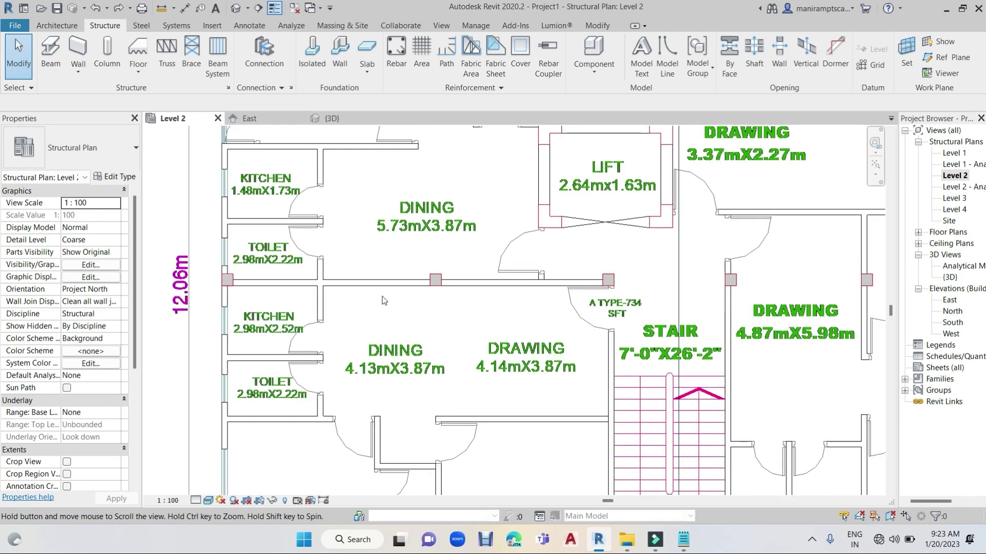
mouse_move(605, 282)
middle_down()
mouse_move(438, 380)
mouse_move(315, 384)
middle_up()
scroll(418, 381, down, 1)
scroll(418, 381, down, 1)
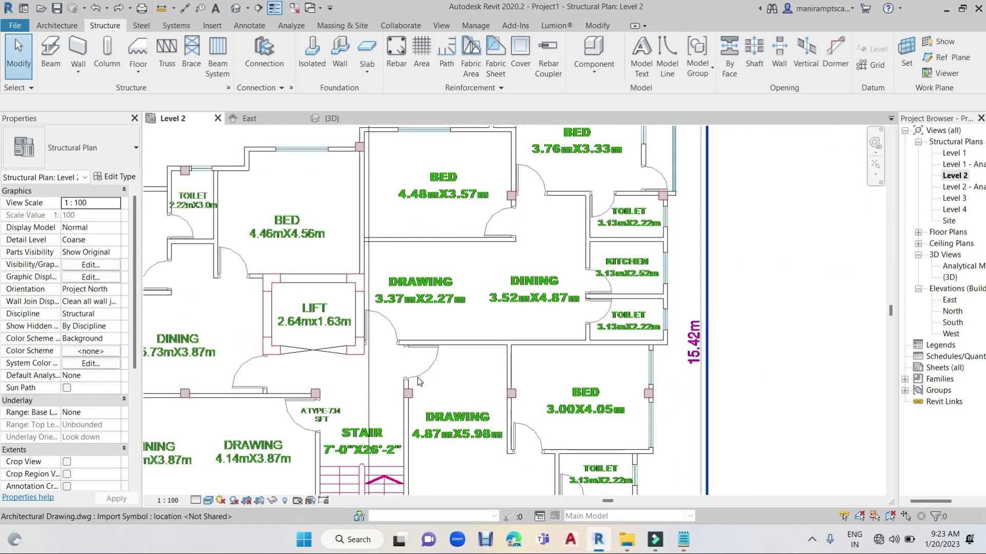
scroll(421, 379, down, 1)
scroll(423, 377, down, 1)
mouse_move(412, 316)
middle_down()
mouse_move(443, 378)
mouse_move(457, 328)
middle_up()
scroll(443, 379, down, 1)
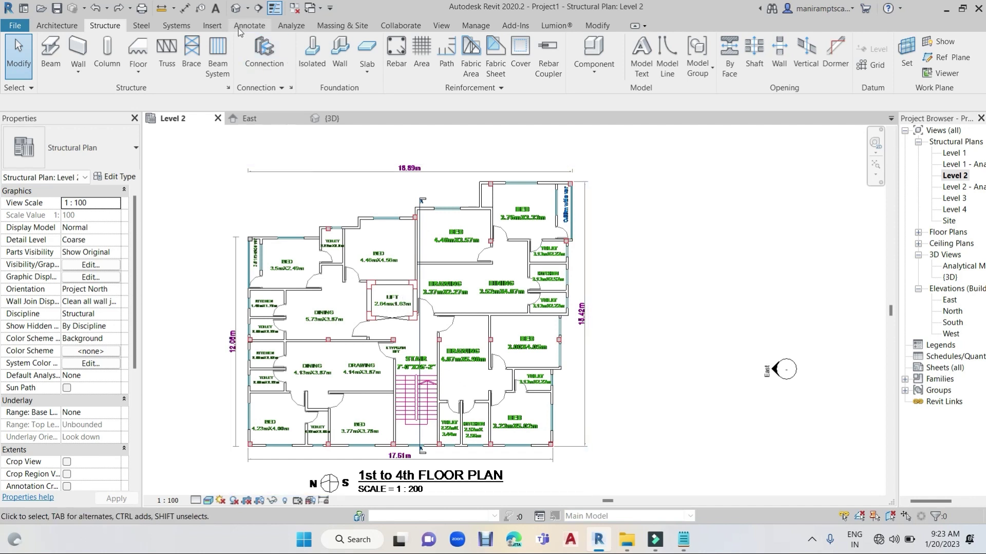
Step: Switch to the {3D} view and select one 254×254 mm concrete column
click(237, 11)
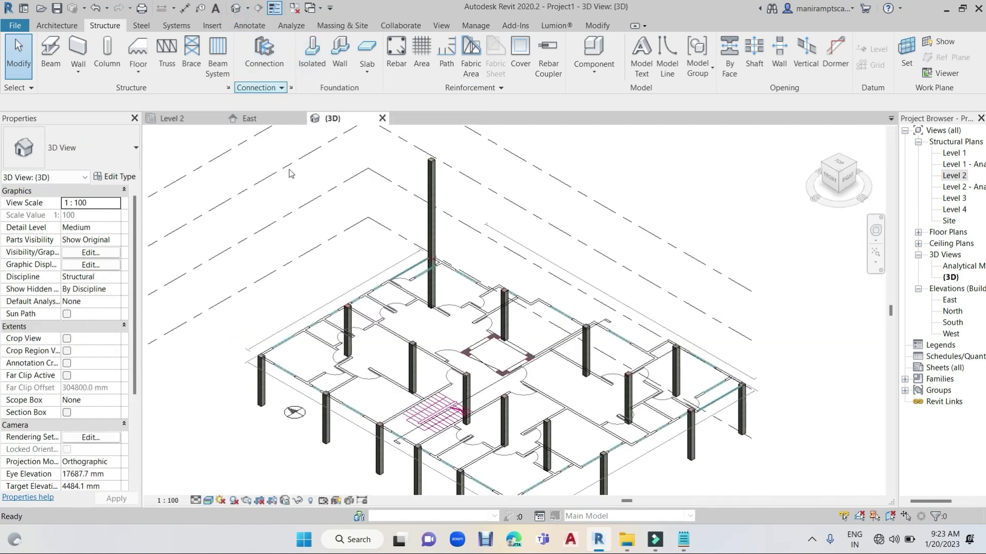
ctrl+scroll(426, 290, down, 4)
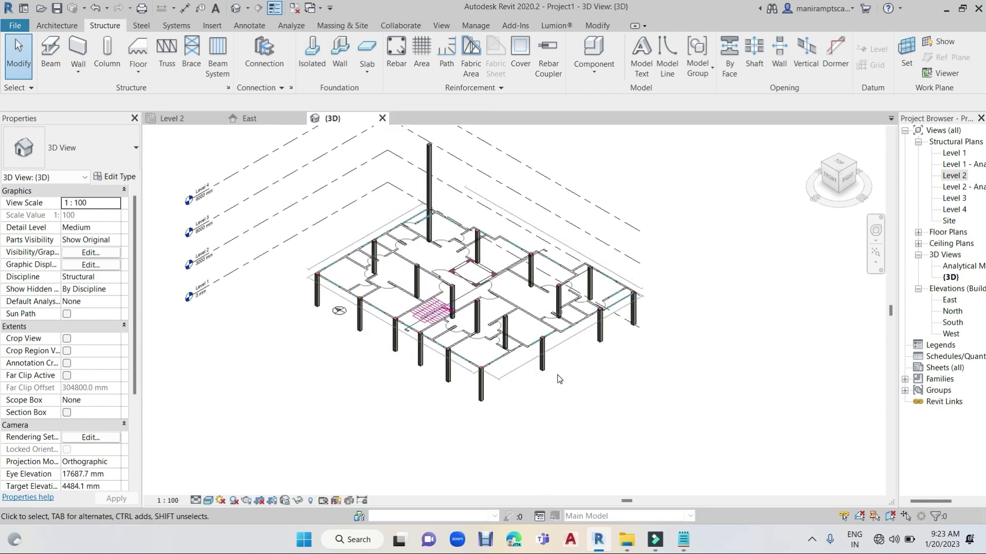
click(542, 355)
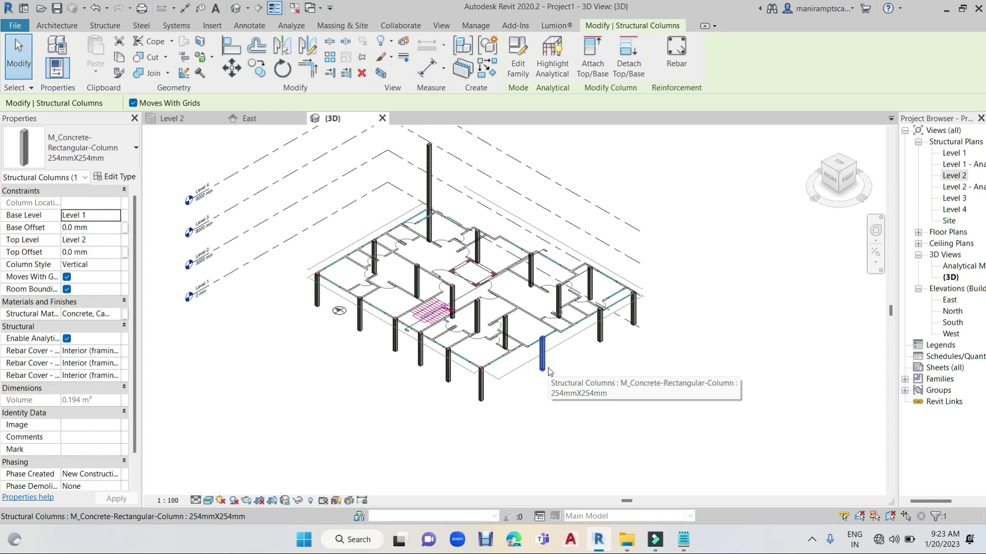
Step: Select all column instances with SA and set their Top Level to Level 4
key(s)
key(a)
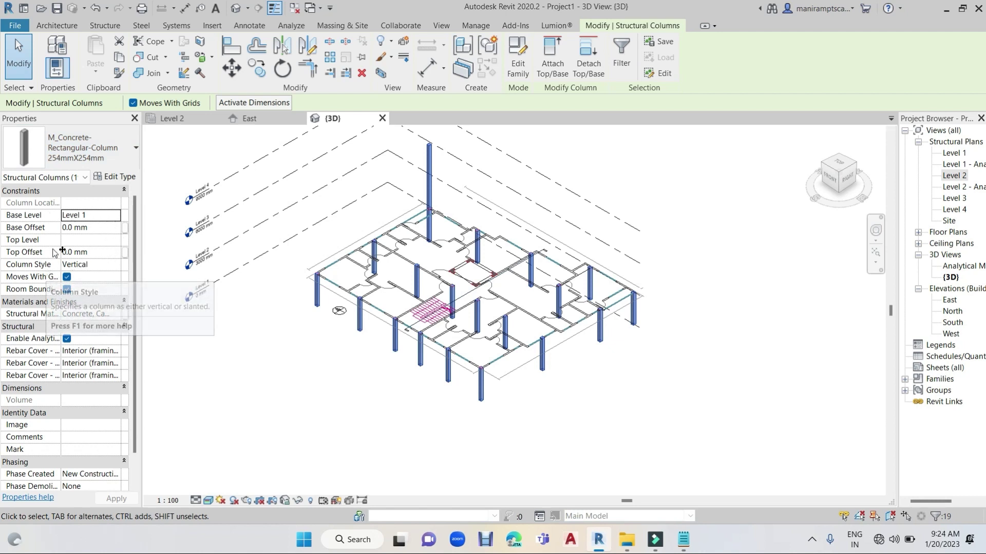
click(114, 241)
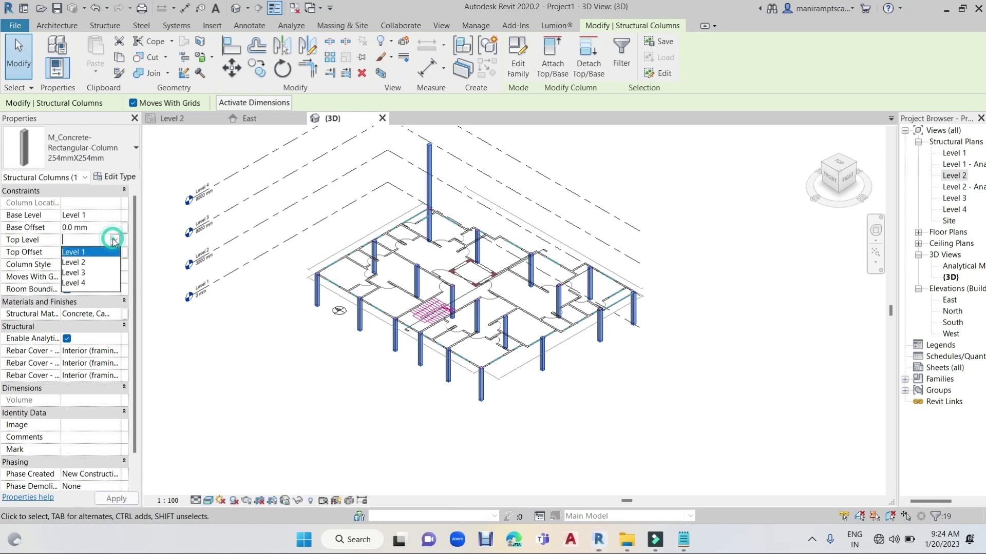
click(81, 283)
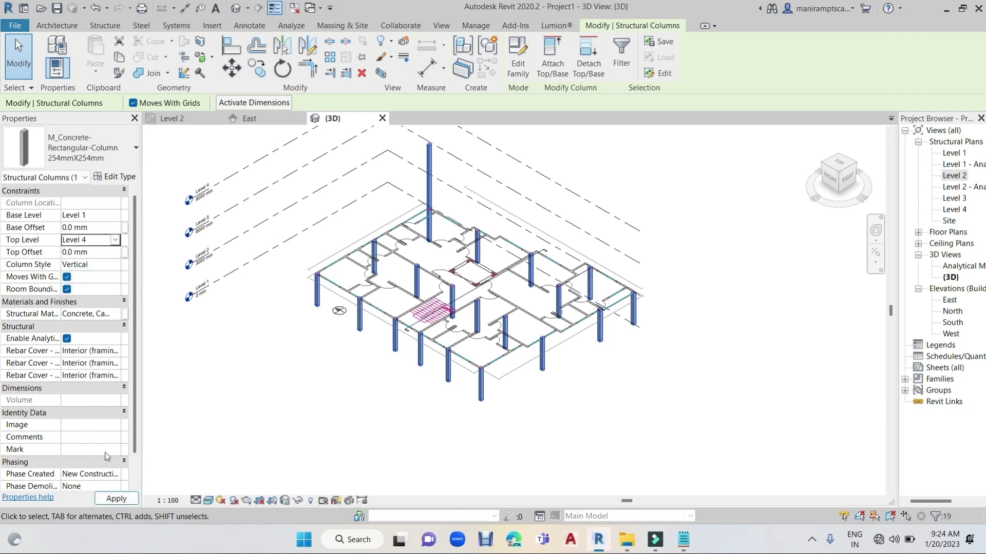
click(118, 499)
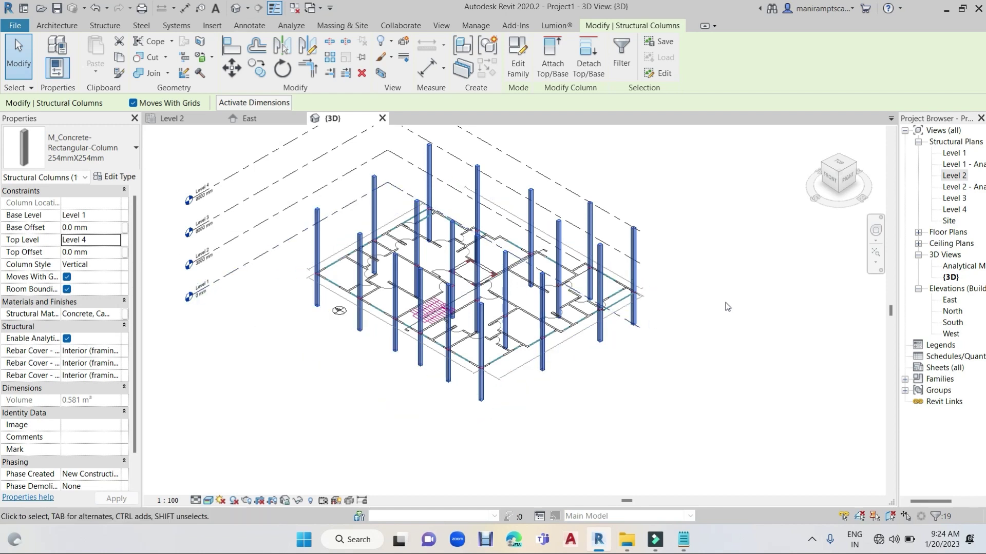
Step: Orbit to check the taller columns, then reopen the Level 2 structural plan
mouse_move(726, 315)
shift+middle_down()
mouse_move(589, 337)
mouse_move(586, 351)
mouse_move(627, 345)
mouse_move(655, 325)
shift+middle_up()
mouse_move(380, 337)
shift+middle_down()
mouse_move(451, 323)
mouse_move(472, 334)
shift+middle_up()
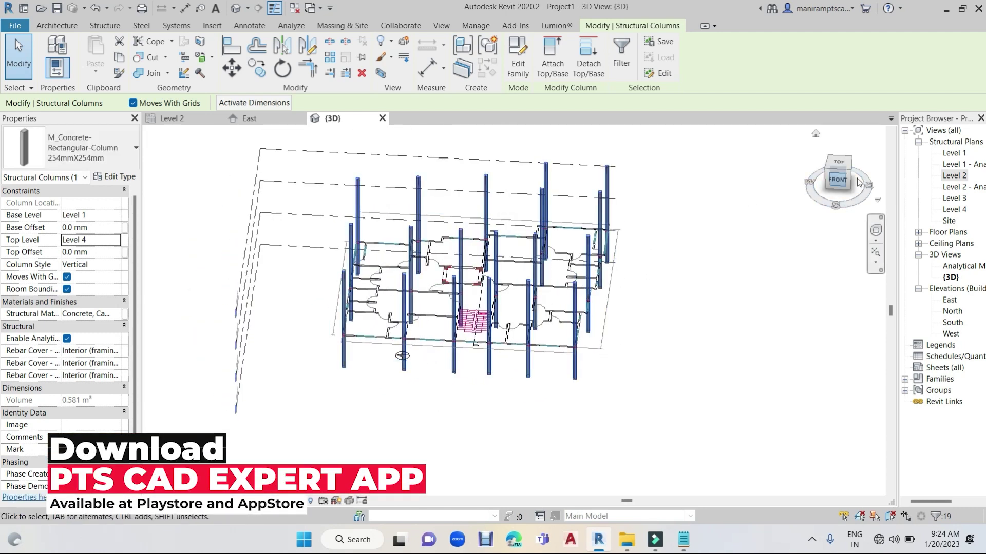
double_click(963, 176)
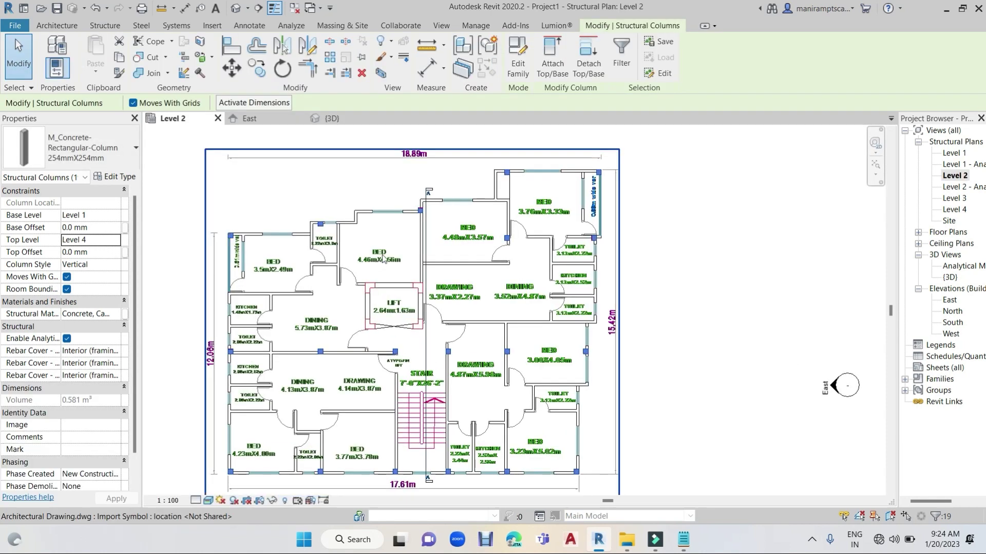
Step: Measure the wall above the 3.5m×2.49m bedroom to confirm it is 127 mm thick
scroll(335, 303, up, 3)
scroll(419, 237, up, 3)
scroll(453, 238, down, 3)
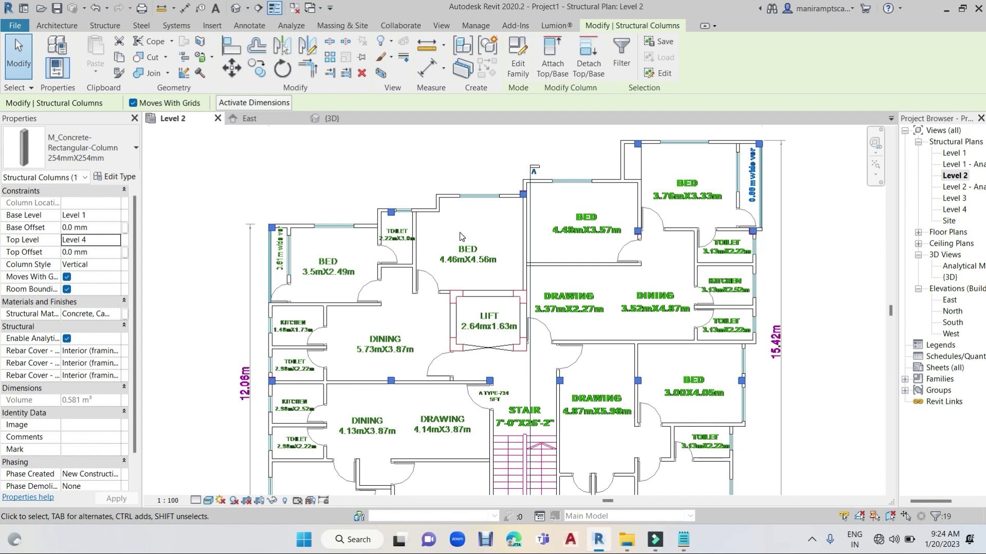
scroll(388, 282, up, 2)
scroll(388, 281, up, 1)
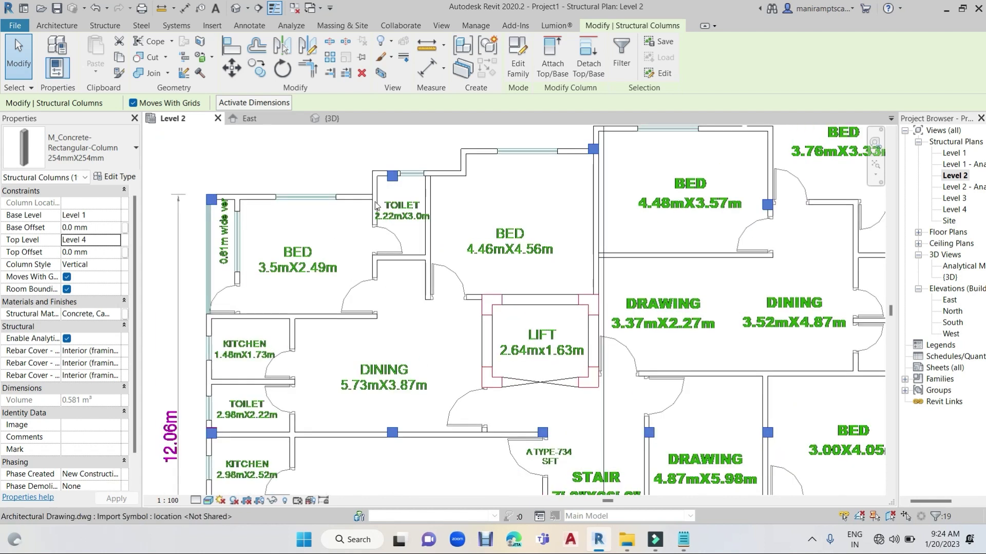
scroll(400, 191, up, 2)
scroll(493, 205, up, 1)
scroll(519, 208, up, 1)
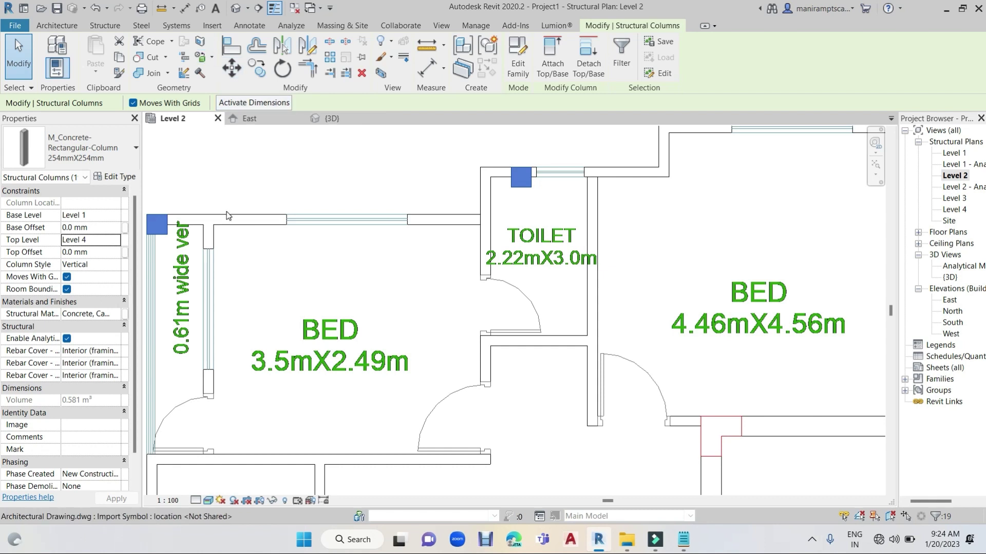
scroll(231, 213, up, 3)
mouse_move(261, 211)
middle_down()
mouse_move(367, 159)
mouse_move(344, 135)
middle_up()
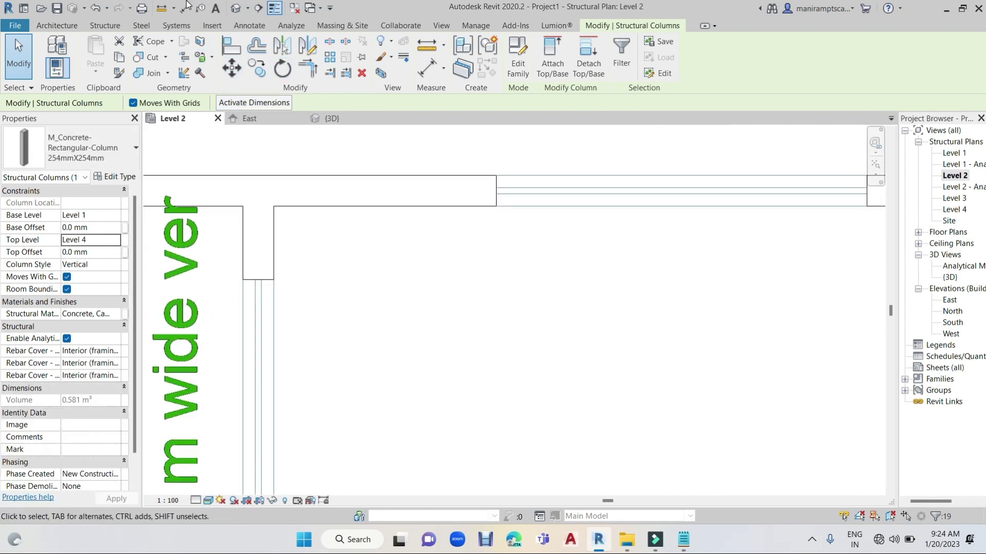
scroll(365, 164, up, 1)
click(371, 176)
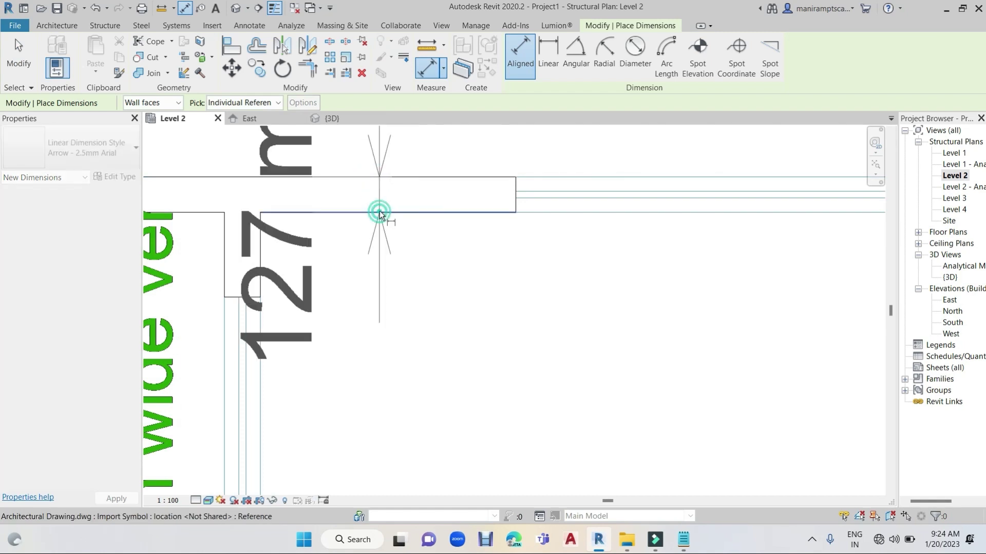
scroll(383, 212, down, 1)
scroll(383, 213, down, 2)
scroll(383, 212, down, 1)
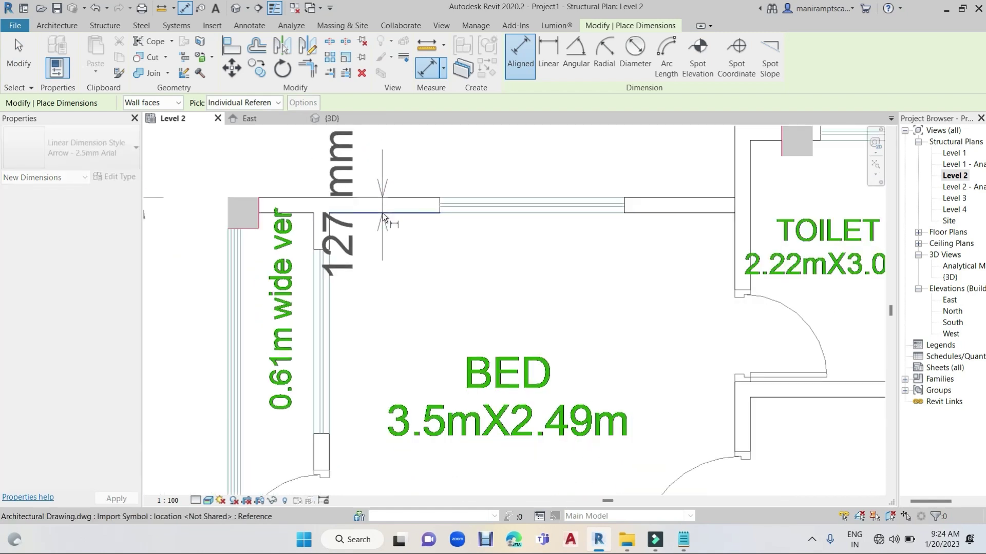
scroll(383, 213, down, 1)
scroll(389, 216, up, 5)
key(Escape)
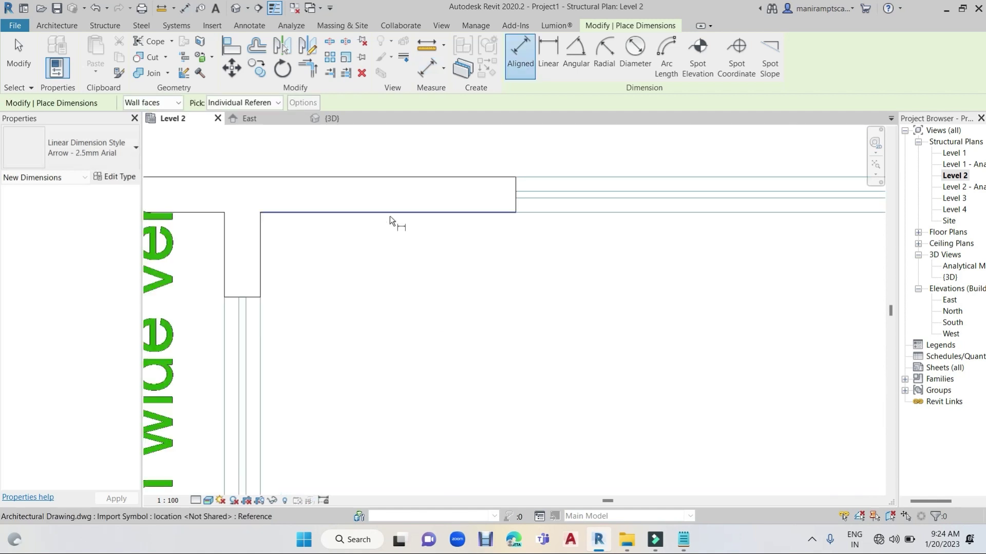
Step: Open BEAM SIZE.txt from the Staad Notes folder in Notepad
scroll(412, 235, down, 1)
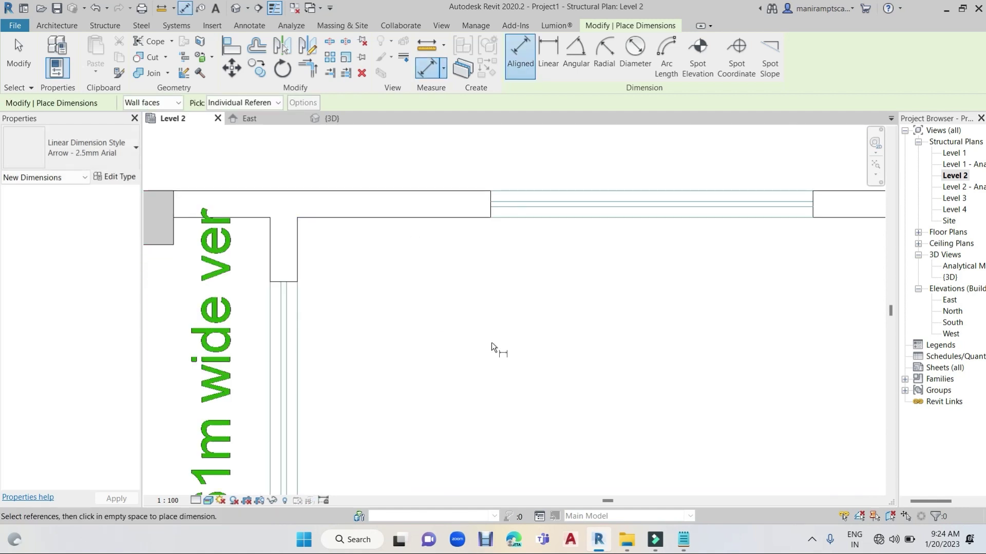
click(636, 539)
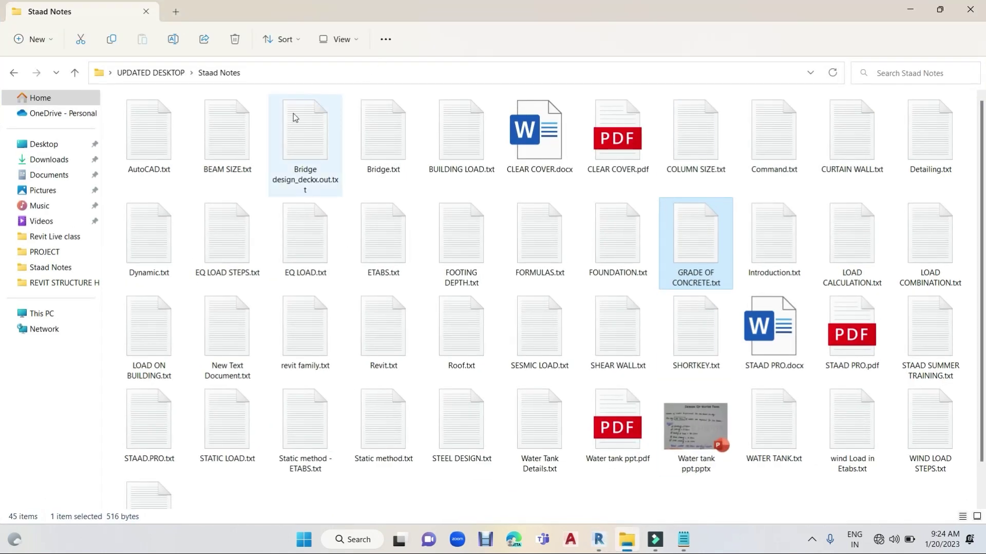
double_click(239, 133)
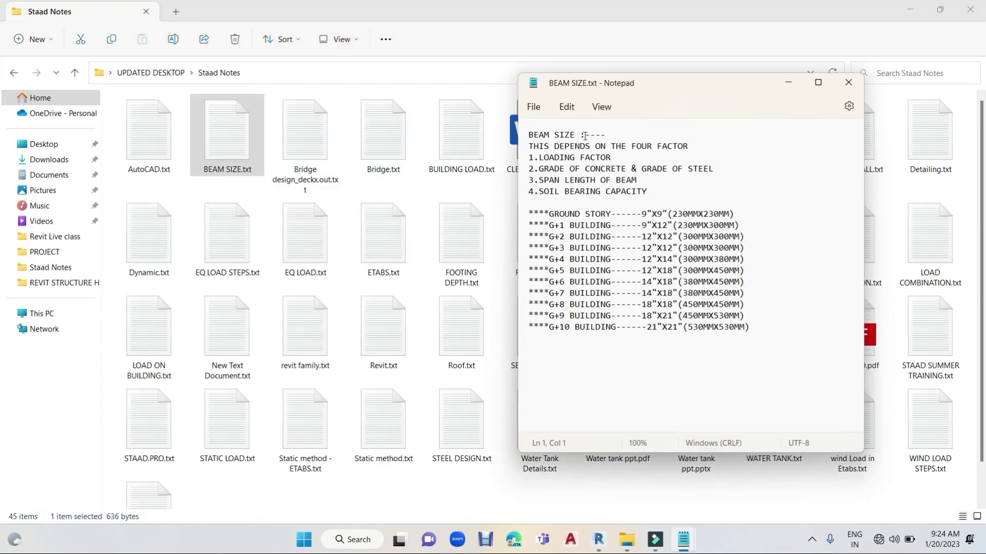
Step: Review BEAM SIZE.txt full-screen in enlarged text, then minimize Notepad and File Explorer
click(818, 81)
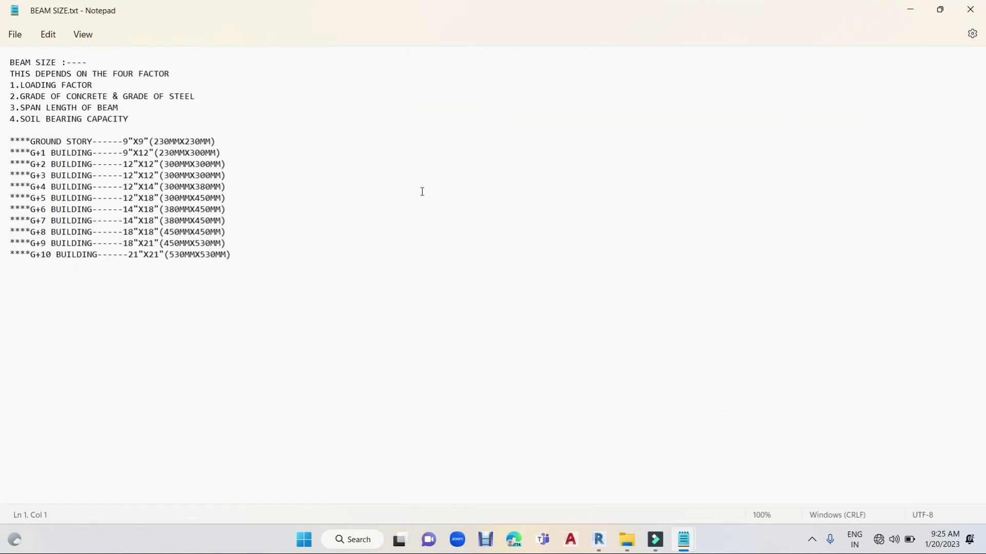
ctrl+scroll(69, 232, up, 2)
ctrl+scroll(82, 221, up, 2)
ctrl+scroll(102, 209, up, 1)
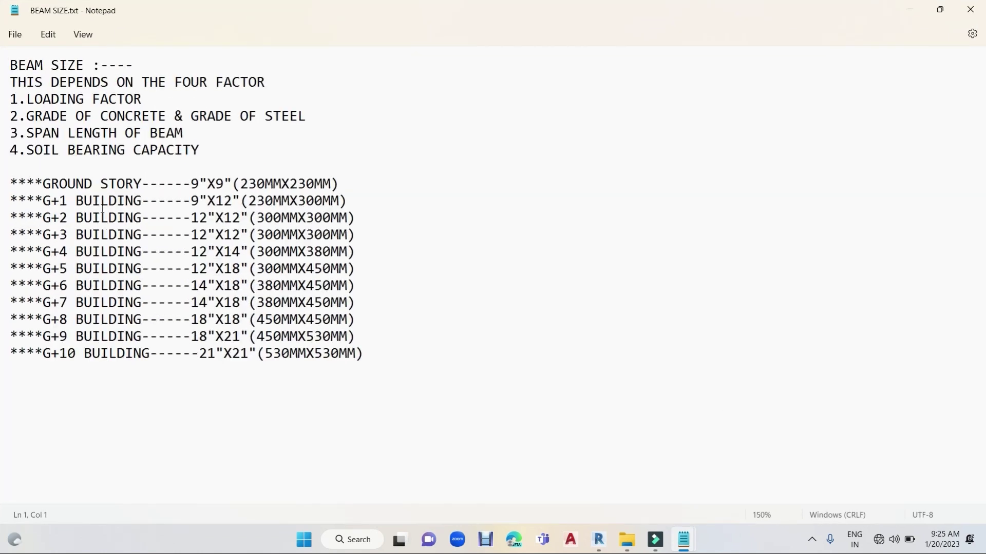
ctrl+scroll(102, 209, up, 1)
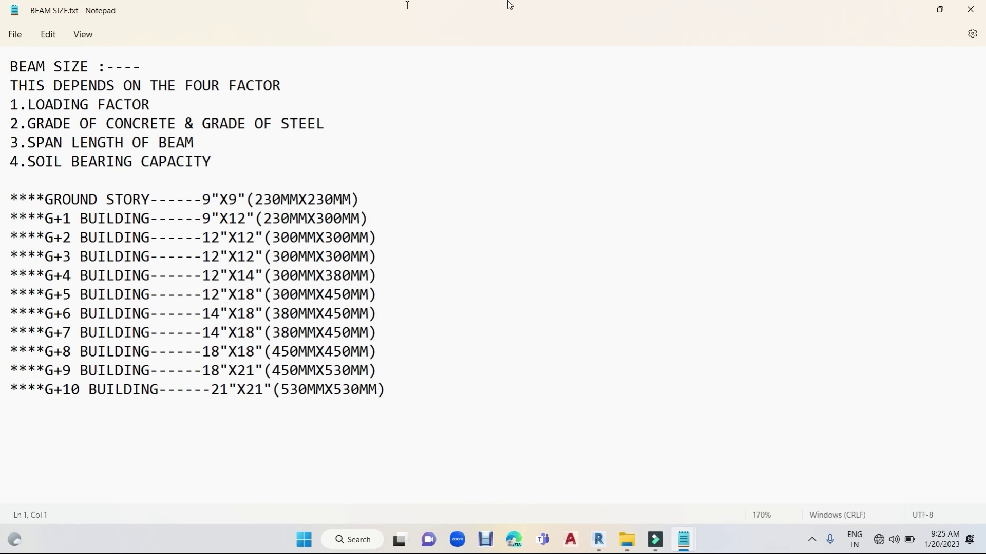
click(911, 7)
click(914, 7)
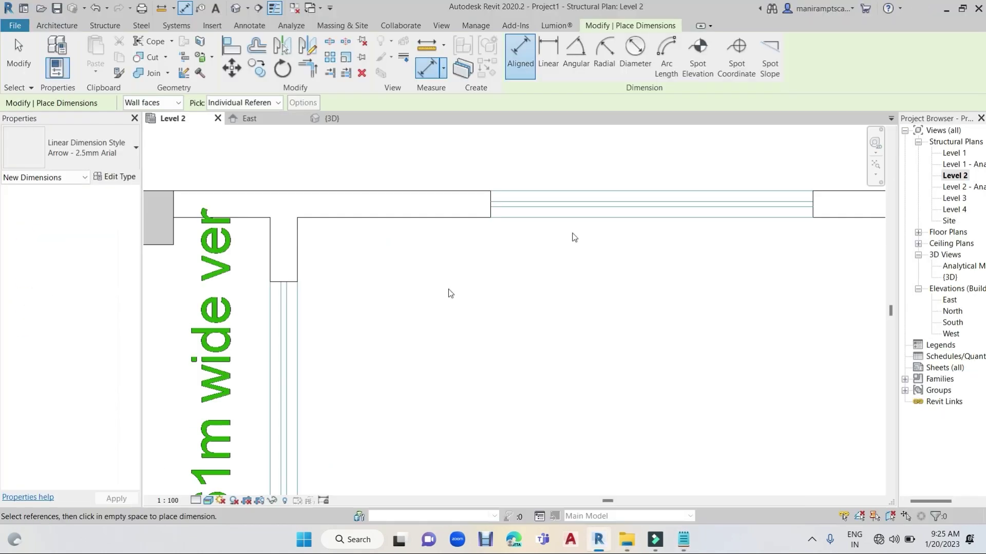
Step: Measure the wall thickness between its two faces (127 mm)
click(269, 245)
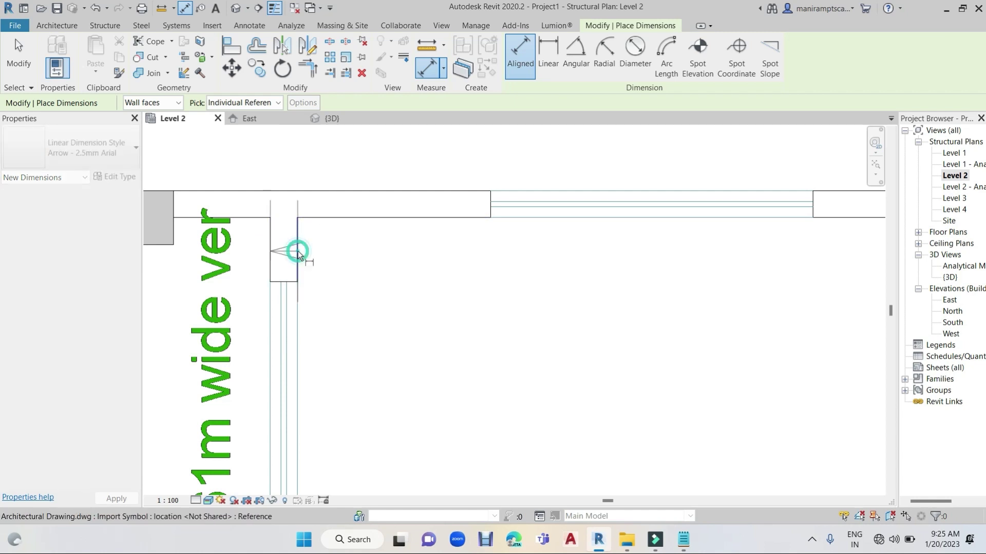
click(297, 251)
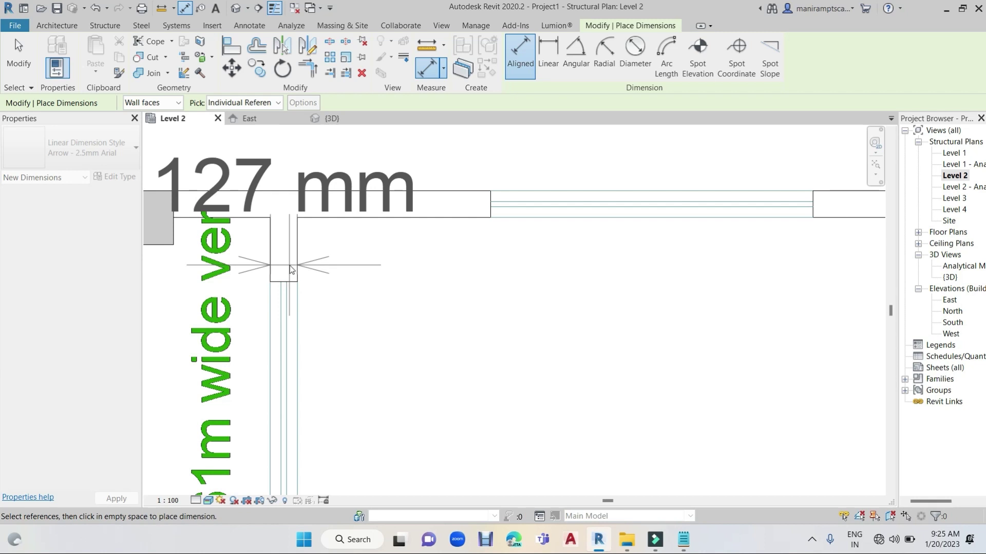
key(Escape)
key(Escape)
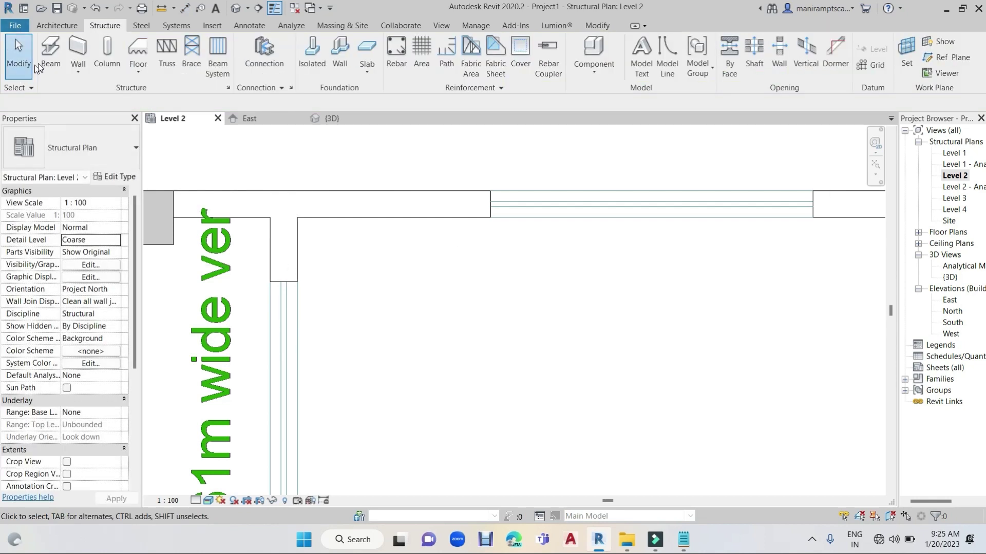
Step: Start the Beam tool with the M_Concrete-Rectangular Beam 300 x 600mm type
click(42, 60)
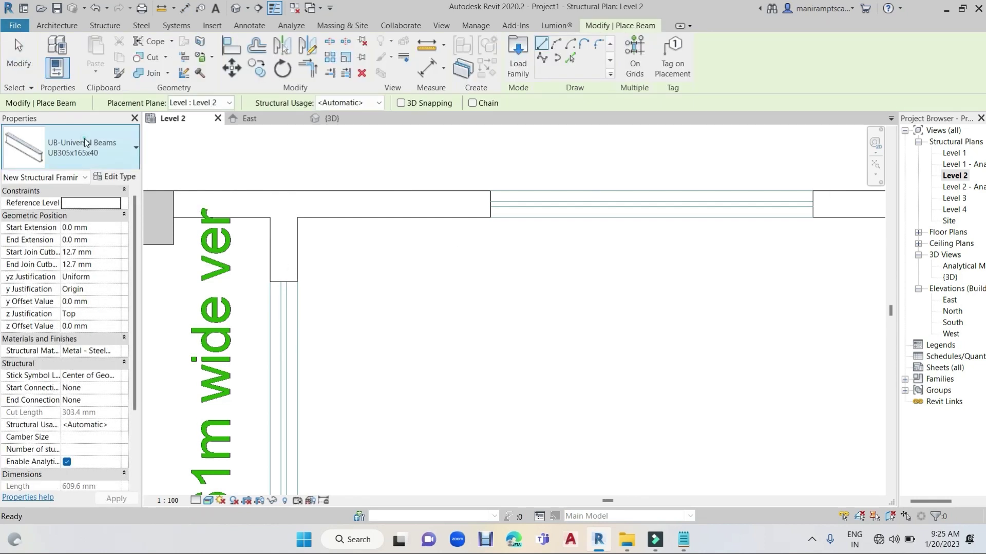
click(77, 136)
click(63, 218)
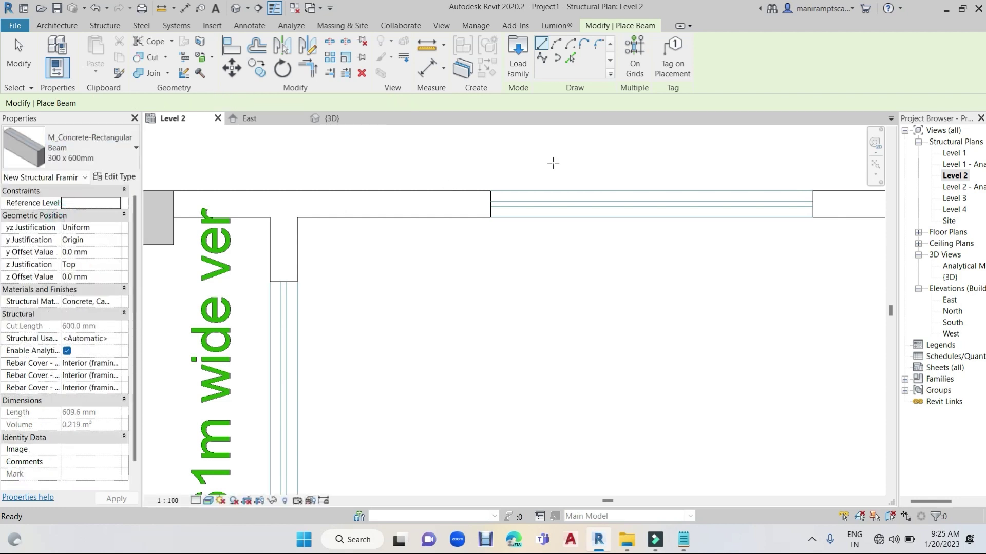
Step: Duplicate the 300 x 600mm beam type as 300X127 with b 127 mm and h 300 mm
click(116, 177)
click(748, 75)
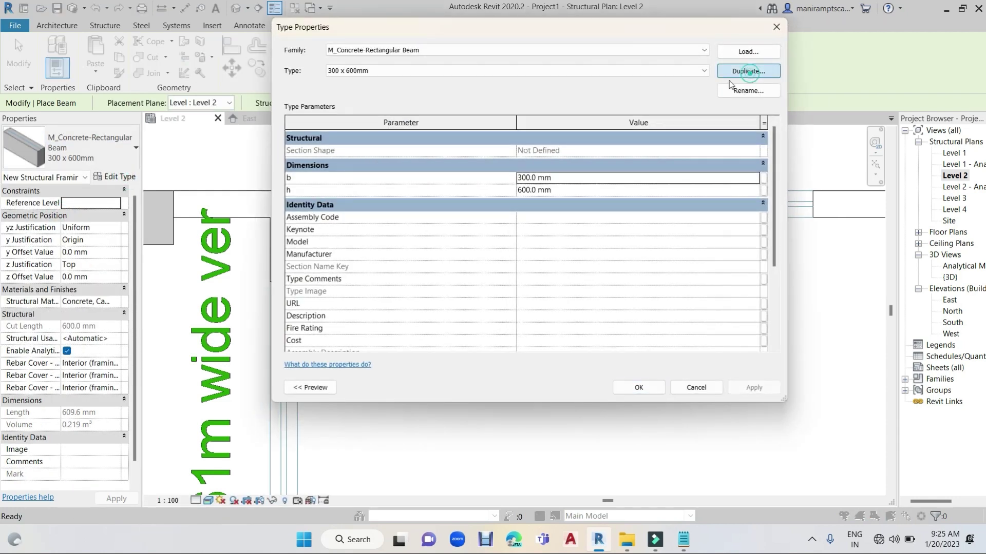
text(300X127)
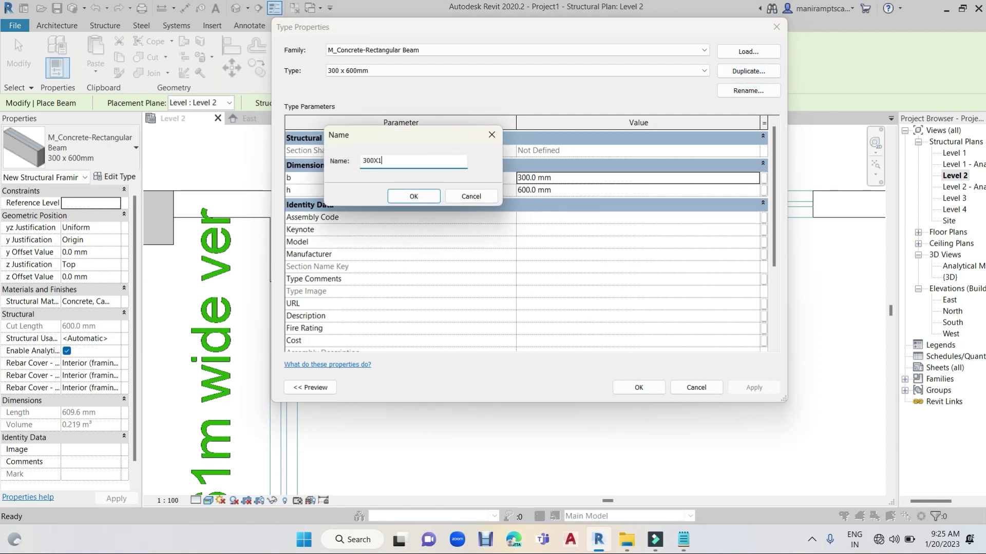
click(425, 198)
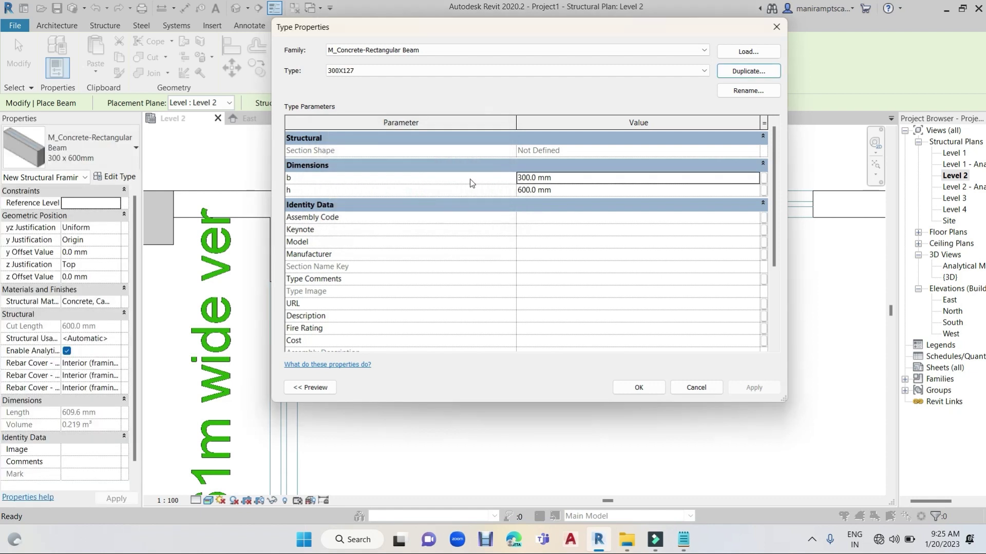
click(568, 179)
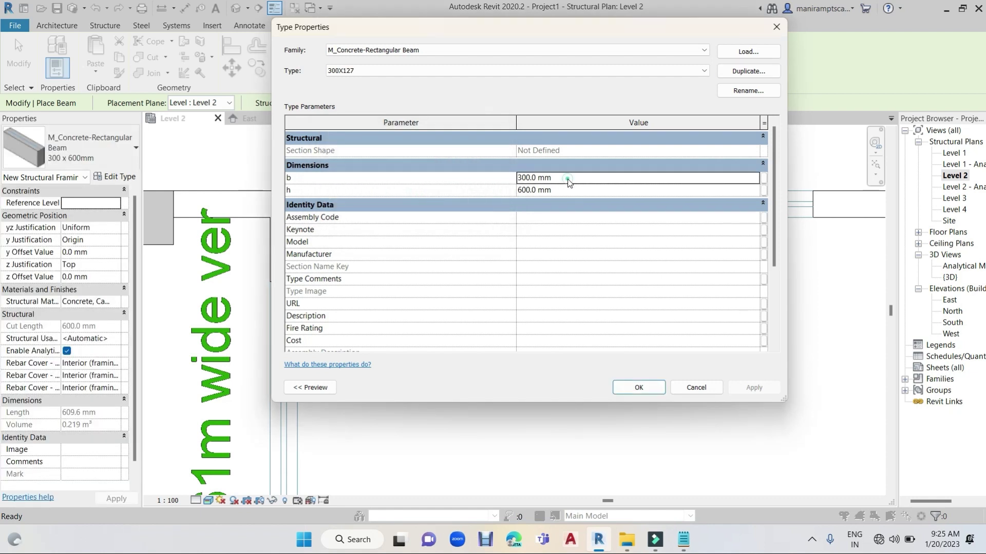
text(127)
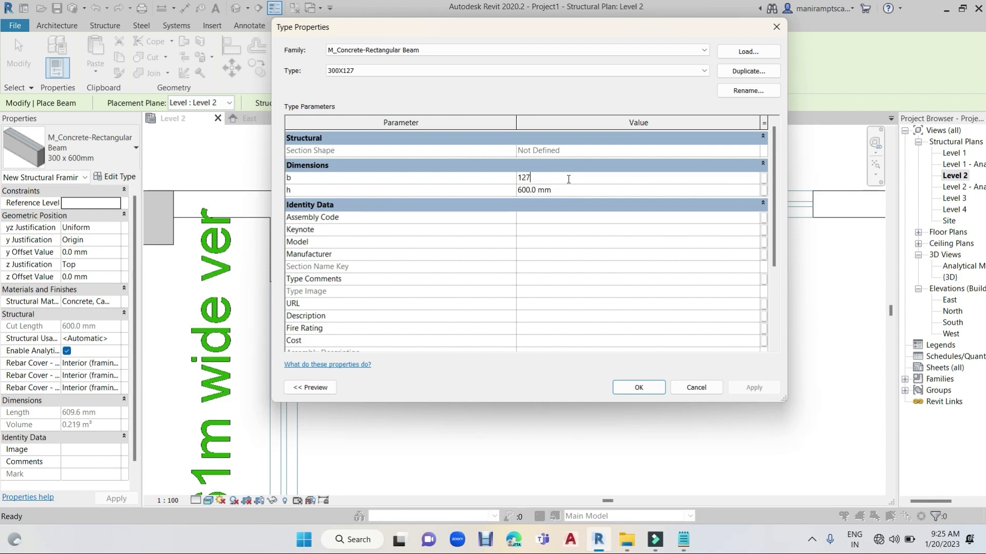
key(Return)
click(566, 190)
text(300)
key(Return)
click(639, 387)
Step: Switch the beam tool to Pick Lines and place 300X127 beams along the BED room's top wall edge
scroll(528, 235, down, 3)
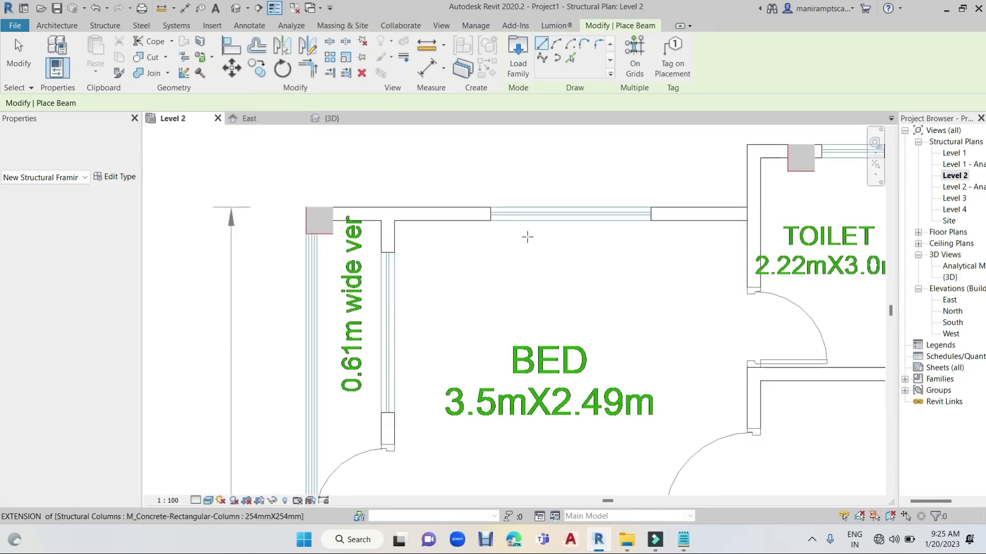
scroll(475, 273, up, 1)
scroll(475, 273, down, 1)
scroll(477, 273, down, 1)
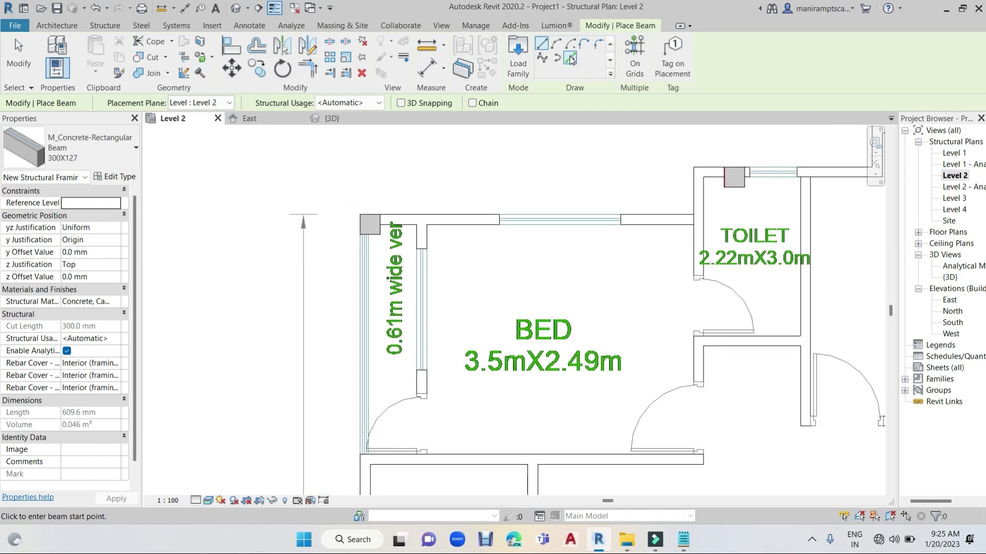
click(569, 55)
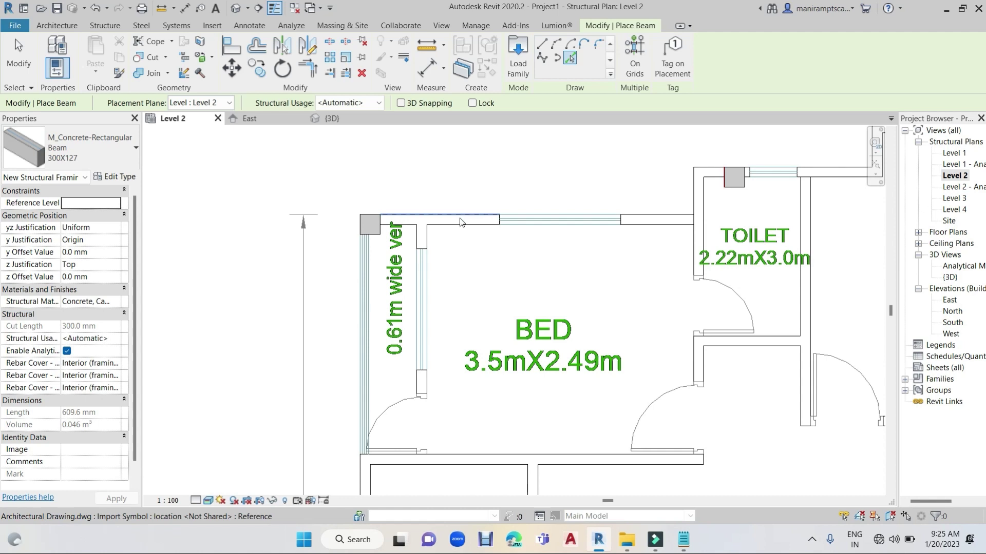
click(460, 222)
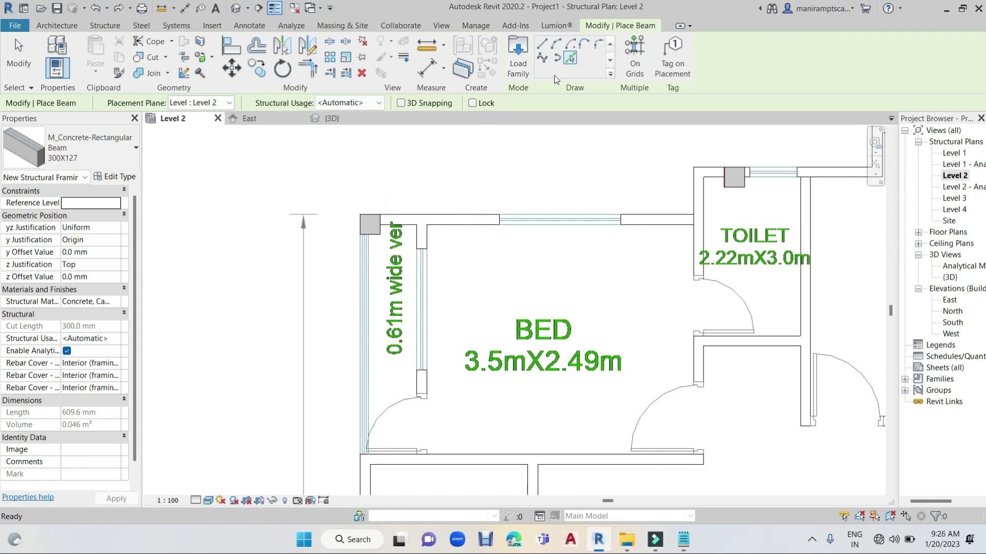
click(445, 228)
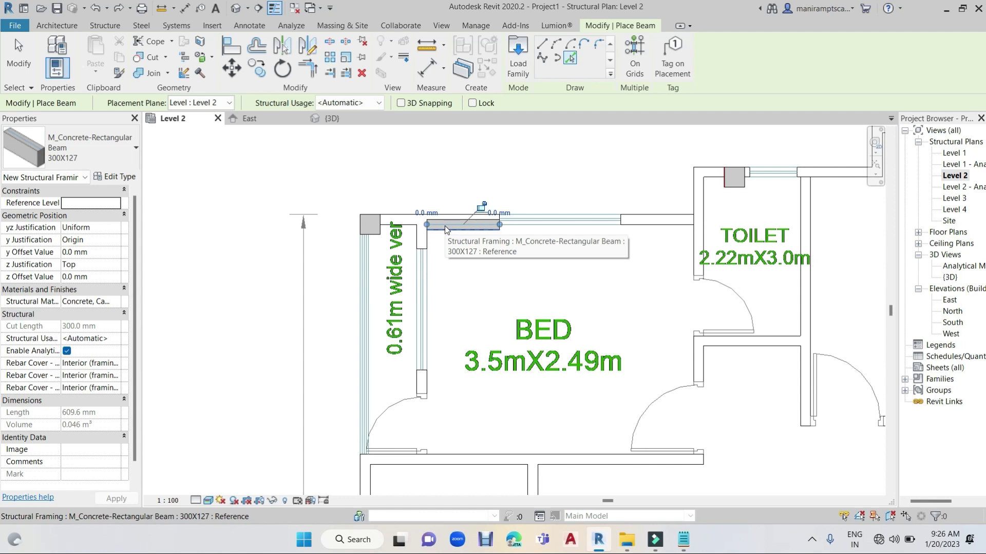
key(Escape)
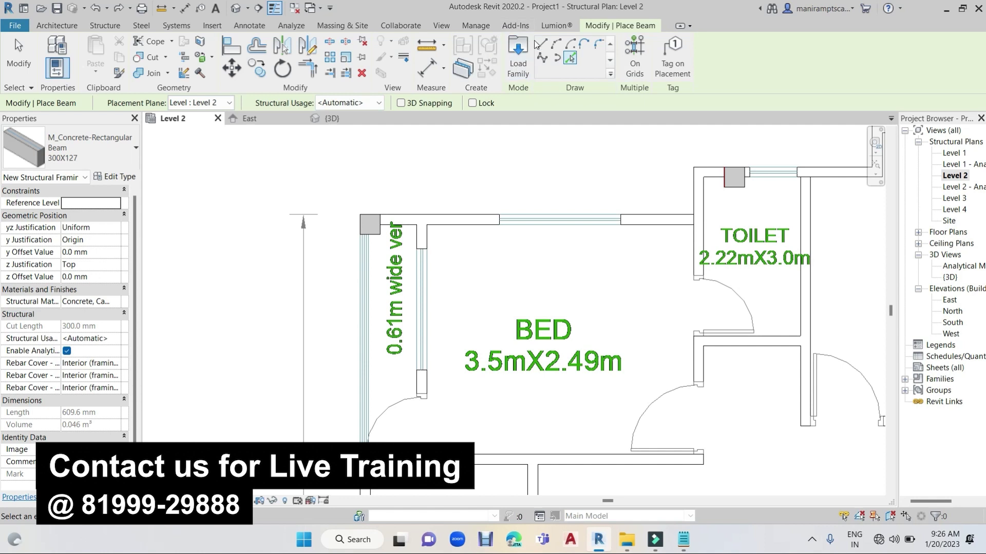
Step: Draw a 1400 mm beam from the top-left column face to the wall corner
click(547, 50)
scroll(383, 221, up, 2)
scroll(382, 221, up, 2)
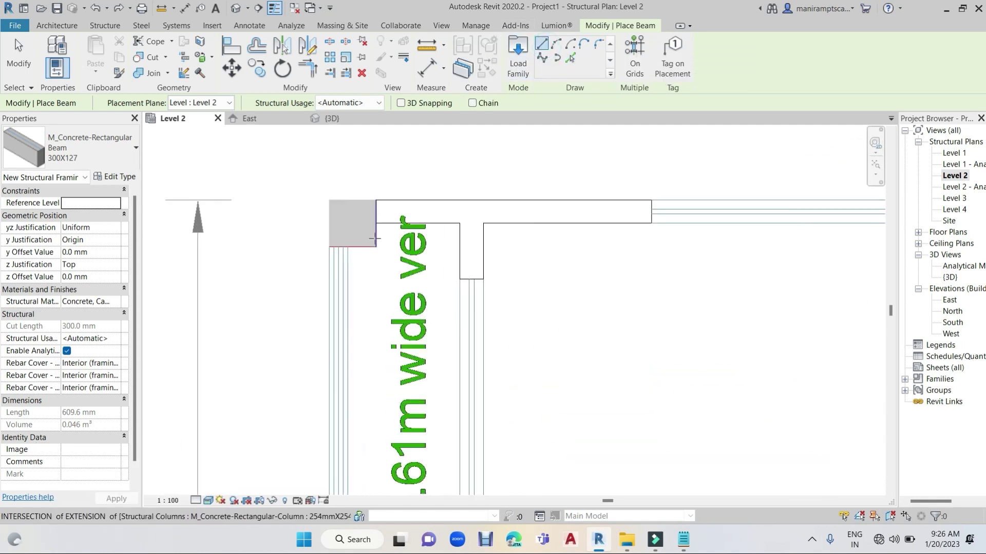
click(377, 213)
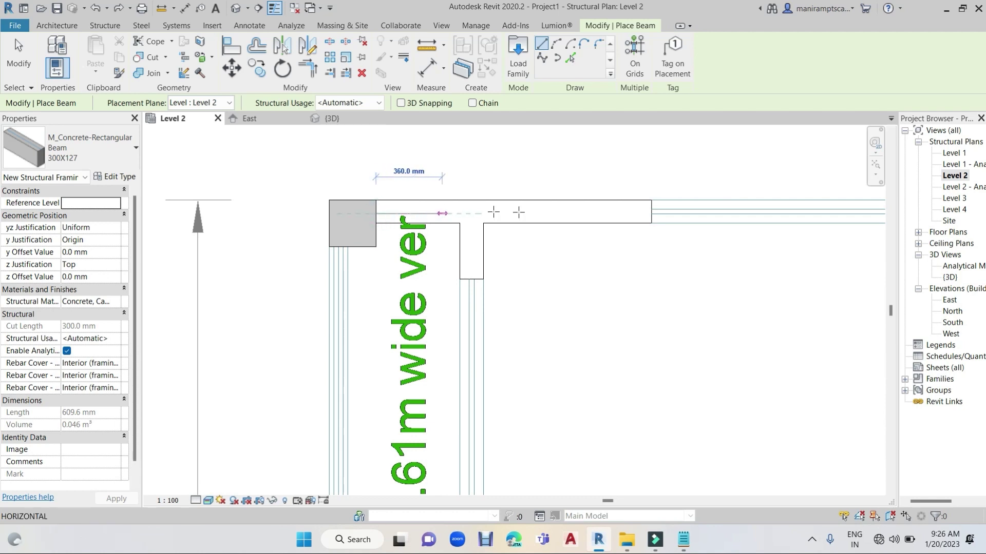
click(651, 213)
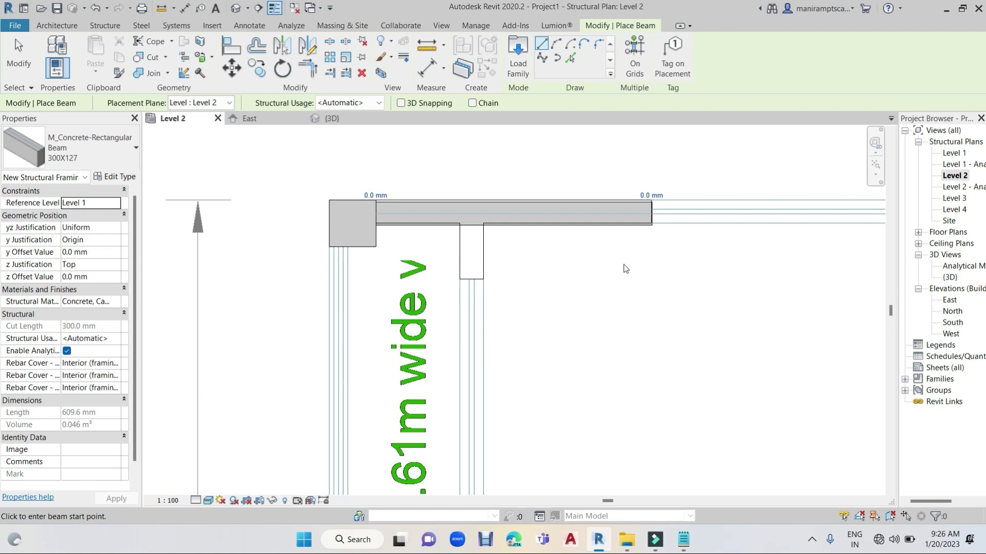
scroll(531, 183, up, 1)
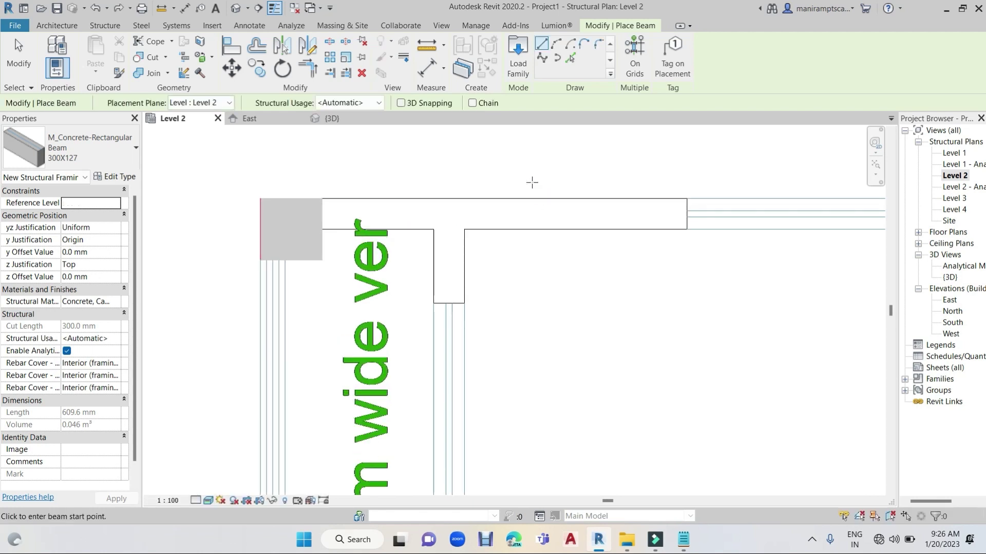
scroll(532, 182, up, 1)
key(Escape)
key(Escape)
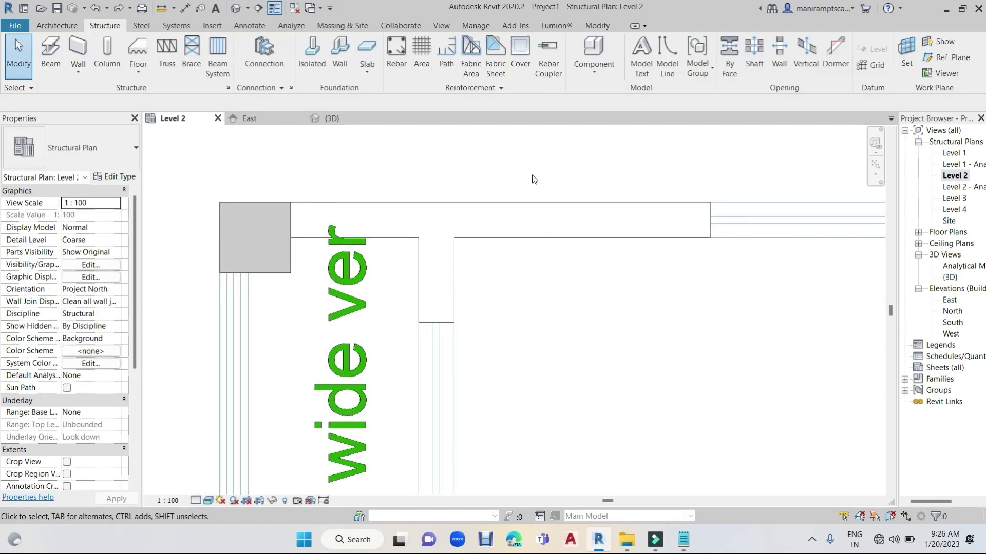
Step: Restart the Beam tool and pan the plan to show the whole BED room
click(51, 52)
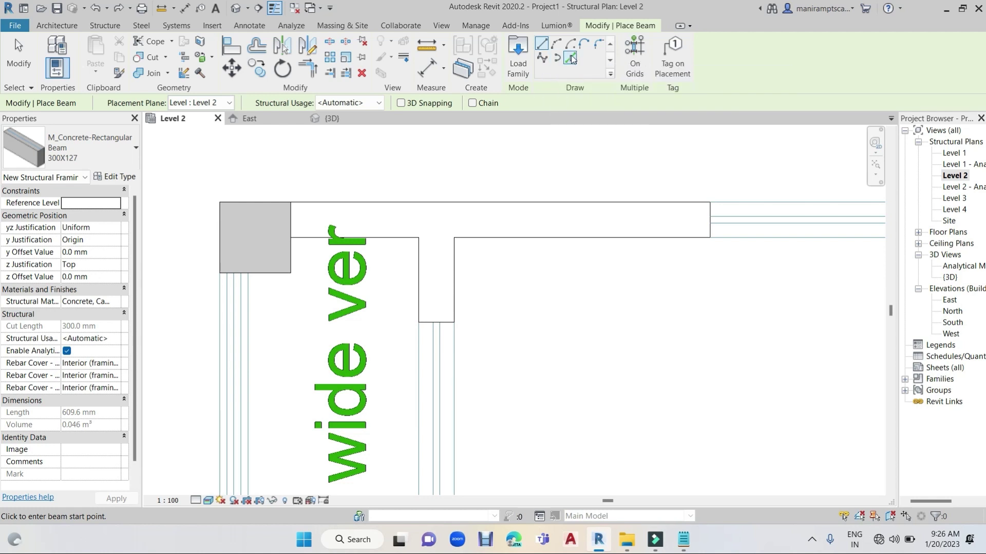
scroll(709, 221, up, 2)
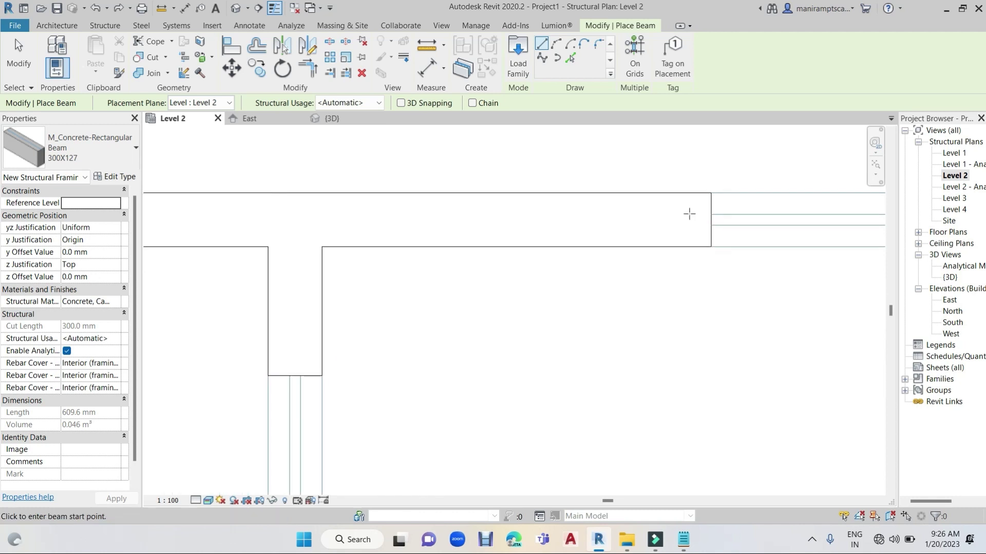
scroll(677, 214, down, 2)
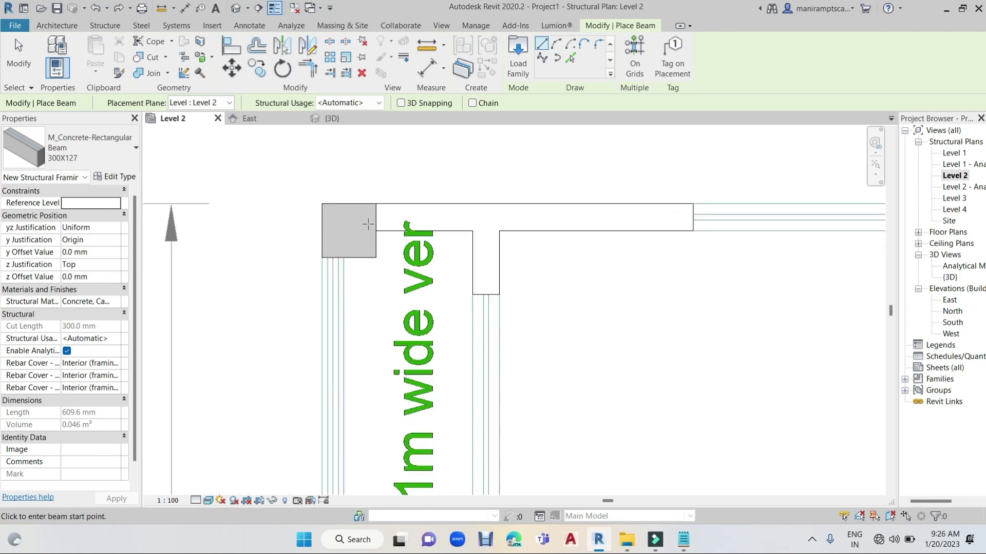
scroll(376, 223, down, 2)
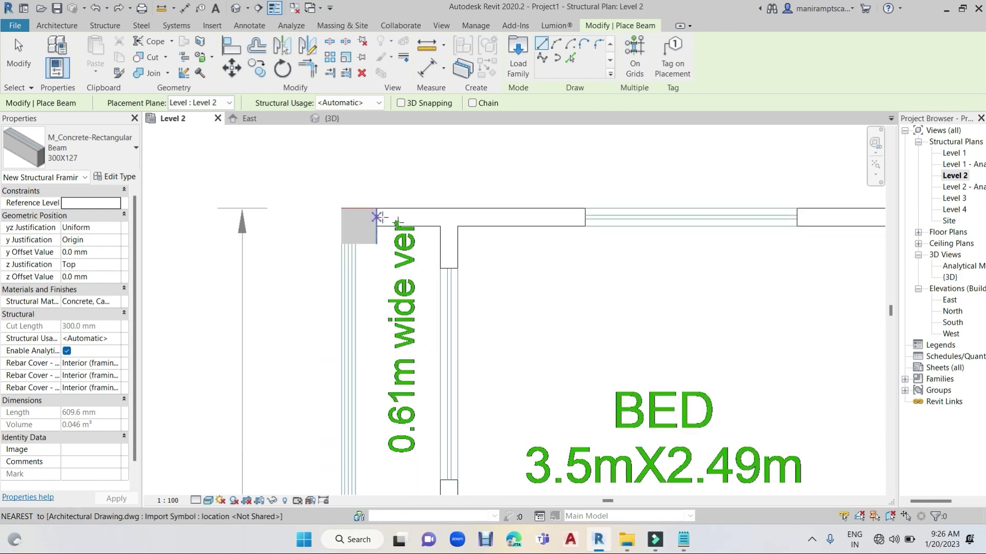
scroll(530, 264, down, 2)
middle_drag(531, 264, 521, 242)
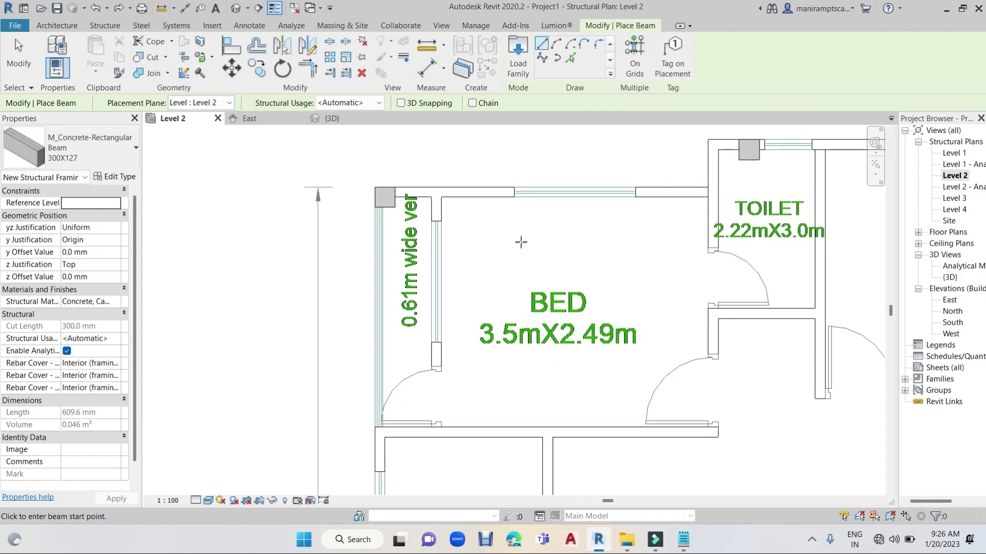
scroll(516, 258, down, 2)
scroll(454, 277, down, 1)
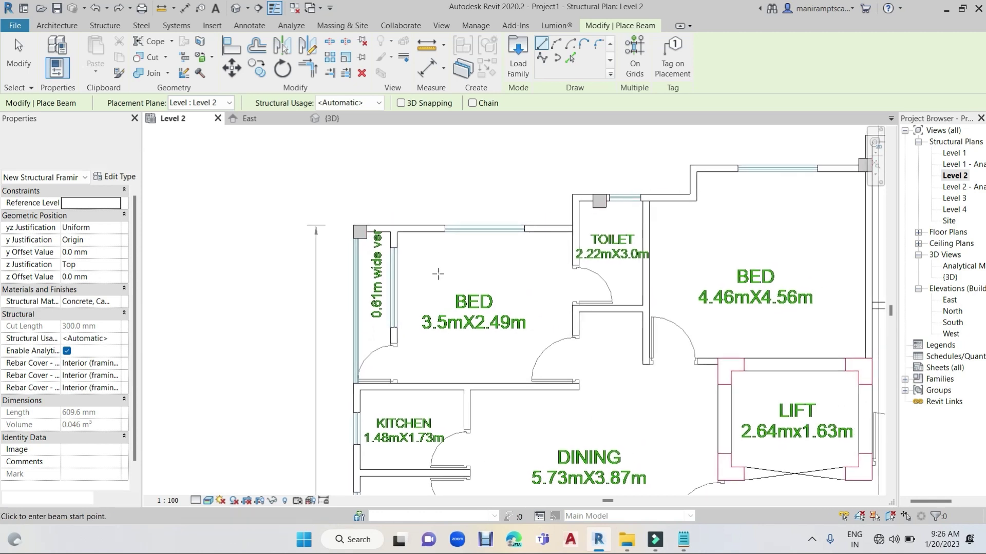
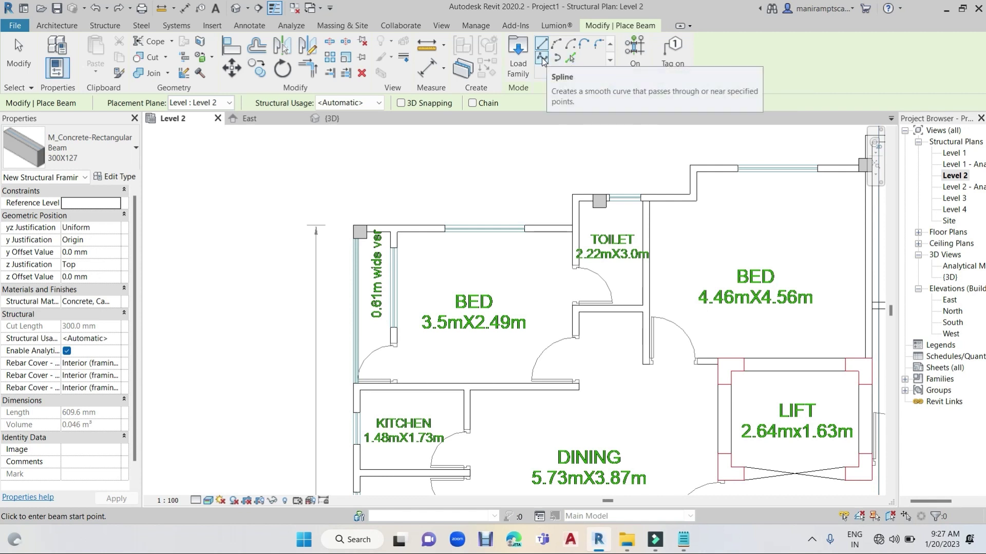
Step: Place a 4318 mm concrete beam by picking the BED–kitchen wall line
click(569, 58)
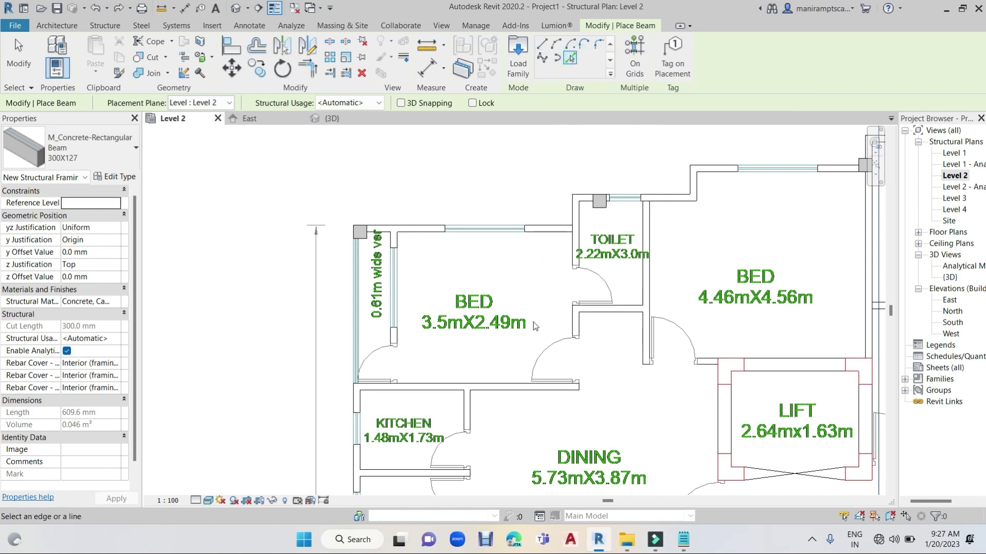
click(461, 388)
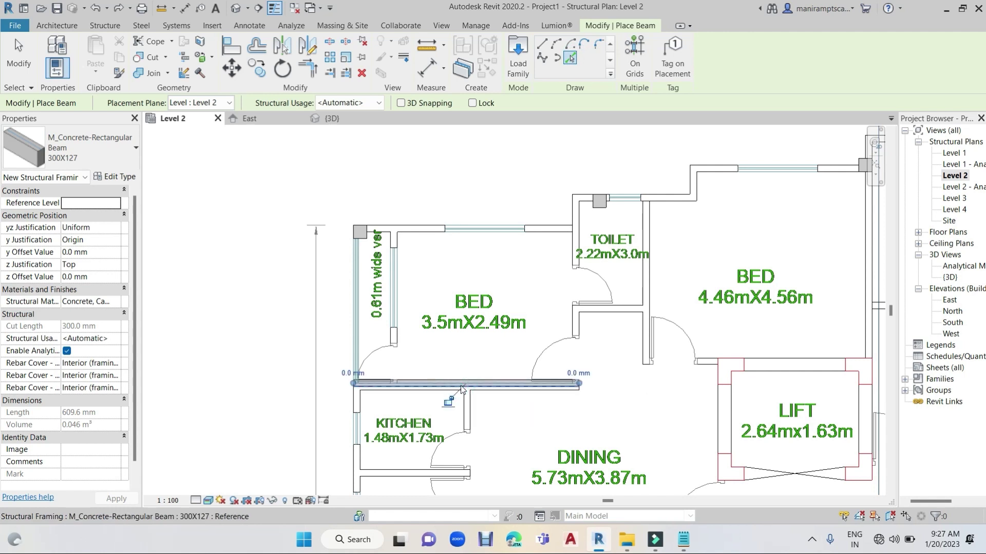
scroll(583, 403, up, 2)
scroll(583, 397, up, 3)
scroll(585, 393, up, 2)
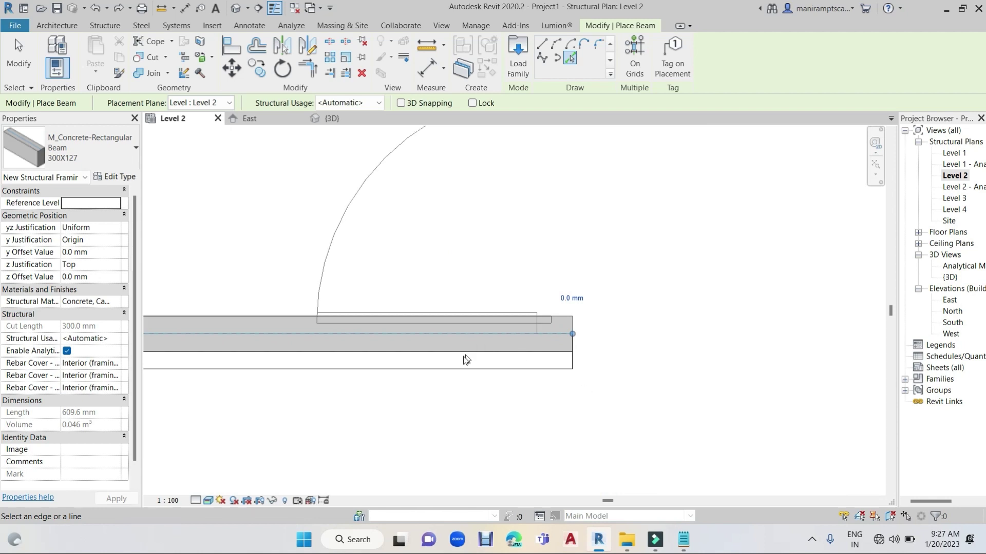
key(Escape)
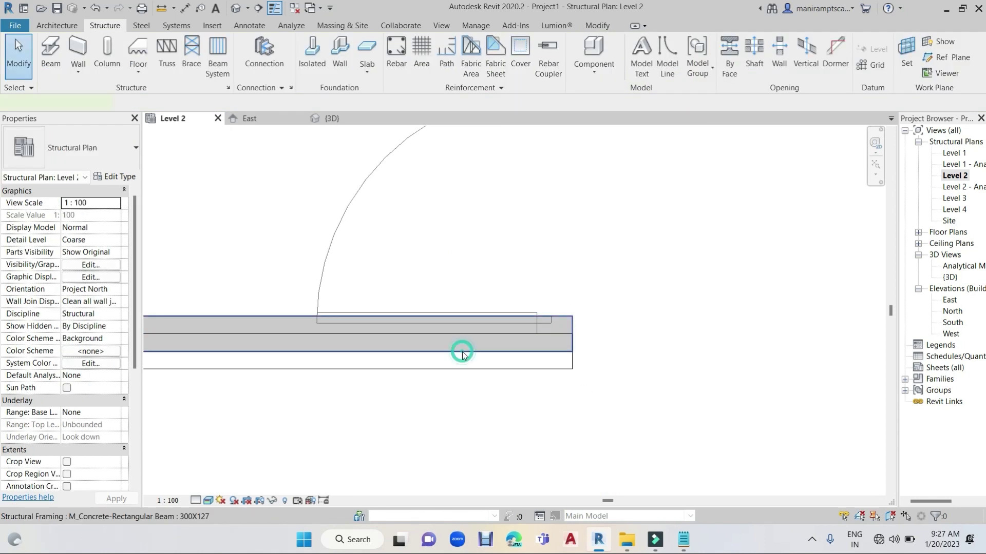
Step: Nudge the new beam slightly down onto the wall, then deselect it
click(462, 354)
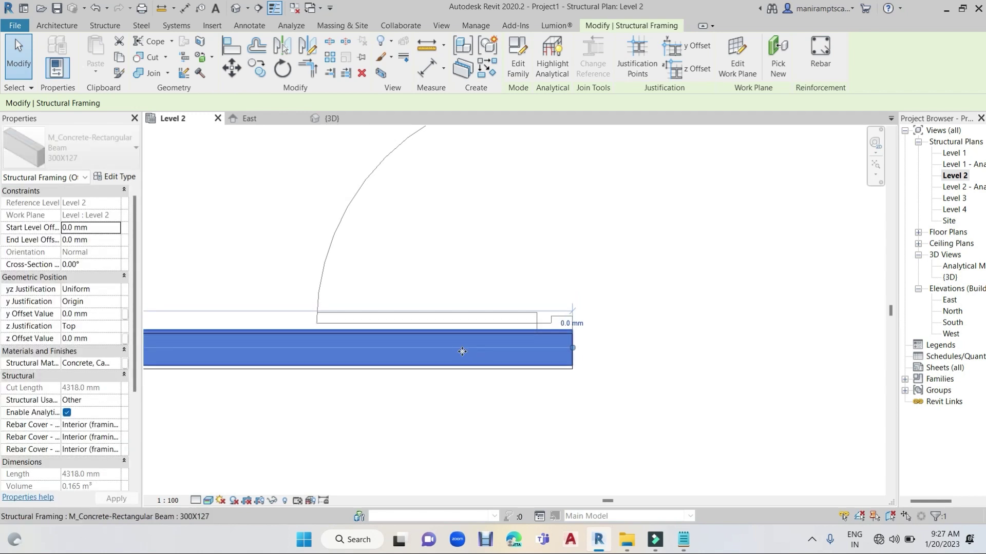
key(Down)
scroll(481, 355, down, 2)
scroll(726, 330, down, 2)
scroll(744, 315, down, 1)
scroll(745, 320, down, 1)
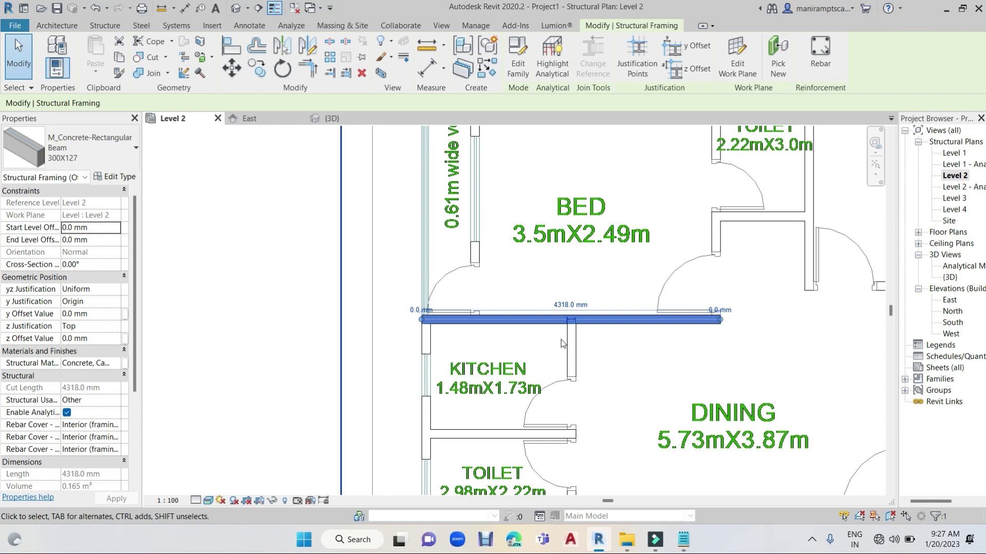
scroll(529, 352, up, 1)
scroll(531, 349, up, 1)
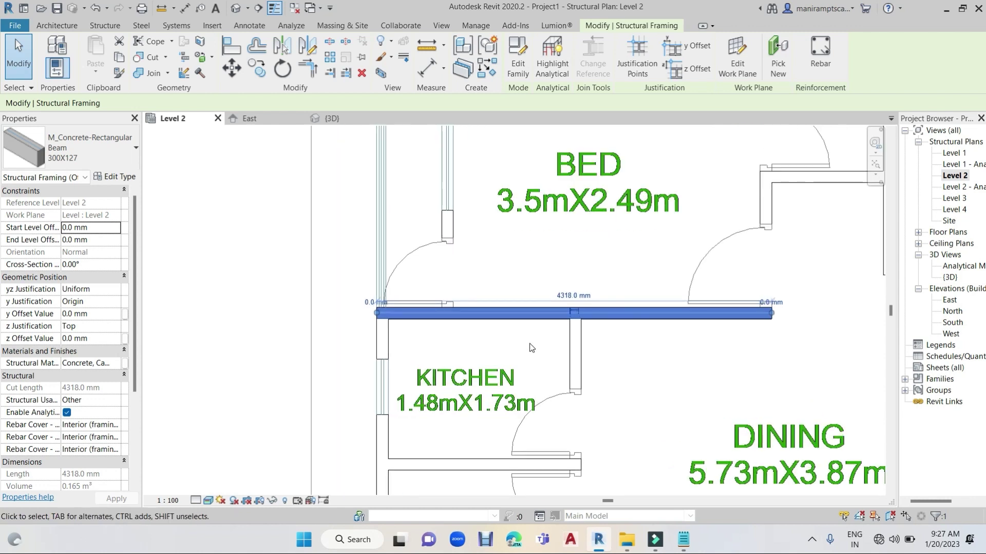
scroll(519, 339, down, 1)
scroll(519, 339, down, 1)
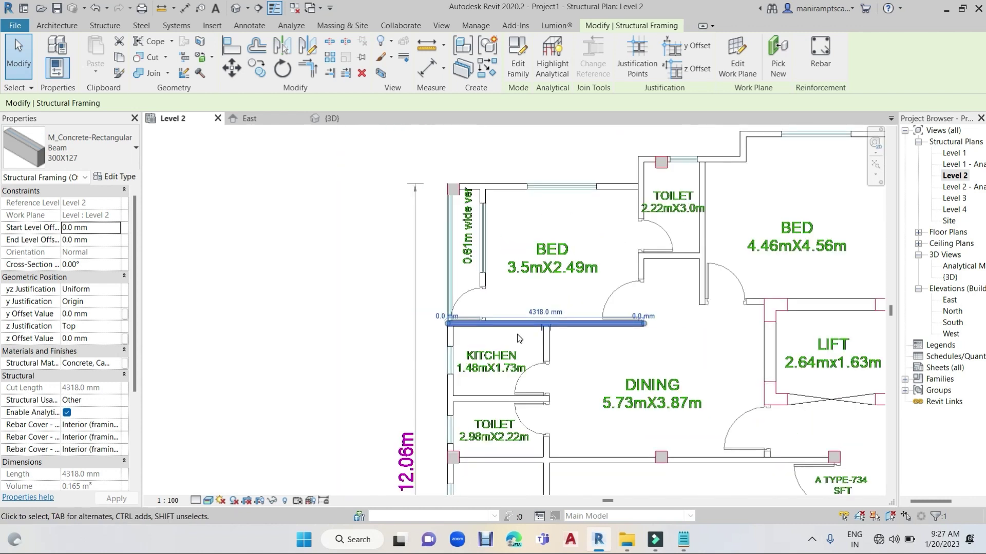
scroll(519, 338, down, 2)
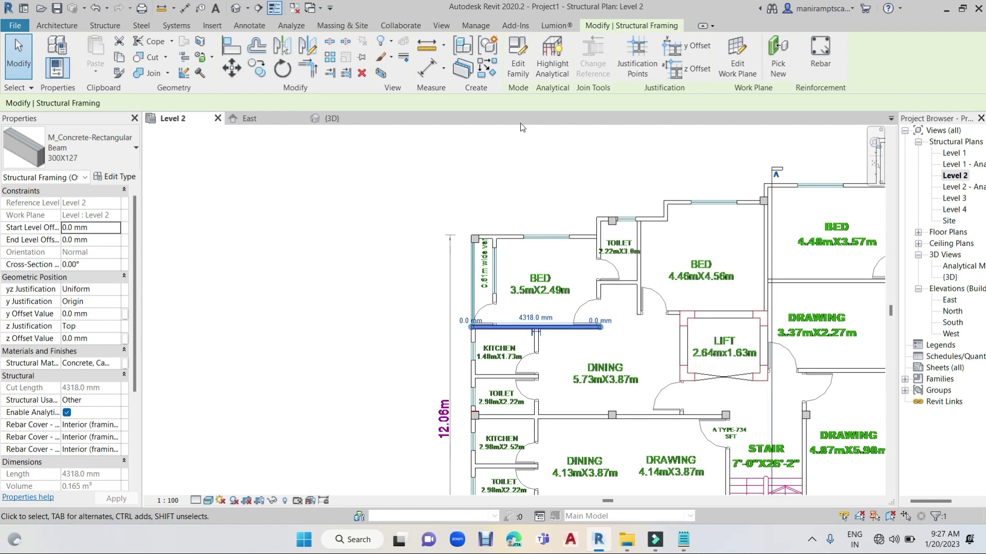
click(501, 135)
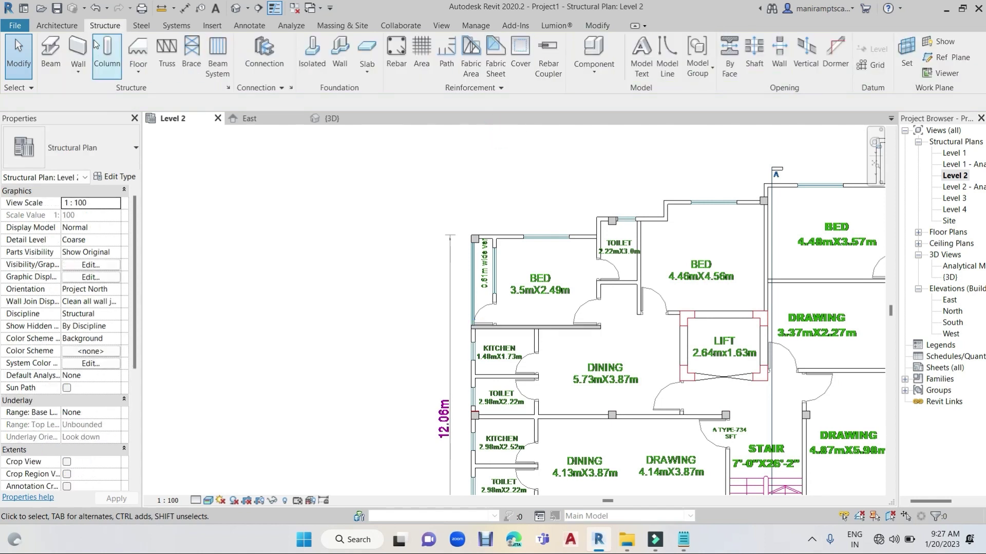
Step: Draw a concrete beam along the toilet's top wall from the column corner
click(50, 51)
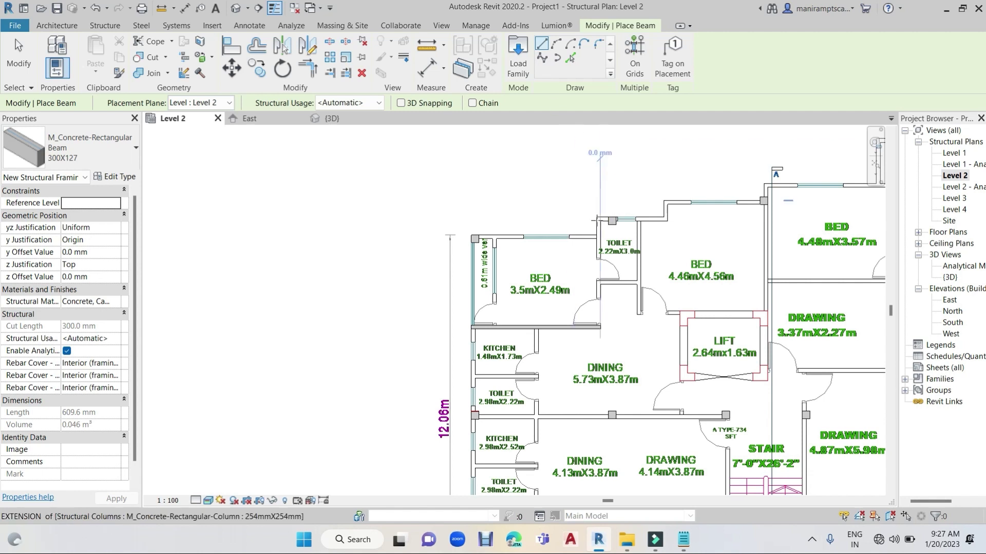
scroll(619, 220, up, 5)
scroll(619, 219, up, 2)
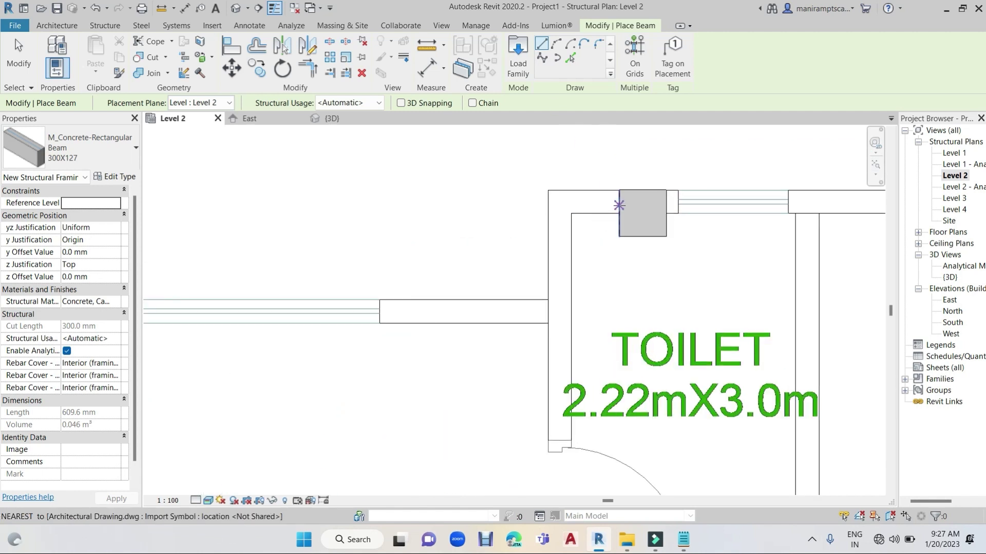
click(618, 198)
click(559, 204)
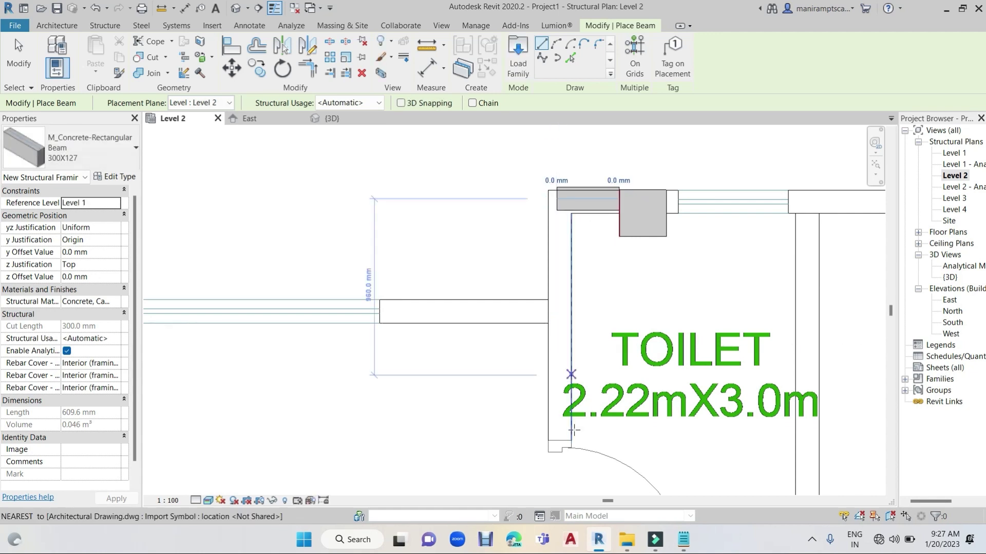
Step: Draw a beam along the toilet's left wall and trim it to a corner with the top beam
click(558, 440)
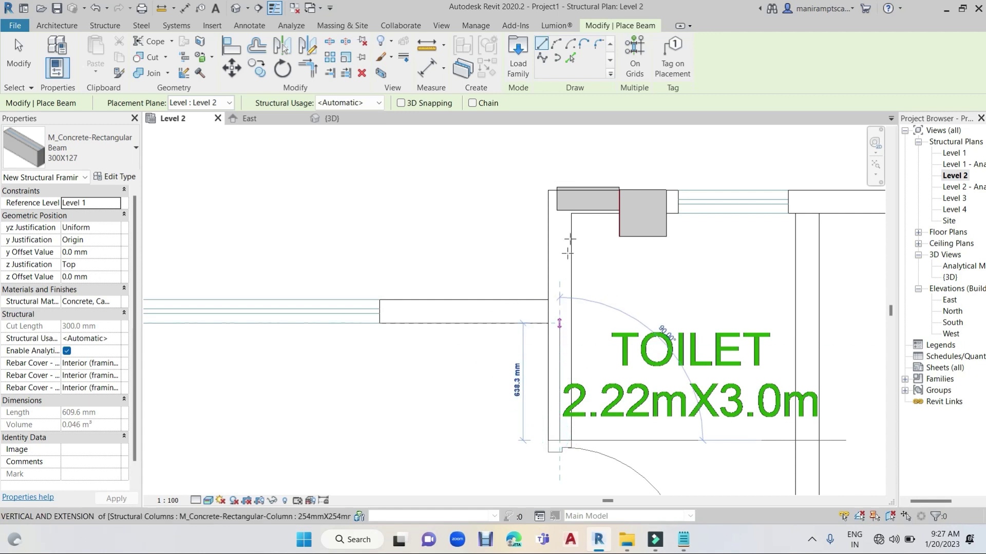
click(560, 212)
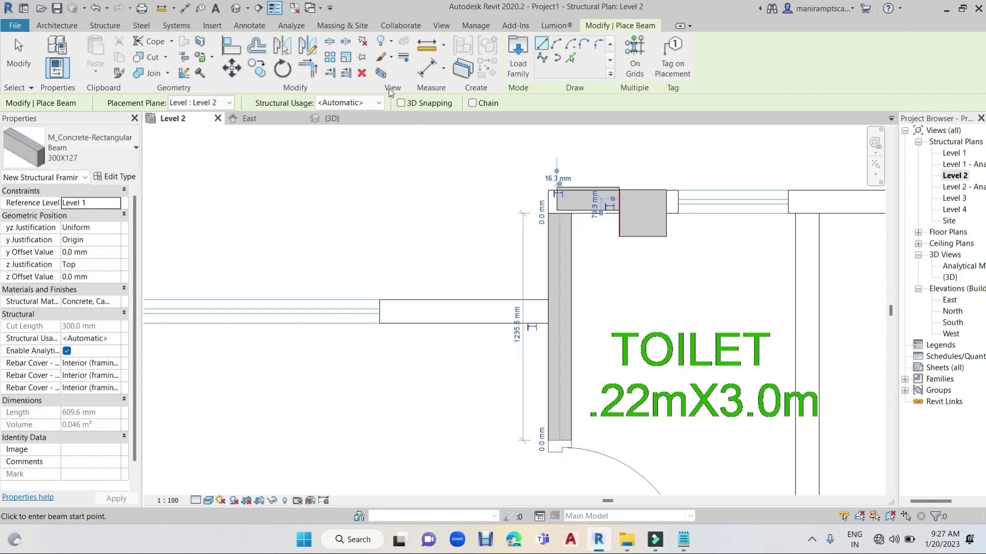
click(303, 70)
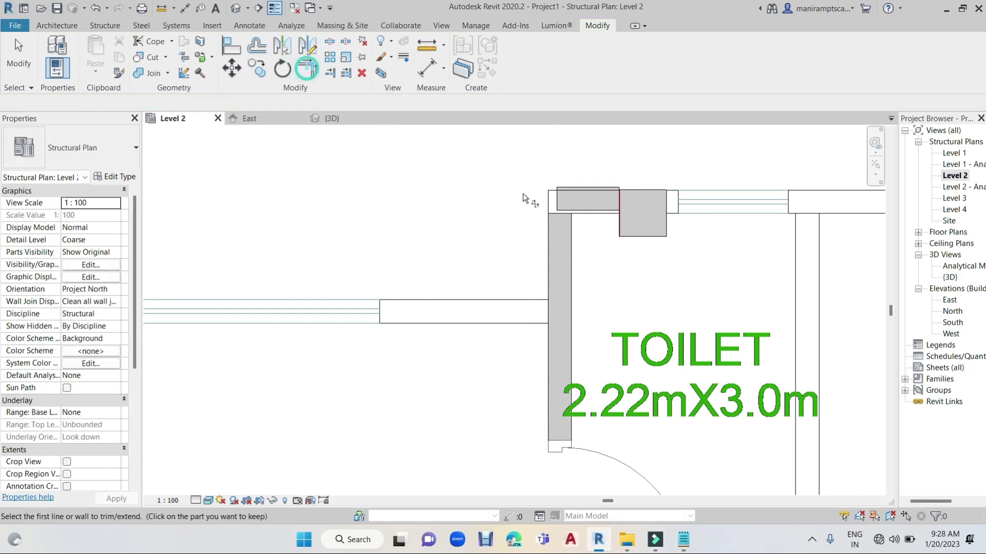
click(586, 209)
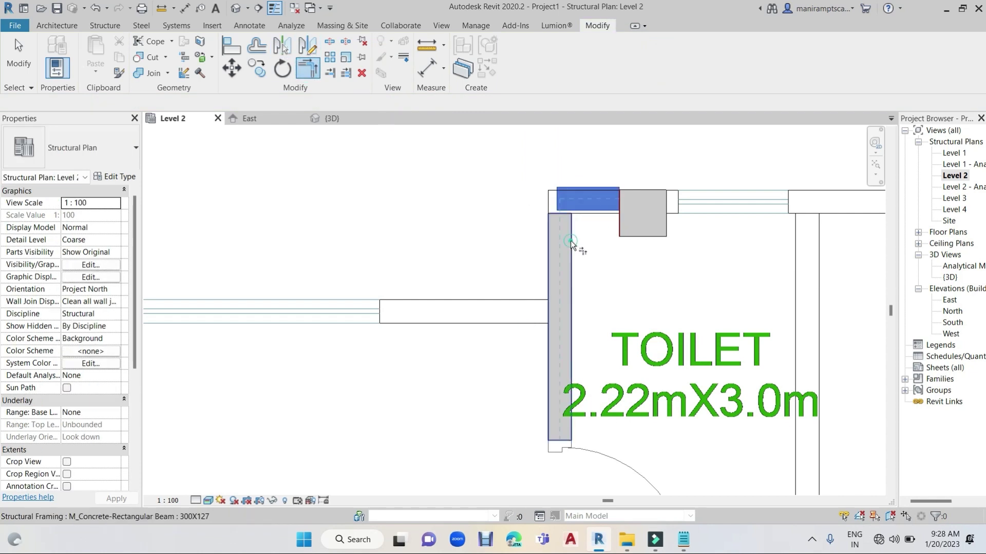
click(571, 241)
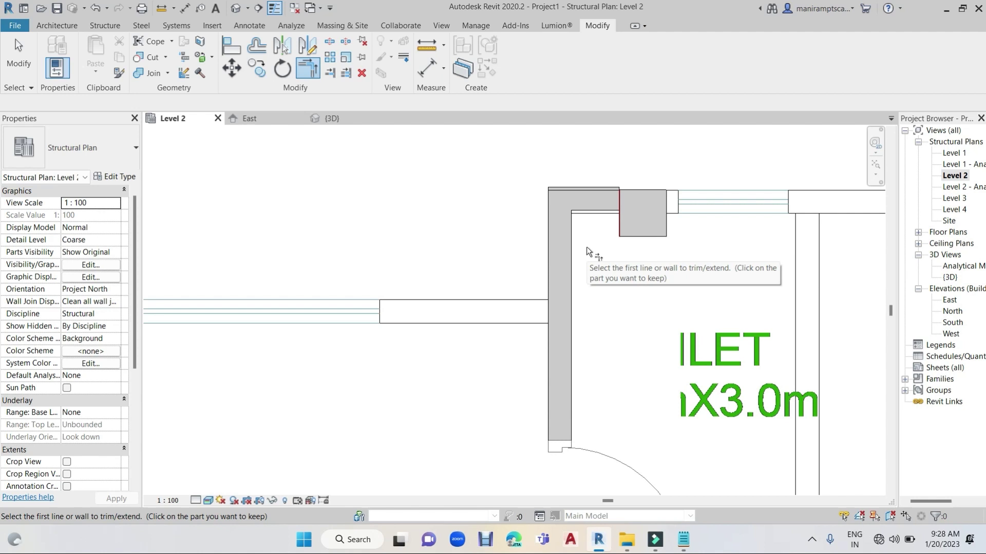
Step: Align the toilet's top beam edge flush with the wall face
click(231, 47)
scroll(599, 213, up, 5)
click(597, 209)
click(599, 203)
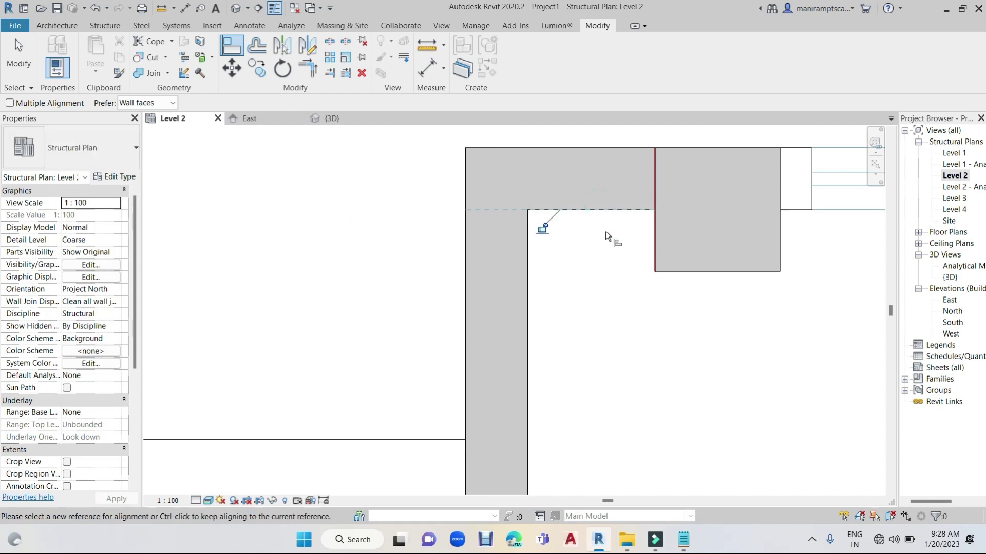
scroll(605, 231, down, 2)
scroll(626, 272, down, 1)
scroll(627, 272, down, 1)
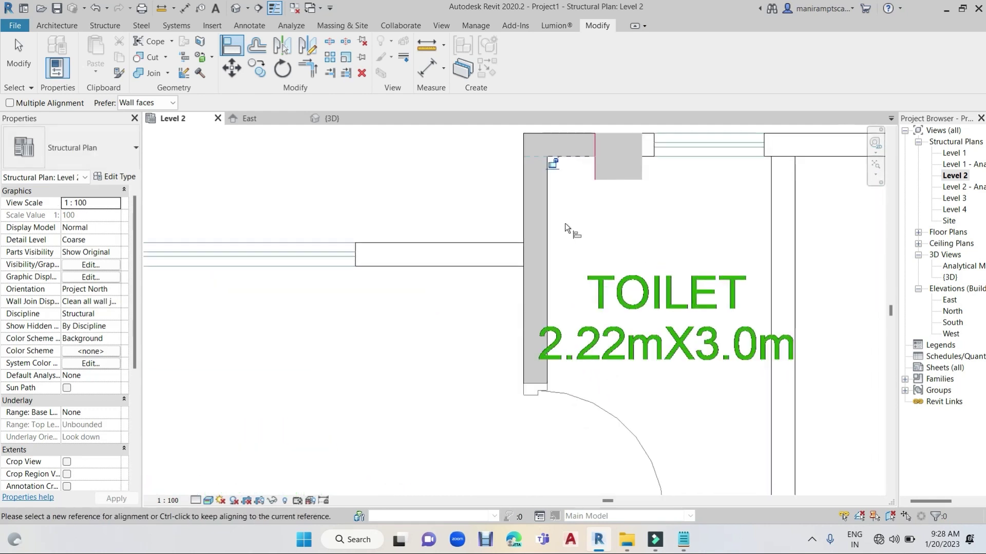
scroll(565, 226, up, 1)
middle_drag(565, 226, 439, 292)
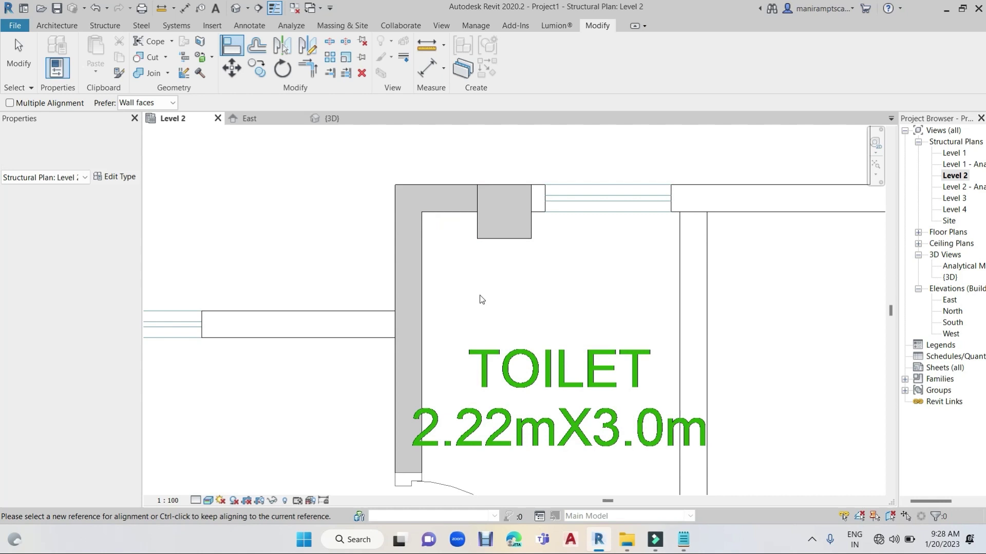
key(Escape)
Step: Zoom out and pan to show the BED and TOILET rooms on the floor plan
scroll(480, 300, down, 1)
scroll(480, 302, down, 1)
scroll(452, 262, down, 1)
scroll(422, 222, down, 1)
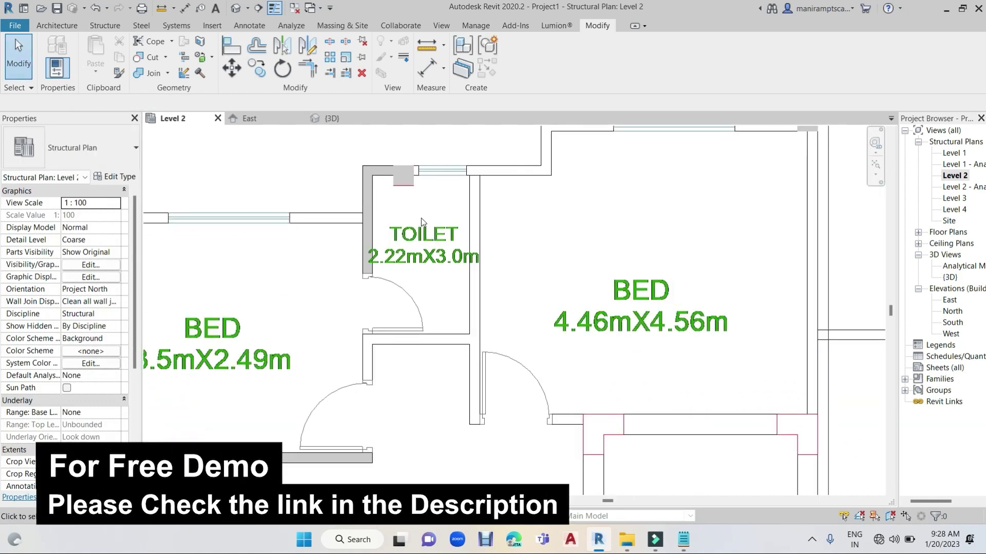
scroll(421, 218, down, 3)
middle_drag(421, 217, 531, 221)
scroll(377, 244, up, 2)
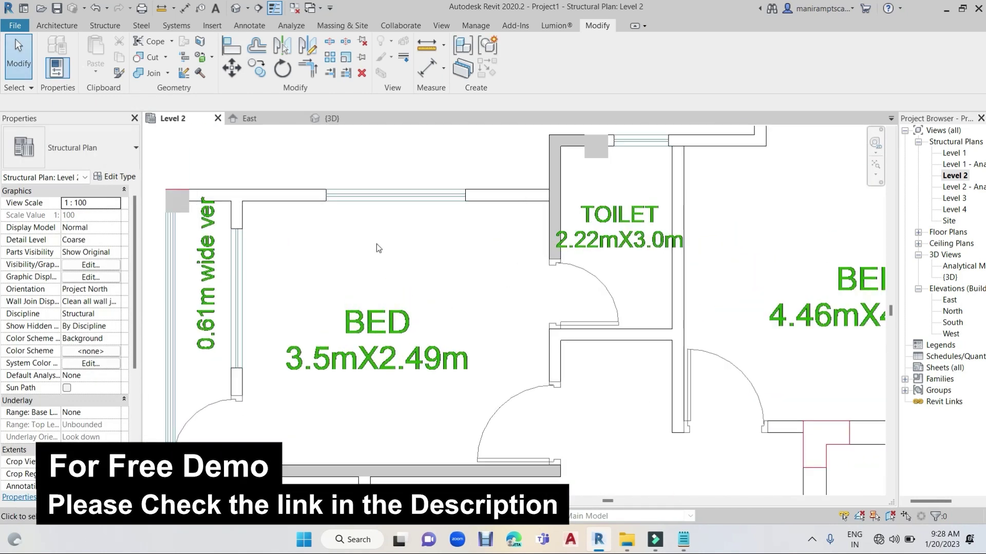
middle_drag(377, 247, 448, 253)
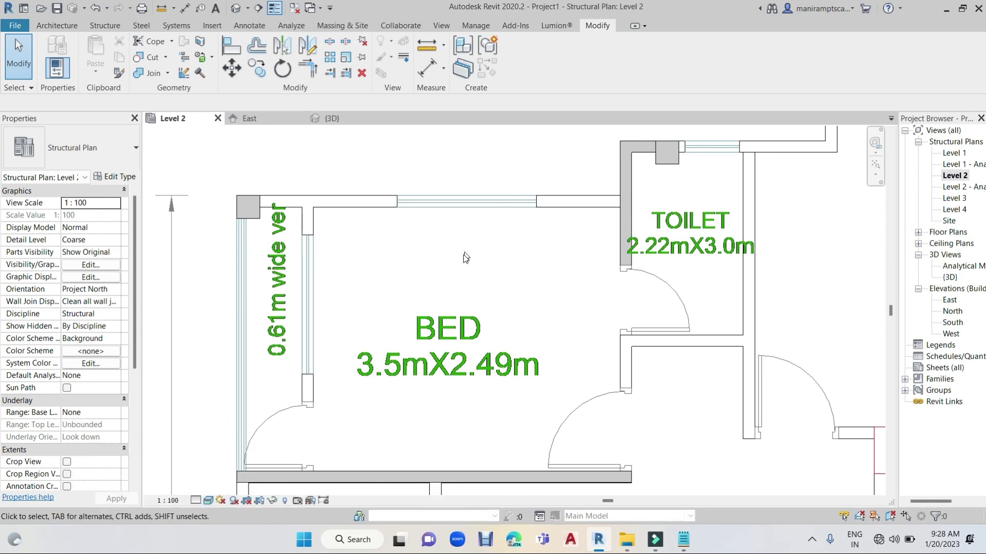
scroll(446, 255, down, 3)
scroll(448, 211, down, 2)
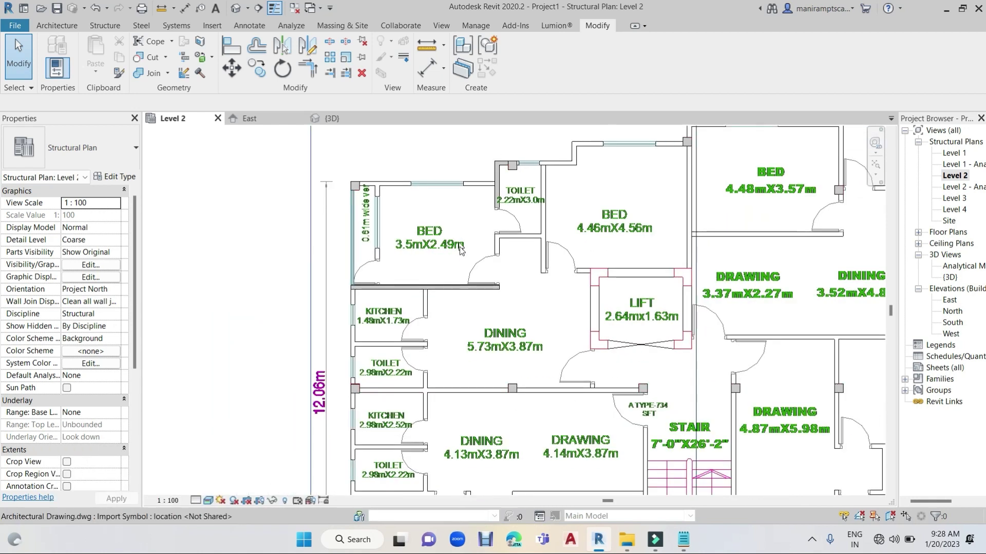
scroll(494, 307, up, 1)
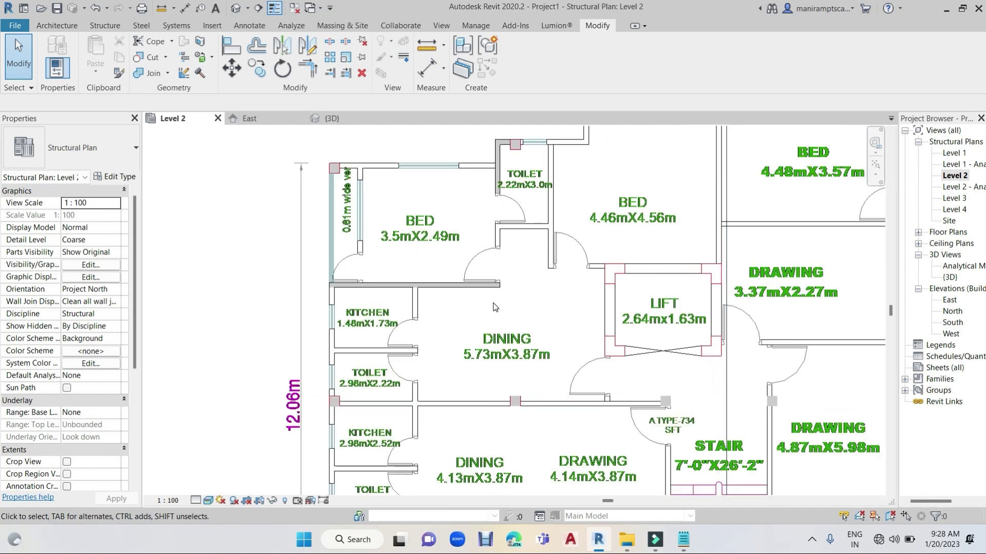
Step: Draw a 3000 mm concrete beam from the toilet corner column down the toilet–bedroom wall
click(99, 27)
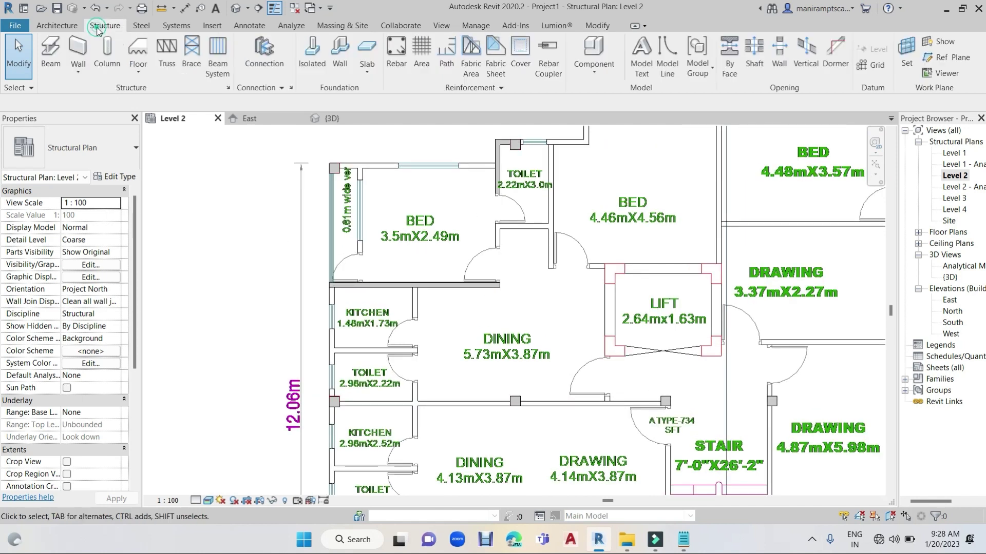
click(56, 59)
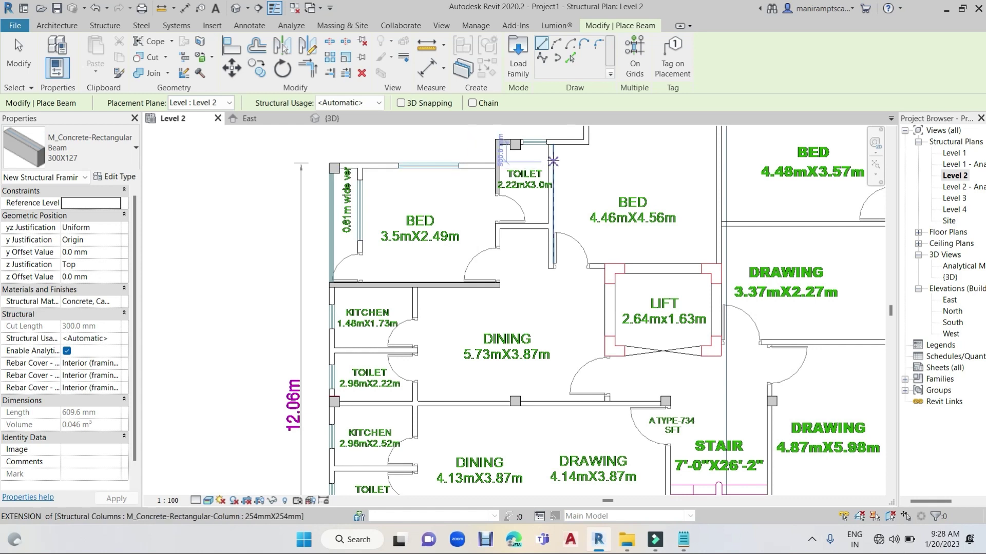
scroll(554, 172, up, 1)
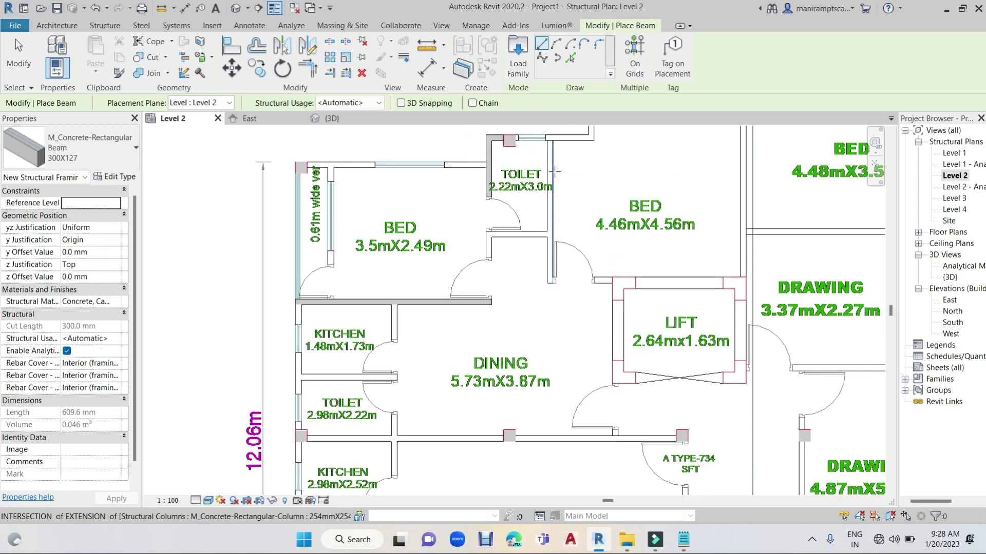
scroll(555, 172, up, 1)
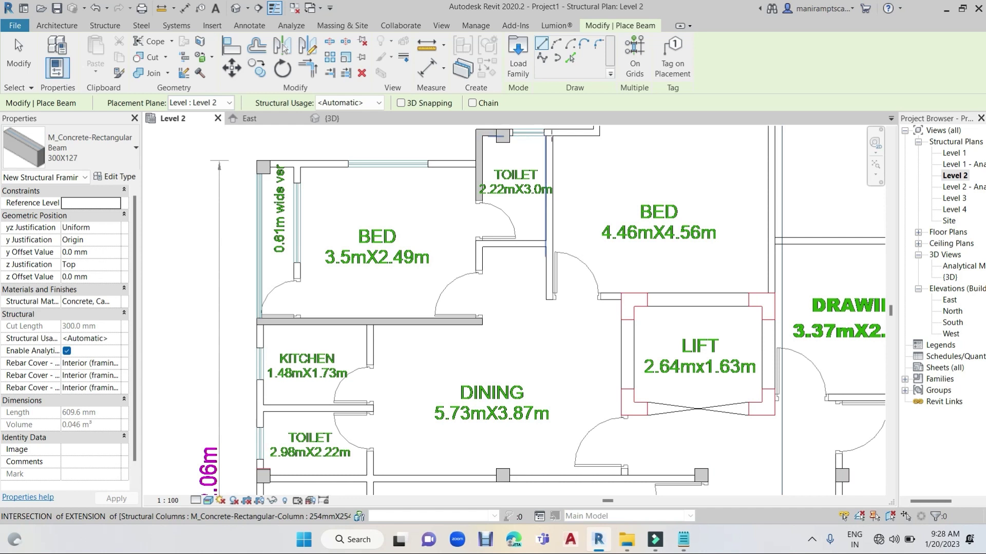
scroll(549, 136, up, 1)
scroll(548, 136, up, 1)
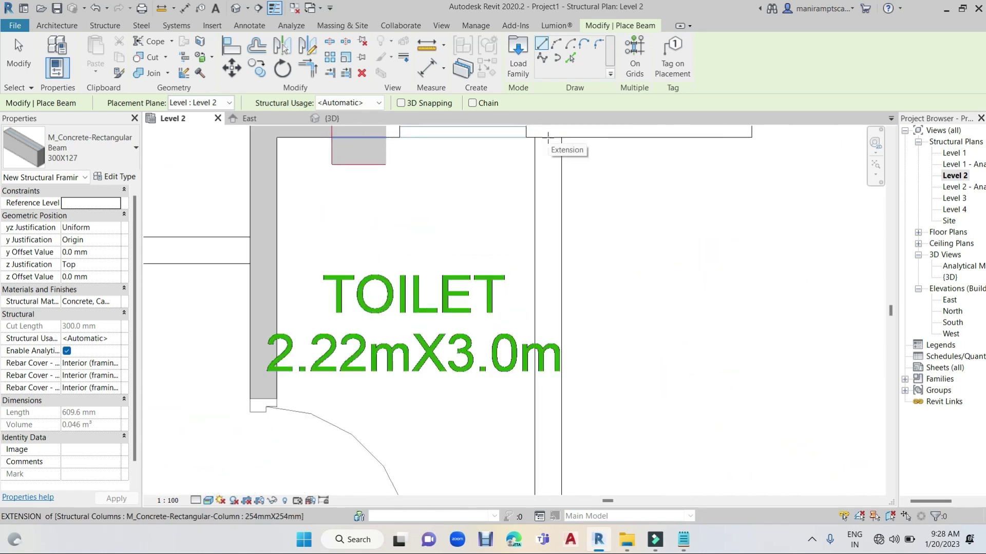
click(547, 137)
scroll(548, 247, down, 2)
scroll(547, 308, down, 1)
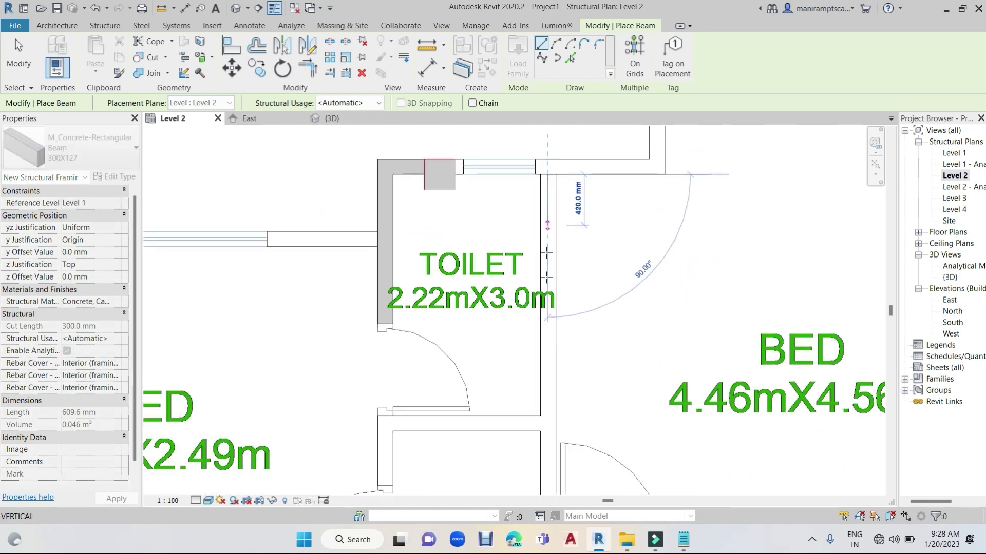
scroll(547, 354, down, 1)
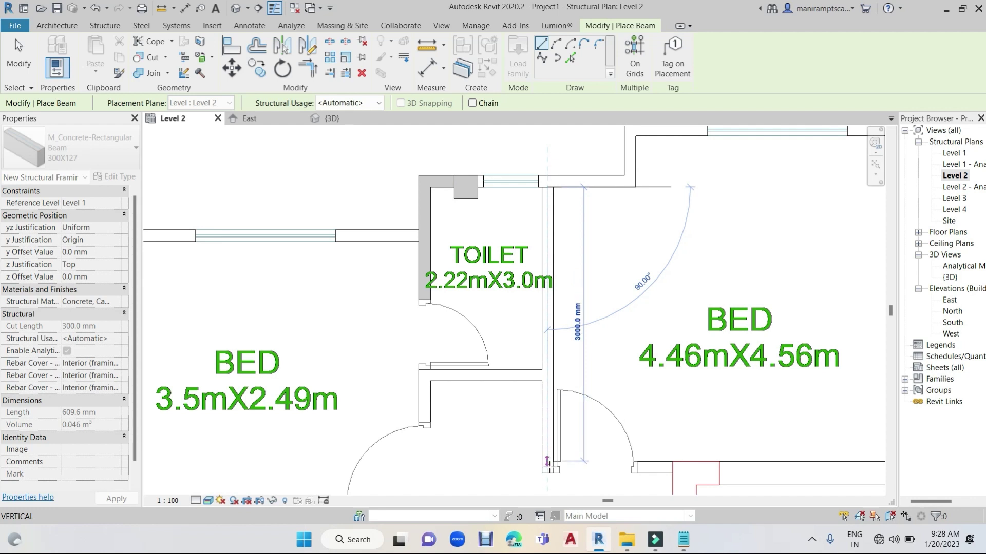
click(547, 469)
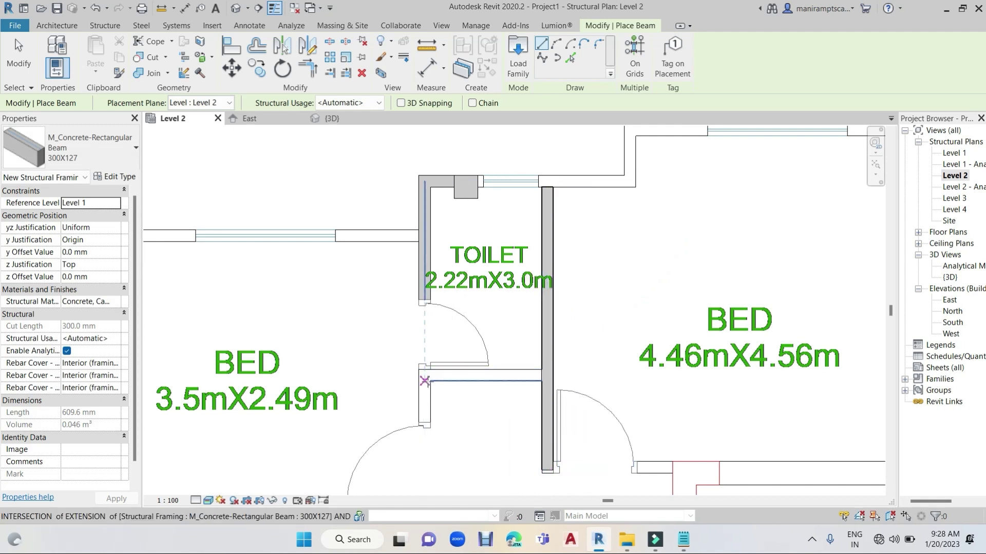
scroll(429, 393, up, 2)
scroll(421, 411, up, 2)
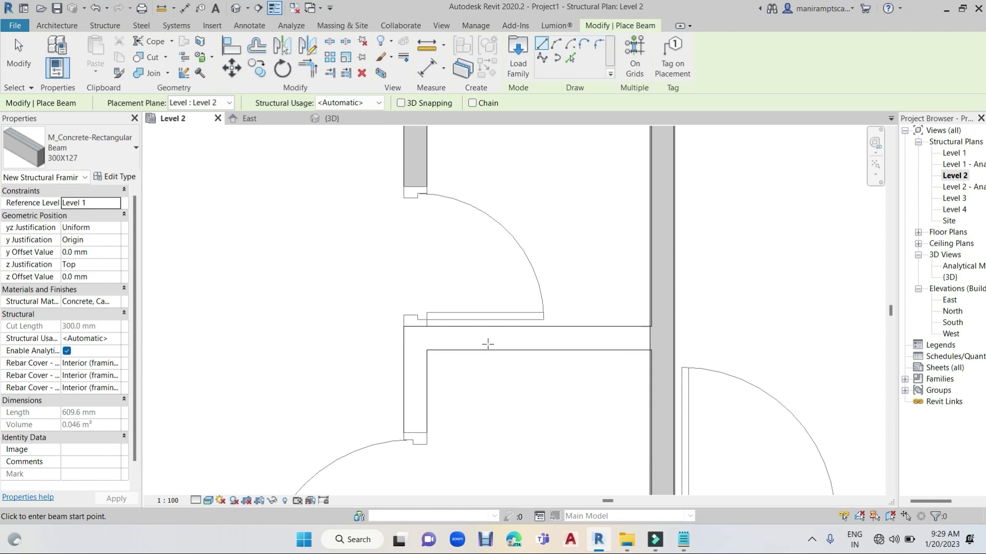
scroll(488, 344, down, 1)
scroll(493, 333, down, 1)
scroll(498, 324, down, 1)
scroll(506, 308, down, 1)
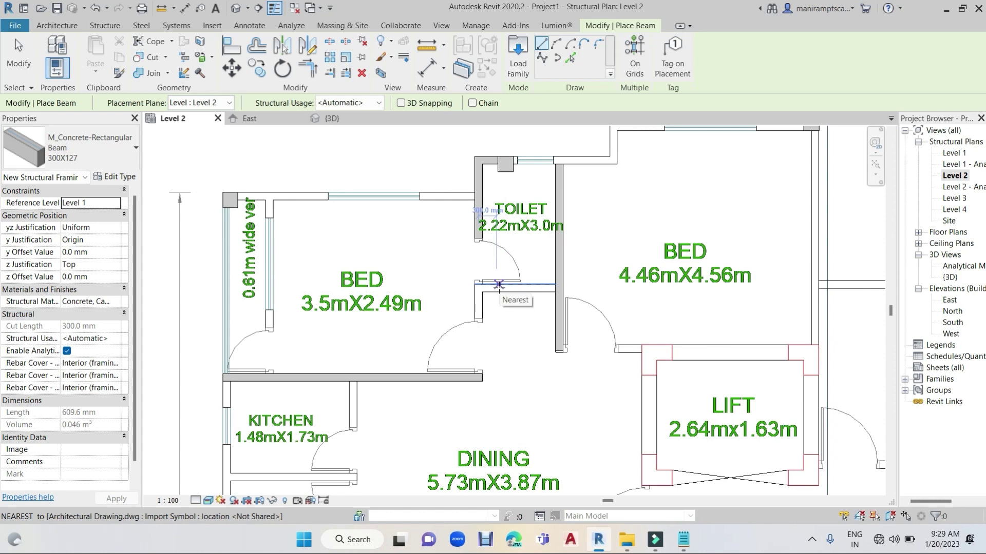
Step: Draw a concrete beam along the bedroom's top wall from the top-left column to the toilet wall
scroll(491, 318, down, 1)
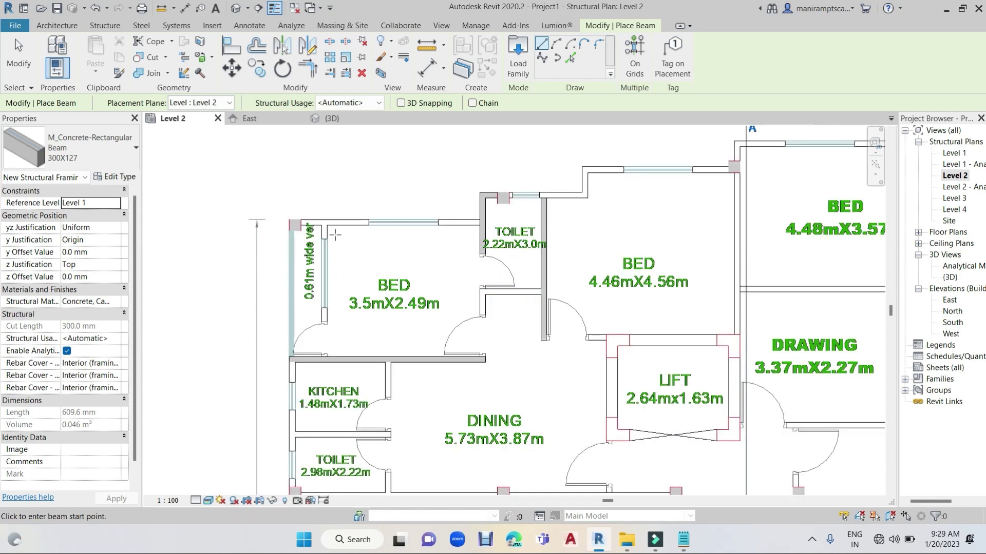
scroll(308, 231, up, 1)
scroll(287, 218, up, 2)
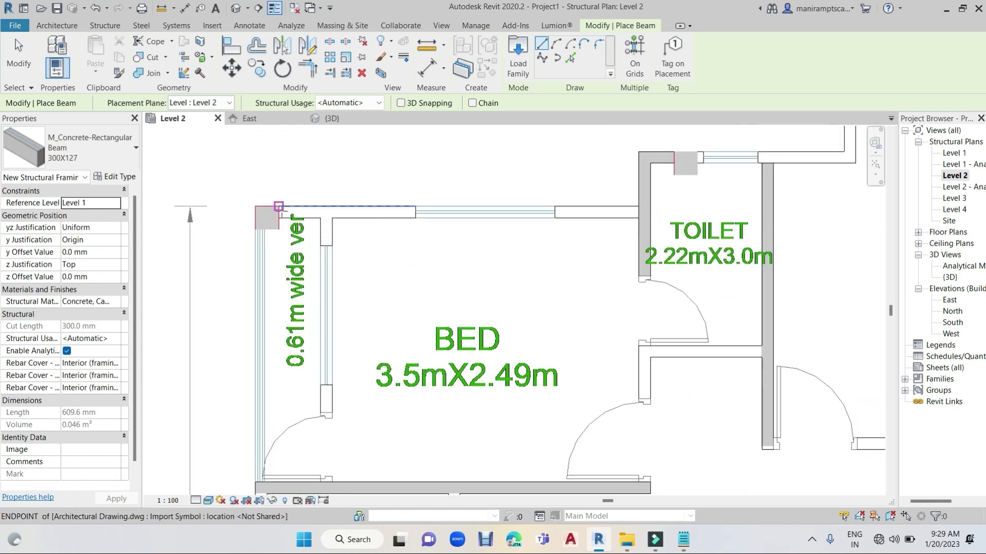
scroll(286, 218, up, 2)
scroll(280, 219, up, 2)
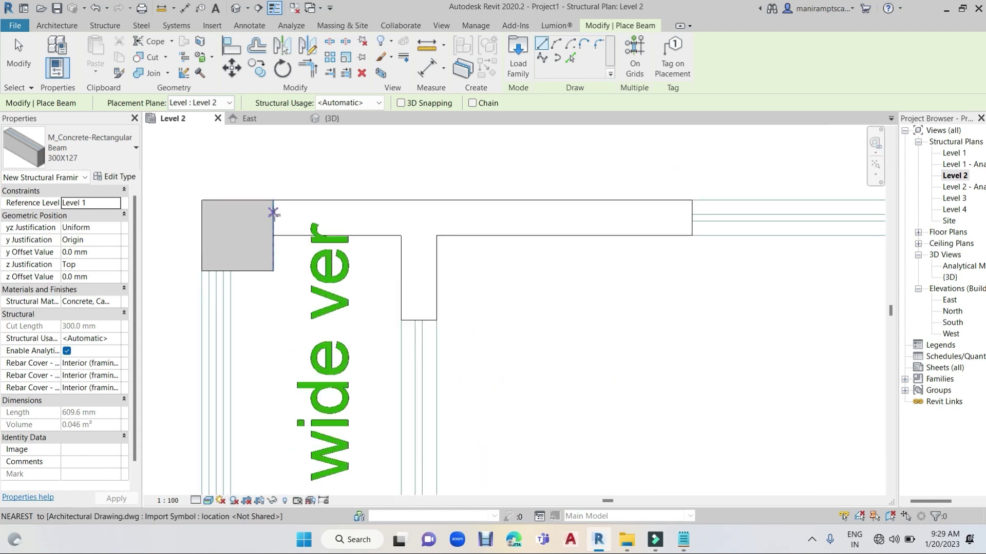
click(273, 216)
scroll(447, 210, down, 2)
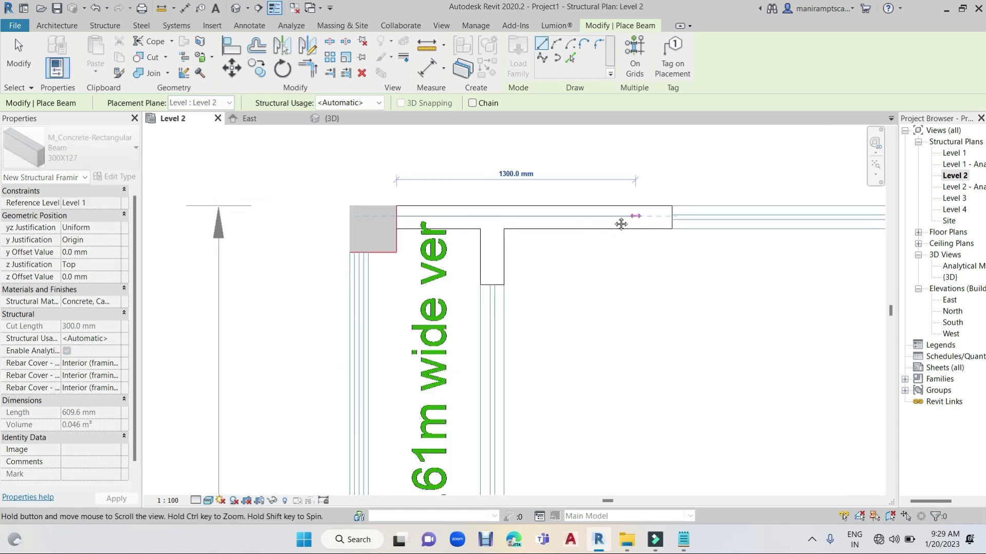
middle_drag(623, 220, 395, 222)
scroll(662, 223, down, 2)
middle_drag(745, 228, 539, 231)
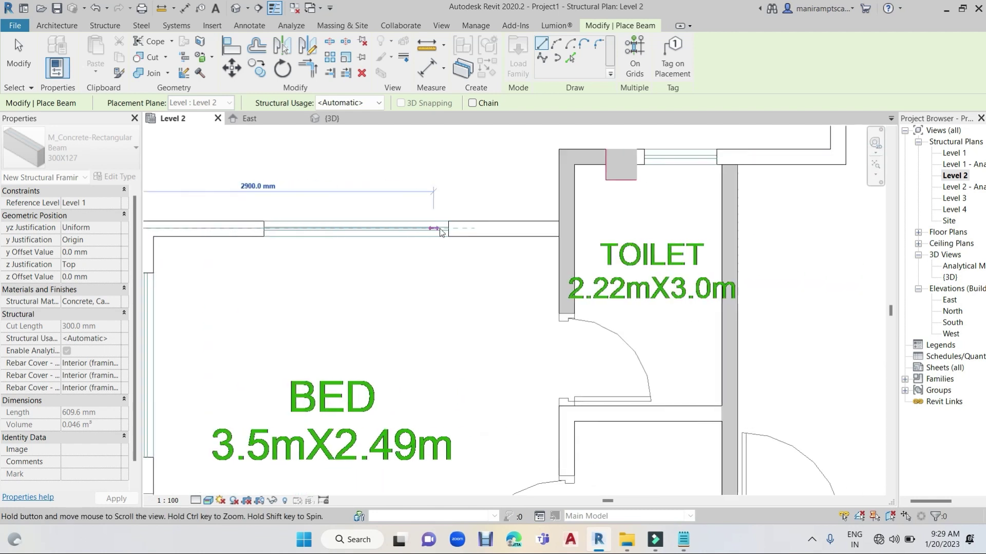
click(561, 229)
scroll(502, 249, down, 2)
middle_drag(488, 288, 483, 188)
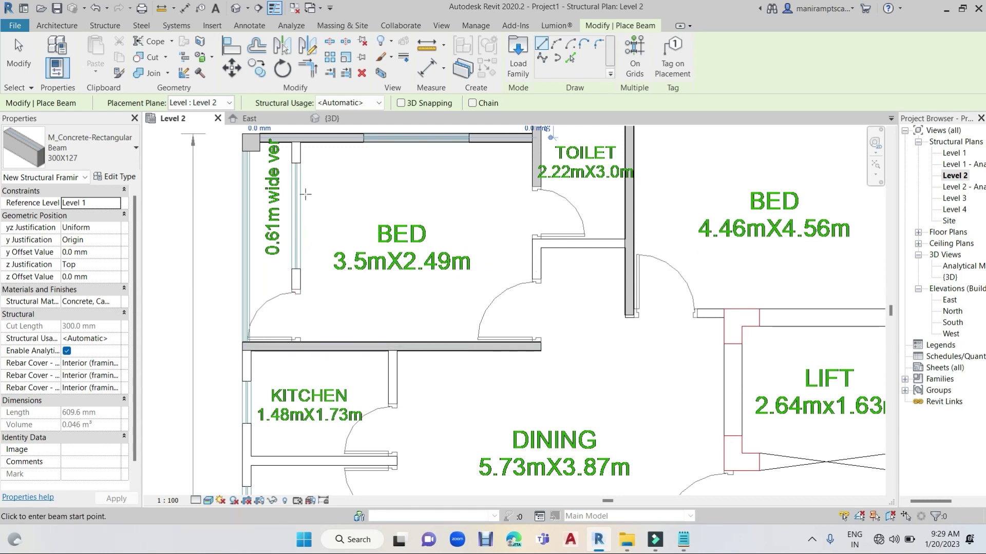
Step: Draw a concrete beam down the bedroom's left wall from top wall to bottom wall
scroll(301, 139, up, 2)
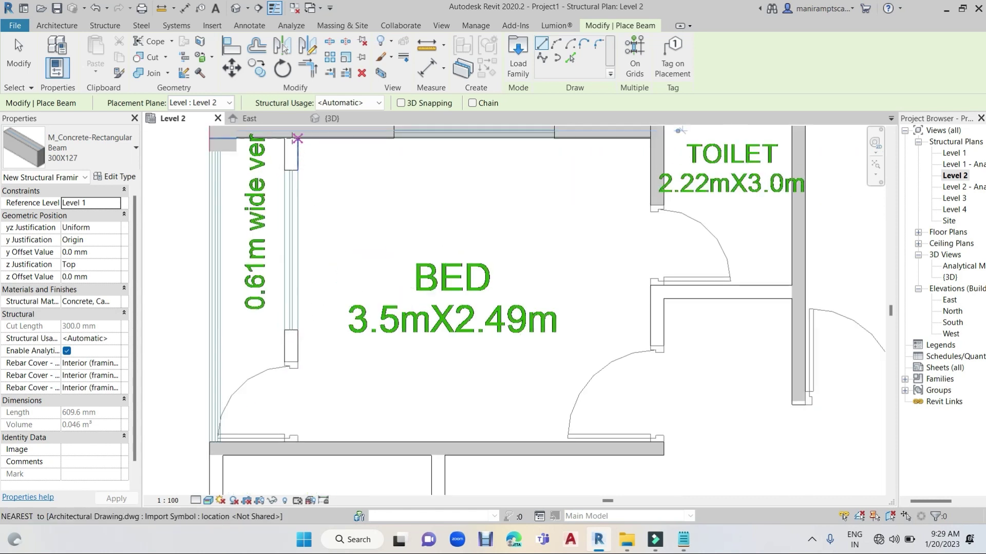
click(291, 138)
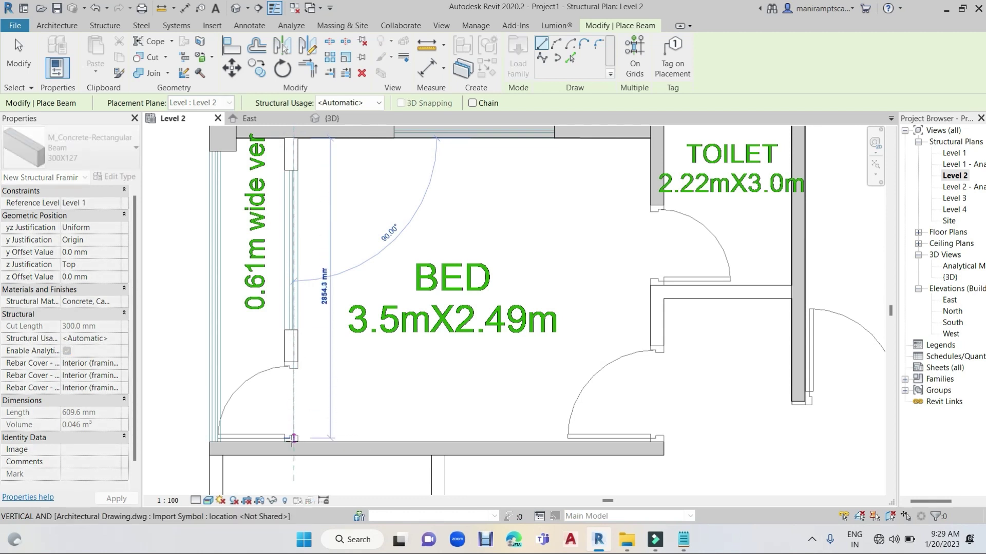
click(293, 439)
scroll(369, 398, down, 3)
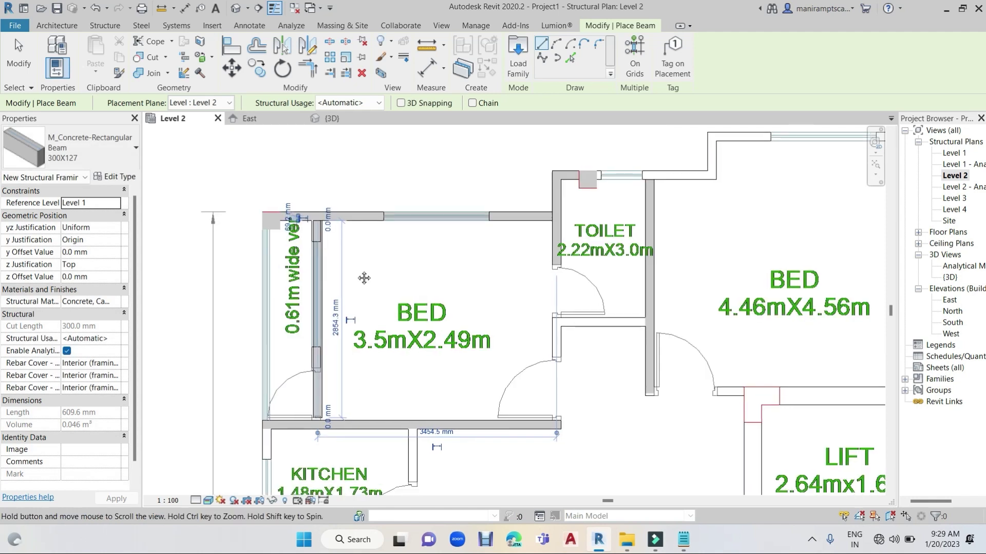
middle_drag(369, 399, 366, 247)
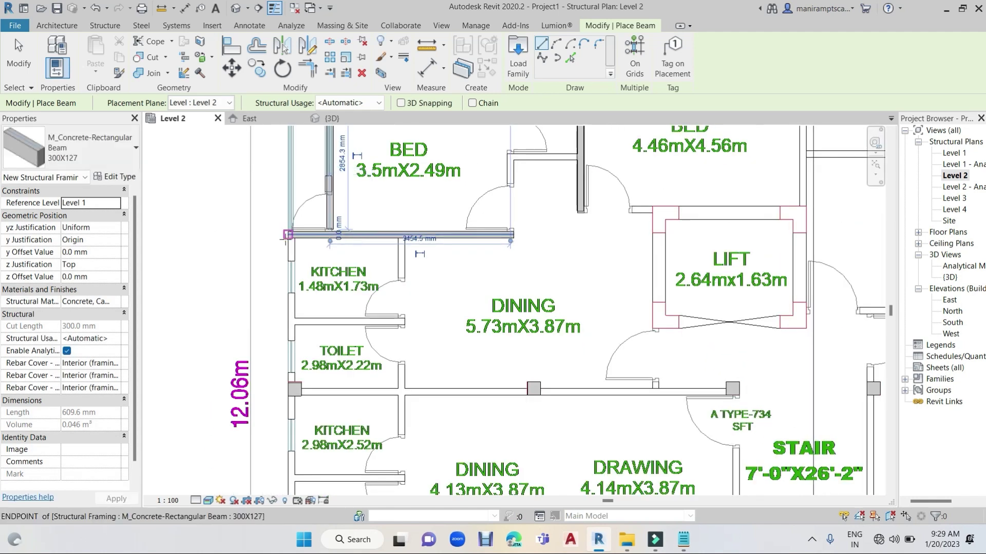
scroll(301, 252, down, 3)
mouse_move(301, 253)
middle_down()
mouse_move(278, 313)
mouse_move(287, 268)
middle_up()
scroll(242, 233, up, 1)
scroll(242, 234, up, 4)
scroll(242, 233, up, 2)
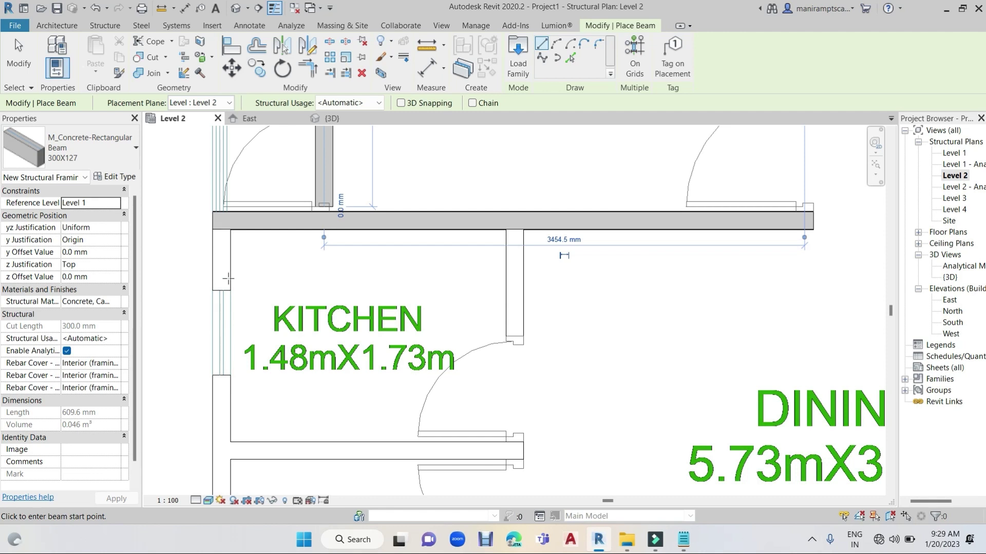
scroll(228, 279, down, 2)
scroll(228, 278, down, 2)
Step: Pan and zoom across the lower plan to view the bedrooms, toilets and kitchen
middle_drag(278, 343, 283, 224)
scroll(267, 257, down, 1)
scroll(267, 257, down, 2)
scroll(255, 384, up, 3)
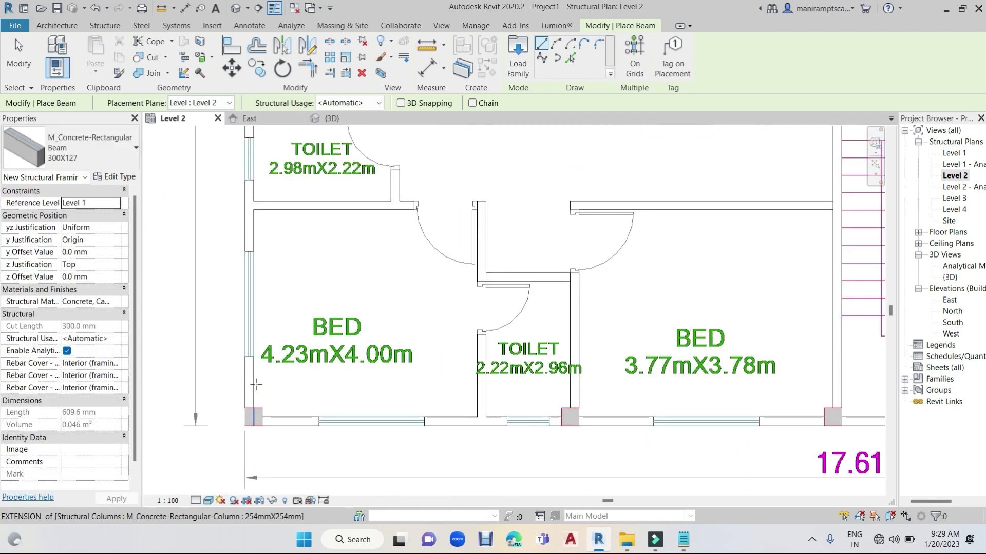
scroll(252, 396, up, 2)
scroll(247, 426, up, 3)
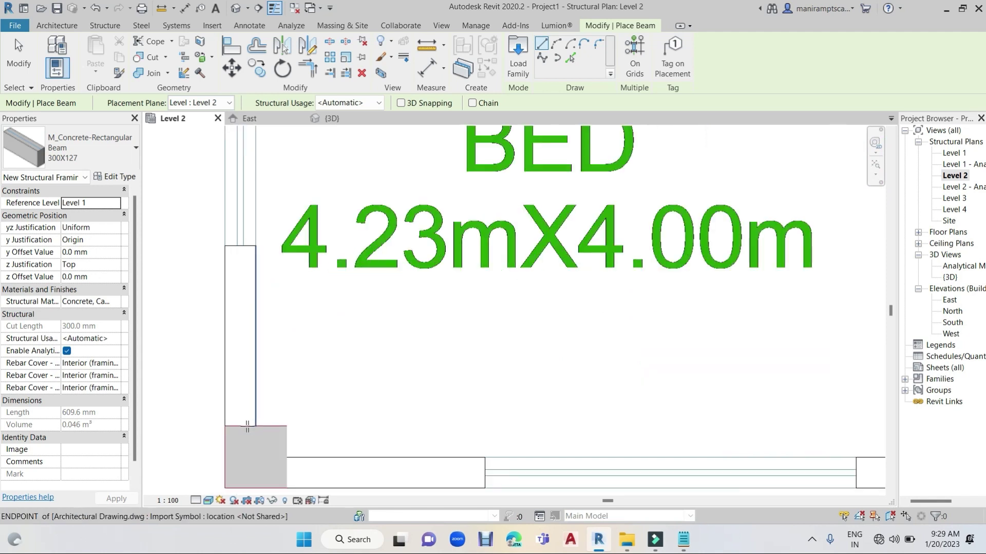
scroll(244, 232, down, 2)
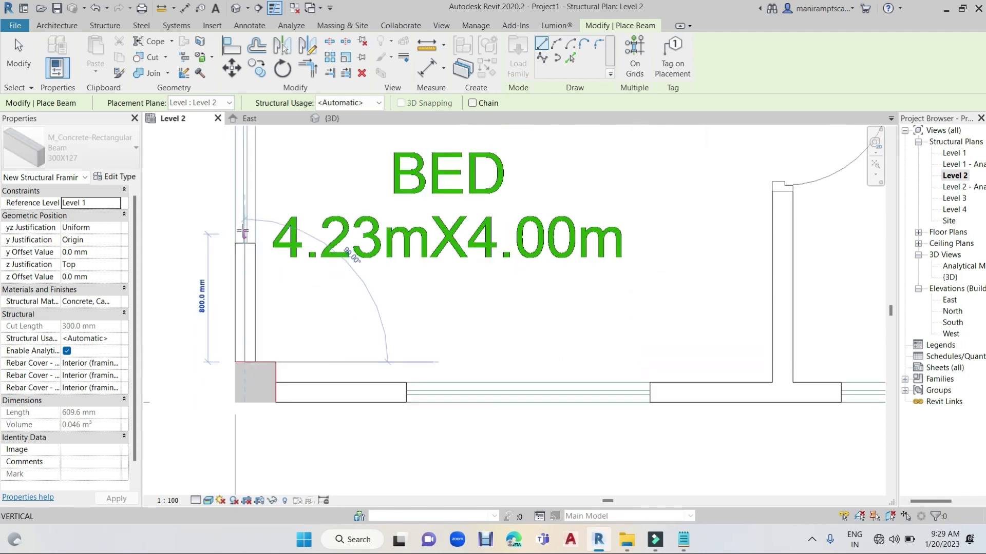
middle_drag(244, 232, 241, 329)
scroll(241, 329, down, 2)
middle_drag(240, 288, 238, 365)
scroll(238, 366, down, 1)
scroll(238, 334, down, 2)
scroll(238, 256, down, 1)
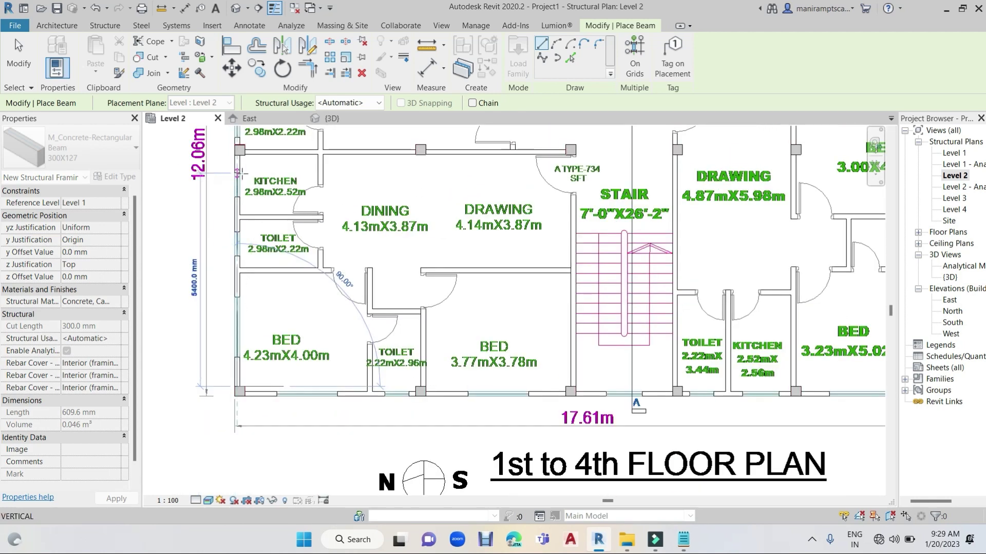
scroll(239, 173, up, 2)
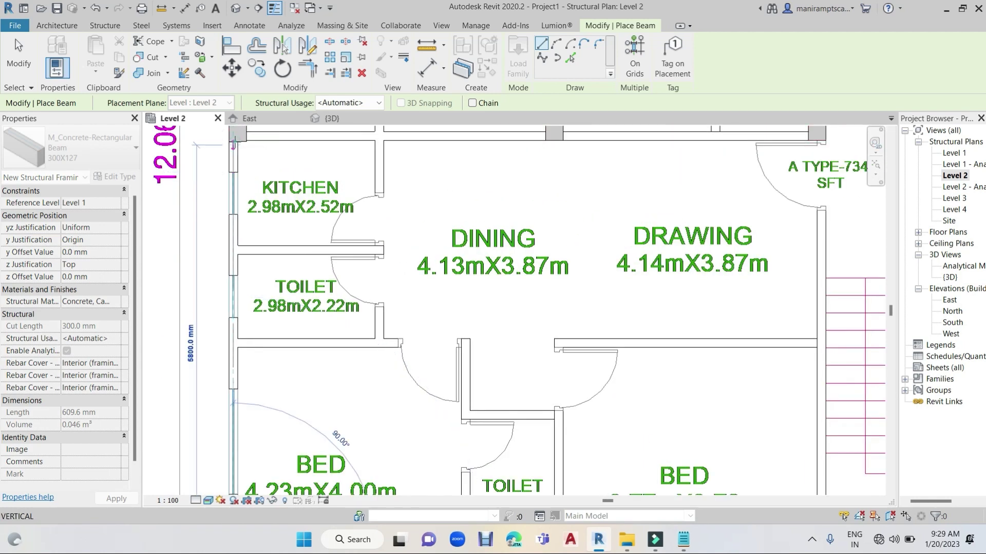
scroll(331, 215, down, 2)
mouse_move(328, 252)
middle_down()
mouse_move(327, 196)
mouse_move(325, 231)
middle_up()
Step: Draw a concrete beam along the kitchen–toilet wall between its two columns
scroll(237, 235, up, 3)
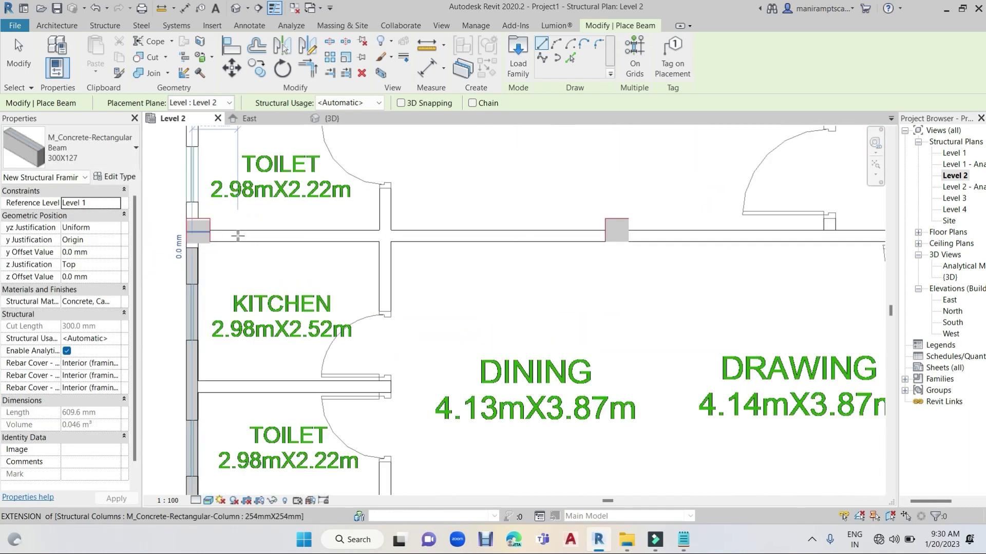
scroll(238, 235, up, 1)
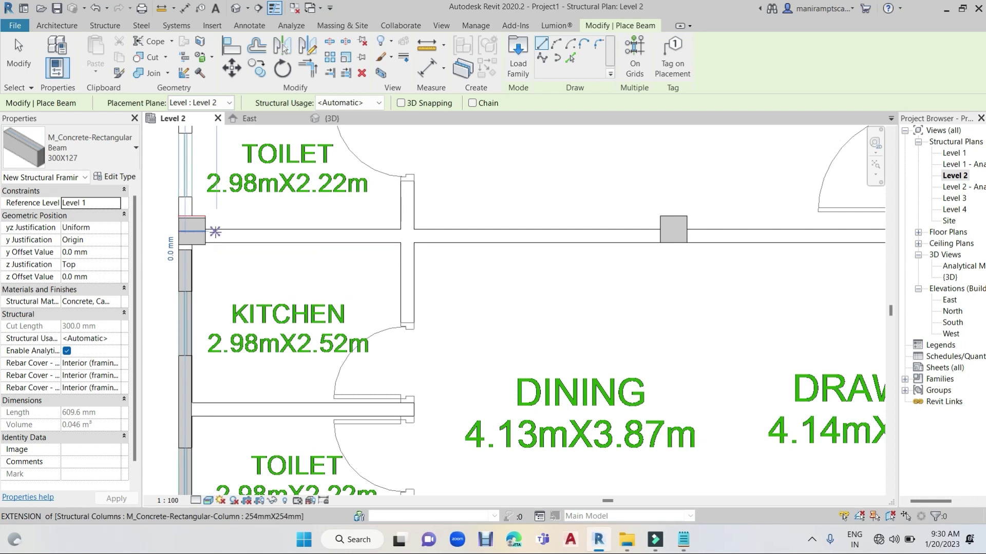
scroll(209, 234, up, 2)
click(204, 230)
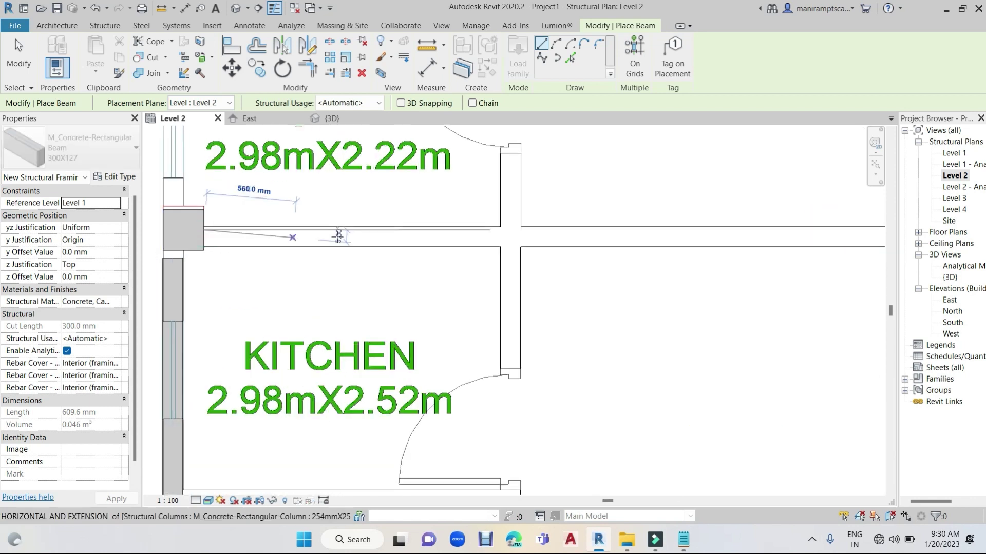
scroll(385, 236, down, 2)
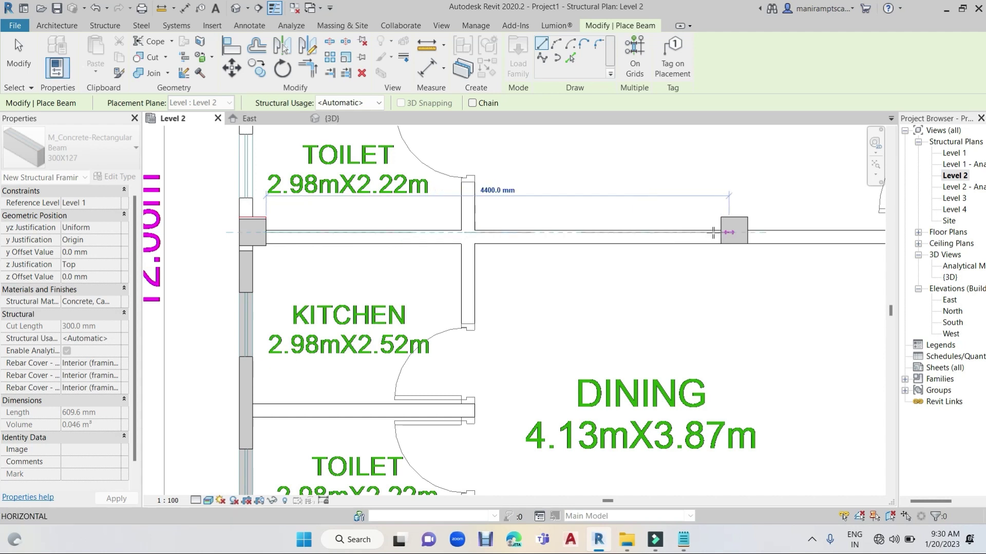
click(722, 233)
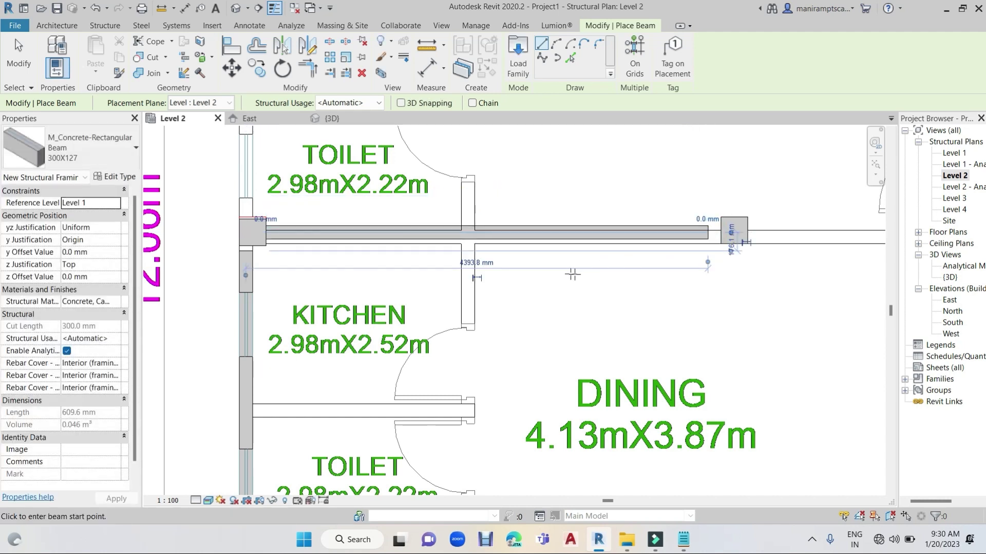
Step: Draw a 3547 mm concrete beam along the dining-room wall toward the stair column
scroll(573, 276, down, 2)
middle_drag(578, 280, 207, 293)
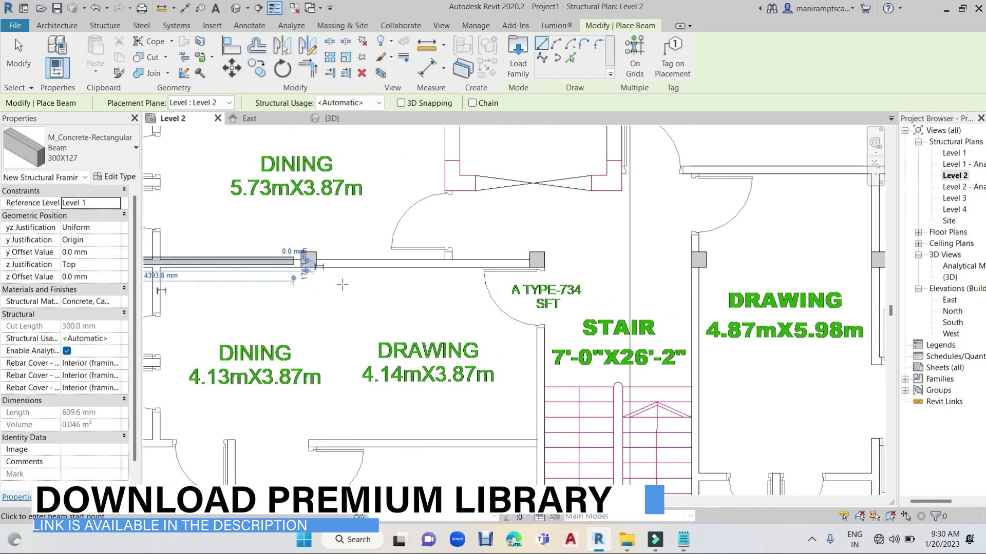
click(307, 260)
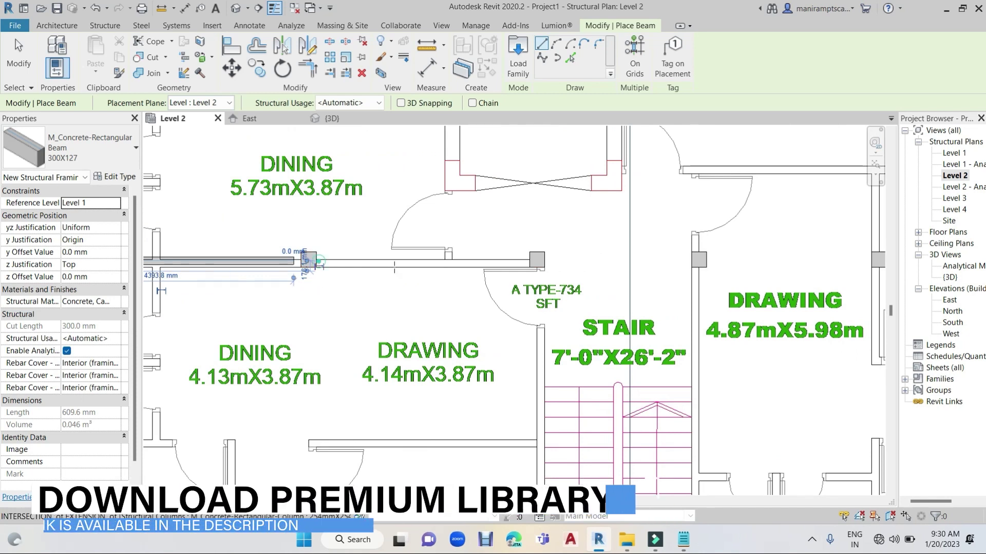
click(520, 260)
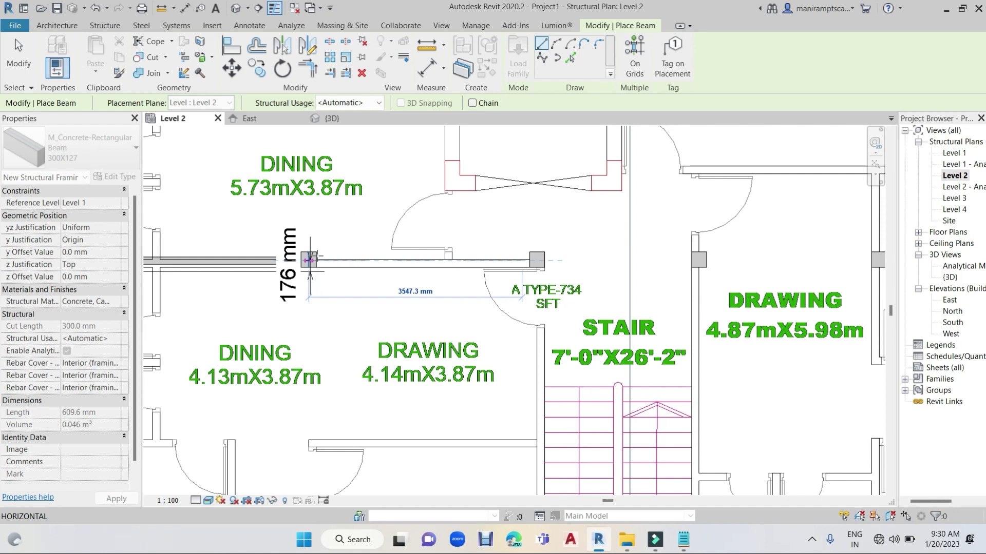
click(317, 259)
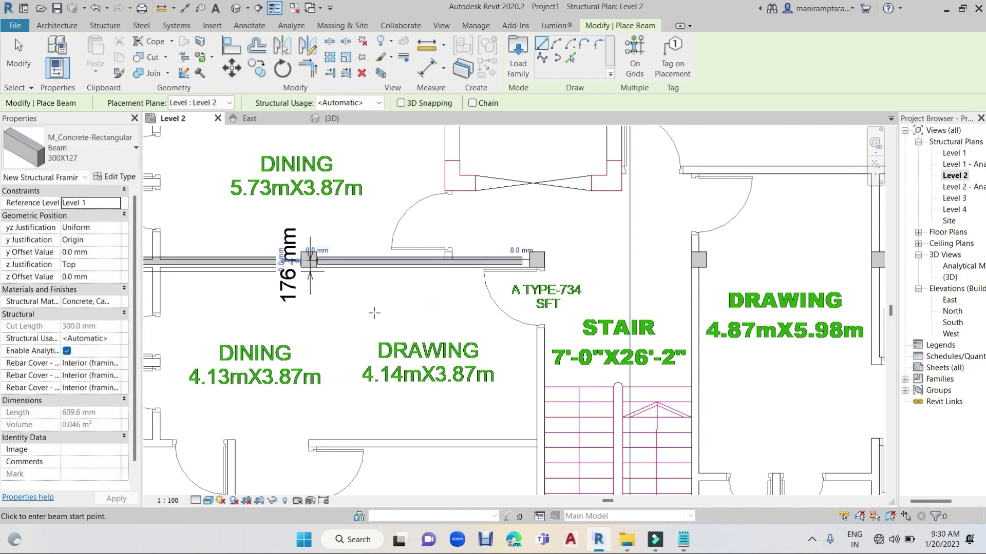
key(Escape)
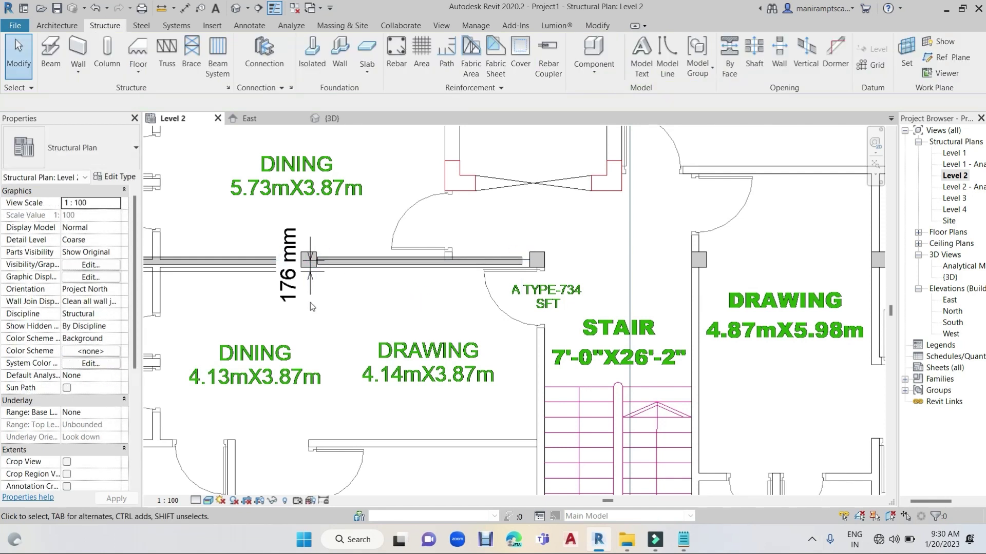
Step: Clear the selected 176 mm dimension and pan to the kitchen and toilet area
click(313, 299)
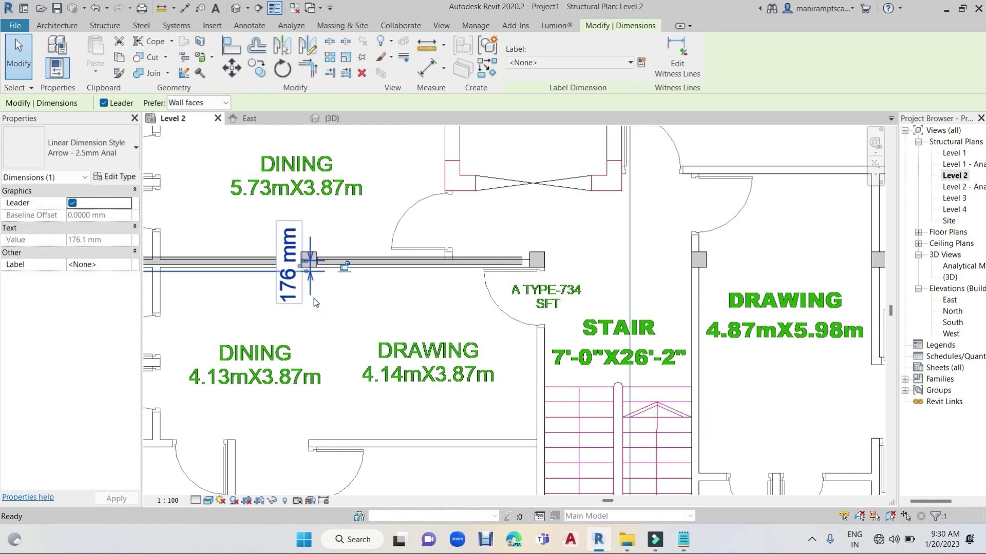
key(Escape)
scroll(310, 298, down, 2)
middle_drag(305, 297, 477, 307)
scroll(478, 307, down, 1)
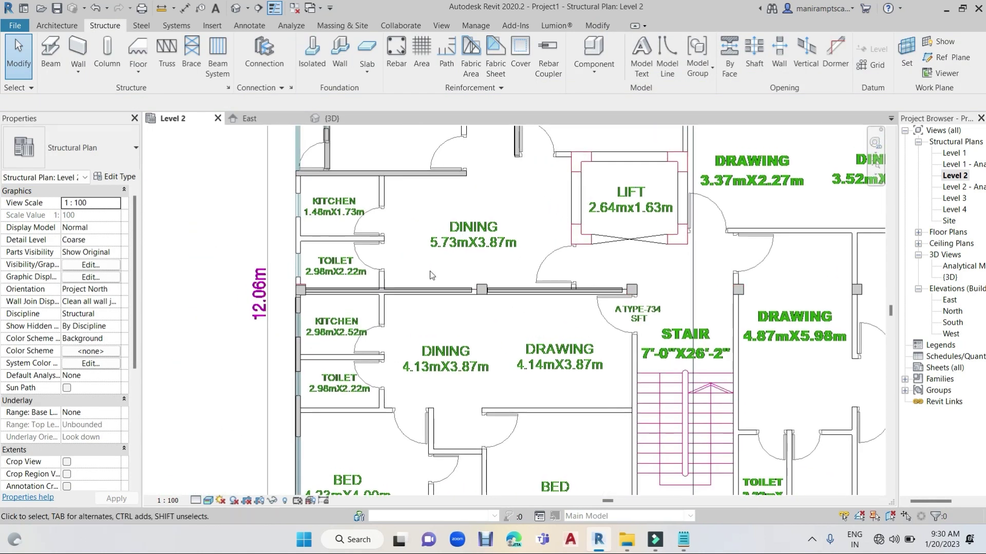
Step: Align the left and right beam edges flush with the middle wall face
click(596, 26)
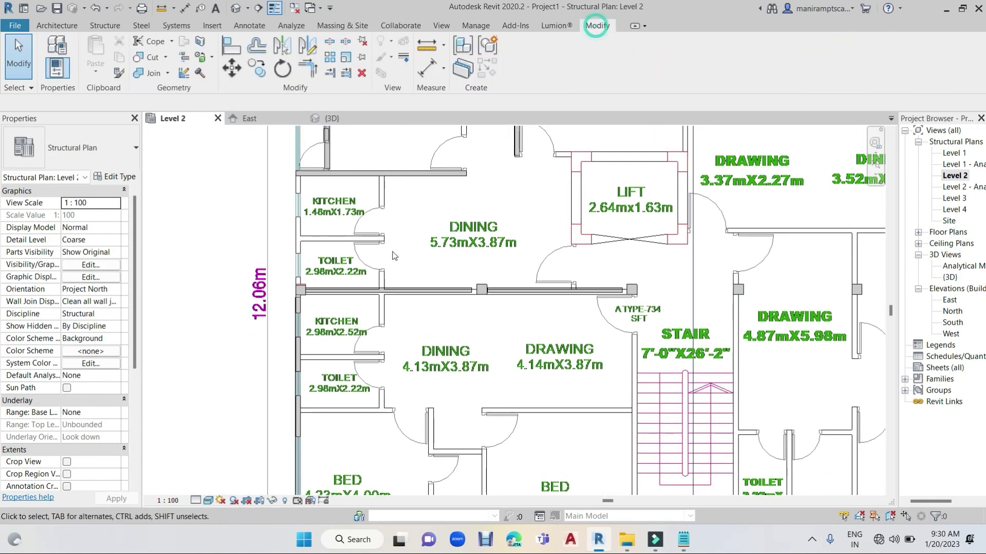
scroll(396, 267, up, 4)
scroll(411, 267, up, 2)
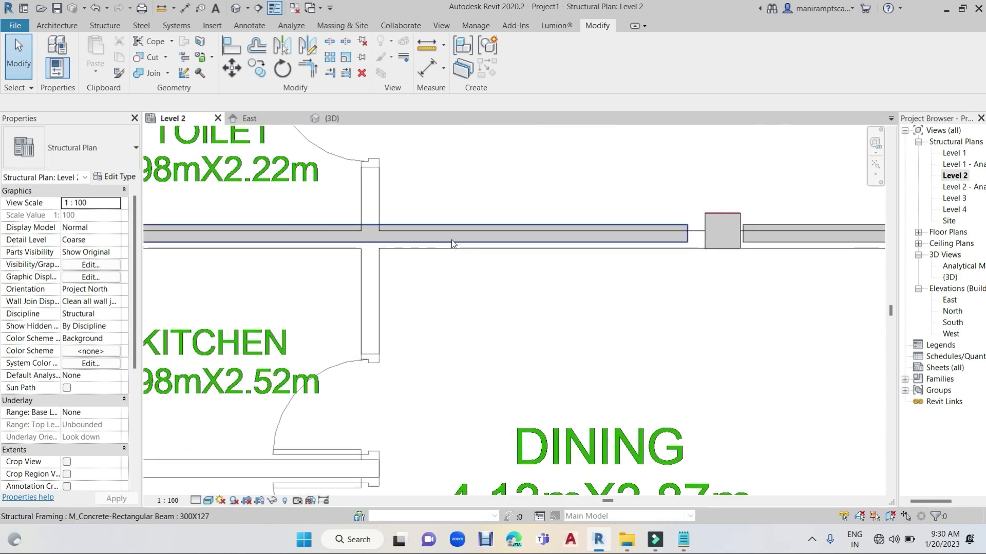
click(231, 46)
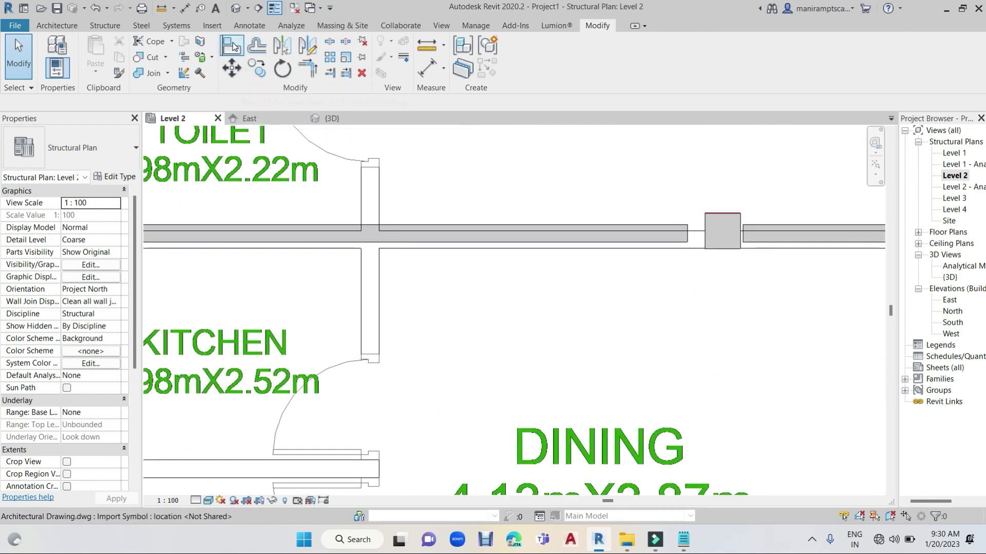
click(452, 250)
click(464, 241)
middle_drag(462, 267, 362, 281)
scroll(356, 273, down, 1)
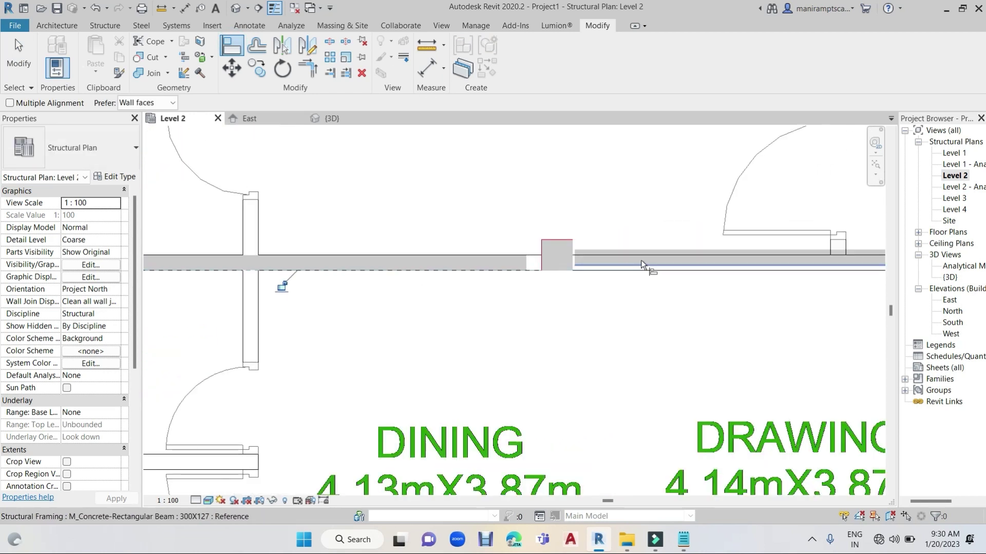
click(672, 265)
middle_drag(528, 297, 409, 306)
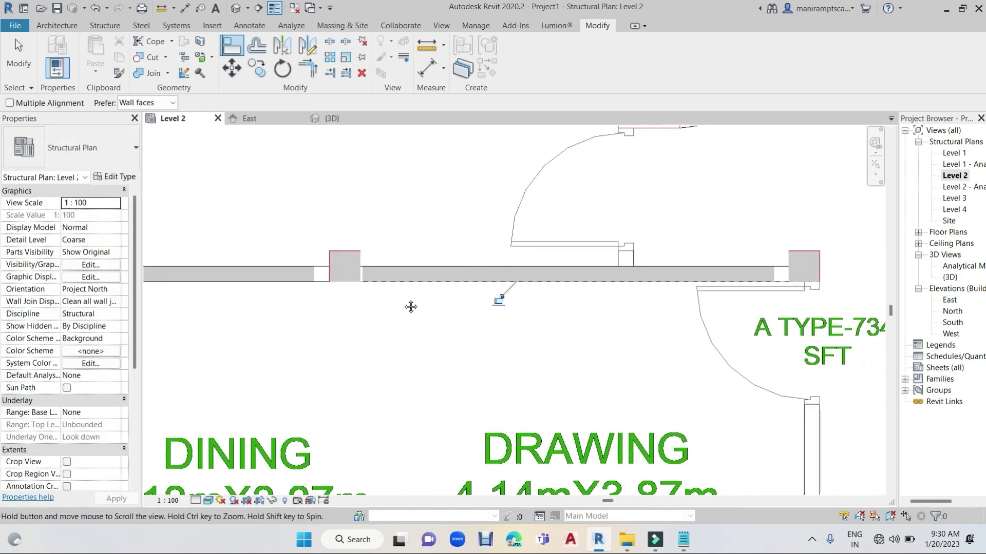
scroll(357, 285, up, 2)
scroll(357, 286, up, 1)
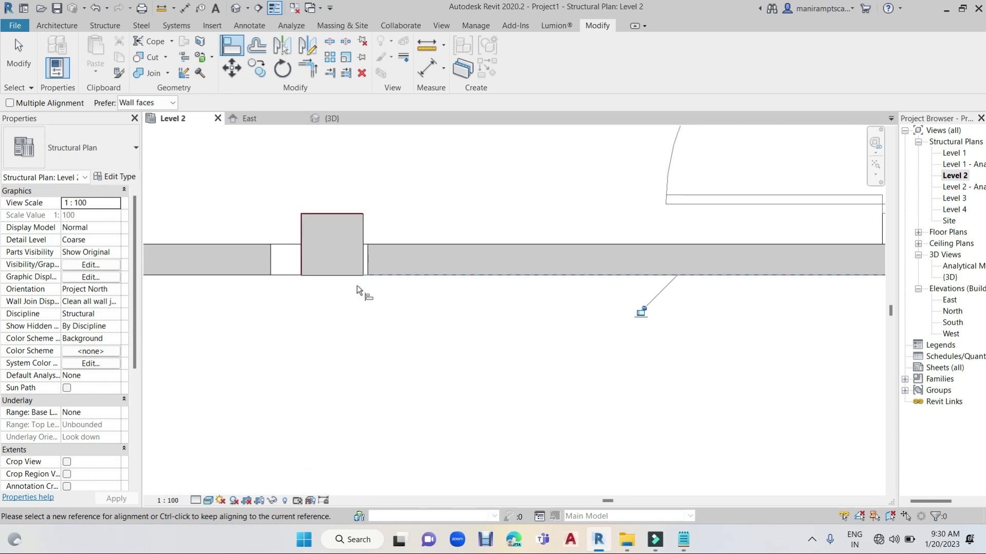
scroll(356, 286, up, 1)
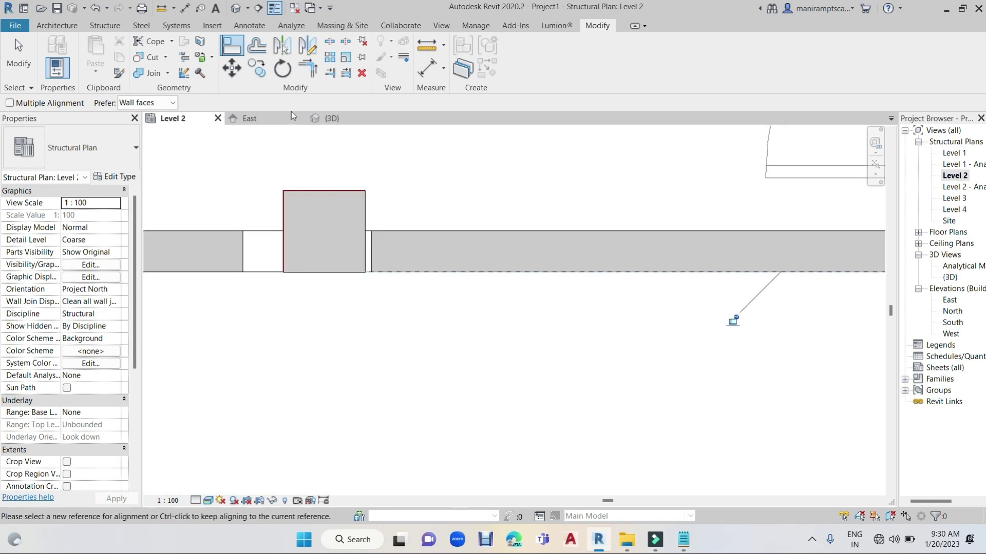
Step: Use Trim/Extend Single Element to extend the left and right beams to the first column's faces
click(330, 73)
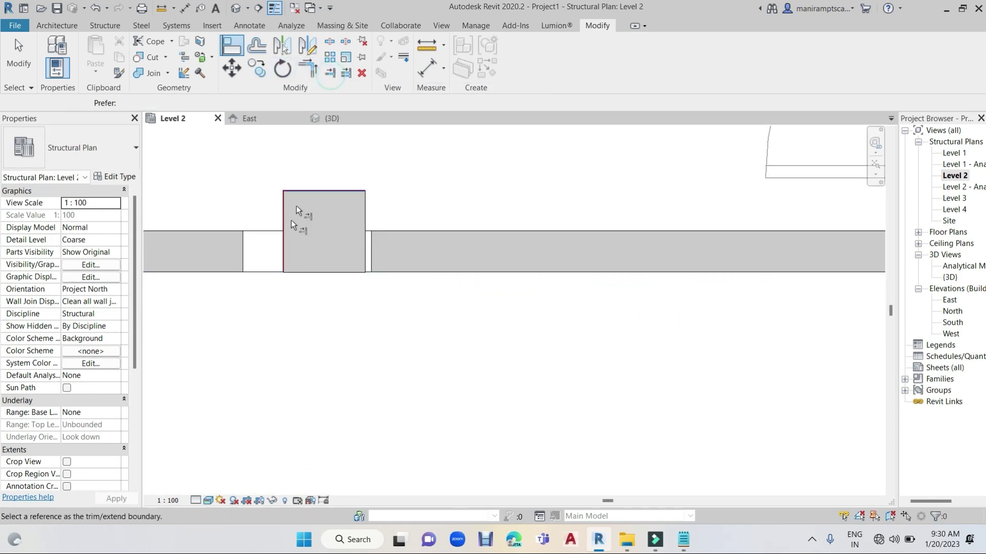
click(282, 245)
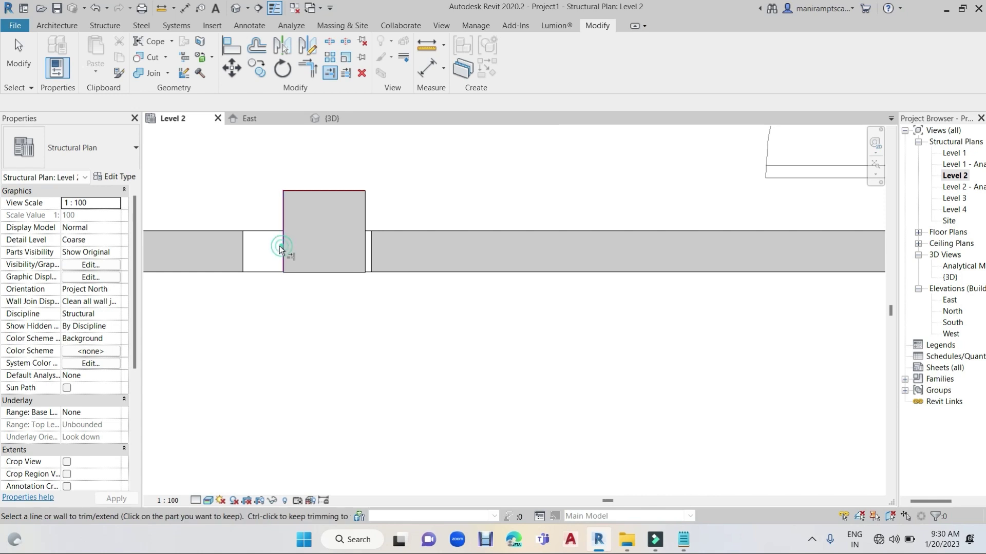
click(239, 251)
click(365, 261)
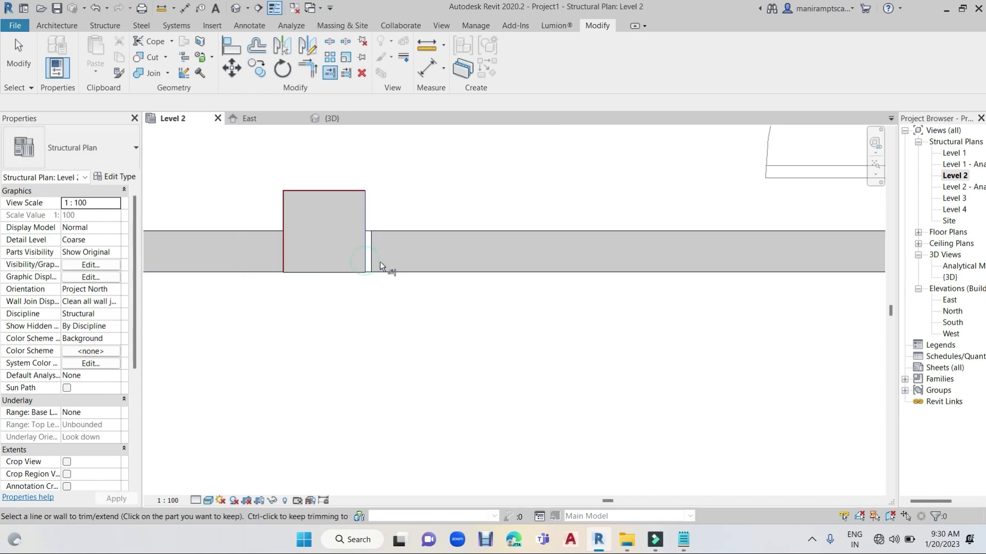
click(372, 261)
Step: Extend the beam at the next column to its left face, then bring the kitchen and toilet walls into view
scroll(495, 295, down, 2)
middle_drag(495, 294, 323, 303)
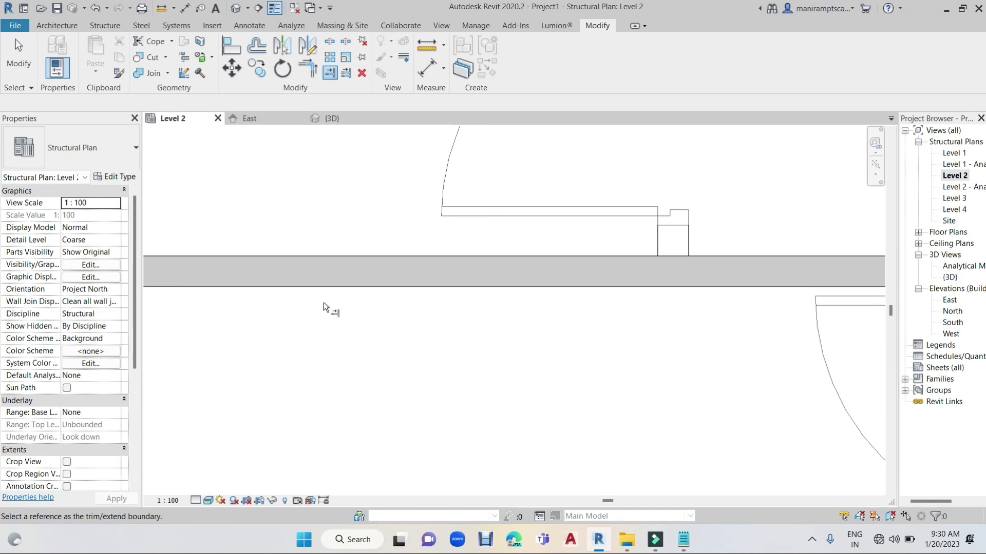
scroll(409, 303, down, 2)
middle_drag(409, 303, 457, 295)
scroll(638, 282, up, 2)
scroll(741, 277, up, 1)
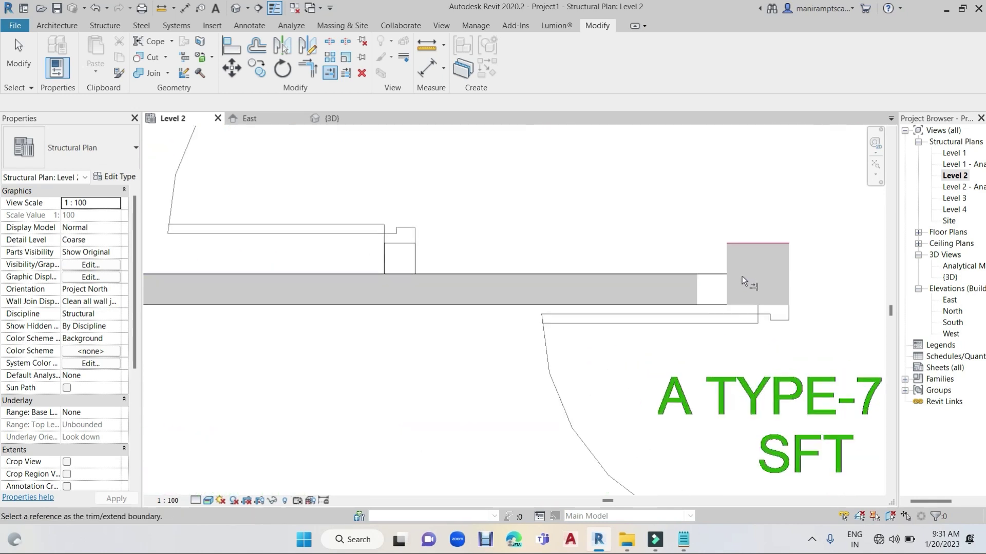
scroll(741, 278, up, 1)
click(739, 284)
click(711, 290)
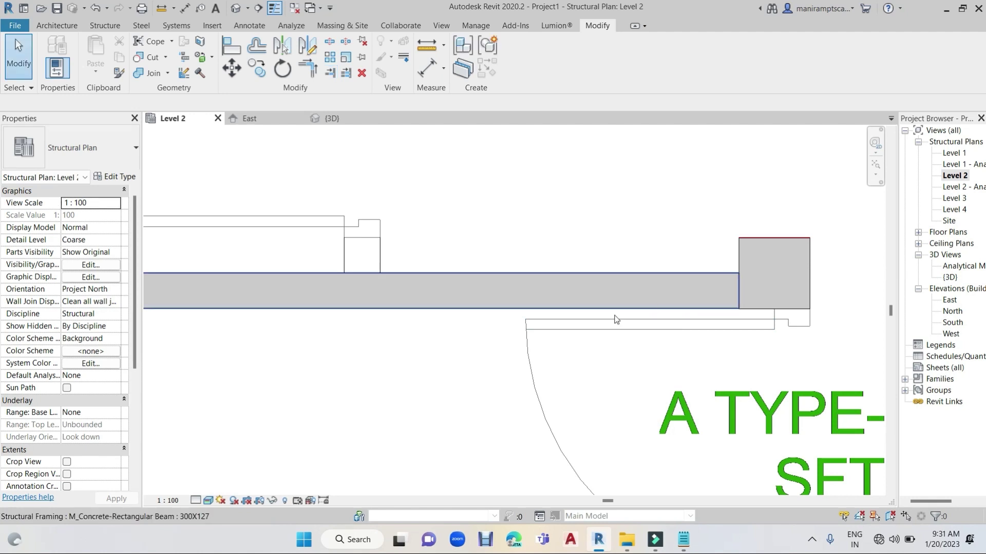
scroll(585, 318, down, 3)
scroll(414, 176, down, 3)
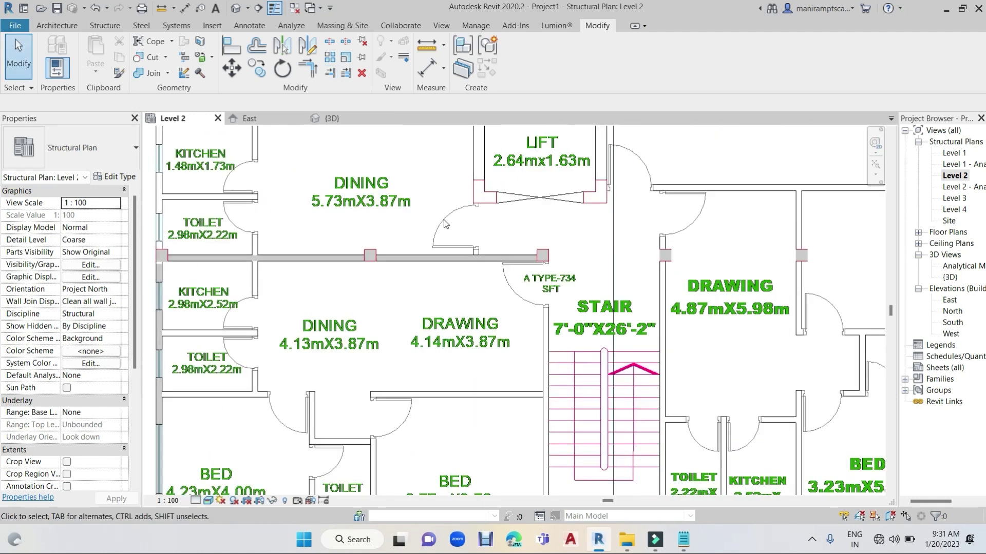
middle_drag(386, 256, 414, 200)
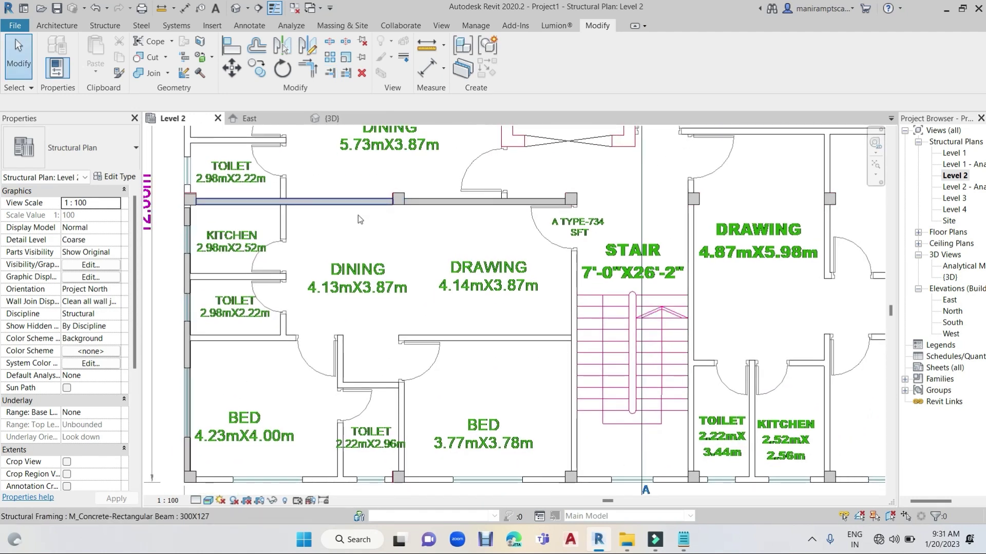
scroll(250, 313, up, 3)
scroll(222, 329, up, 1)
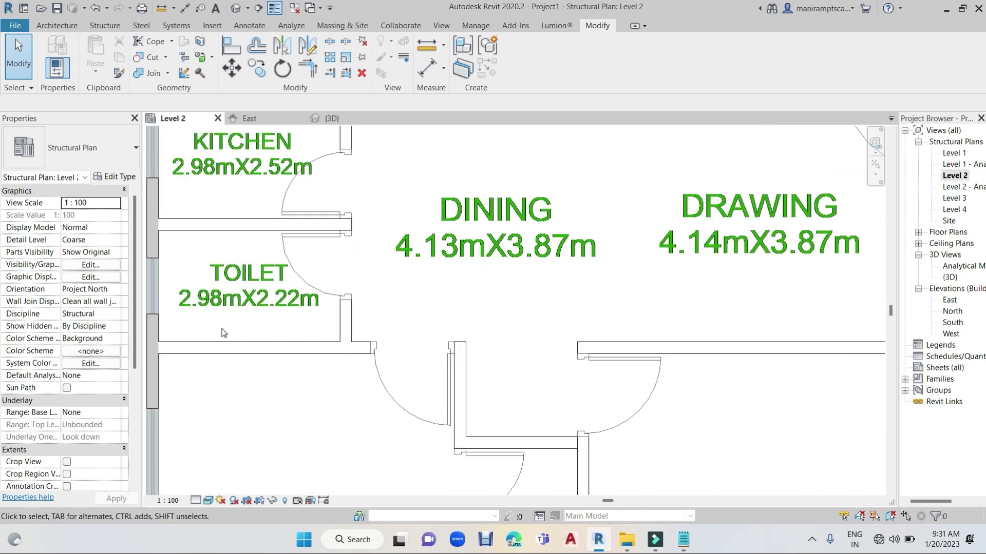
middle_drag(230, 333, 241, 319)
scroll(206, 322, up, 2)
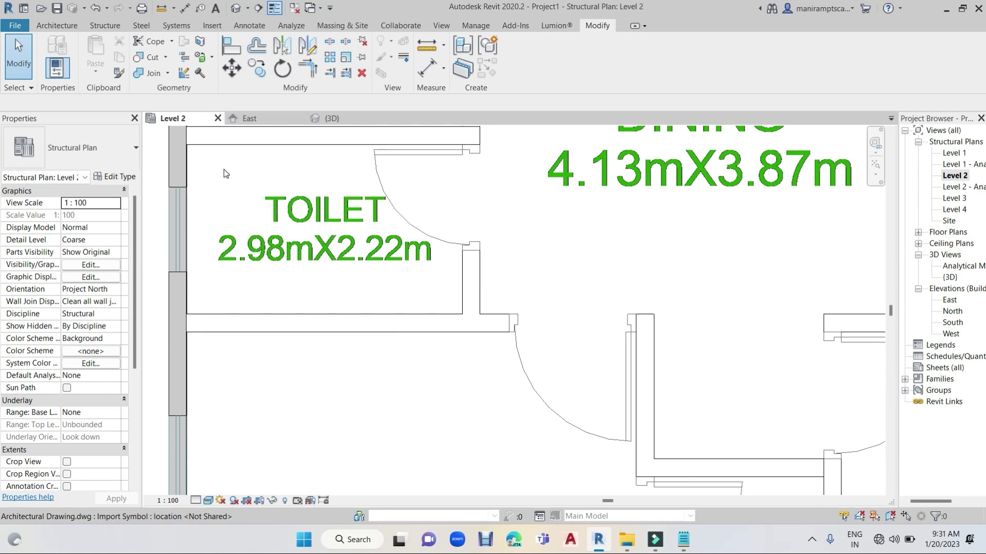
Step: With the Beam tool, finish the beam at the wall and add a vertical beam between wall ends
click(116, 28)
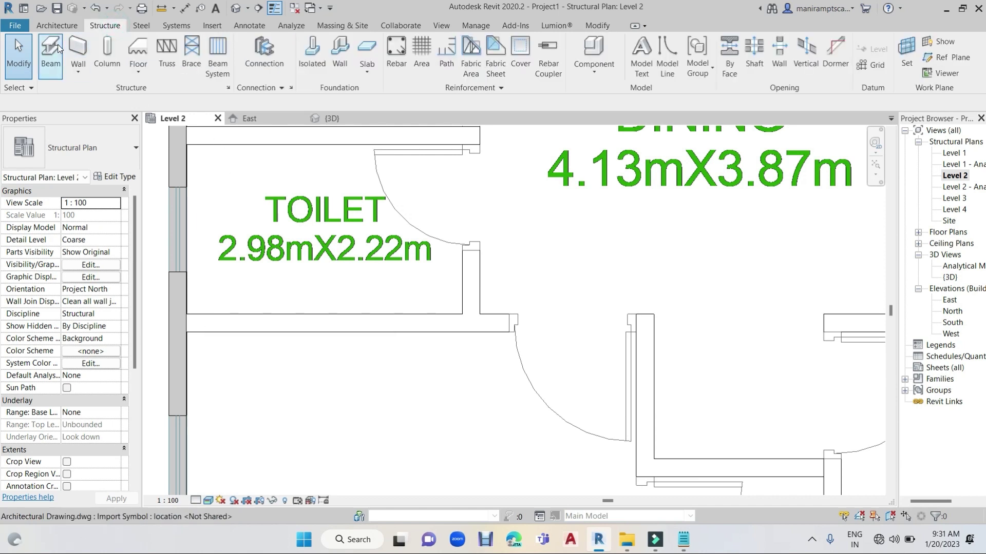
scroll(191, 324, up, 2)
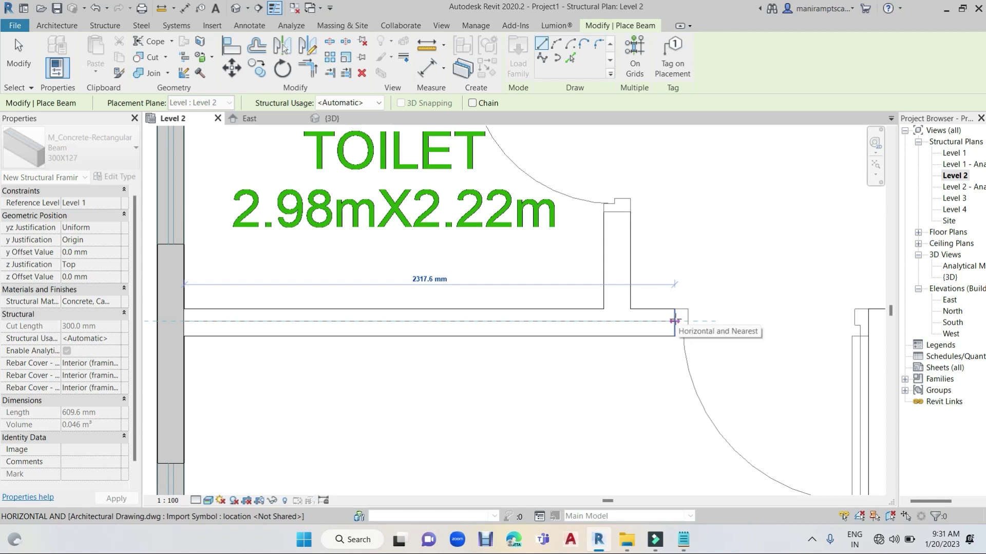
click(674, 321)
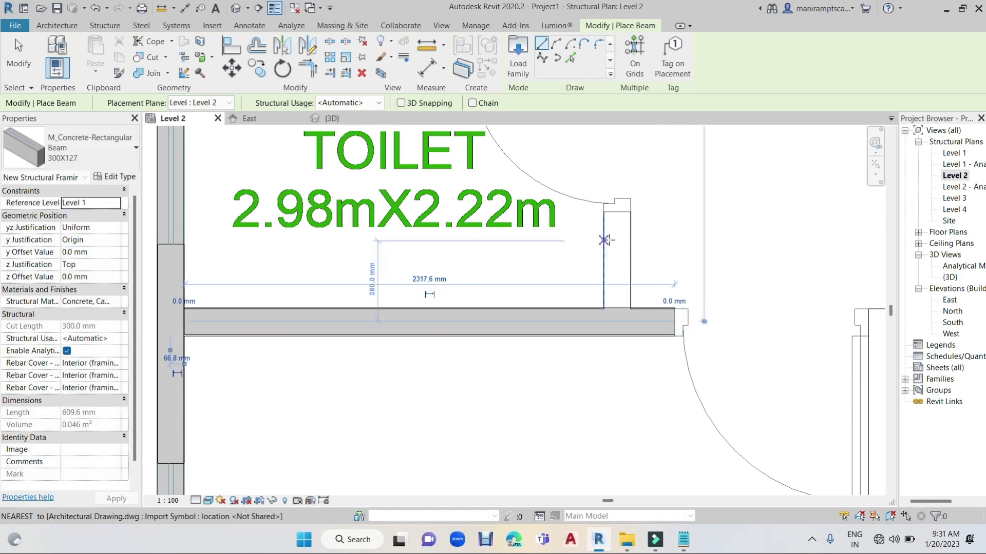
click(617, 213)
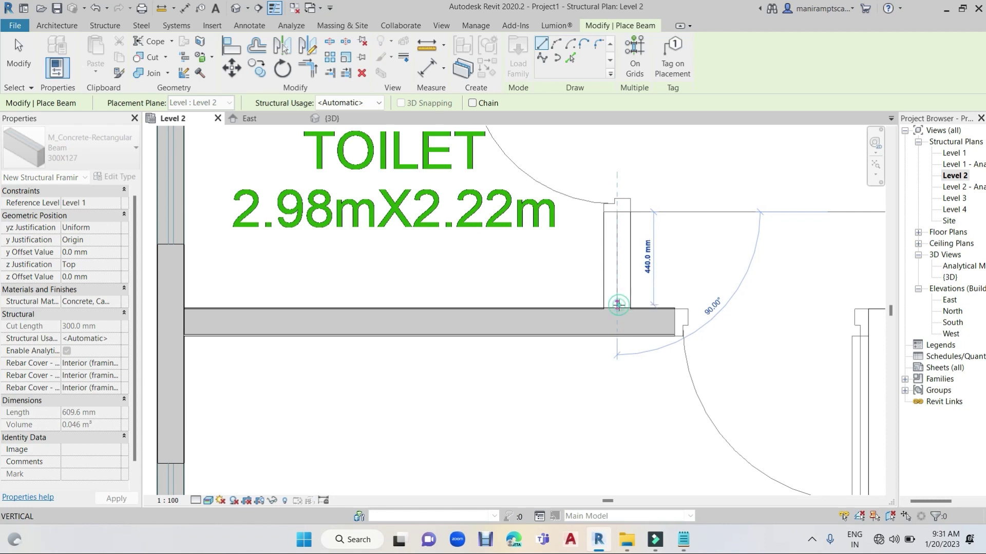
click(618, 305)
Step: Draw a concrete beam along the bottom wall from the lower-left column to the next column's edge
scroll(286, 324, down, 2)
mouse_move(286, 324)
middle_down()
mouse_move(284, 207)
mouse_move(344, 286)
middle_up()
scroll(344, 285, down, 3)
scroll(356, 226, down, 1)
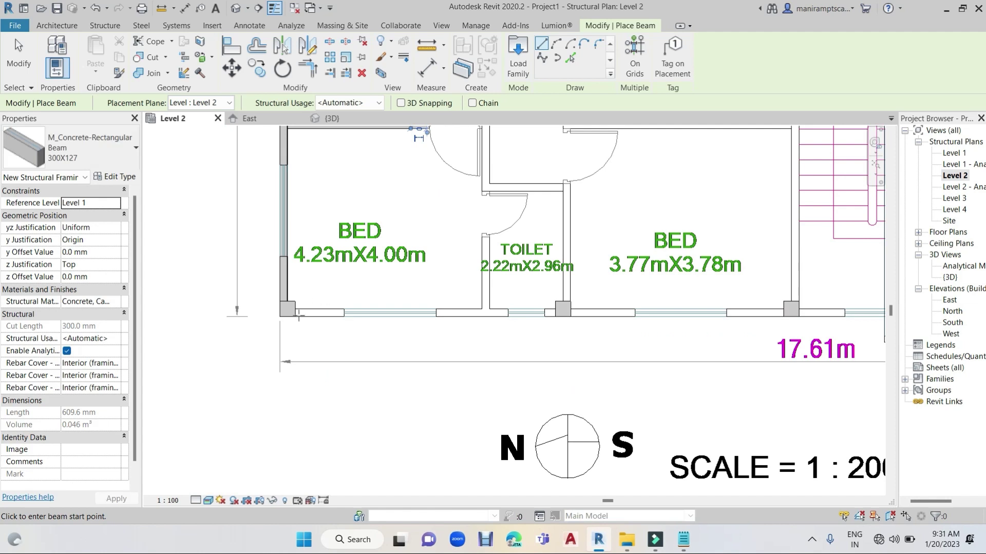
scroll(298, 317, up, 2)
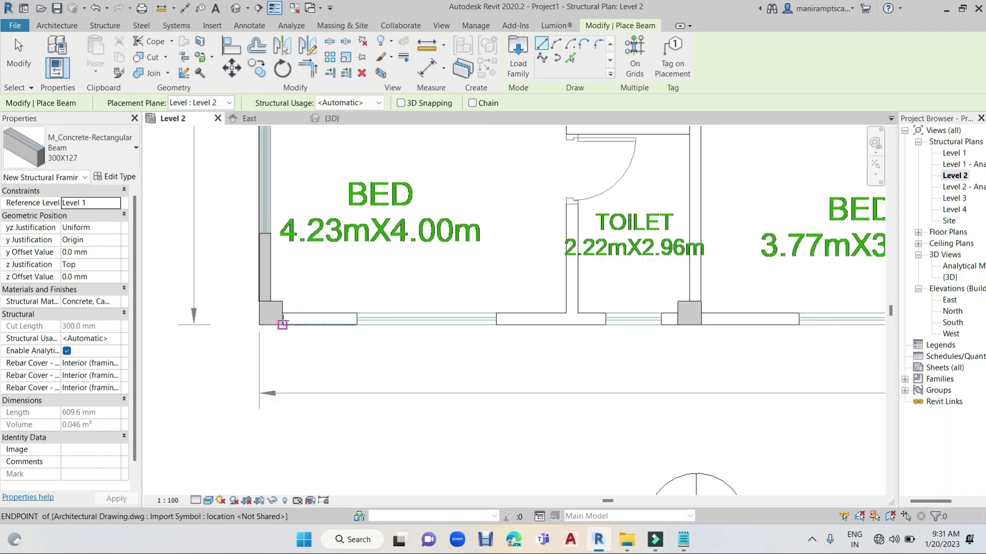
scroll(280, 322, up, 3)
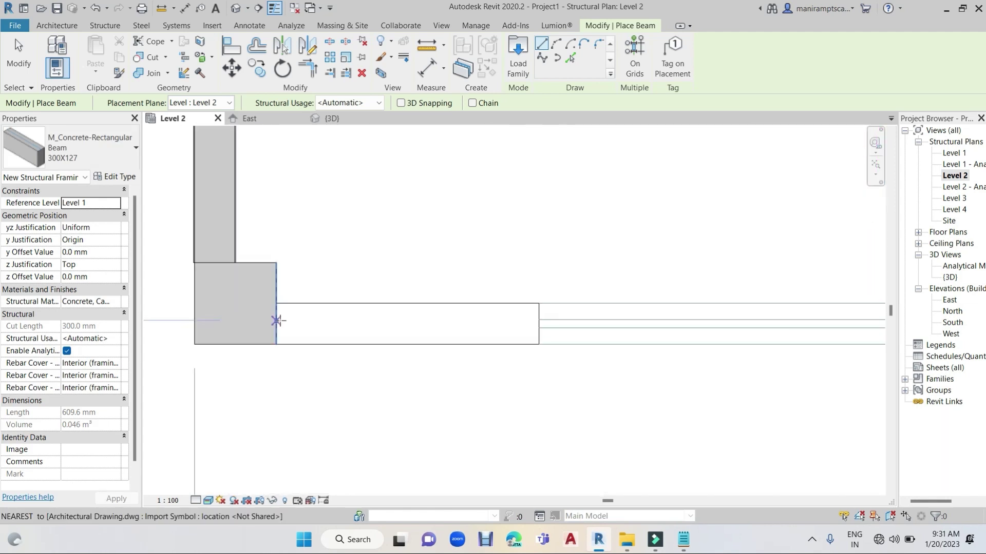
click(276, 321)
middle_drag(630, 321, 352, 343)
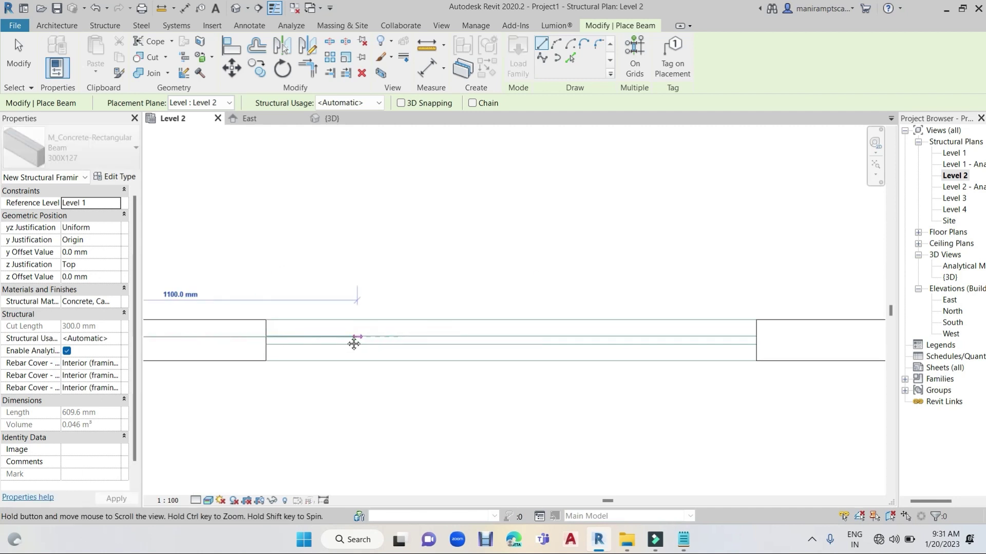
middle_drag(693, 341, 405, 346)
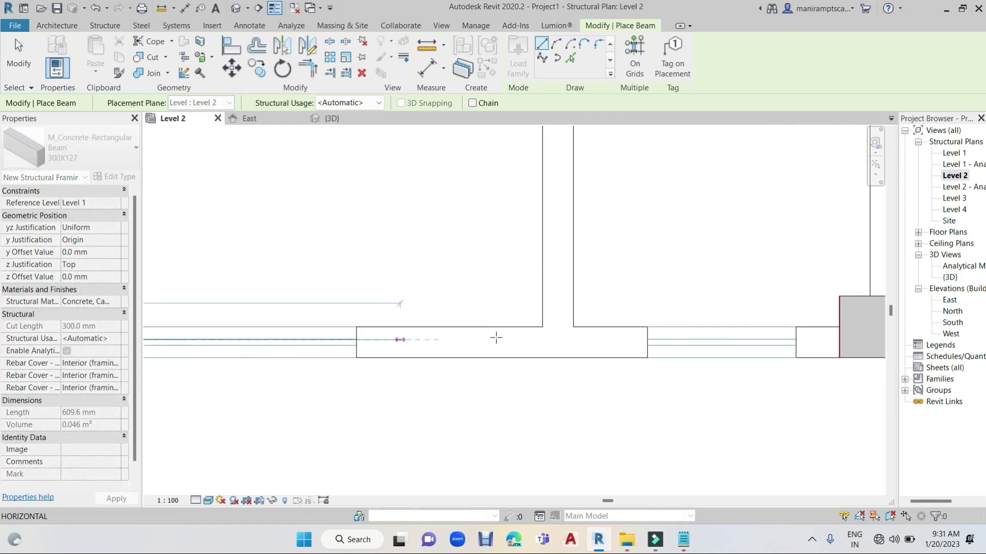
middle_drag(687, 326, 379, 346)
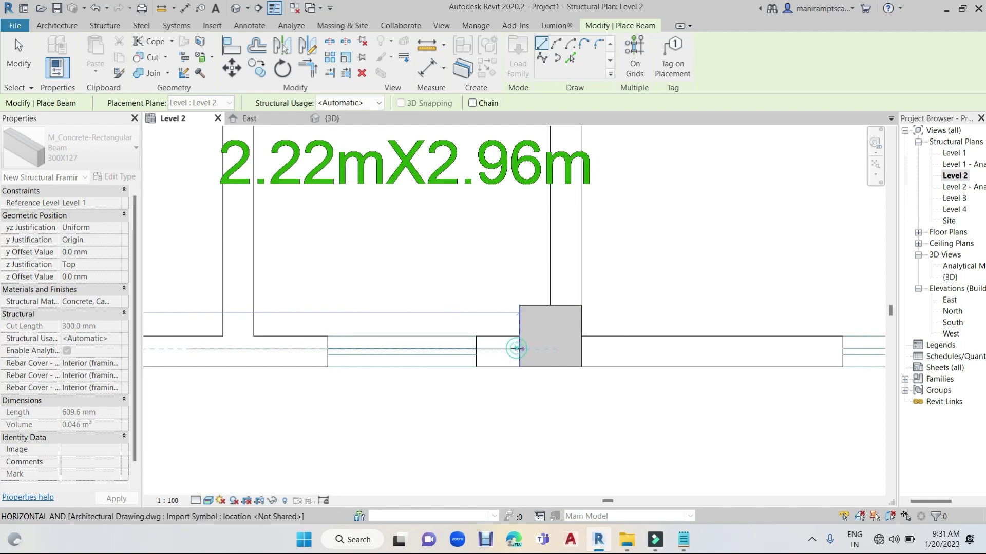
click(518, 348)
Step: Add two more lower-wall beams, each spanning from one column face to the next
mouse_move(715, 318)
middle_down()
mouse_move(512, 286)
mouse_move(445, 292)
middle_up()
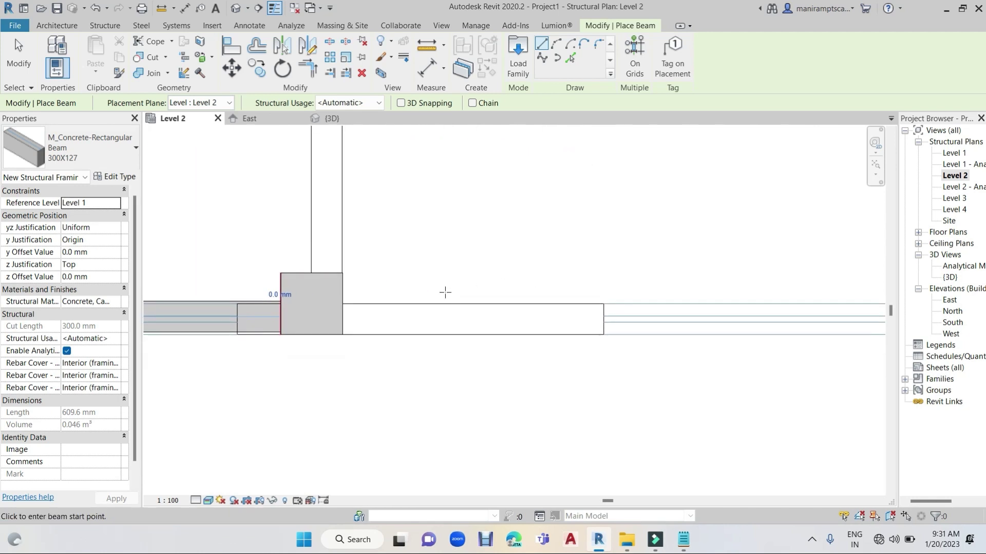
click(353, 315)
mouse_move(726, 321)
middle_down()
mouse_move(453, 334)
mouse_move(318, 327)
middle_up()
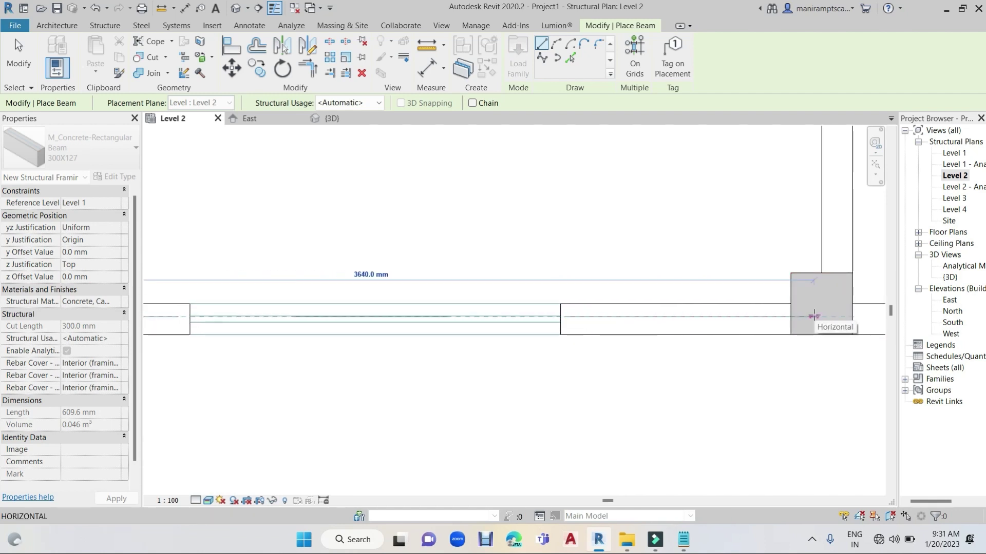
click(789, 317)
middle_drag(671, 350, 312, 355)
scroll(637, 363, down, 3)
middle_drag(519, 354, 278, 354)
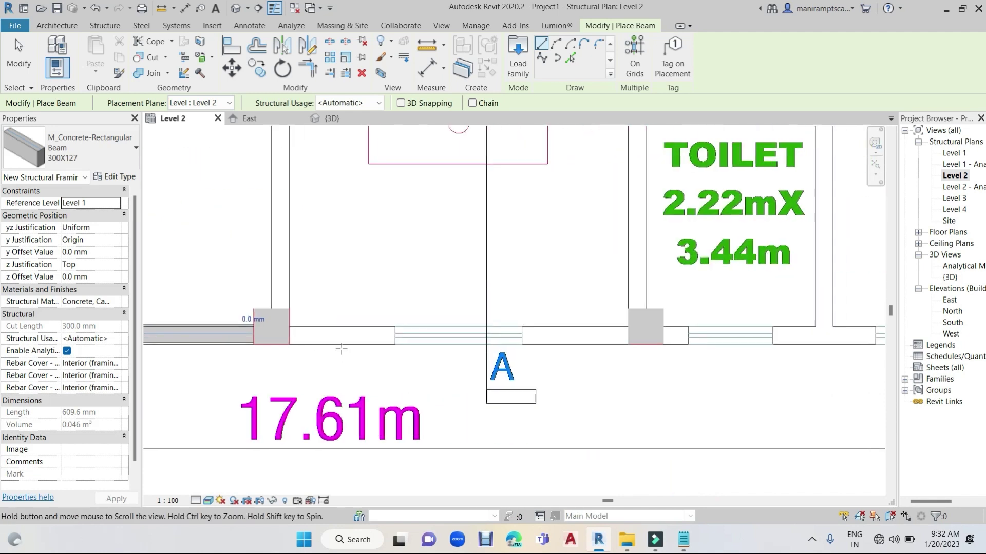
scroll(296, 328, up, 1)
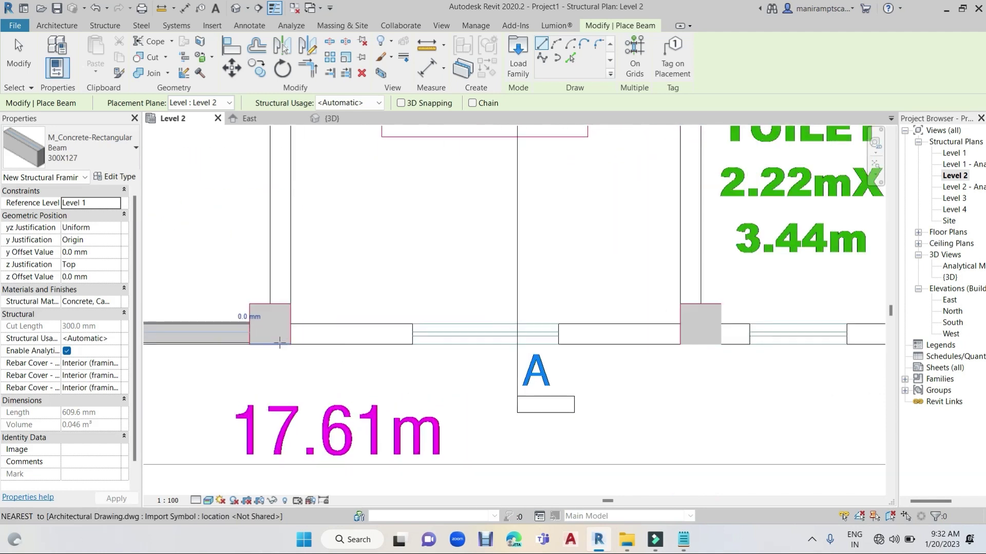
scroll(301, 331, up, 2)
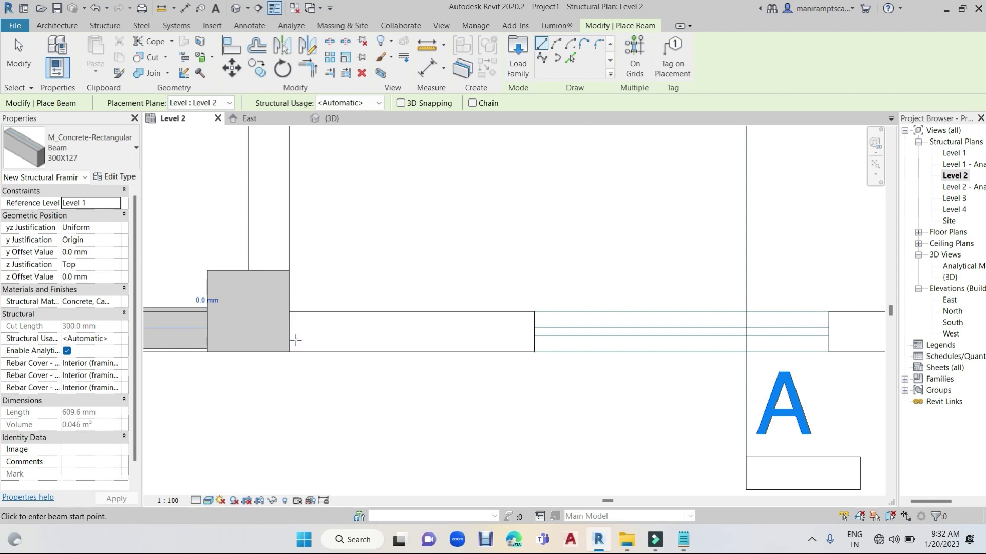
click(289, 336)
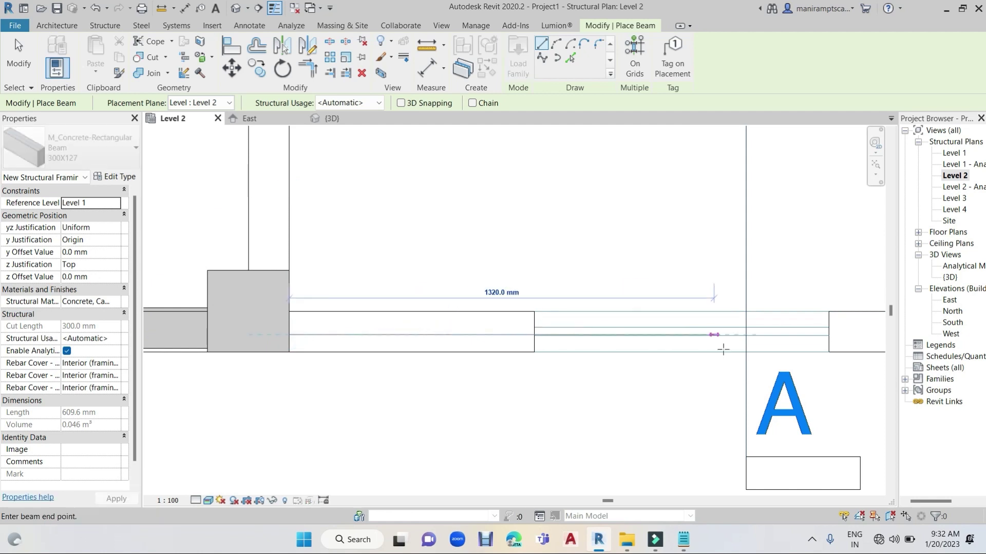
middle_drag(633, 343, 304, 346)
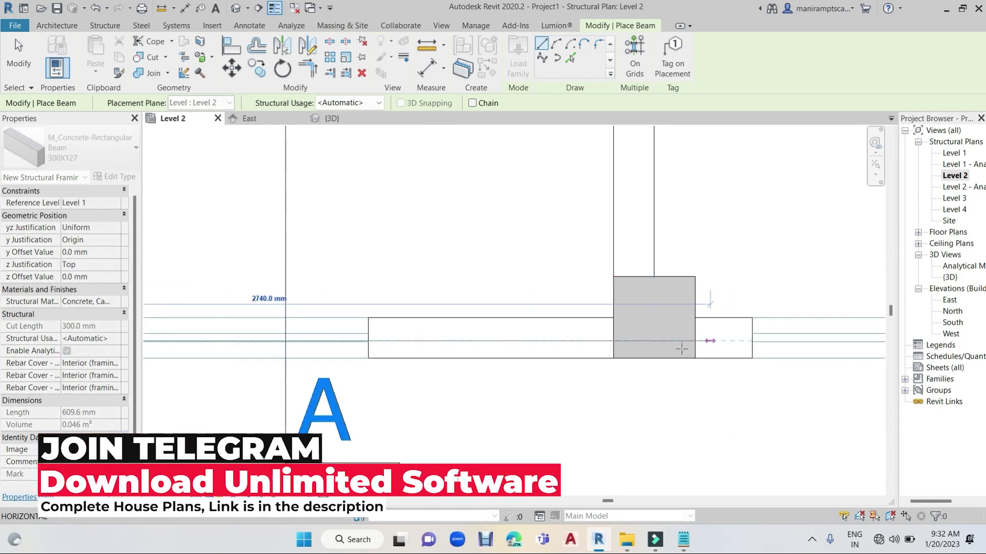
click(613, 341)
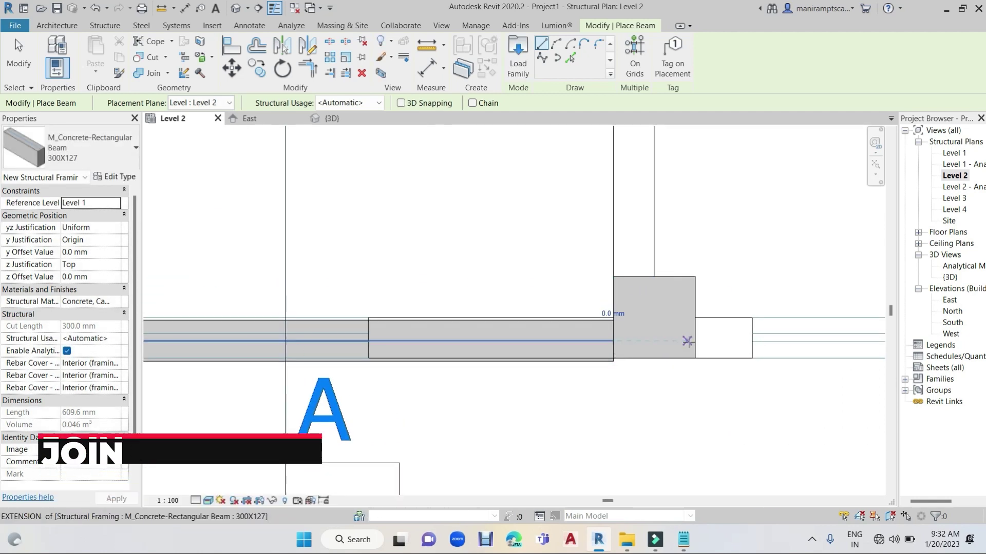
Step: Add two further column-to-column beams along the lower wall, the second 3277 mm long
click(695, 341)
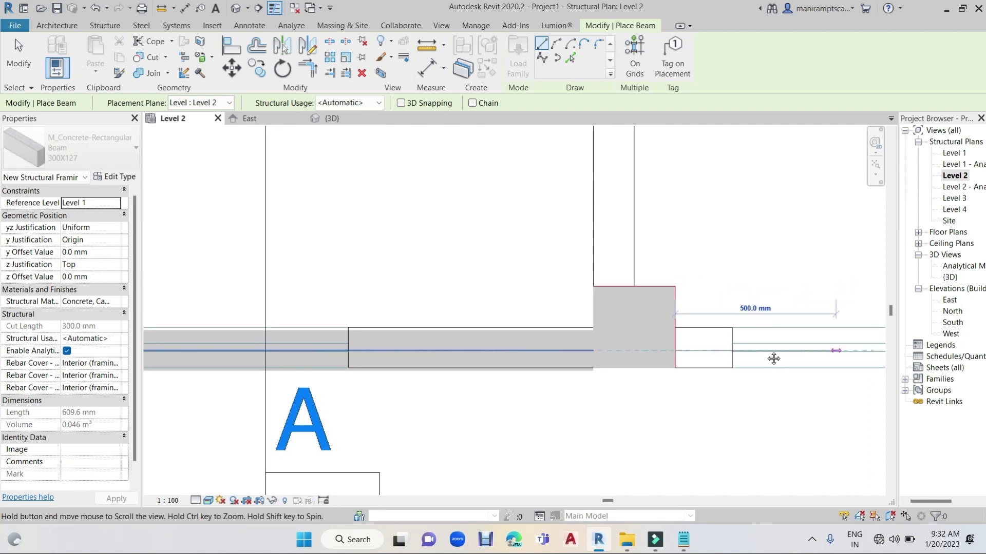
middle_drag(772, 357, 529, 352)
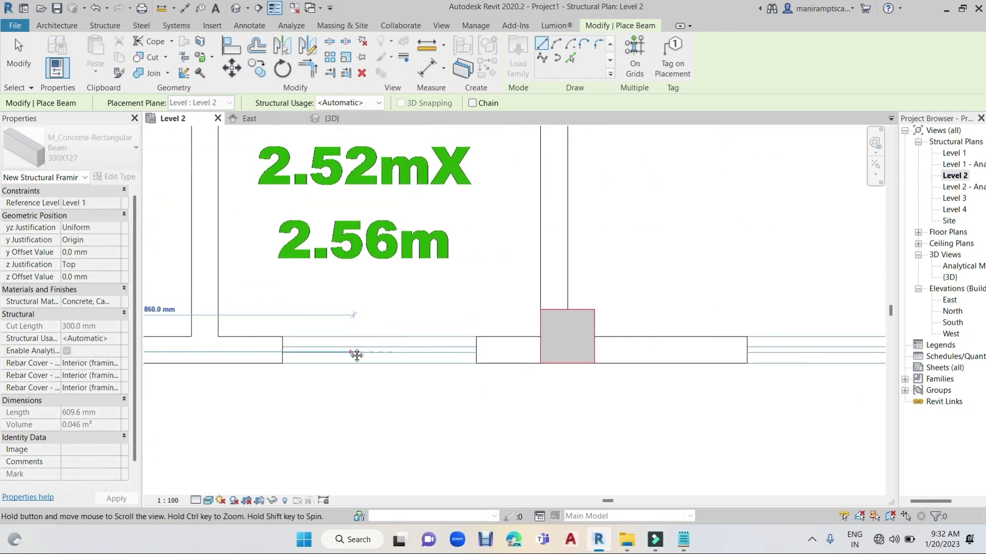
click(567, 351)
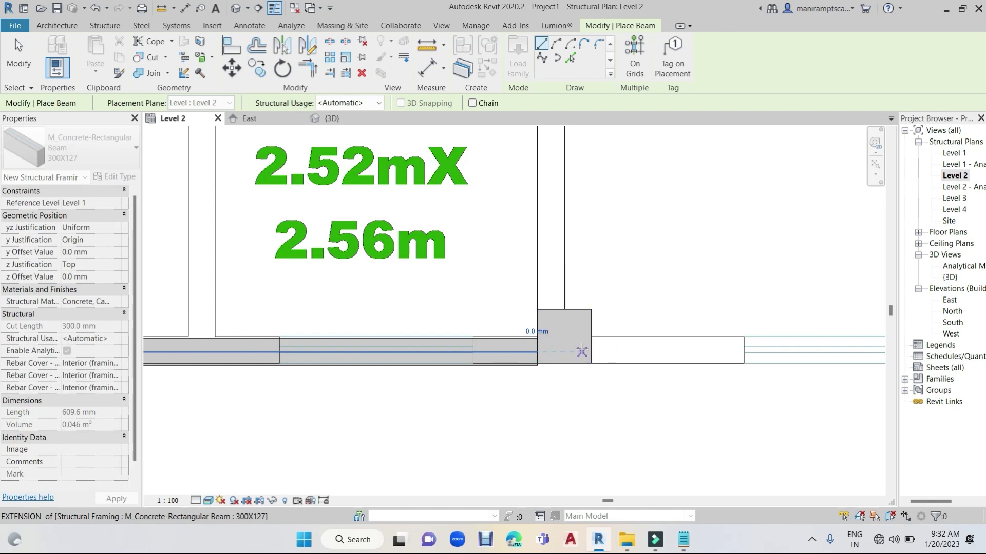
click(591, 352)
middle_drag(599, 365, 365, 356)
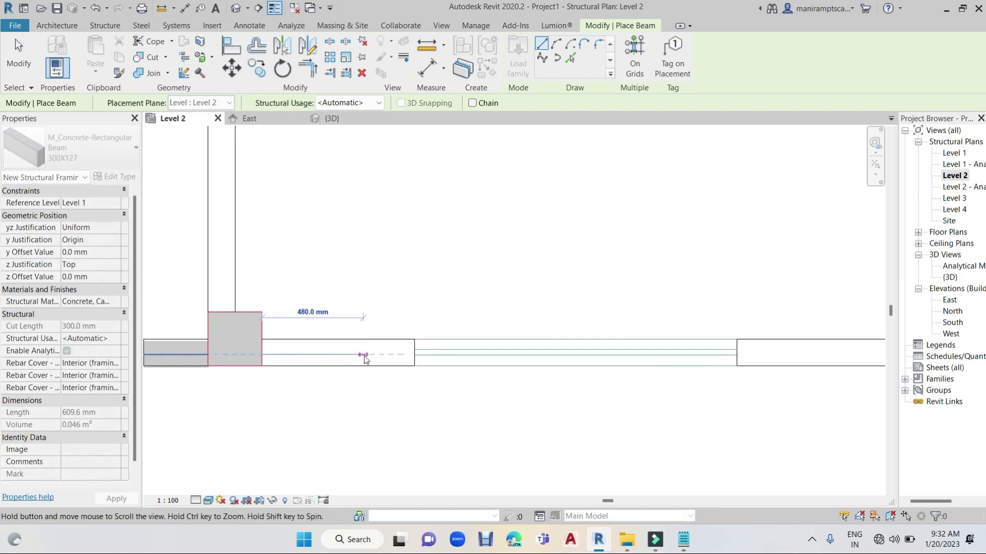
middle_drag(638, 367, 402, 367)
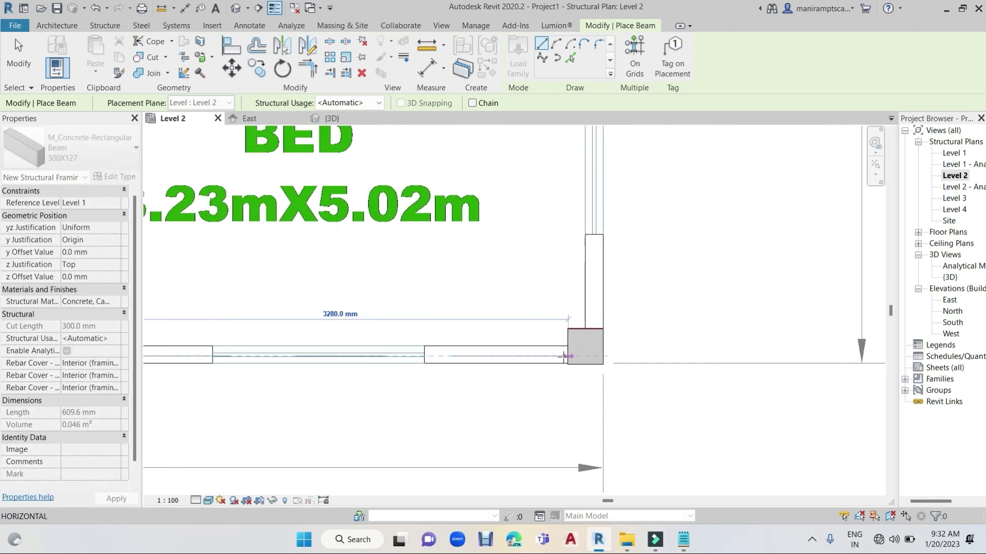
click(563, 356)
Step: Finish a beam at the corner column and start the next beam up toward the toilet wall
scroll(647, 375, down, 2)
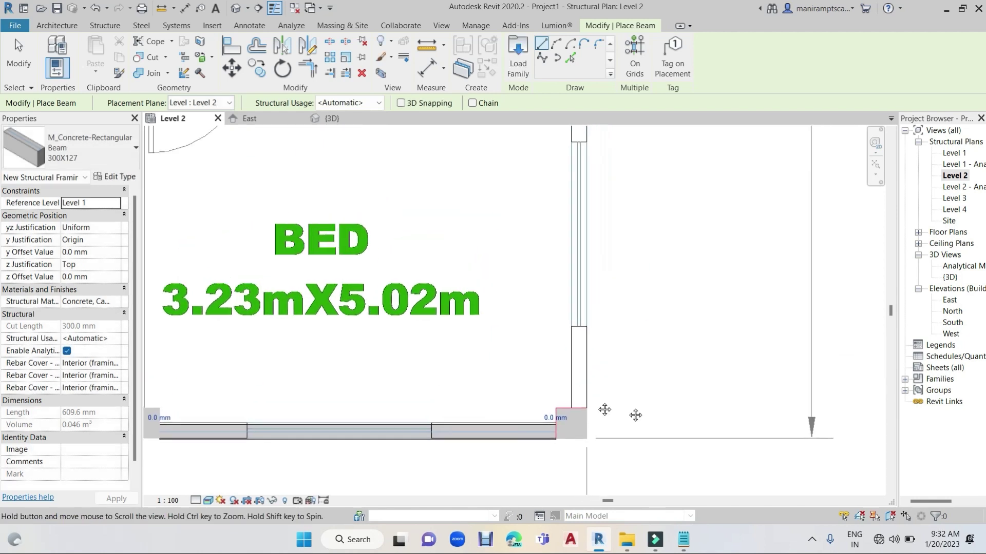
click(570, 396)
scroll(581, 414, up, 2)
click(578, 420)
mouse_move(578, 269)
middle_down()
mouse_move(577, 392)
mouse_move(572, 319)
middle_up()
scroll(578, 216, down, 1)
middle_drag(577, 215, 568, 235)
scroll(568, 235, down, 1)
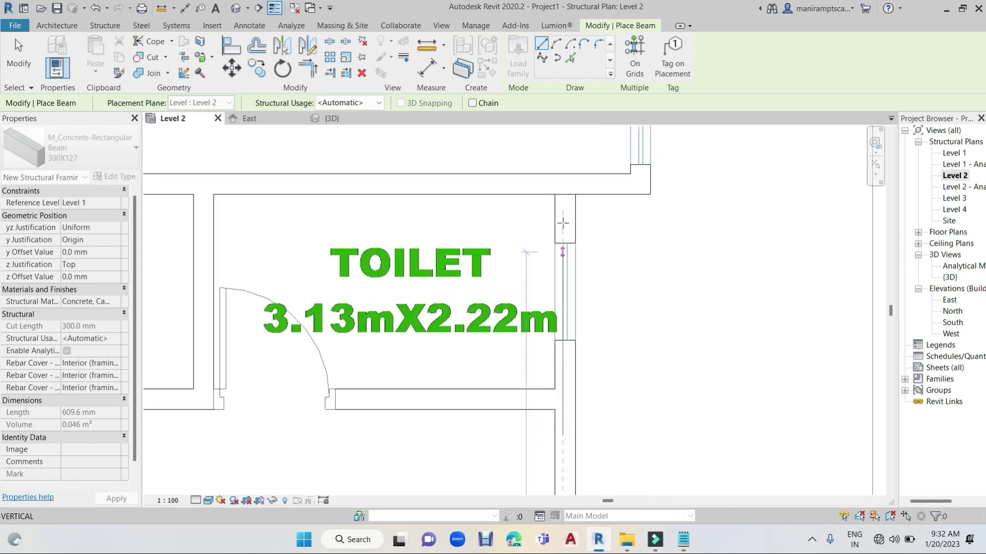
Step: End the beam at the toilet wall corner and draw a beam down the bed room's right wall
click(612, 220)
scroll(664, 172, down, 3)
middle_drag(674, 258, 673, 388)
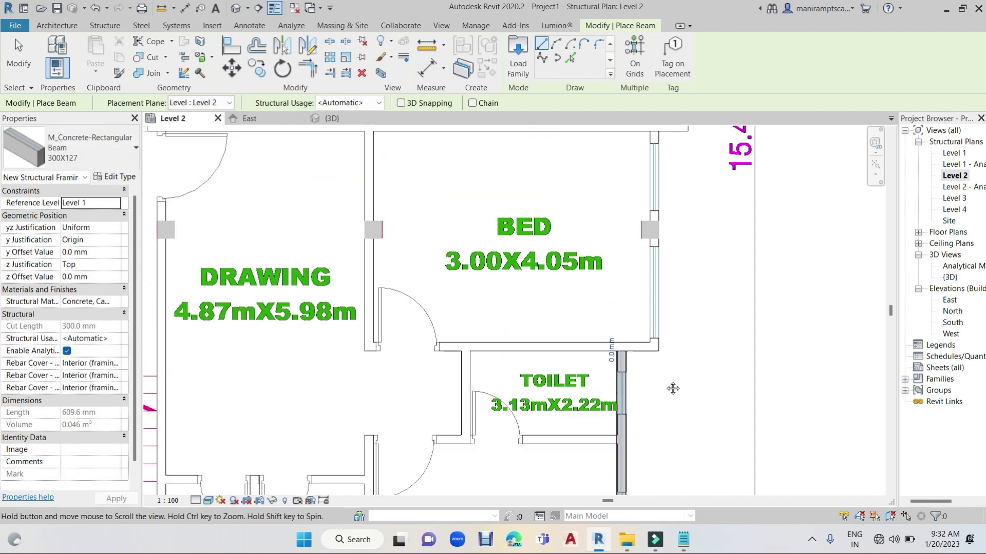
scroll(672, 389, down, 1)
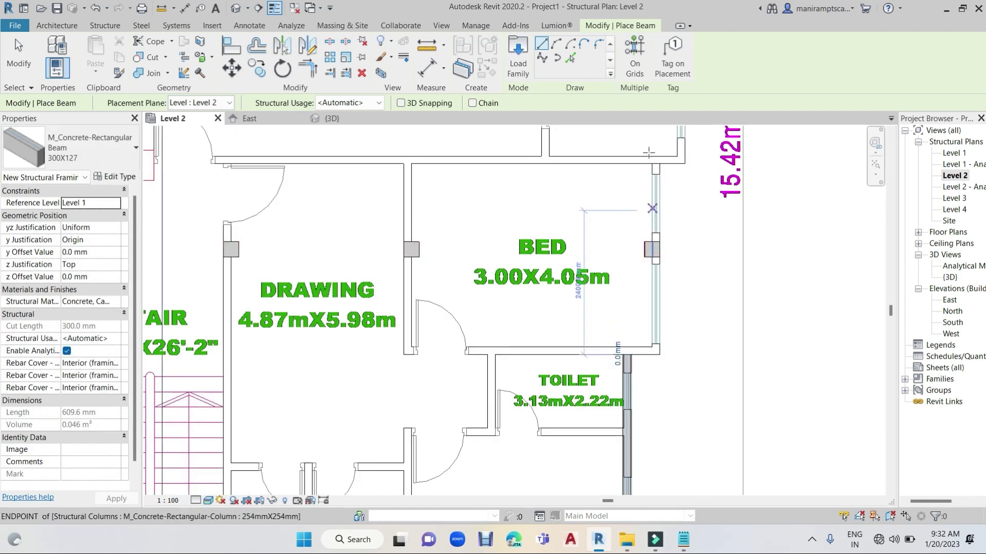
scroll(661, 167, up, 2)
scroll(663, 168, up, 2)
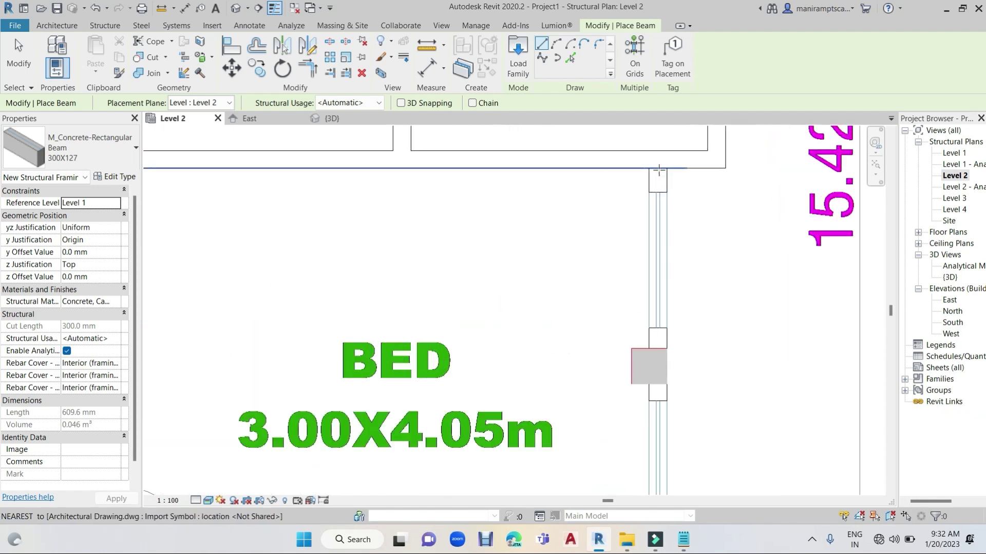
scroll(660, 170, up, 2)
click(658, 168)
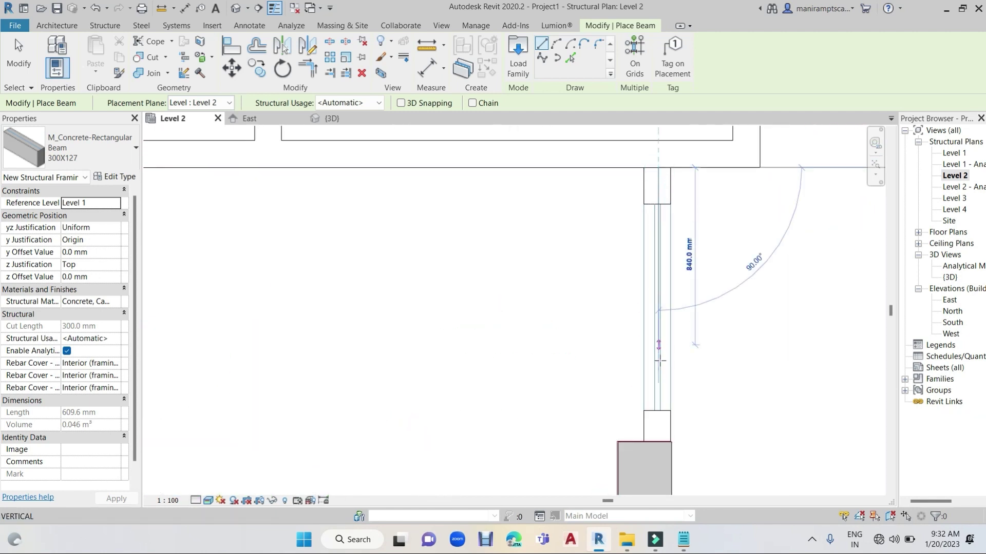
click(658, 440)
Step: Draw a beam along the bed room's lower wall from its lower-right corner
scroll(739, 410, down, 3)
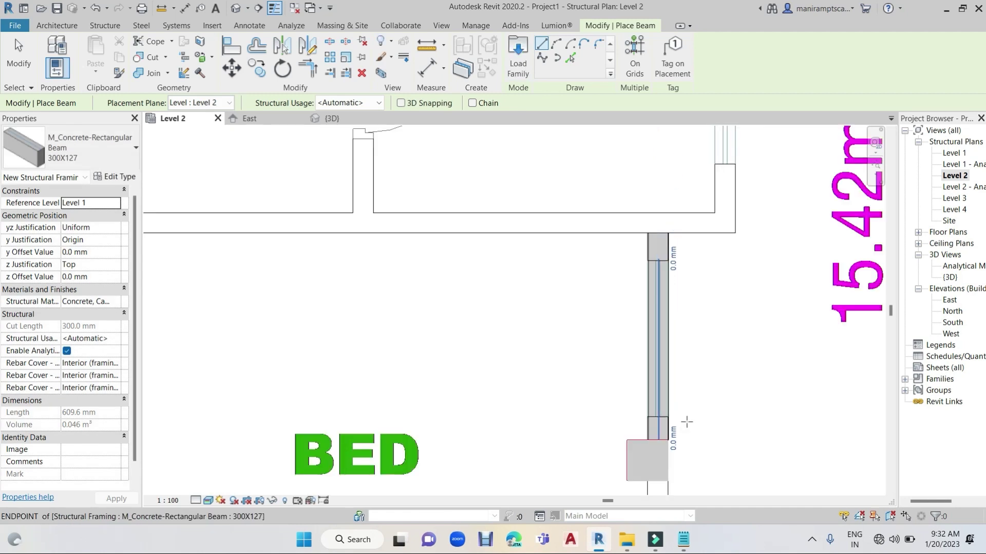
middle_drag(711, 289, 716, 192)
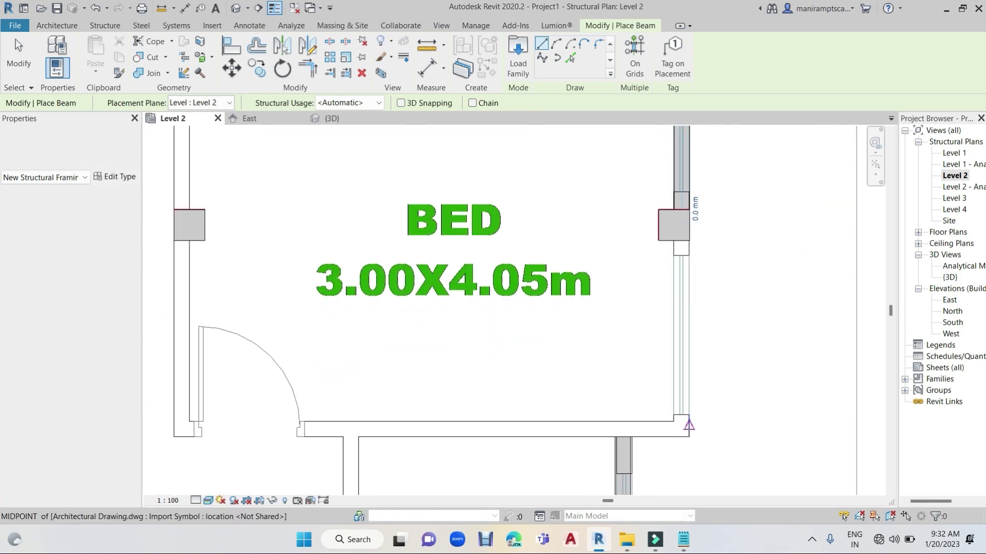
click(689, 426)
click(174, 426)
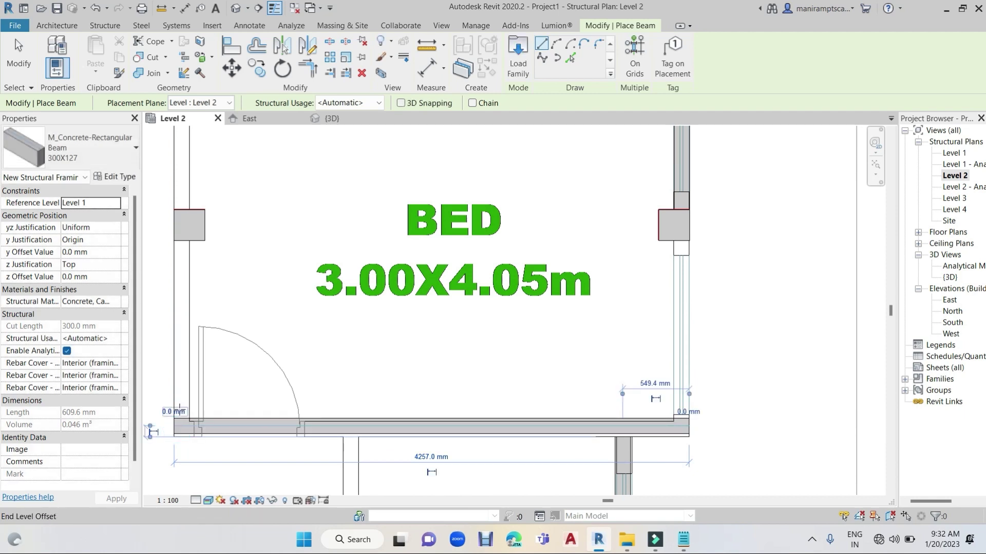
Step: Start a beam at the wall corner above the bed room, running toward the drawing room
scroll(214, 176, down, 1)
mouse_move(247, 227)
middle_down()
mouse_move(275, 330)
mouse_move(262, 272)
middle_up()
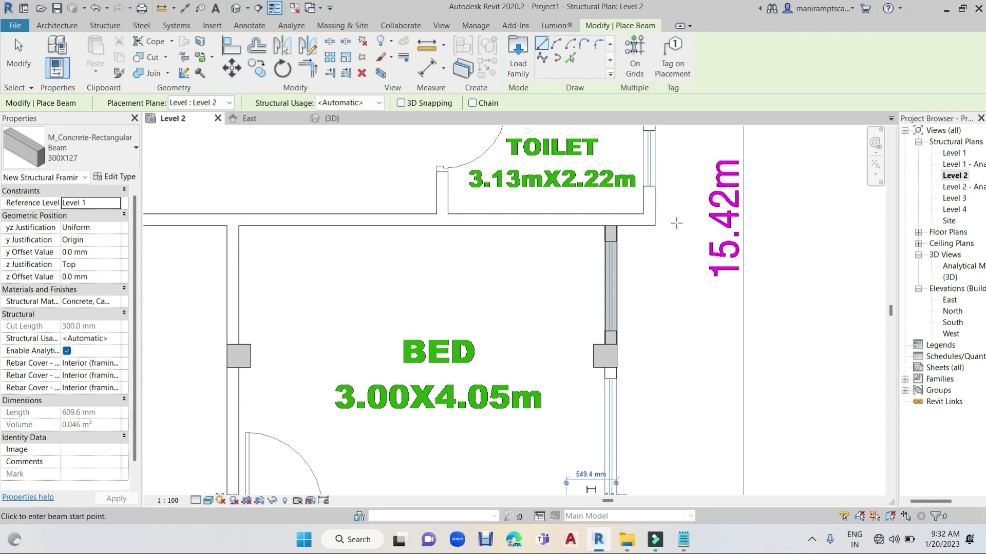
click(655, 219)
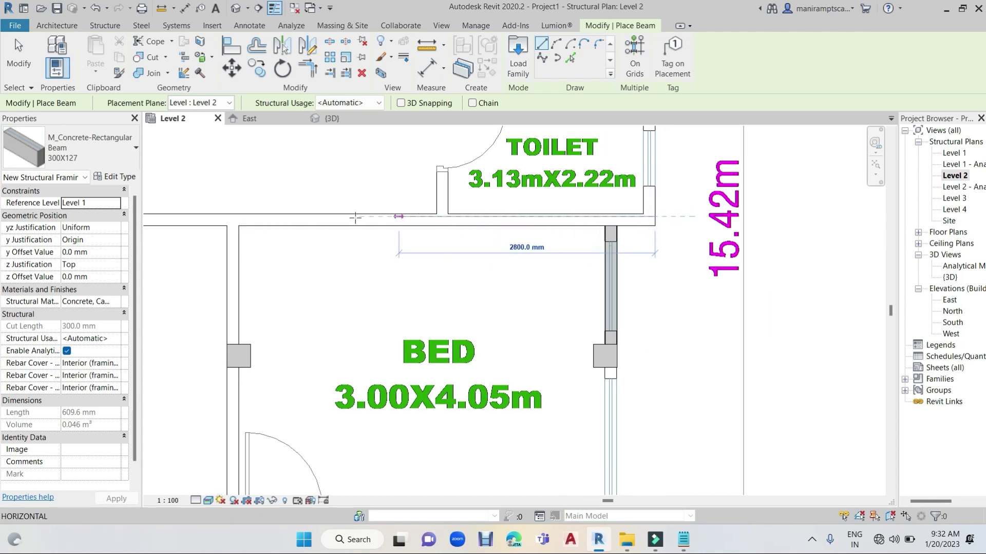
middle_drag(326, 217, 713, 224)
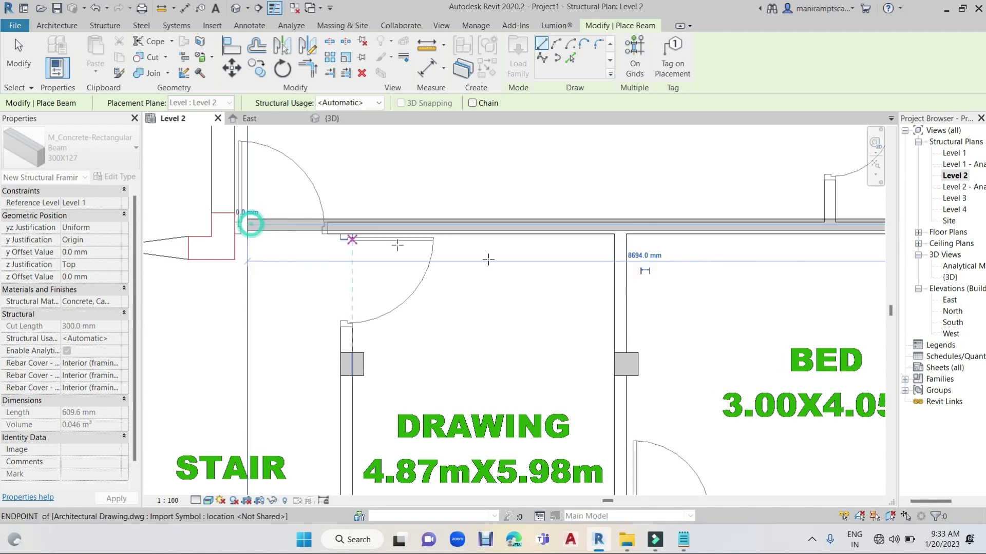
scroll(359, 308, down, 2)
mouse_move(636, 283)
middle_down()
mouse_move(596, 267)
mouse_move(590, 251)
middle_up()
scroll(575, 241, up, 2)
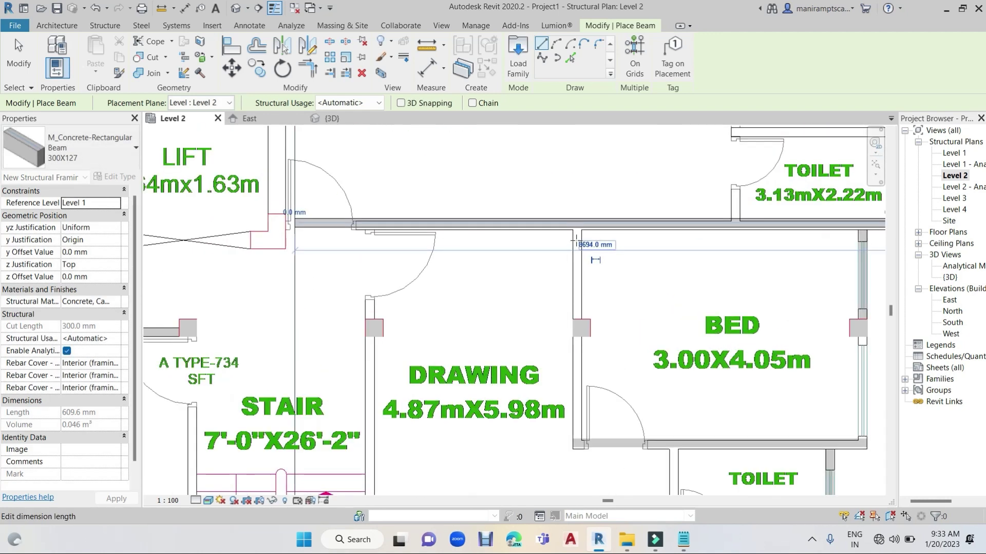
scroll(572, 225, up, 2)
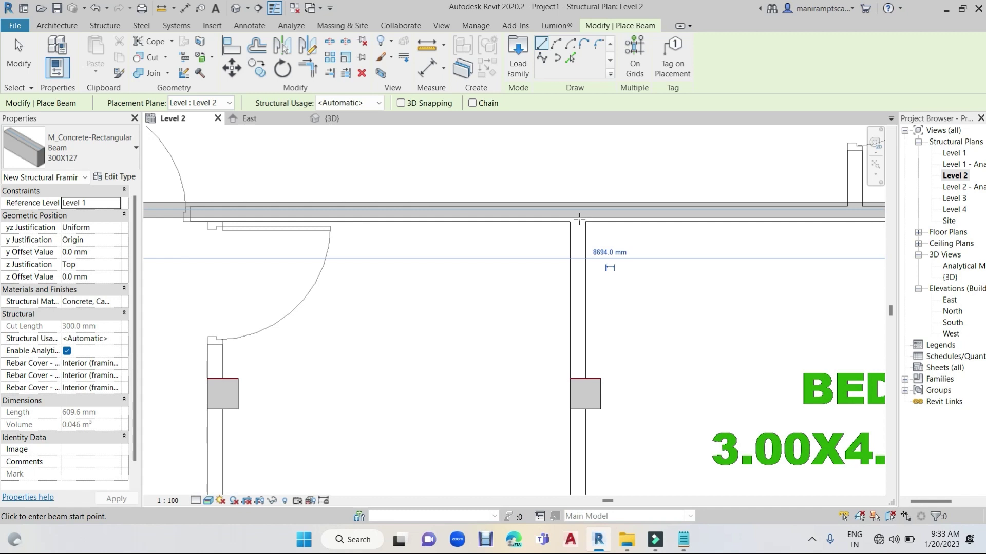
scroll(578, 245, down, 2)
scroll(578, 244, down, 2)
scroll(578, 246, up, 2)
scroll(576, 398, up, 1)
scroll(575, 397, up, 2)
Step: Add a drawing room wall beam down to the column and a vertical beam meeting the top beam
click(561, 406)
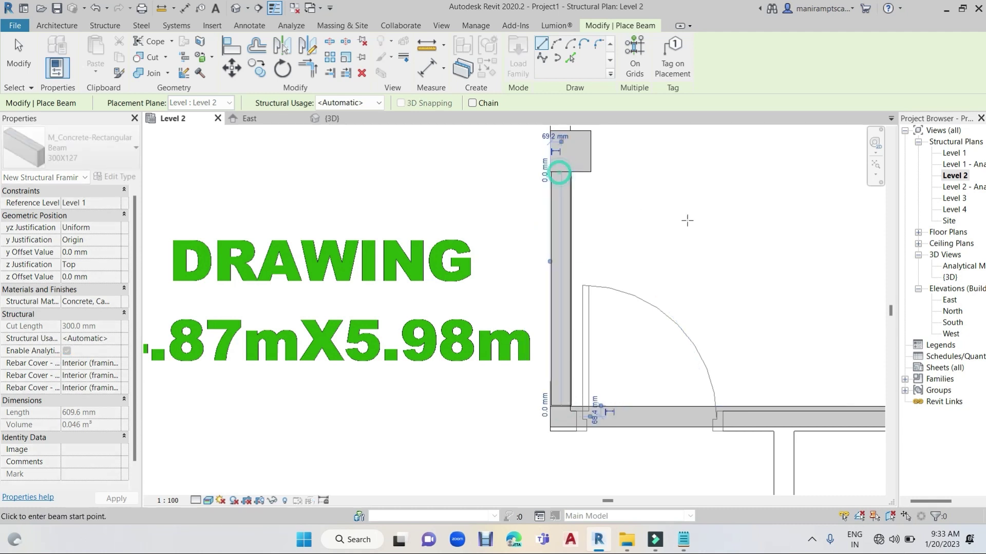
middle_drag(688, 221, 642, 317)
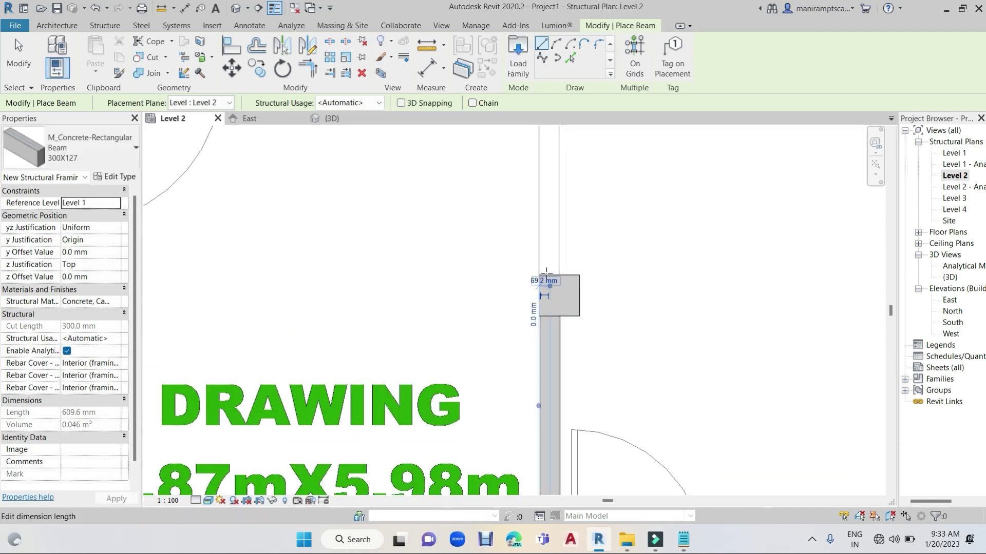
scroll(557, 264, up, 3)
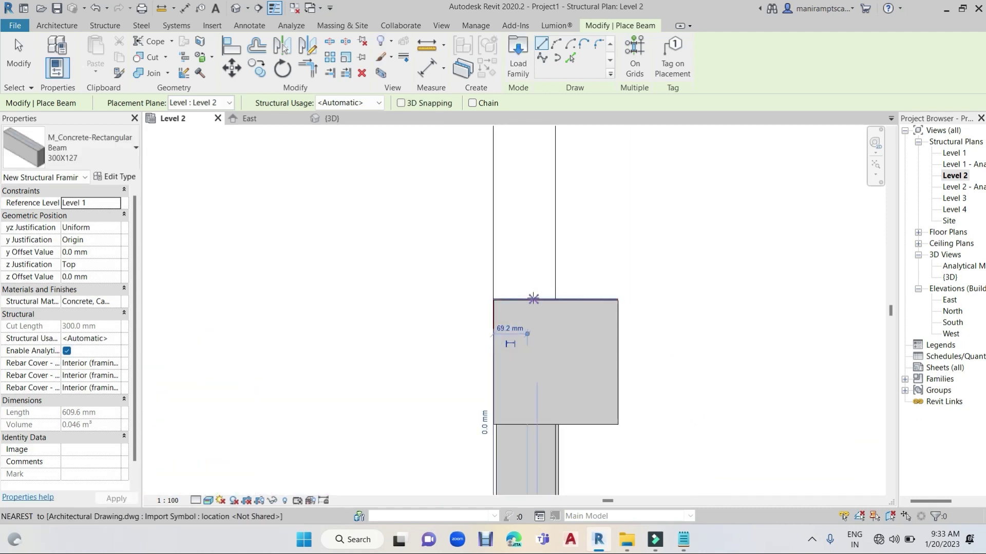
click(532, 299)
scroll(532, 299, down, 2)
mouse_move(517, 468)
middle_down()
mouse_move(527, 286)
mouse_move(504, 348)
middle_up()
scroll(526, 286, down, 2)
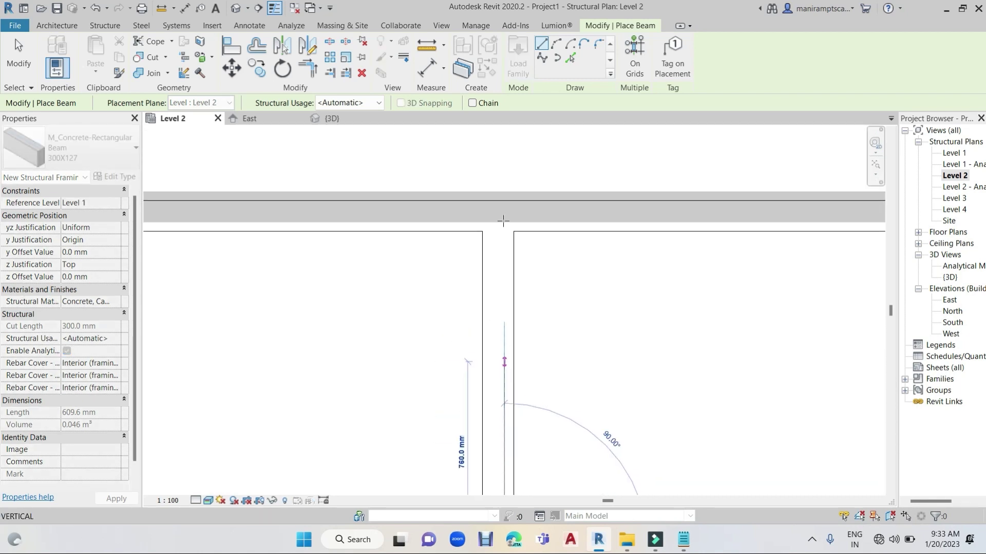
click(637, 278)
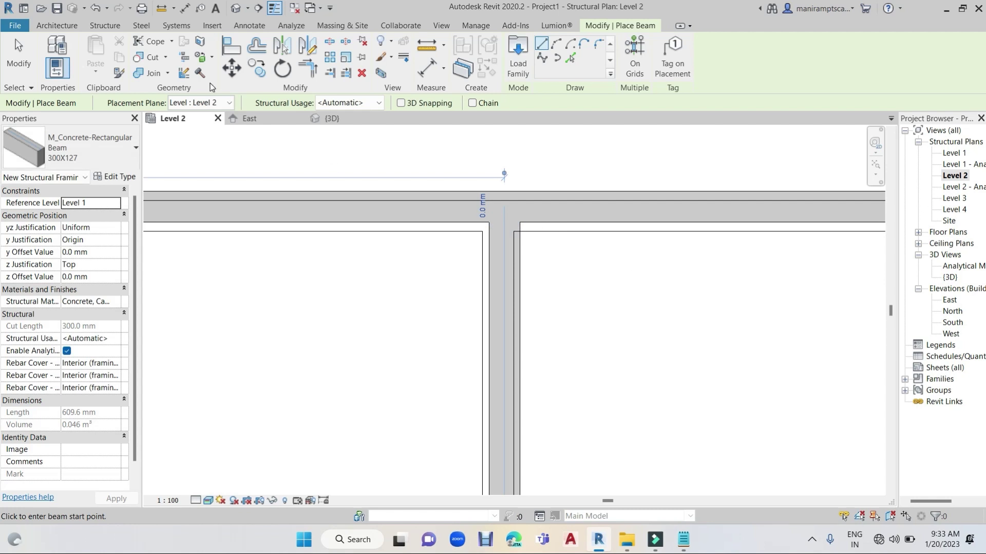
click(239, 51)
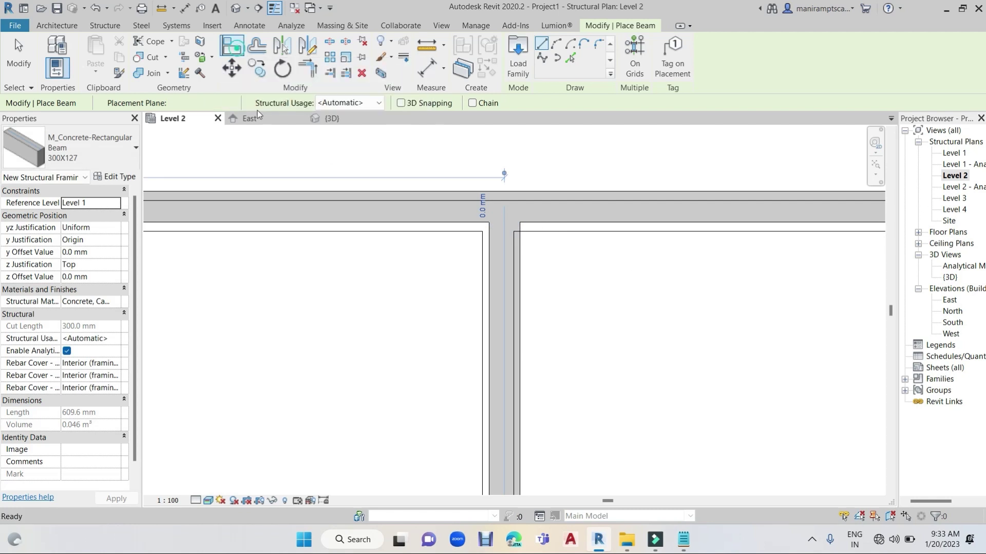
Step: Align a beam's side and the top beam to their adjacent wall lines
click(479, 334)
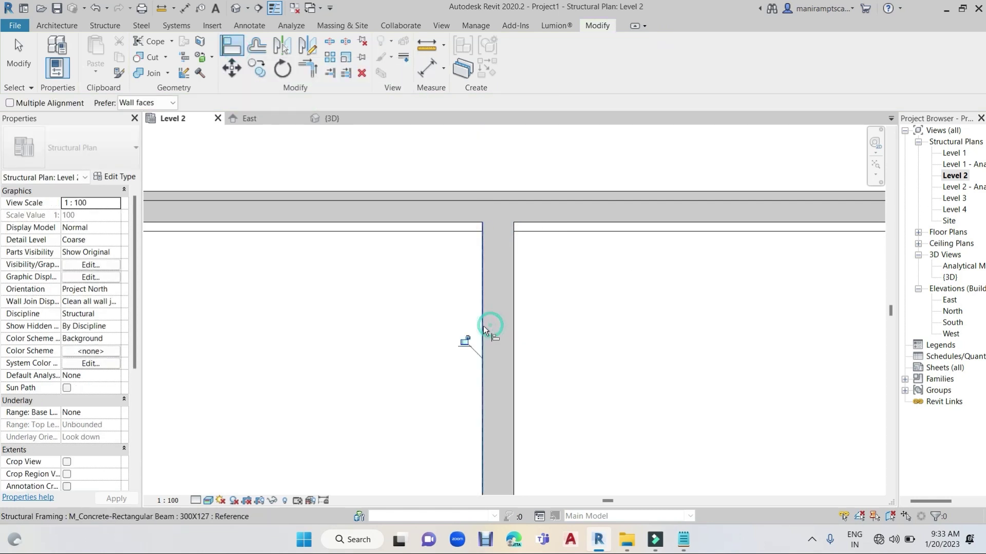
click(435, 229)
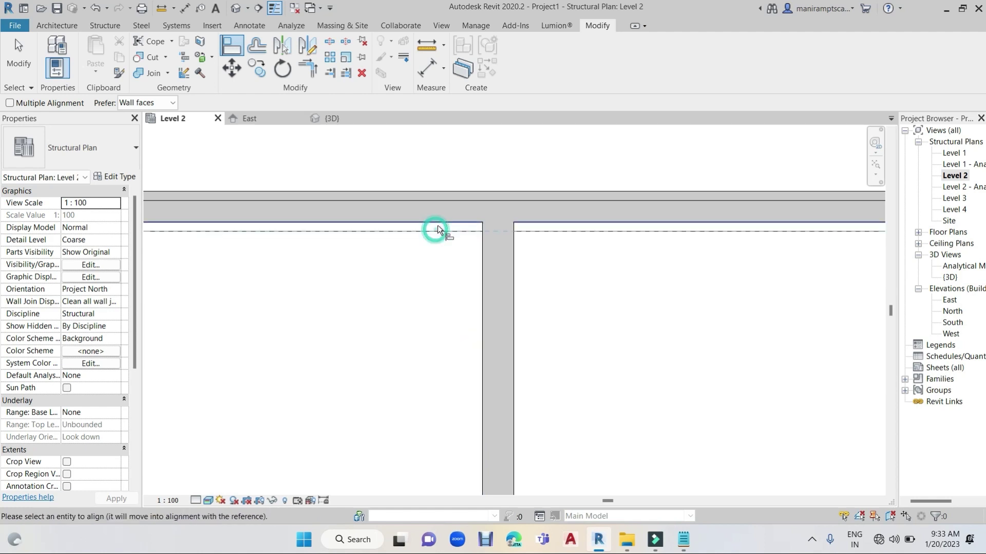
middle_drag(543, 261, 528, 147)
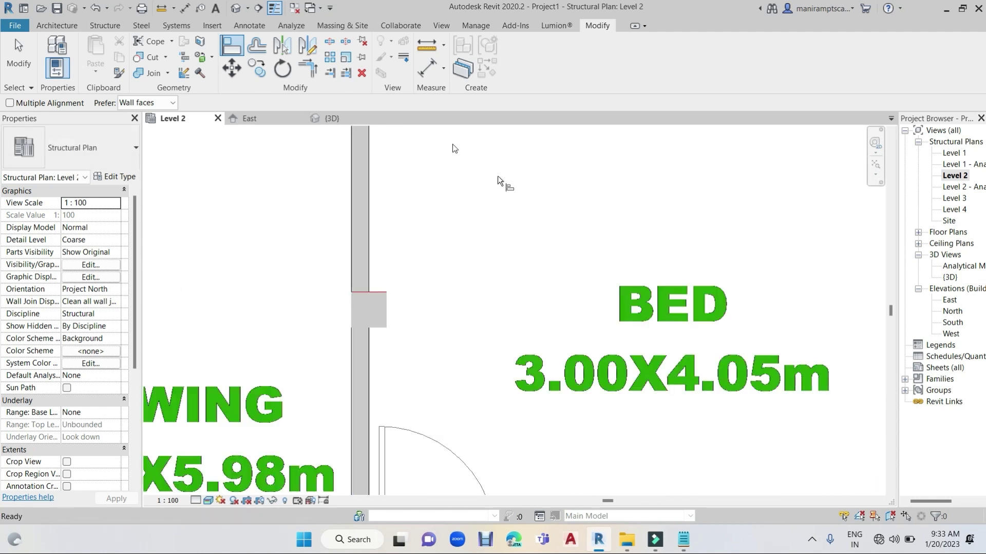
scroll(362, 307, up, 3)
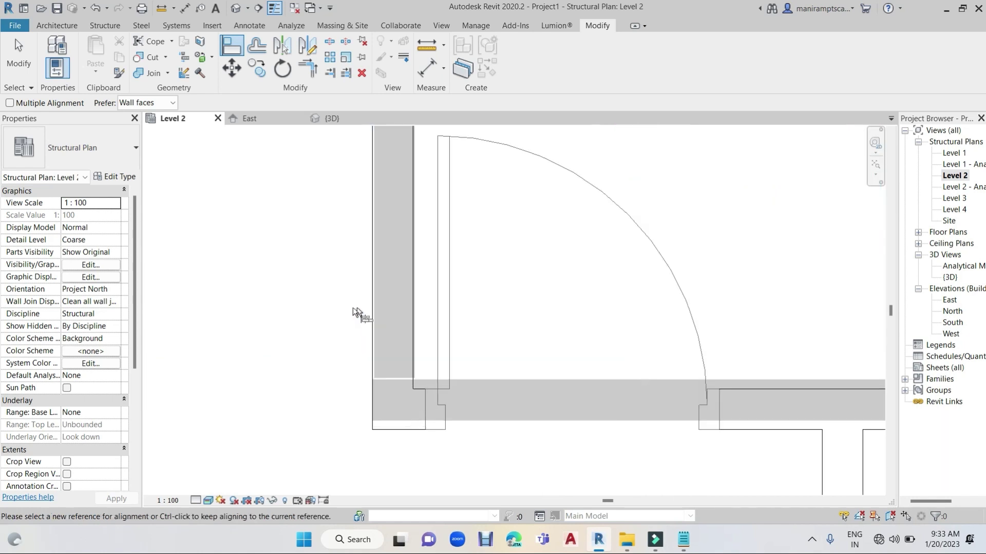
scroll(349, 311, up, 2)
scroll(386, 317, up, 2)
Step: Align beams flush with the wall's left face, the horizontal wall face and the bottom wall edge
click(414, 312)
click(422, 318)
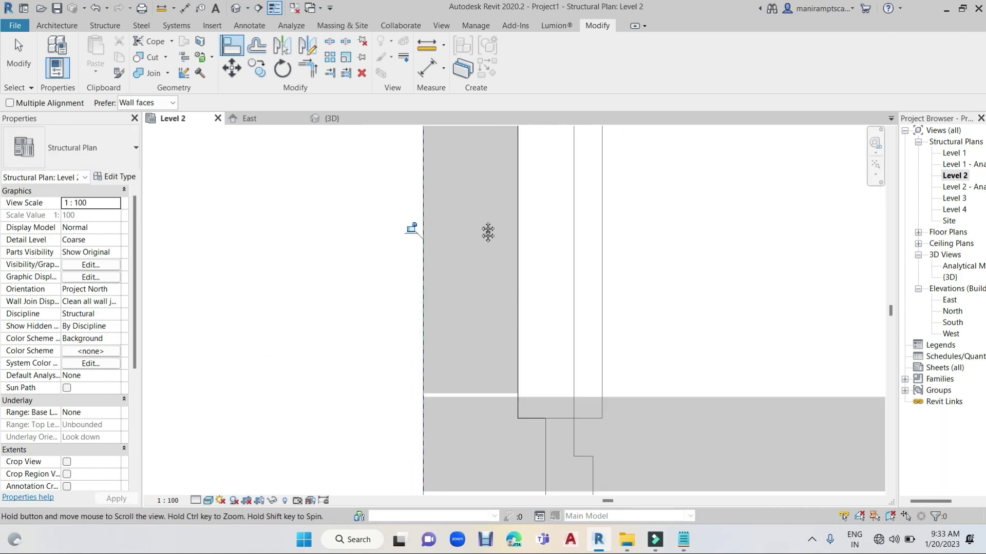
middle_drag(464, 319, 477, 231)
click(484, 349)
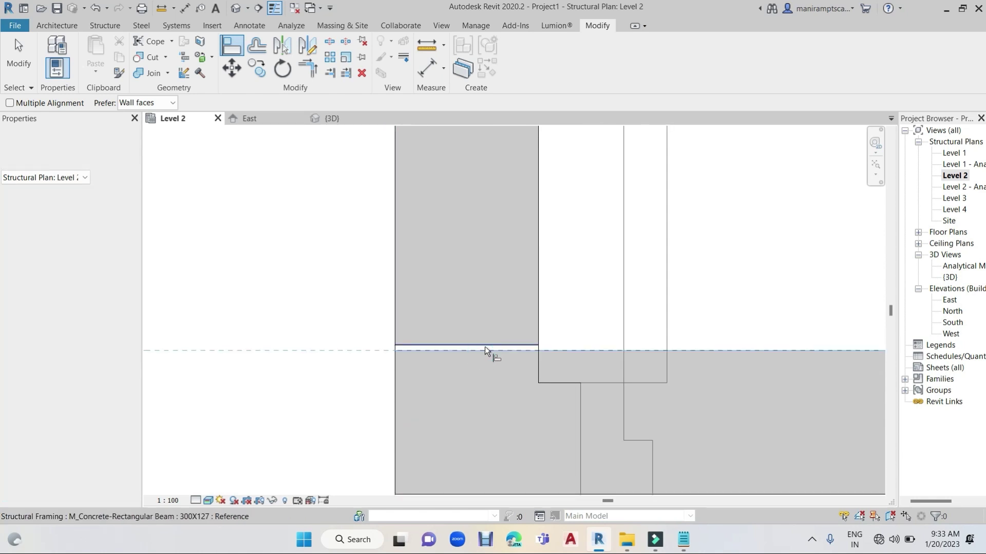
scroll(551, 340, down, 3)
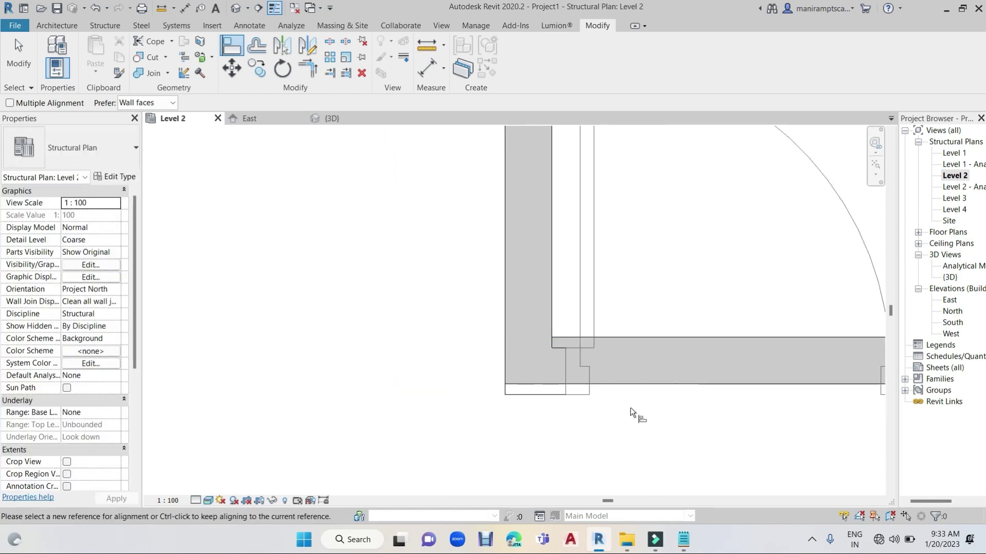
click(533, 395)
click(653, 388)
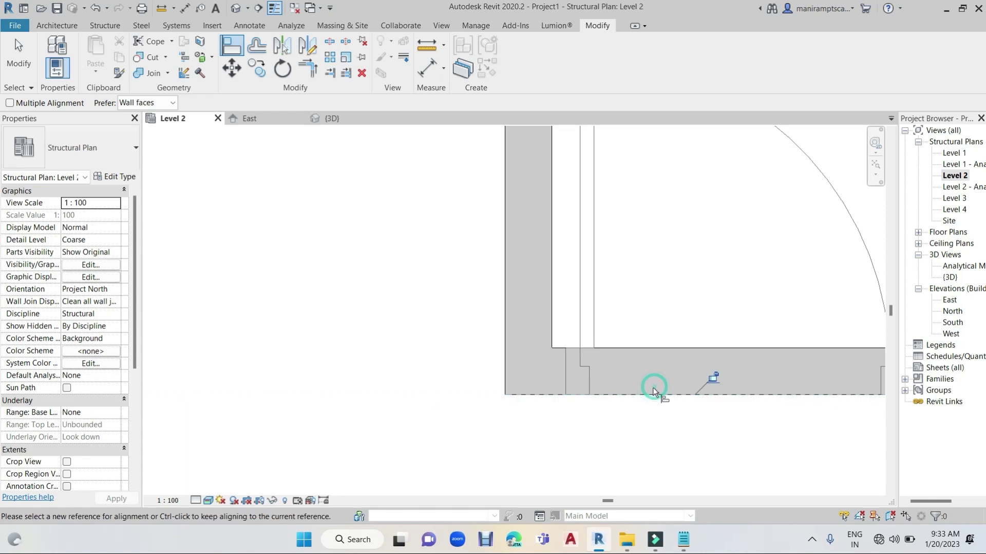
Step: Align beams to the left wall face and a beam edge to the column face
scroll(666, 395, down, 3)
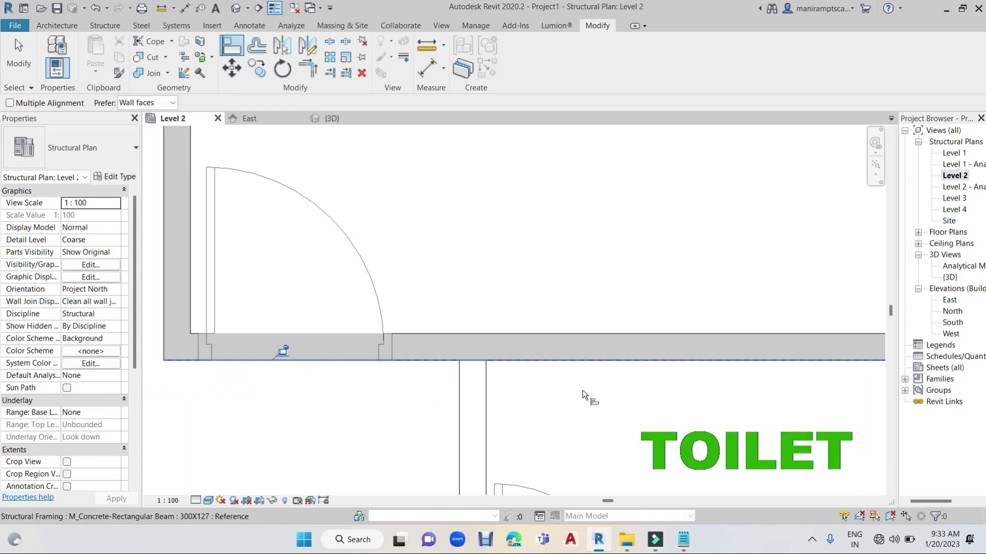
scroll(582, 390, up, 3)
scroll(683, 338, up, 2)
scroll(700, 255, up, 2)
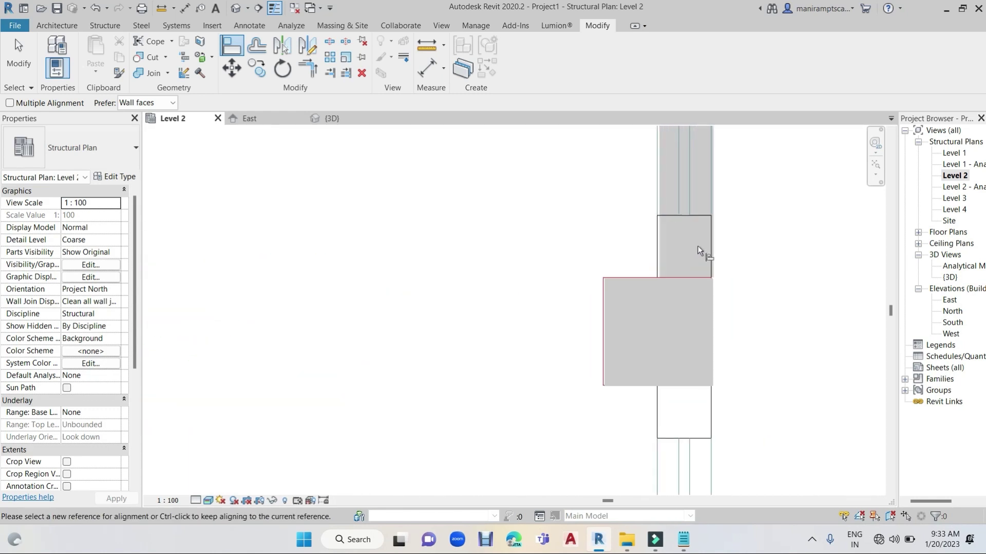
scroll(646, 194, up, 2)
scroll(620, 182, up, 1)
click(620, 178)
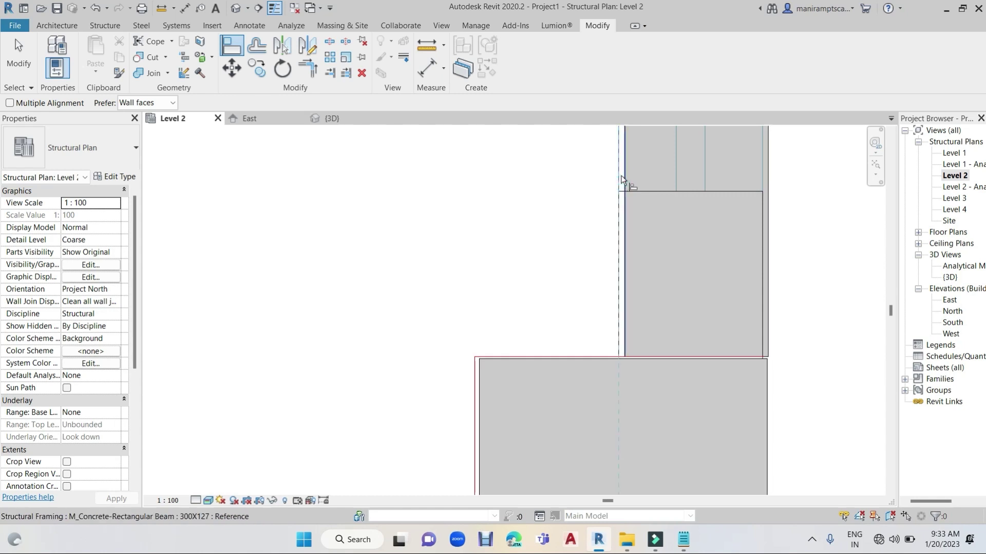
scroll(676, 307, down, 2)
scroll(668, 302, up, 2)
scroll(637, 296, up, 2)
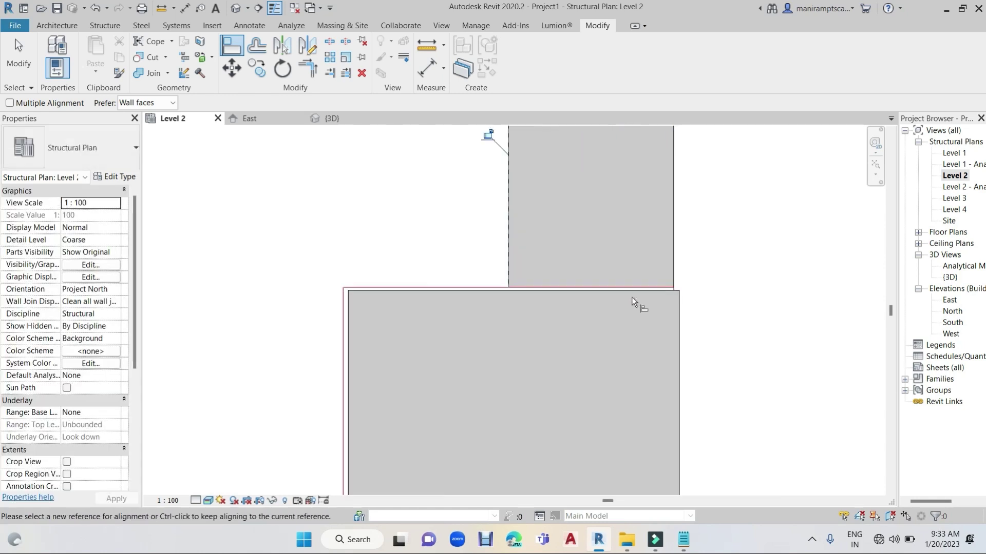
click(615, 283)
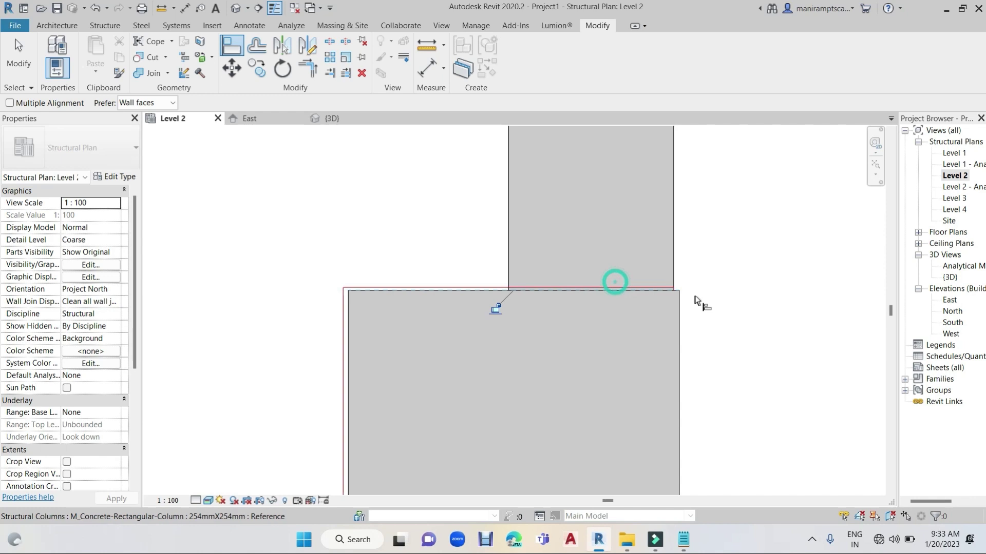
Step: Align the beam's left edge to the column edge and finish that alignment
scroll(700, 301, down, 2)
middle_drag(790, 329, 798, 341)
scroll(616, 306, up, 1)
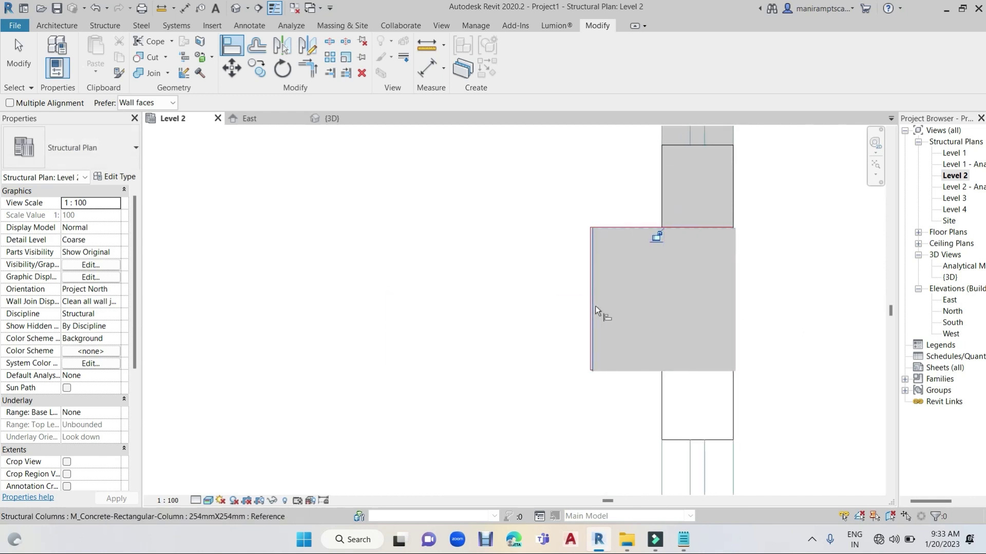
scroll(595, 306, up, 2)
scroll(583, 297, up, 1)
click(587, 298)
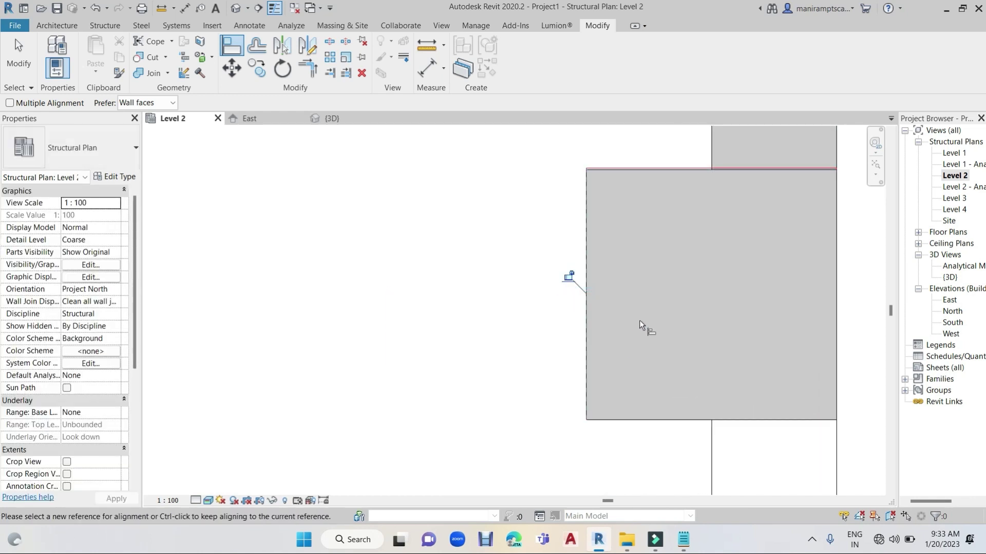
scroll(639, 319, down, 2)
key(Escape)
key(Escape)
Step: Restart Align to wall faces, with the toilet wall and lower rooms in view
scroll(782, 340, down, 1)
scroll(747, 208, down, 2)
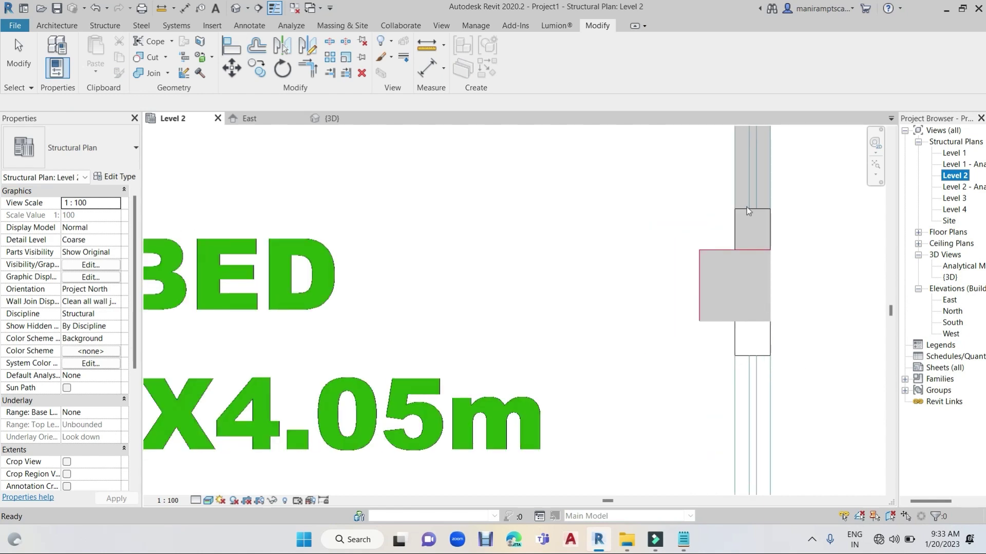
scroll(719, 283, down, 1)
scroll(693, 354, down, 1)
scroll(693, 354, down, 2)
scroll(684, 437, up, 3)
scroll(642, 282, up, 2)
middle_drag(707, 424, 701, 307)
scroll(701, 303, up, 2)
scroll(716, 291, up, 1)
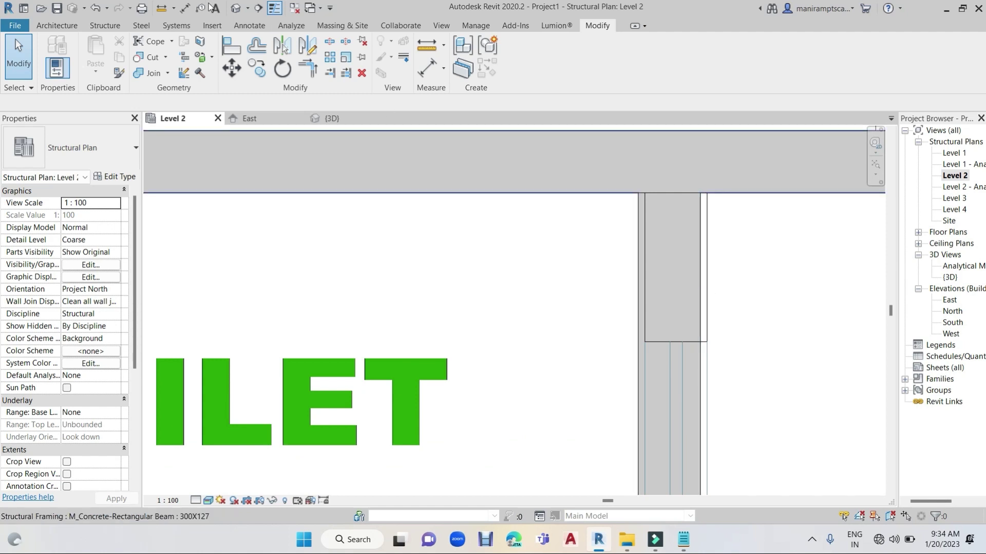
click(224, 51)
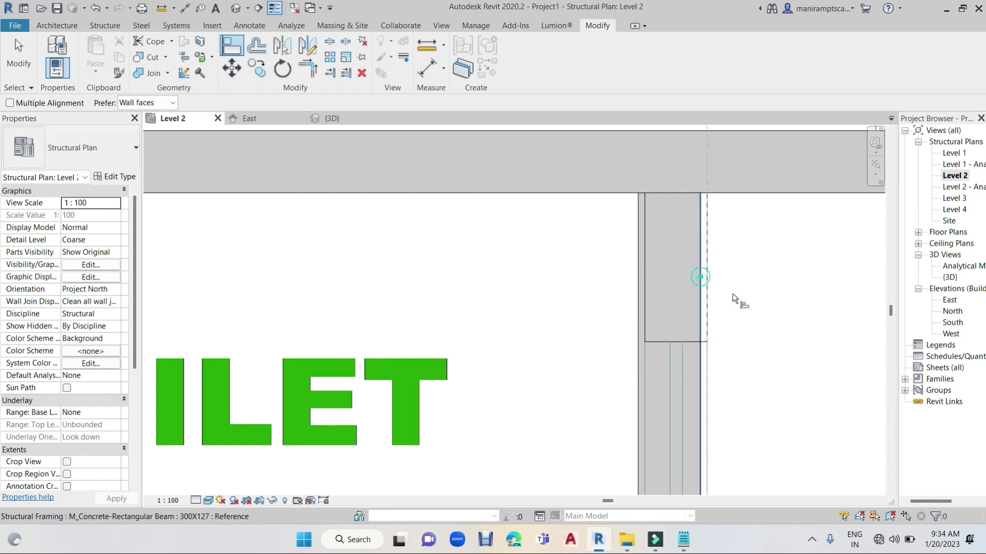
scroll(807, 347, down, 2)
scroll(786, 291, down, 2)
scroll(738, 270, down, 2)
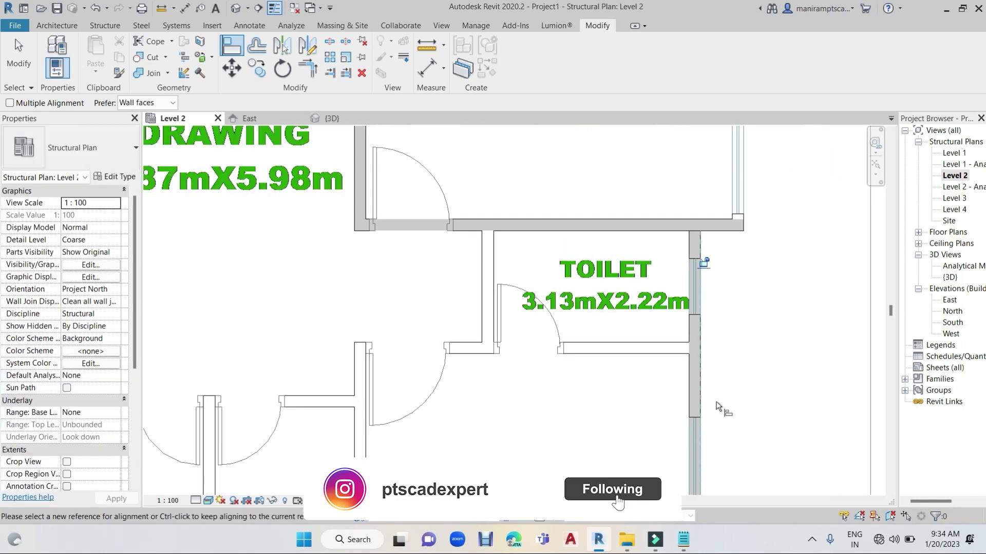
middle_drag(726, 401, 698, 283)
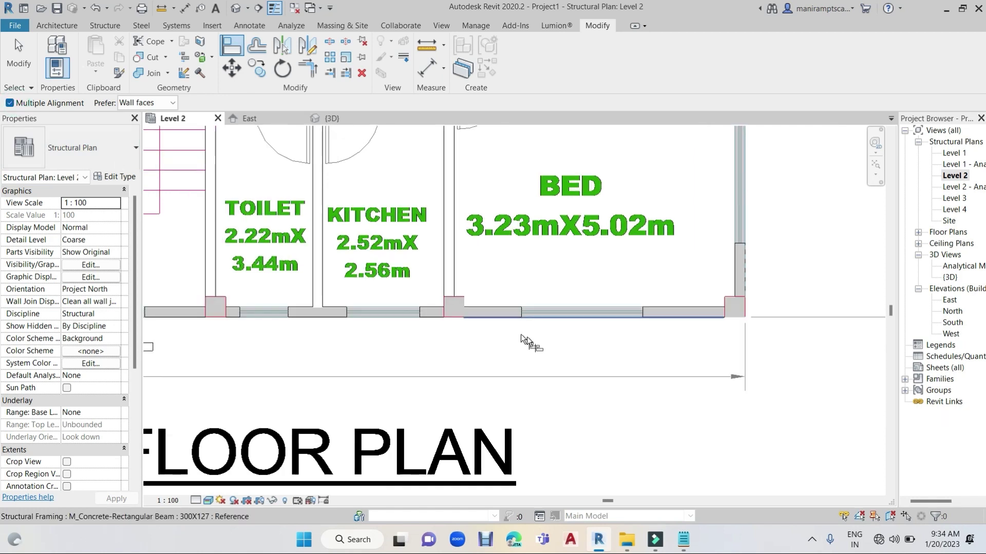
Step: Pick the lower wall face as reference and align the first beam to it
click(526, 337)
scroll(504, 325, up, 3)
scroll(467, 323, up, 2)
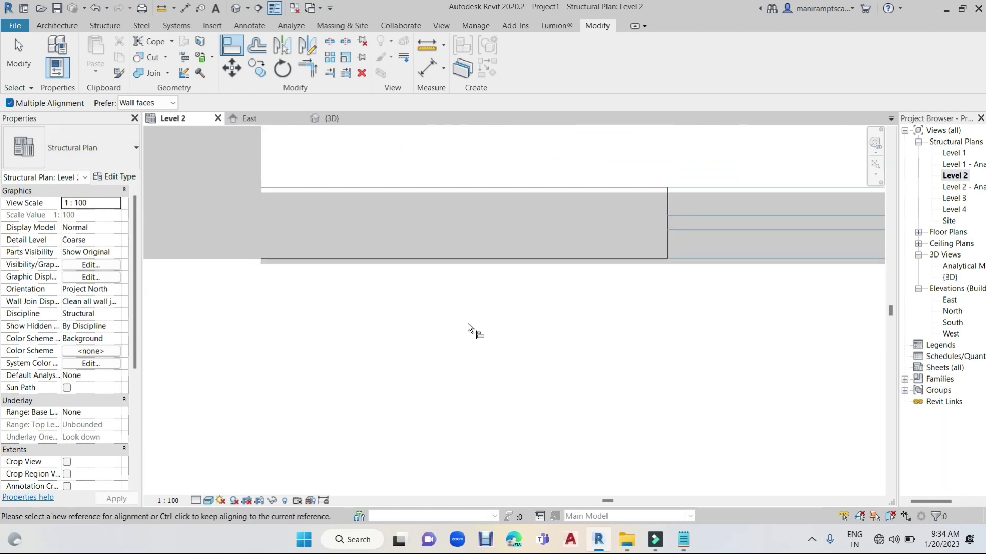
click(423, 254)
click(429, 269)
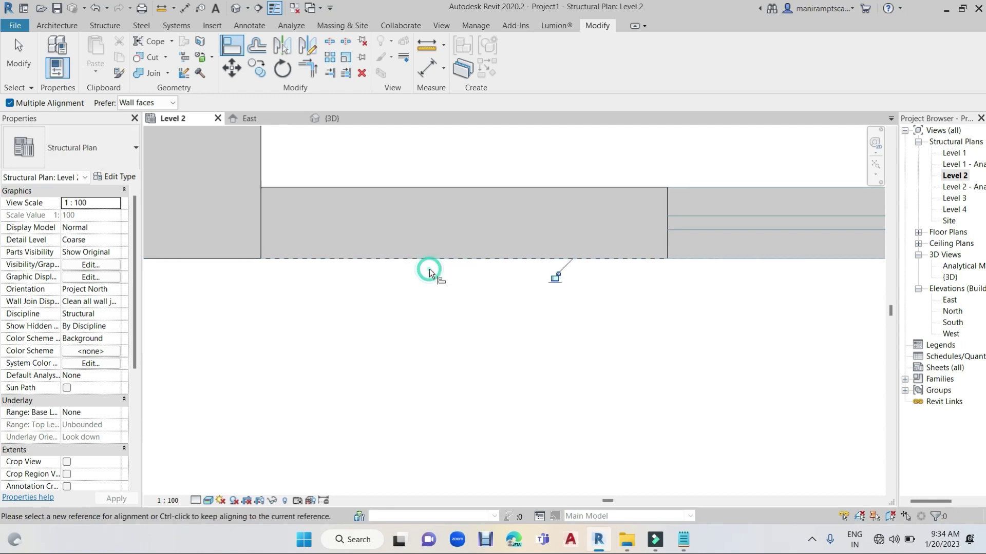
scroll(387, 280, down, 2)
Step: Align the beam edge at the next column to the same wall face
middle_drag(317, 298, 446, 282)
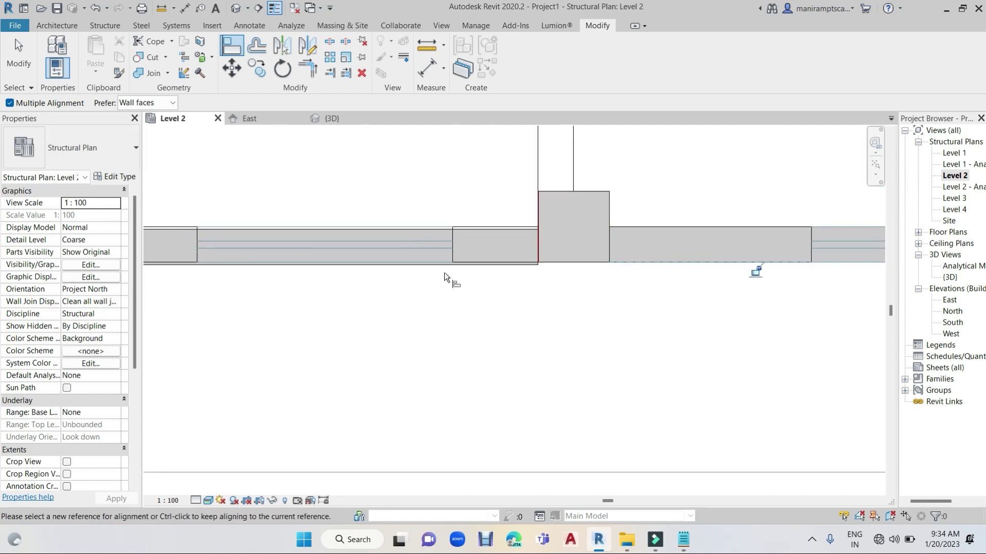
scroll(414, 233, up, 2)
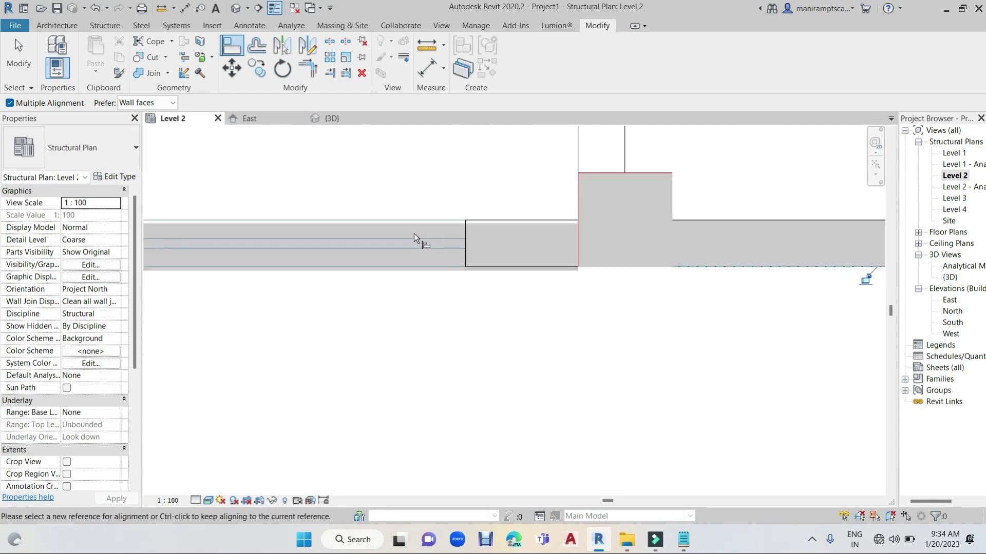
scroll(424, 273, down, 2)
mouse_move(381, 288)
middle_down()
mouse_move(770, 295)
mouse_move(345, 321)
middle_up()
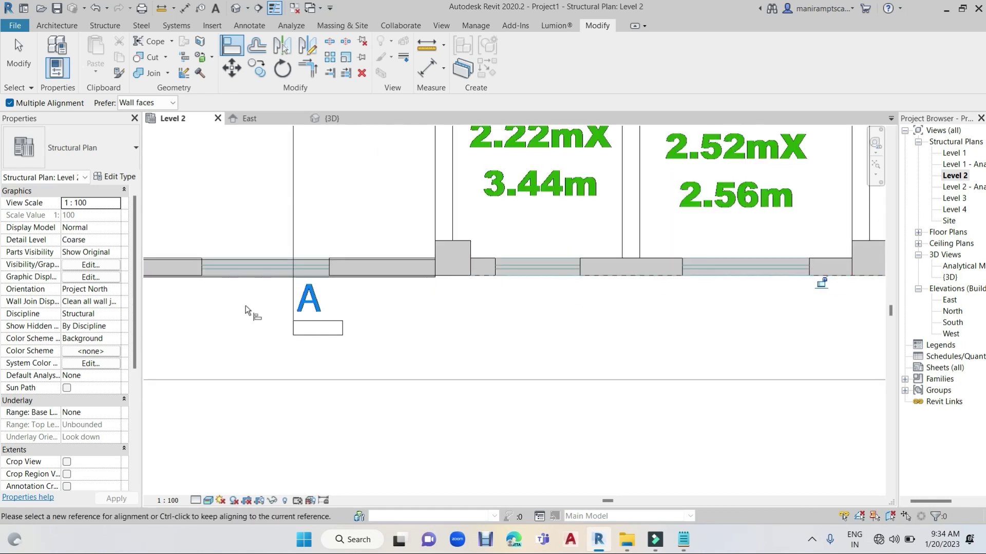
scroll(245, 306, up, 2)
scroll(245, 306, up, 1)
click(600, 229)
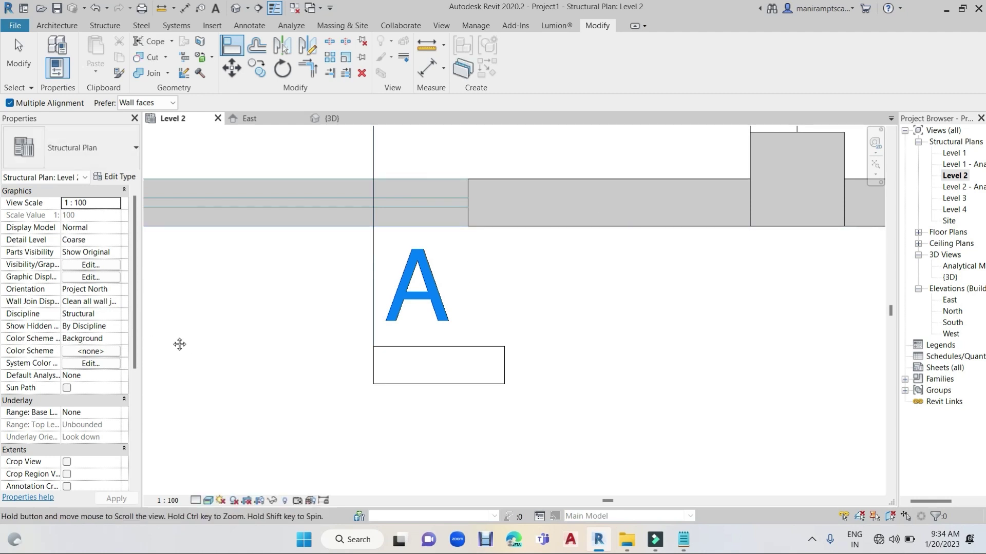
Step: Align the remaining beams along the bottom wall up to the corner column, then finish
middle_drag(188, 344, 627, 325)
scroll(759, 307, up, 2)
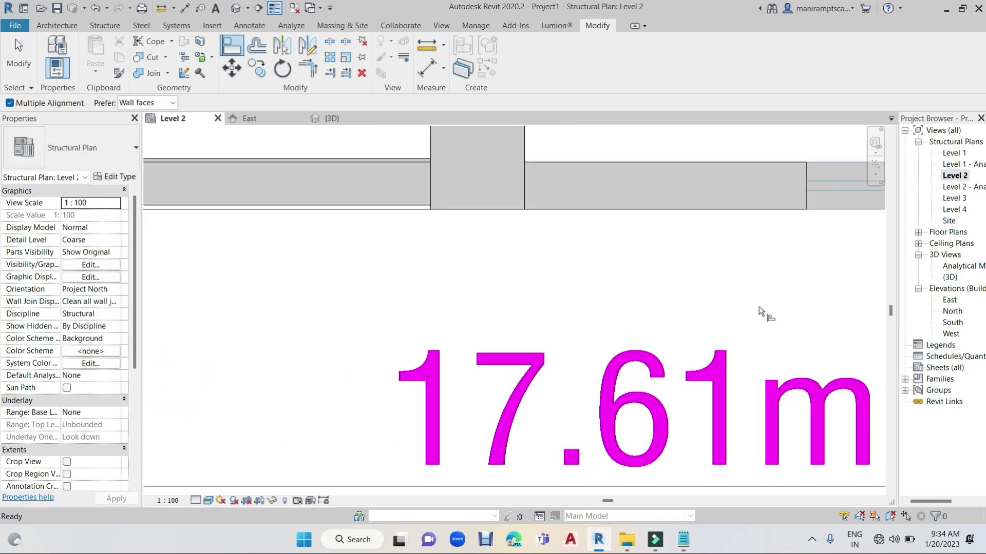
click(359, 203)
mouse_move(334, 226)
middle_down()
mouse_move(277, 282)
mouse_move(761, 291)
middle_up()
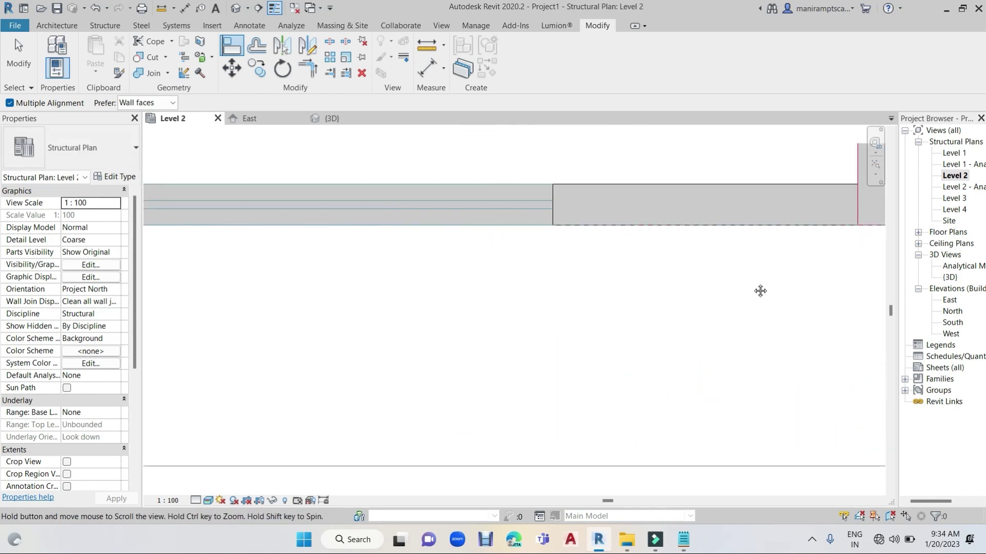
middle_drag(421, 298, 816, 293)
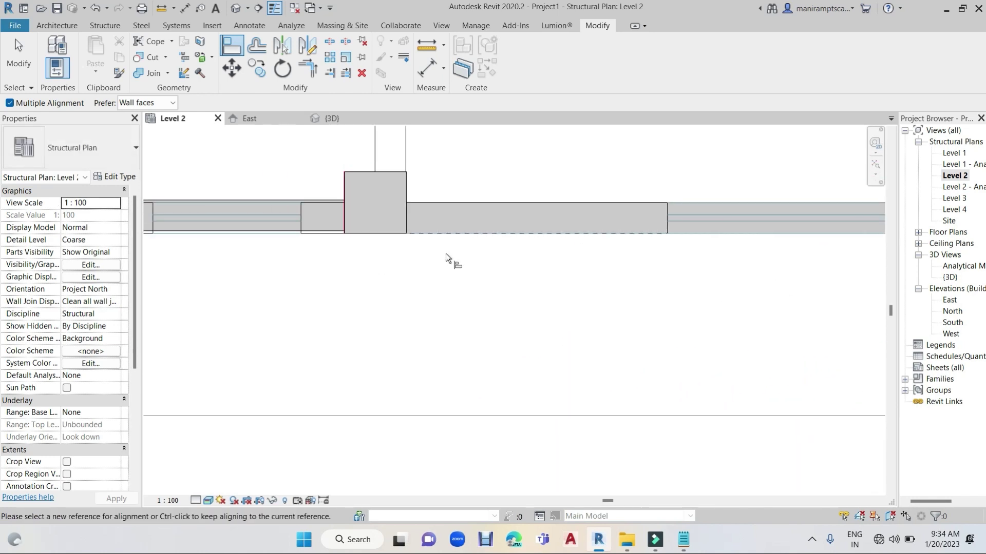
middle_drag(257, 279, 800, 280)
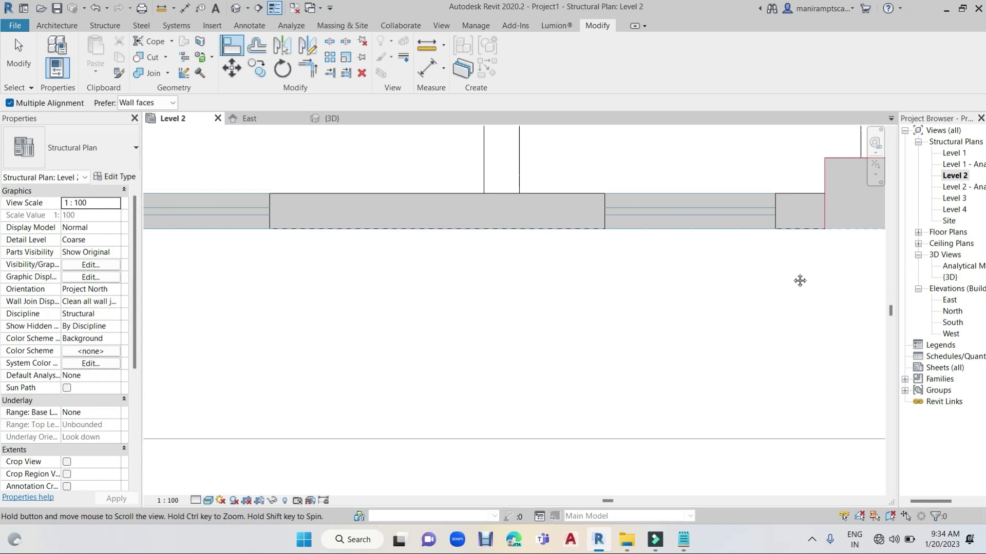
mouse_move(541, 275)
middle_down()
mouse_move(782, 290)
mouse_move(596, 327)
mouse_move(467, 314)
middle_up()
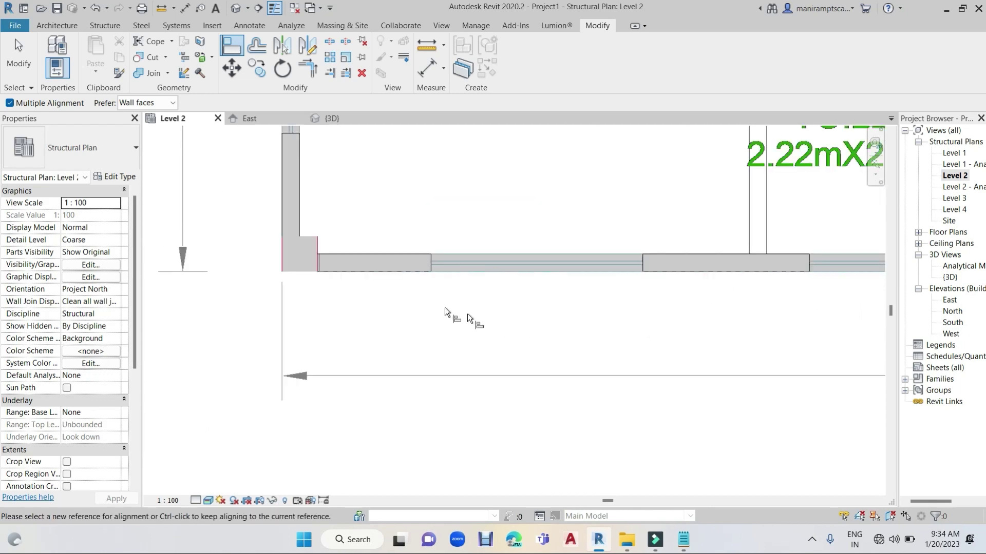
scroll(307, 273, up, 4)
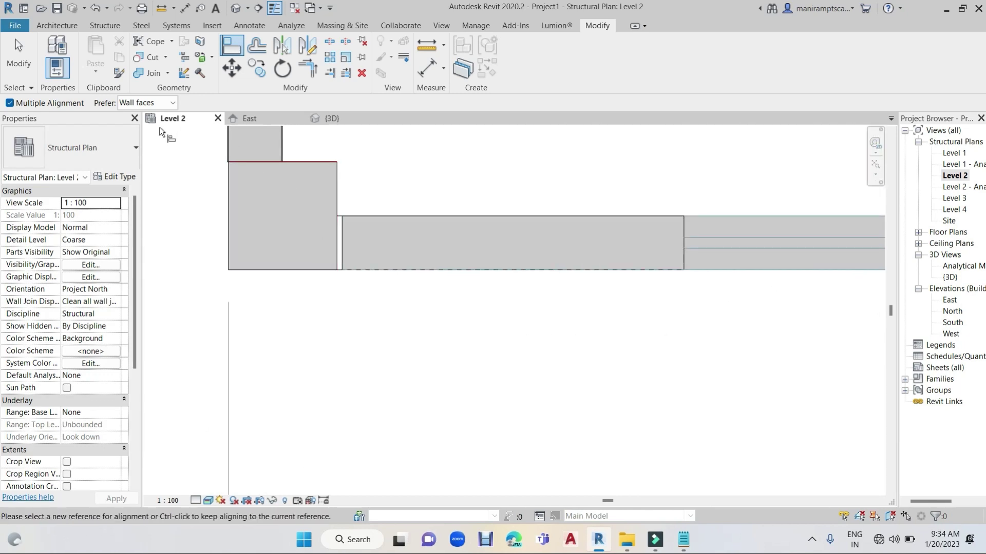
key(Escape)
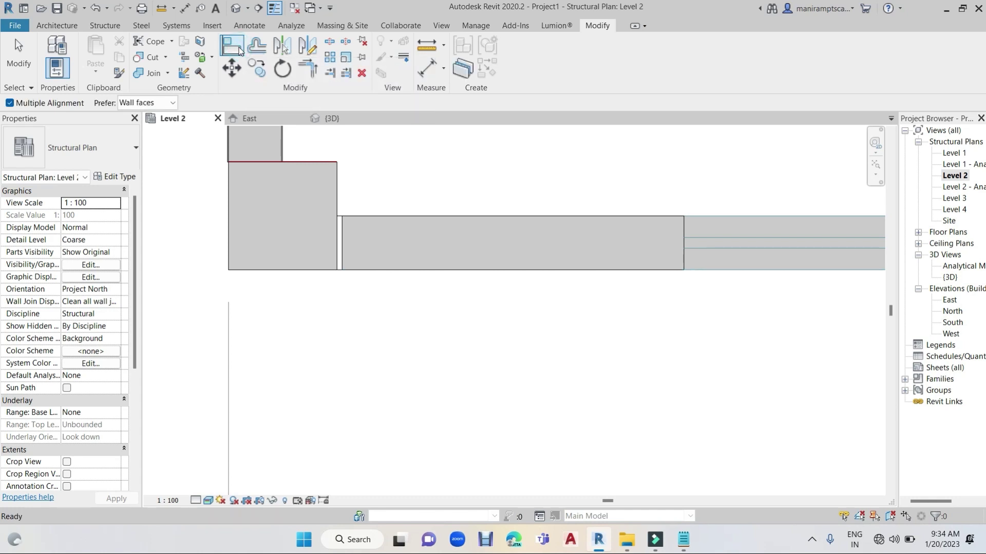
Step: With Multiple Alignment off, align the lower beam's end to the corner column edge
click(10, 104)
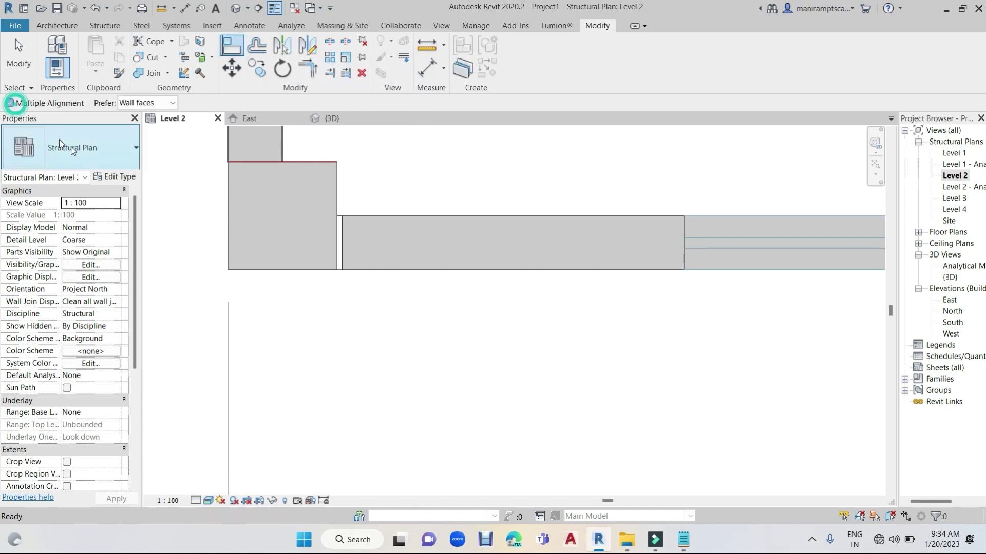
scroll(339, 244, up, 1)
click(339, 242)
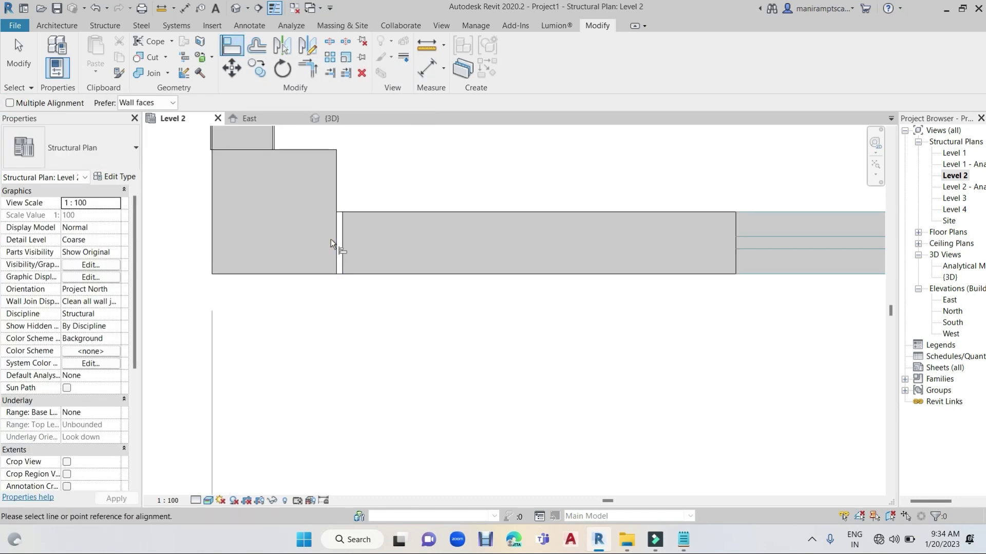
click(343, 249)
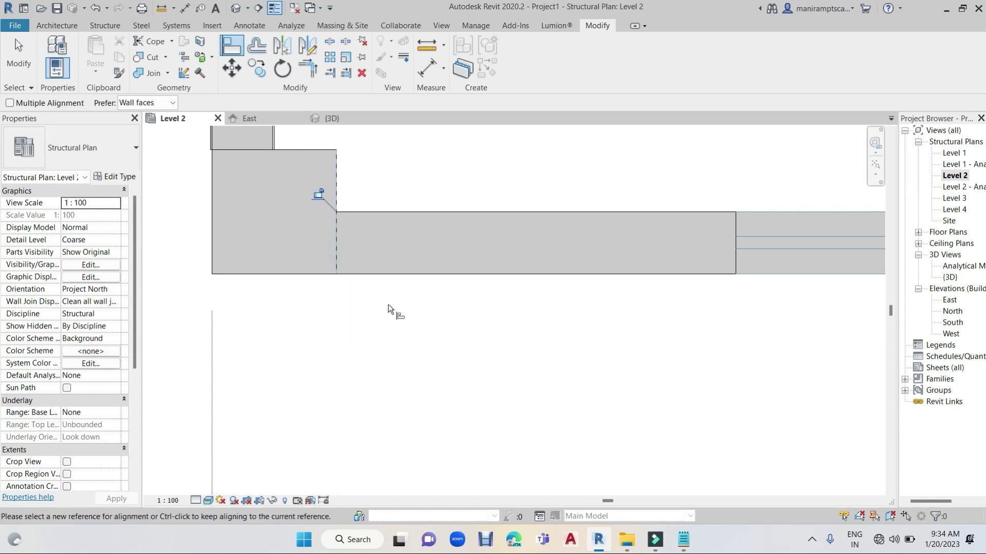
scroll(388, 304, down, 2)
scroll(504, 310, down, 2)
scroll(376, 389, down, 1)
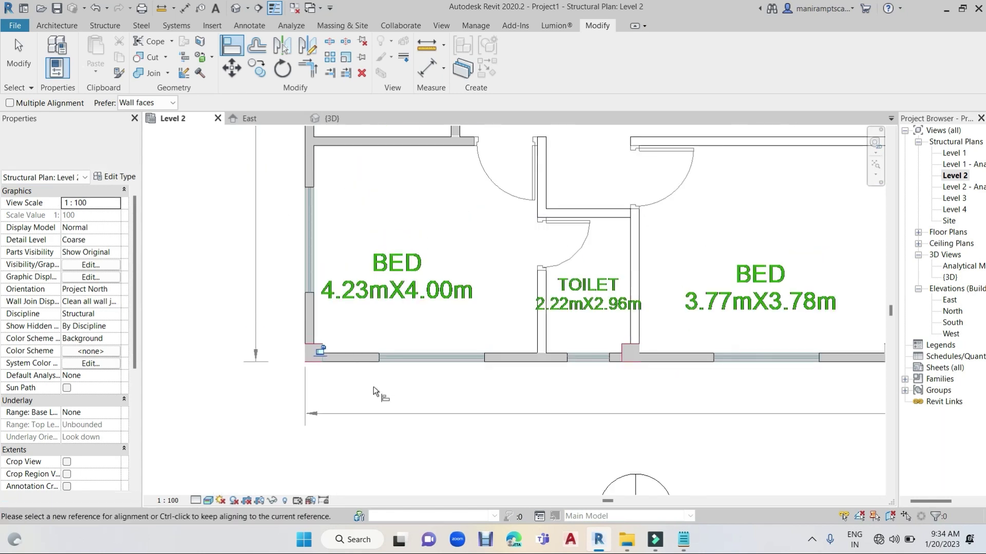
scroll(373, 388, down, 3)
mouse_move(707, 329)
middle_down()
mouse_move(588, 377)
mouse_move(587, 456)
middle_up()
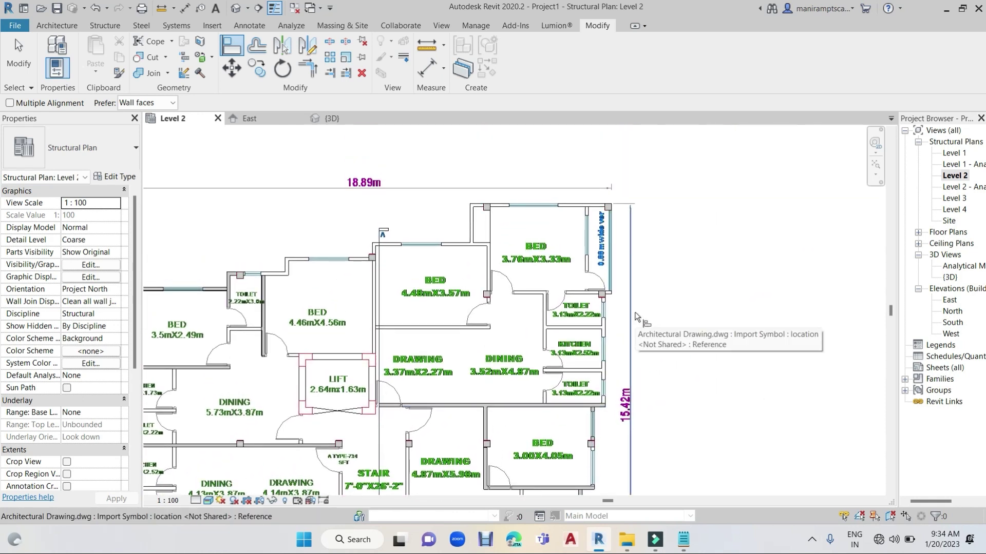
Step: Exit Align and bring the left-side kitchen, toilet and dining rooms into view
key(Escape)
mouse_move(262, 326)
middle_down()
mouse_move(308, 313)
mouse_move(350, 280)
middle_up()
scroll(308, 313, down, 1)
scroll(364, 305, up, 2)
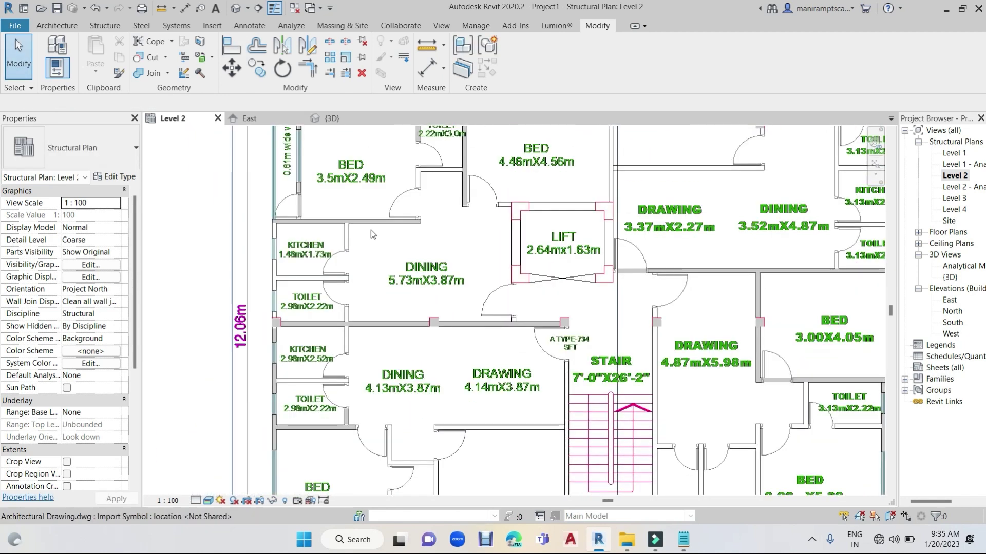
scroll(347, 275, up, 2)
scroll(347, 274, up, 1)
scroll(398, 227, up, 1)
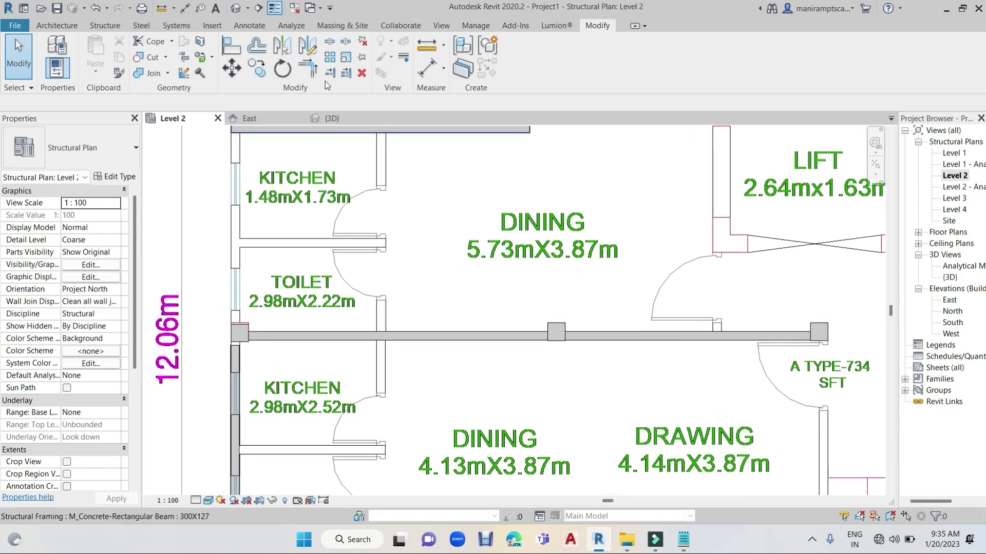
Step: Join the top beam and a second beam into a clean corner with Trim/Extend to Corner
click(307, 68)
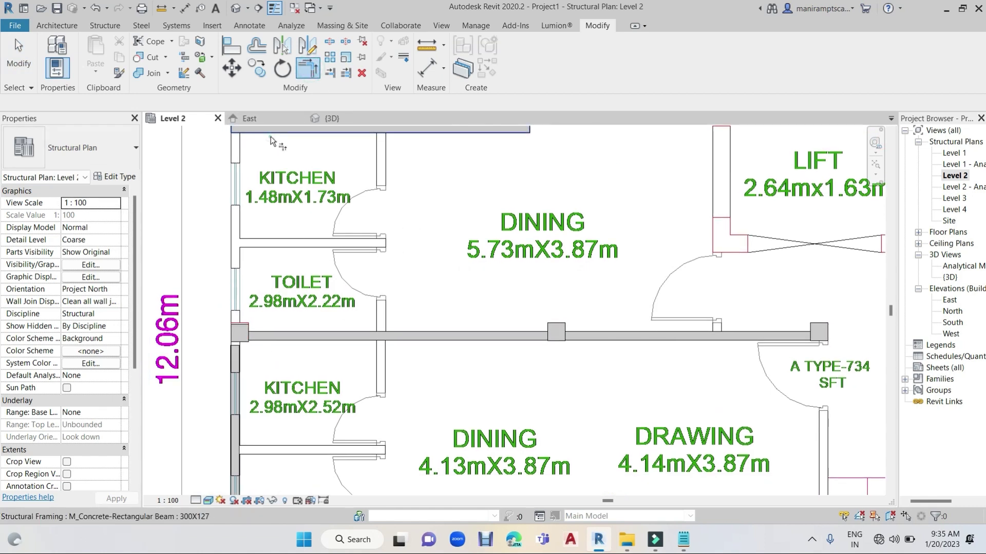
click(271, 129)
click(232, 355)
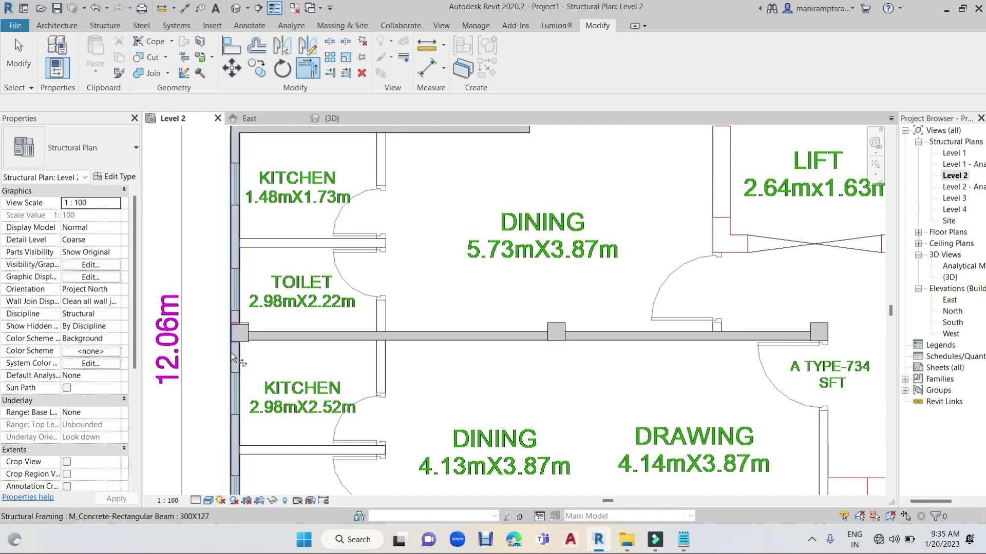
scroll(278, 355, down, 1)
scroll(398, 208, up, 3)
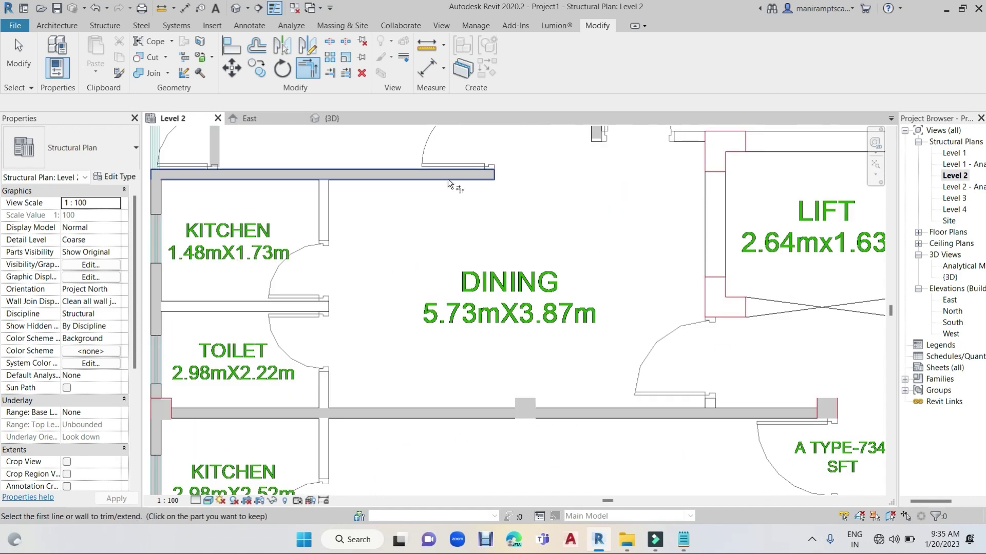
scroll(448, 179, up, 1)
scroll(497, 185, down, 1)
middle_drag(455, 271, 464, 132)
scroll(442, 232, down, 1)
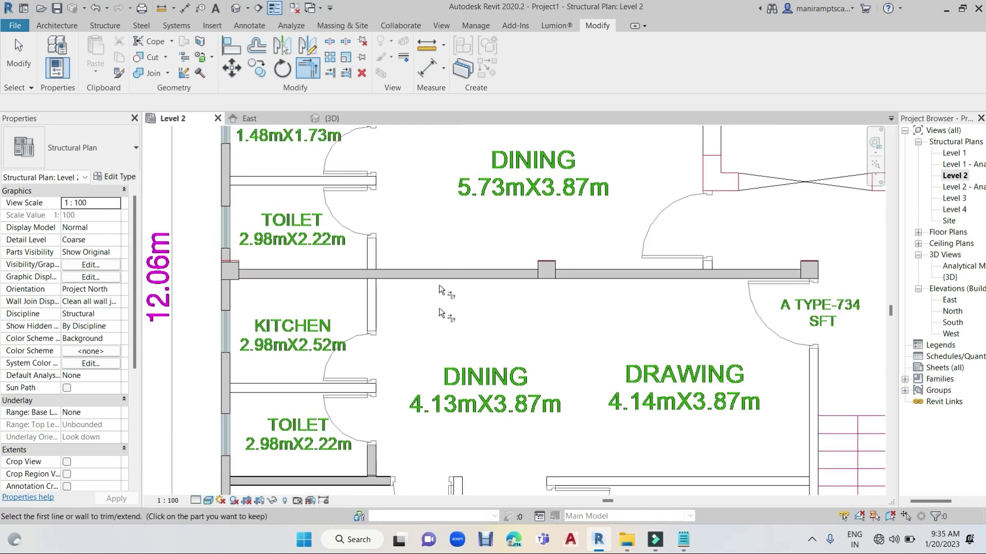
Step: Undo an unwanted corner join and extend the vertical beam to the horizontal beam instead
click(423, 281)
click(375, 463)
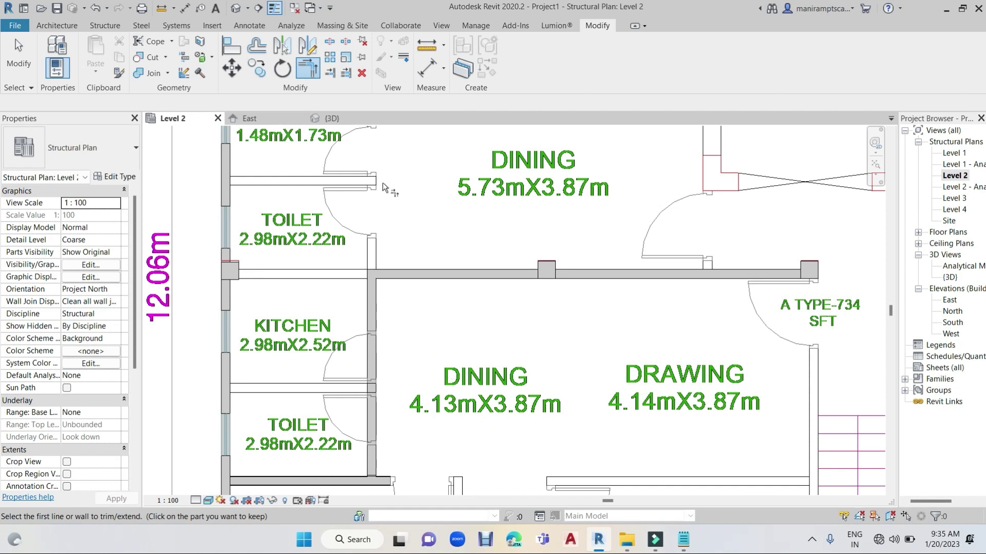
key(ctrl+z)
click(330, 72)
click(398, 278)
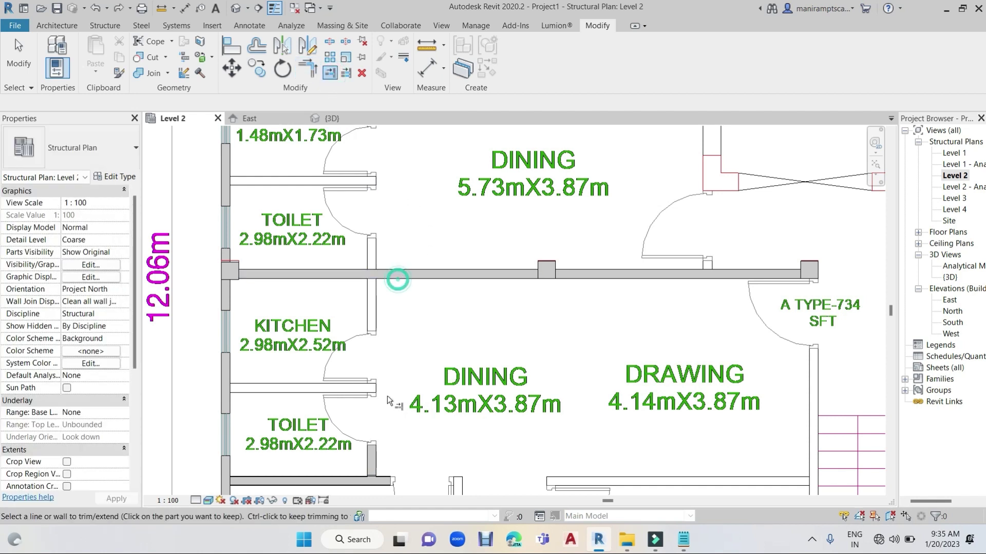
click(371, 457)
scroll(407, 356, down, 1)
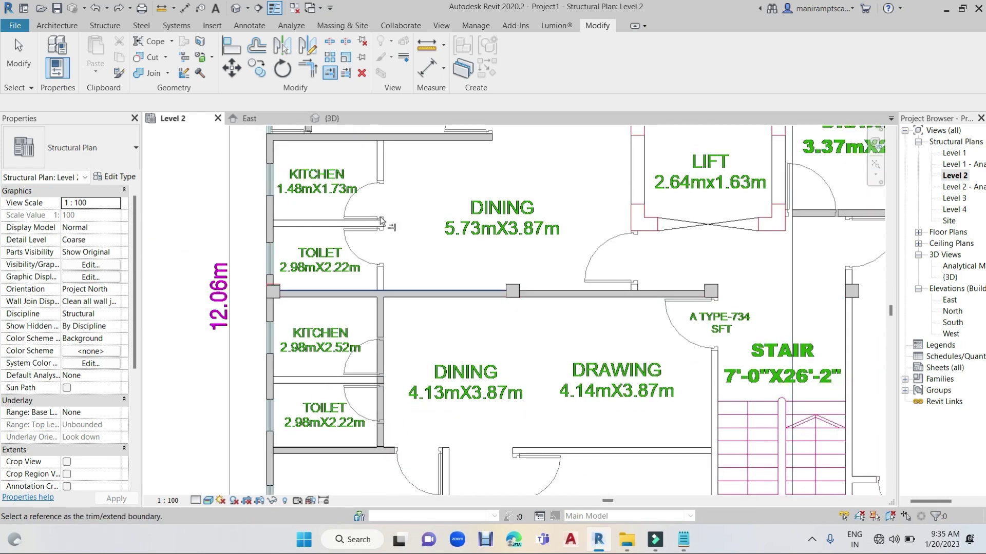
Step: Extend the vertical beam up to the top beam using Trim/Extend Multiple Elements
click(404, 144)
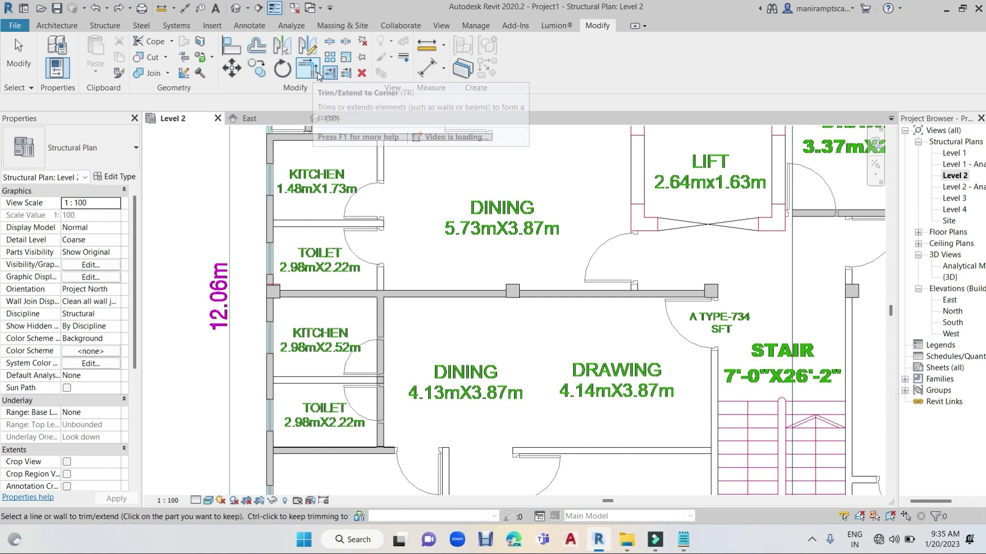
click(333, 76)
click(402, 141)
click(374, 342)
scroll(424, 331, down, 1)
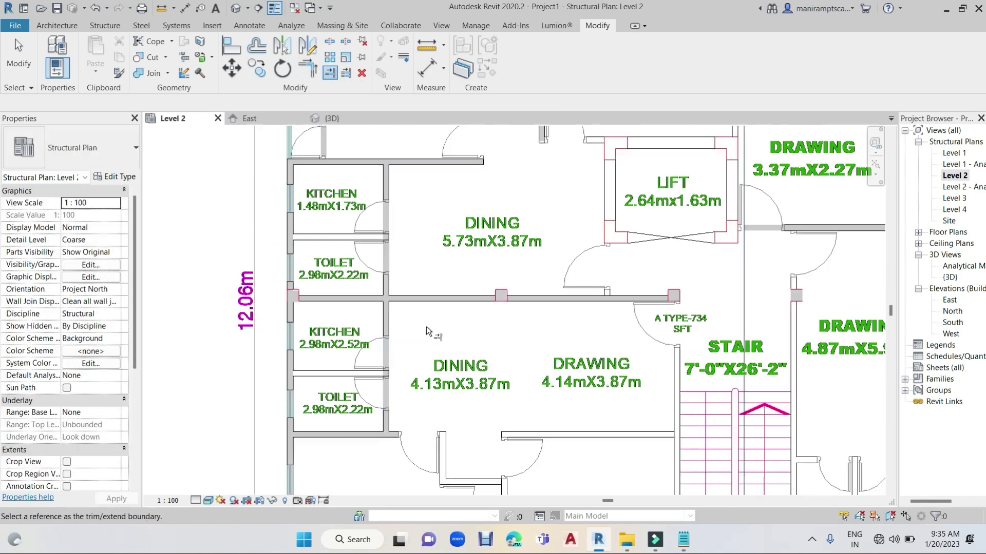
scroll(445, 330, down, 2)
scroll(458, 247, up, 2)
scroll(458, 247, down, 1)
scroll(277, 342, up, 1)
scroll(277, 342, up, 1)
scroll(250, 357, up, 1)
scroll(251, 358, up, 1)
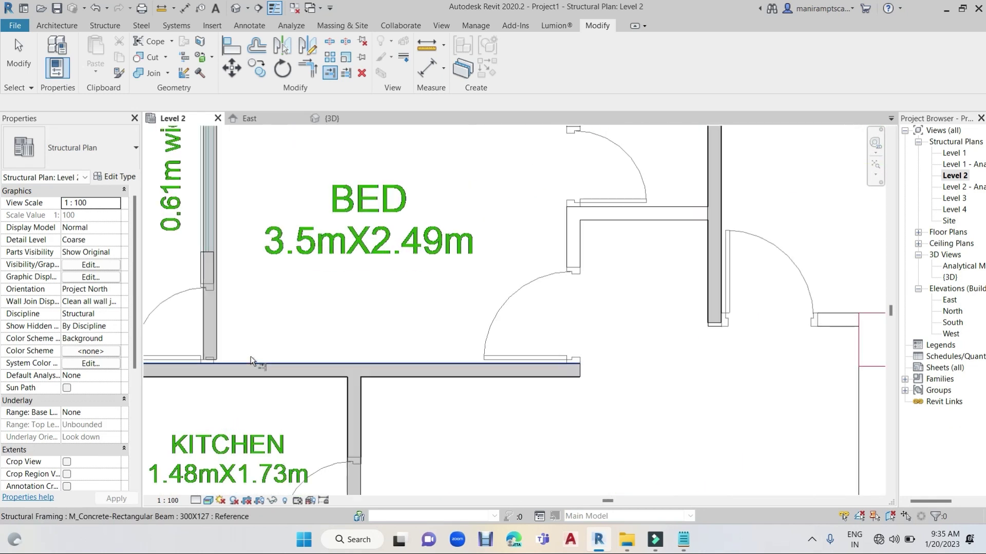
Step: Trim the vertical beam back to the reference beam near the bedroom corner
click(246, 361)
click(239, 354)
ctrl+scroll(275, 270, up, 3)
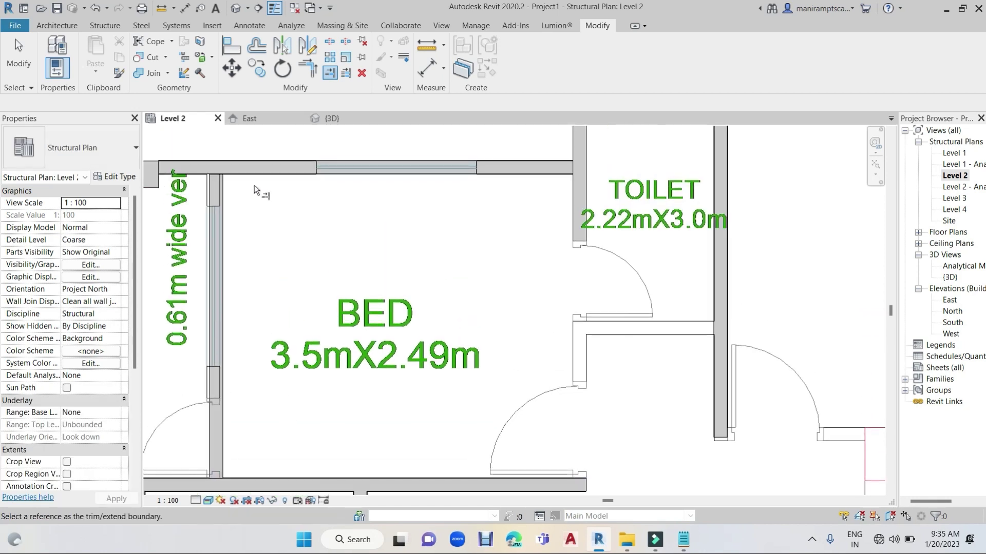
click(231, 46)
scroll(210, 226, up, 3)
Step: Align the beam edges near the lift to the adjacent wall faces
scroll(211, 226, up, 2)
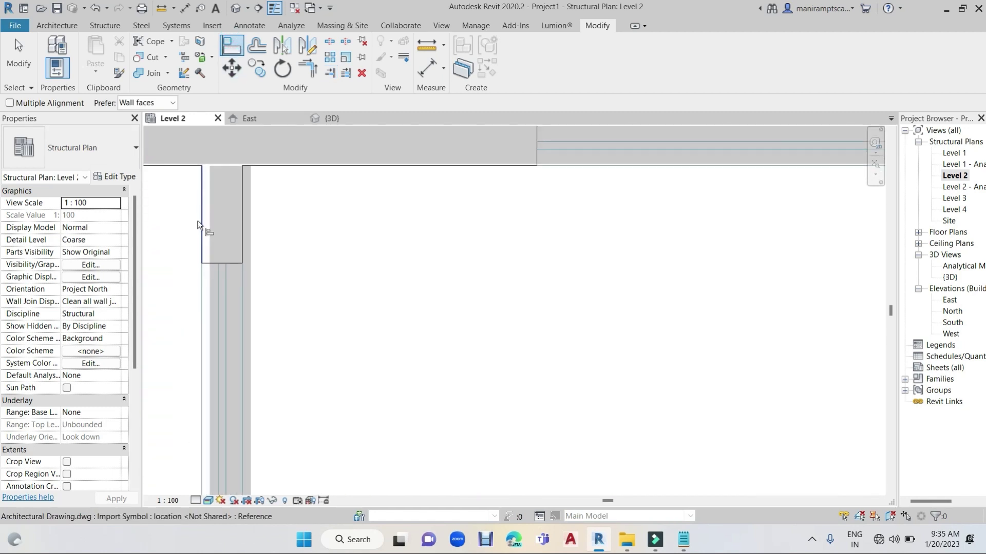
click(210, 224)
scroll(297, 230, down, 1)
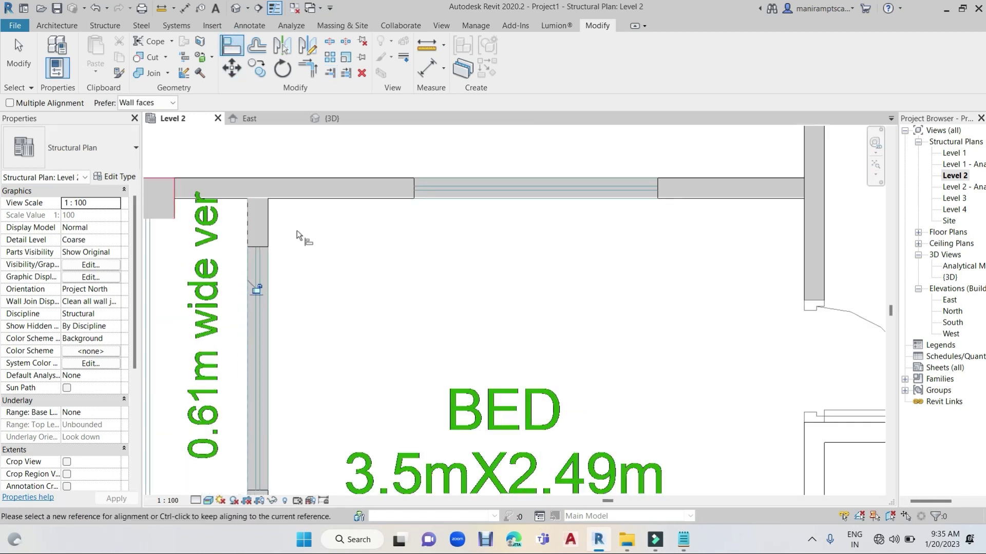
scroll(340, 203, up, 2)
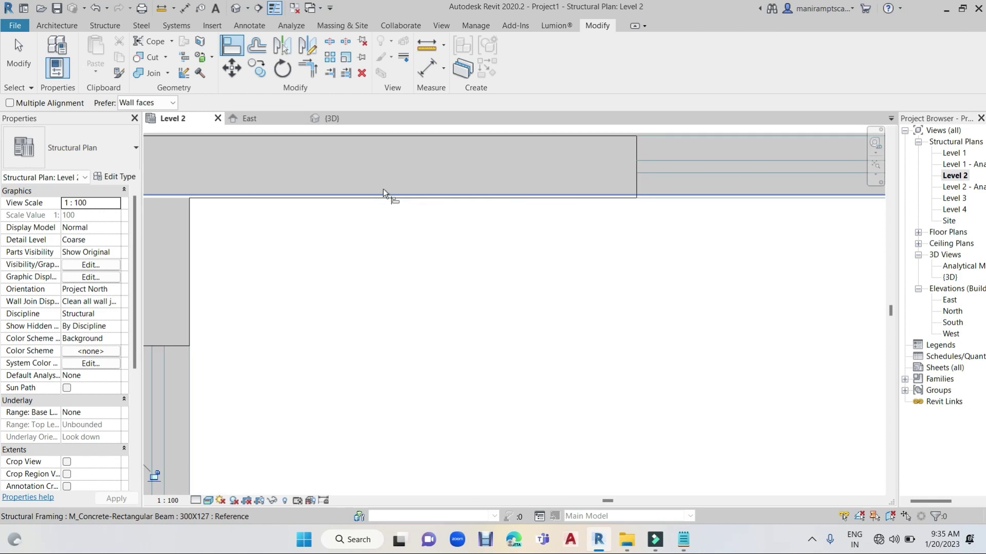
click(380, 202)
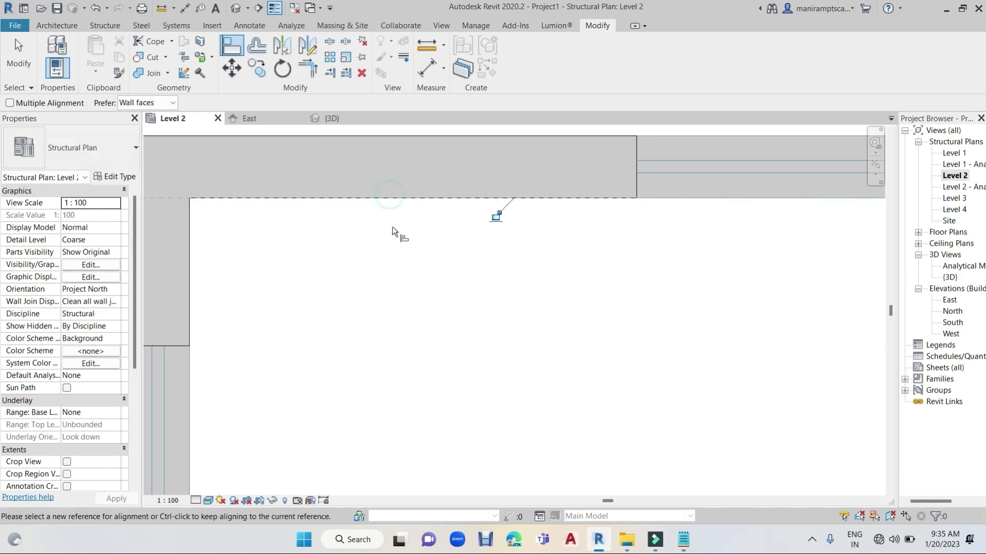
scroll(393, 231, down, 3)
Step: Extend the vertical beam down to the bottom beam as a shared boundary
middle_drag(529, 271, 504, 361)
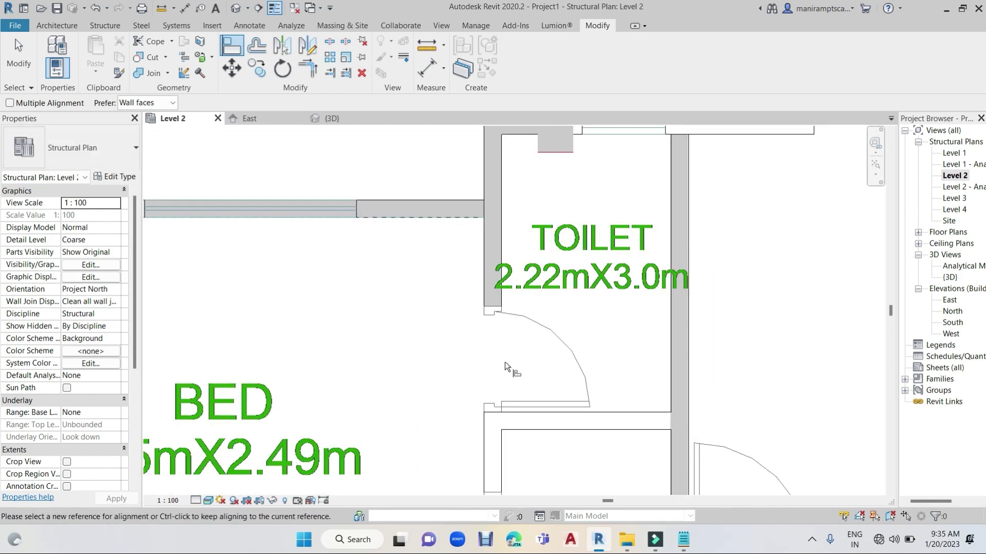
scroll(447, 242, down, 2)
scroll(448, 242, down, 1)
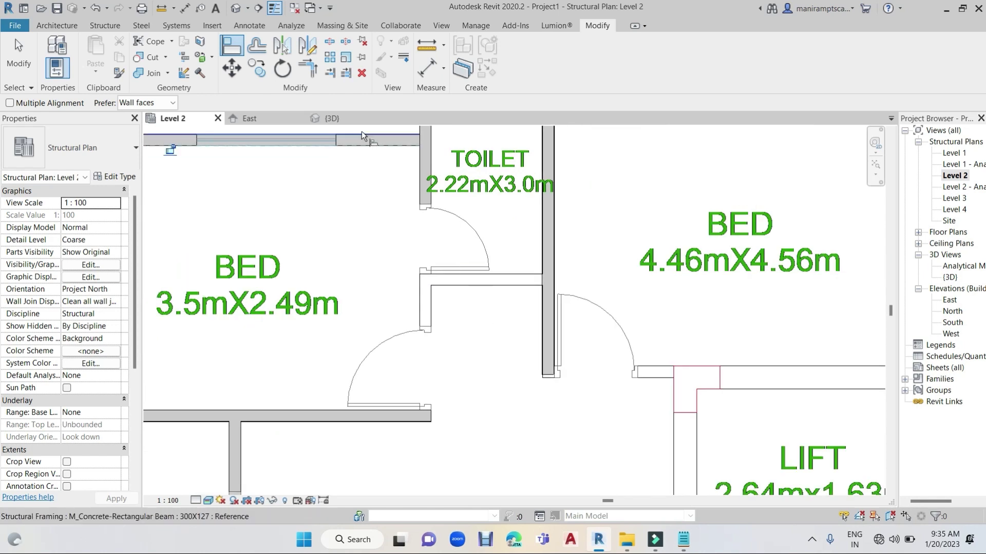
click(328, 72)
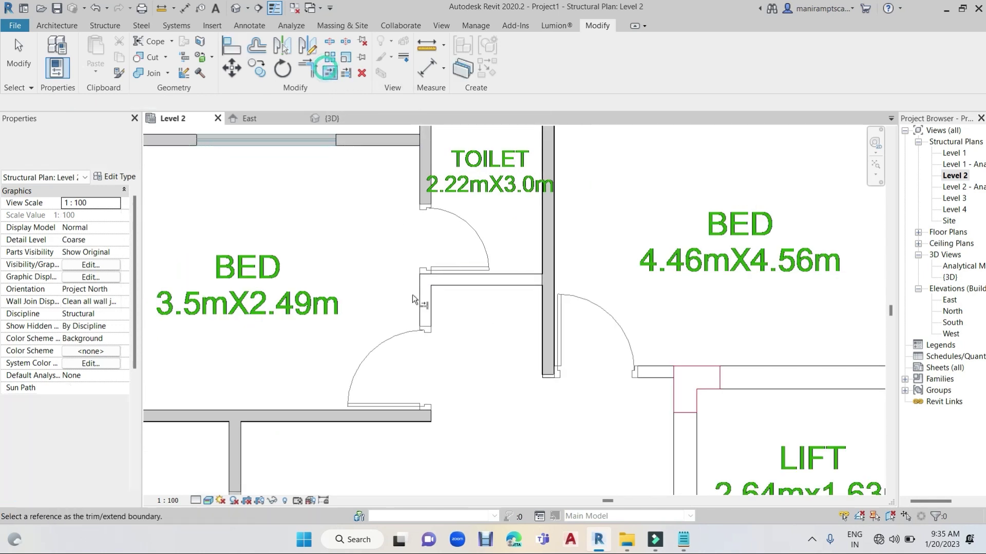
click(421, 413)
click(433, 250)
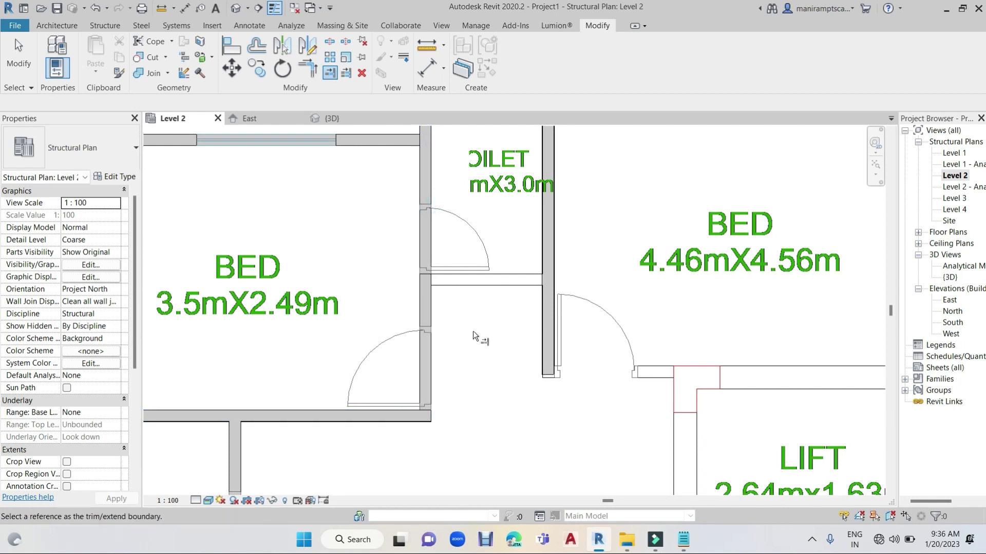
Step: Pick the toilet wall as the trim reference, then view the whole apartment layout
scroll(473, 331, down, 3)
mouse_move(471, 341)
middle_down()
mouse_move(426, 395)
mouse_move(422, 388)
middle_up()
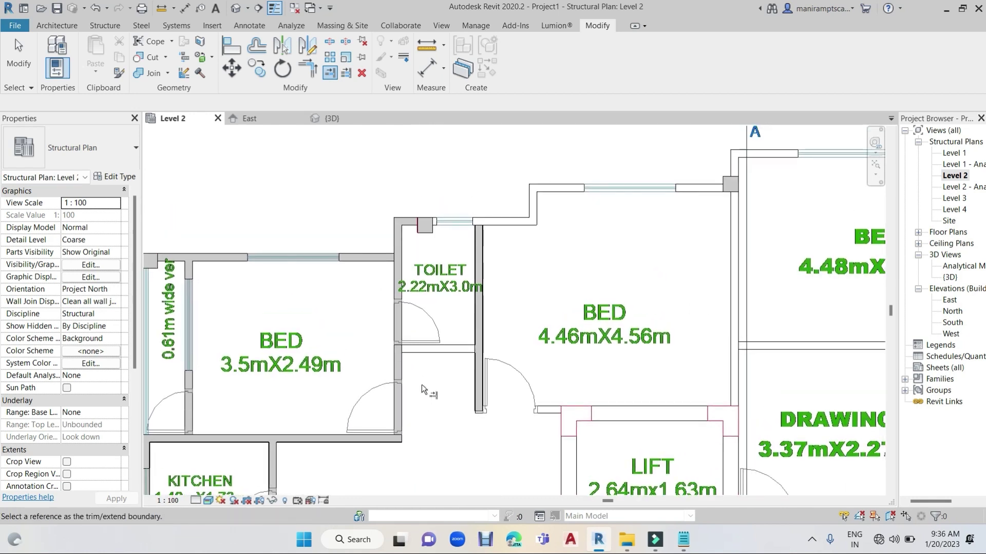
click(479, 255)
scroll(472, 224, up, 2)
scroll(501, 241, up, 2)
scroll(523, 252, down, 1)
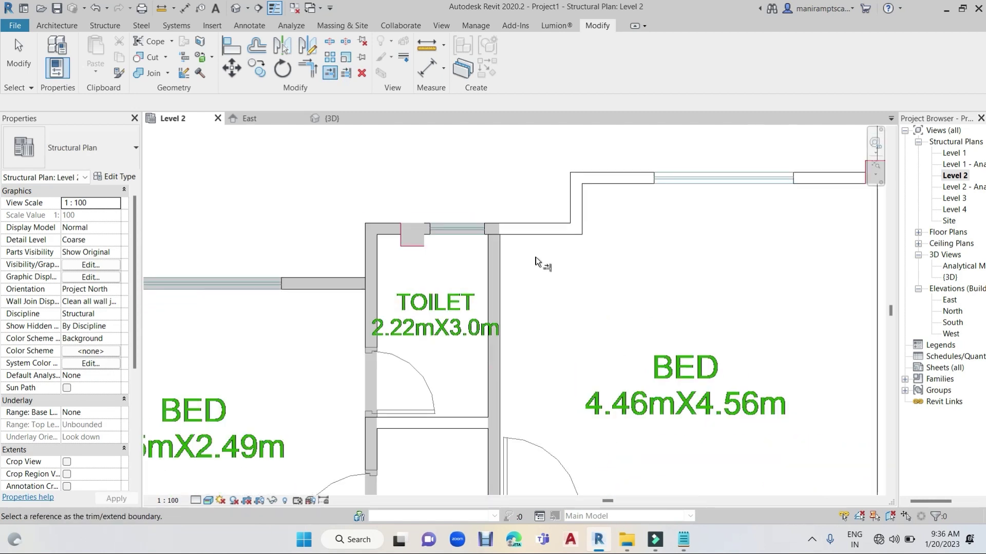
scroll(542, 257, down, 2)
middle_drag(718, 258, 668, 234)
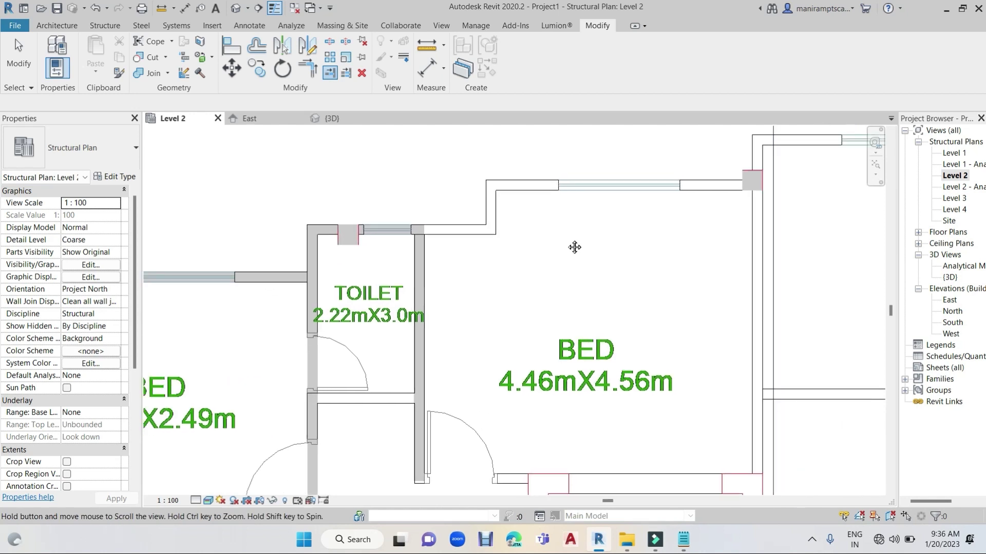
scroll(528, 229, down, 1)
scroll(555, 247, down, 1)
mouse_move(555, 248)
middle_down()
mouse_move(585, 260)
mouse_move(498, 282)
middle_up()
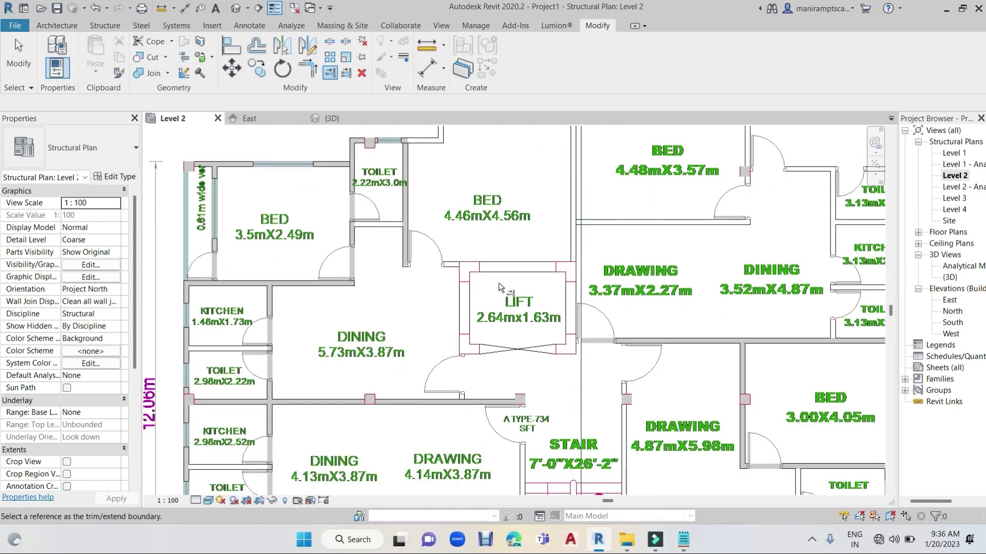
scroll(382, 273, up, 1)
scroll(400, 270, up, 2)
scroll(418, 268, up, 1)
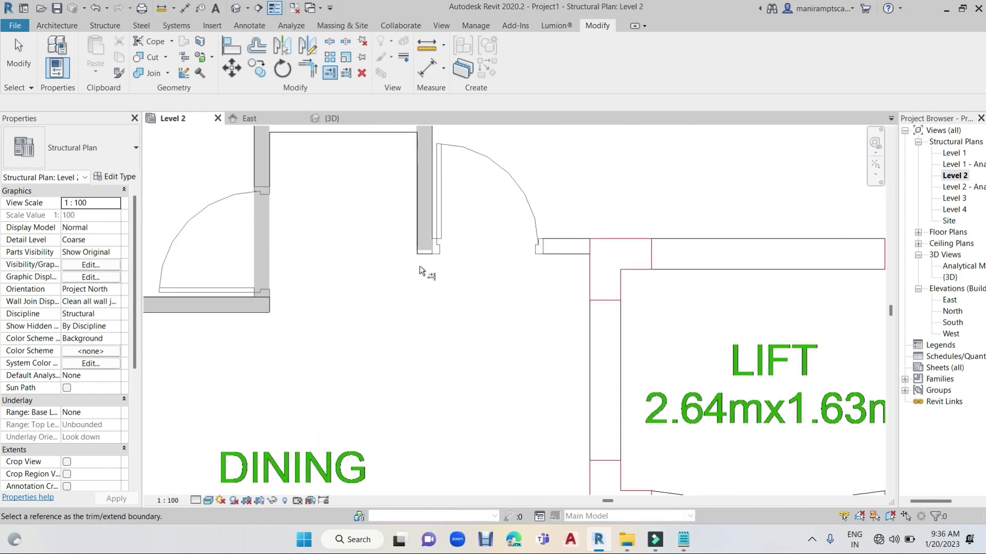
scroll(424, 261, up, 1)
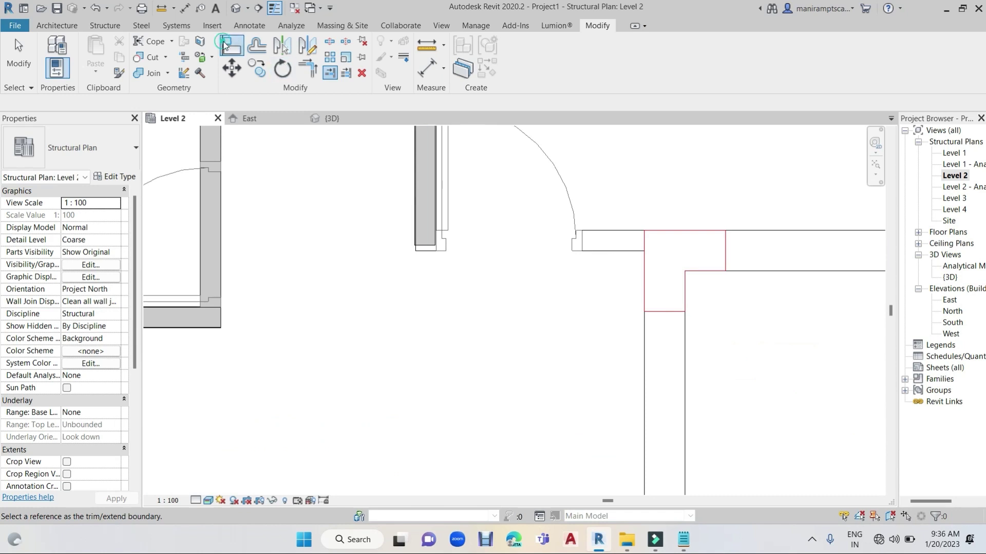
Step: Align the beam end by the lift onto the wall face
click(224, 46)
scroll(429, 251, up, 2)
click(423, 237)
scroll(432, 213, up, 2)
scroll(439, 199, up, 2)
click(439, 200)
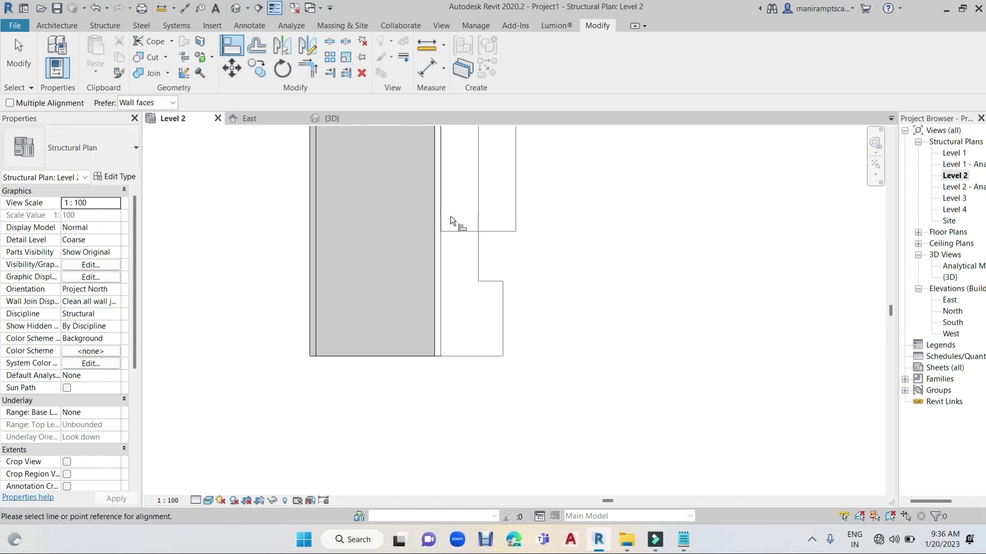
Step: Align the beam edge near the toilets to the wall line
click(441, 205)
click(433, 220)
scroll(486, 311, down, 3)
scroll(509, 328, down, 2)
scroll(510, 302, down, 2)
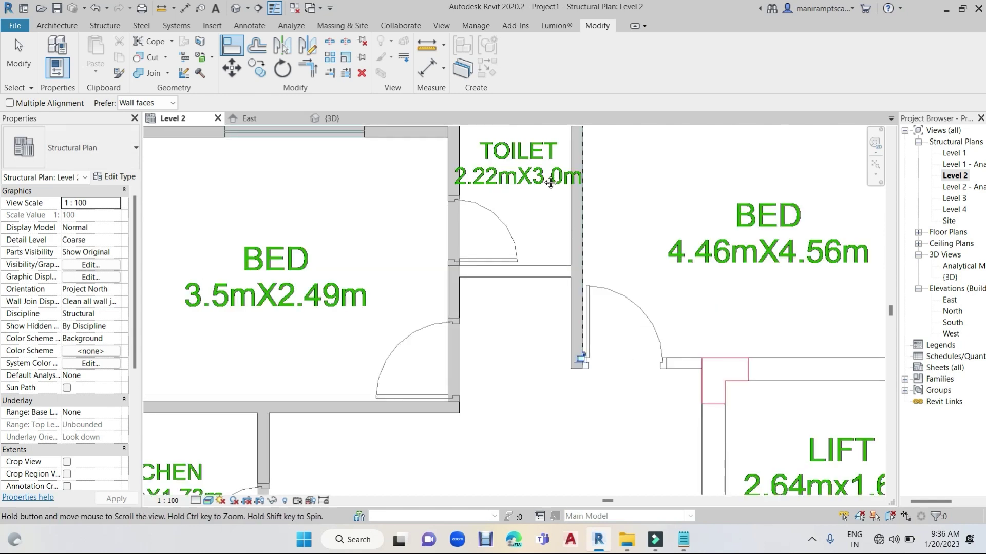
scroll(513, 267, down, 2)
scroll(515, 233, down, 2)
scroll(506, 326, up, 2)
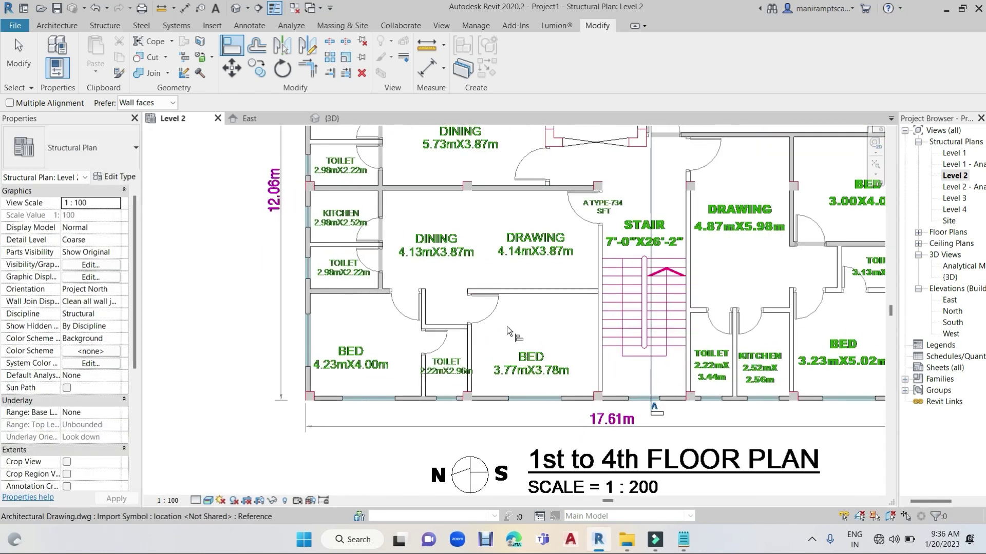
scroll(485, 329, up, 2)
scroll(486, 329, down, 2)
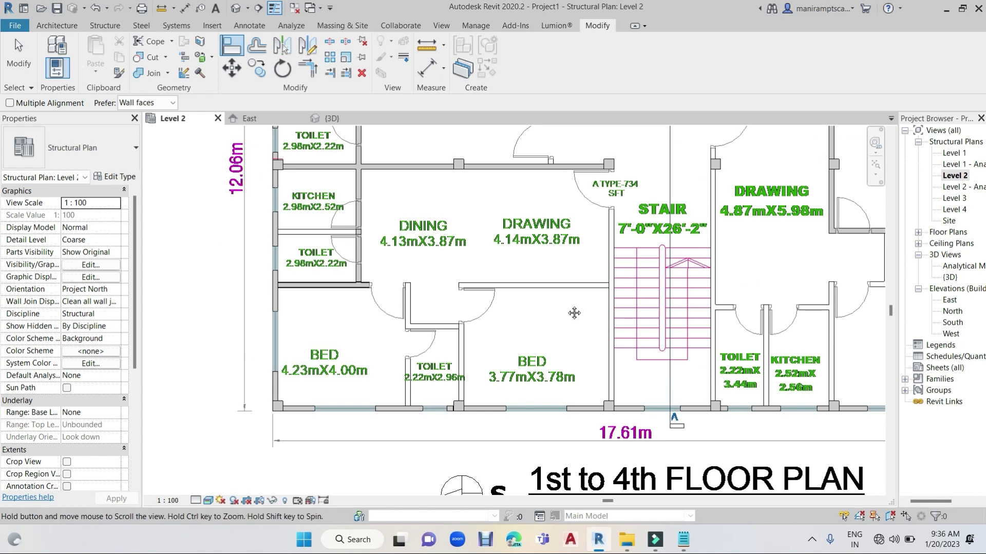
scroll(331, 298, up, 3)
scroll(335, 294, up, 3)
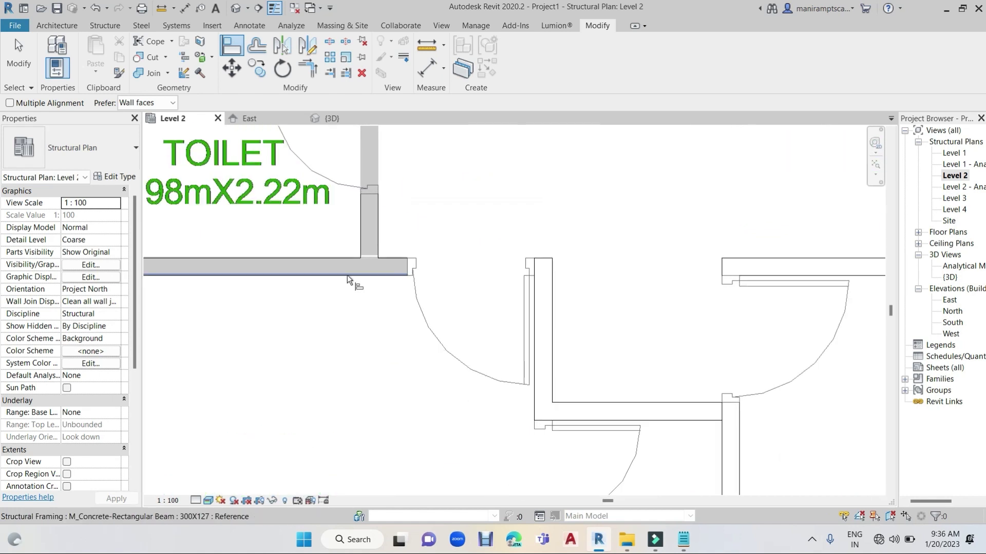
scroll(347, 275, up, 3)
scroll(383, 252, up, 1)
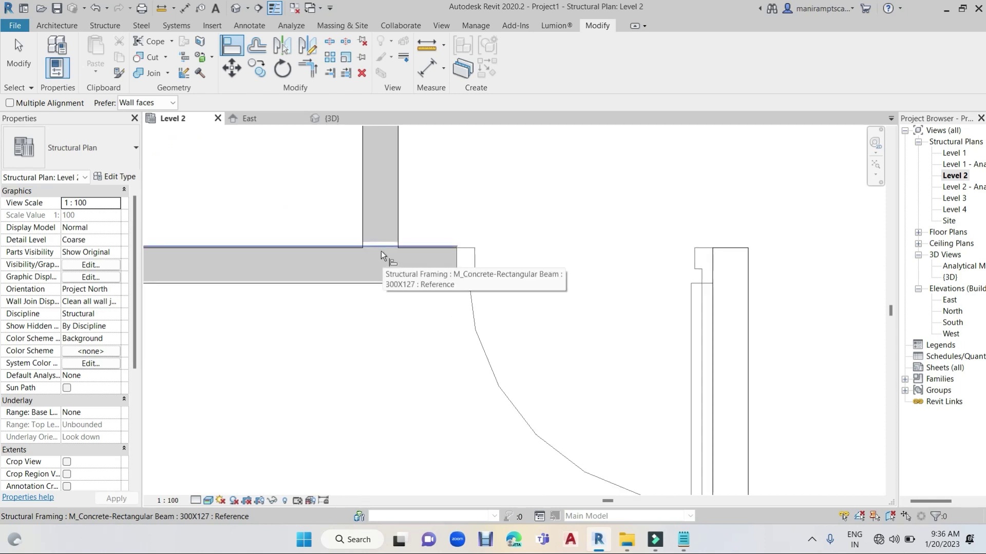
Step: Pick the toilet wall face for alignment, then return to the Structure tools
click(383, 243)
scroll(411, 313, down, 3)
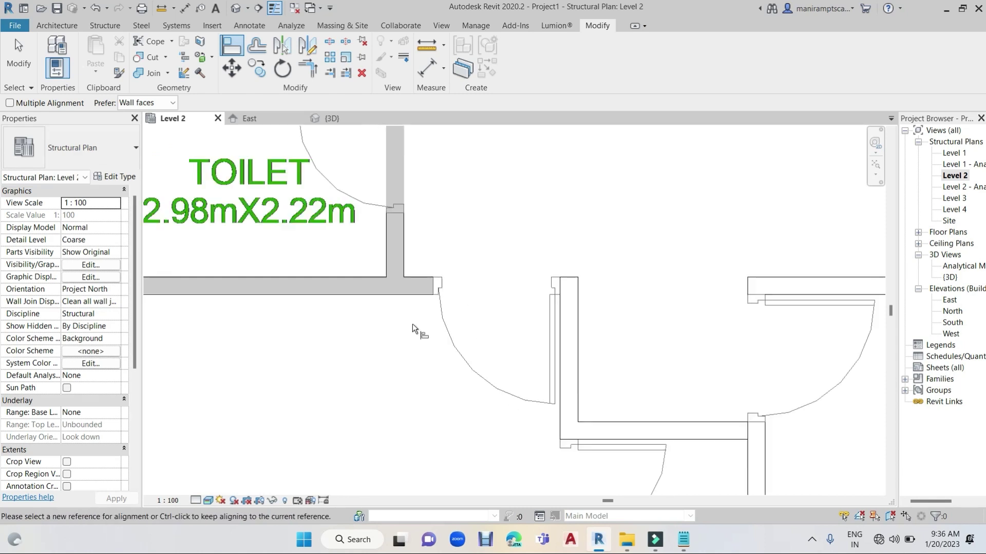
scroll(496, 363, down, 3)
scroll(497, 365, down, 2)
middle_drag(486, 362, 445, 286)
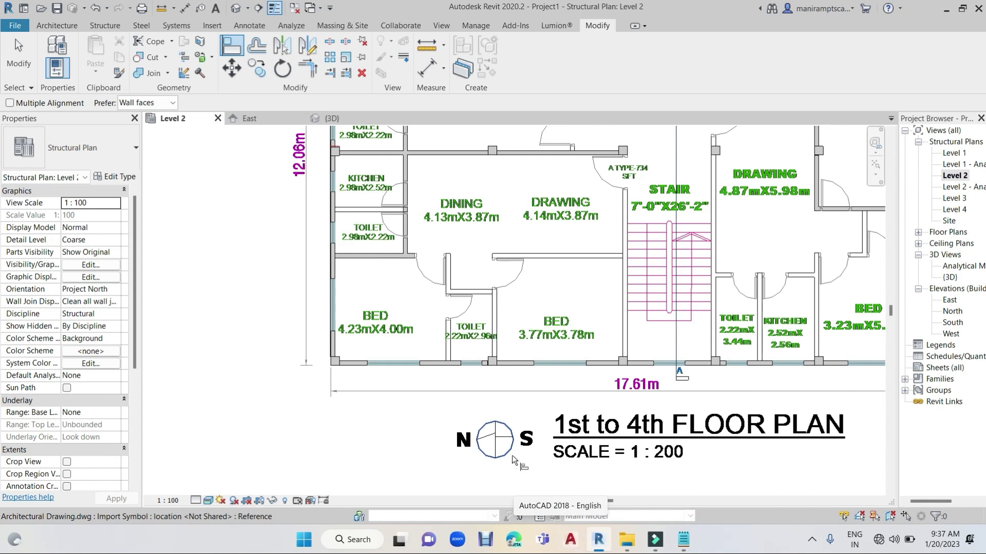
scroll(679, 357, down, 3)
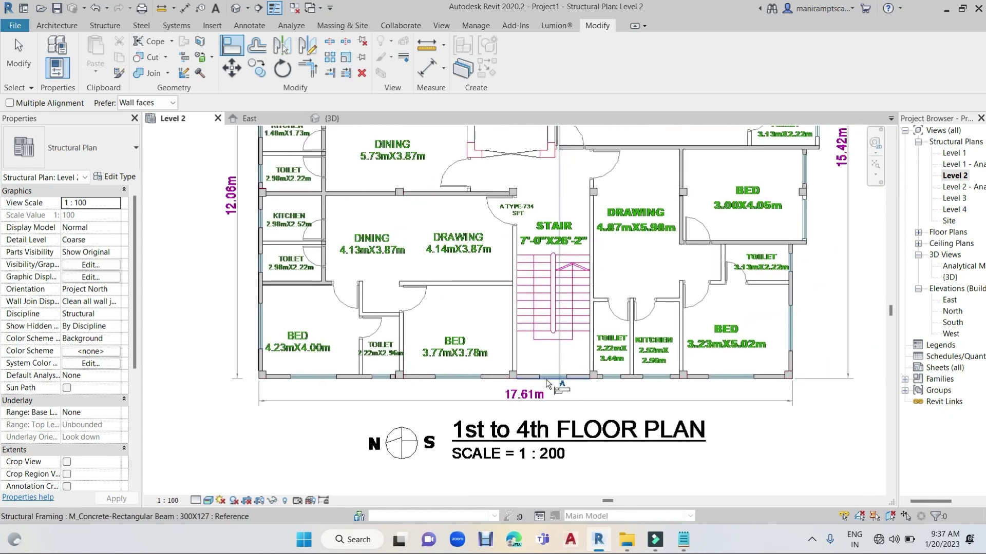
scroll(491, 283, up, 2)
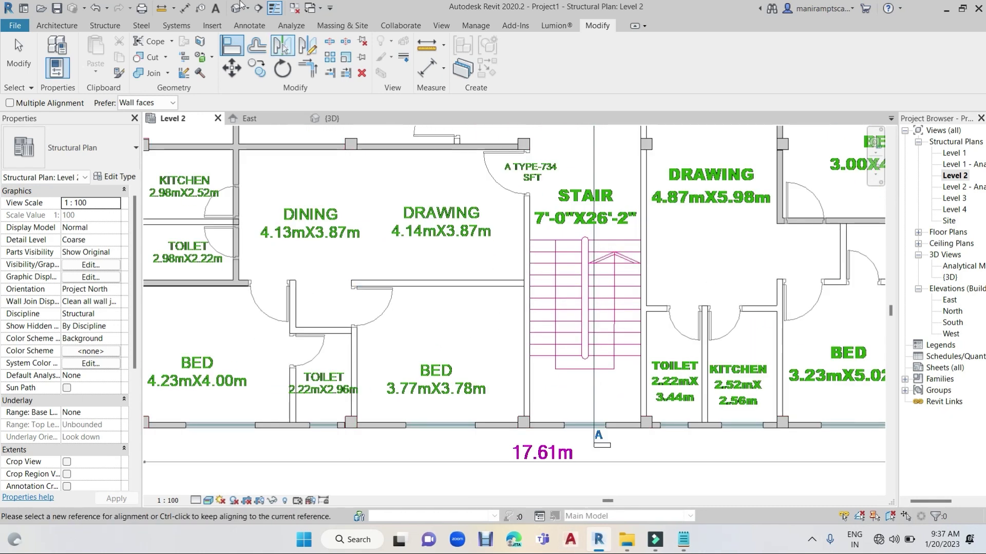
click(112, 27)
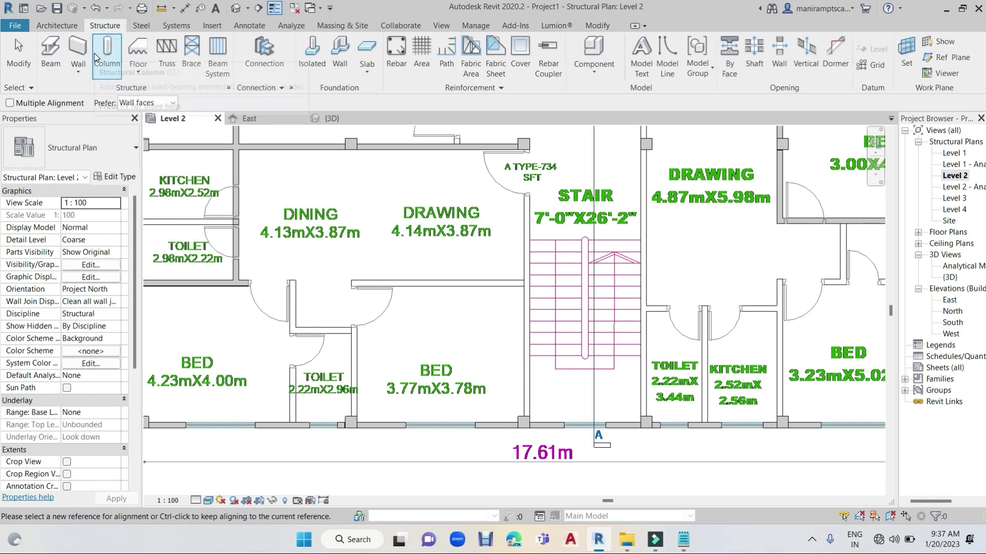
Step: Place an M_Concrete-Rectangular Beam 300X127 from the wall corner along the stair wall
click(51, 51)
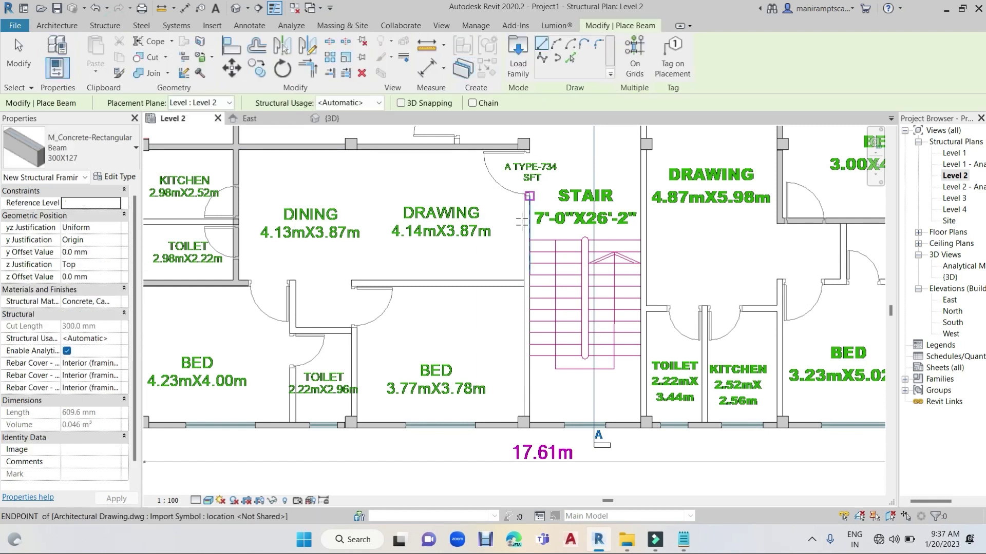
scroll(523, 399, up, 2)
scroll(534, 408, up, 2)
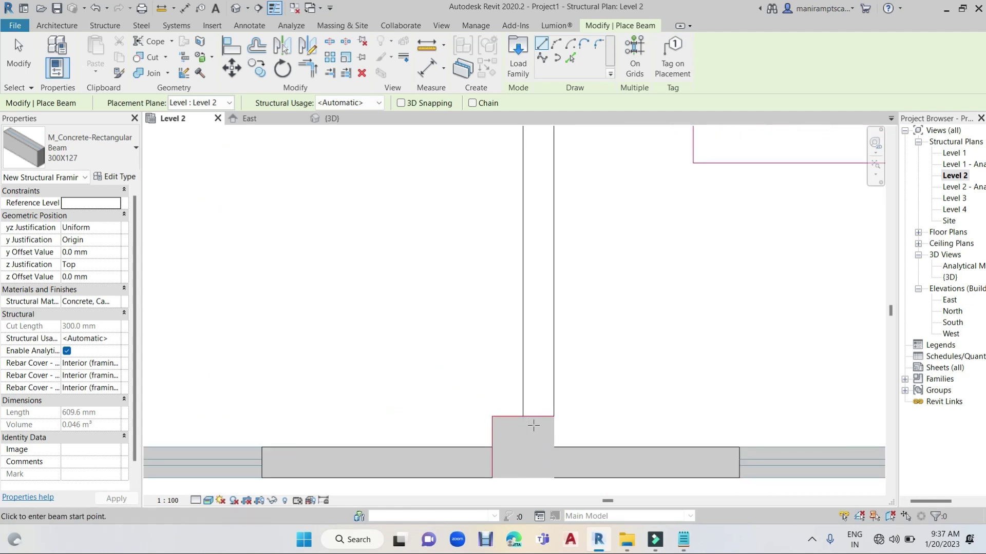
scroll(541, 412, up, 2)
click(541, 412)
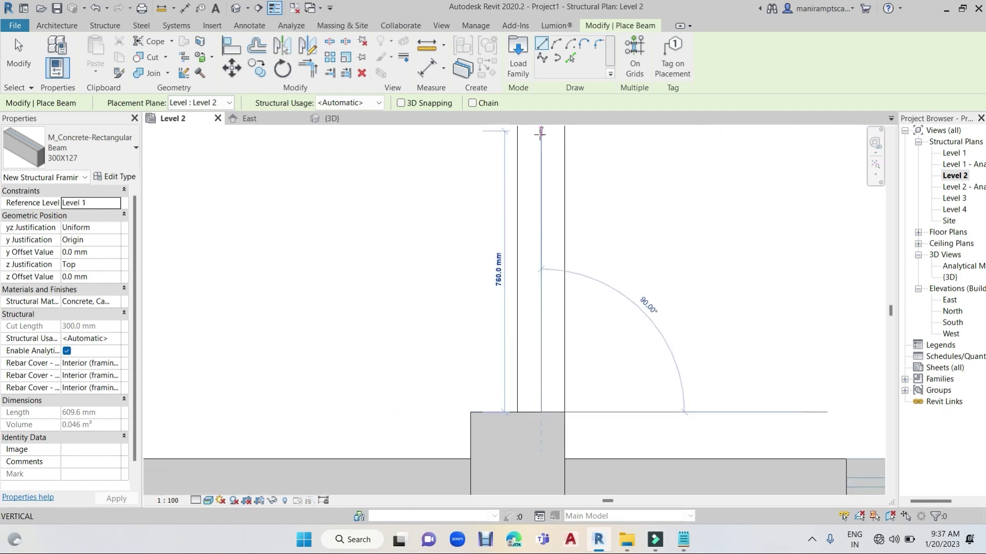
click(541, 146)
Step: Add beams above the column and along the toilet–kitchen wall
scroll(559, 284, down, 2)
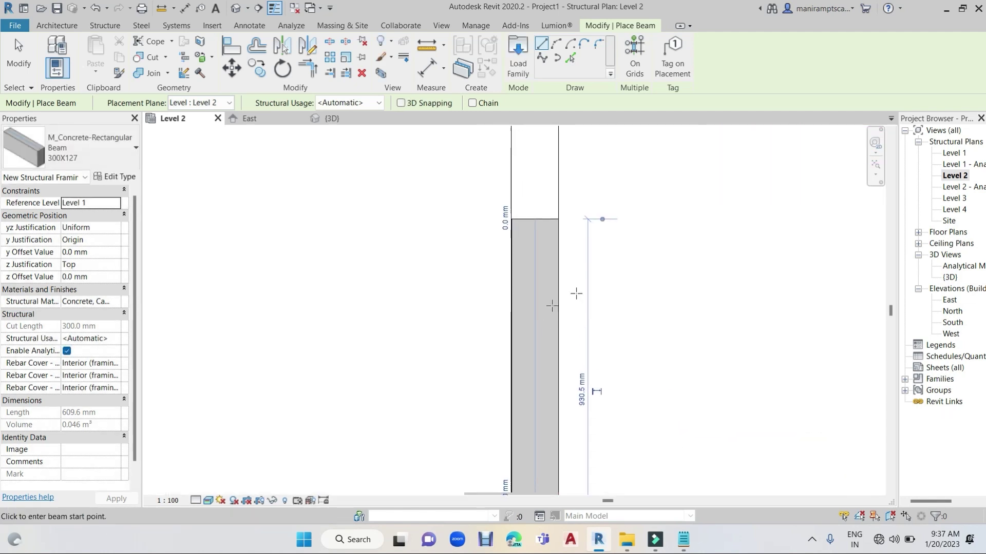
middle_drag(649, 297, 486, 292)
scroll(486, 292, down, 2)
scroll(493, 326, down, 1)
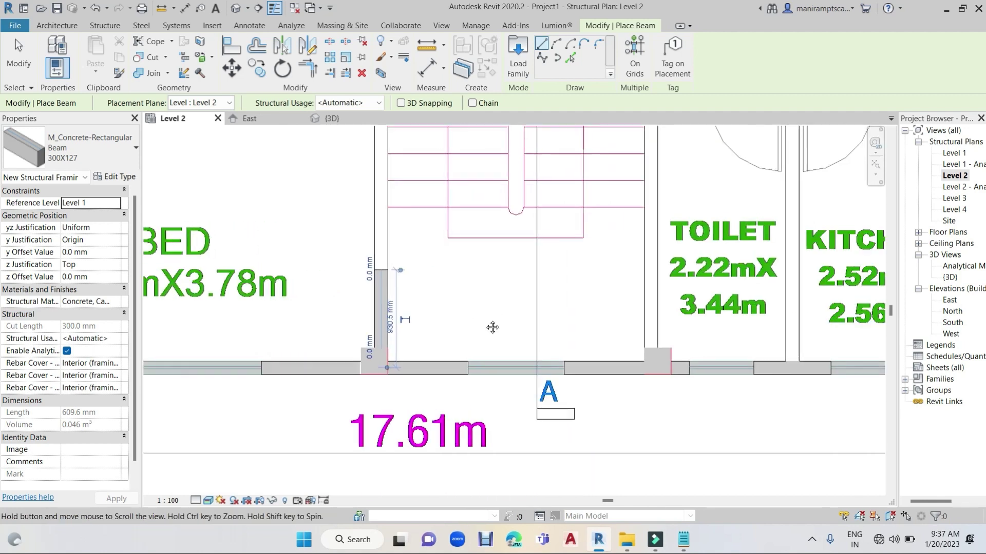
scroll(534, 339, down, 1)
scroll(574, 352, down, 1)
scroll(573, 352, up, 2)
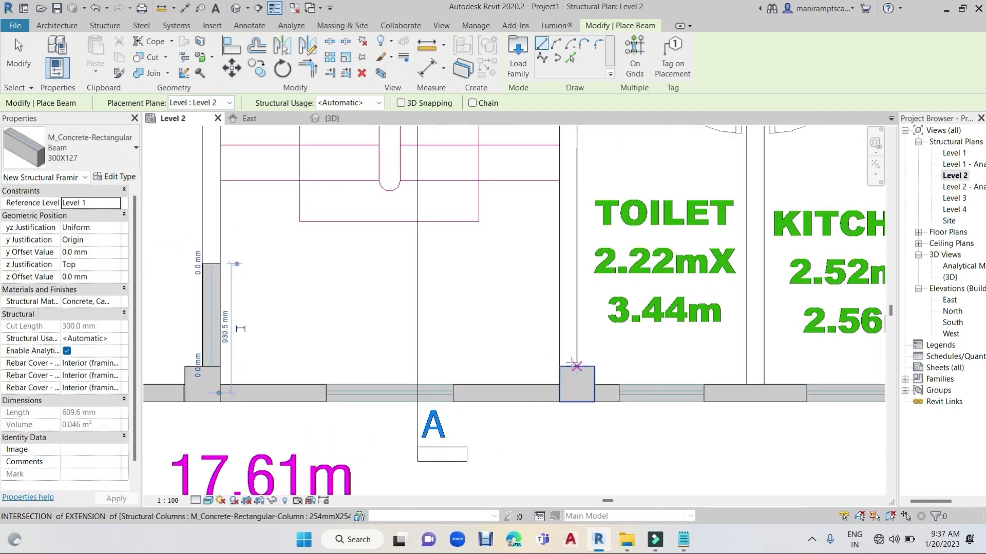
scroll(569, 367, up, 2)
click(565, 369)
click(562, 268)
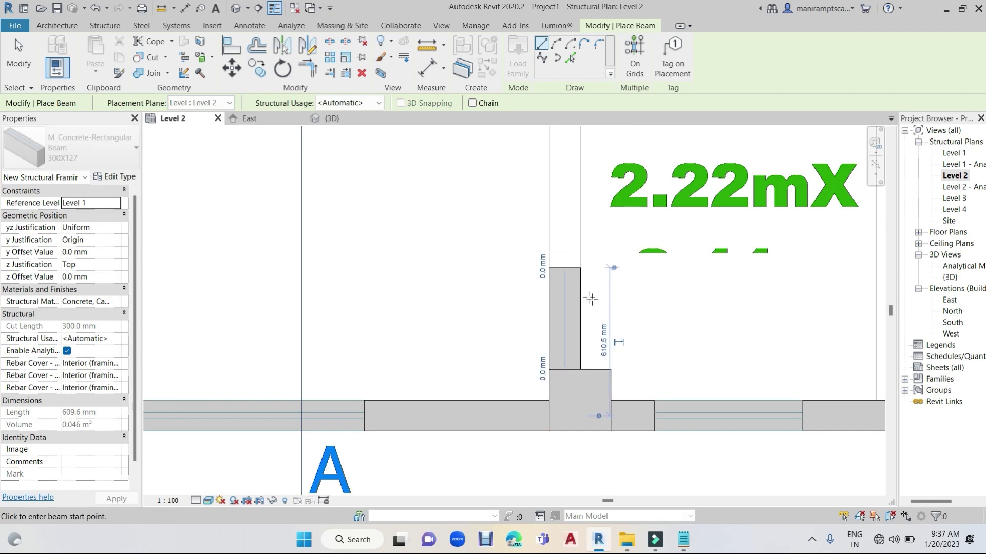
middle_drag(599, 324, 302, 322)
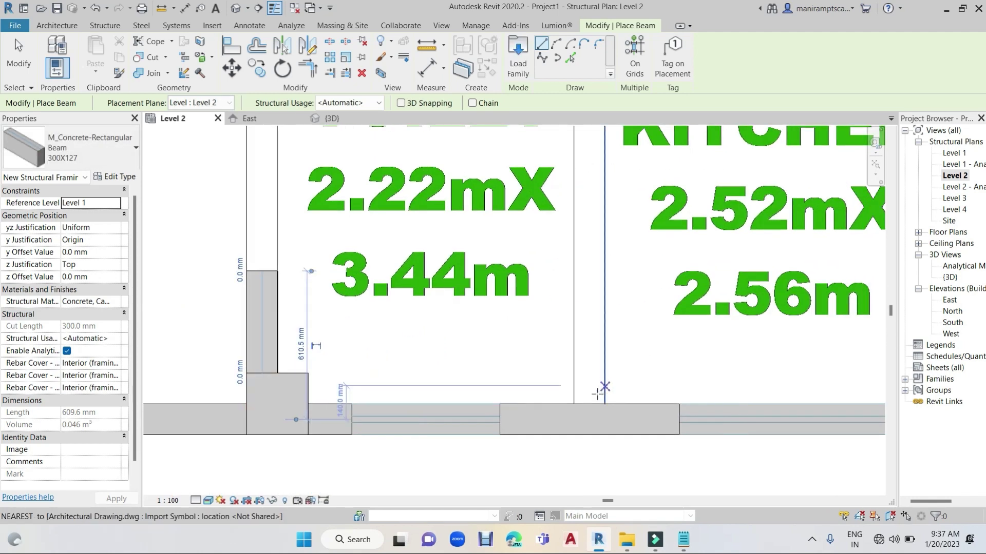
click(593, 291)
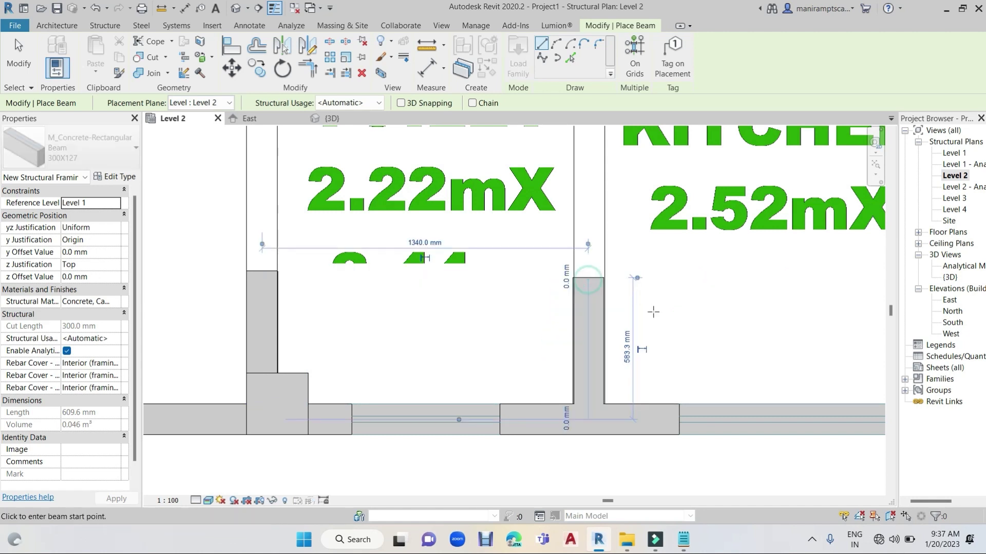
Step: Draw a 930.5 mm beam along the kitchen wall and a 700 mm beam to the wall face
middle_drag(727, 320, 416, 325)
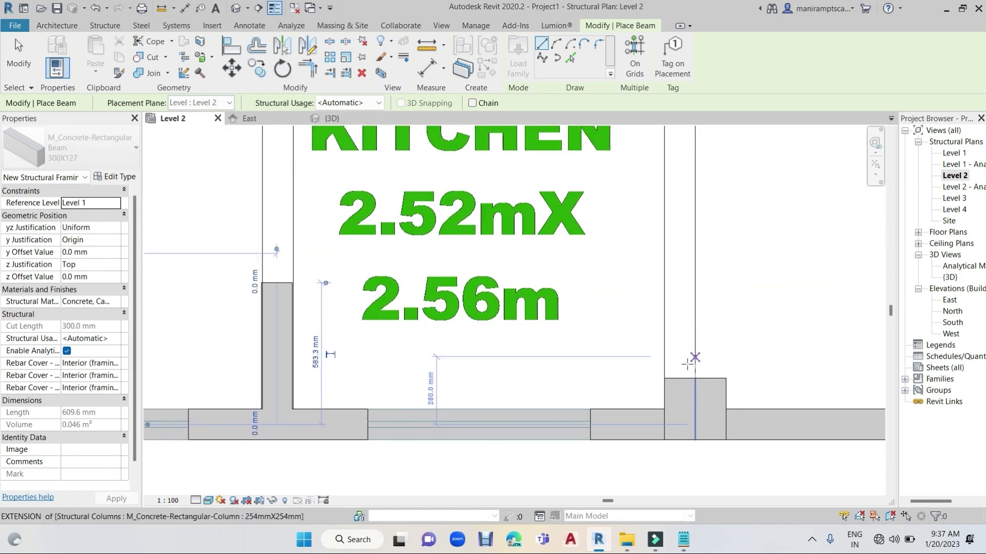
click(680, 378)
click(680, 152)
scroll(474, 300, down, 2)
middle_drag(668, 313, 479, 316)
scroll(480, 316, down, 2)
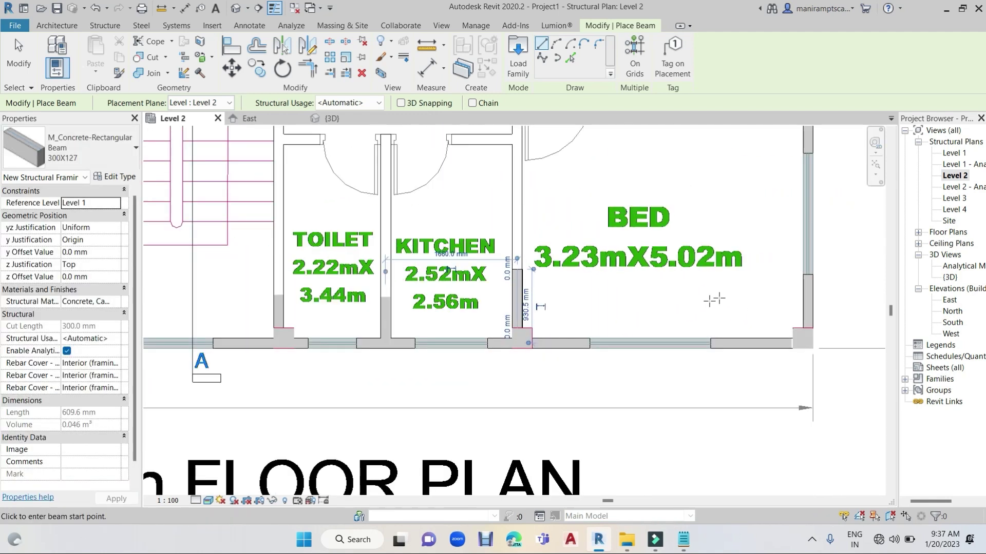
scroll(666, 330, down, 1)
mouse_move(667, 330)
middle_down()
mouse_move(684, 318)
mouse_move(693, 341)
middle_up()
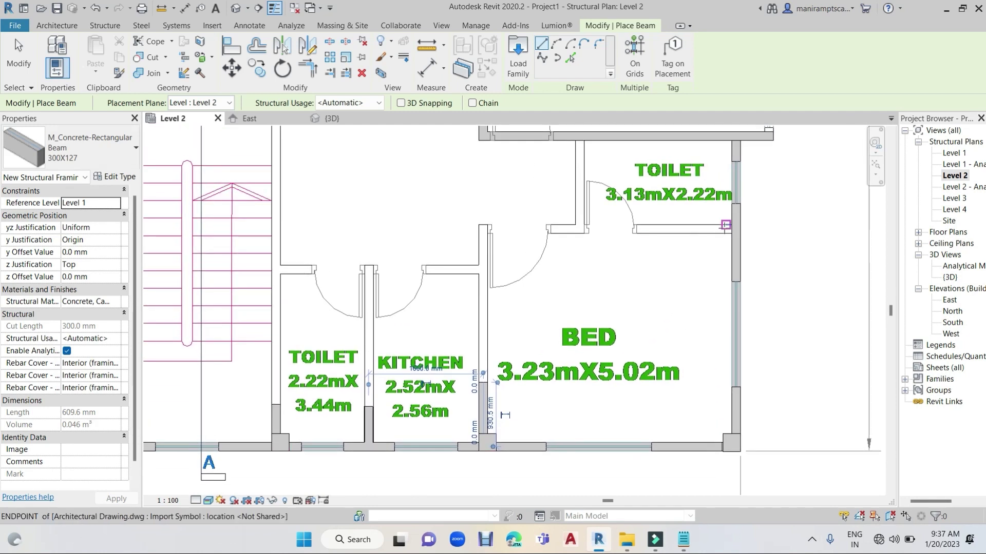
scroll(725, 225, up, 5)
scroll(729, 226, up, 2)
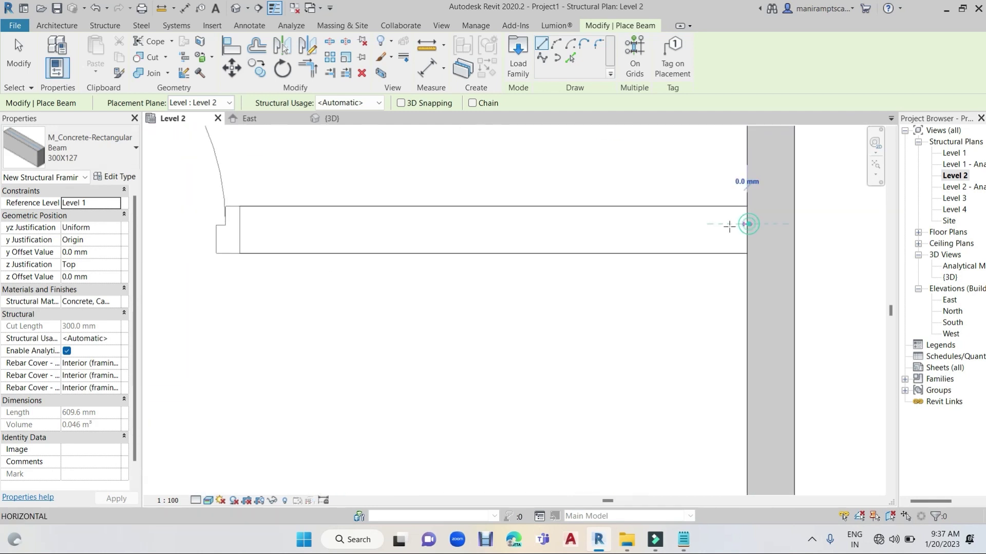
click(483, 226)
Step: Pan and zoom out to show the bedroom and drawing rooms
scroll(483, 226, down, 3)
scroll(578, 288, down, 1)
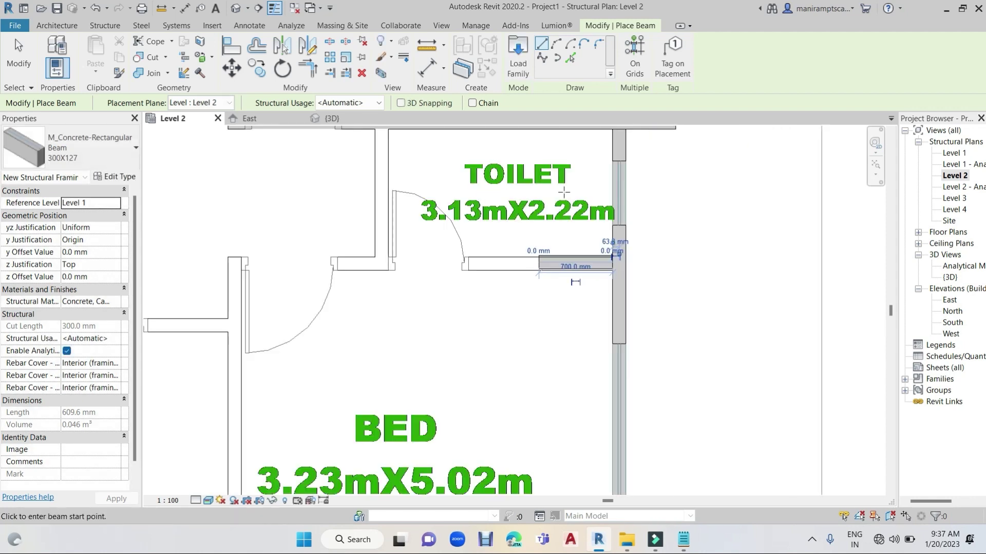
middle_drag(564, 192, 604, 436)
scroll(596, 314, down, 2)
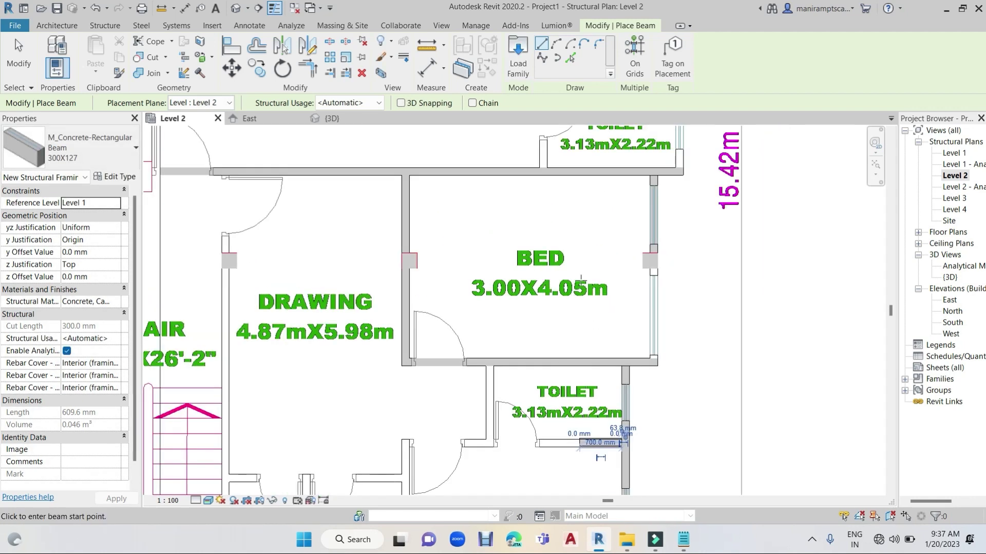
middle_drag(644, 303, 645, 429)
middle_drag(650, 217, 661, 330)
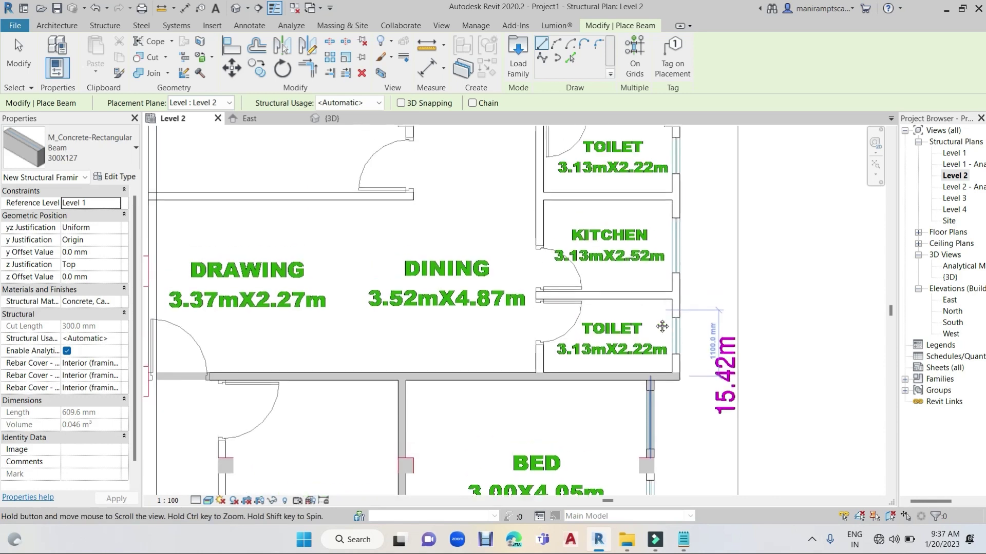
scroll(652, 330, down, 2)
scroll(585, 218, down, 1)
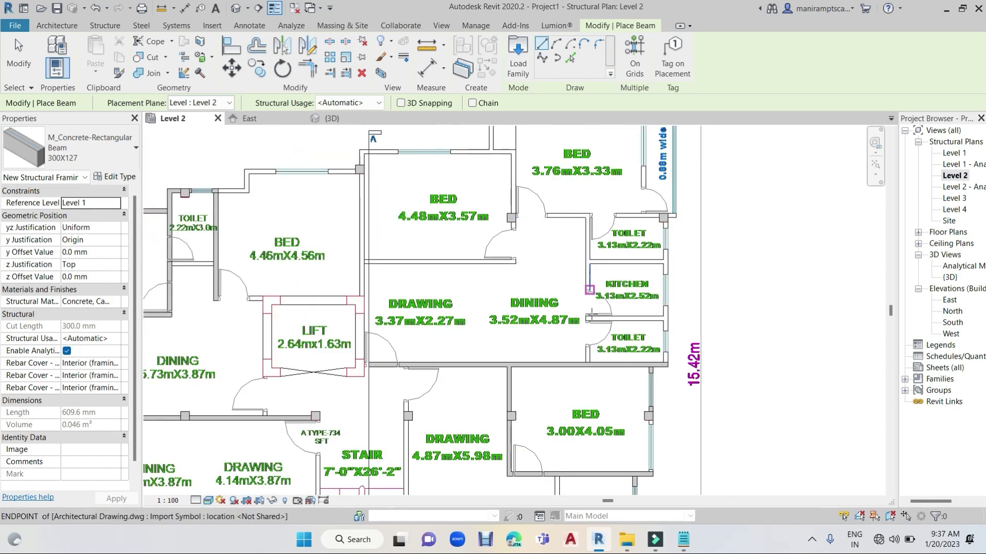
Step: Place a beam from the toilet wall corner along the toilet's top wall
scroll(590, 333, up, 1)
scroll(591, 339, up, 2)
scroll(588, 354, up, 2)
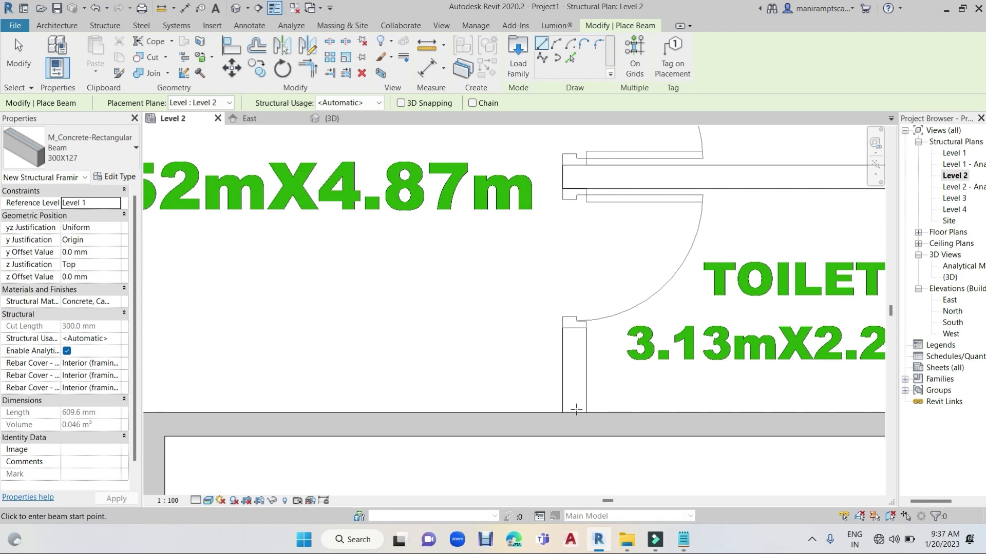
scroll(576, 410, up, 2)
scroll(573, 414, down, 2)
scroll(573, 410, down, 1)
scroll(573, 405, down, 2)
middle_drag(575, 231, 573, 425)
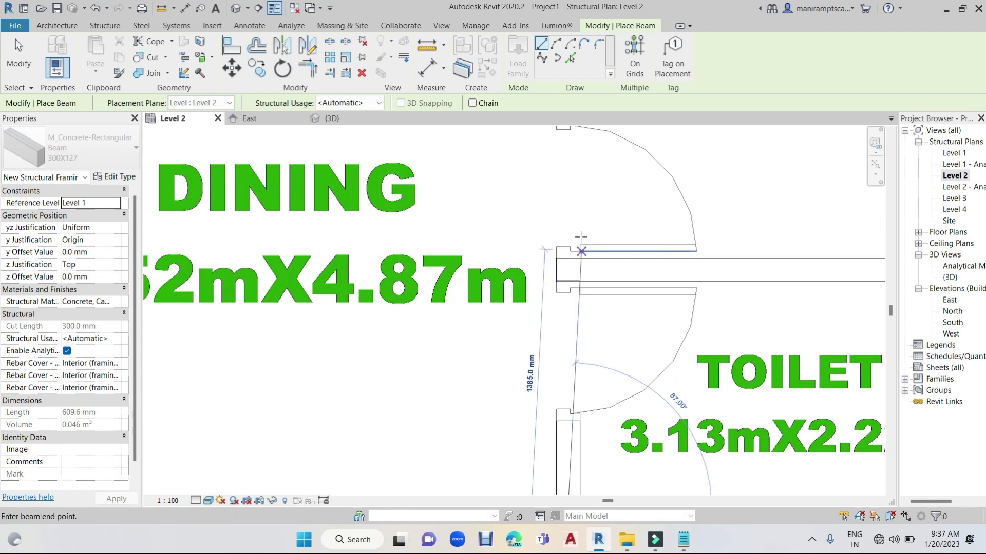
scroll(580, 251, down, 2)
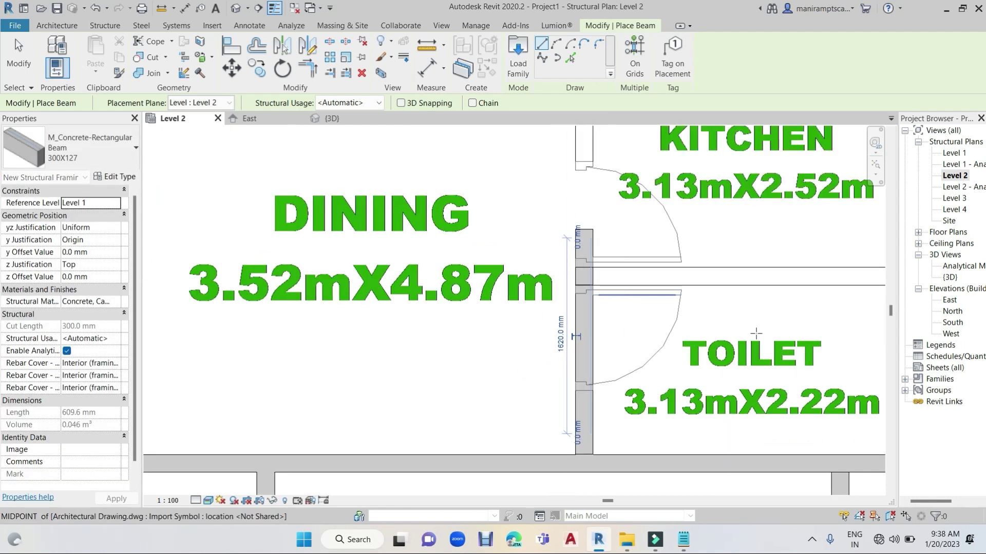
scroll(595, 297, down, 1)
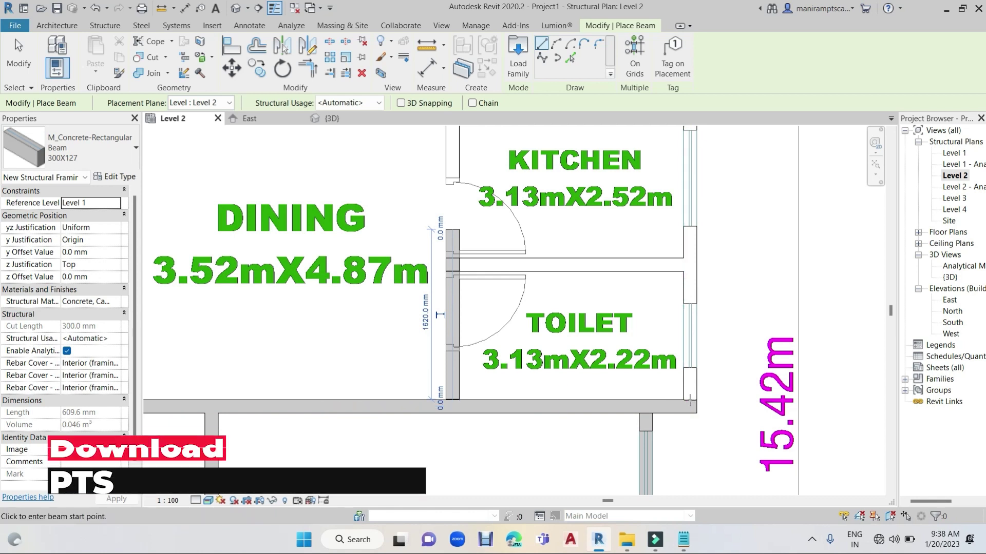
scroll(687, 402, up, 2)
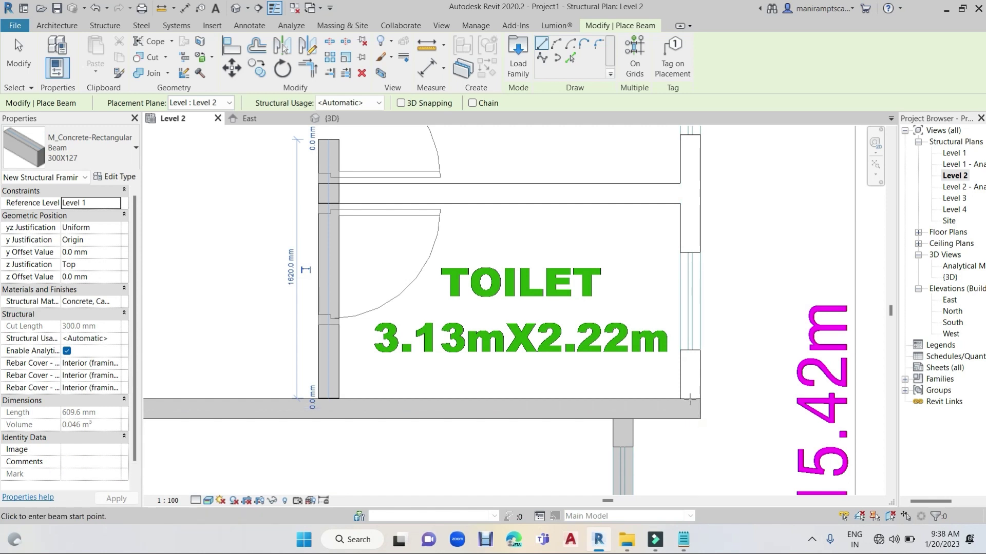
click(690, 399)
click(688, 142)
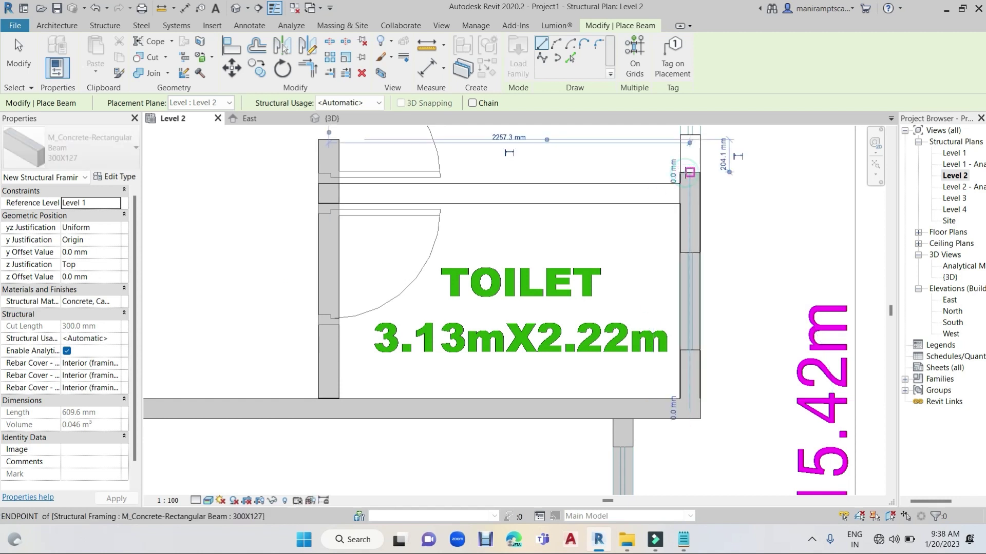
Step: End a beam at the column corner and add a short beam along the door jamb
scroll(796, 289, down, 2)
middle_drag(770, 321, 727, 402)
scroll(727, 401, down, 3)
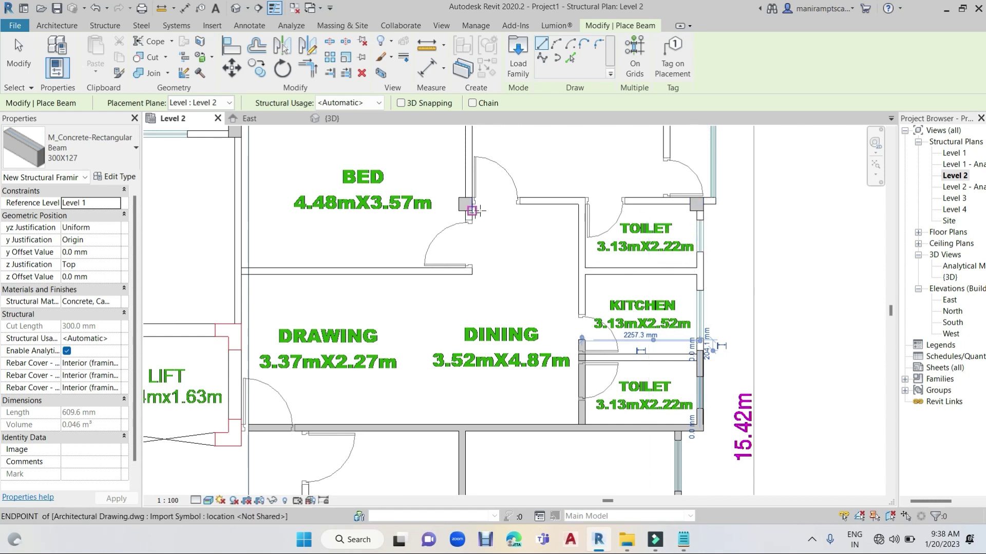
scroll(696, 204, up, 2)
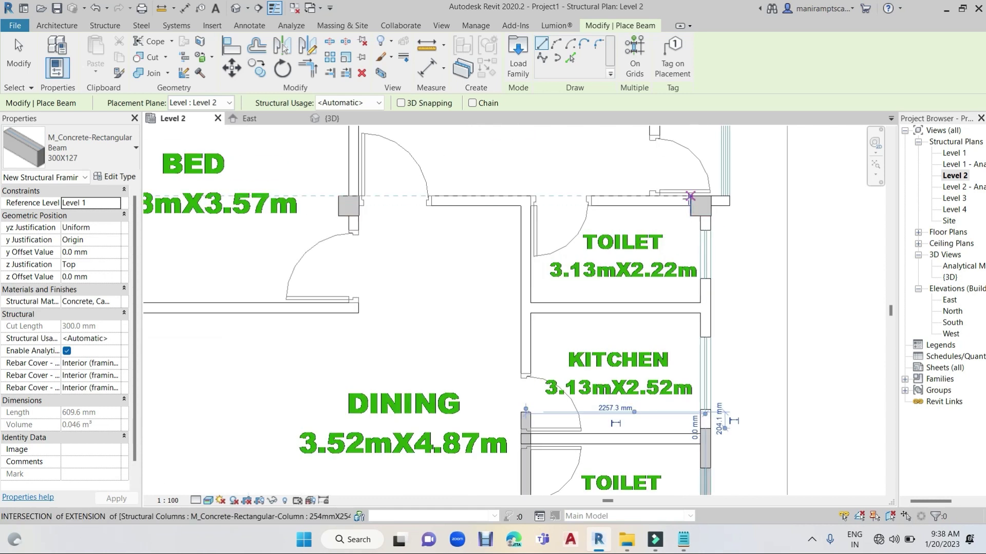
scroll(690, 201, up, 2)
click(692, 204)
middle_drag(814, 211, 801, 354)
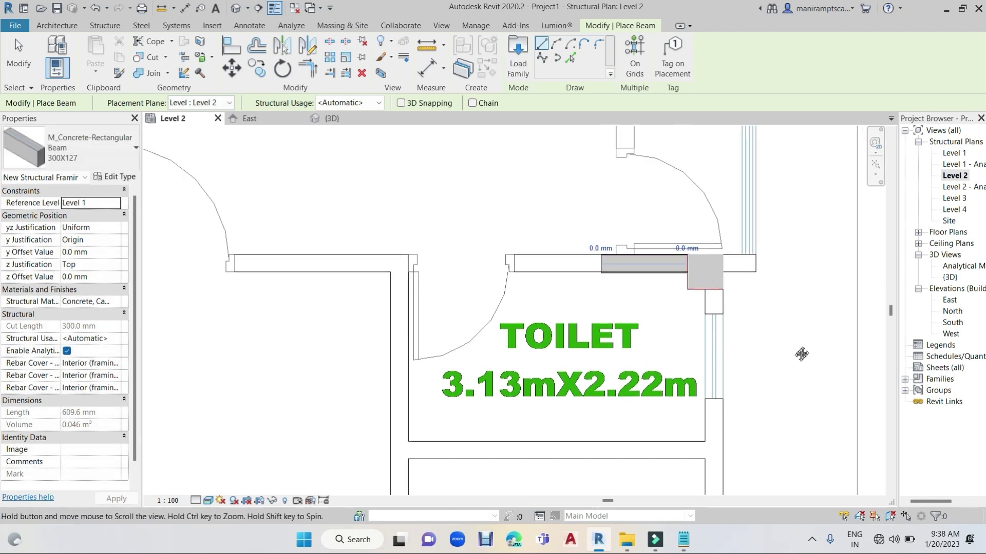
scroll(786, 349, down, 3)
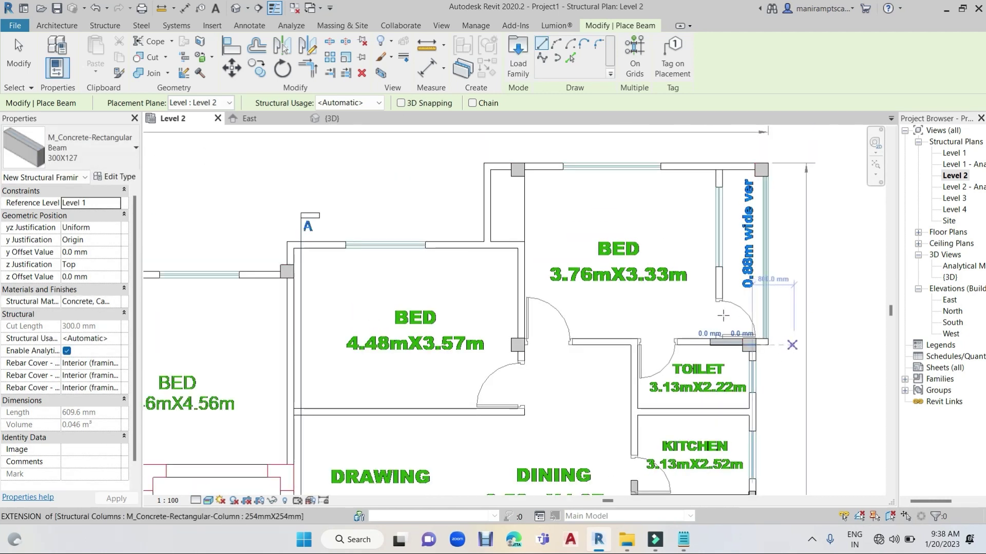
scroll(729, 307, up, 2)
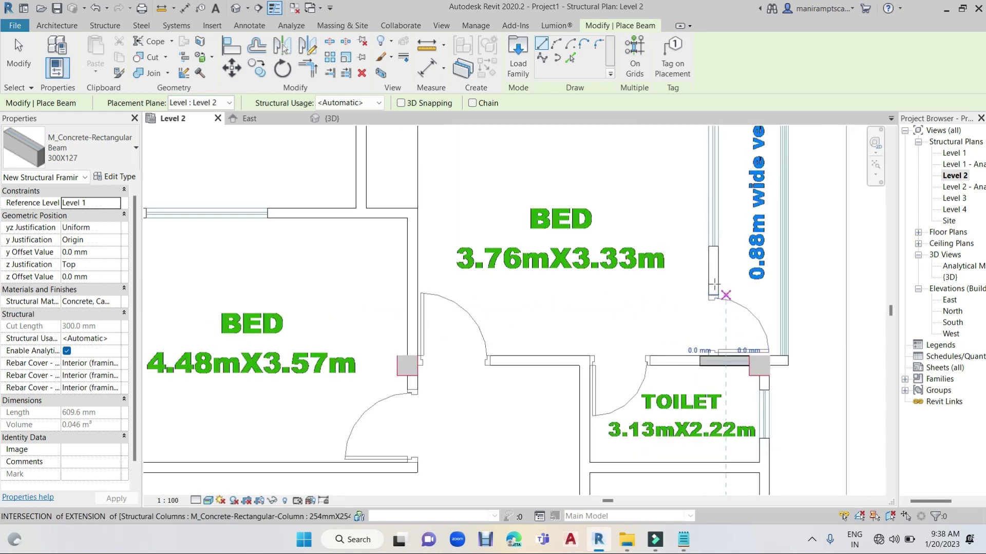
scroll(708, 286, up, 2)
scroll(708, 286, up, 2)
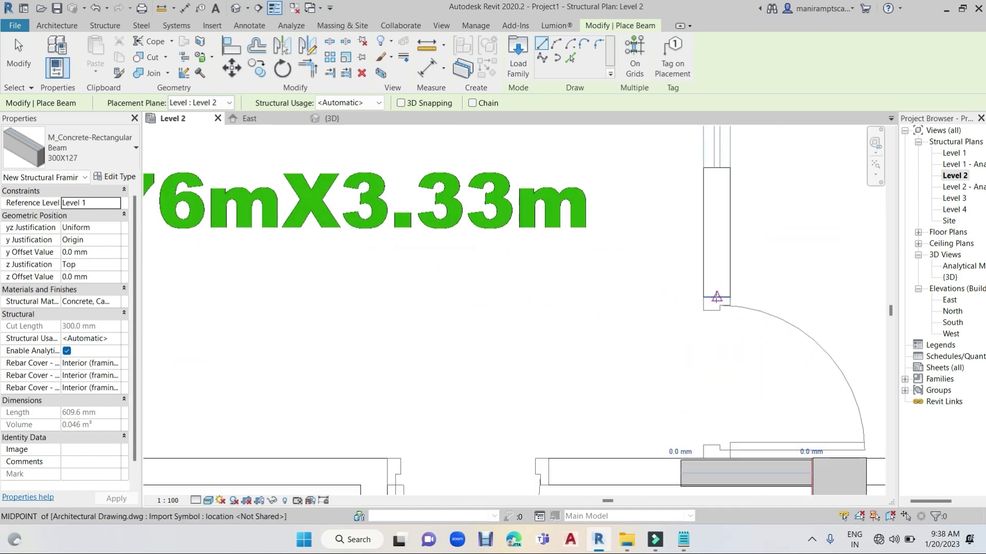
click(716, 211)
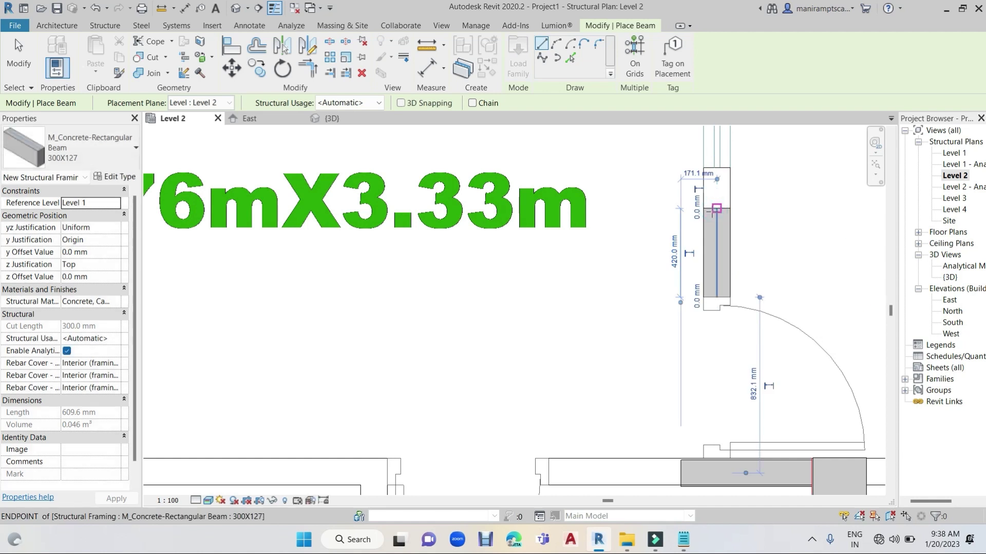
Step: Draw a 520 mm beam from the toilet–kitchen wall junction to the wall corner
scroll(714, 239, down, 3)
scroll(776, 331, down, 3)
scroll(677, 185, down, 1)
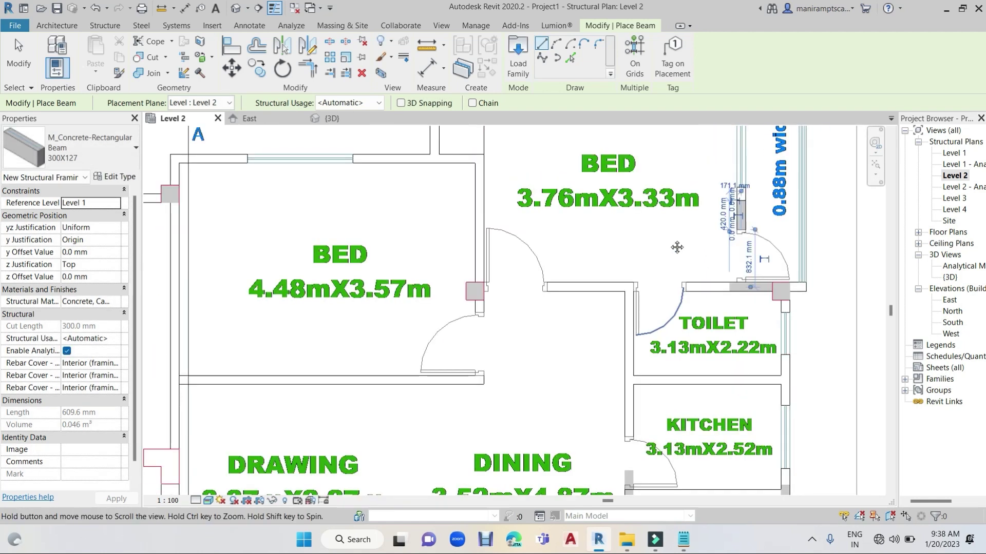
scroll(669, 247, up, 2)
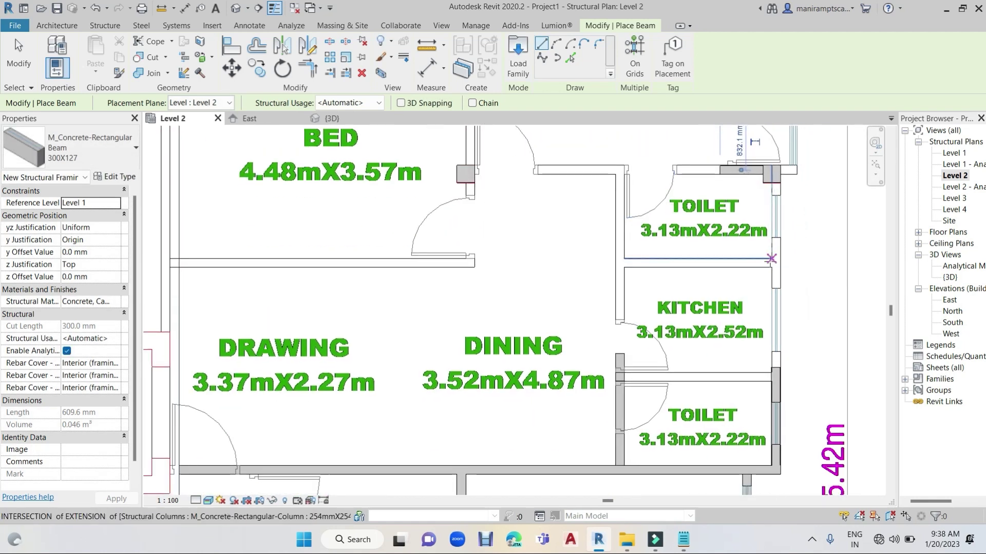
scroll(771, 259, up, 2)
click(773, 268)
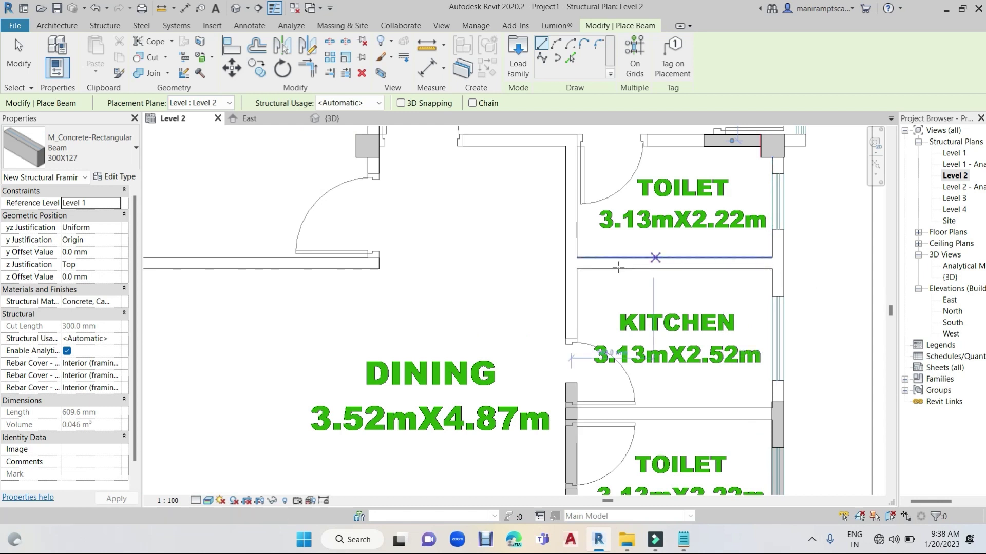
click(584, 268)
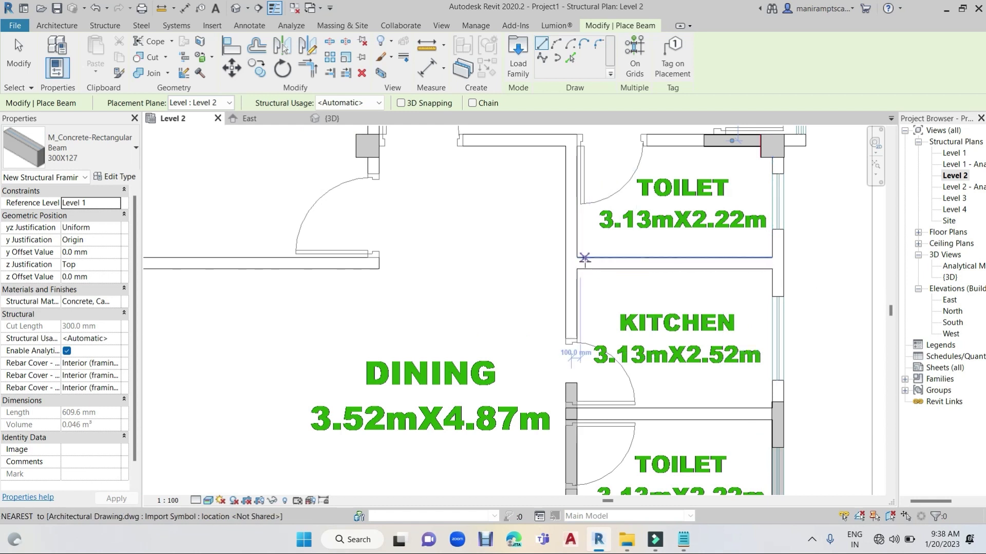
Step: Draw a horizontal beam along the kitchen wall edge
scroll(569, 267, up, 1)
scroll(560, 267, up, 2)
click(537, 265)
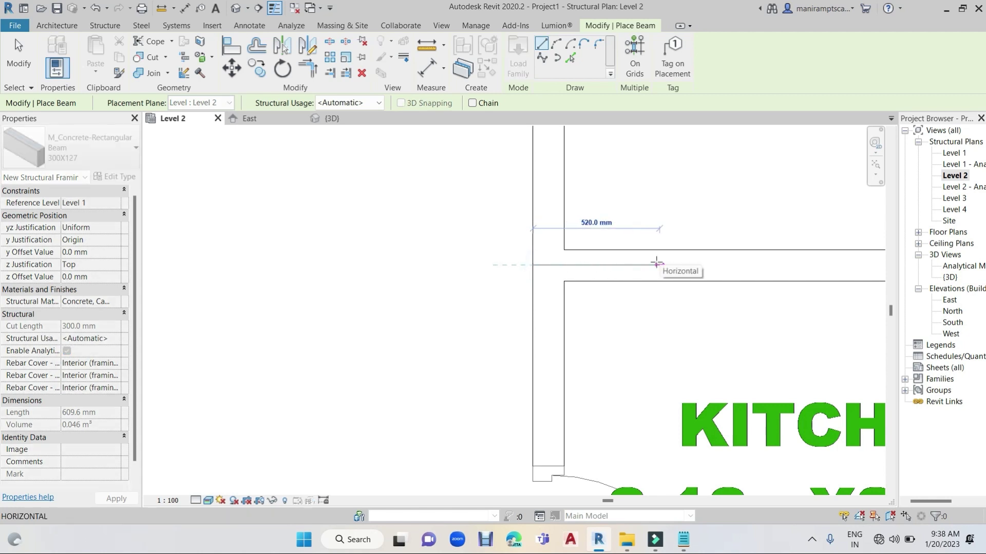
scroll(629, 264, down, 2)
scroll(565, 267, down, 2)
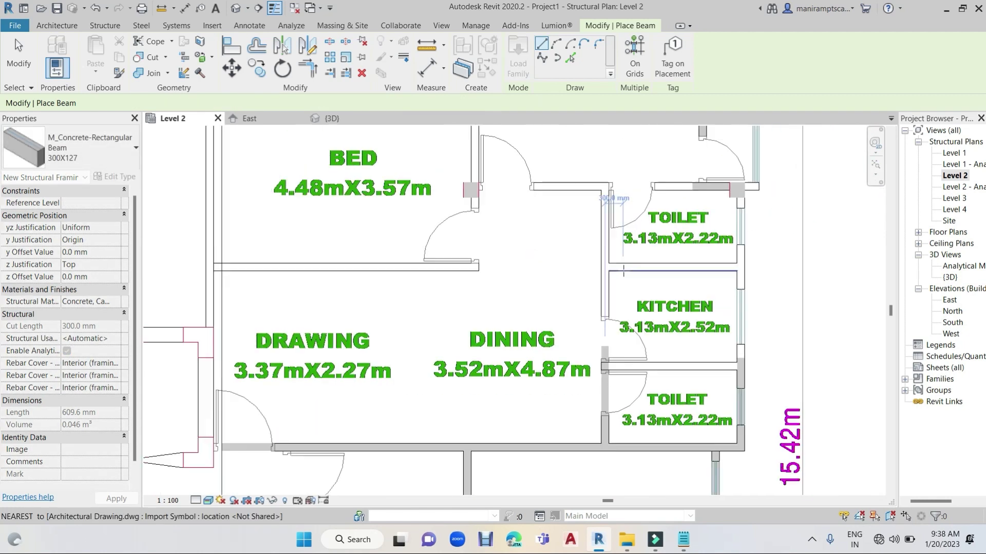
scroll(511, 272, down, 2)
click(510, 272)
scroll(471, 272, up, 2)
Step: Place a 500 mm concrete beam along the wall from the bedroom corner
scroll(462, 277, down, 2)
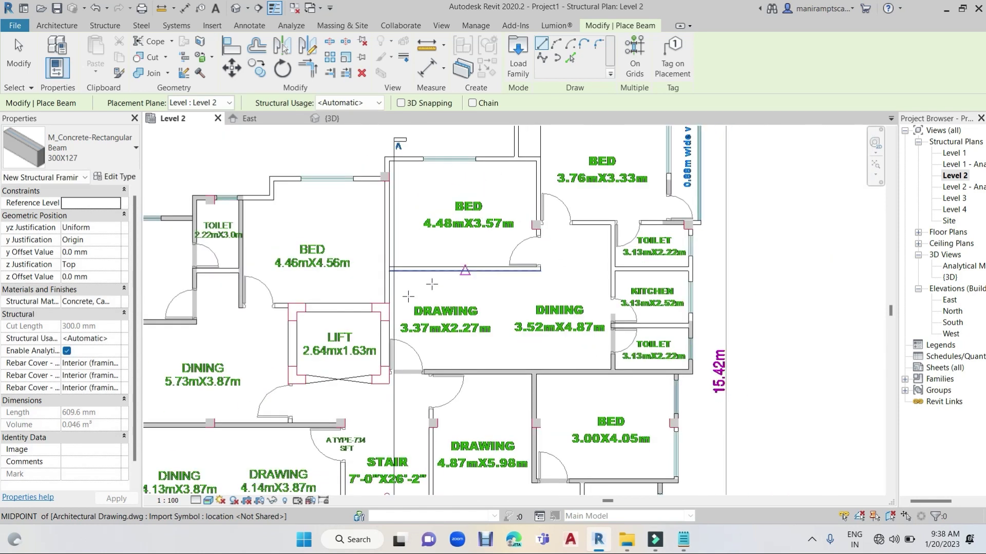
scroll(406, 247, up, 1)
scroll(410, 242, up, 1)
scroll(443, 277, down, 1)
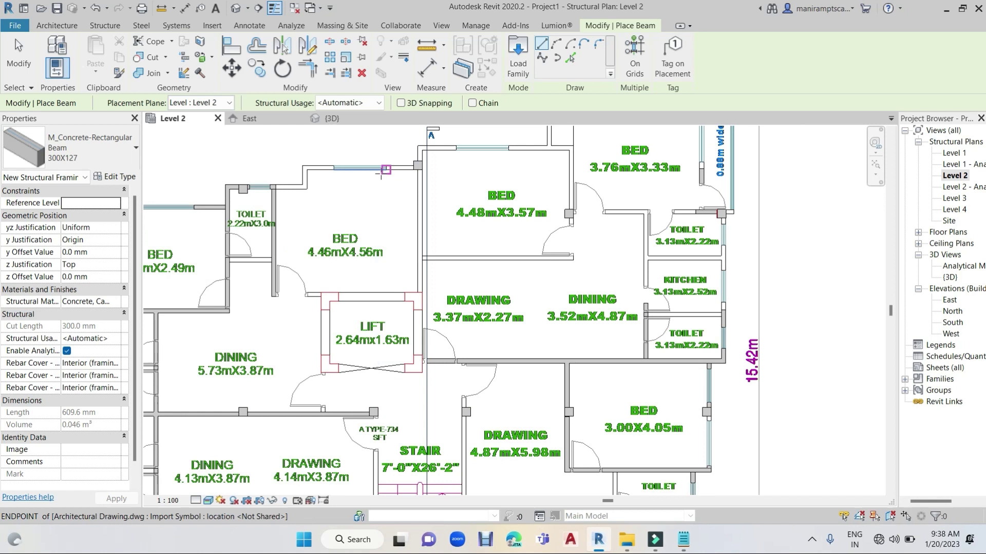
scroll(296, 190, up, 1)
scroll(287, 187, up, 1)
scroll(272, 185, up, 1)
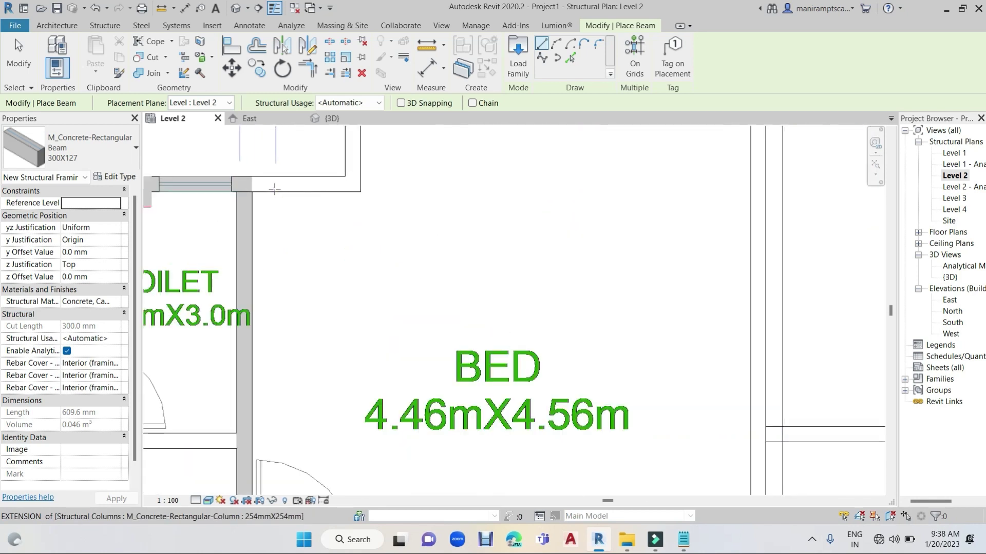
scroll(256, 182, up, 1)
click(242, 181)
click(334, 182)
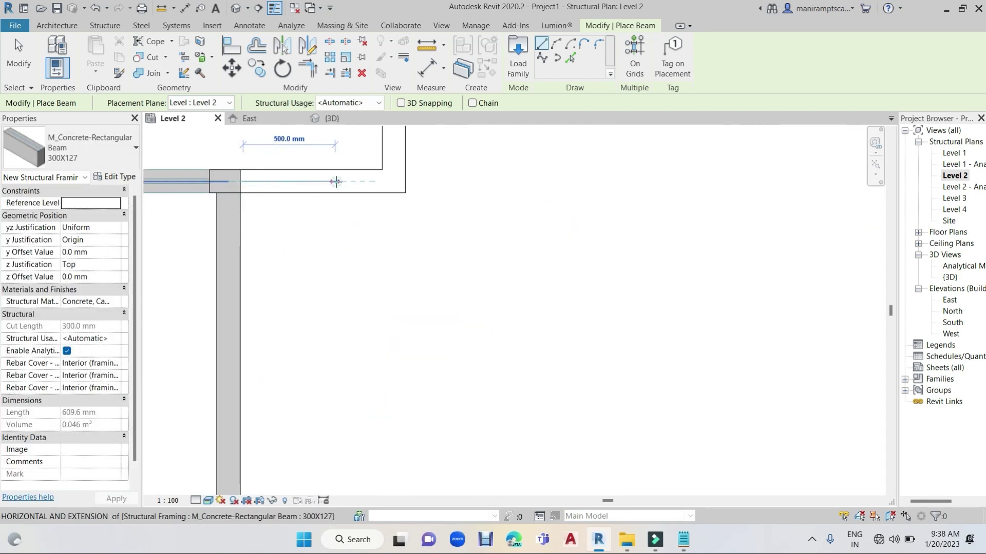
Step: Add a short vertical beam along the wall step and a 420 mm beam along the upper wall
middle_drag(403, 229, 414, 365)
scroll(414, 365, down, 1)
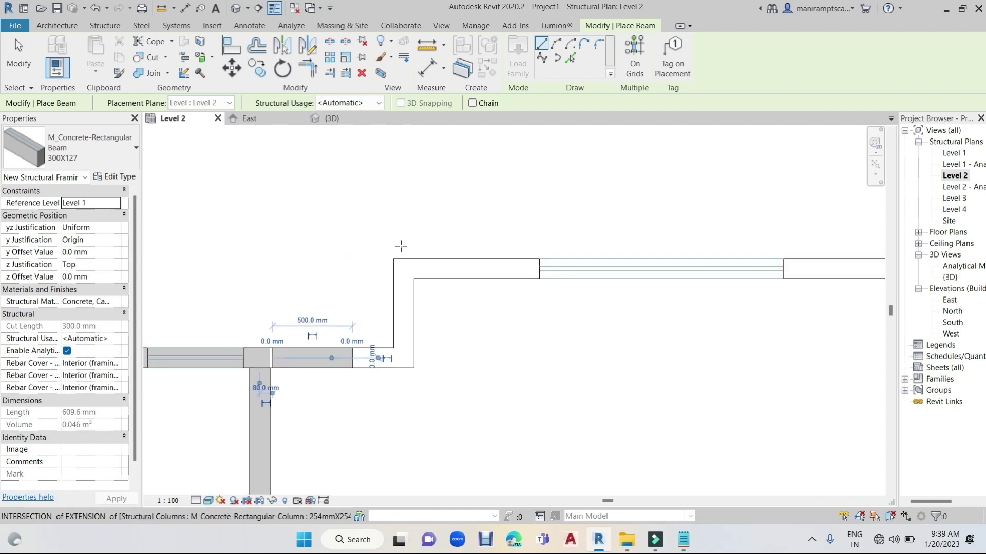
click(405, 259)
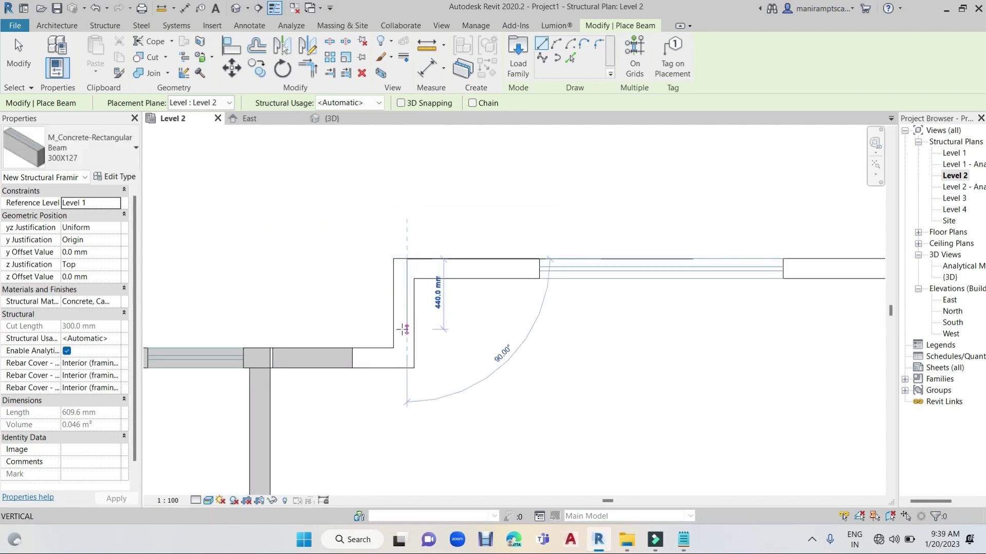
click(407, 329)
click(539, 267)
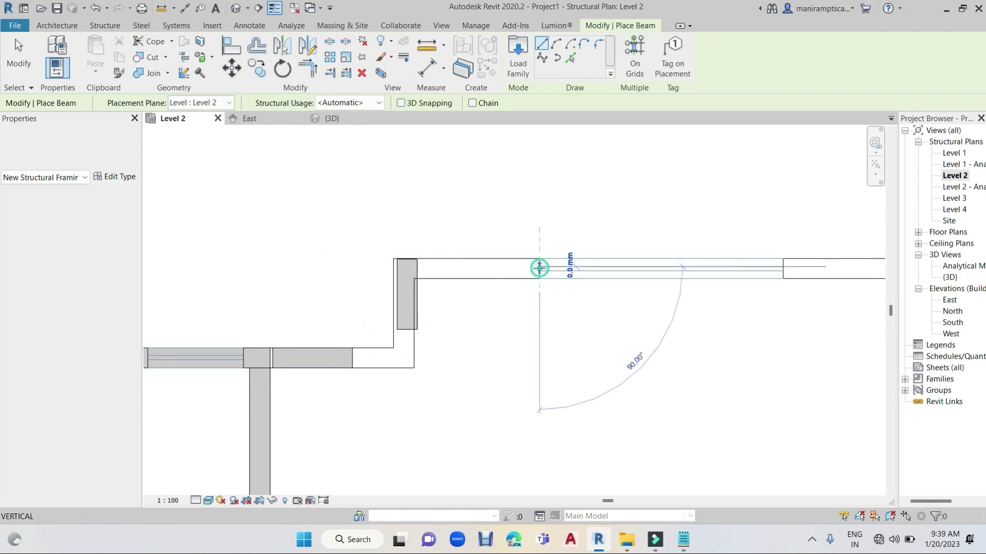
click(473, 267)
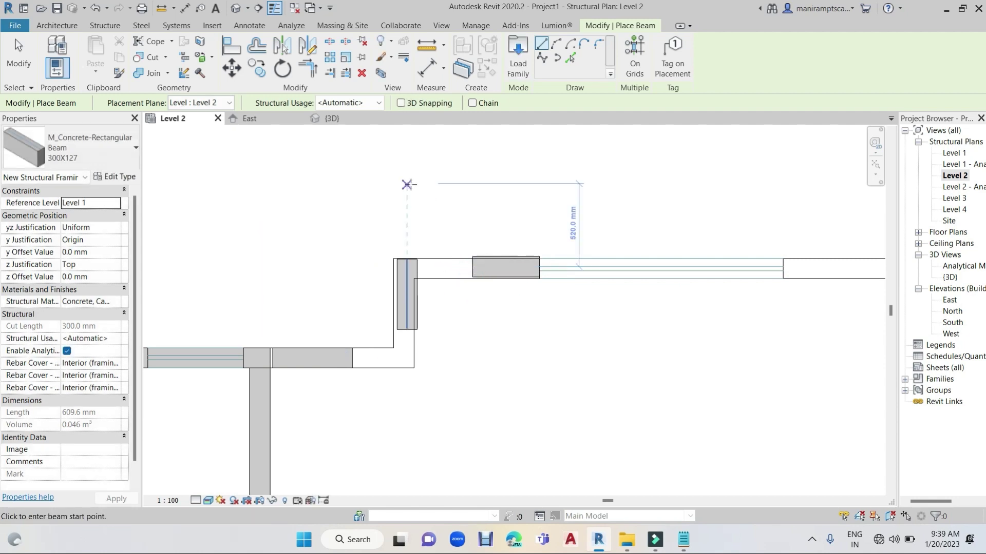
click(242, 58)
Step: Align the gray beam's edge to the adjacent wall edge
scroll(519, 331, up, 3)
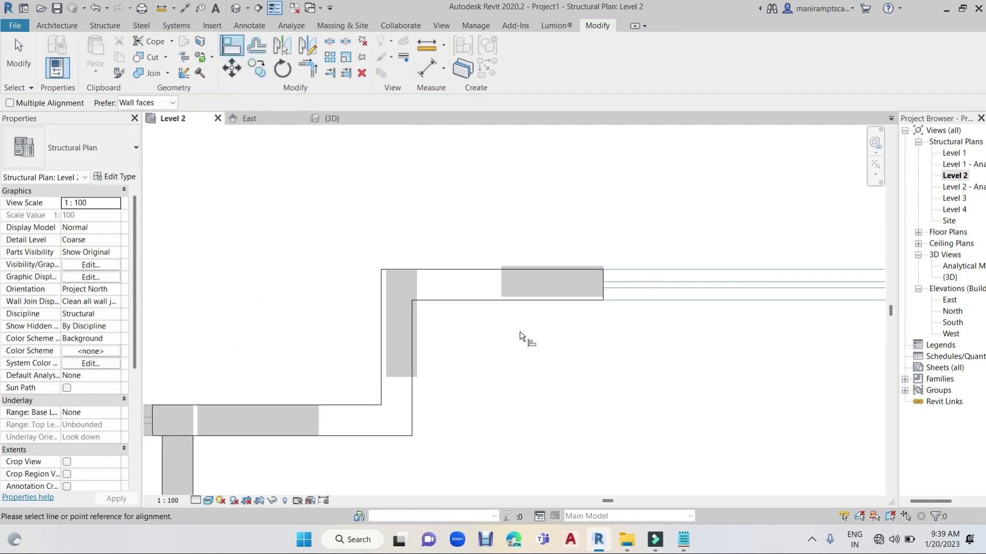
scroll(520, 328, up, 4)
click(567, 237)
click(578, 229)
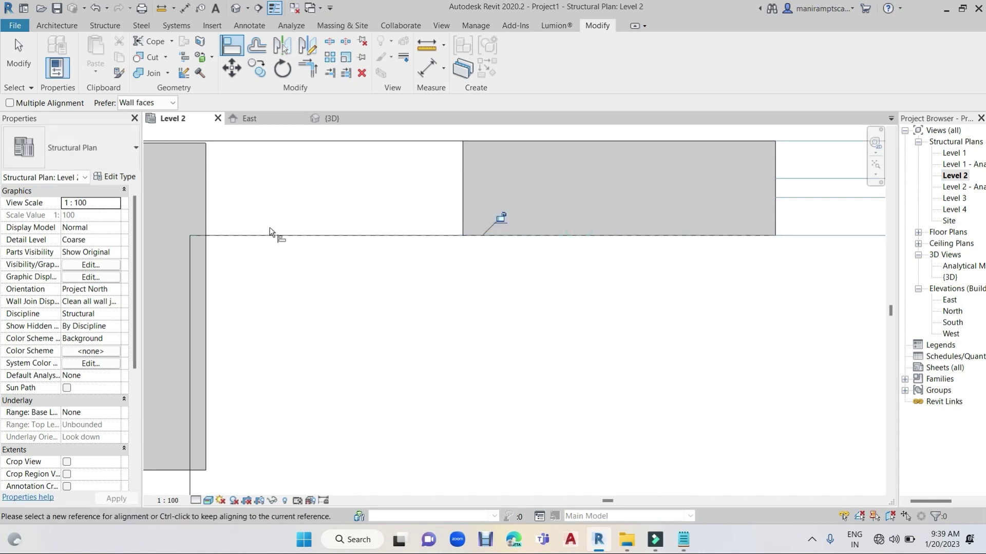
Step: Align the neighbouring beam's edge flush with its wall face line
middle_drag(288, 245, 519, 244)
key(Escape)
click(336, 249)
click(344, 251)
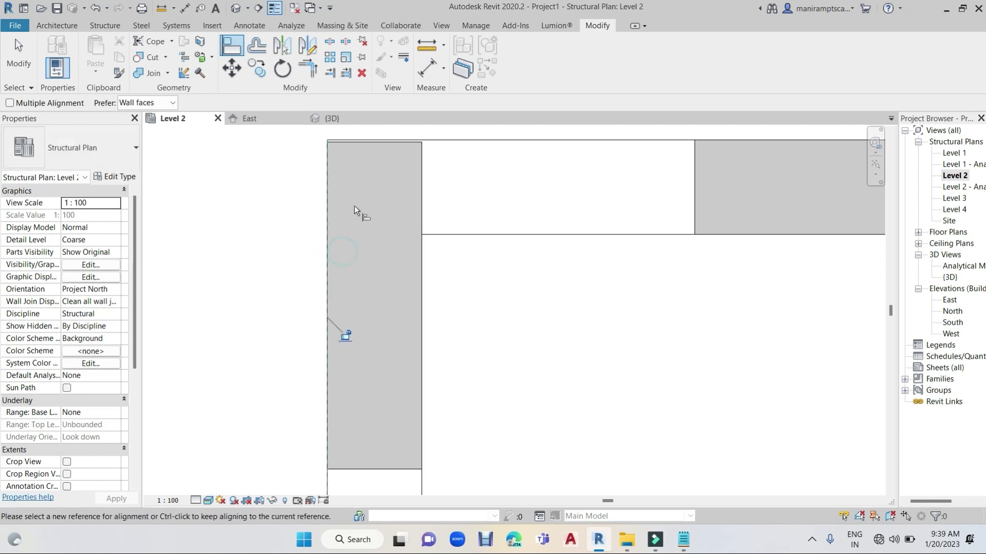
scroll(386, 145, up, 2)
scroll(387, 145, up, 1)
scroll(387, 145, up, 1)
click(387, 147)
Step: Shift the next corner beam's edge onto its wall face
scroll(410, 175, down, 2)
scroll(477, 213, down, 2)
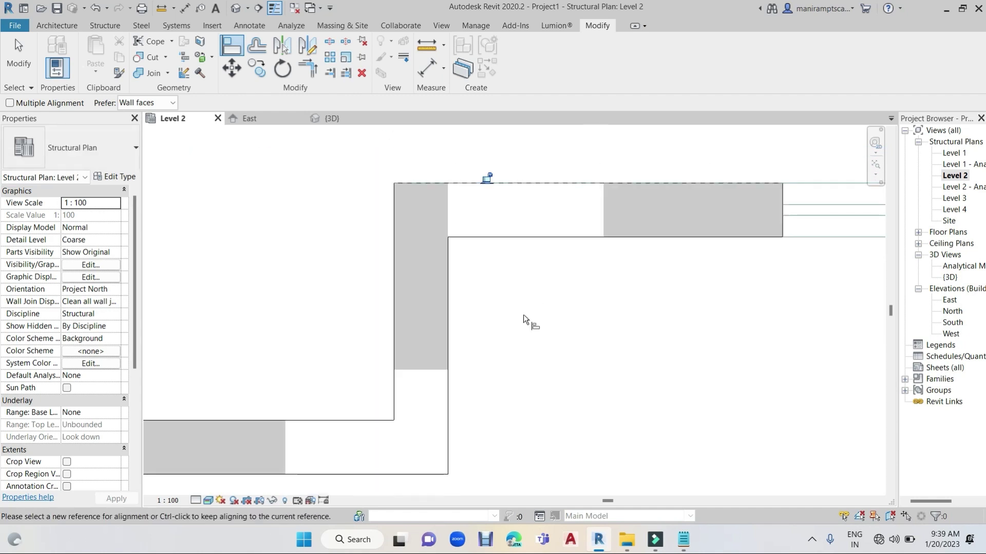
middle_drag(524, 320, 537, 200)
scroll(480, 308, down, 2)
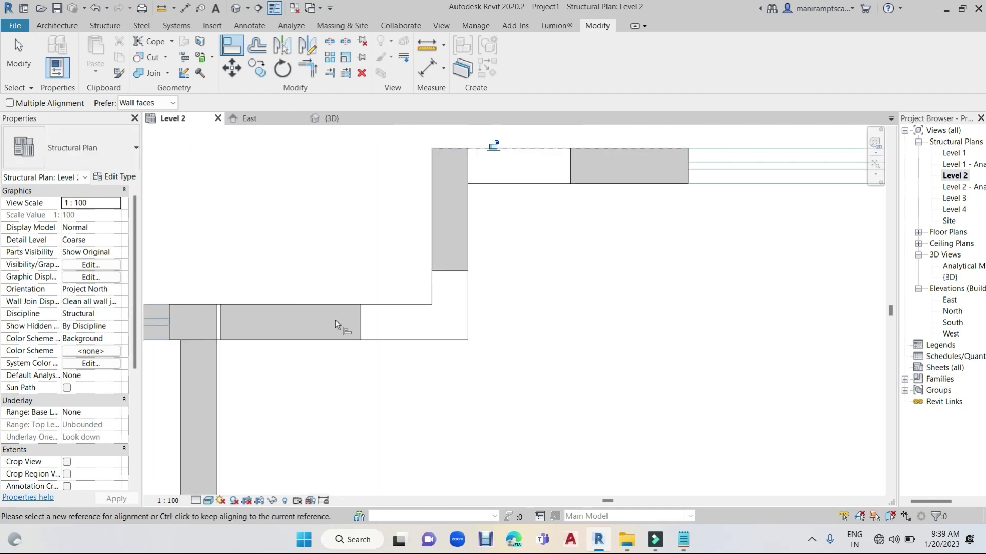
scroll(201, 329, up, 1)
scroll(270, 319, up, 1)
scroll(213, 313, up, 1)
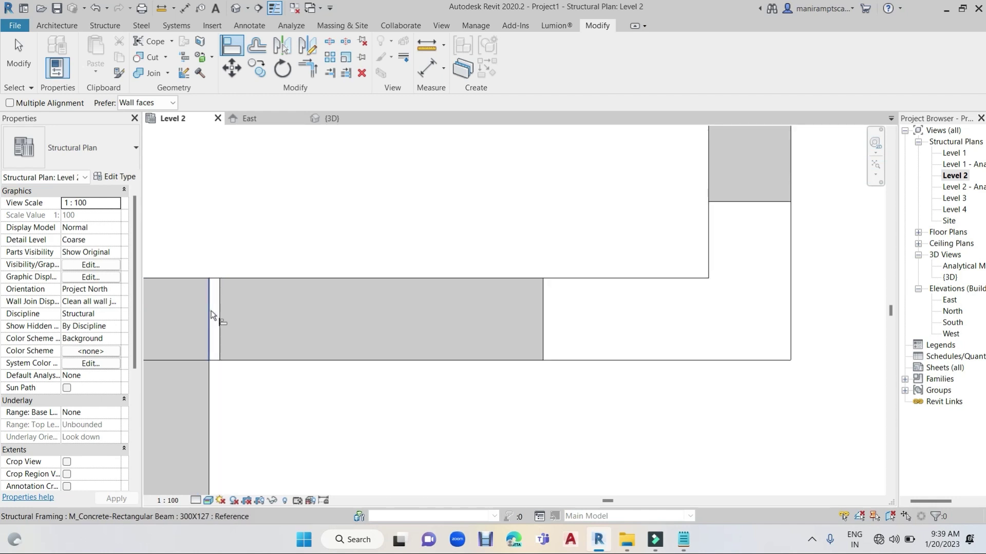
click(211, 313)
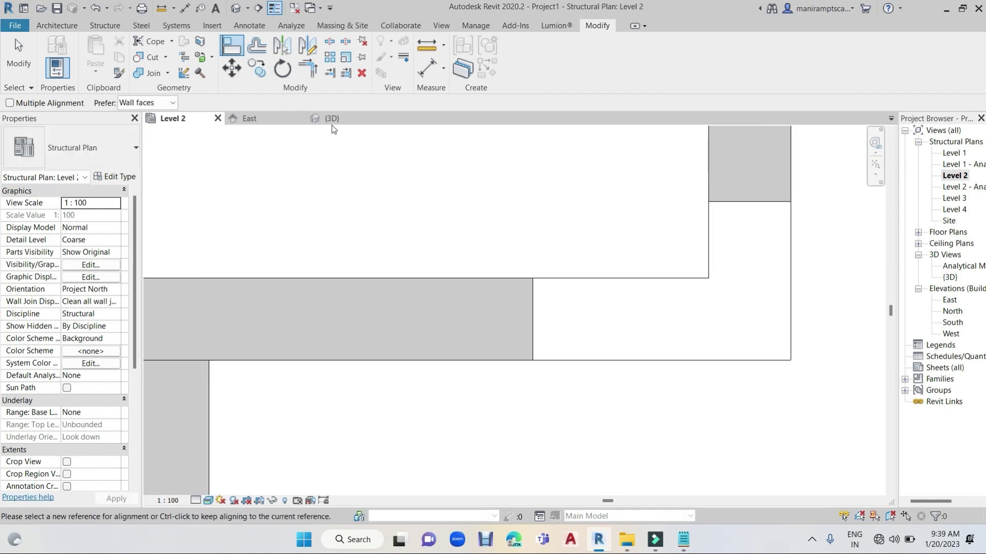
click(310, 73)
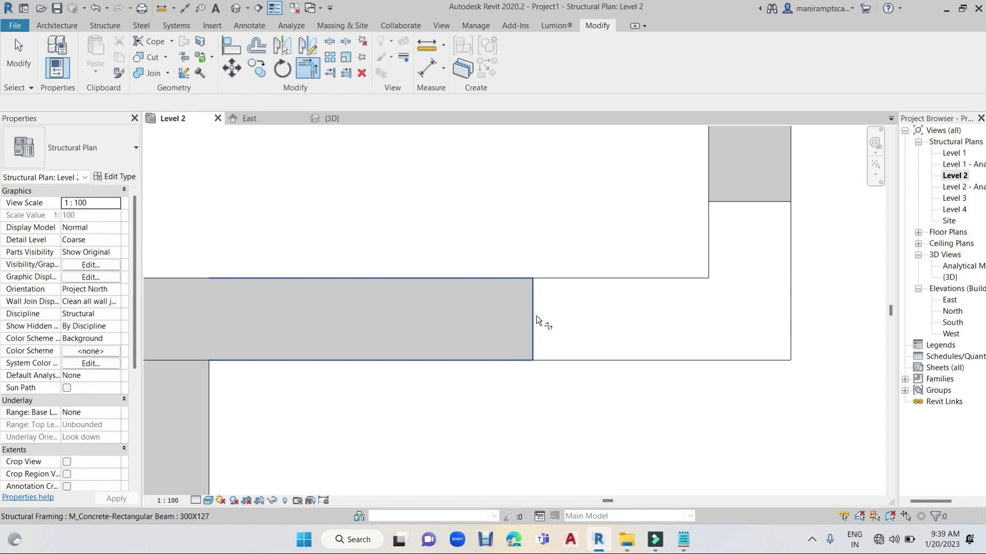
Step: Join the horizontal and vertical beams into a clean L corner
click(536, 315)
click(744, 202)
scroll(796, 334, down, 2)
mouse_move(797, 335)
middle_down()
mouse_move(732, 489)
mouse_move(519, 442)
middle_up()
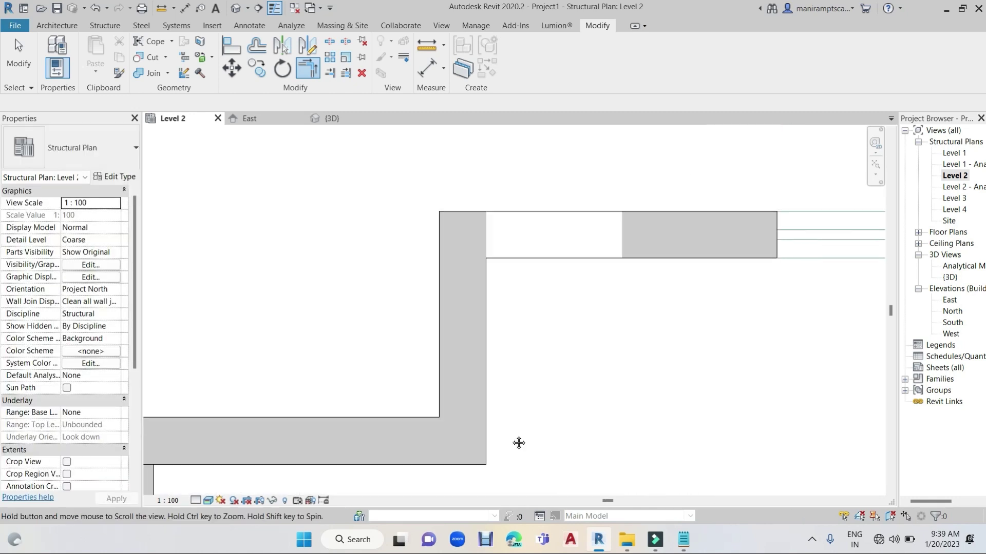
Step: Join the vertical beam and the right horizontal beam into an L corner
click(610, 241)
click(468, 234)
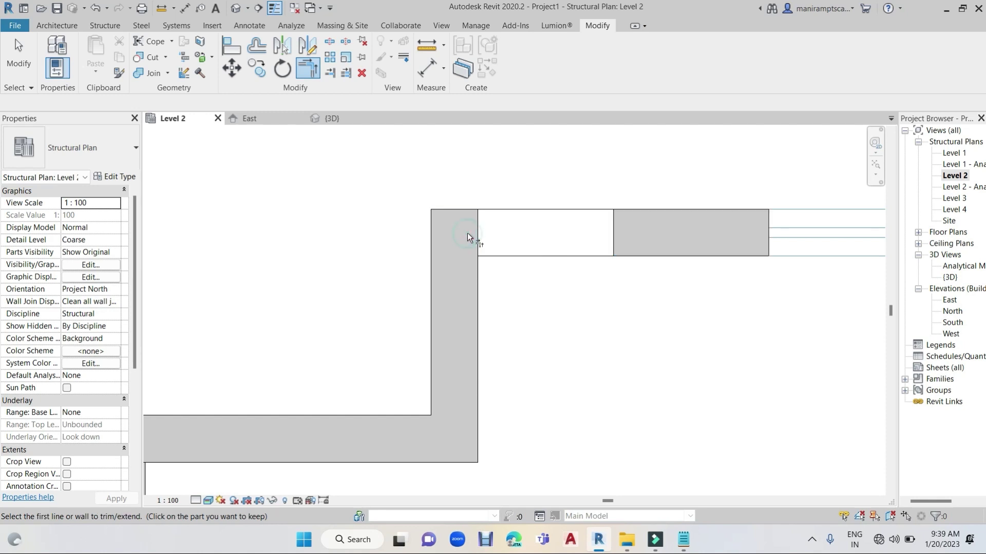
click(472, 239)
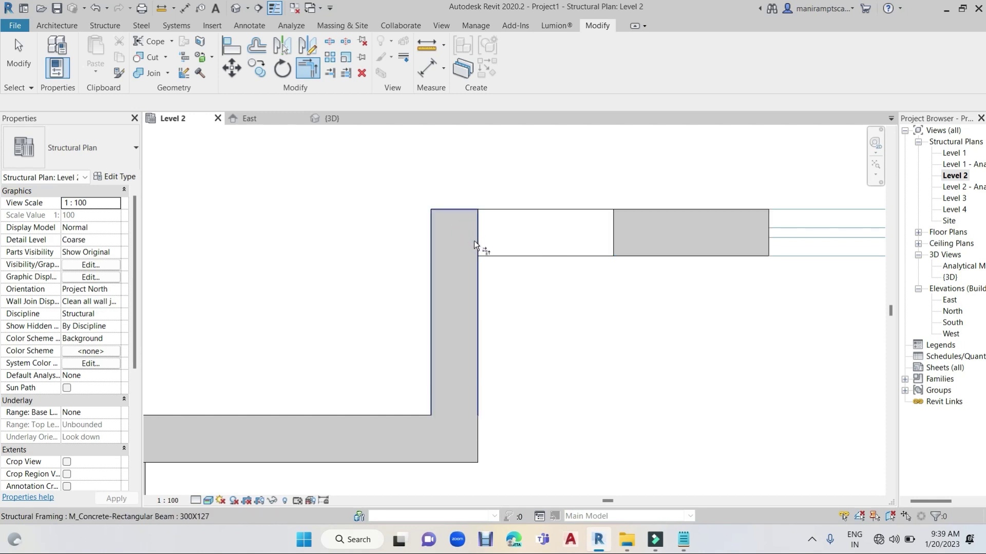
click(610, 233)
scroll(642, 298, down, 3)
middle_drag(649, 301, 490, 285)
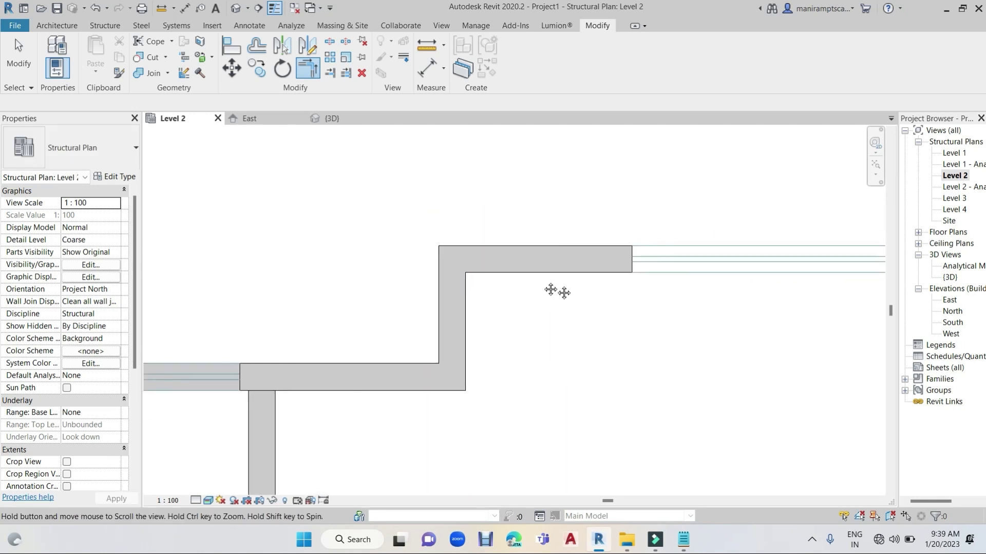
scroll(489, 284, down, 2)
scroll(391, 315, up, 1)
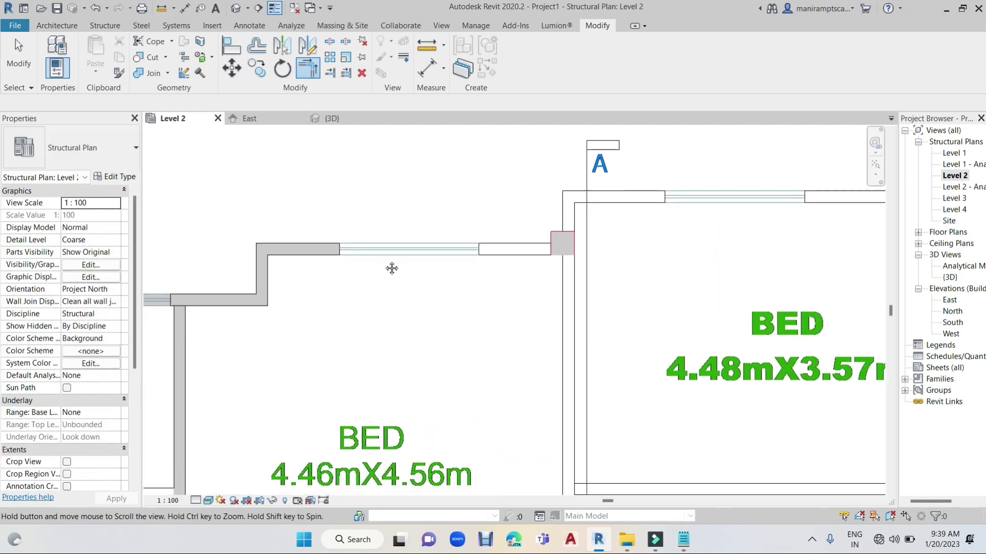
scroll(378, 260, up, 1)
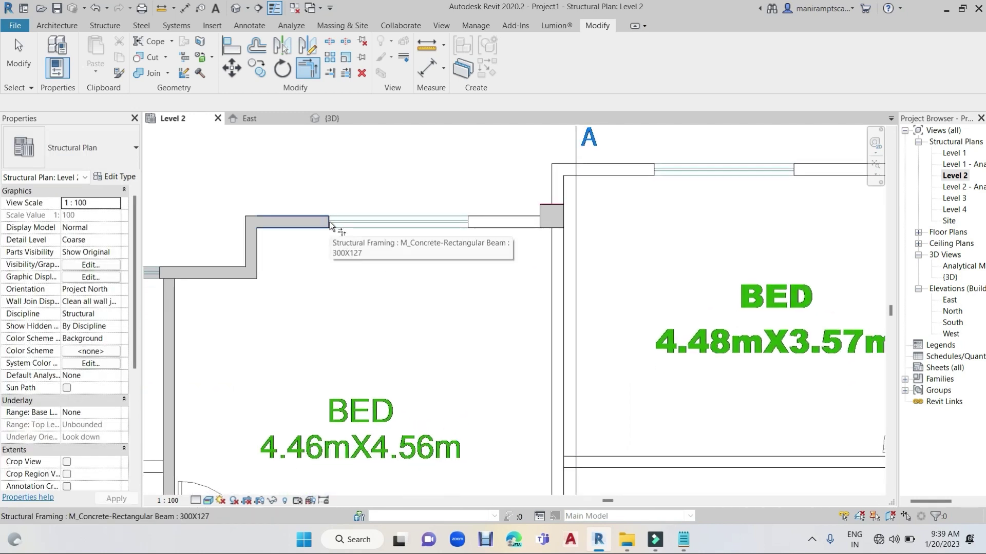
Step: Trim a beam end back to the column using Trim/Extend Single Element
click(331, 73)
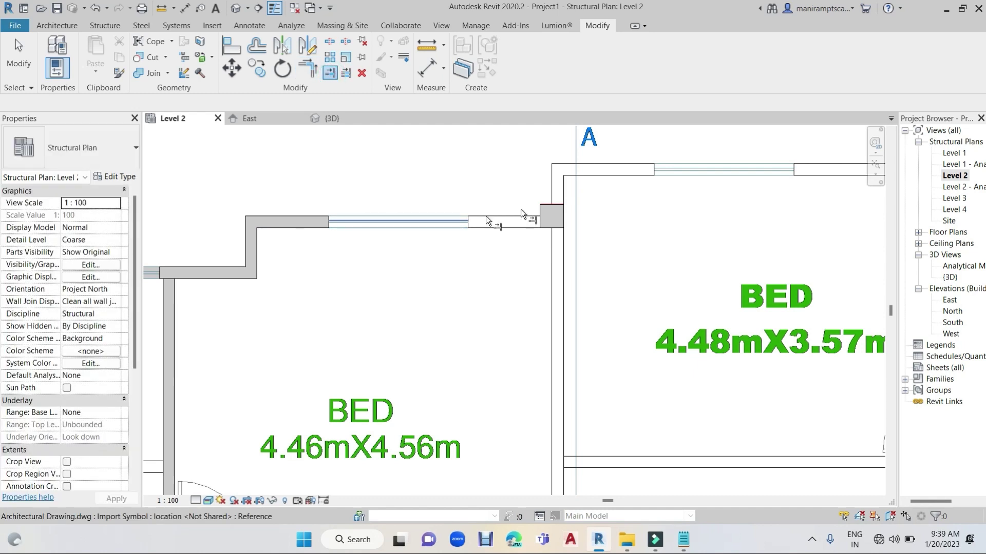
click(535, 221)
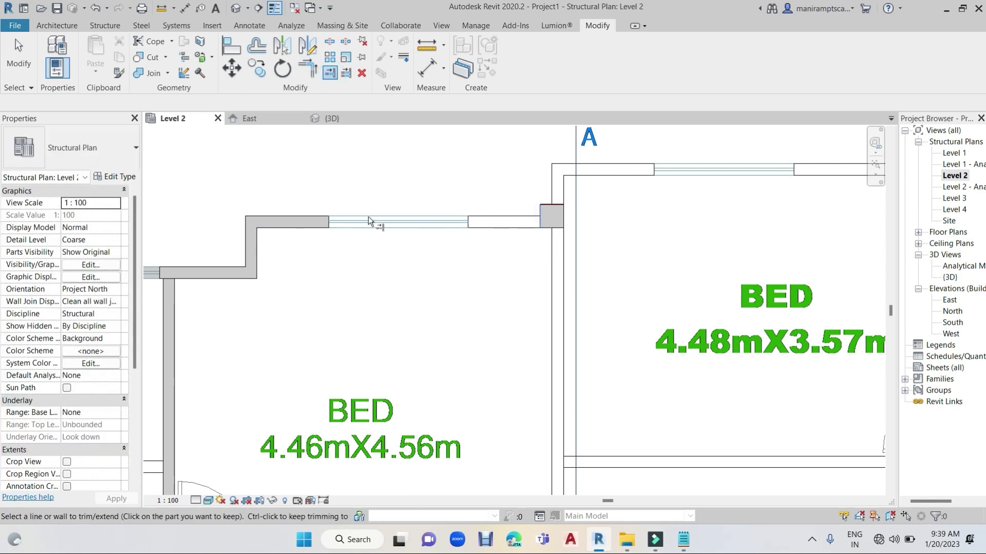
click(328, 221)
scroll(468, 277, down, 2)
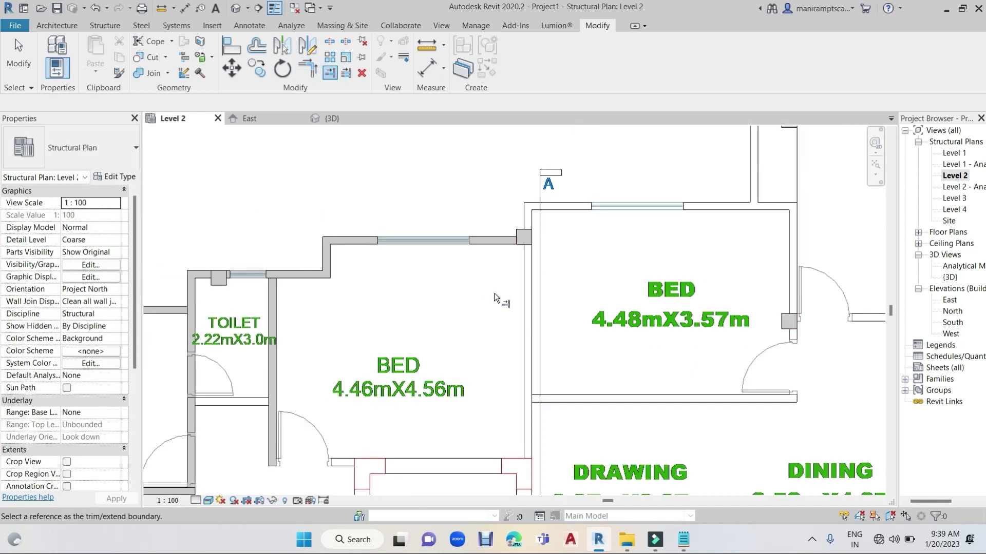
scroll(494, 293, down, 2)
scroll(544, 343, up, 1)
scroll(543, 343, up, 2)
scroll(513, 308, up, 2)
scroll(495, 262, up, 1)
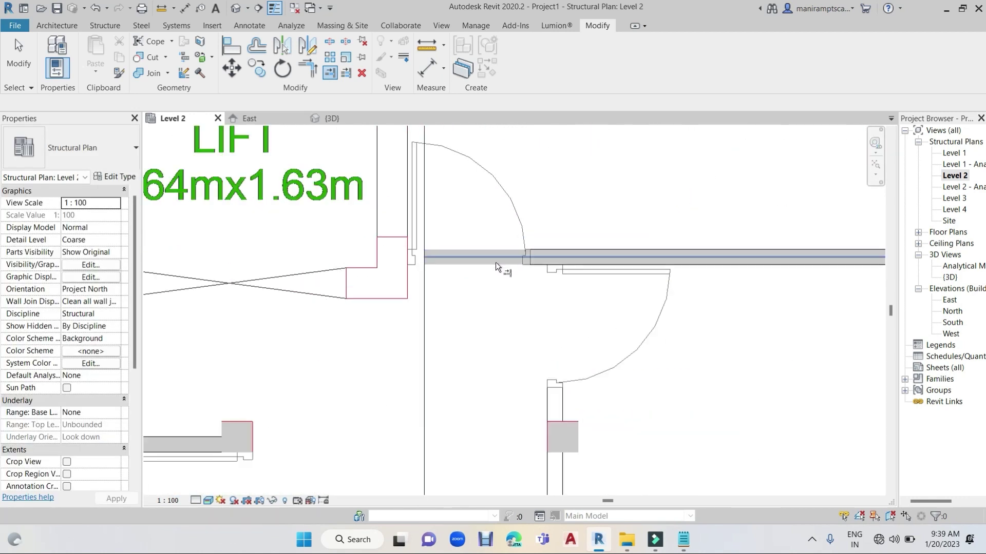
scroll(479, 279, down, 3)
scroll(515, 307, down, 2)
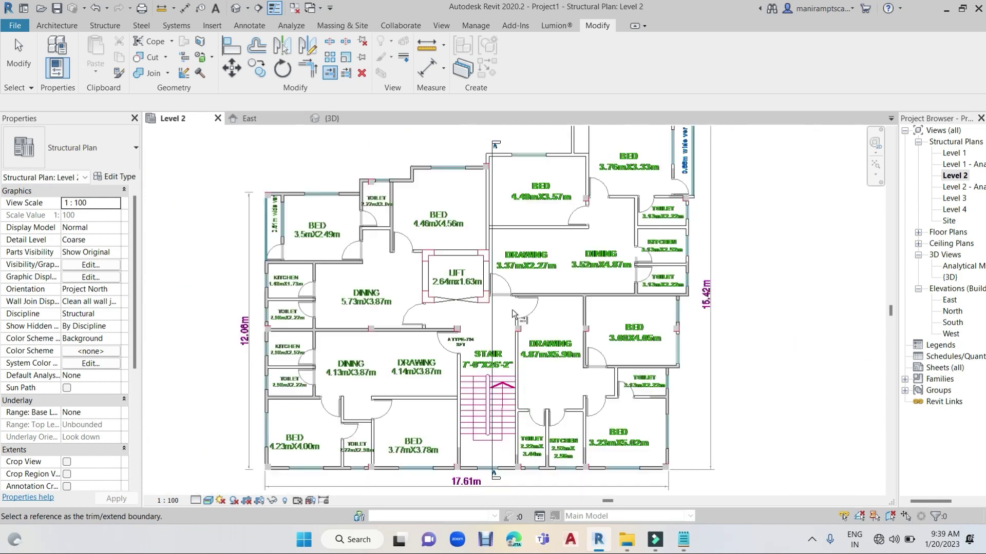
Step: Pan to the Dining, Kitchen and Toilet area, discarding a stray beam pick near the BED 3.00X4.05m room
scroll(490, 296, up, 1)
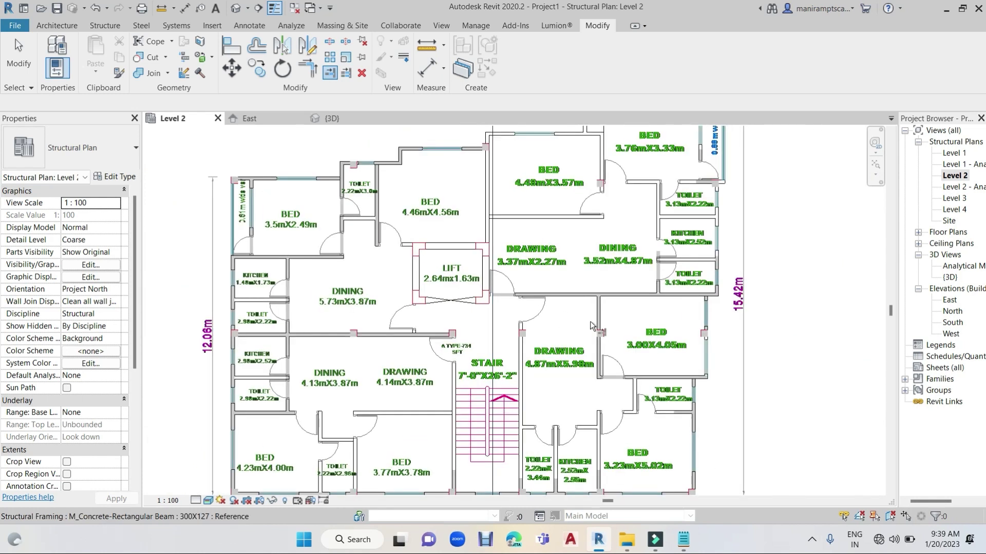
middle_drag(489, 296, 408, 366)
scroll(410, 367, up, 1)
scroll(411, 369, up, 1)
scroll(431, 359, up, 2)
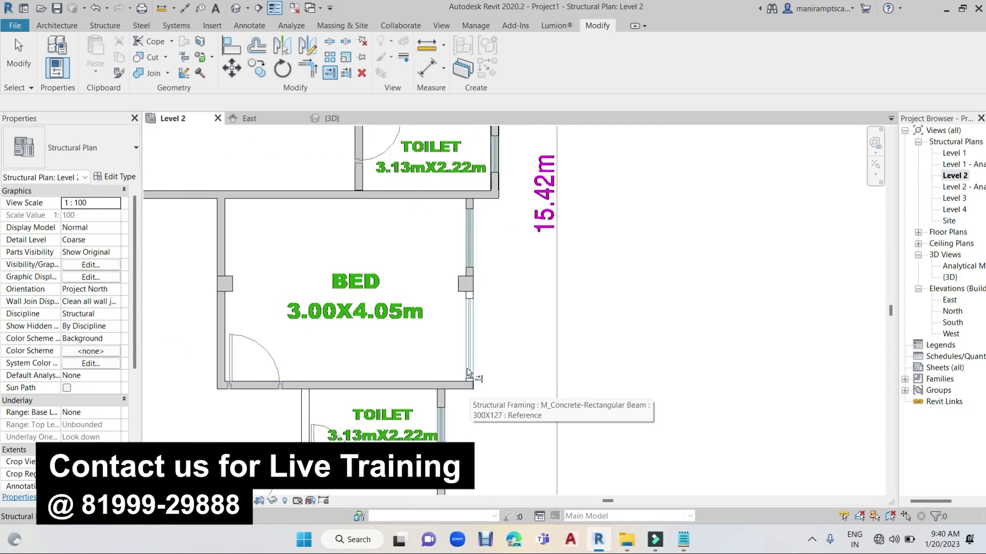
click(469, 259)
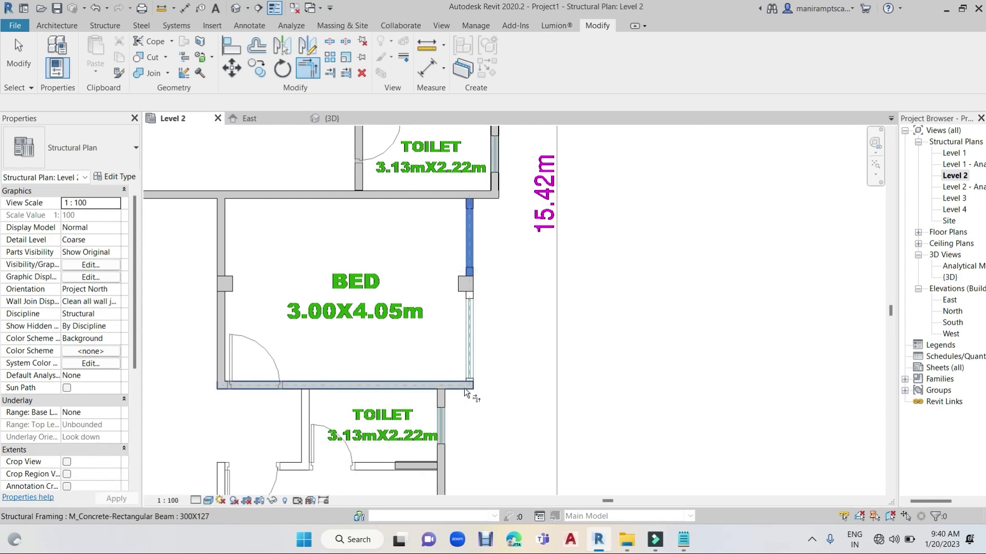
key(Escape)
scroll(516, 291, down, 2)
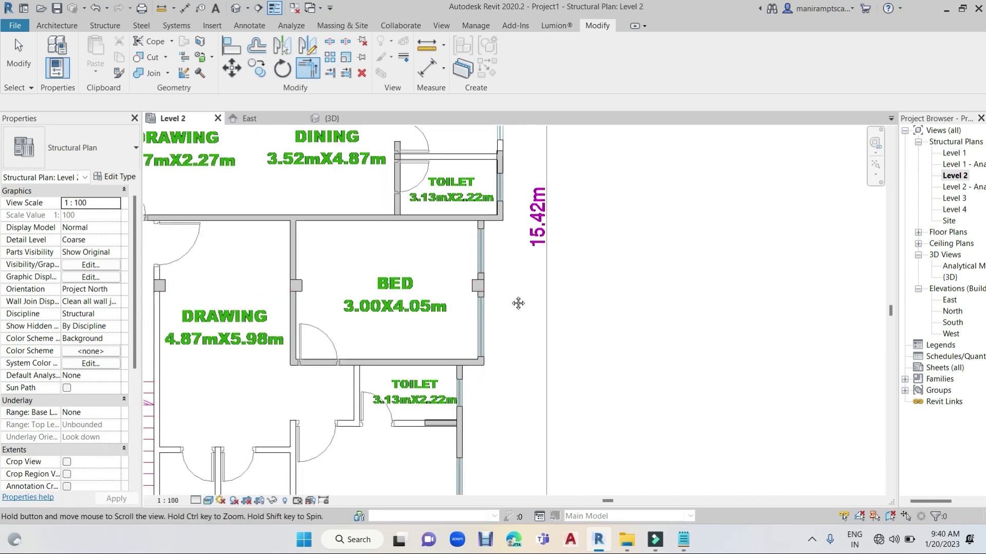
middle_drag(518, 304, 467, 451)
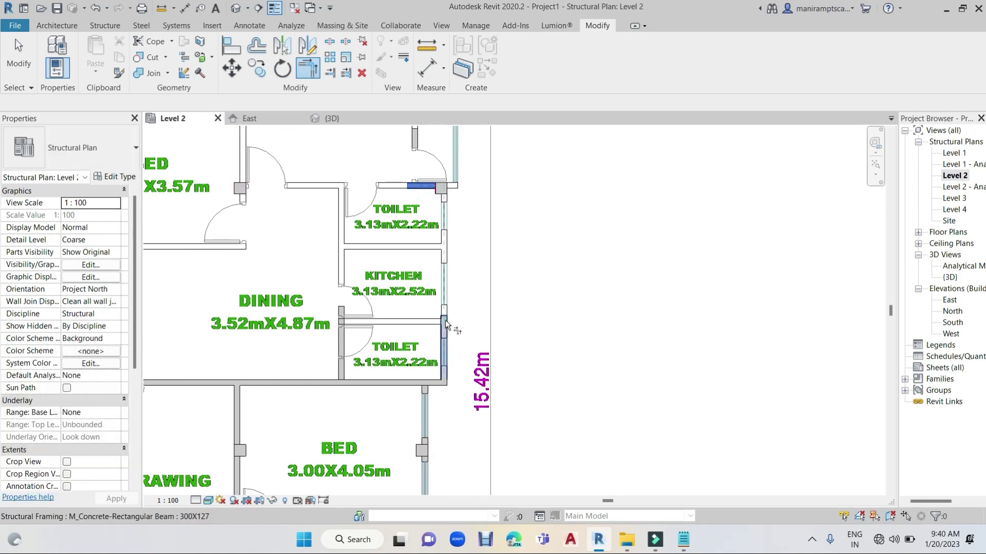
Step: Extend the vertical beam beside the Dining room up to the top beam
click(411, 184)
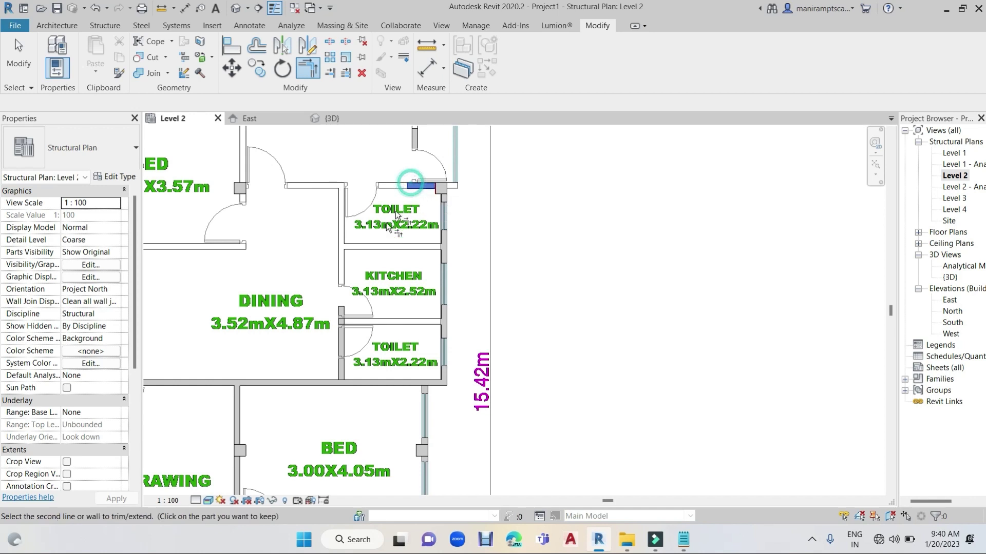
click(341, 311)
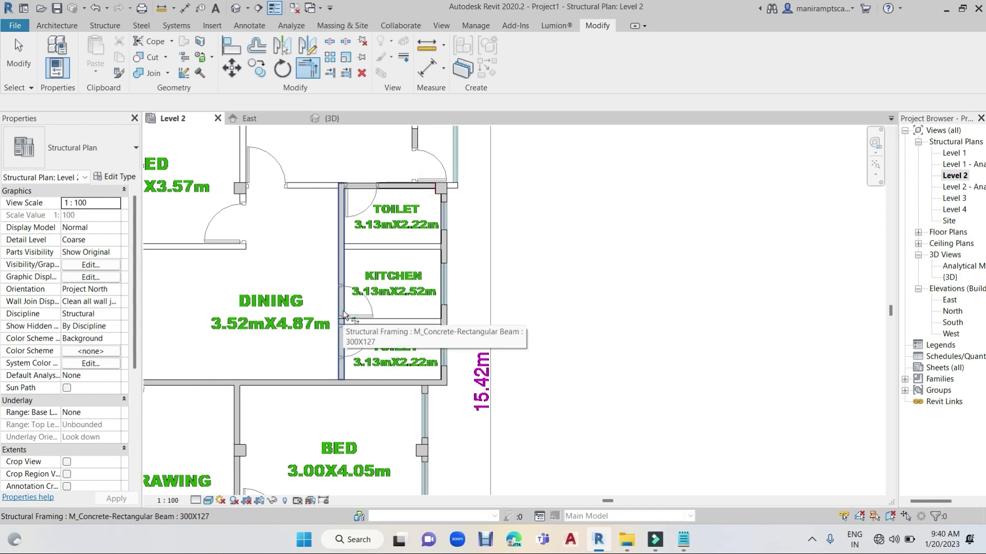
scroll(342, 311, down, 2)
mouse_move(388, 286)
middle_down()
mouse_move(399, 272)
mouse_move(550, 213)
middle_up()
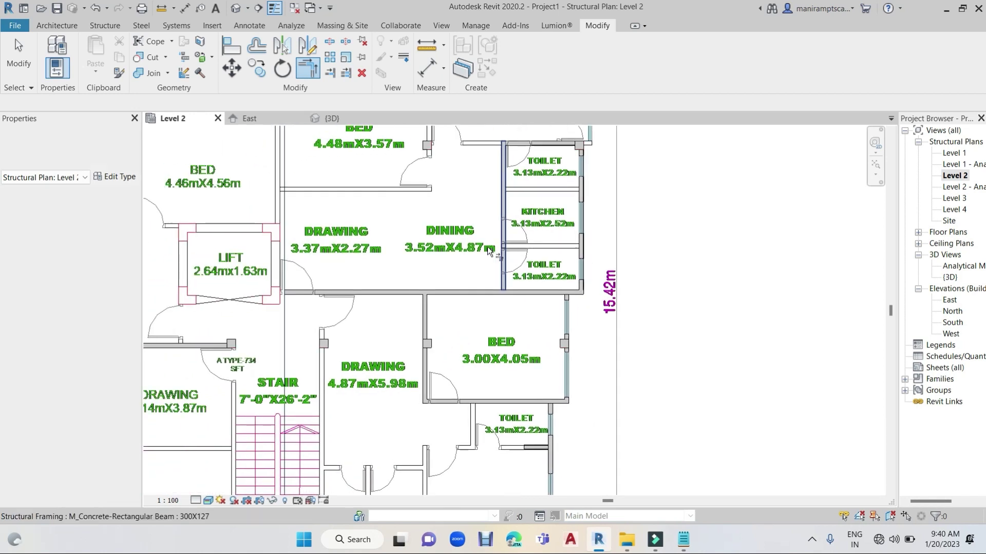
middle_drag(386, 312, 405, 233)
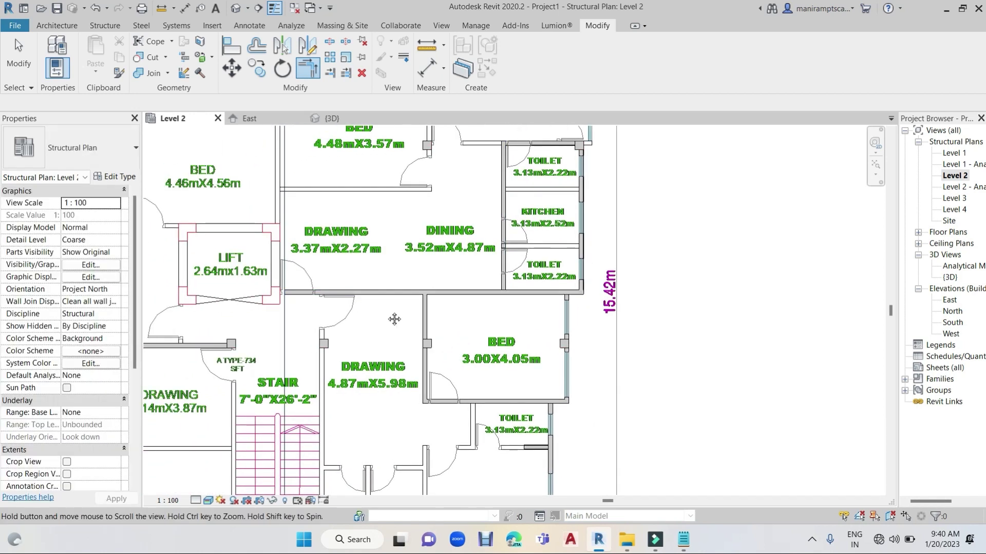
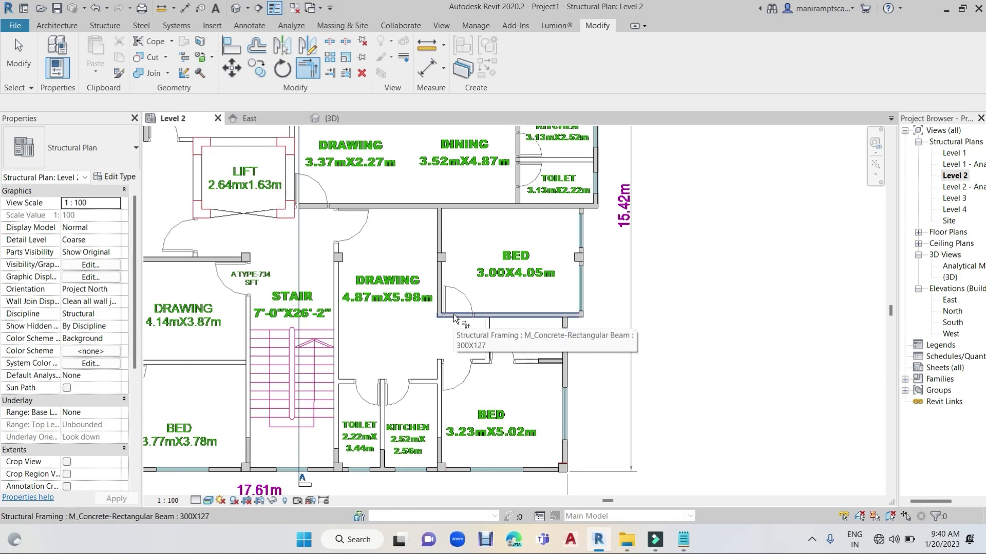
Step: Trim the bathroom beams into clean corners, extending the vertical beams to the horizontal beams
click(454, 318)
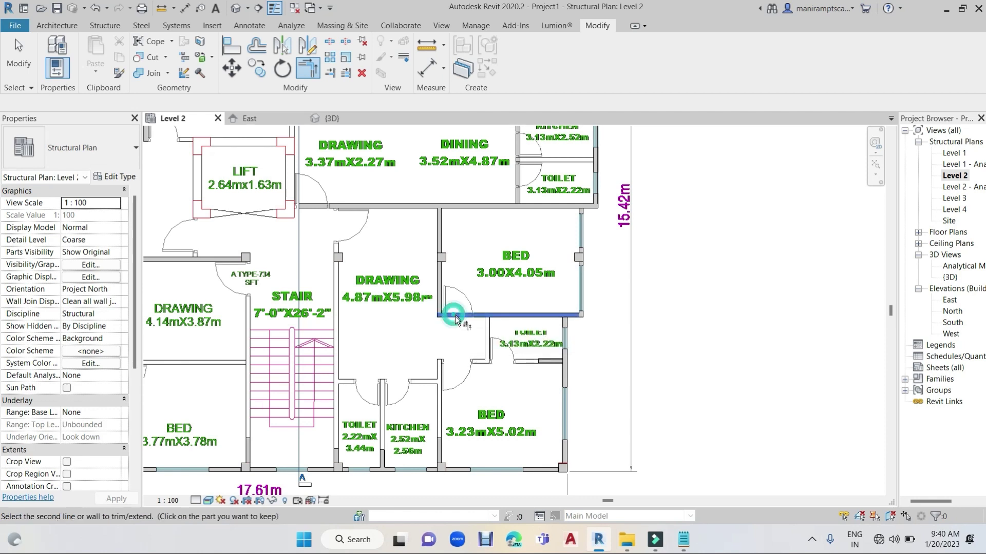
click(438, 449)
click(568, 395)
scroll(590, 306, down, 2)
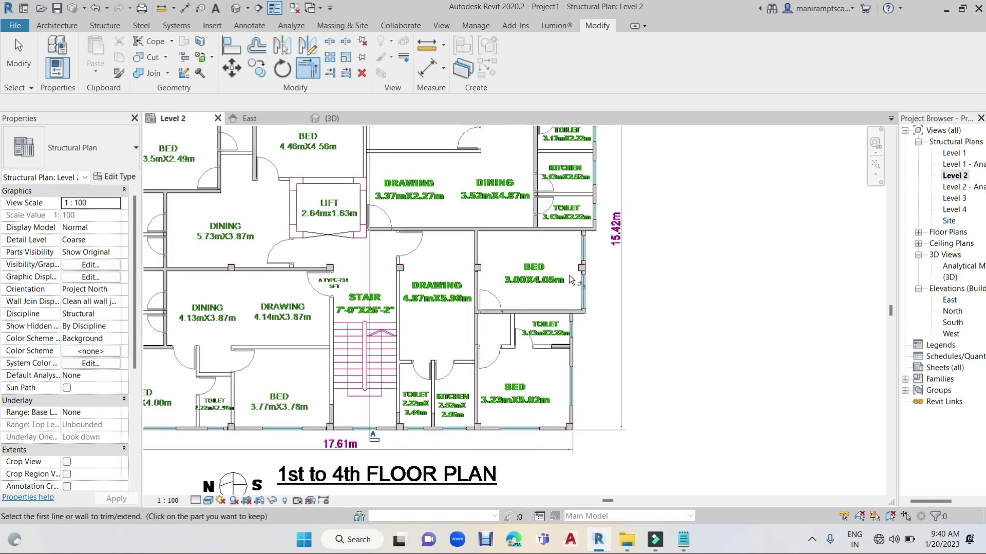
scroll(572, 280, up, 2)
scroll(553, 264, up, 1)
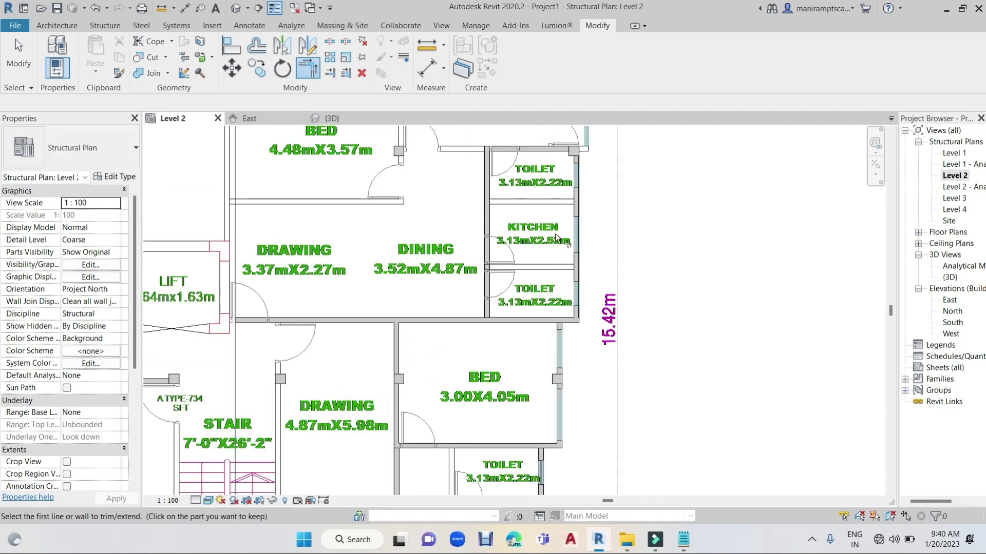
scroll(555, 233, up, 1)
scroll(513, 294, up, 1)
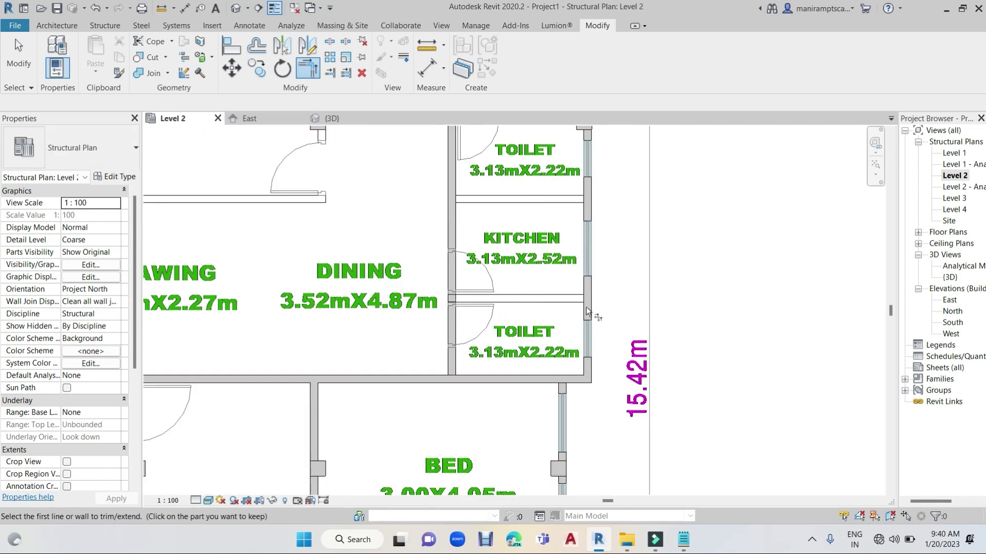
scroll(617, 314, down, 1)
Step: Pan to the upper bedrooms and switch to Trim/Extend Single Element
middle_drag(610, 210, 562, 408)
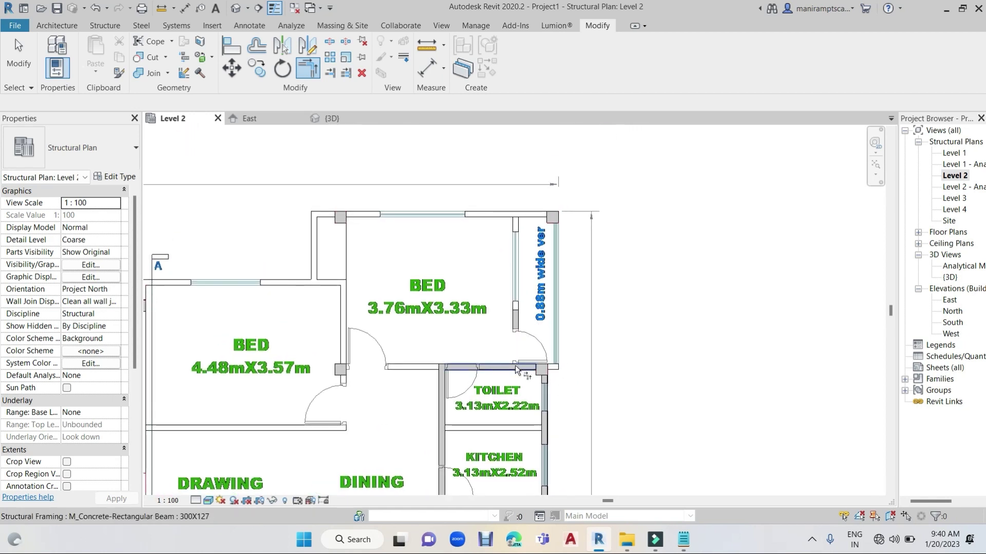
click(330, 73)
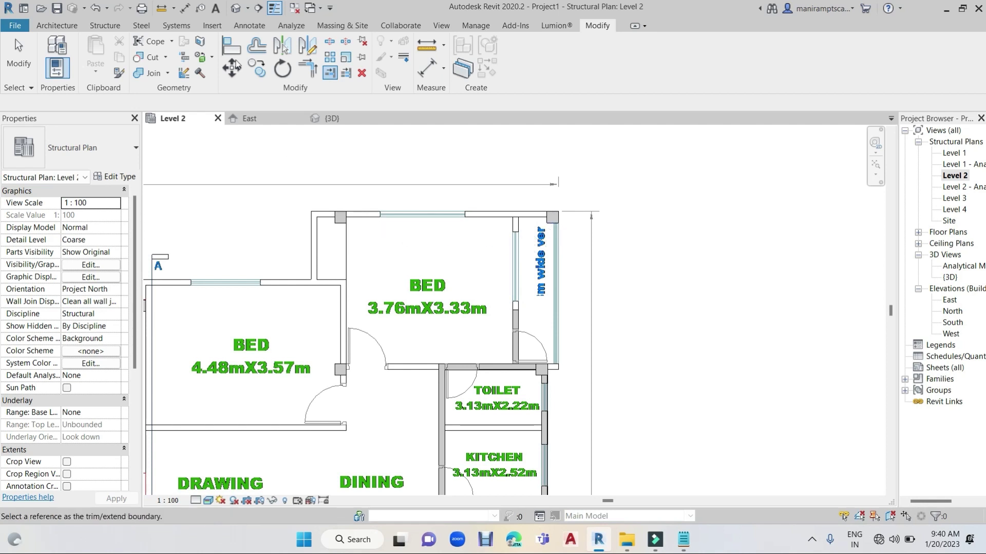
click(94, 25)
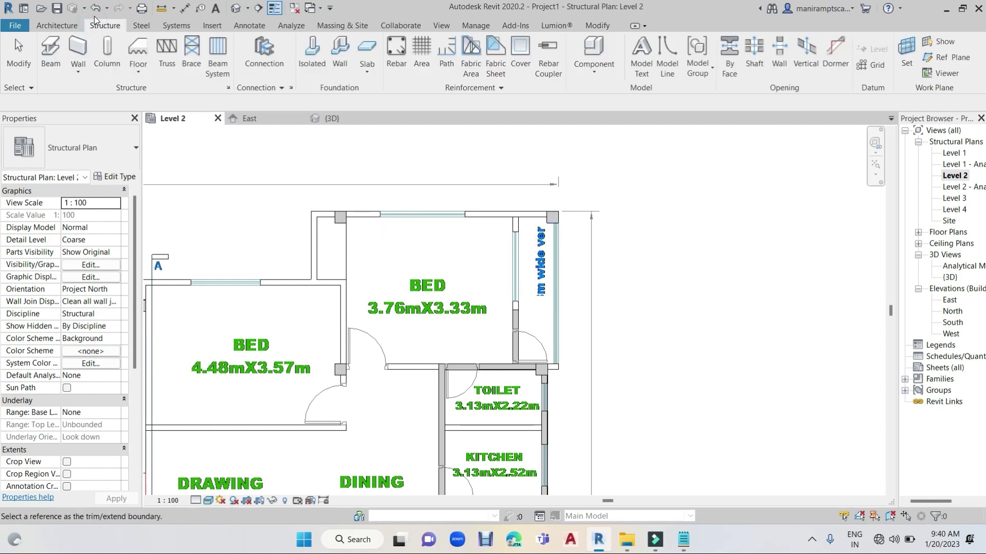
click(85, 51)
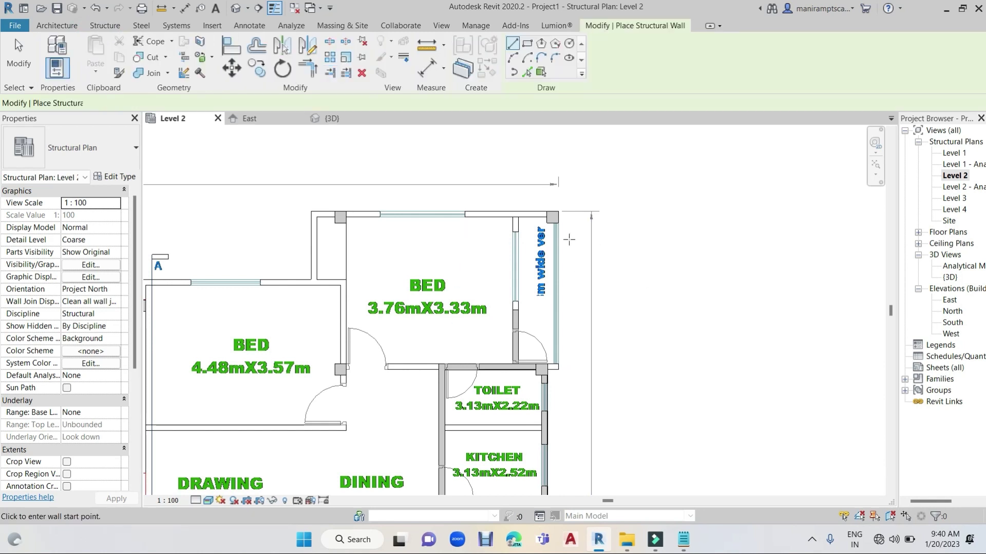
scroll(546, 217, up, 2)
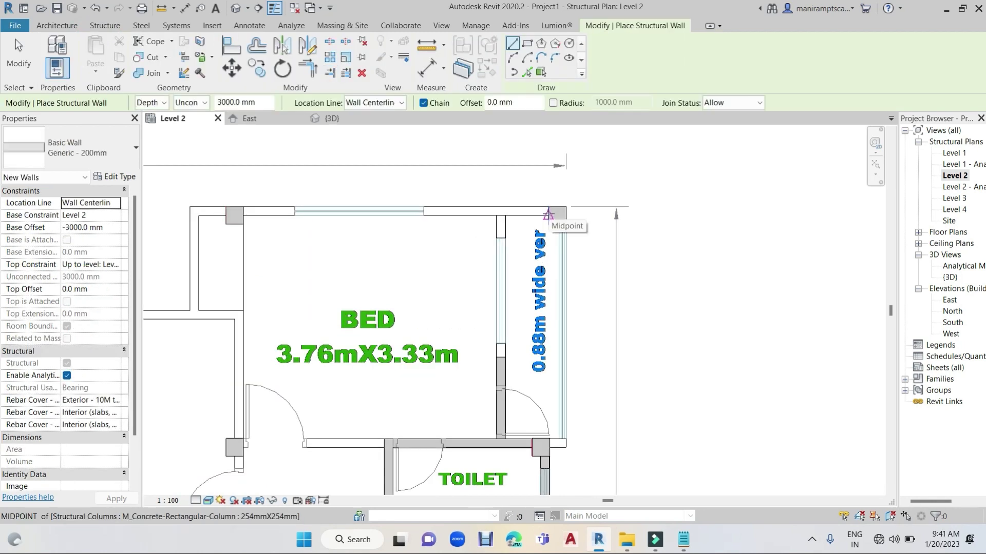
scroll(548, 215, up, 3)
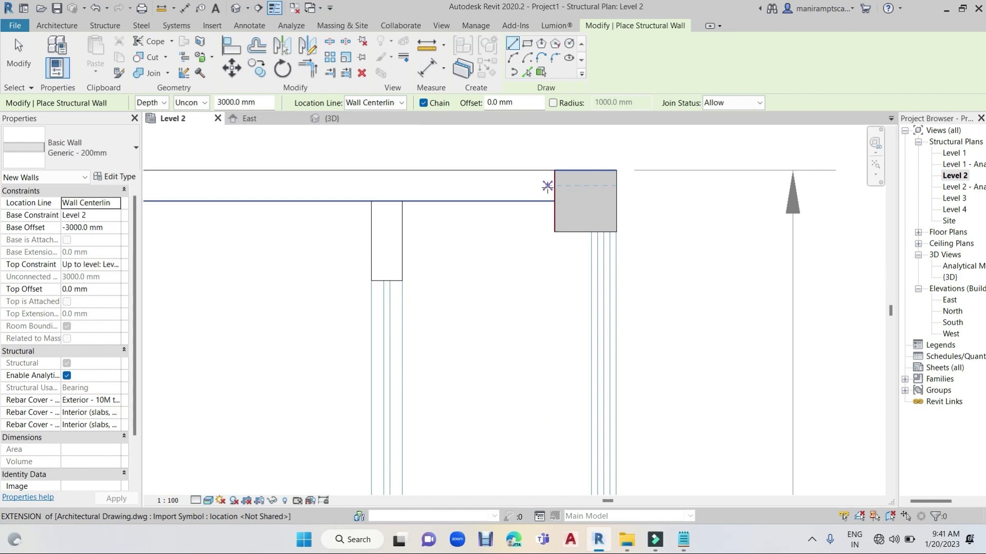
click(554, 185)
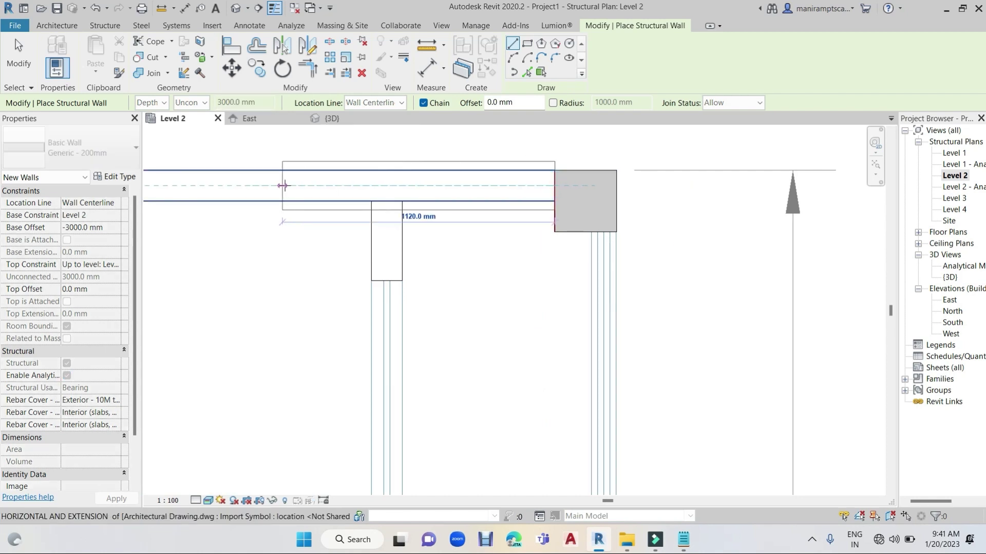
click(284, 185)
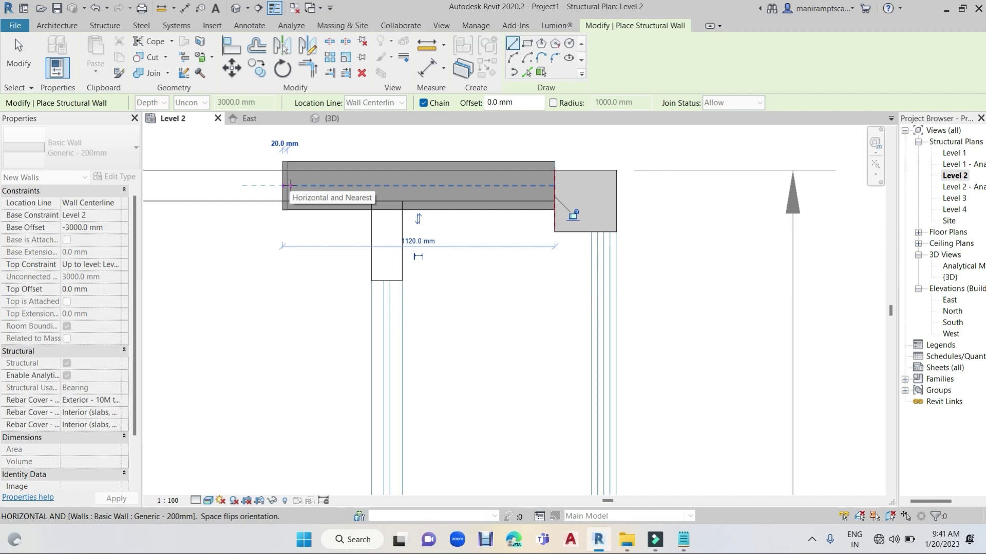
key(Escape)
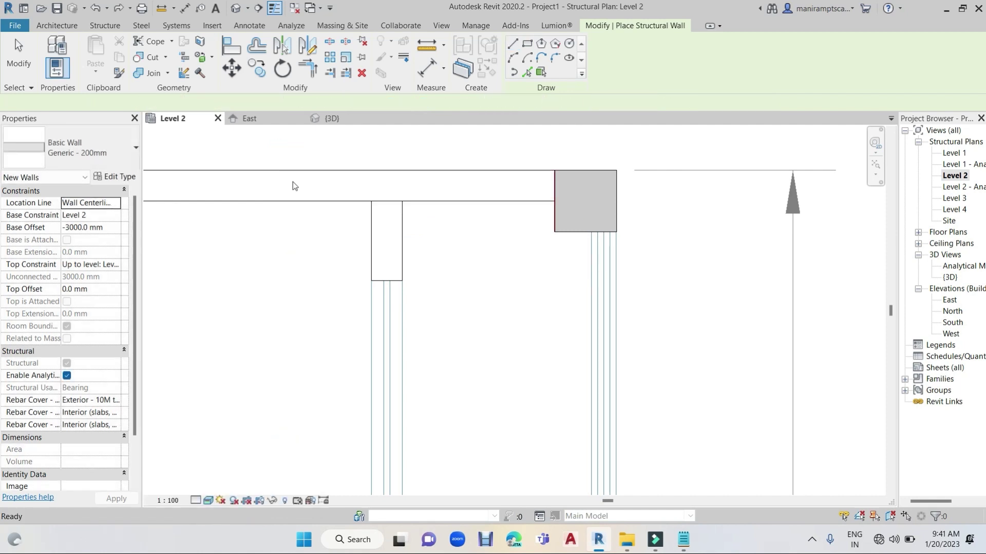
click(100, 27)
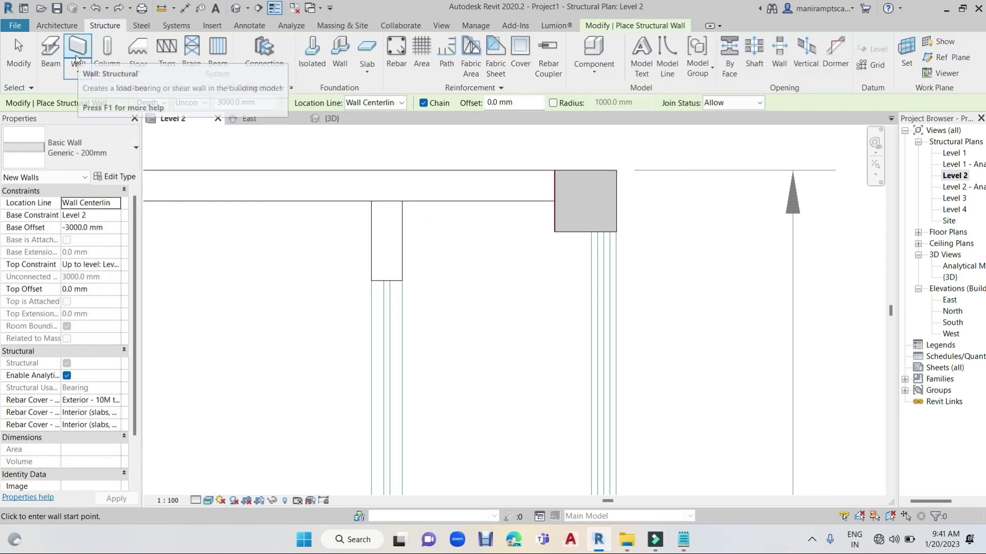
Step: Place a 300X127 concrete beam along the top edge from the column face
click(51, 51)
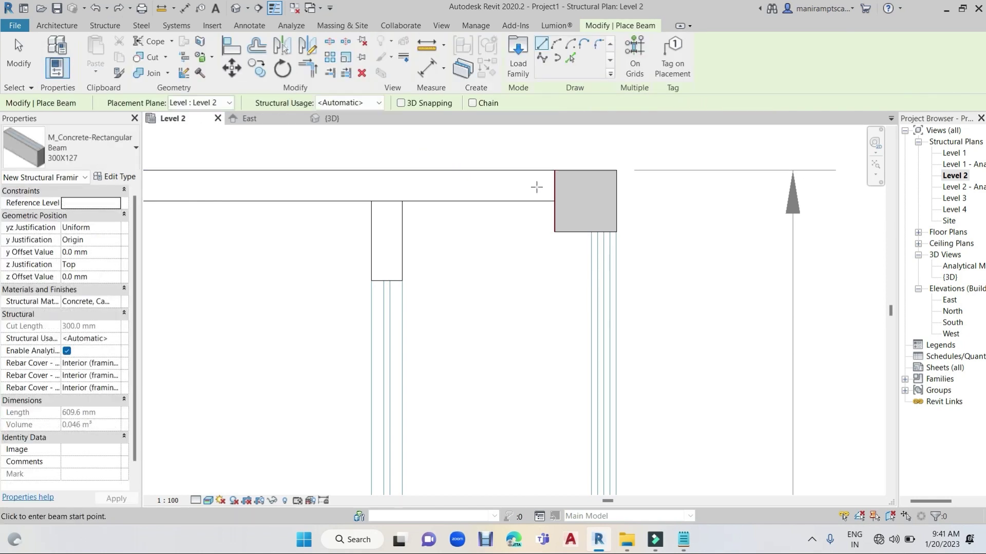
click(552, 186)
click(369, 185)
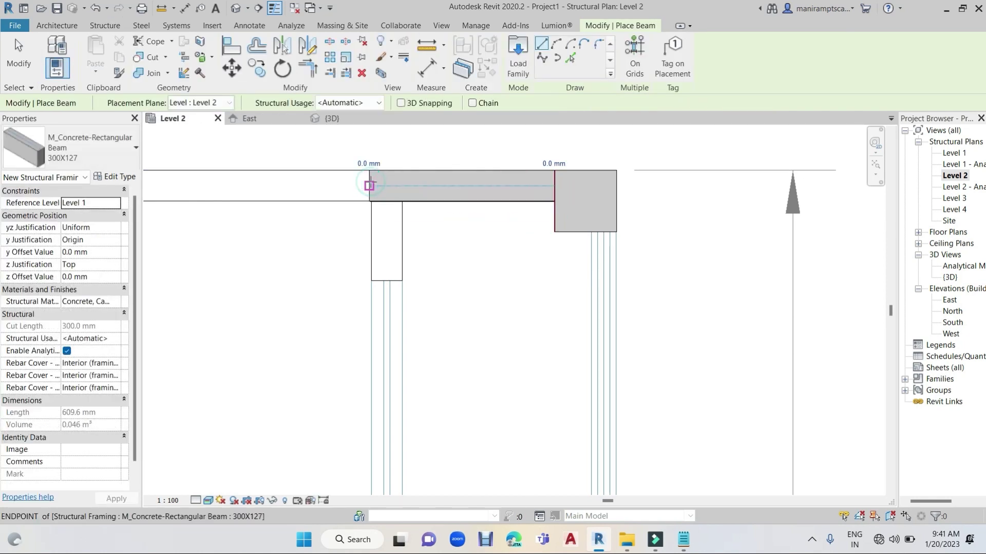
scroll(405, 200, down, 4)
scroll(504, 229, down, 3)
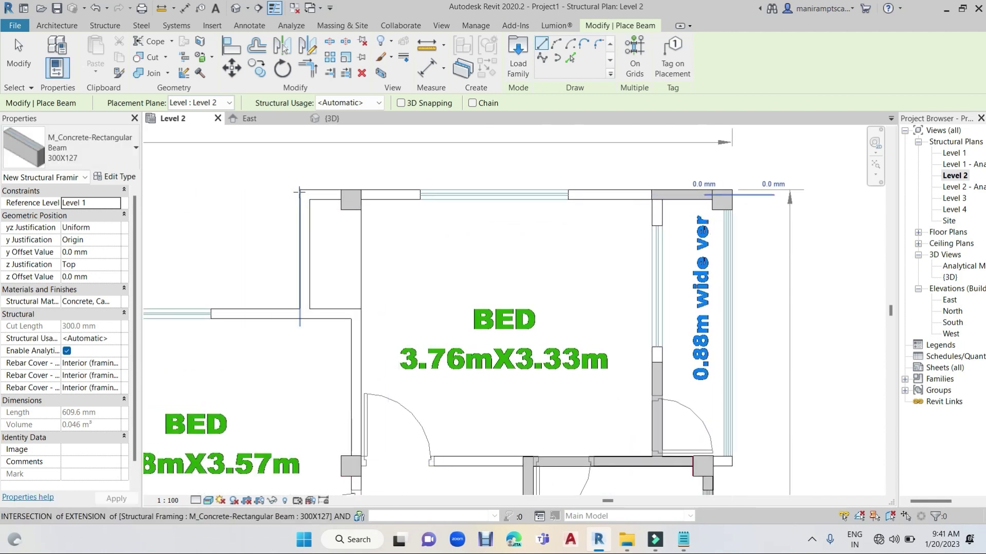
scroll(310, 207, up, 2)
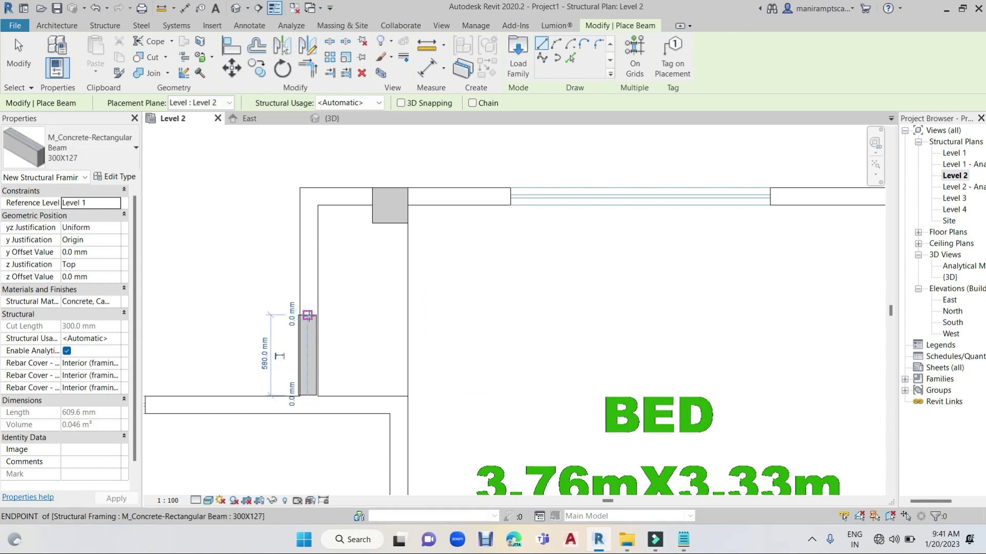
scroll(339, 309, down, 2)
Step: Add two beams around the second bedroom's corner walls, horizontal and partway down
middle_drag(339, 309, 501, 251)
scroll(502, 251, down, 1)
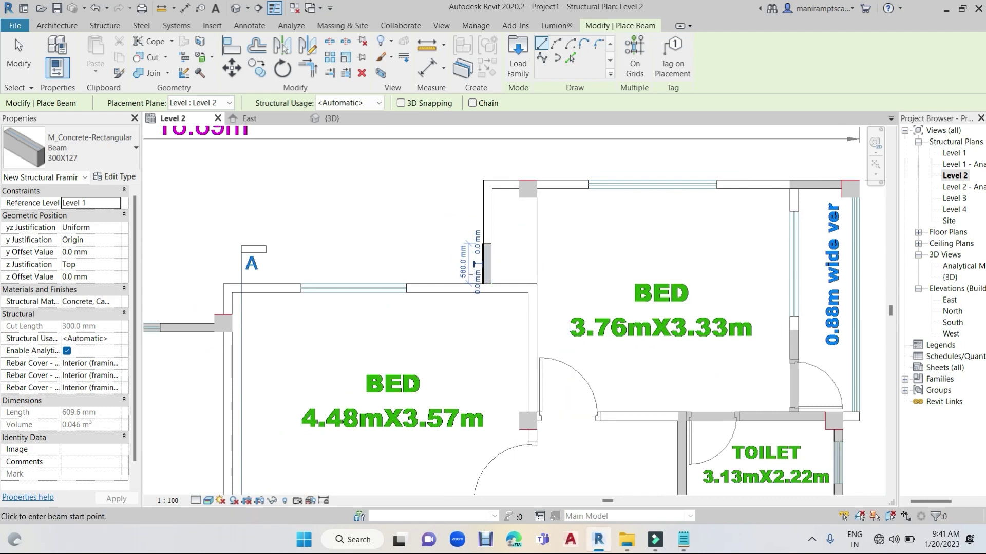
scroll(478, 289, up, 1)
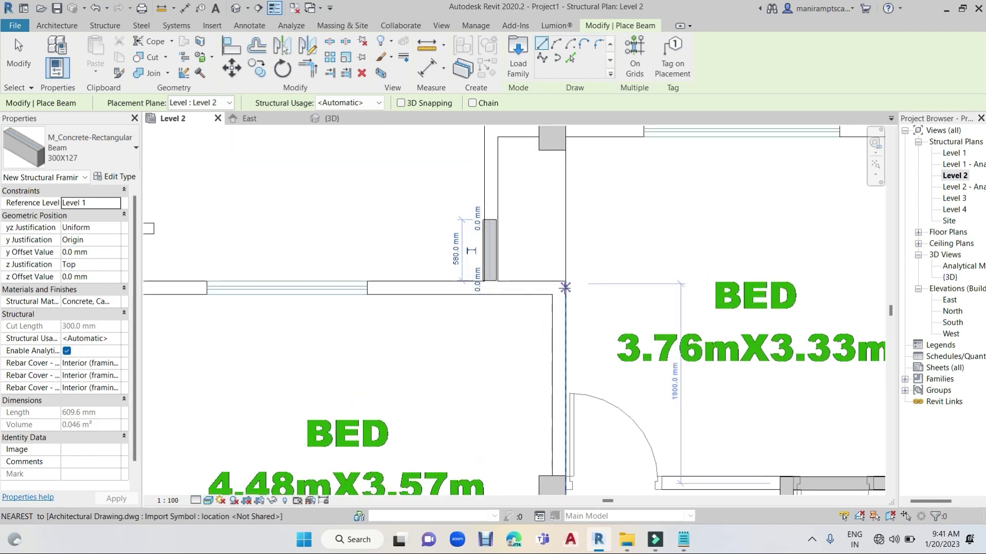
click(565, 288)
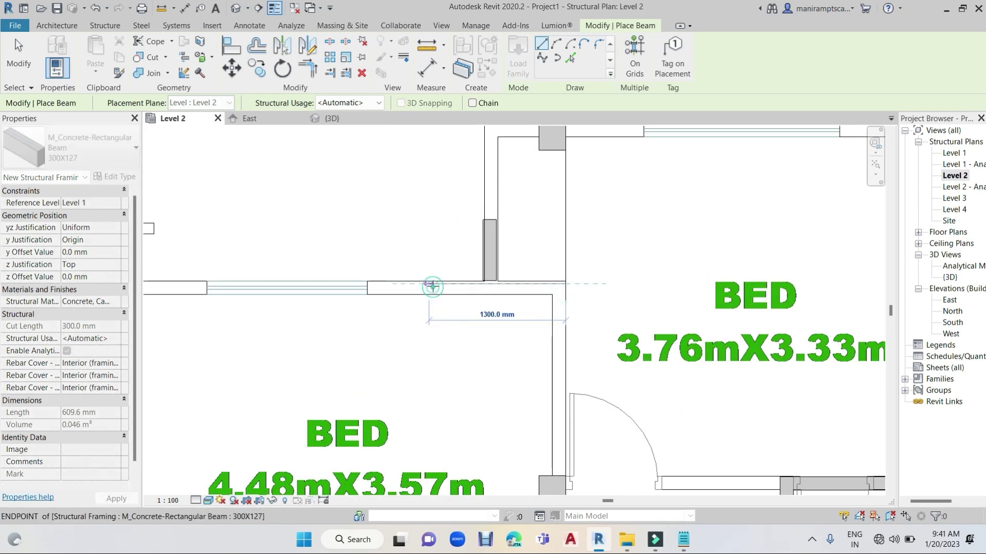
click(430, 284)
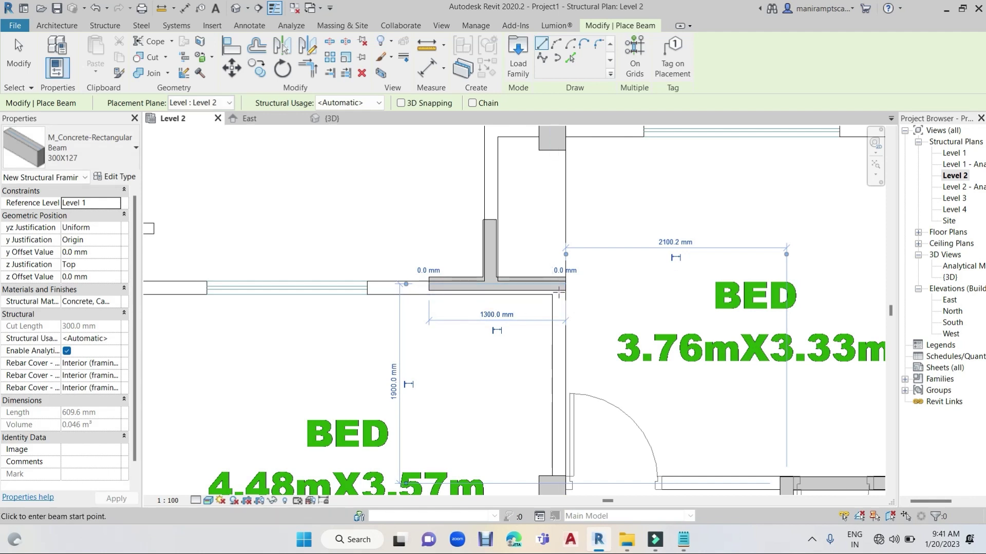
scroll(560, 288, up, 1)
click(559, 286)
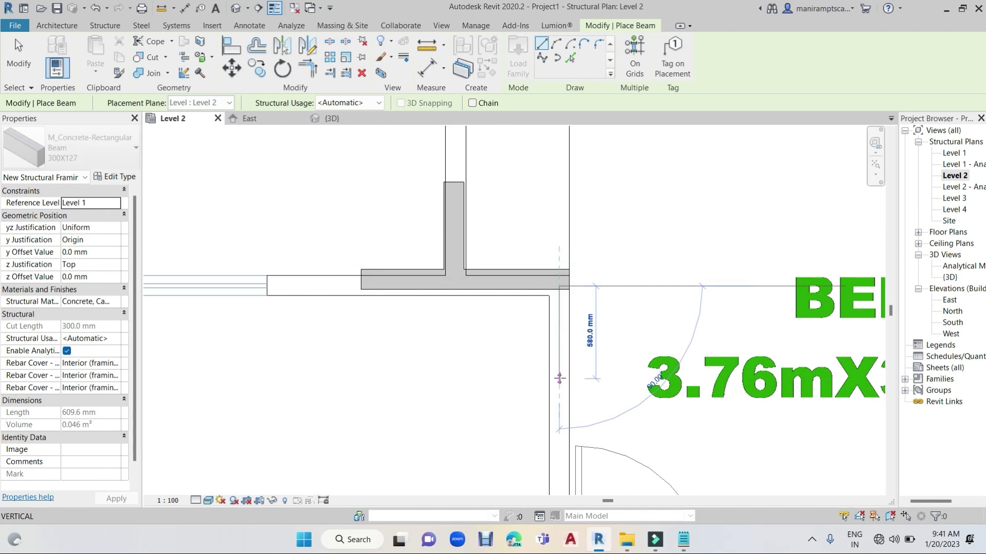
click(559, 379)
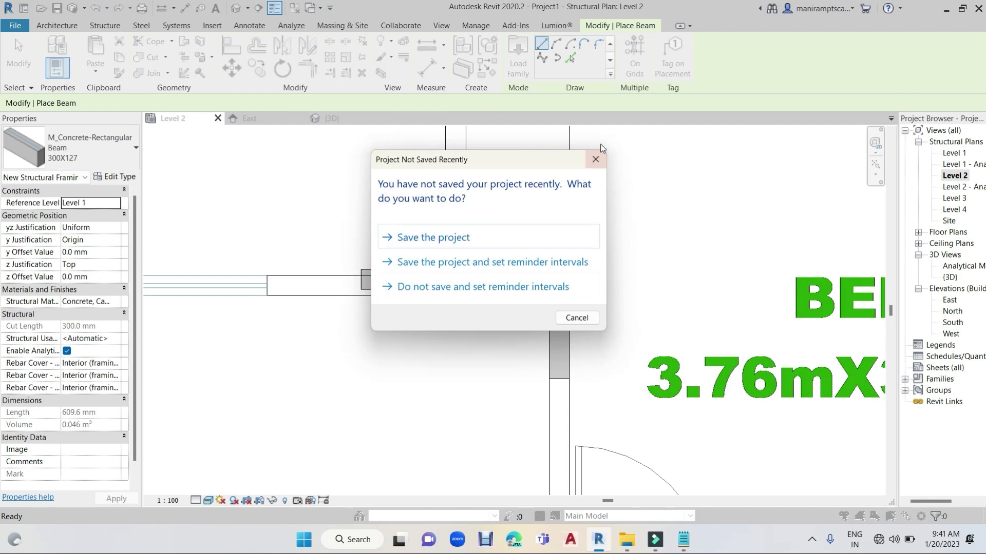
Step: Dismiss the save reminder and align the new beam's lower face to the reference line
click(597, 160)
scroll(485, 310, up, 2)
key(a)
key(l)
scroll(485, 291, up, 1)
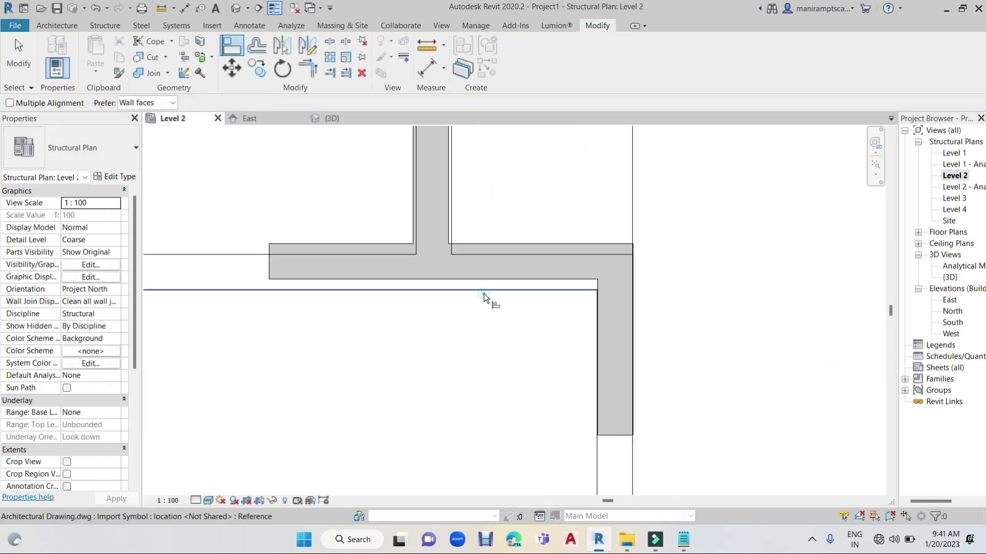
click(497, 278)
Step: Align the beam's other edge flush with the bedroom wall face
scroll(452, 233, up, 2)
scroll(449, 234, up, 1)
scroll(442, 233, up, 1)
click(443, 231)
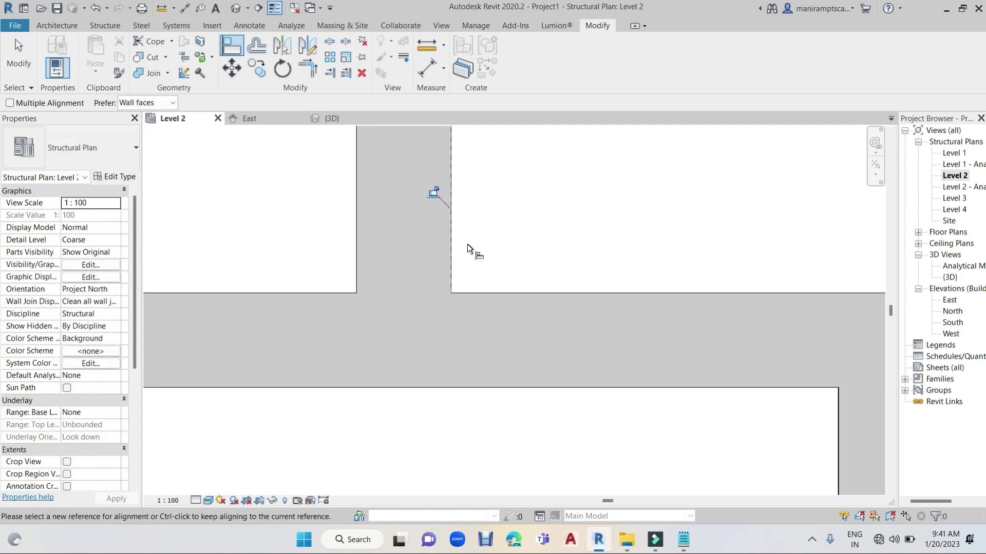
scroll(579, 248, down, 2)
middle_drag(579, 248, 639, 222)
scroll(639, 222, down, 1)
mouse_move(620, 360)
middle_down()
mouse_move(632, 386)
mouse_move(589, 426)
mouse_move(545, 373)
mouse_move(491, 374)
middle_up()
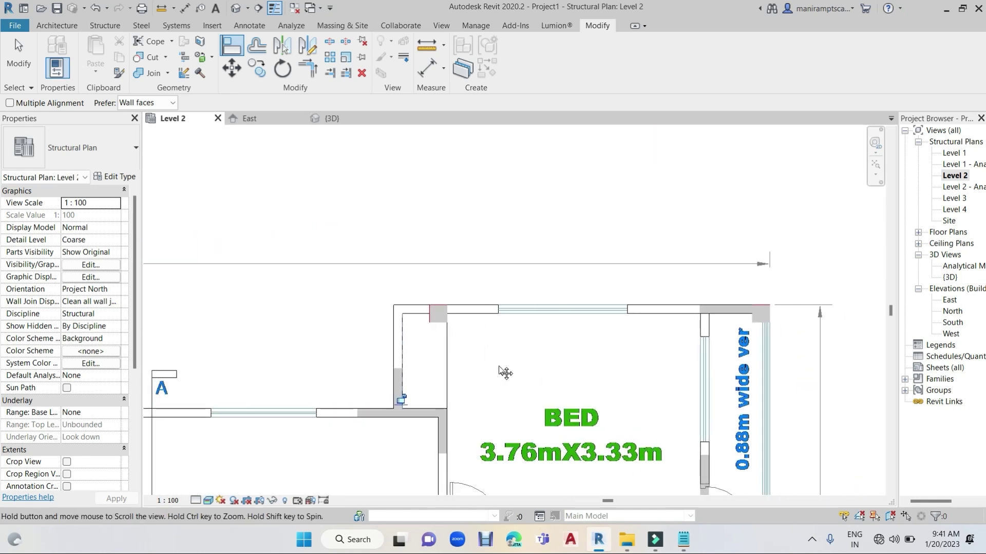
Step: Trim the beam above the toilet and the vertical beam into a clean corner
click(312, 73)
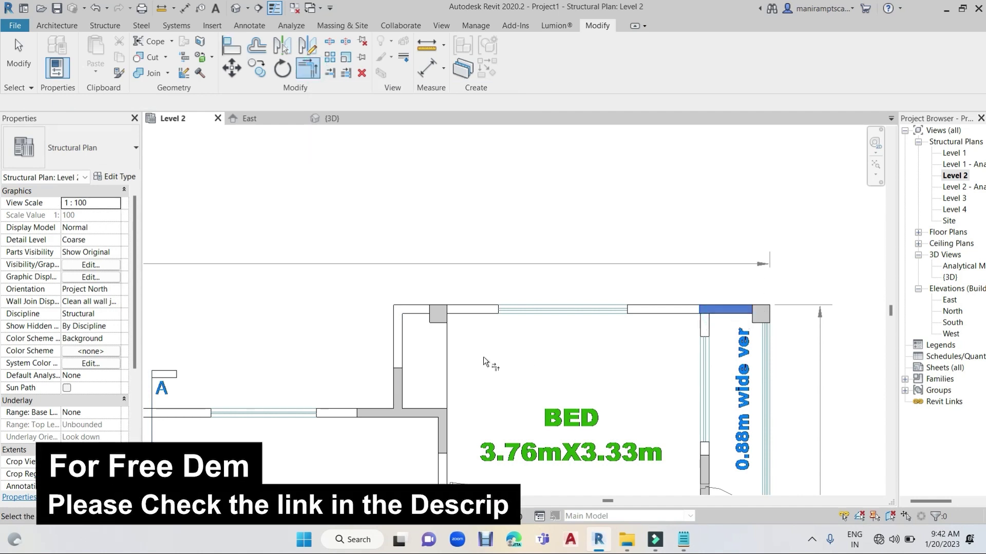
scroll(525, 372, down, 2)
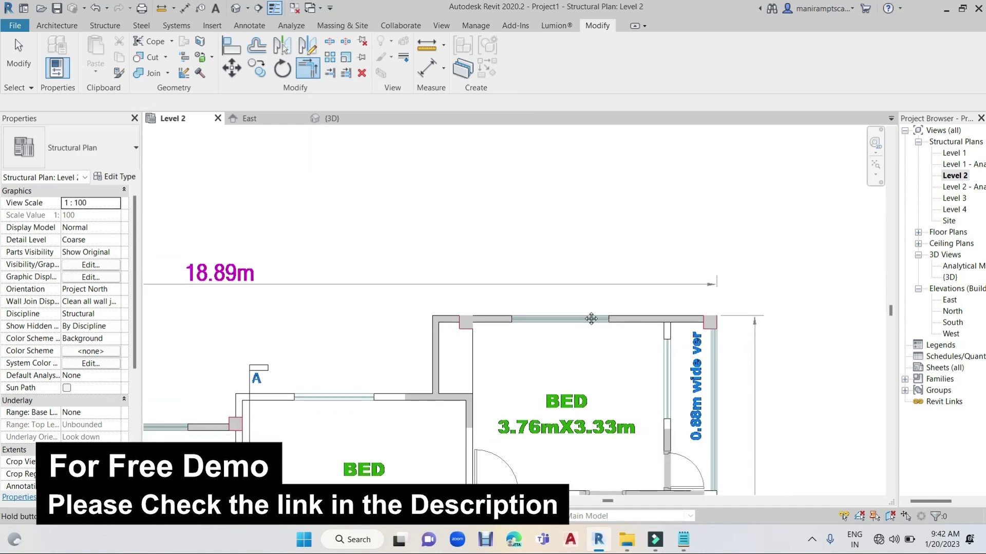
middle_drag(474, 422, 581, 292)
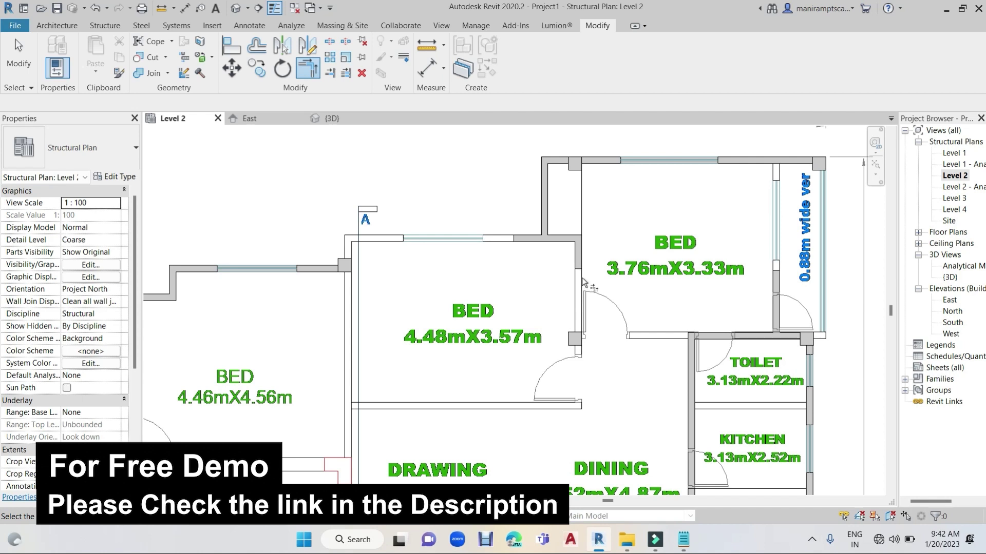
click(714, 336)
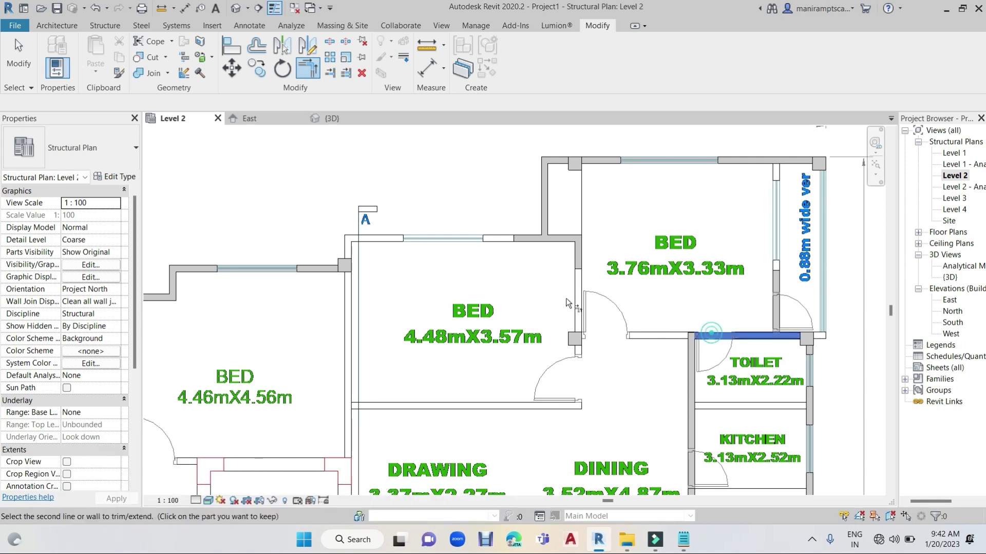
click(578, 263)
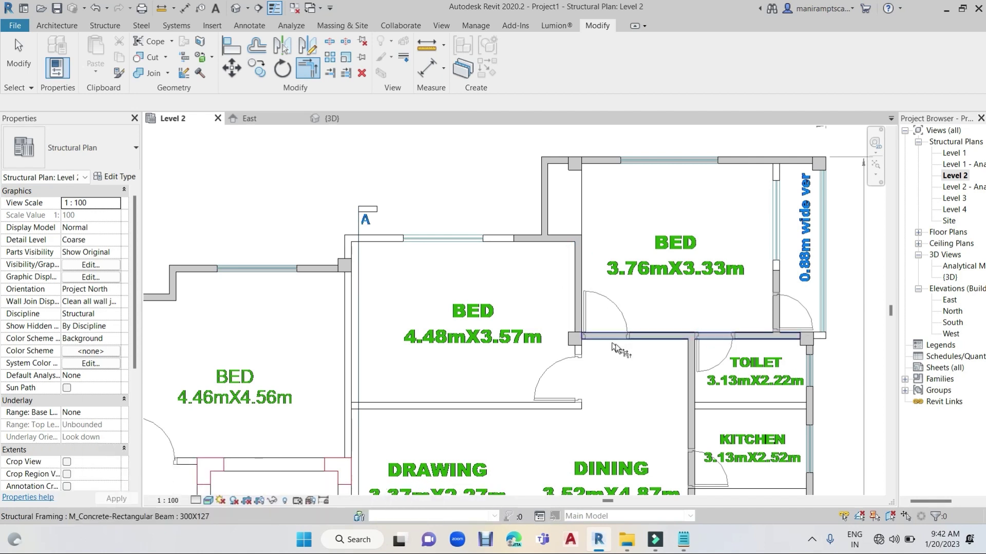
Step: Trim the bedroom's top-wall beam at the crossing beam and the top-left corner
scroll(578, 266, down, 1)
mouse_move(607, 346)
middle_down()
mouse_move(617, 365)
mouse_move(604, 281)
middle_up()
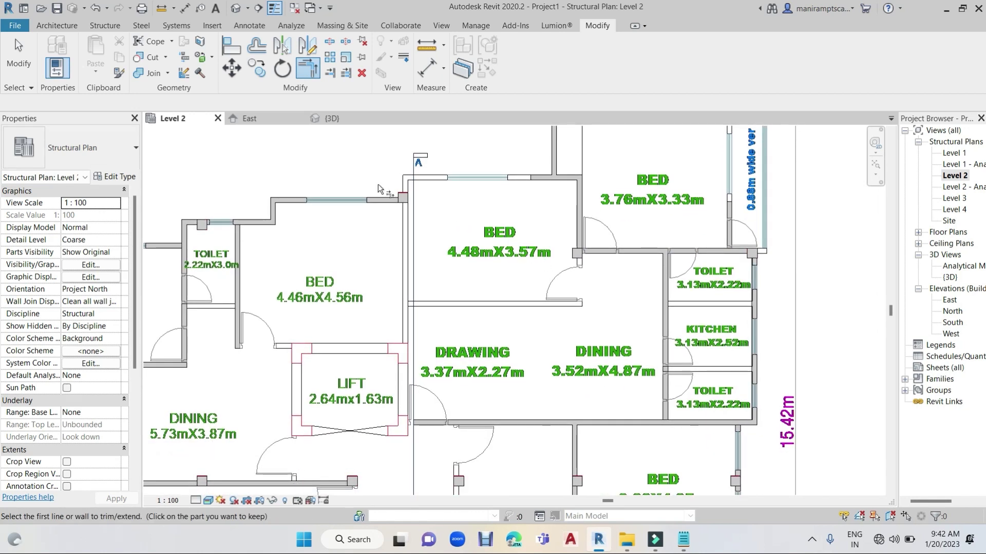
click(384, 201)
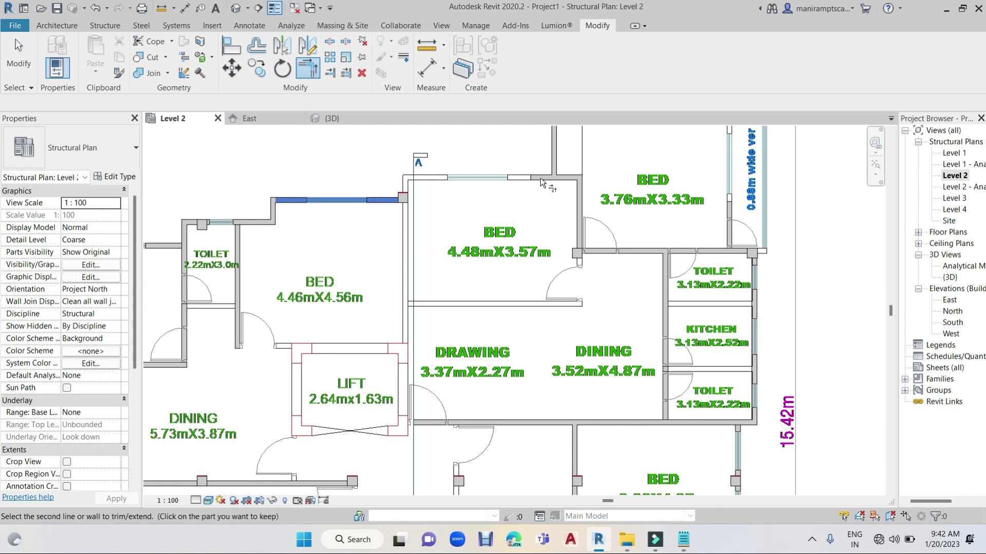
click(512, 211)
scroll(537, 183, up, 2)
click(534, 178)
click(331, 200)
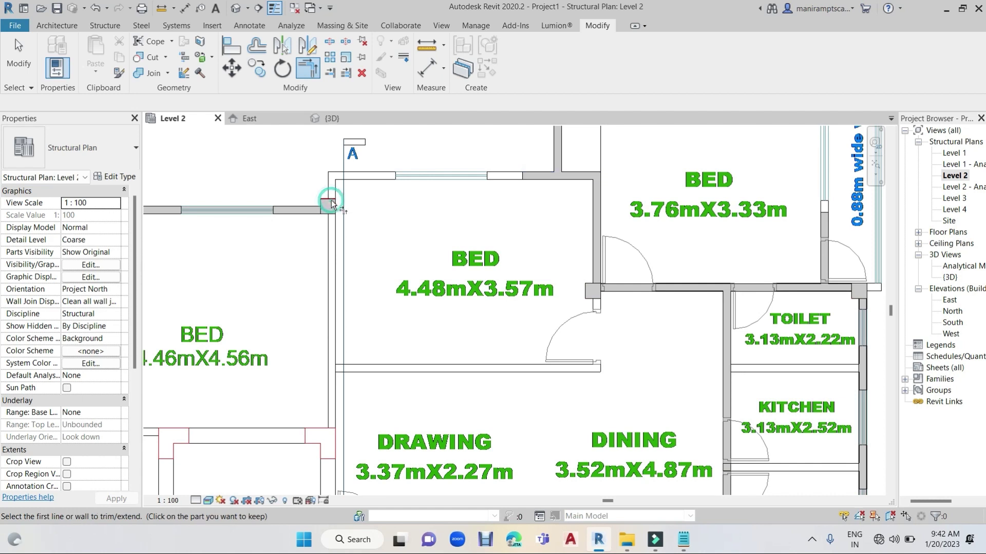
Step: Start placing another 300X127 concrete beam on Level 2
scroll(334, 203, up, 2)
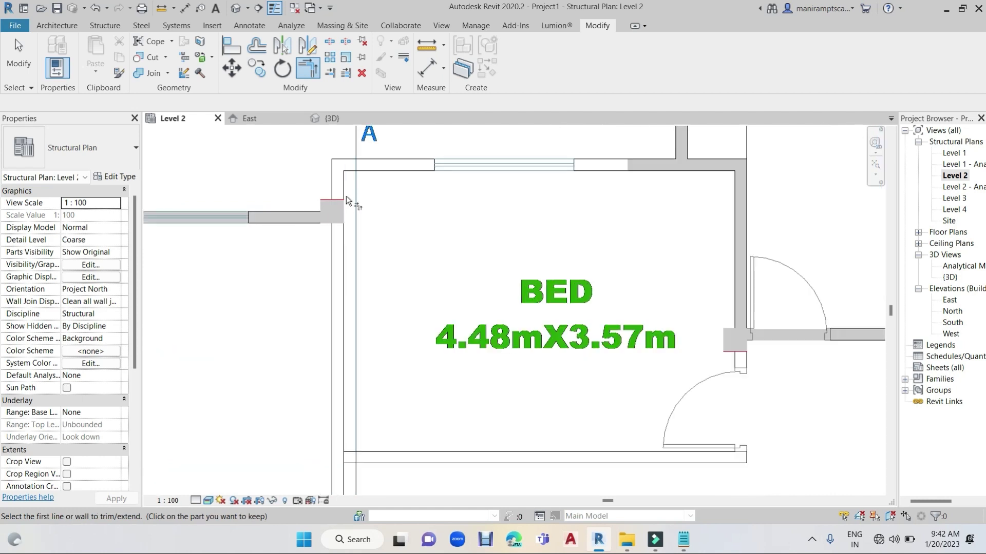
scroll(358, 183, down, 1)
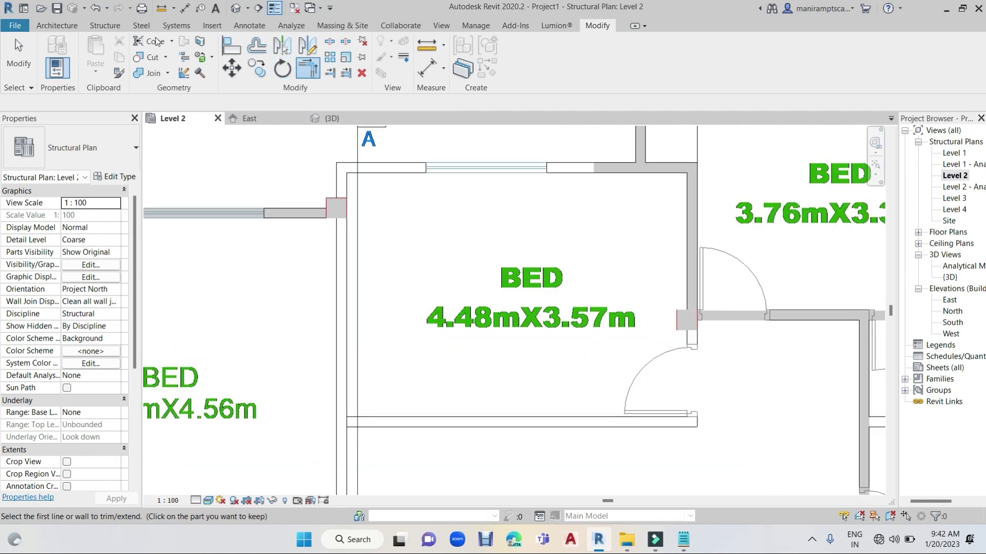
click(122, 26)
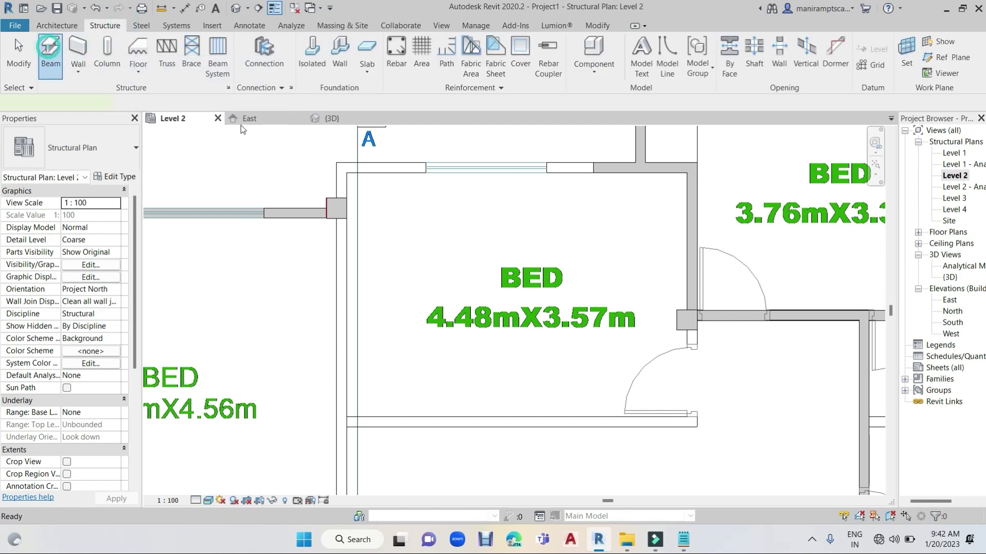
click(50, 52)
scroll(343, 196, up, 4)
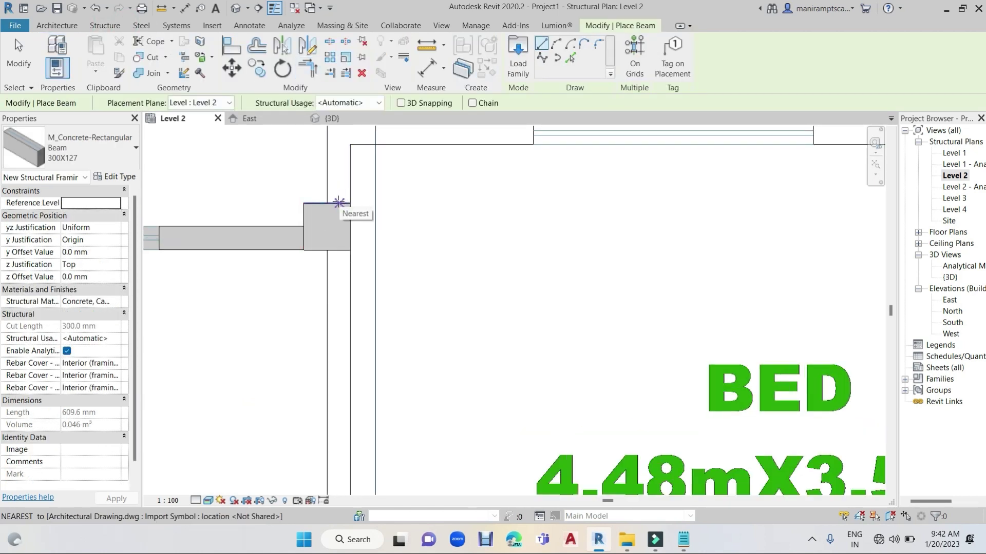
Step: Draw a short beam along the column by marker A and align its edge
click(337, 202)
click(337, 139)
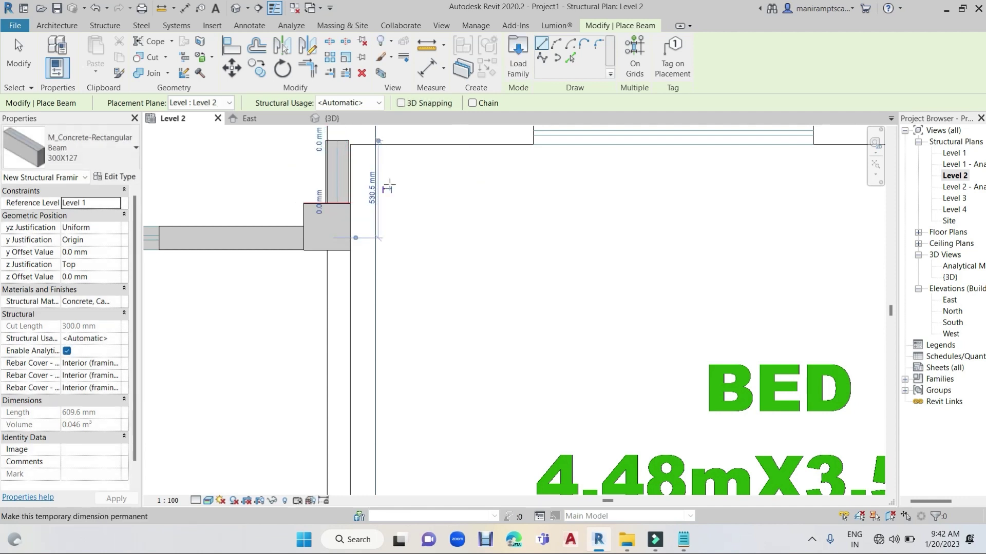
click(232, 46)
scroll(351, 184, up, 3)
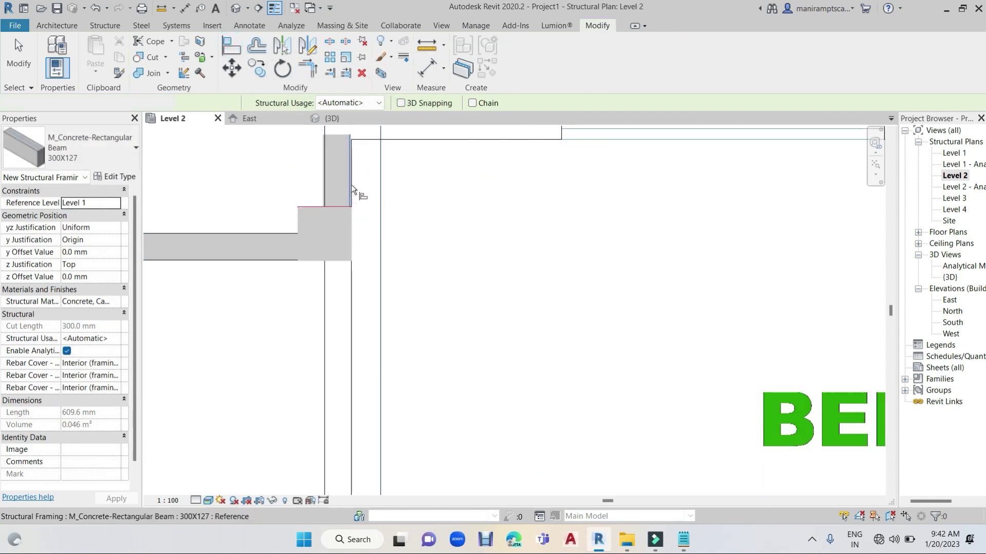
scroll(351, 182, up, 3)
click(356, 181)
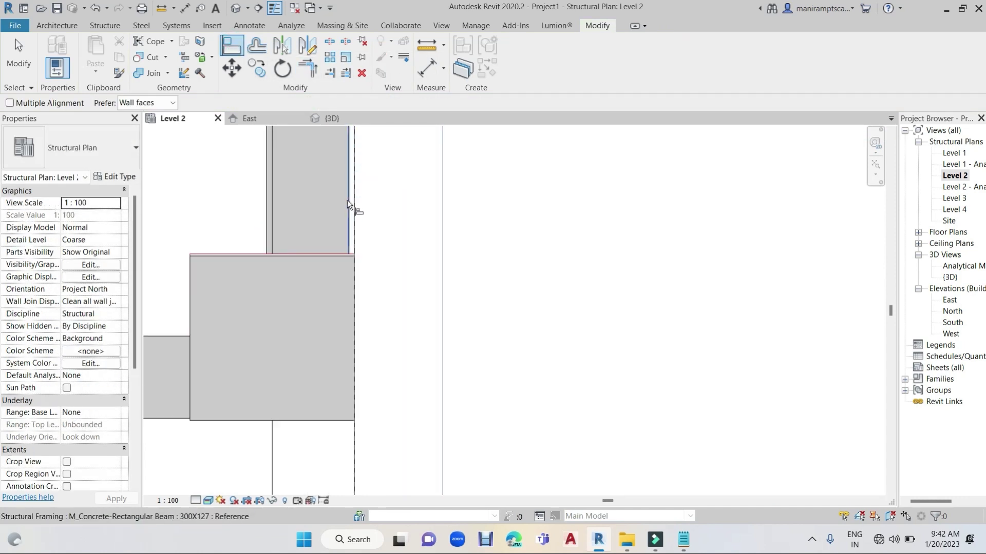
click(348, 199)
Step: Align the lower element flush with the column's top edge
scroll(331, 255, up, 2)
click(330, 255)
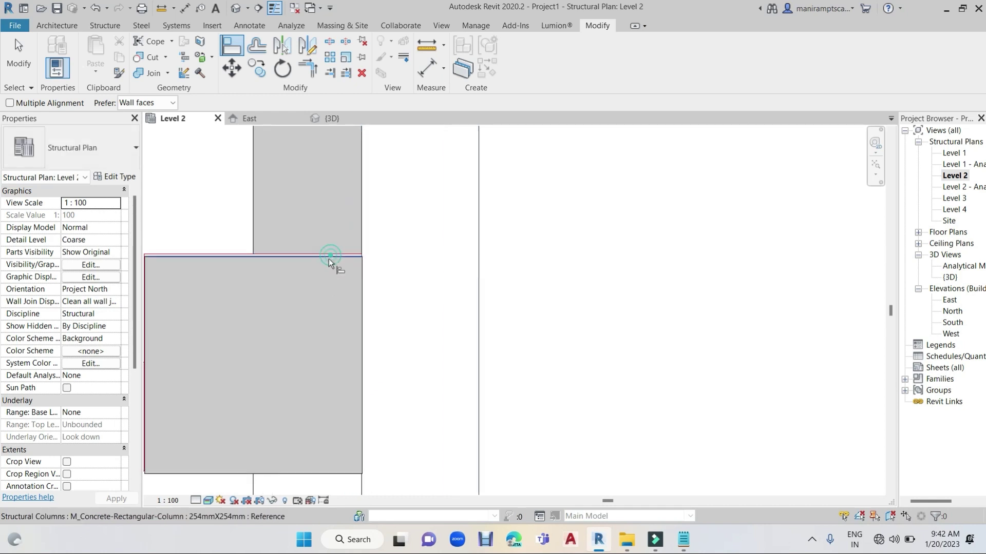
click(329, 258)
scroll(412, 265, down, 1)
mouse_move(412, 265)
middle_down()
mouse_move(321, 412)
mouse_move(289, 356)
middle_up()
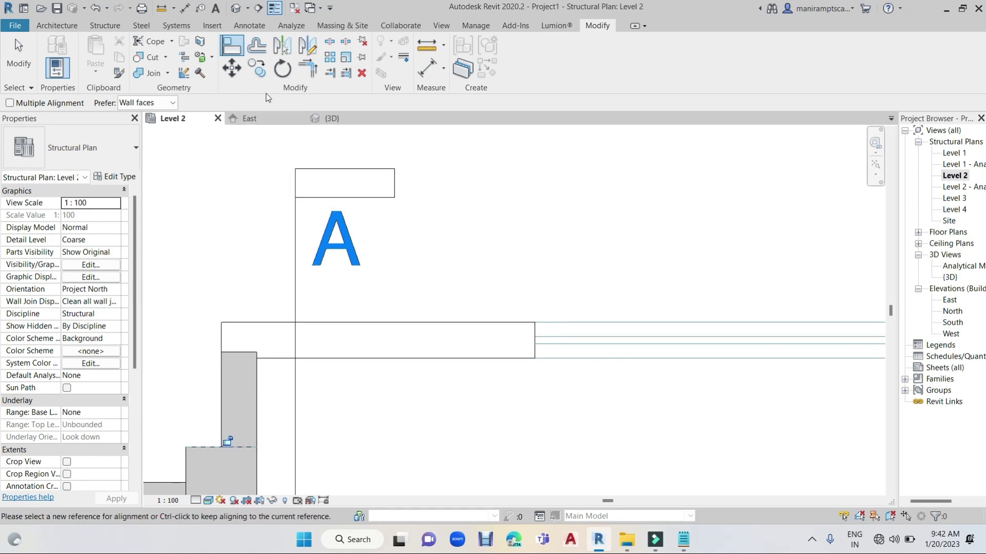
Step: Begin a Trim/Extend to Corner, picking the column as the first element
click(310, 75)
click(241, 355)
scroll(459, 388, down, 2)
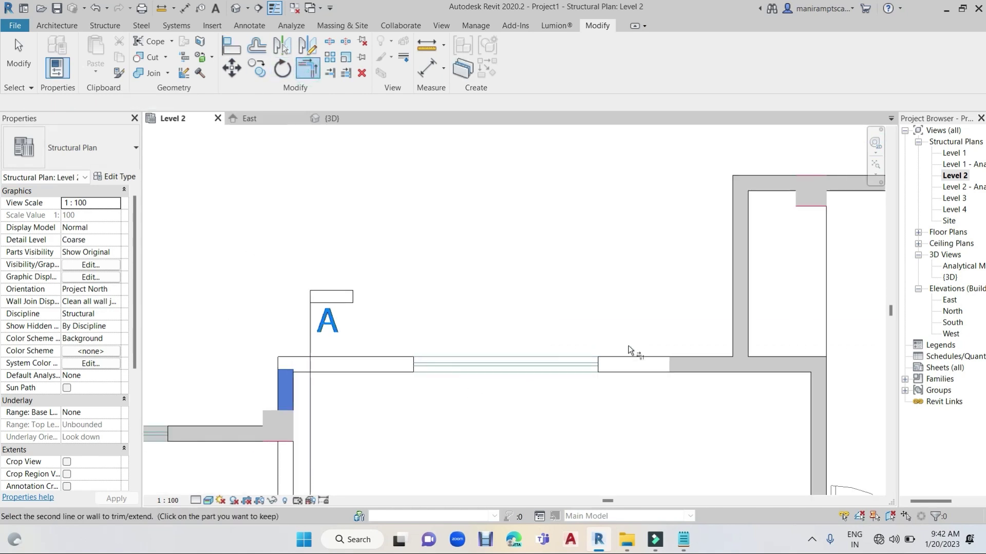
Step: Complete the corner trim by picking the second beam
click(677, 380)
scroll(559, 424, down, 2)
scroll(559, 424, down, 2)
scroll(533, 208, down, 2)
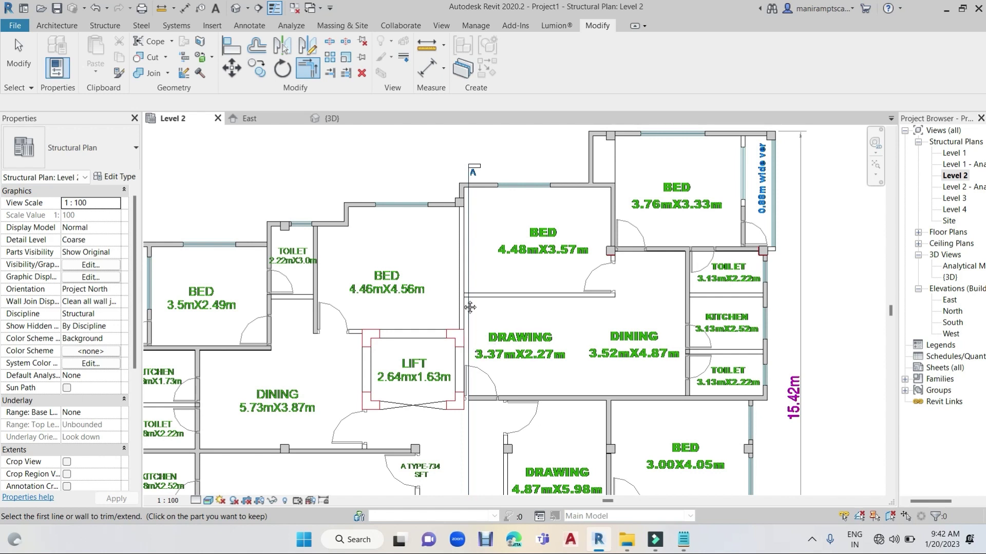
scroll(470, 307, down, 2)
scroll(440, 146, up, 2)
mouse_move(469, 307)
middle_down()
mouse_move(440, 146)
mouse_move(444, 119)
middle_up()
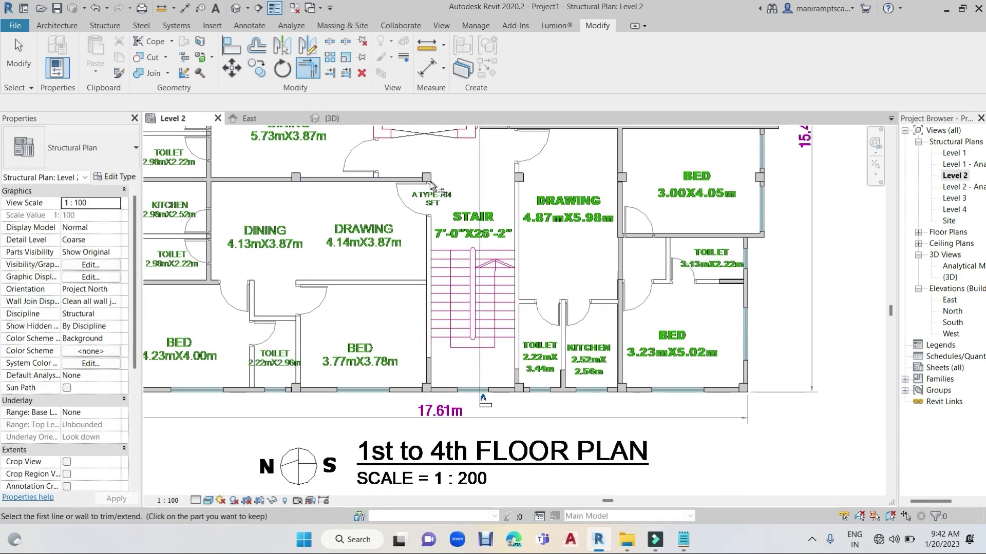
Step: Extend the toilet–kitchen beam near the stair up to the boundary beam above it
click(331, 76)
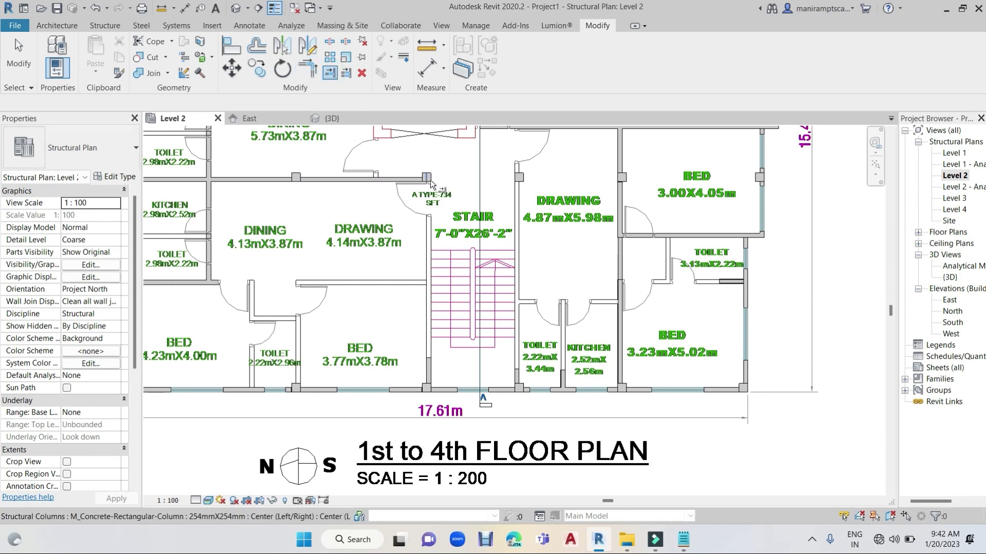
scroll(430, 182, up, 4)
scroll(426, 183, up, 1)
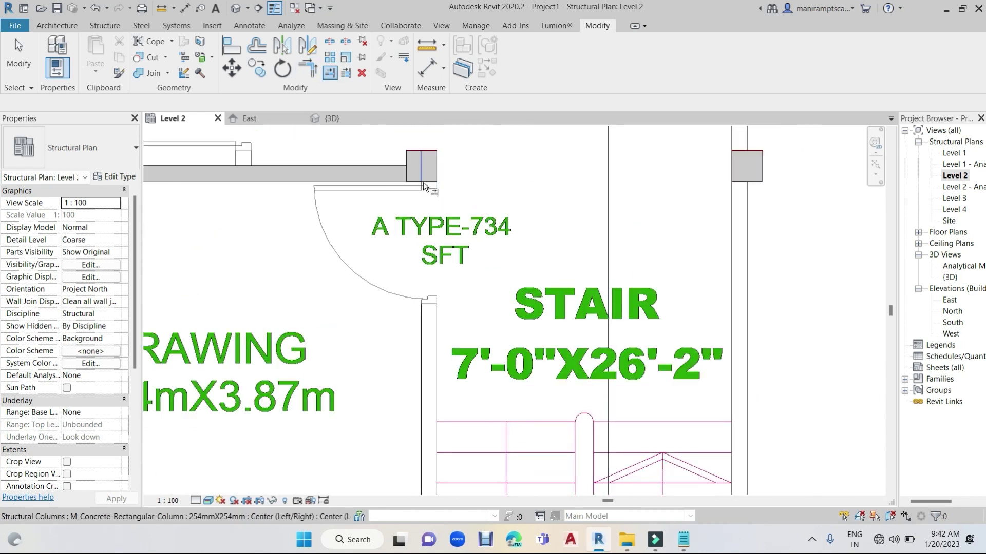
scroll(454, 255, down, 3)
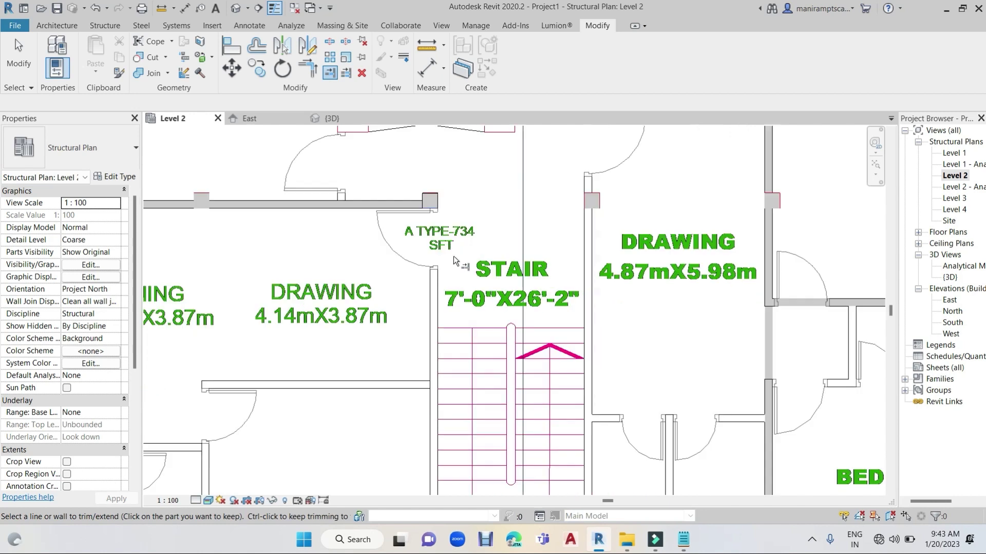
scroll(454, 356, down, 1)
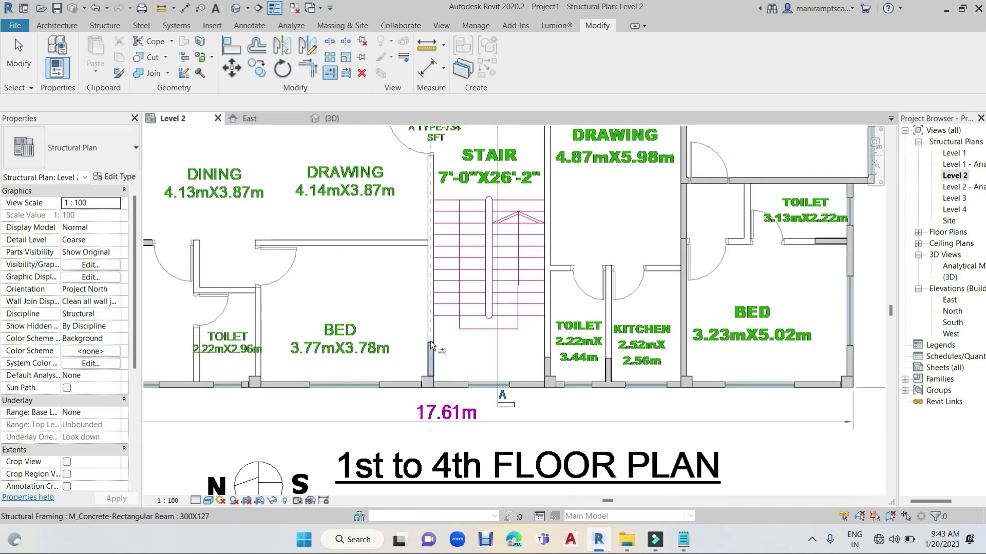
scroll(516, 346, down, 1)
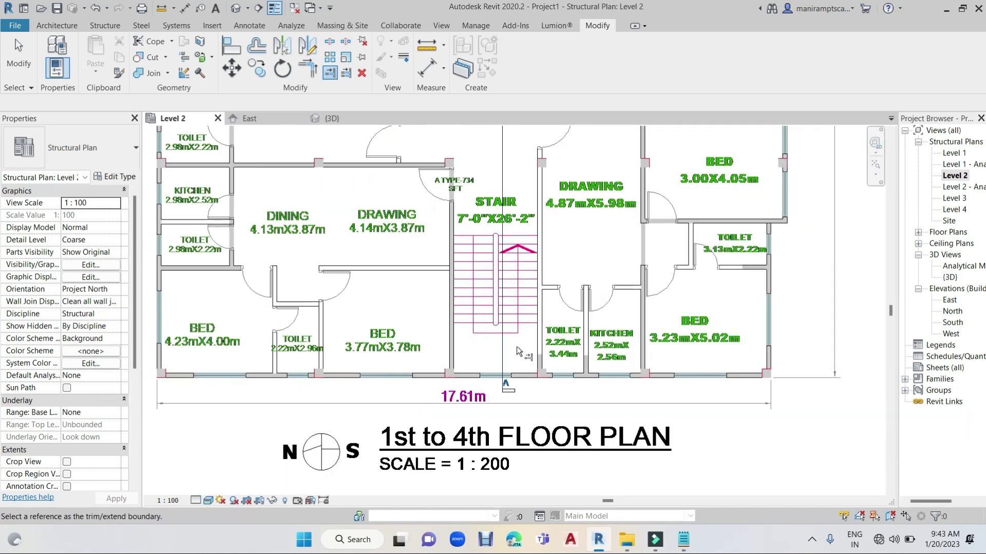
scroll(541, 347, down, 1)
click(543, 143)
click(538, 354)
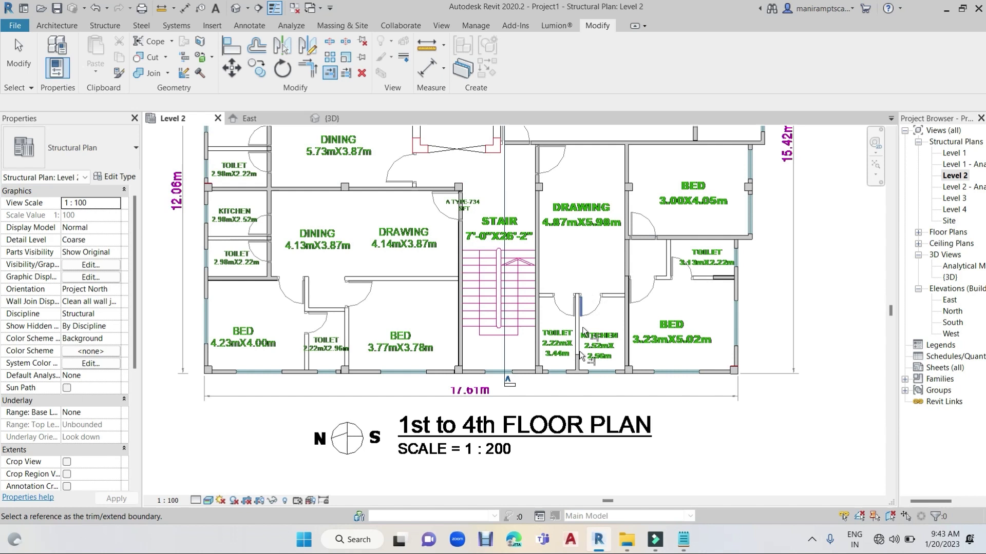
scroll(583, 319, up, 3)
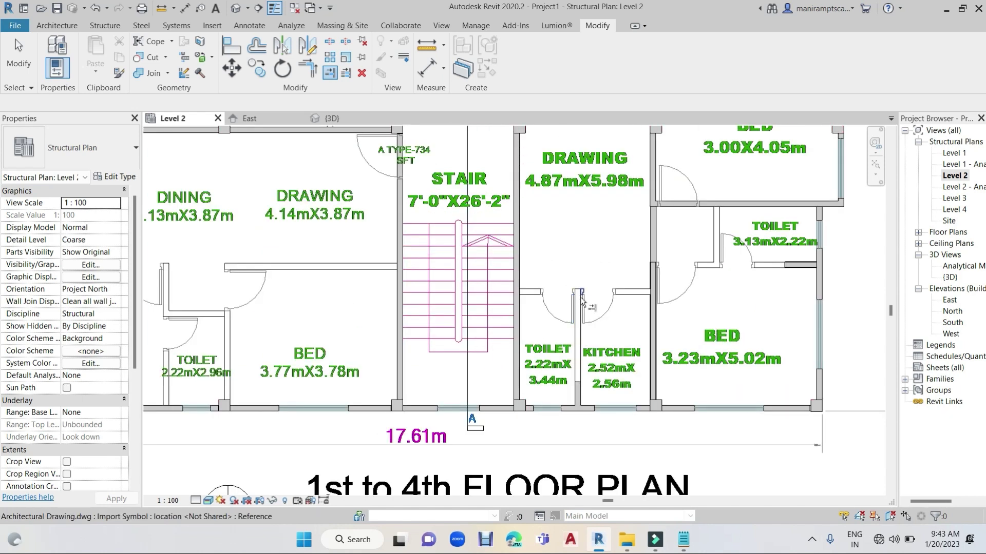
scroll(585, 308, down, 2)
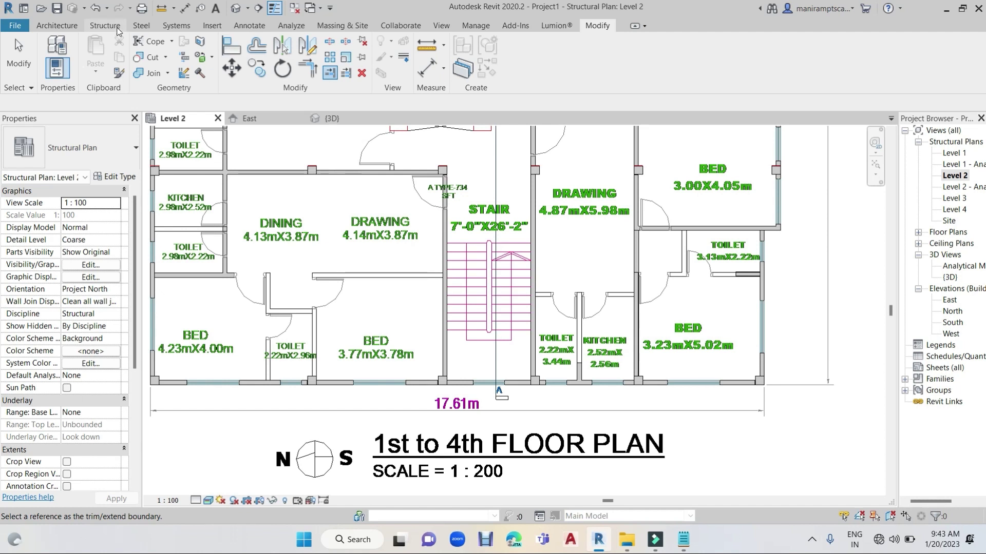
click(118, 31)
Step: Place a 300X127 concrete beam along the toilet's top wall
scroll(243, 284, up, 2)
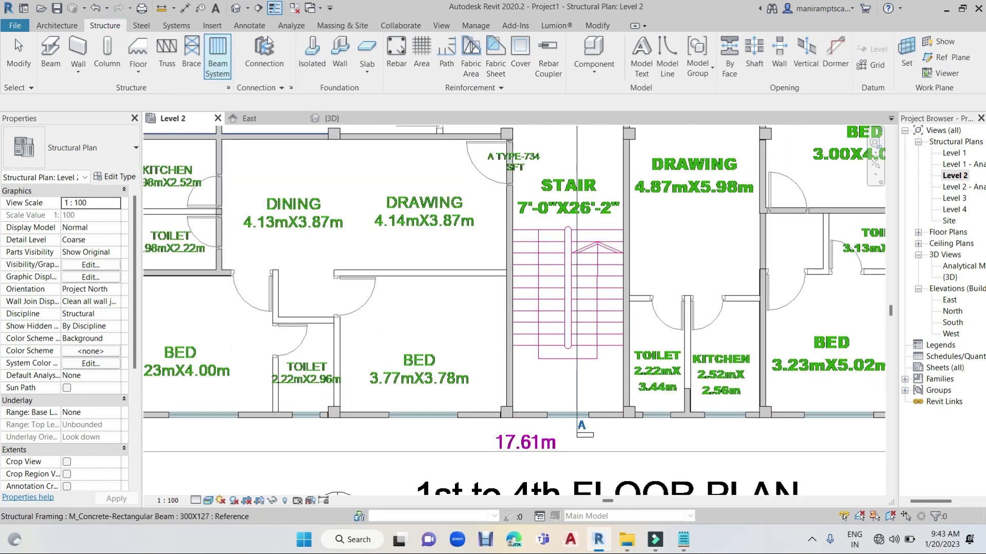
key(t)
key(r)
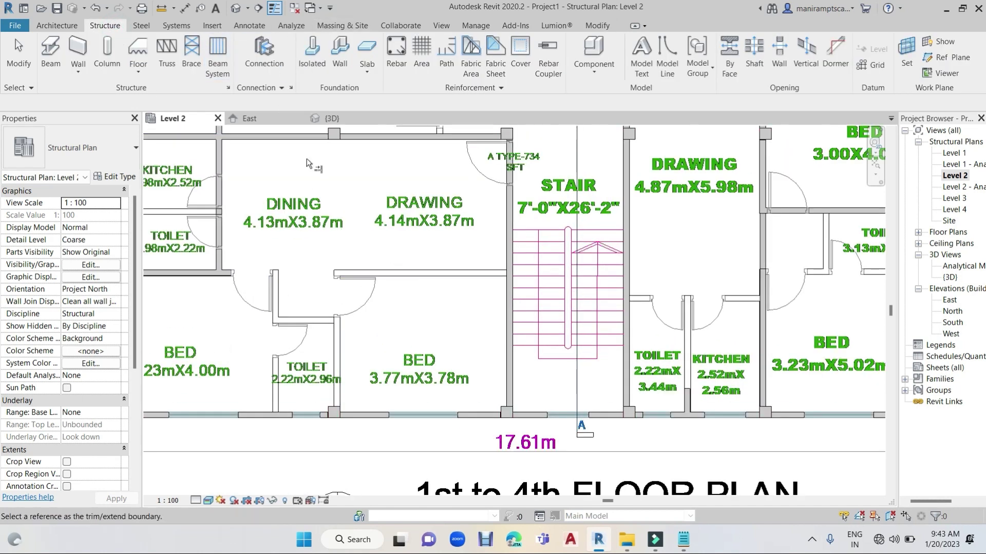
click(60, 45)
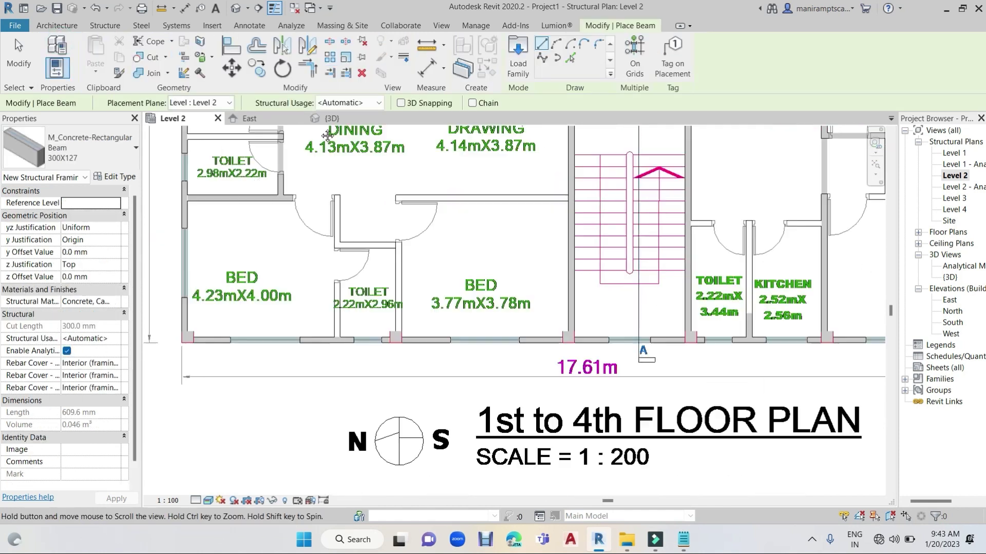
middle_drag(250, 238, 329, 134)
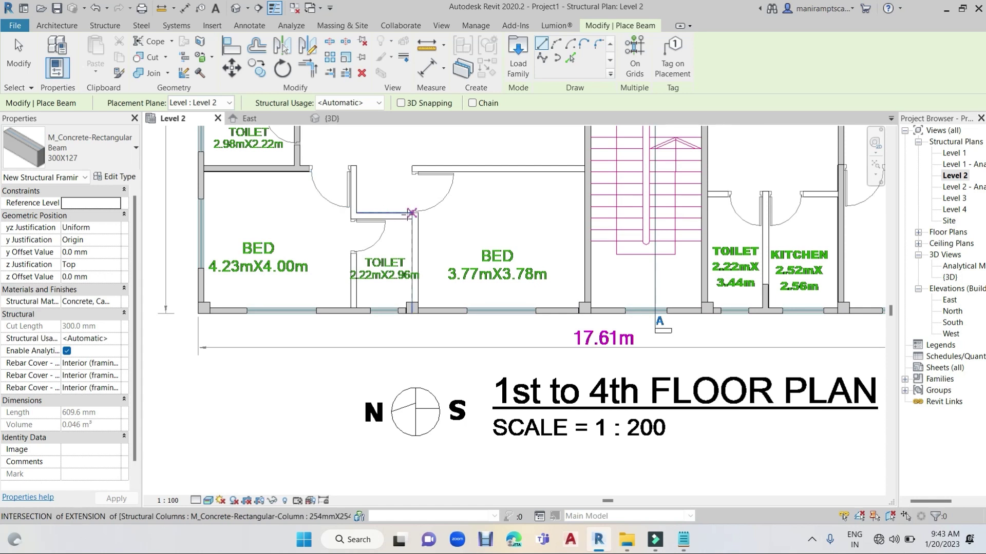
scroll(409, 217, up, 3)
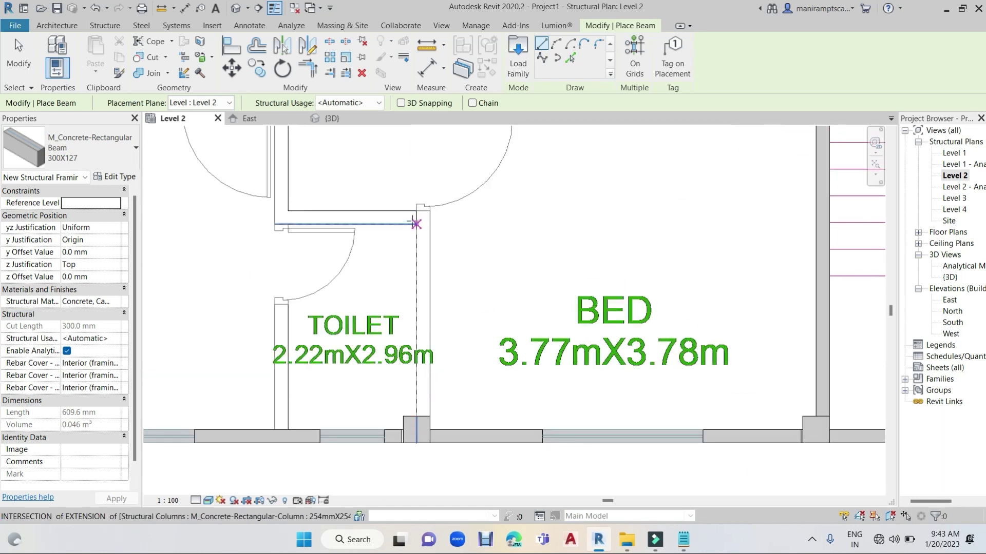
click(415, 223)
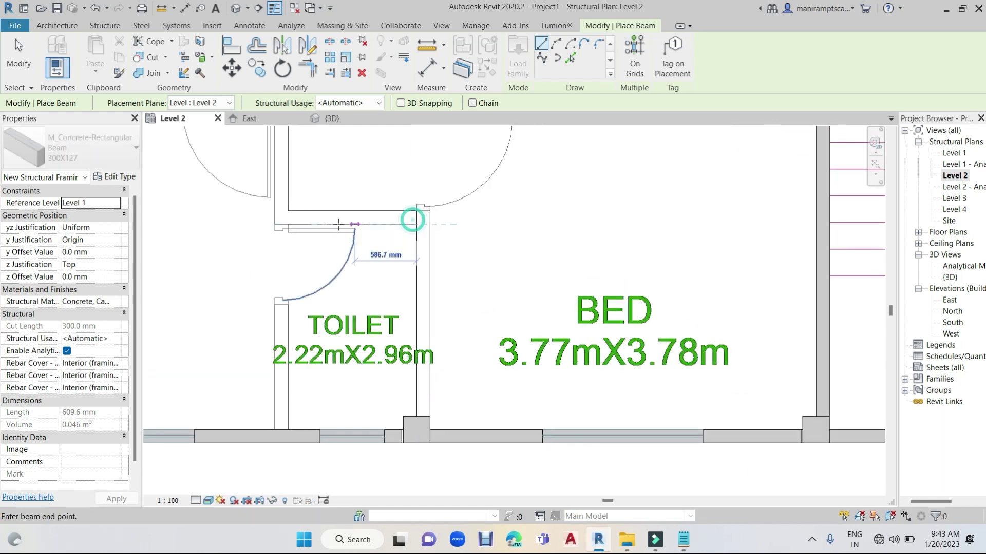
click(298, 224)
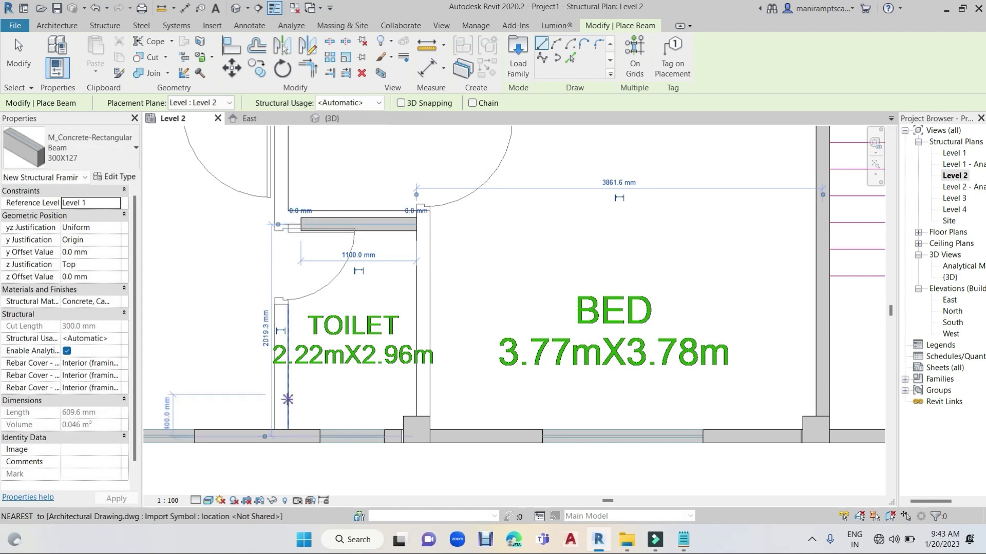
Step: Add two short beams, one by the lower toilet wall and one beside the column
scroll(283, 403, up, 2)
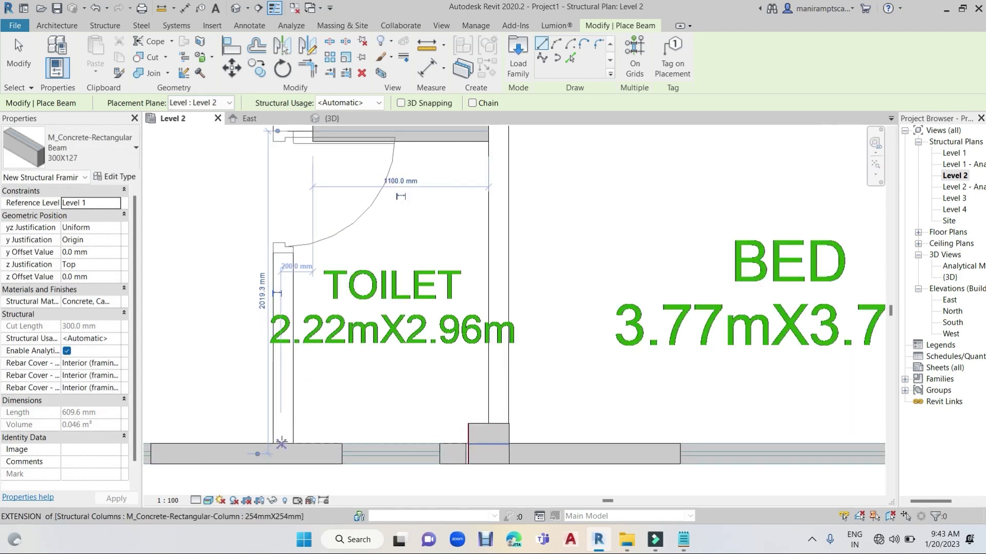
click(281, 444)
click(281, 402)
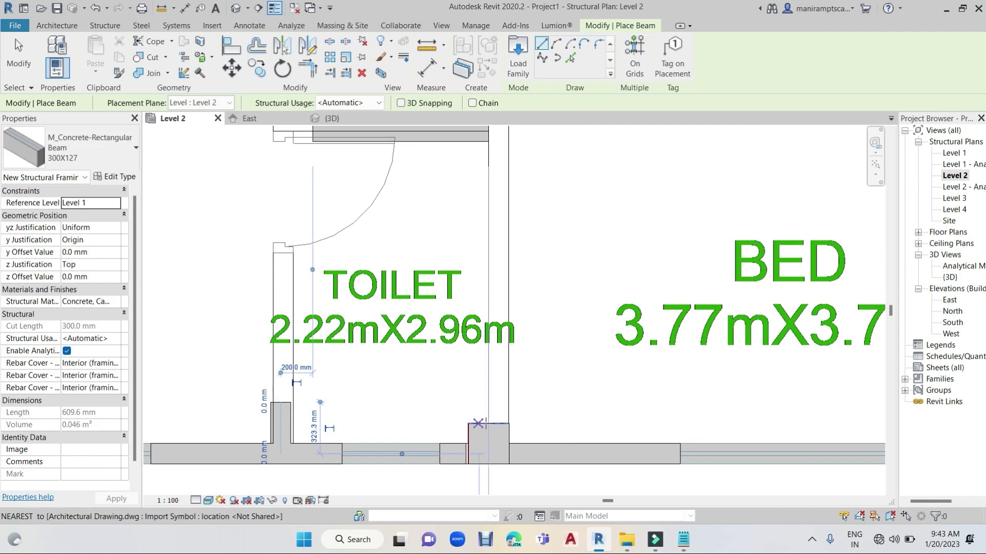
click(495, 423)
click(495, 385)
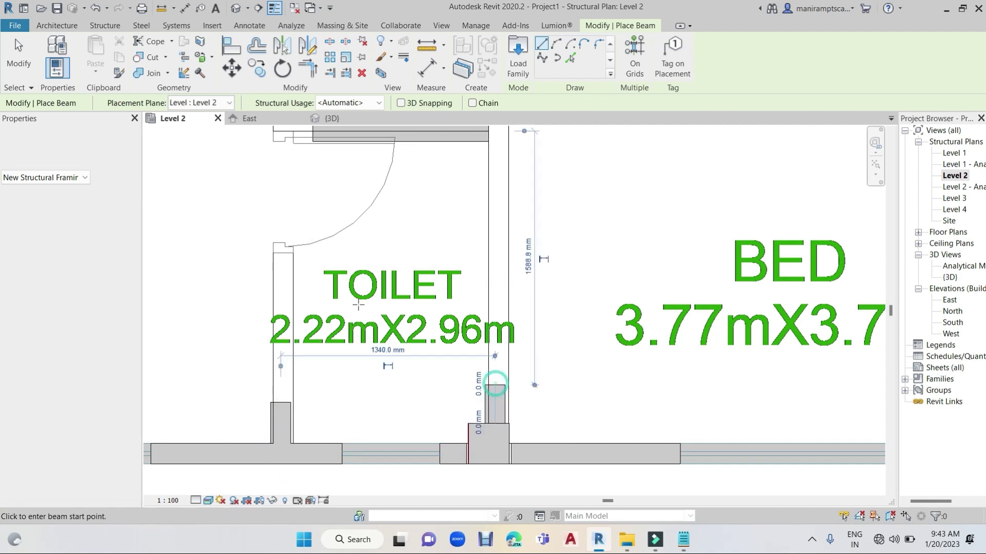
Step: Start aligning the beams, using the toilet wall face as the reference
click(231, 48)
scroll(479, 165, up, 3)
scroll(466, 253, up, 3)
click(427, 232)
Step: Align the Level 2 beams and column to the wall face, reference line and column edges
click(438, 248)
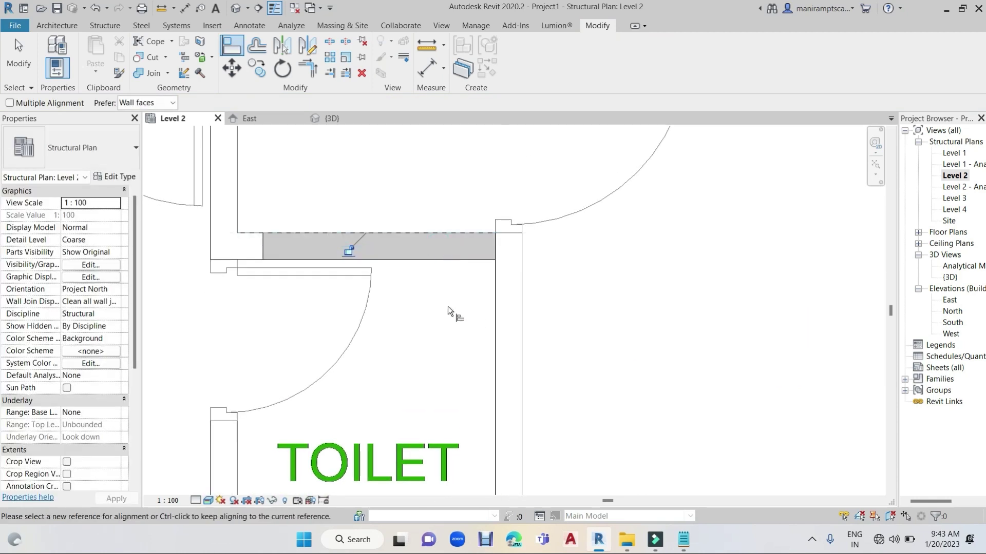
scroll(470, 279, down, 5)
scroll(551, 369, up, 2)
click(547, 358)
click(547, 360)
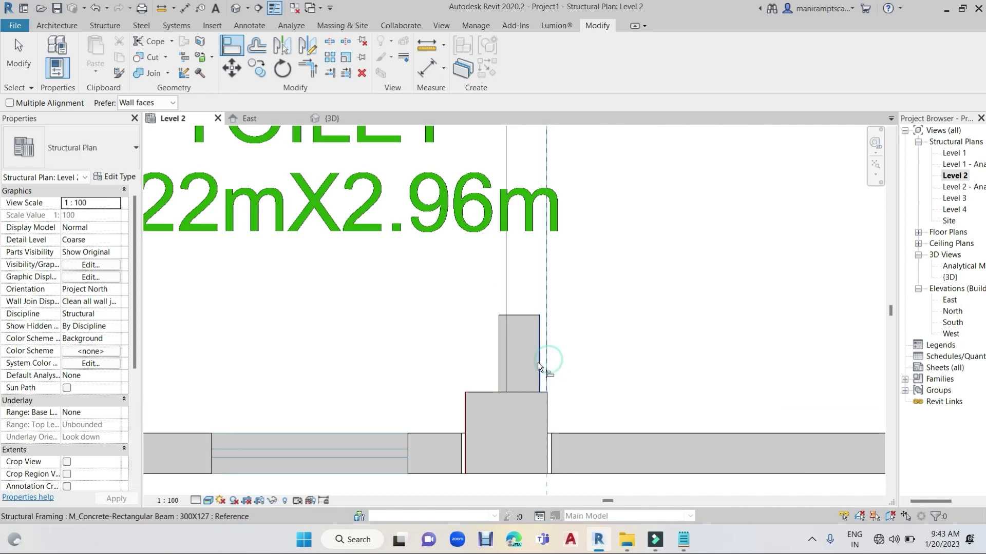
scroll(549, 439, up, 2)
scroll(546, 439, up, 1)
click(546, 439)
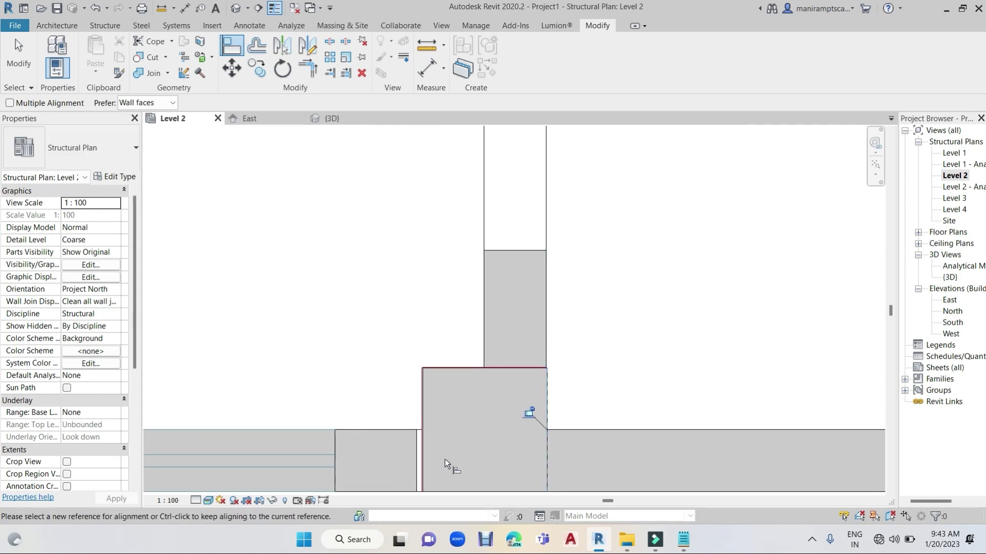
click(424, 457)
click(416, 460)
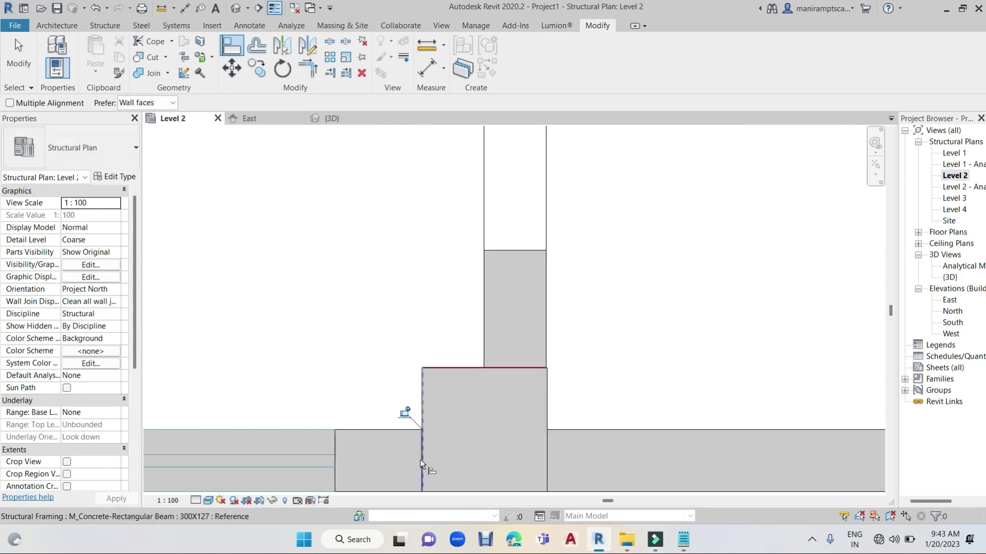
Step: Align the wall beam to the other column's edge and the column onto the wall line
scroll(420, 460, down, 3)
middle_drag(392, 436, 436, 315)
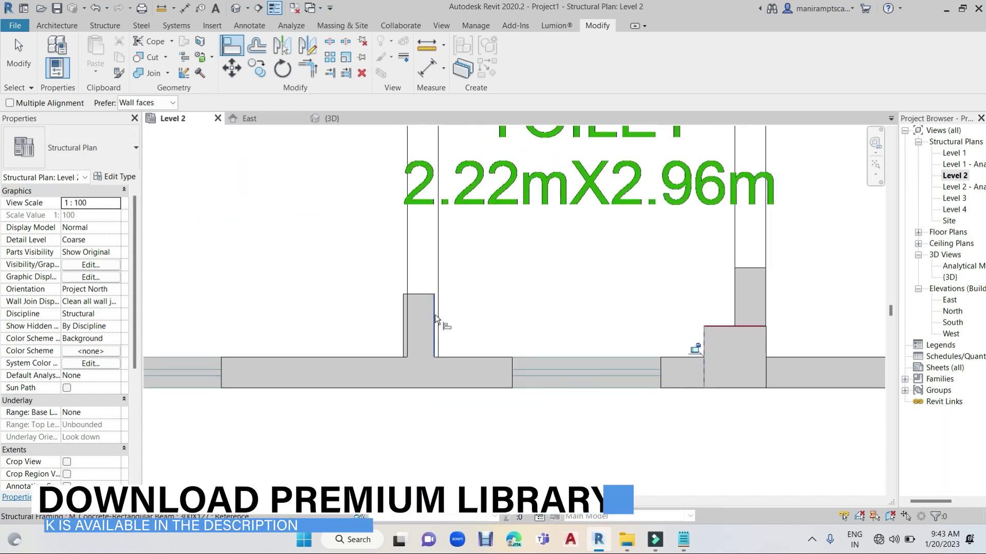
click(436, 315)
click(437, 328)
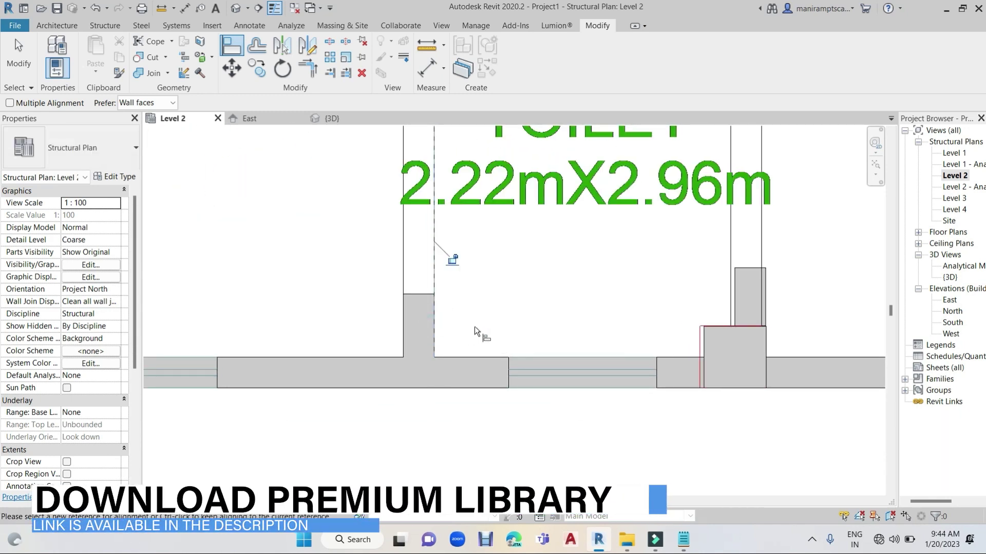
scroll(510, 307, down, 3)
scroll(512, 307, down, 2)
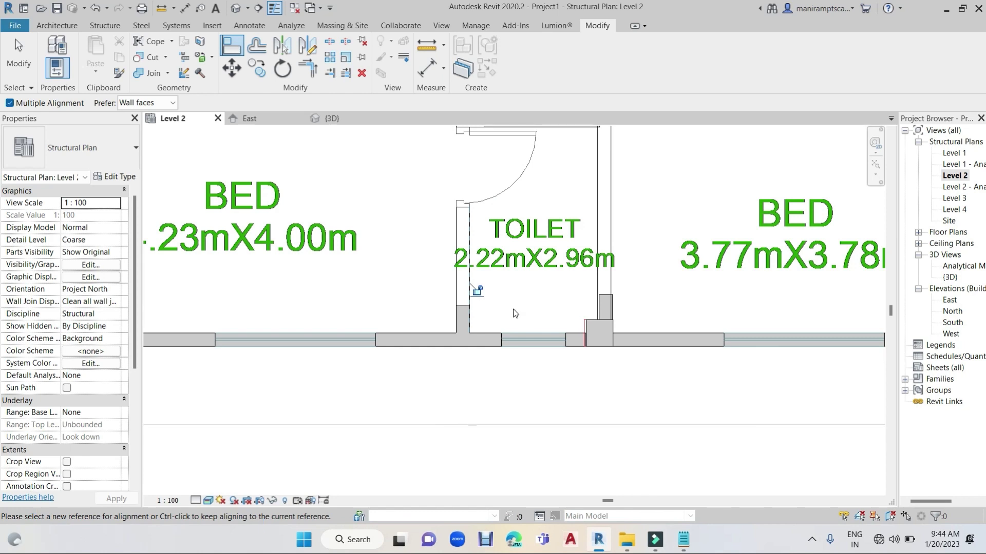
scroll(512, 308, up, 4)
scroll(441, 331, up, 3)
scroll(442, 331, up, 1)
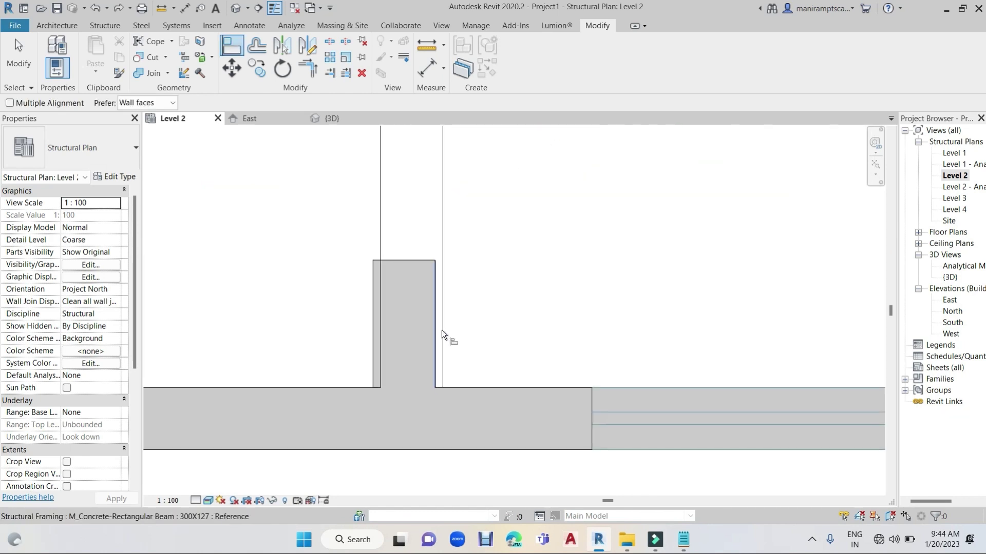
click(442, 334)
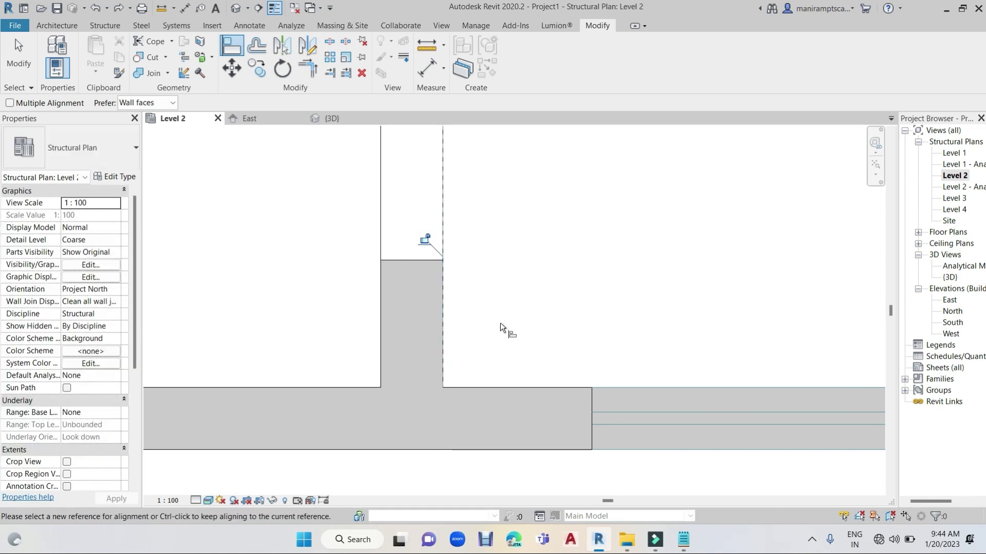
scroll(500, 322, down, 1)
scroll(500, 322, down, 1)
scroll(534, 390, down, 1)
scroll(540, 436, down, 1)
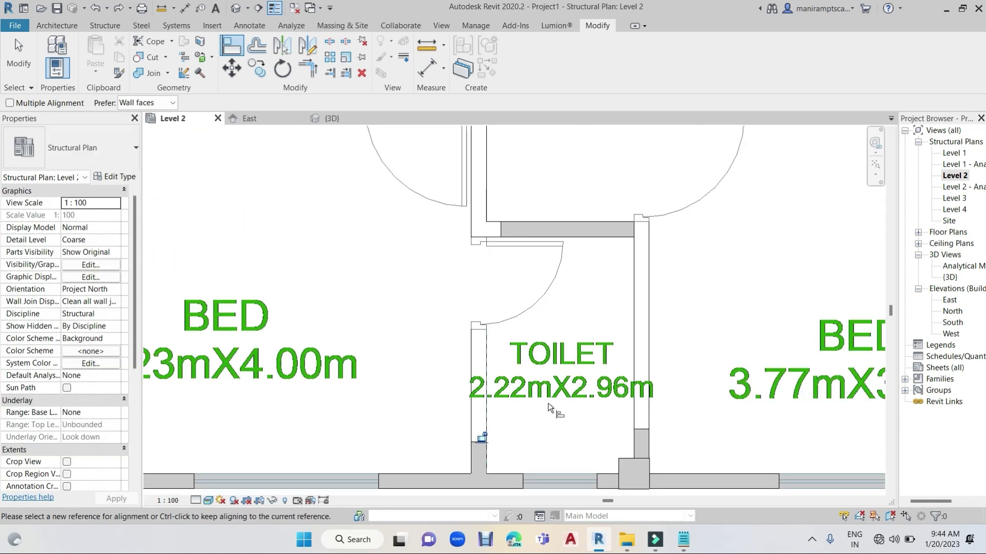
Step: Trim the toilet beams to corners so the horizontal and vertical beams meet
click(303, 75)
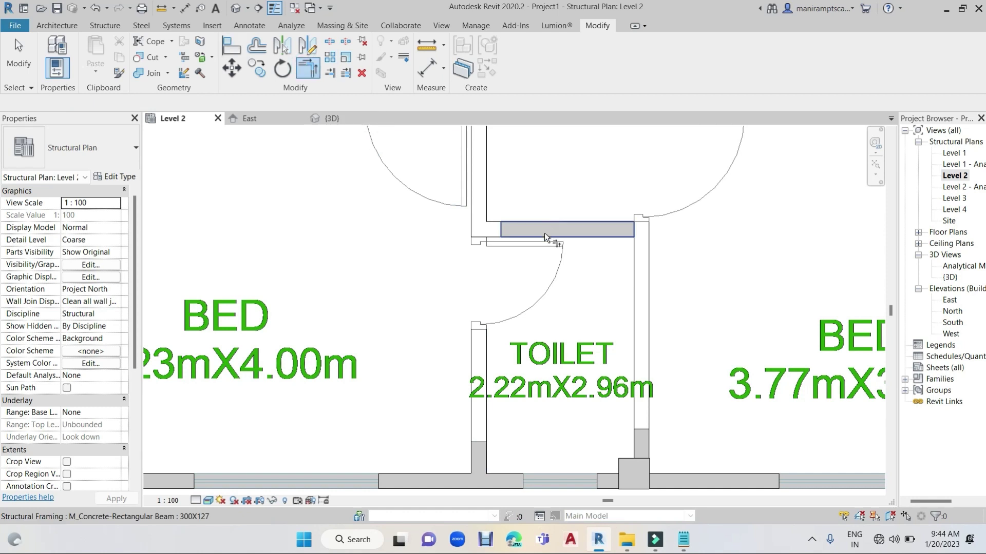
click(547, 225)
click(475, 447)
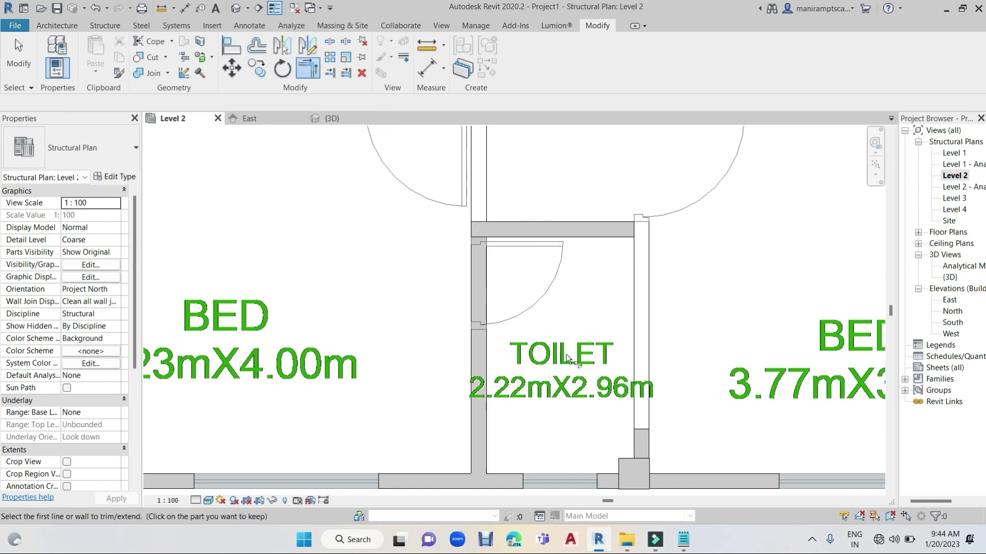
click(622, 233)
click(639, 435)
scroll(629, 411, down, 2)
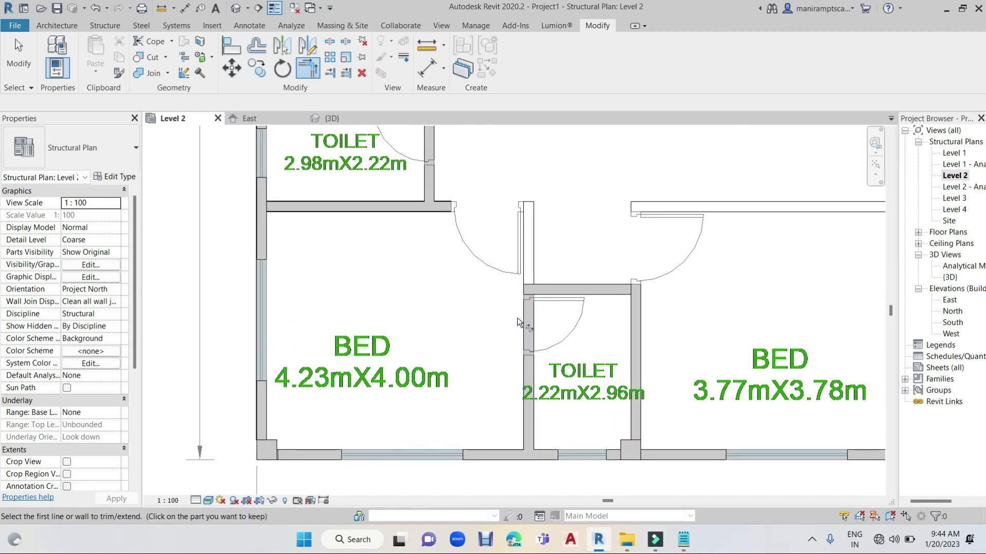
click(446, 206)
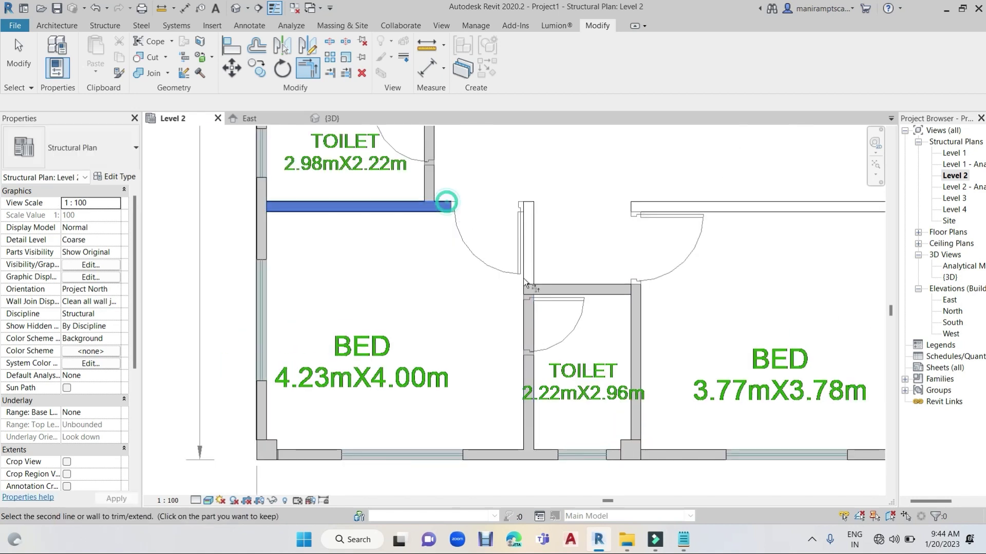
click(528, 311)
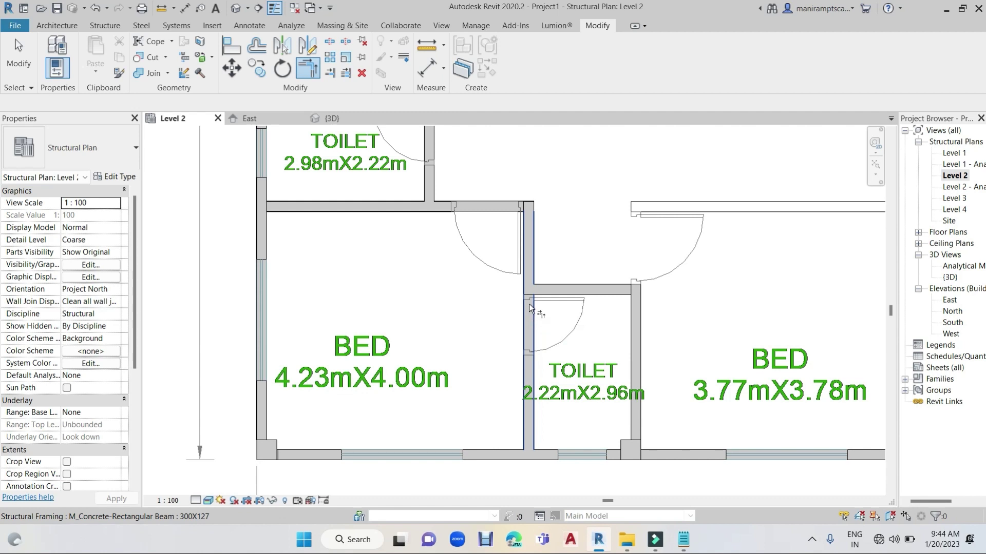
scroll(528, 304, down, 2)
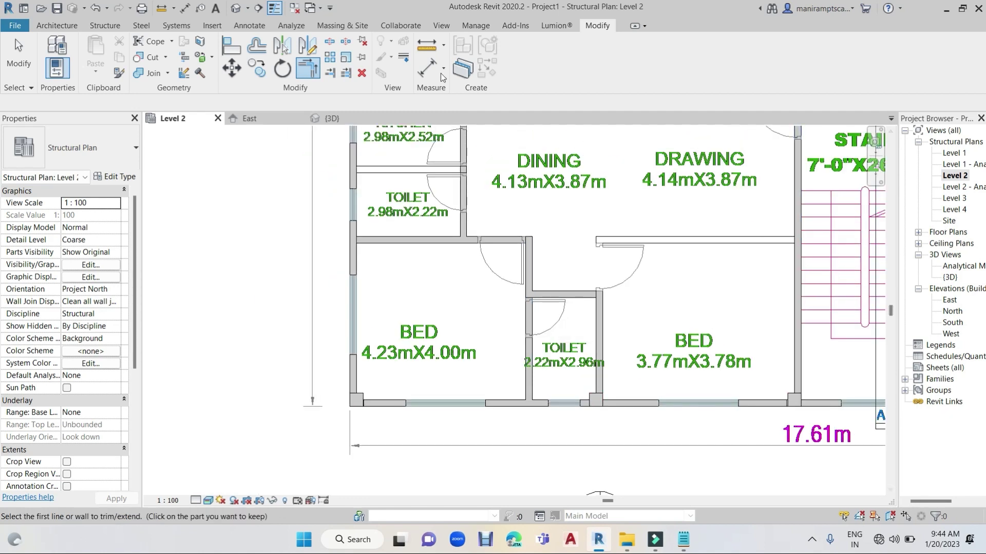
Step: Extend beams across the doorways to the long beam and the horizontal beam as boundaries
click(328, 75)
click(793, 231)
click(506, 239)
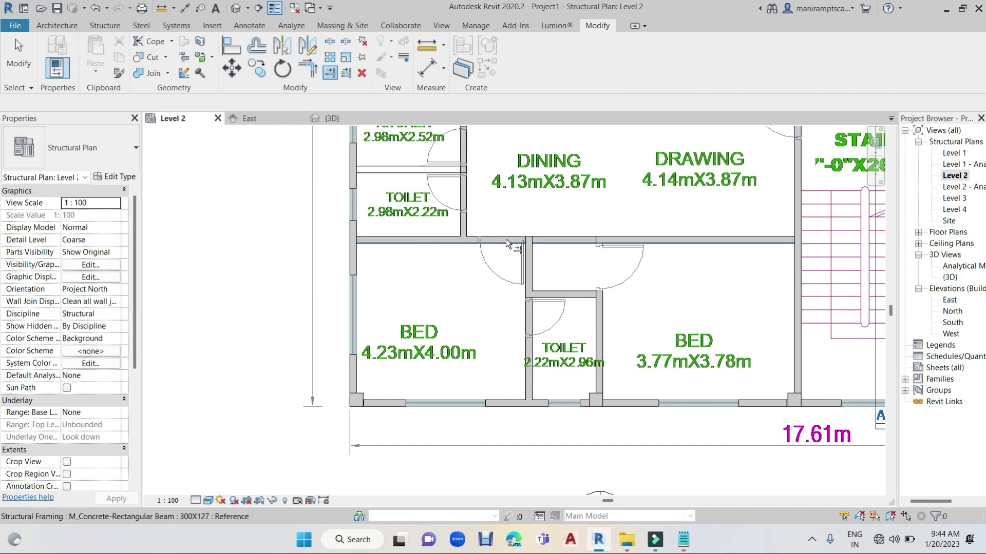
scroll(509, 239, down, 3)
middle_drag(610, 290, 517, 266)
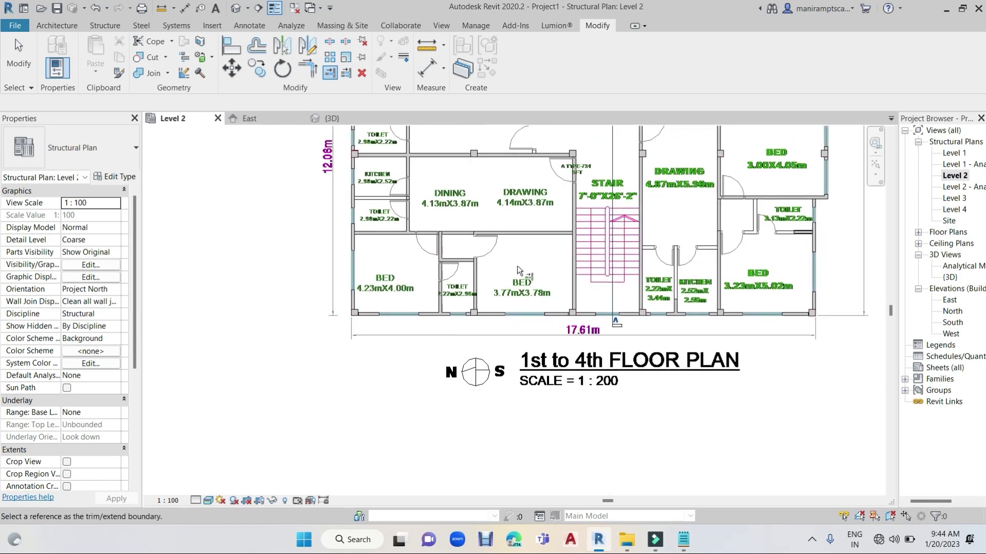
scroll(516, 266, up, 3)
click(448, 206)
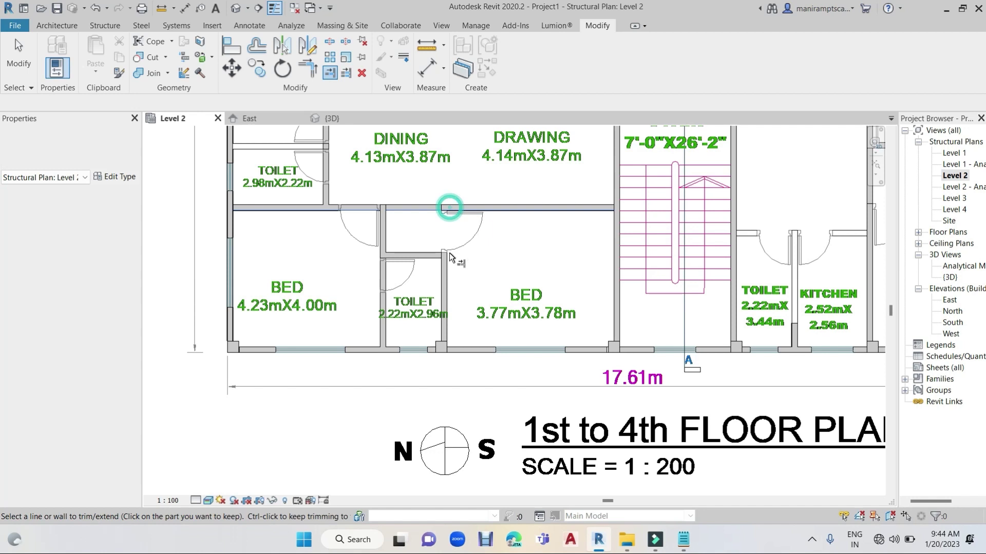
click(464, 273)
scroll(538, 273, down, 2)
scroll(538, 274, down, 2)
Step: Extend the toilet's lower beam to meet the vertical beam by the kitchen
middle_drag(538, 273, 387, 286)
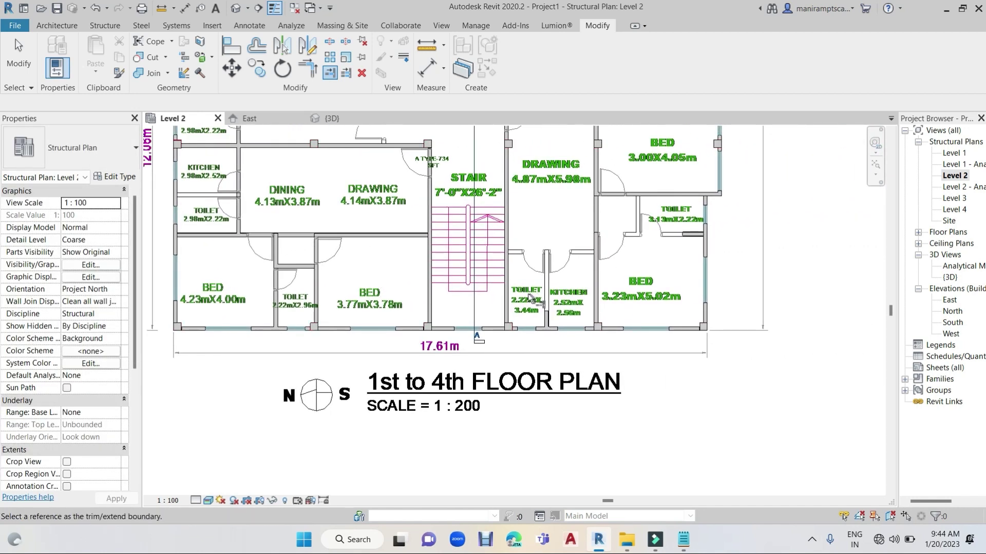
scroll(526, 293, up, 2)
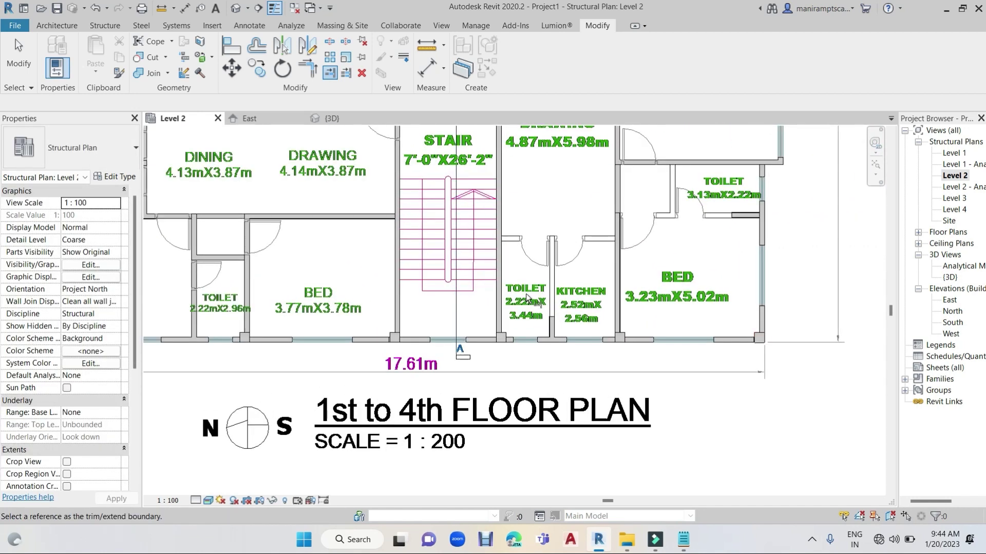
click(618, 238)
click(745, 216)
scroll(658, 273, down, 1)
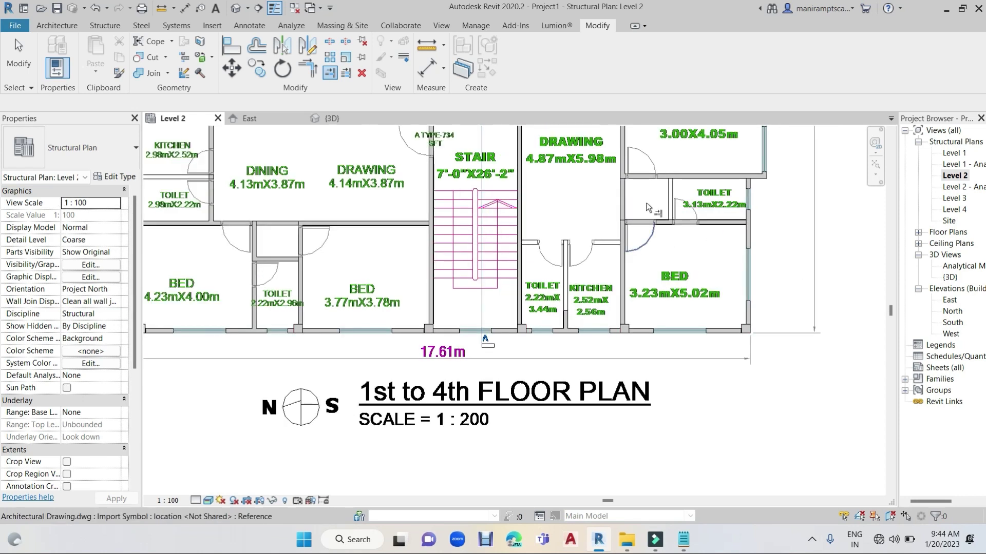
middle_drag(576, 155, 578, 207)
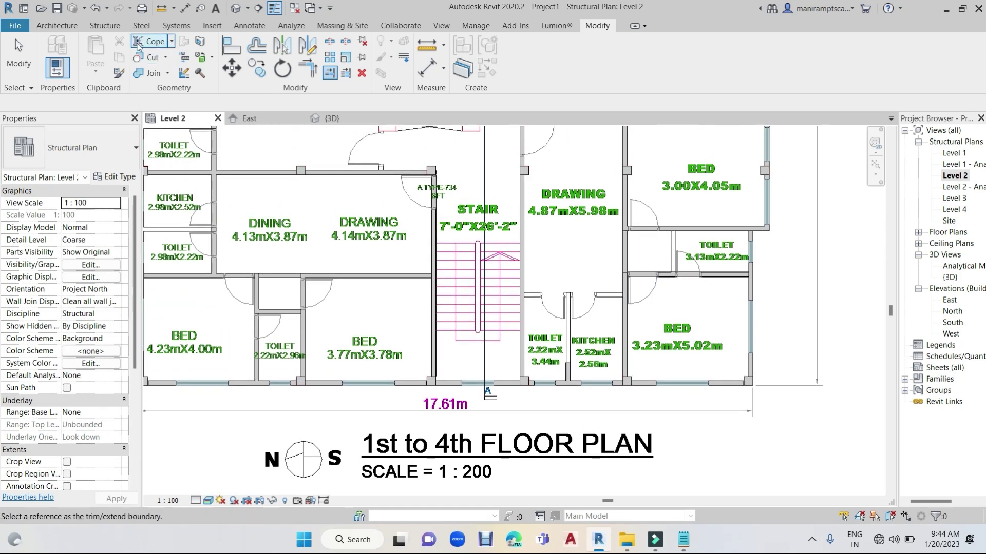
click(105, 26)
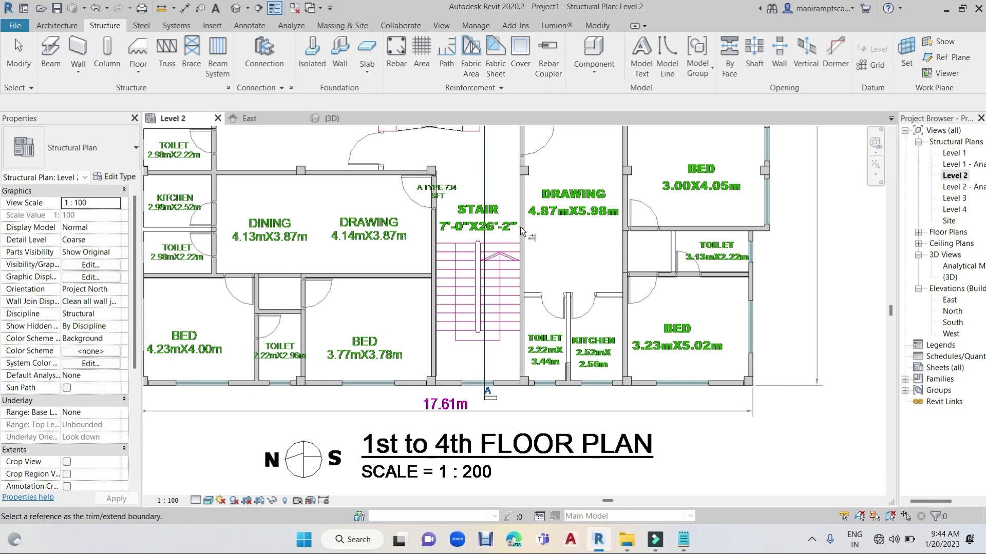
Step: Place a 300X127 concrete beam from the wall to beside the door opening
scroll(629, 306, up, 1)
scroll(629, 306, up, 1)
scroll(629, 307, up, 2)
scroll(629, 307, up, 1)
click(51, 51)
scroll(524, 253, up, 2)
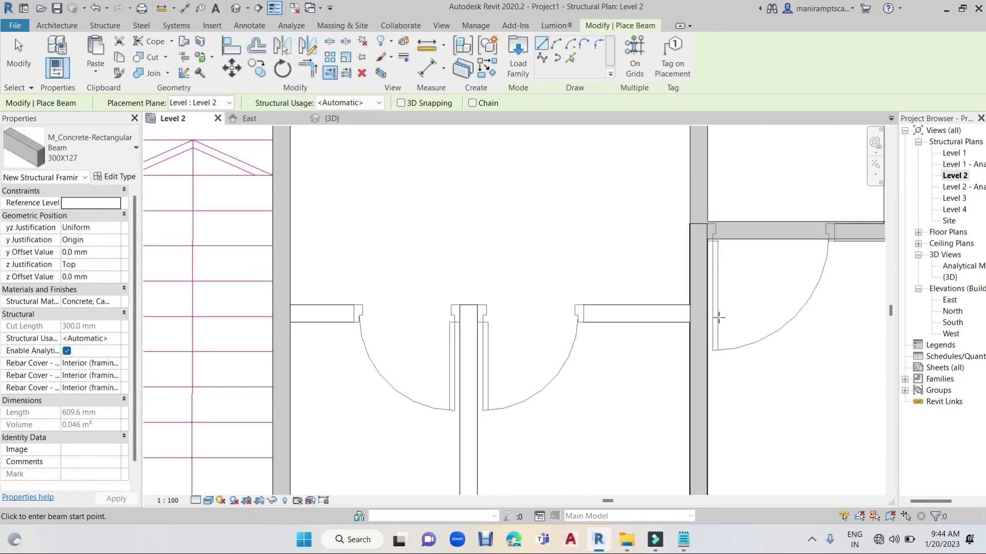
click(690, 312)
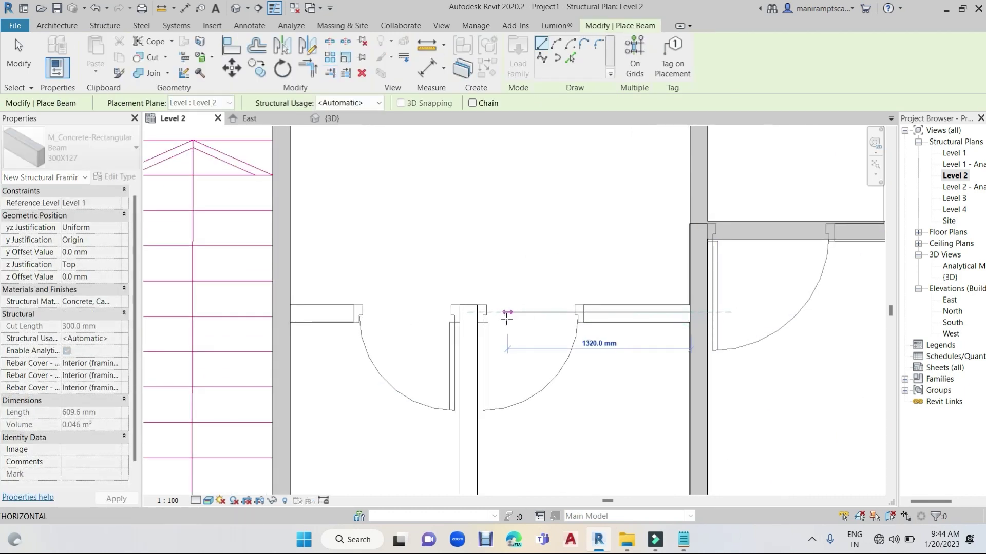
click(505, 314)
scroll(567, 330, down, 1)
scroll(566, 330, down, 2)
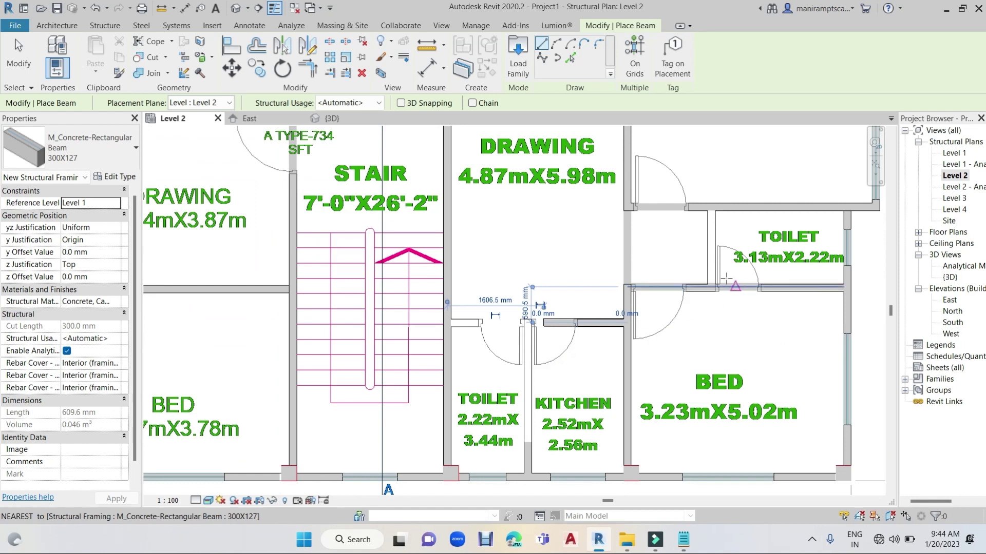
Step: Add a short vertical 300X127 beam up from the wall corner by the toilet
scroll(714, 287, up, 1)
scroll(713, 287, up, 1)
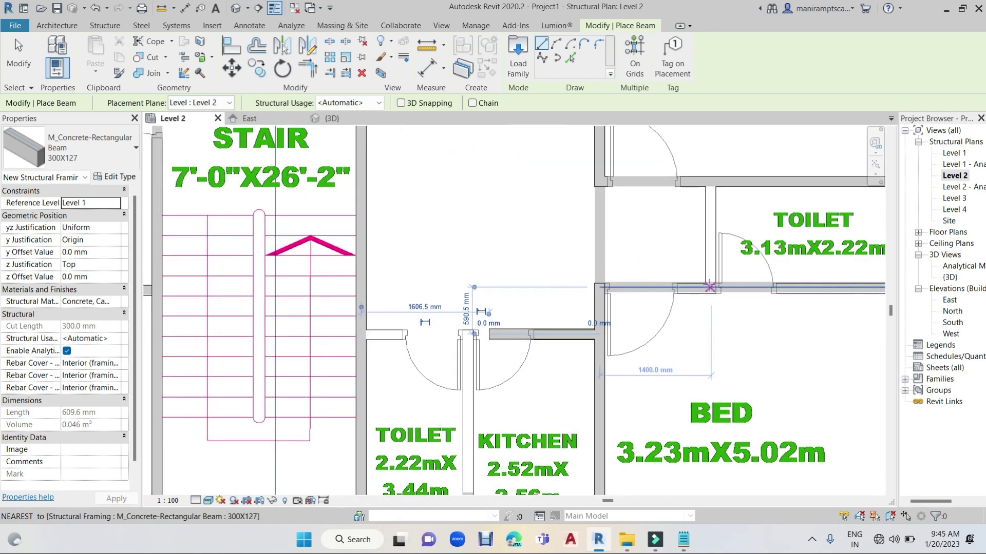
scroll(713, 278, up, 2)
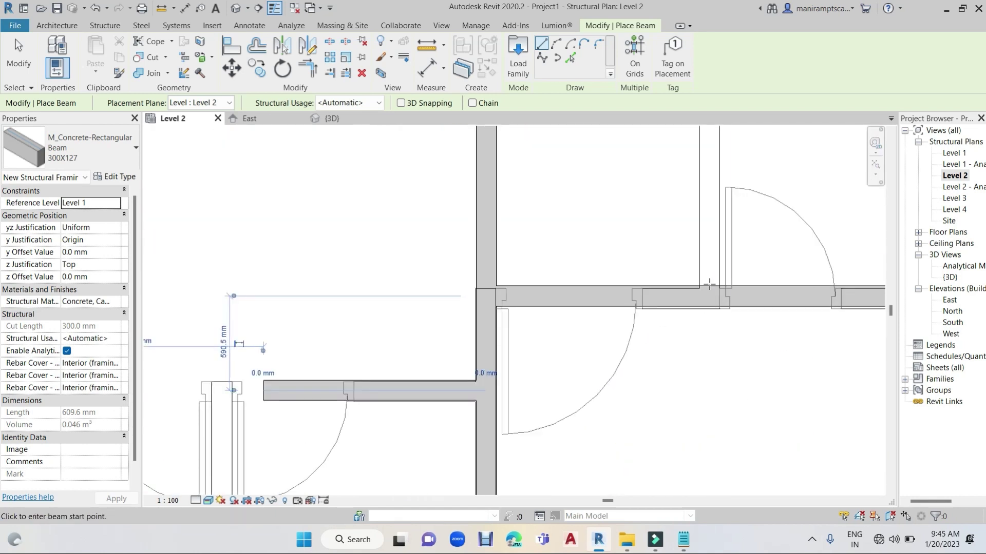
click(709, 285)
click(709, 254)
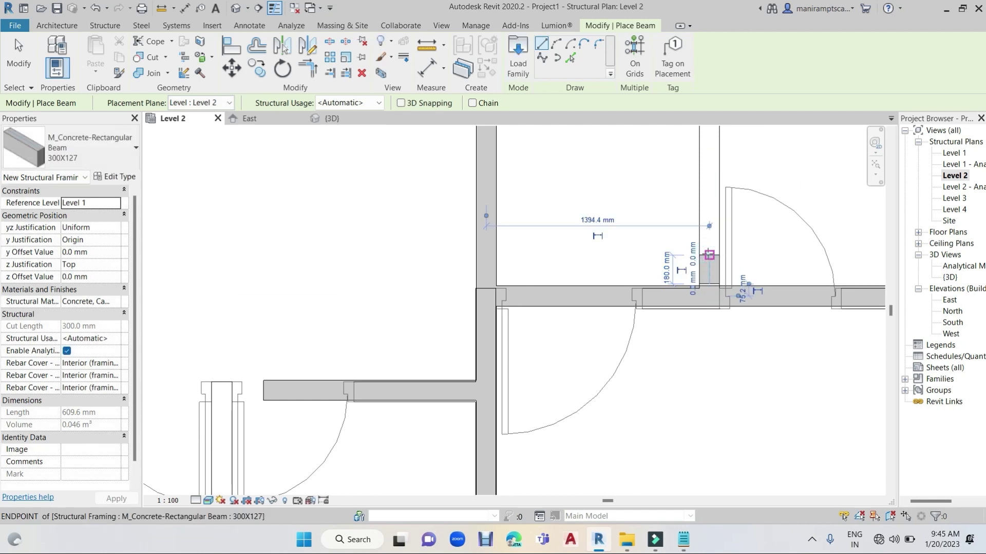
scroll(579, 269, down, 2)
scroll(579, 269, down, 2)
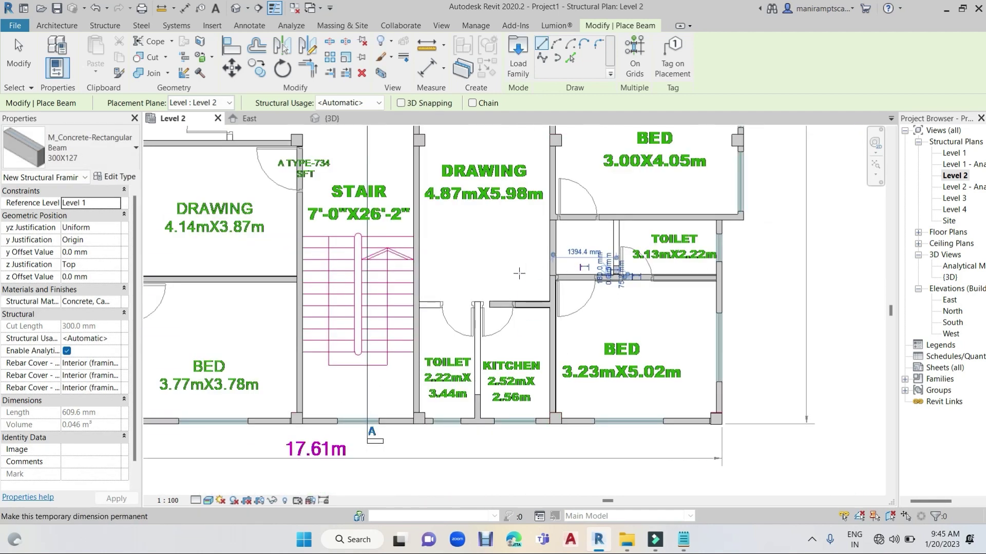
click(235, 48)
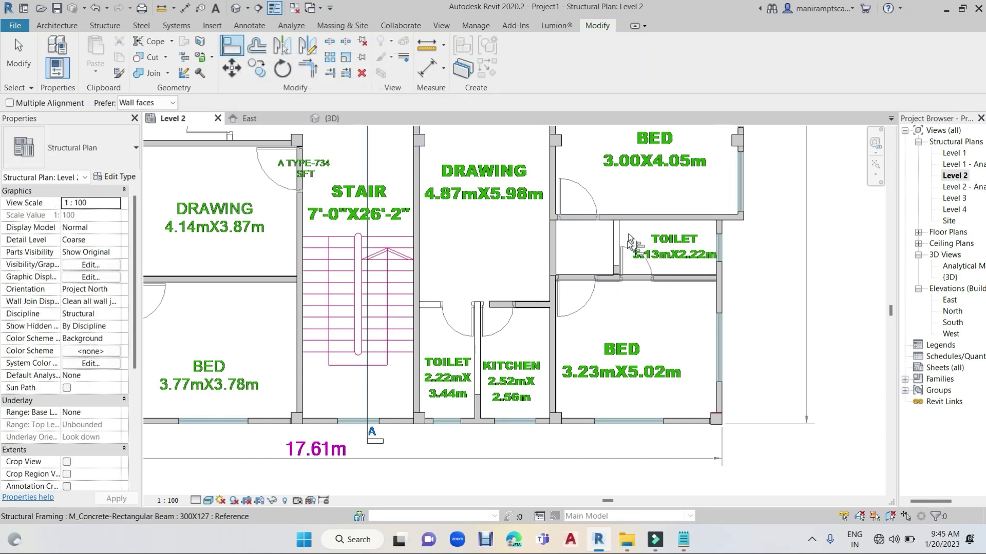
Step: Align the new beam flush with the wall face
scroll(629, 239, up, 2)
scroll(631, 257, up, 3)
scroll(636, 282, up, 2)
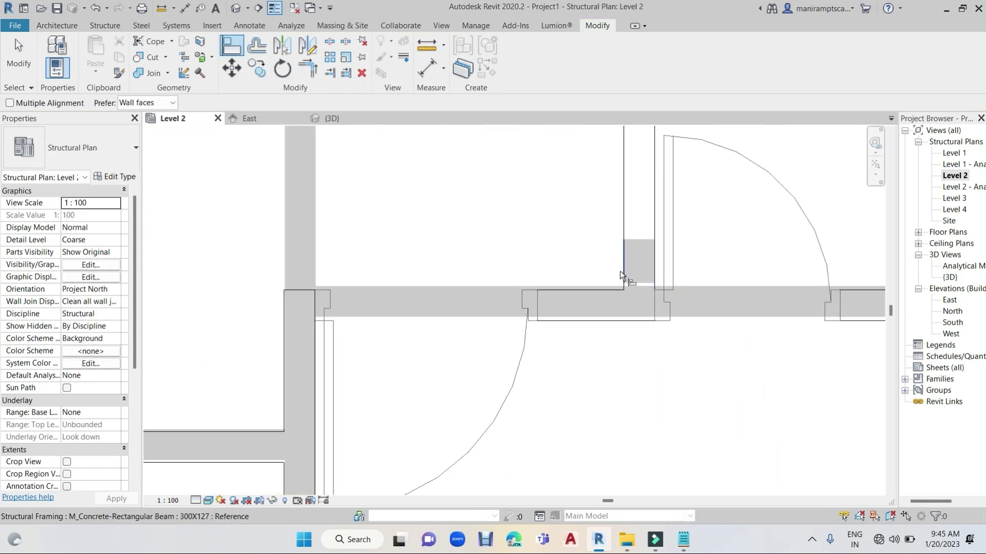
click(643, 287)
key(Escape)
key(Escape)
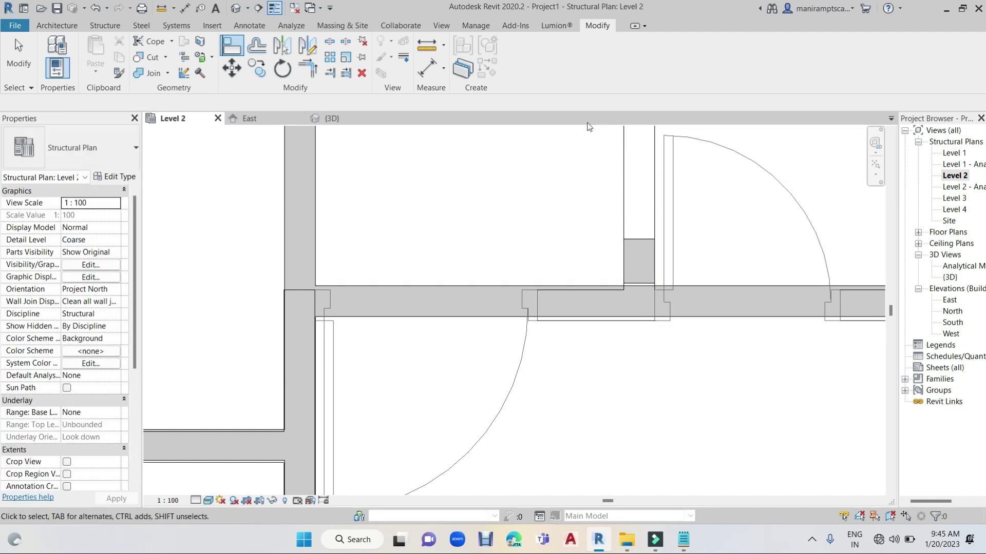
Step: Extend the short beam by the toilet to meet the horizontal beam
click(330, 73)
scroll(641, 217, up, 1)
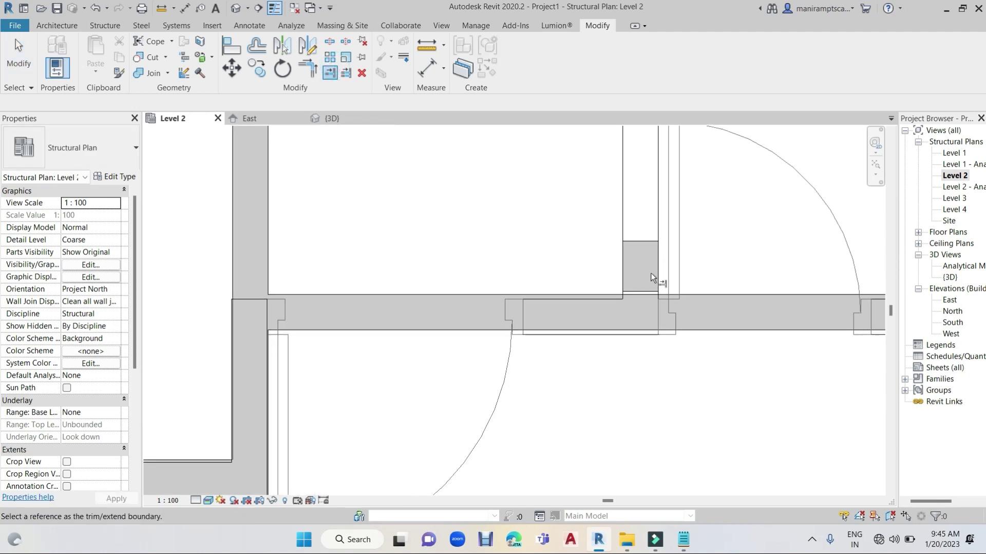
click(638, 295)
click(640, 291)
middle_drag(633, 154, 644, 329)
scroll(643, 329, down, 3)
scroll(645, 327, down, 2)
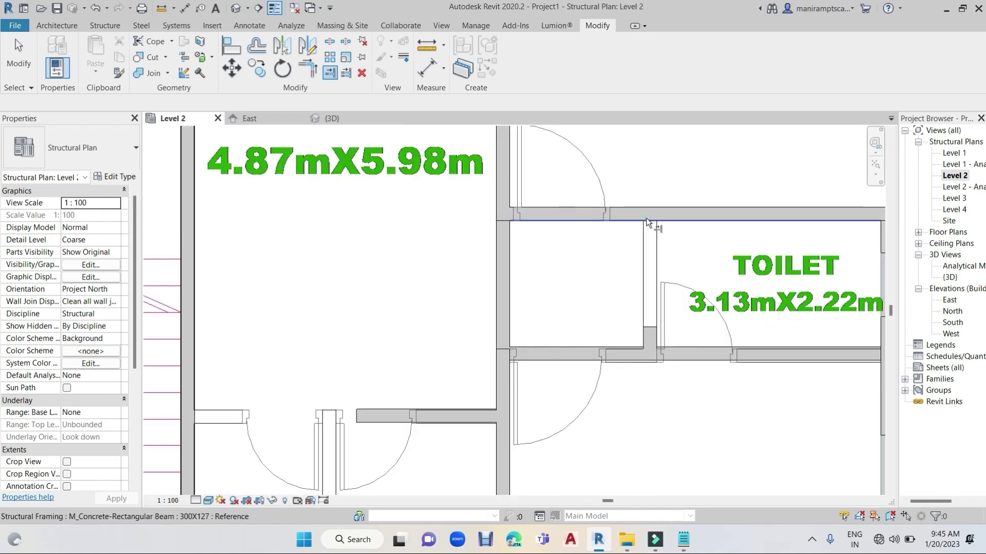
click(649, 324)
scroll(648, 325, down, 3)
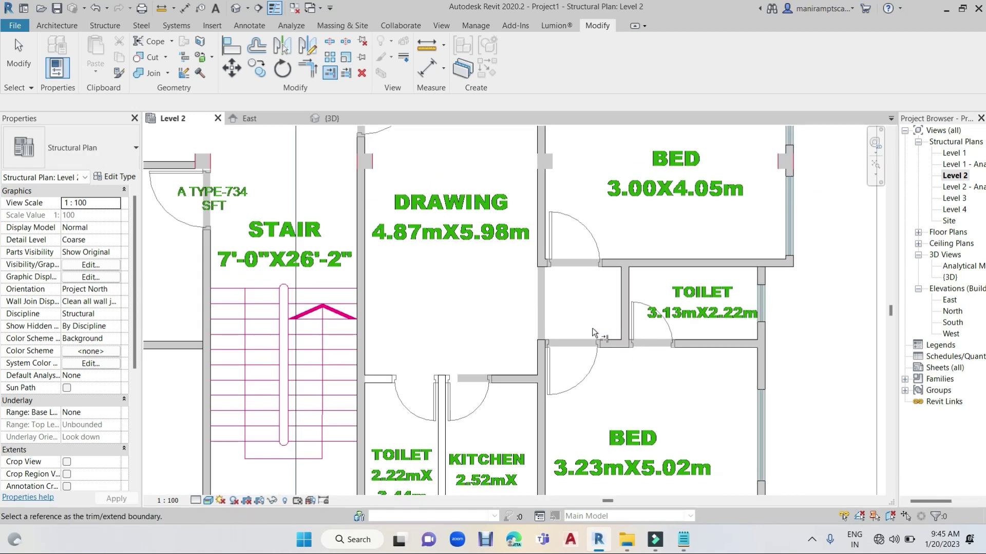
scroll(604, 230, up, 2)
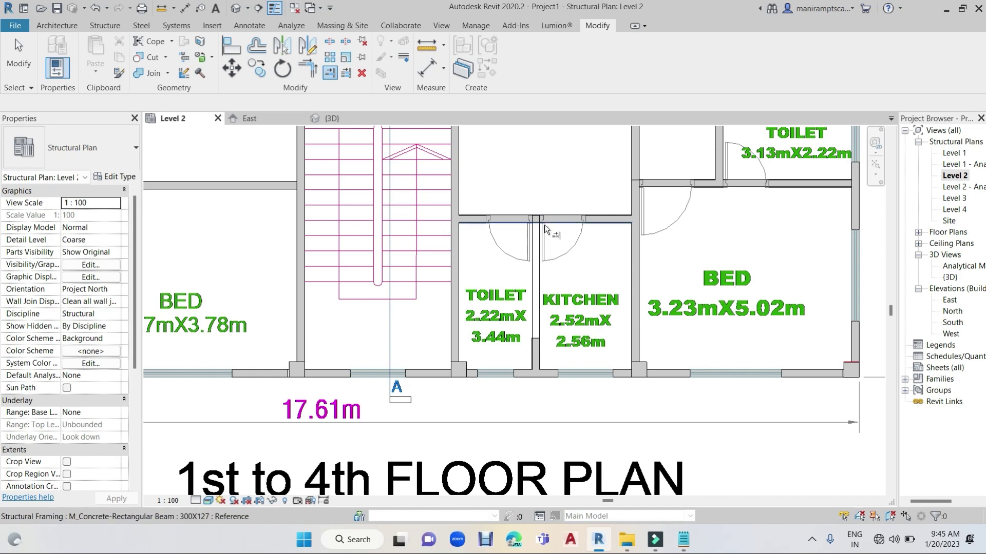
click(546, 226)
click(536, 345)
Step: Pan the plan over to the upper-left kitchens, toilets and dining rooms
scroll(536, 345, down, 3)
middle_drag(529, 333, 682, 321)
mouse_move(588, 293)
middle_down()
mouse_move(568, 380)
mouse_move(579, 413)
middle_up()
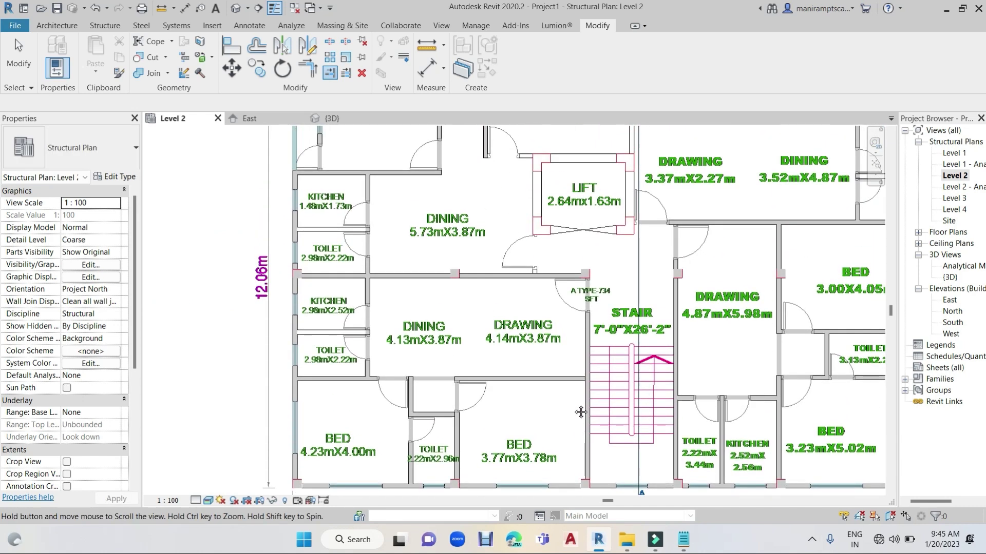
middle_drag(553, 295, 568, 284)
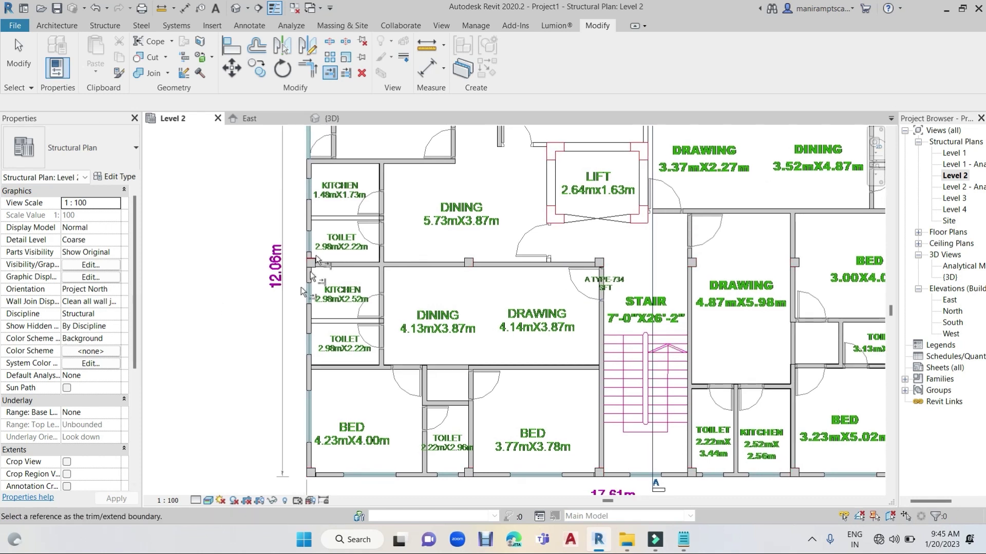
scroll(325, 233, up, 1)
click(102, 25)
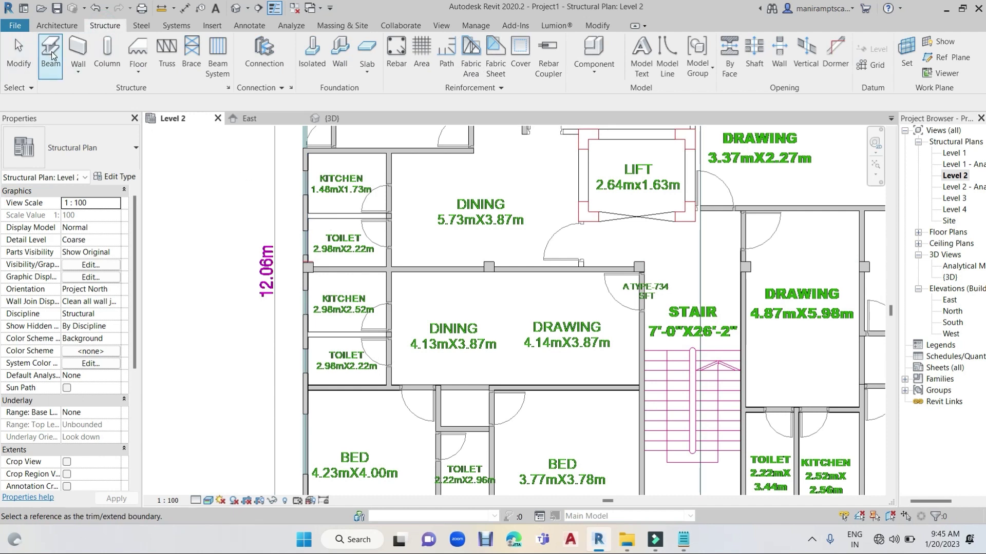
Step: Place a 300X127 beam along the top of the toilet wall
scroll(334, 210, up, 1)
scroll(344, 213, up, 2)
scroll(351, 216, up, 2)
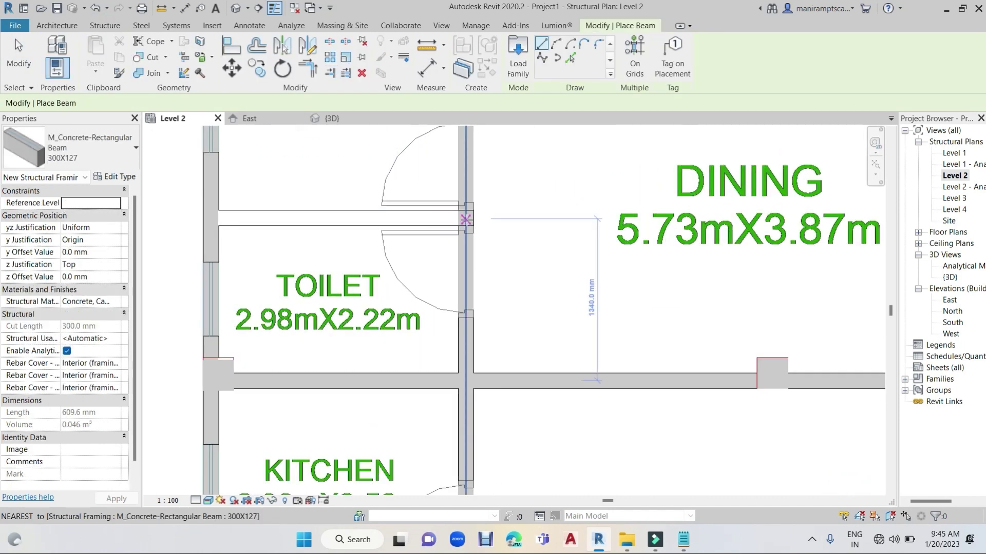
click(465, 218)
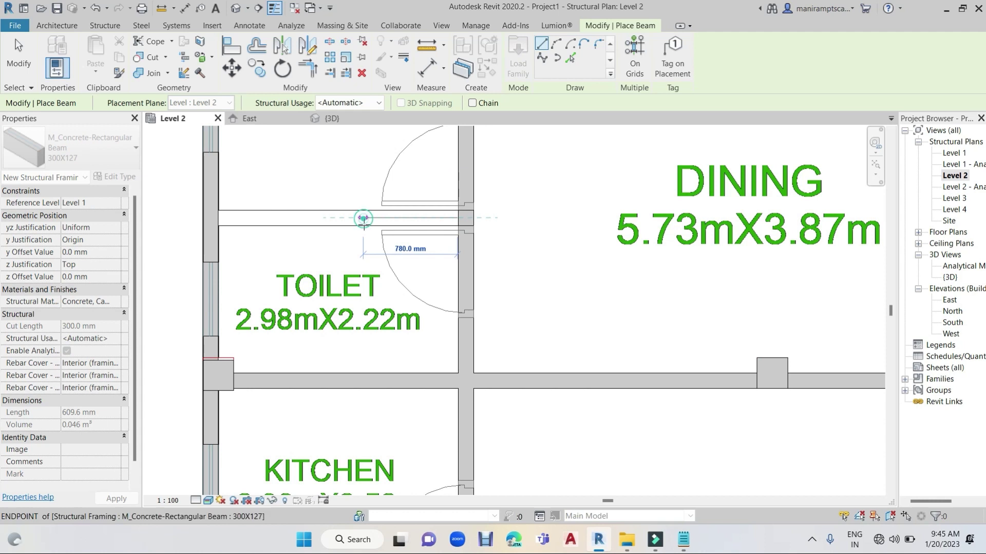
click(363, 218)
scroll(430, 329, down, 2)
Step: Add a short beam on the kitchen–toilet wall ending at the dining wall
middle_drag(481, 360, 453, 179)
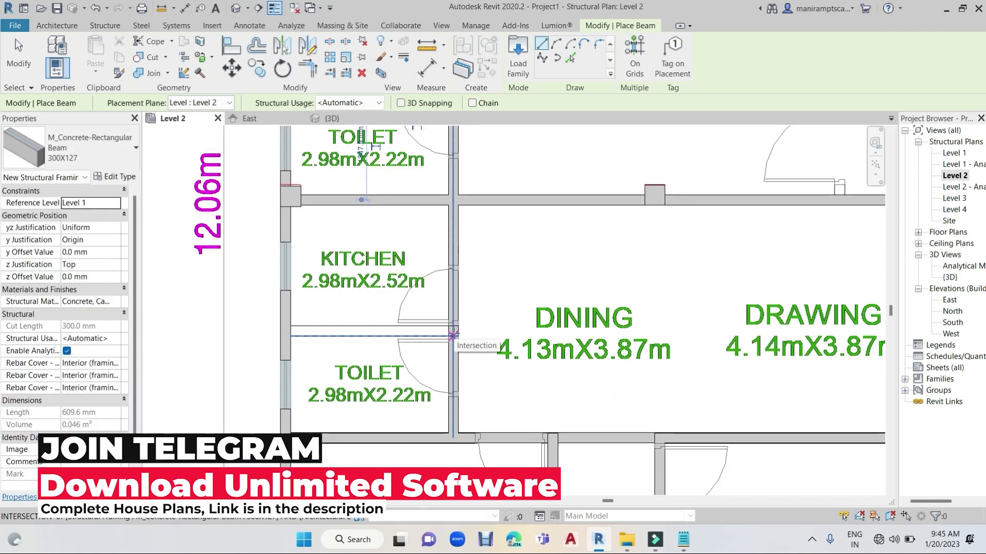
scroll(449, 336, up, 1)
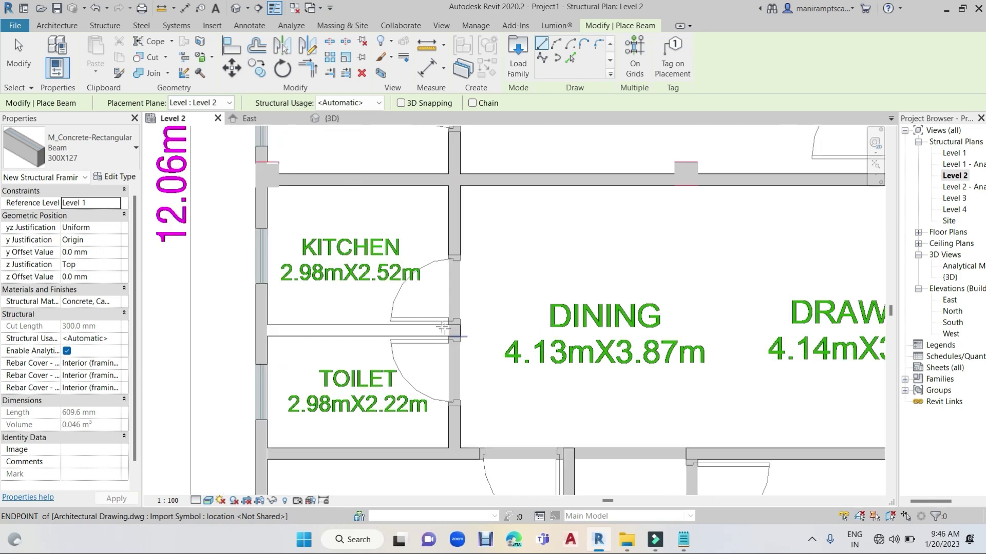
scroll(448, 334, up, 2)
click(444, 328)
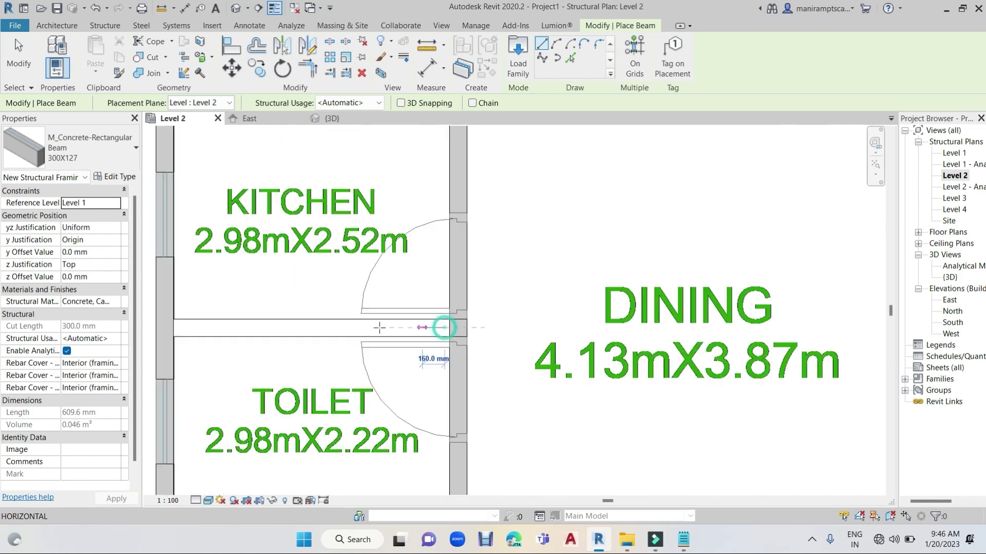
click(377, 328)
scroll(519, 267, down, 1)
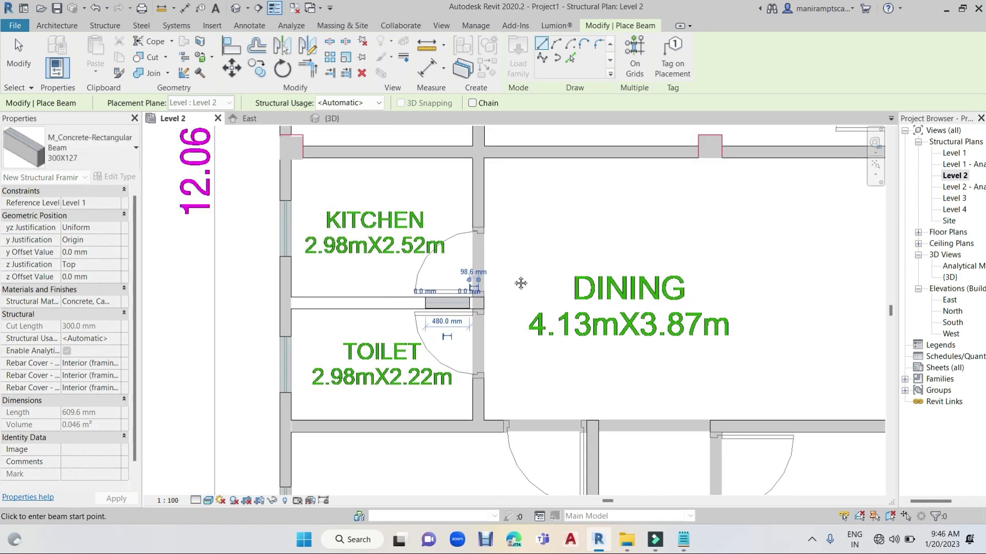
scroll(510, 323, down, 1)
scroll(462, 337, down, 2)
scroll(502, 275, down, 2)
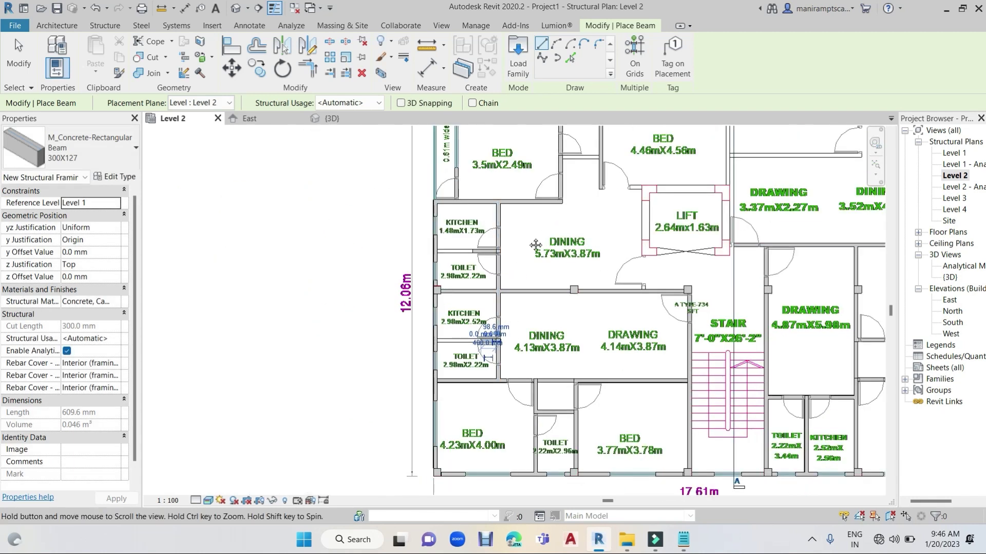
Step: Pan across the lift area and upper rooms to review the beams
mouse_move(594, 202)
middle_down()
mouse_move(586, 261)
mouse_move(473, 234)
middle_up()
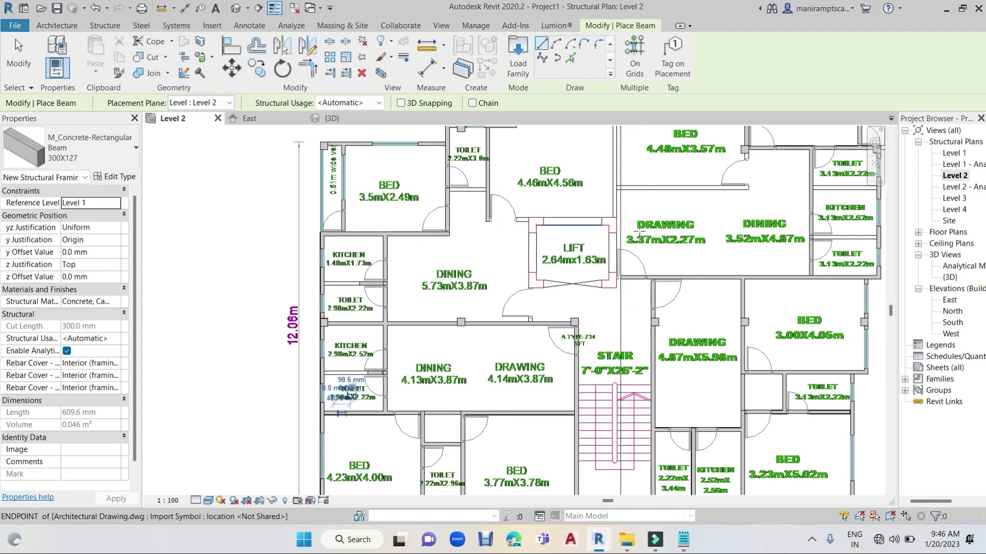
scroll(611, 226, up, 3)
scroll(611, 226, up, 1)
scroll(623, 217, down, 2)
scroll(623, 216, down, 2)
middle_drag(612, 263, 585, 348)
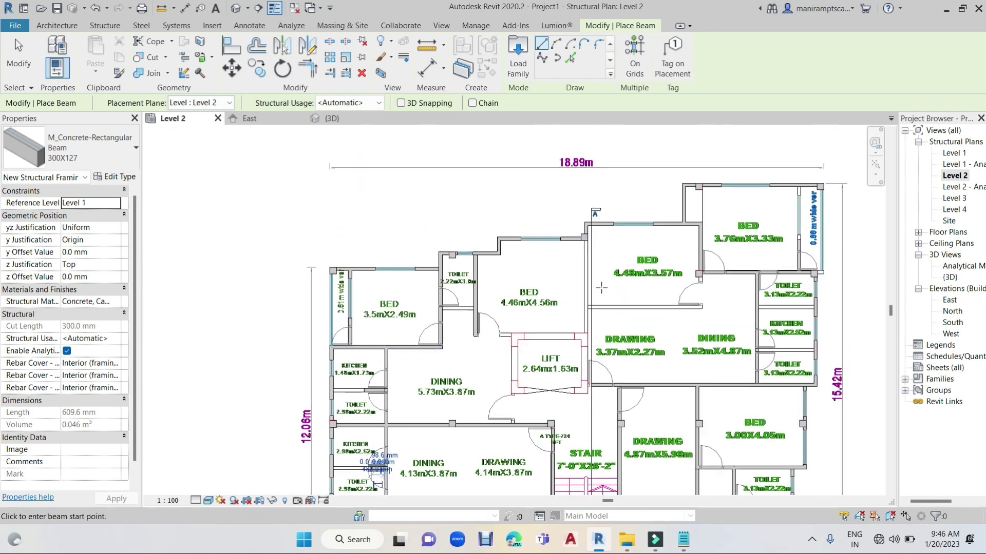
scroll(606, 324, up, 1)
scroll(613, 320, up, 1)
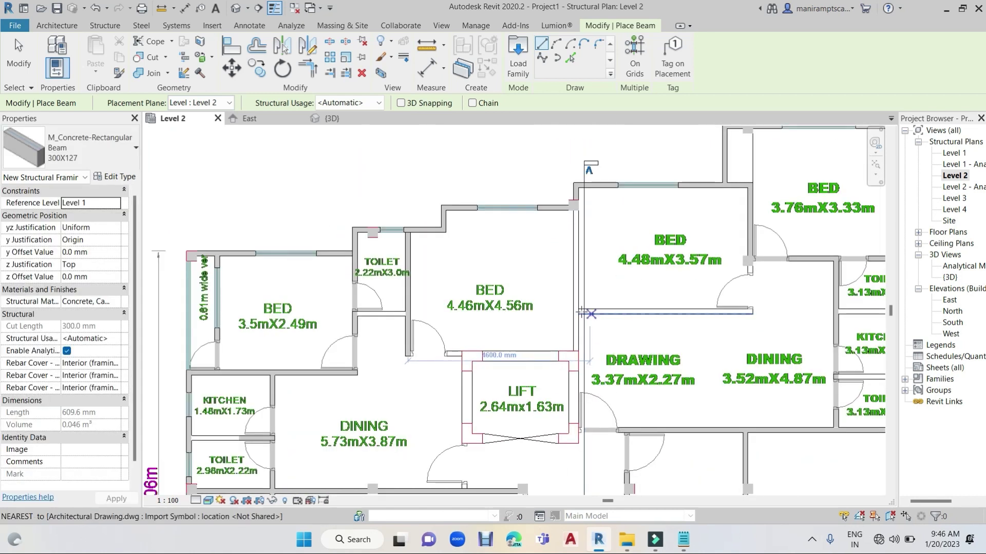
scroll(581, 313, up, 1)
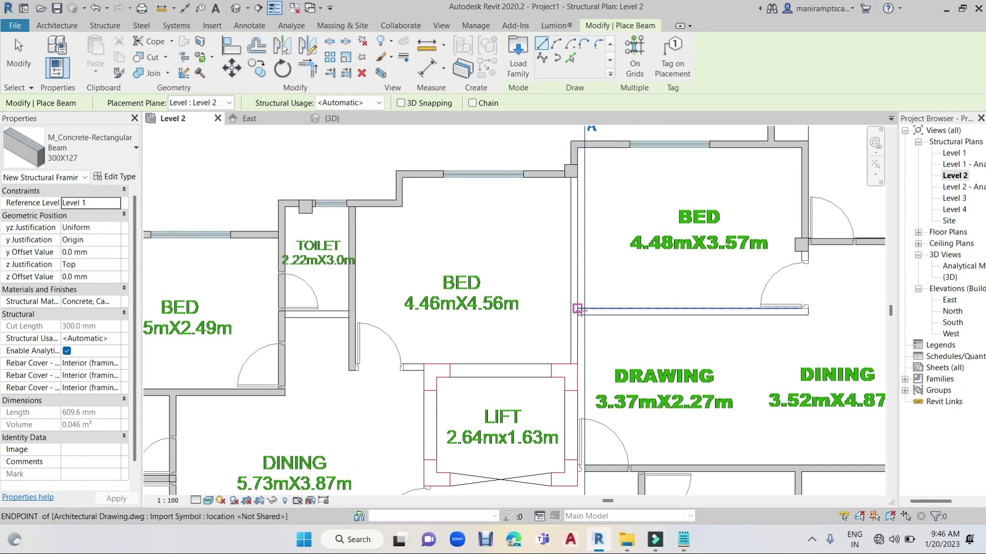
Step: Exit the Beam tool and show the Modify tab's editing tools
key(Escape)
key(Escape)
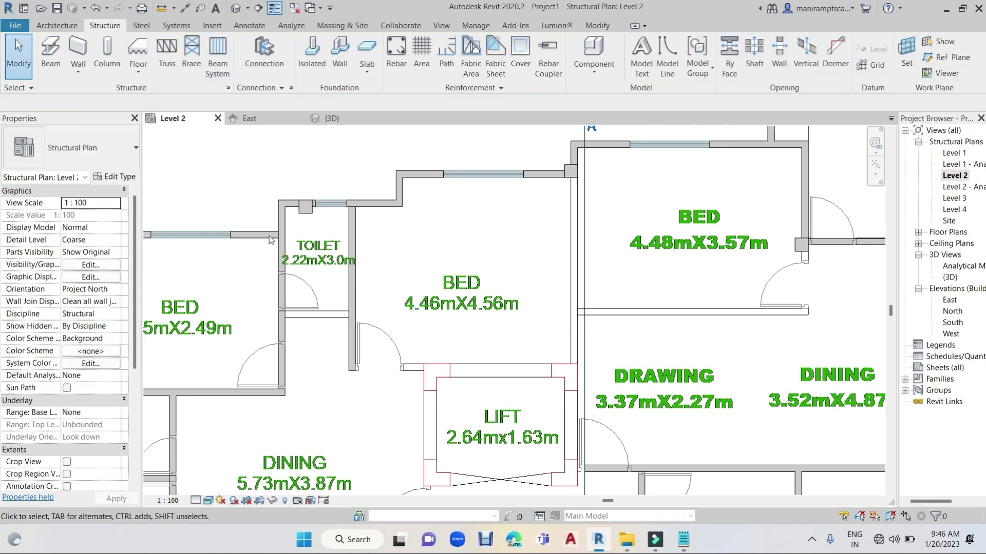
scroll(270, 240, down, 5)
scroll(257, 377, up, 1)
scroll(244, 375, up, 3)
scroll(244, 375, up, 3)
scroll(244, 375, up, 1)
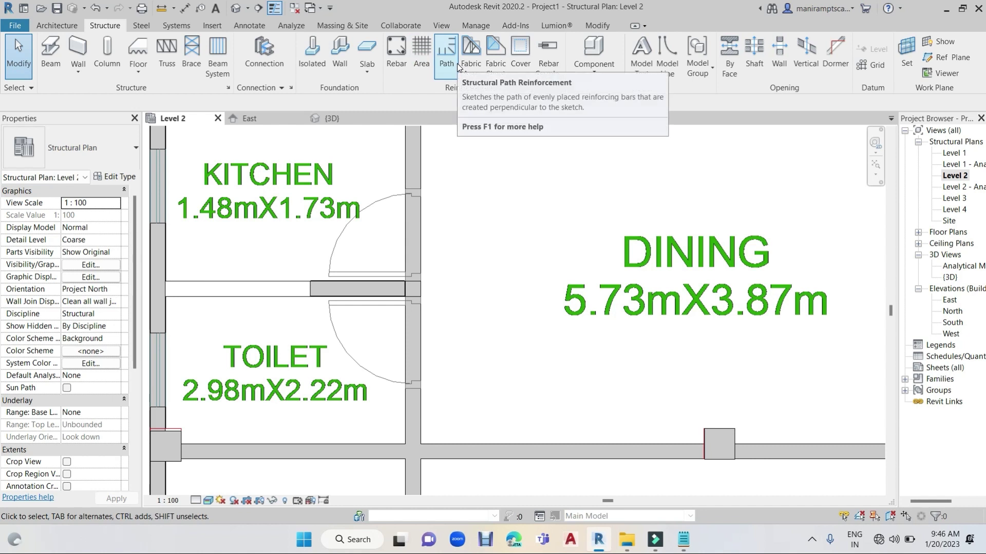
click(598, 25)
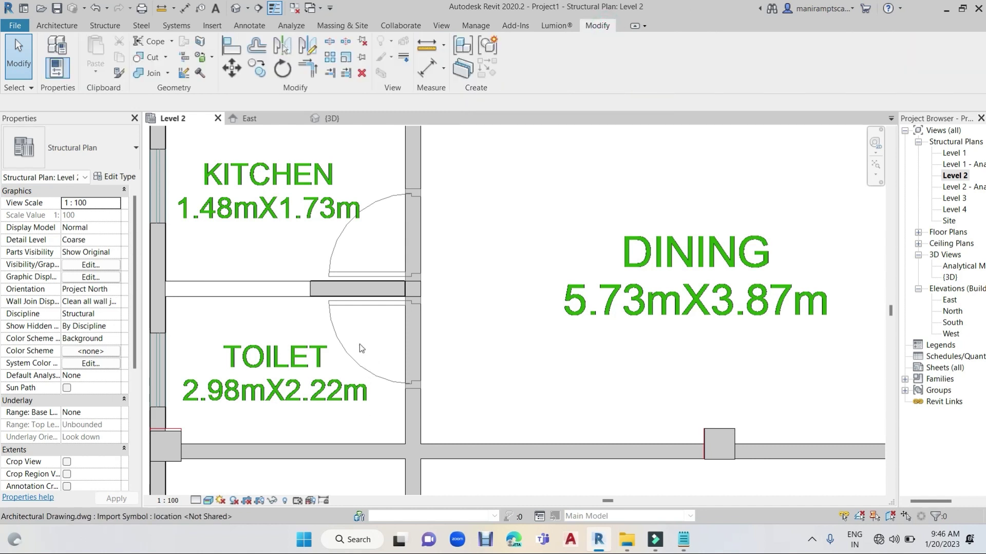
Step: With Trim/Extend Single Element, pick the kitchen wall face as boundary and trim the first beam
scroll(361, 323, up, 2)
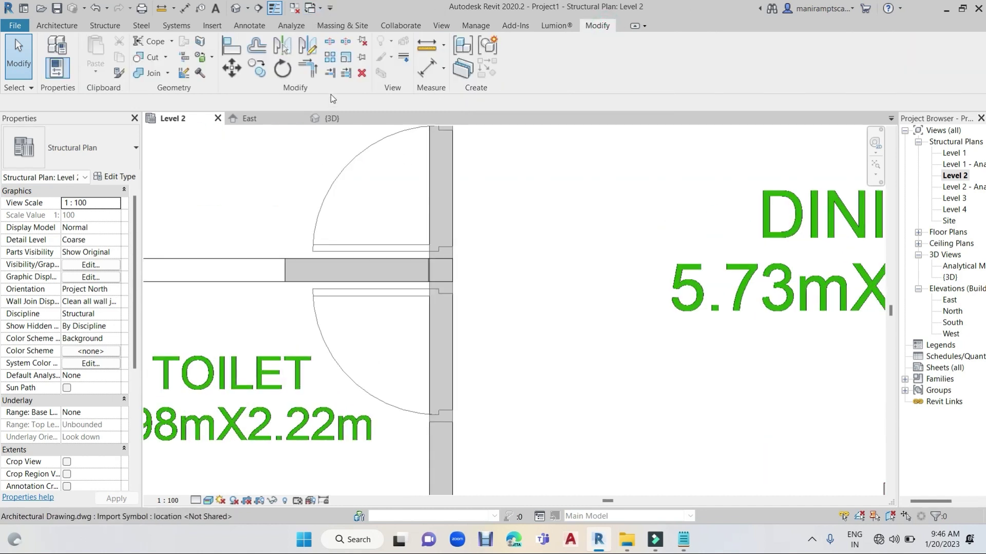
click(330, 72)
scroll(418, 219, up, 2)
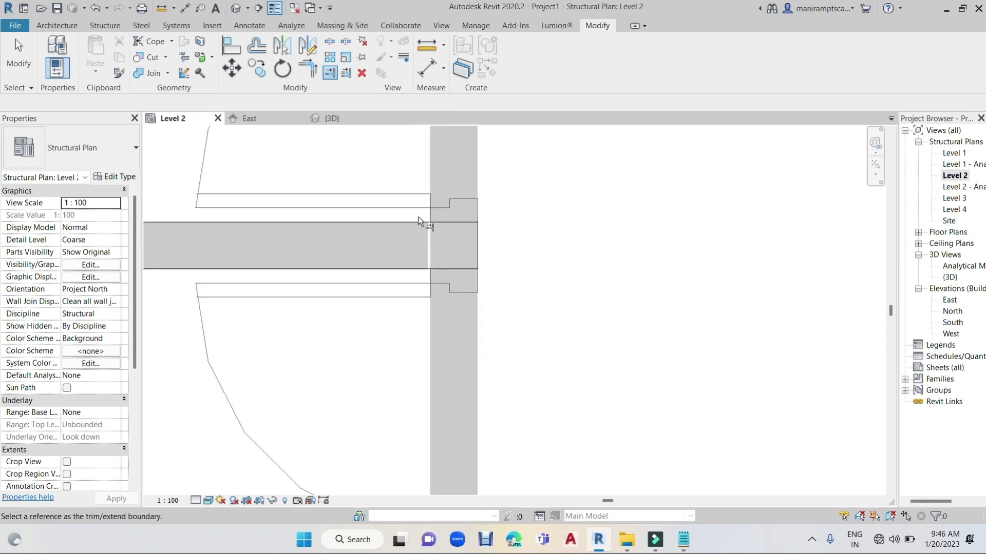
scroll(418, 217, up, 2)
mouse_move(370, 252)
middle_down()
mouse_move(384, 261)
mouse_move(750, 248)
middle_up()
scroll(488, 245, down, 2)
click(361, 242)
click(624, 242)
Step: Trim the kitchen beam's end to the wall, dismissing the joining error
scroll(624, 243, down, 3)
middle_drag(576, 295, 576, 133)
scroll(656, 412, up, 3)
click(658, 406)
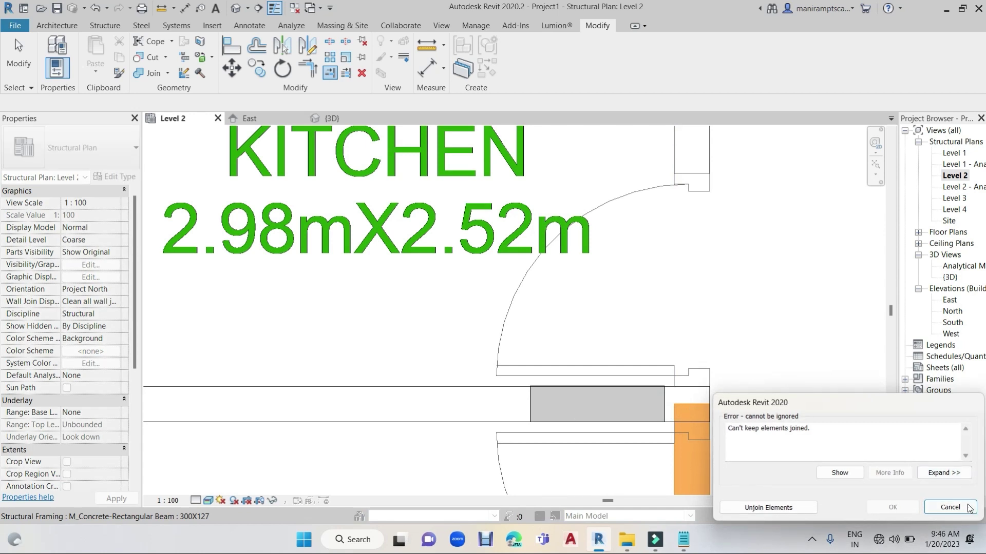
click(969, 508)
scroll(668, 405, up, 1)
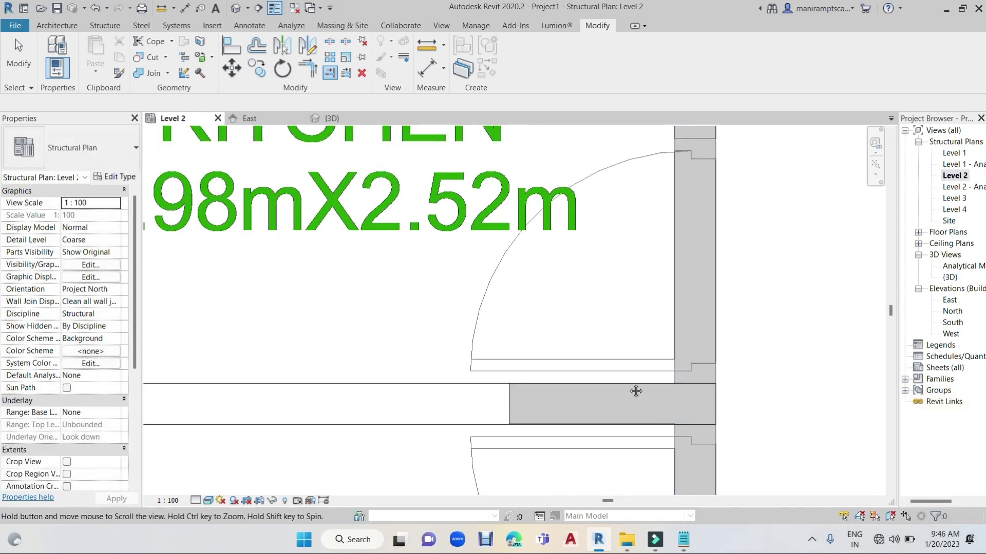
middle_drag(480, 385, 540, 387)
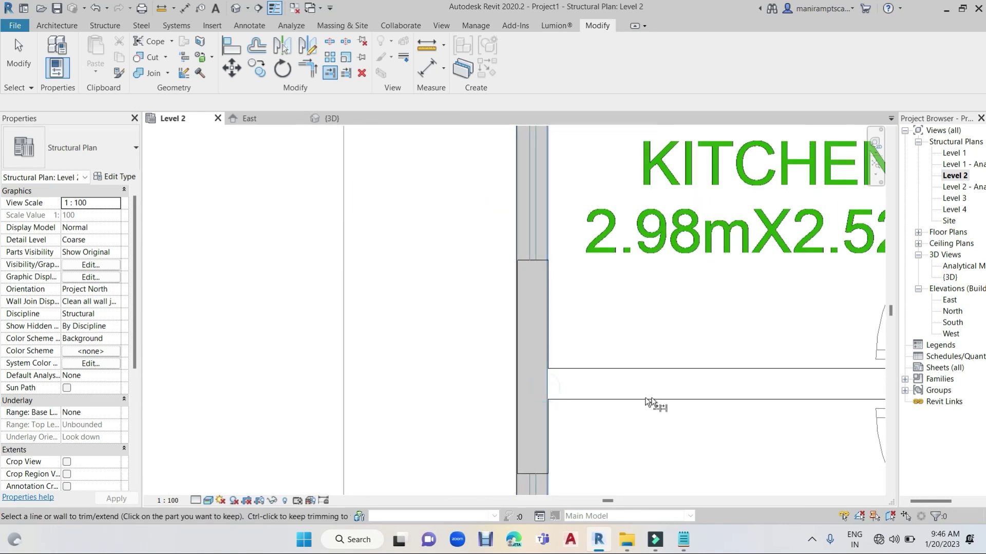
middle_drag(652, 400, 402, 399)
scroll(614, 402, down, 2)
scroll(610, 411, down, 2)
scroll(603, 379, down, 1)
scroll(604, 379, down, 1)
scroll(610, 373, down, 1)
scroll(622, 362, down, 1)
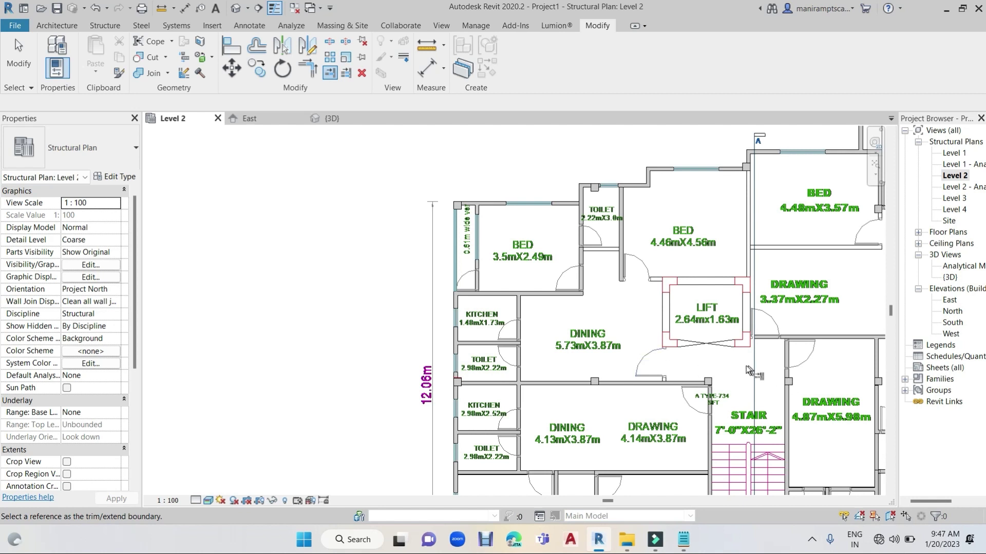
Step: Corner-trim the vertical beam beside the lift with the horizontal beam near the 3.37mX2.27m drawing room
middle_drag(749, 370, 616, 285)
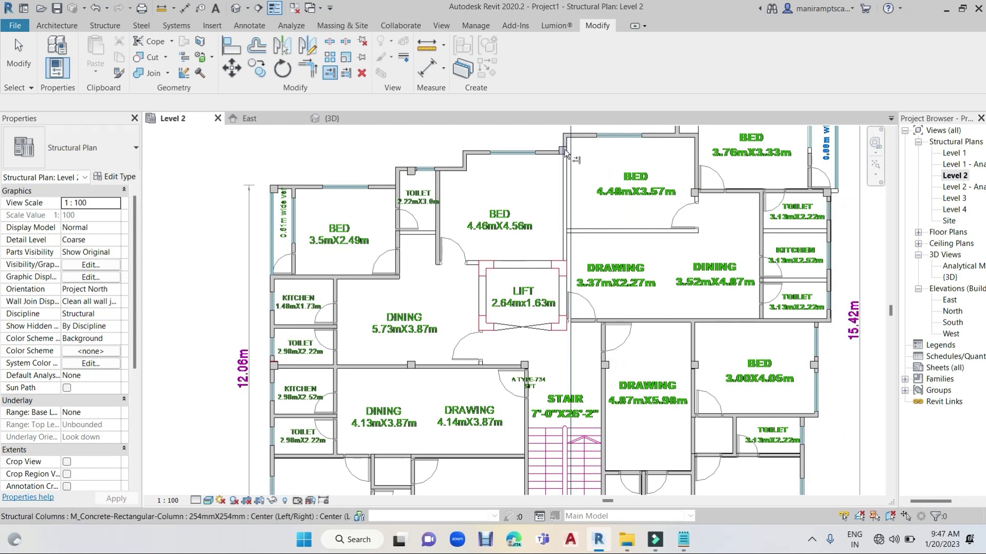
scroll(567, 142, up, 2)
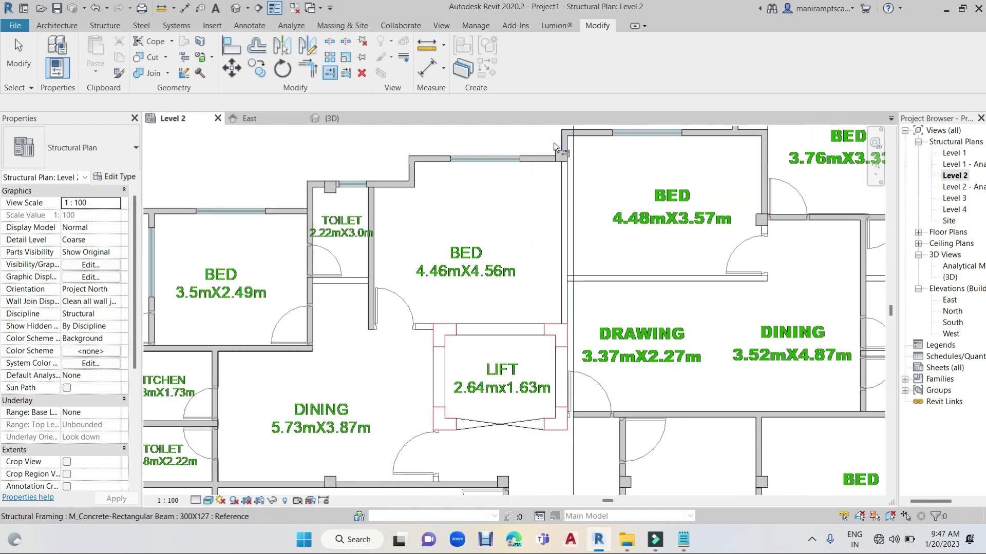
click(563, 143)
click(578, 420)
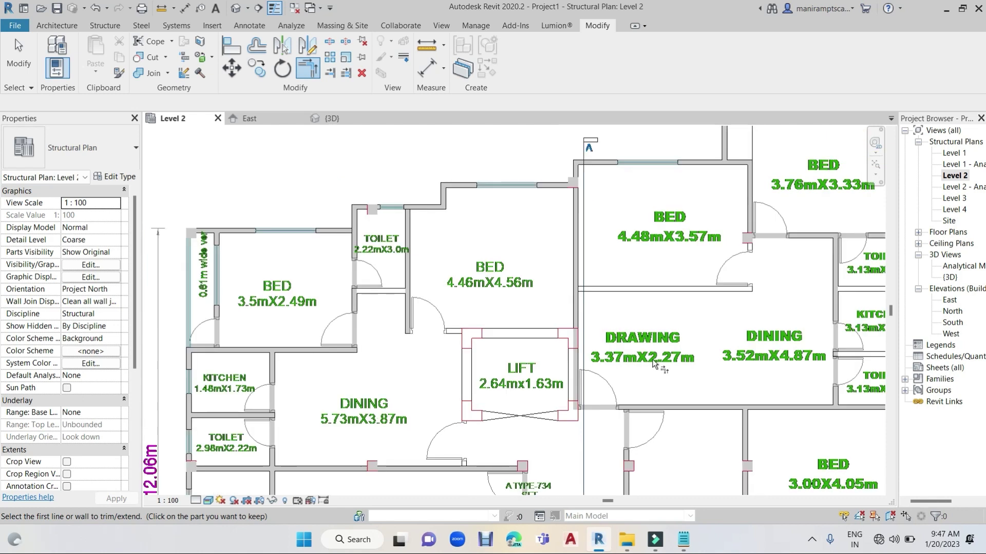
scroll(650, 359, down, 1)
scroll(648, 349, down, 1)
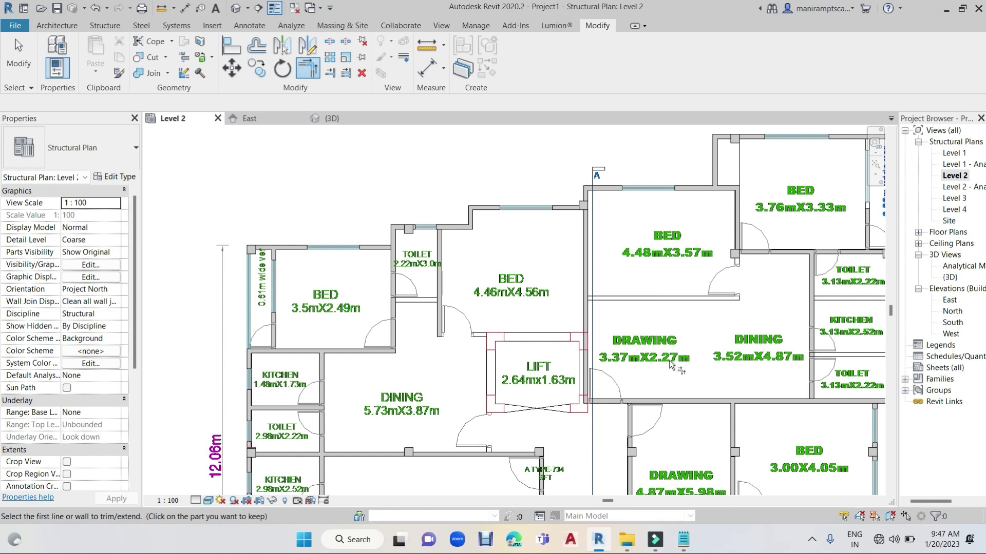
middle_drag(672, 369, 642, 366)
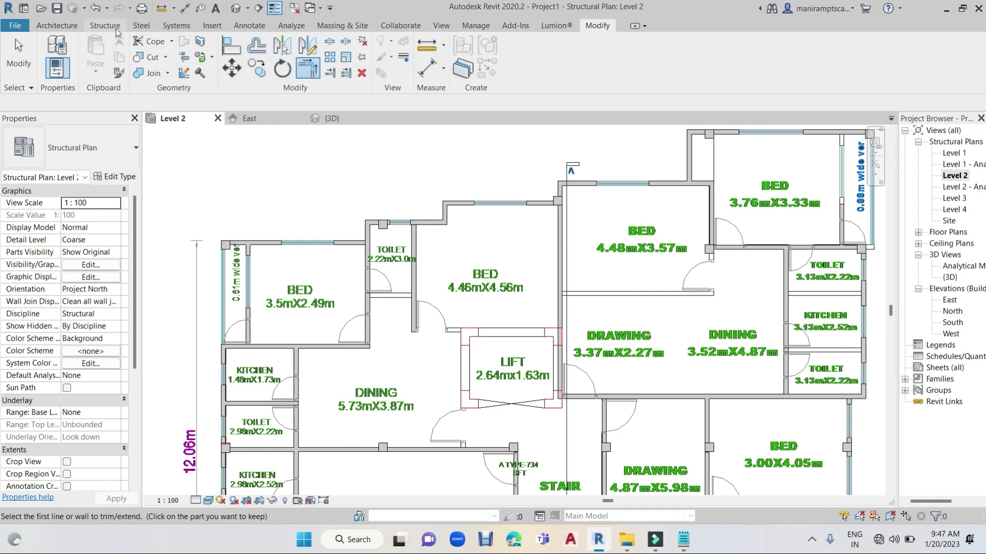
Step: Draw a 300X127 beam along the wall between the 3.13mX2.52m kitchen and the lower toilet
click(101, 26)
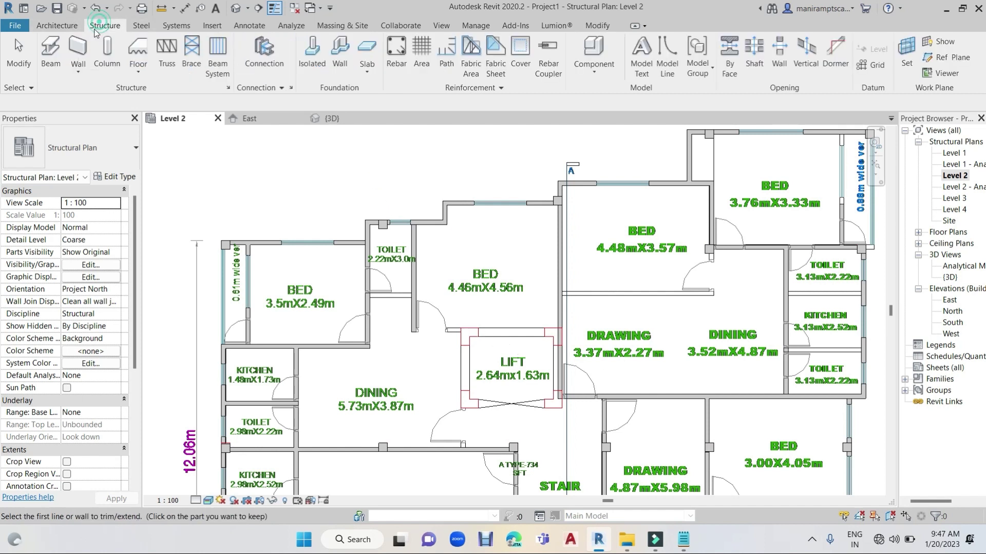
click(51, 51)
scroll(472, 357, up, 2)
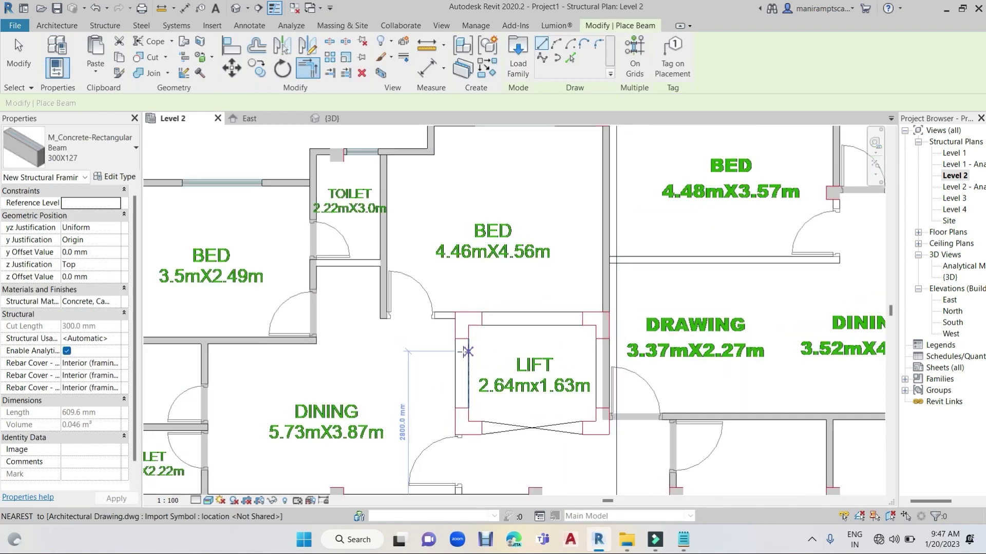
scroll(329, 241, up, 2)
scroll(353, 299, up, 3)
scroll(353, 299, up, 2)
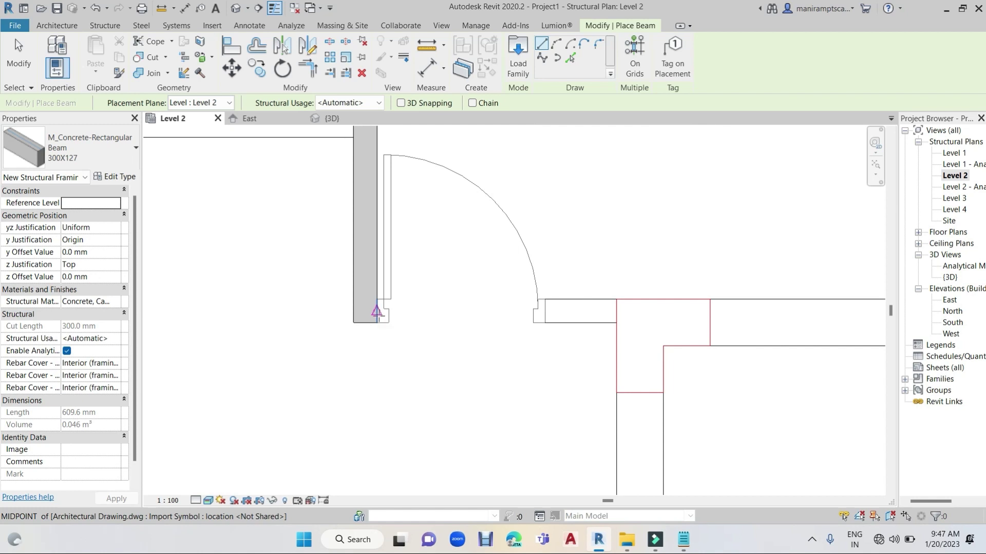
scroll(377, 319, up, 2)
click(377, 319)
click(495, 315)
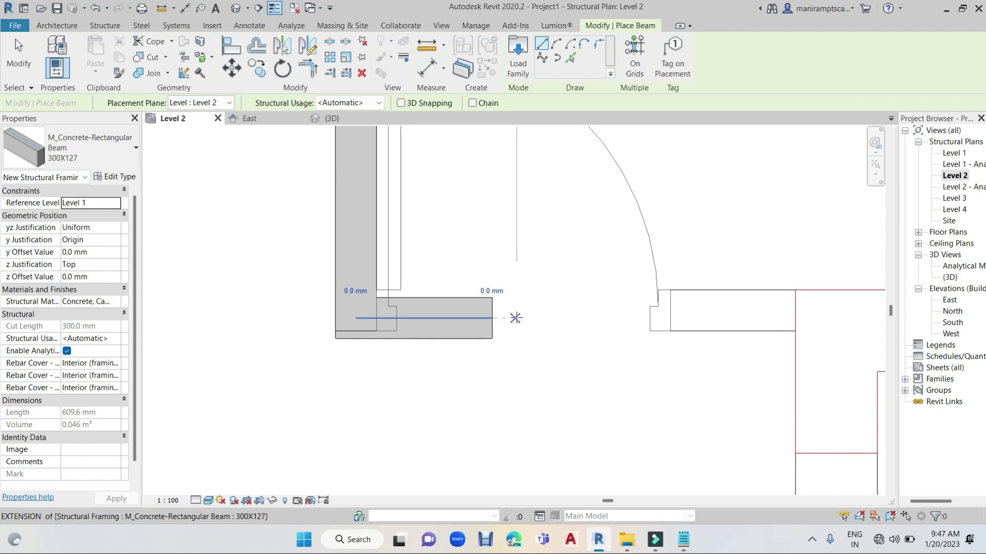
Step: Add a short 360 mm beam from the wall face by the DRAWING and DINING rooms
scroll(516, 318, down, 2)
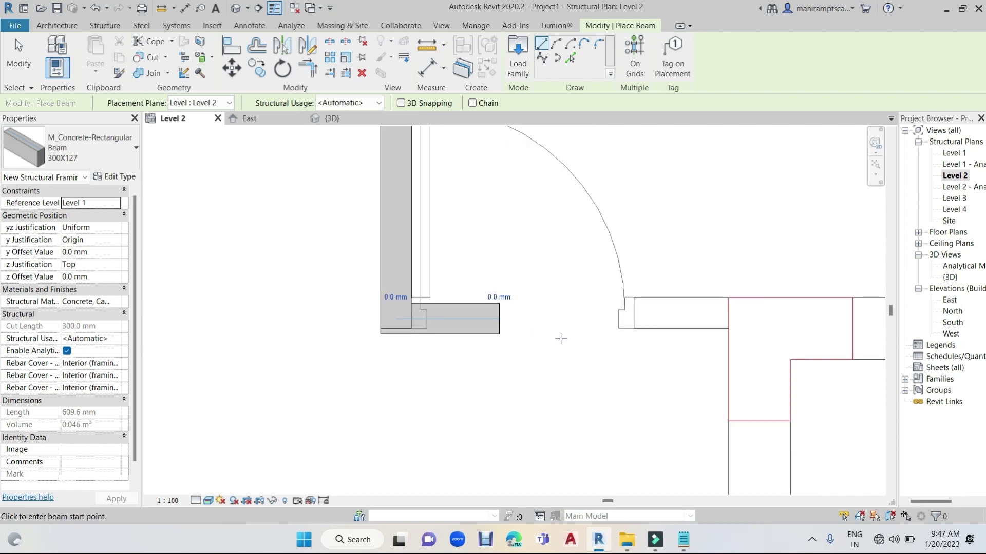
scroll(560, 338, down, 2)
scroll(567, 348, down, 1)
scroll(440, 331, down, 1)
scroll(517, 328, down, 1)
scroll(517, 329, down, 1)
middle_drag(658, 285, 486, 306)
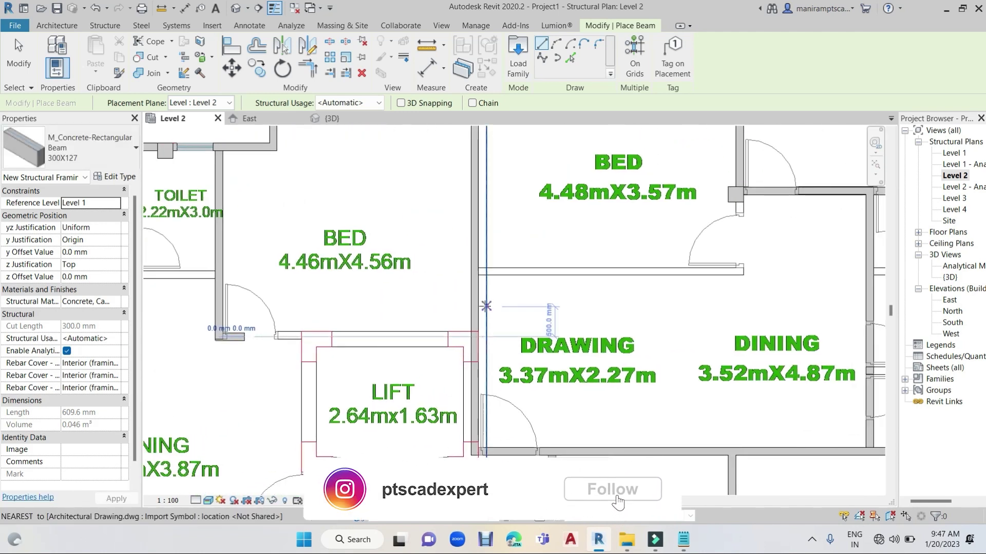
scroll(486, 306, up, 2)
scroll(483, 277, up, 2)
scroll(486, 261, up, 1)
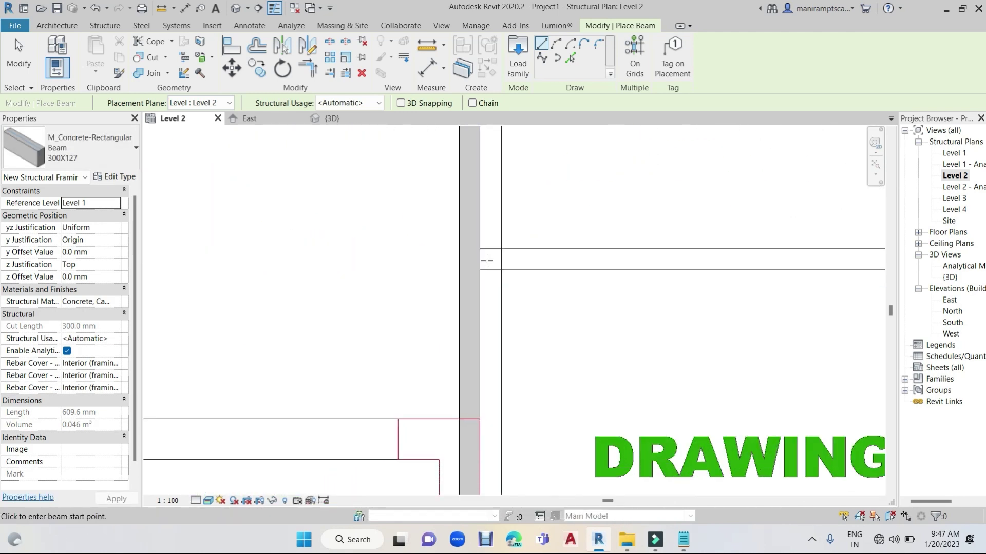
click(487, 260)
click(545, 260)
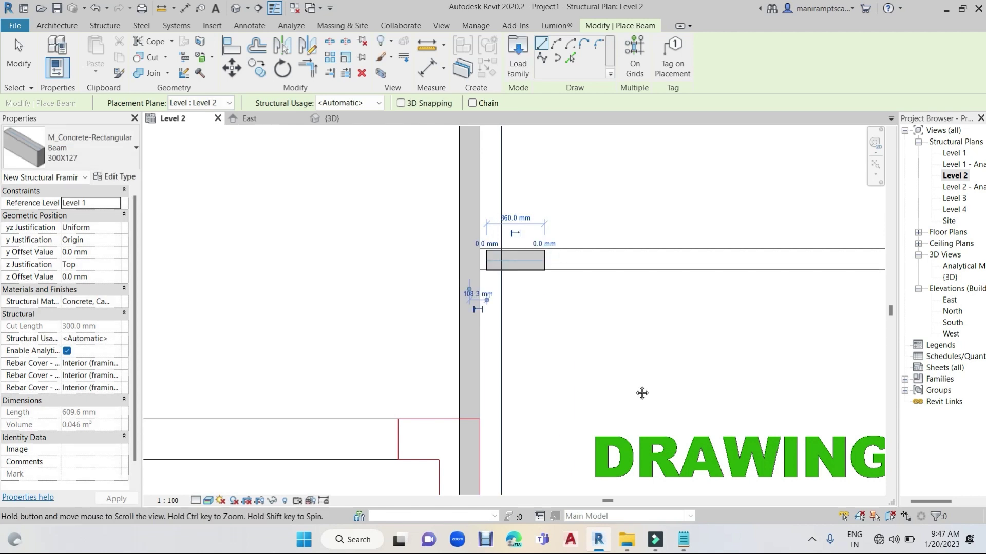
Step: Place one more beam along a wall, from its start point to its end point
middle_drag(642, 394, 490, 368)
scroll(493, 367, down, 2)
scroll(493, 367, down, 2)
scroll(585, 386, down, 1)
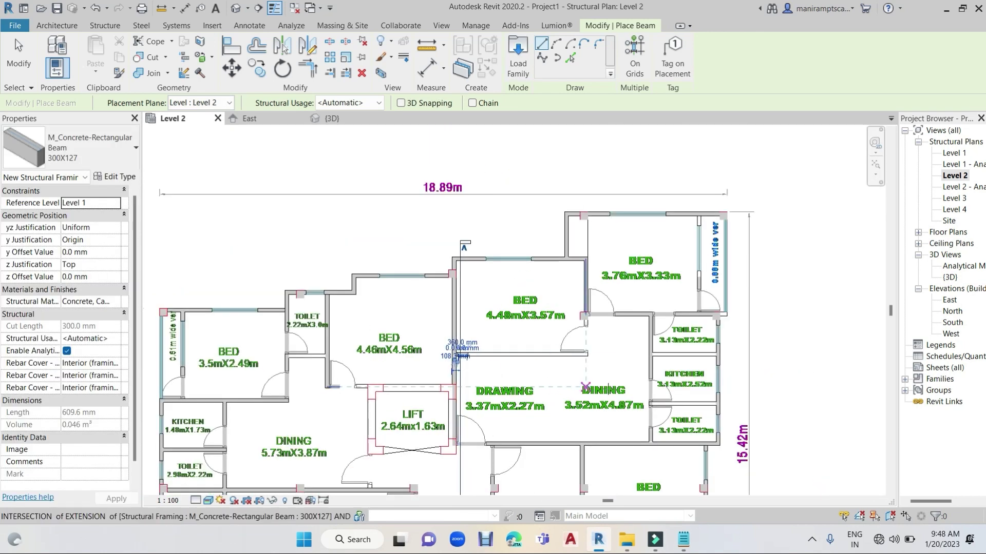
scroll(662, 359, up, 2)
scroll(683, 344, up, 2)
scroll(667, 325, up, 1)
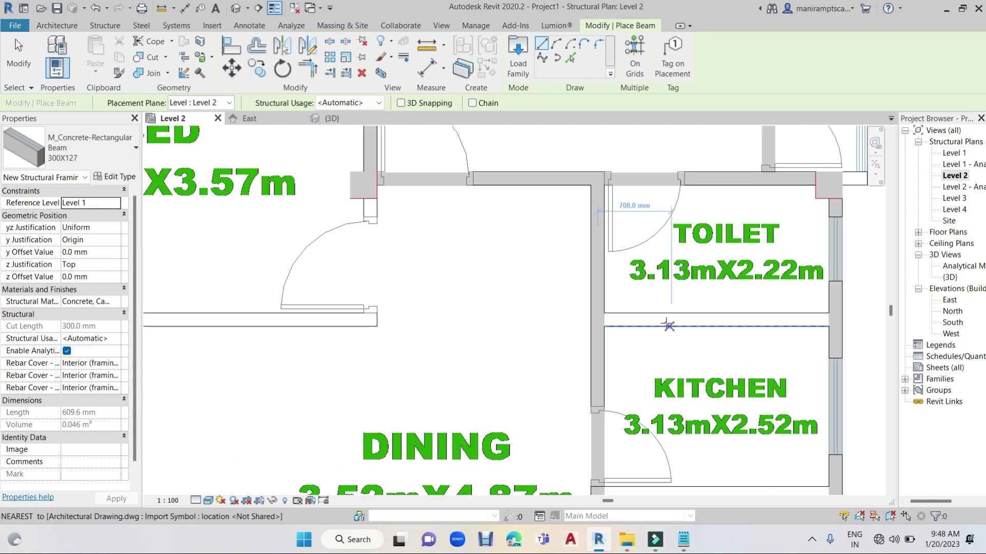
scroll(662, 322, up, 2)
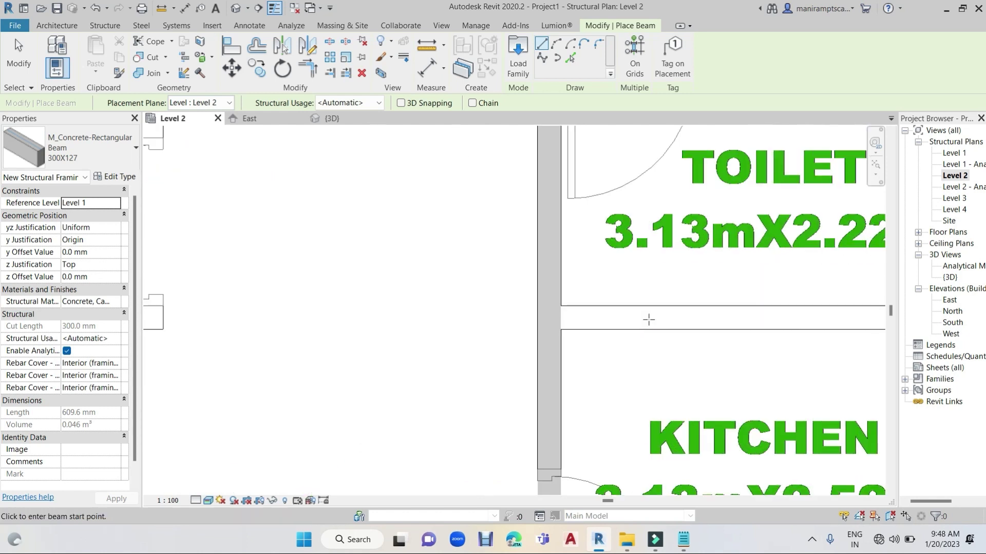
middle_drag(763, 359, 693, 182)
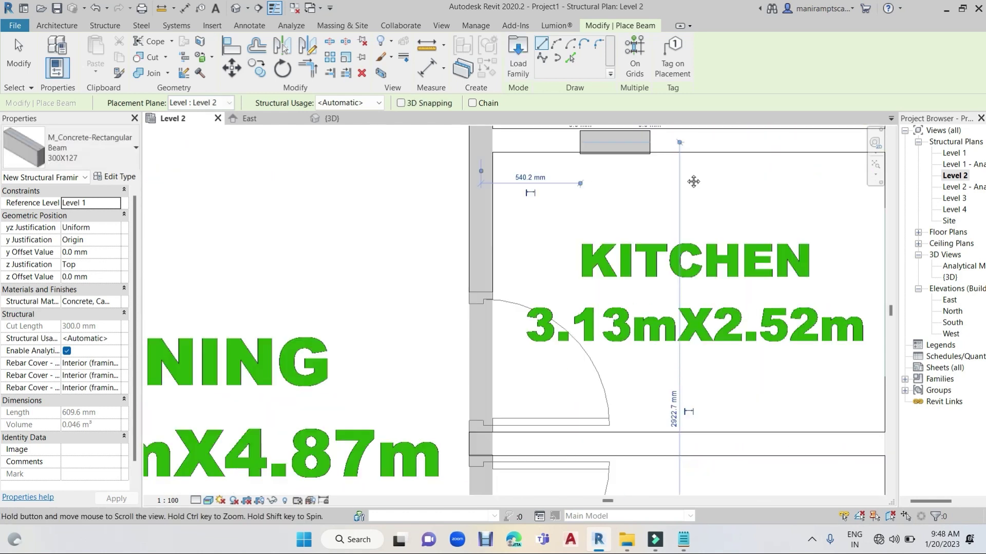
scroll(640, 361, down, 1)
click(636, 350)
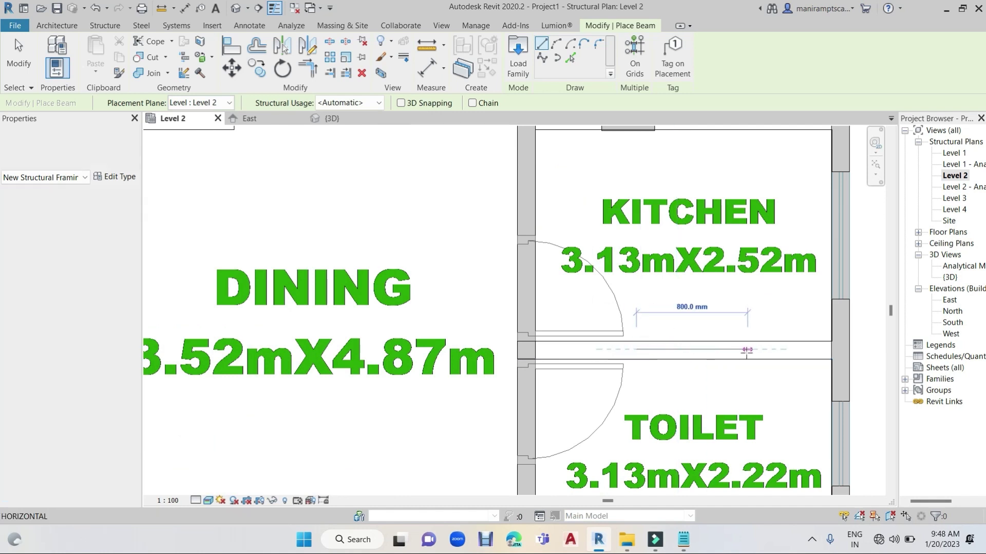
click(747, 350)
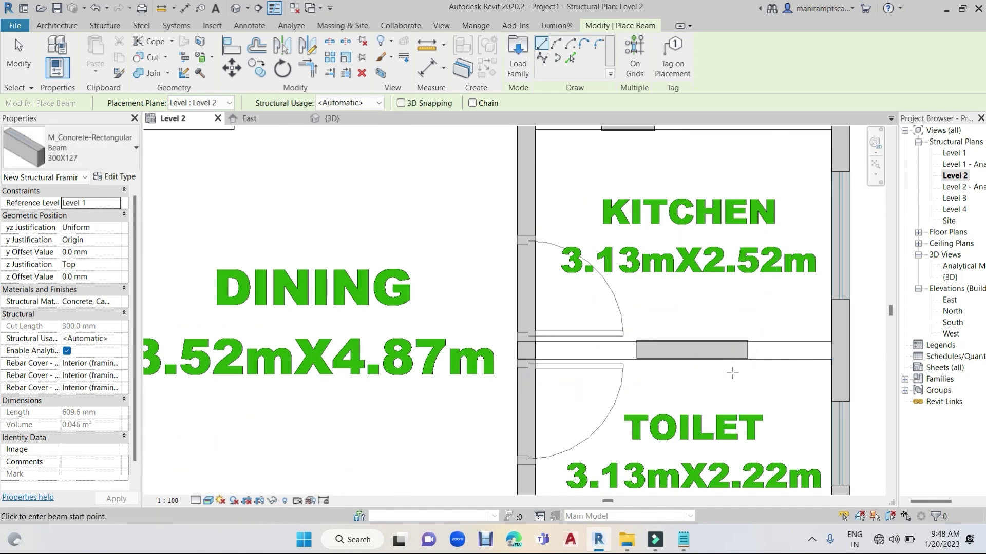
scroll(735, 383, down, 3)
middle_drag(604, 279, 600, 356)
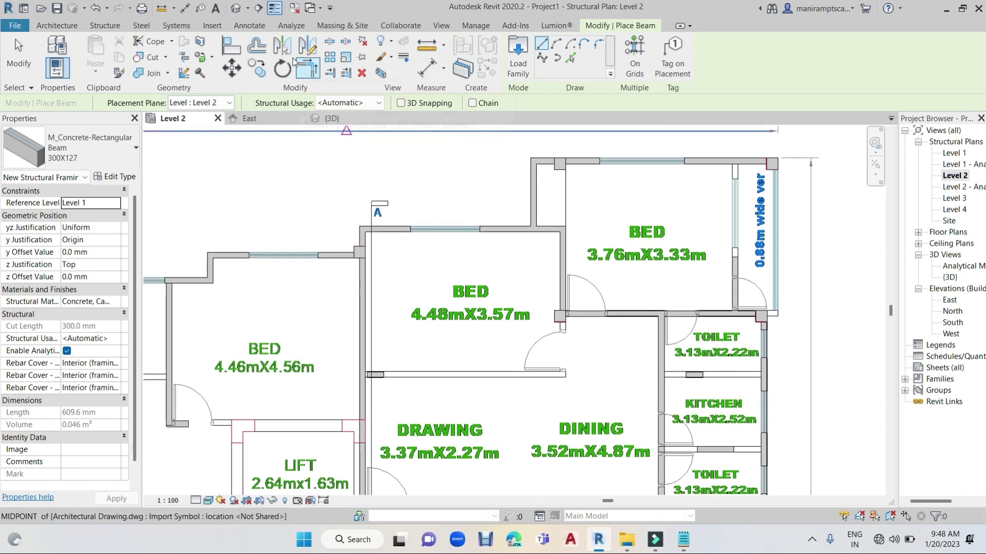
Step: Align two new beams to the wall lines by the toilet and kitchen
click(231, 46)
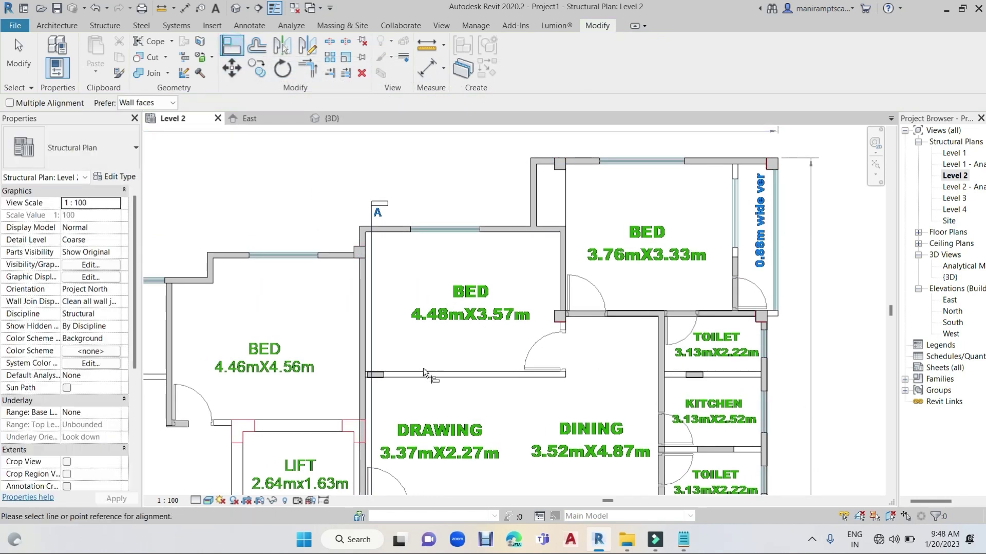
scroll(423, 372, up, 2)
scroll(420, 369, up, 2)
scroll(420, 370, up, 2)
click(364, 376)
click(229, 380)
scroll(308, 390, down, 3)
mouse_move(474, 431)
middle_down()
mouse_move(319, 418)
mouse_move(287, 382)
middle_up()
middle_drag(665, 450, 604, 366)
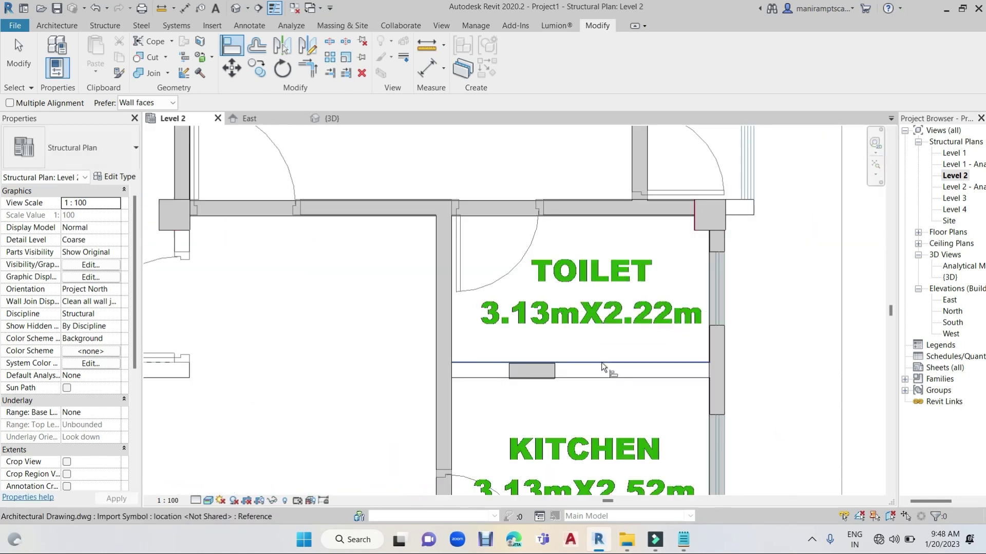
click(600, 363)
scroll(563, 365, up, 2)
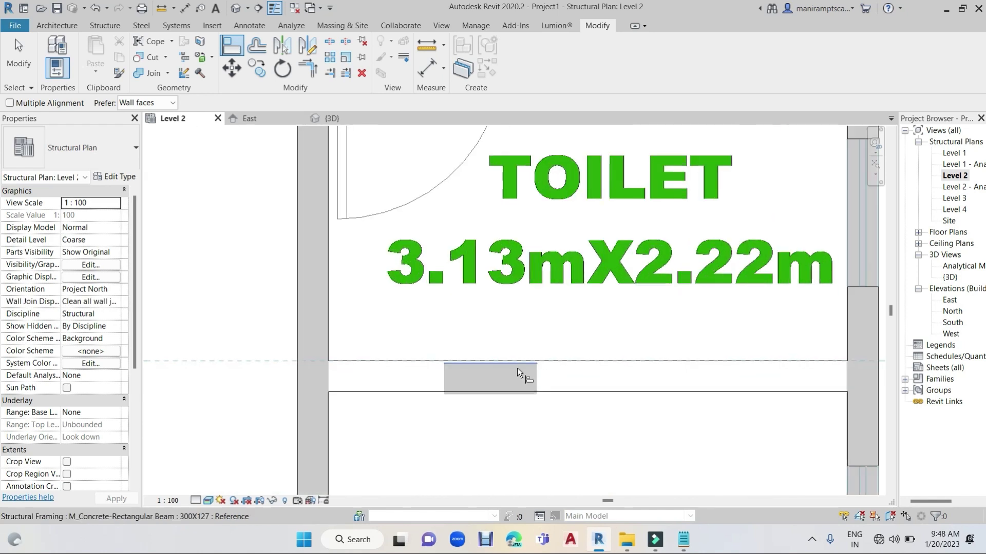
click(516, 368)
Step: Align the lower toilet beam's lower face to its wall line
scroll(565, 385, down, 1)
scroll(574, 378, down, 1)
scroll(574, 382, down, 2)
middle_drag(591, 370, 590, 288)
scroll(633, 358, up, 3)
scroll(654, 403, up, 2)
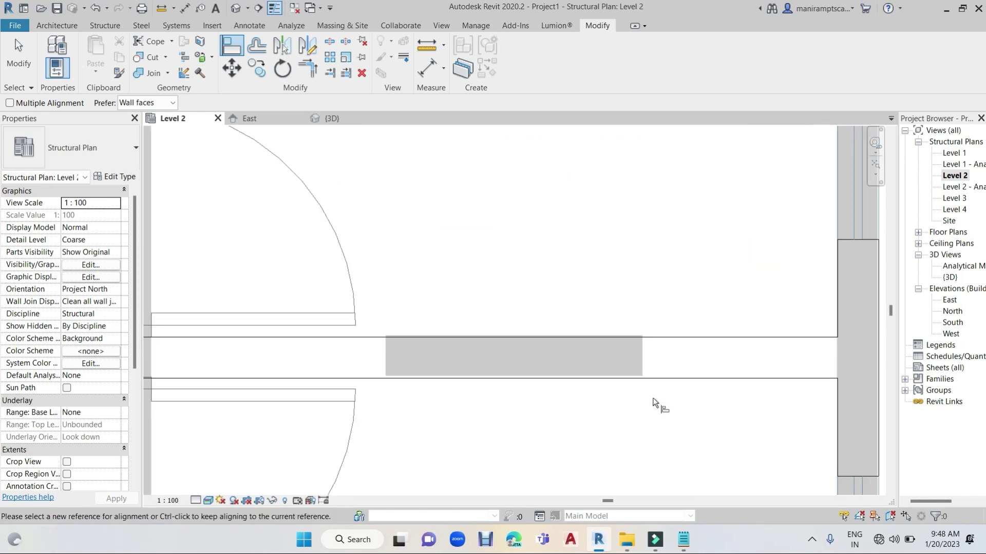
click(658, 380)
click(622, 378)
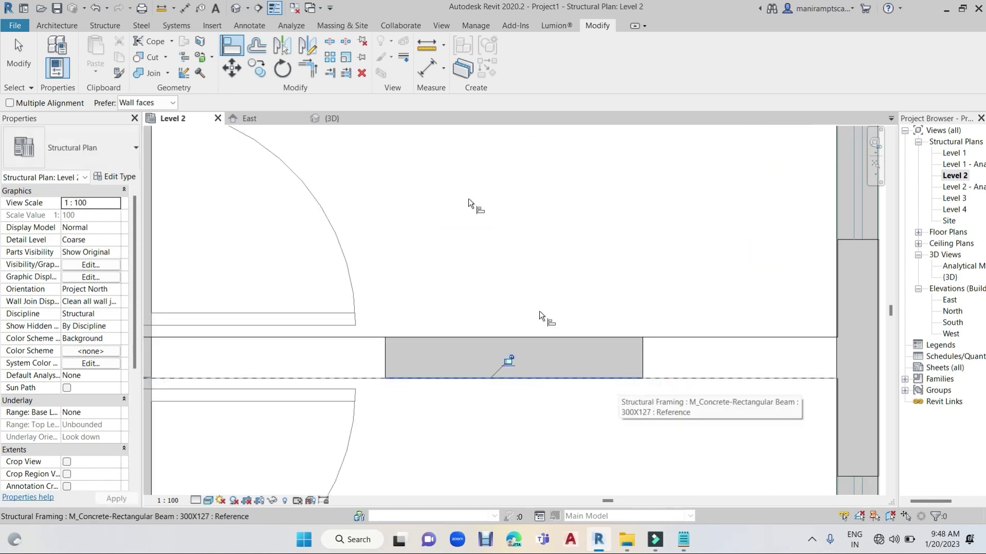
Step: Extend one beam right to the column and another left to the wall face
click(326, 74)
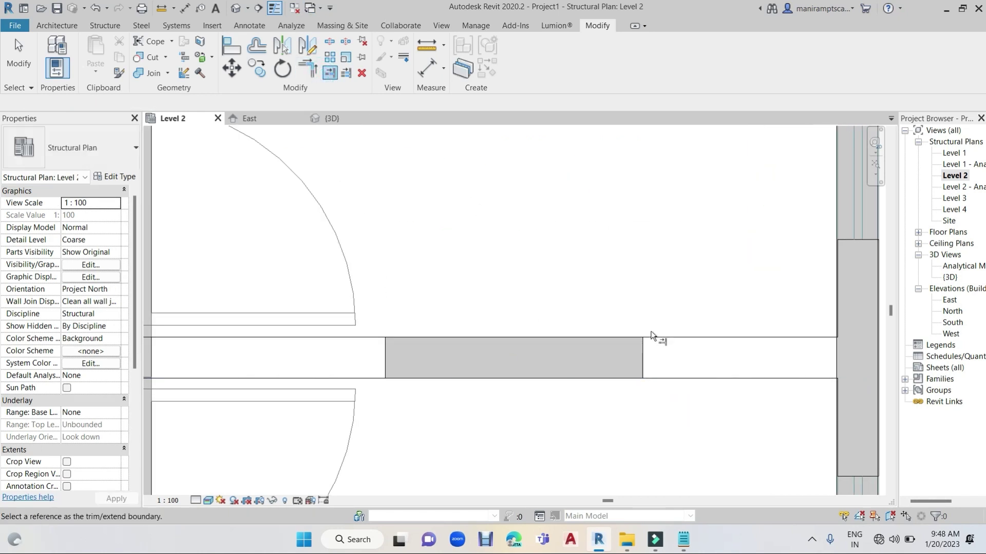
click(644, 347)
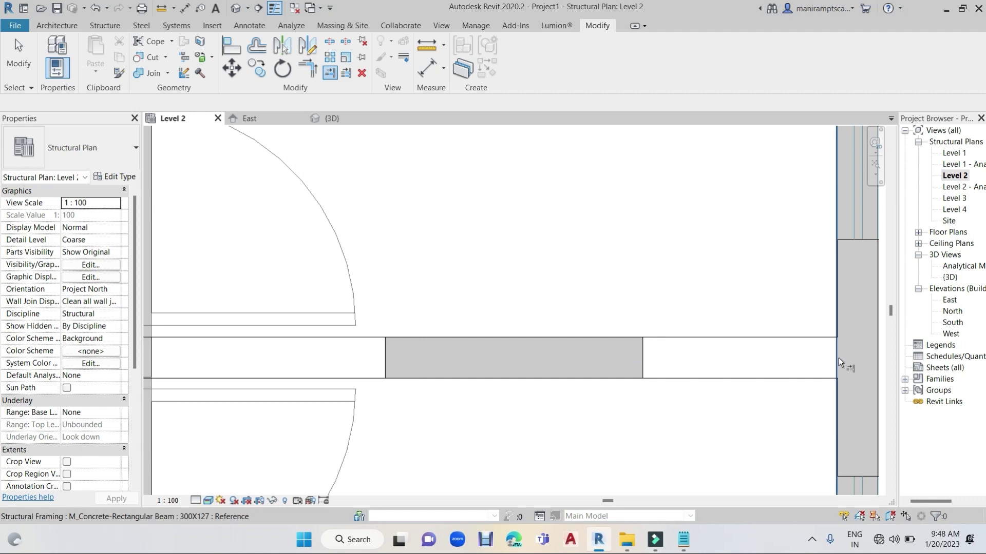
click(631, 358)
scroll(609, 355, down, 3)
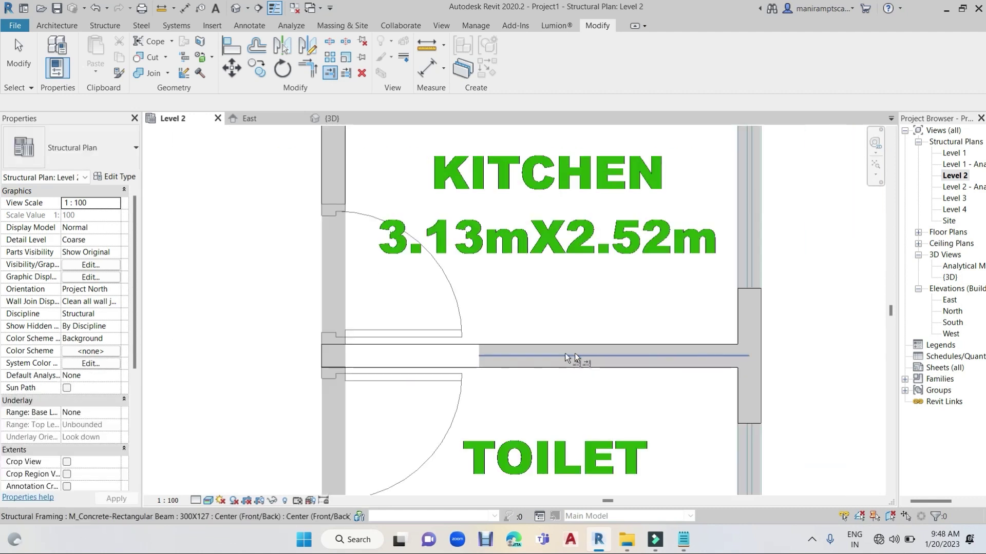
click(352, 354)
click(491, 362)
Step: Extend a beam to both the left wall face and the right wall's inner face
scroll(500, 261, down, 1)
scroll(500, 261, down, 2)
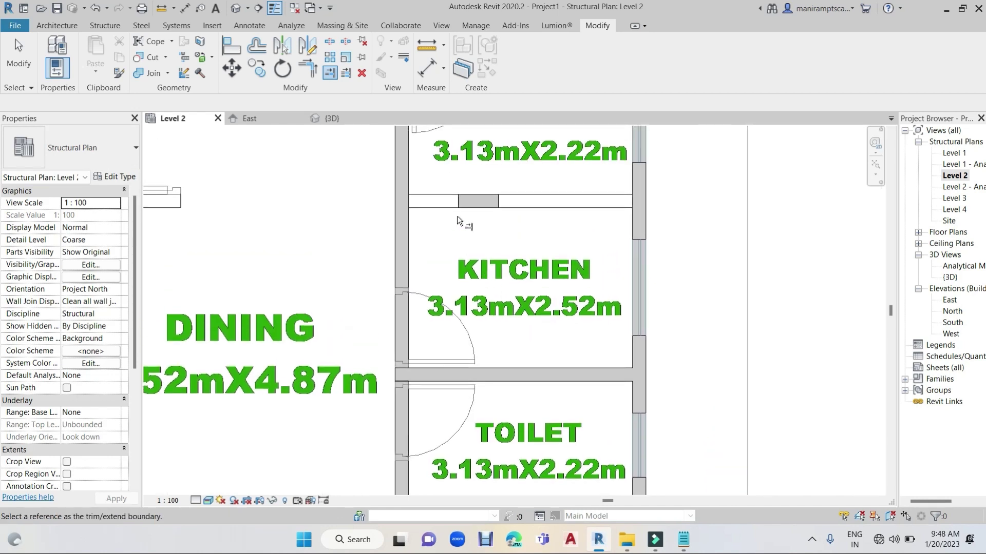
click(411, 199)
click(456, 203)
click(631, 198)
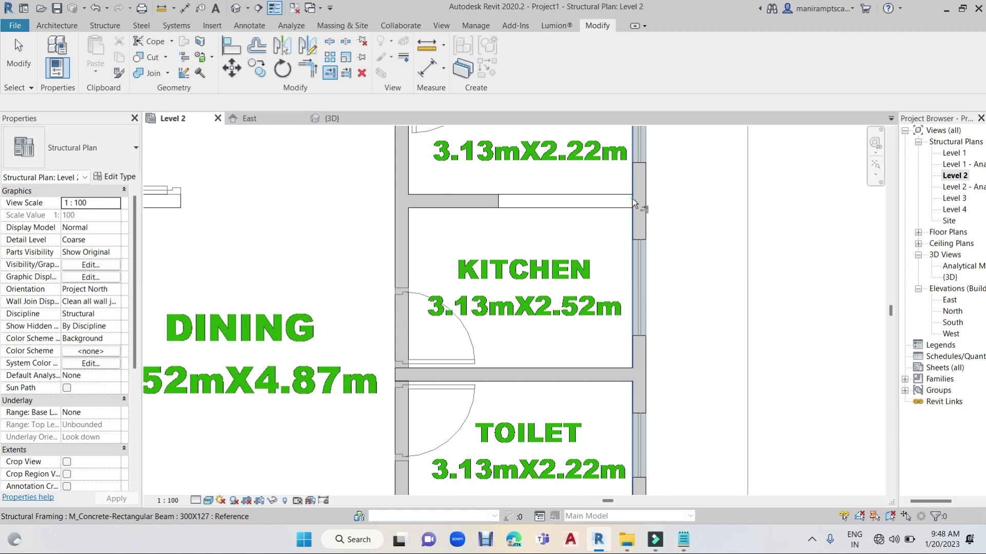
click(492, 227)
Step: Extend the vertical beam up to meet the top beam
scroll(491, 226, down, 3)
scroll(491, 227, down, 2)
middle_drag(529, 167, 528, 296)
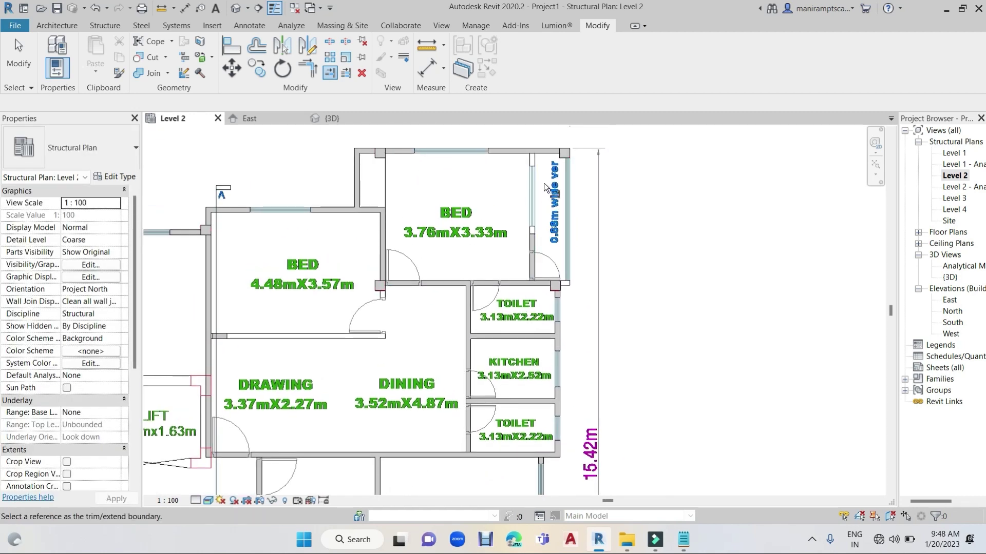
click(539, 156)
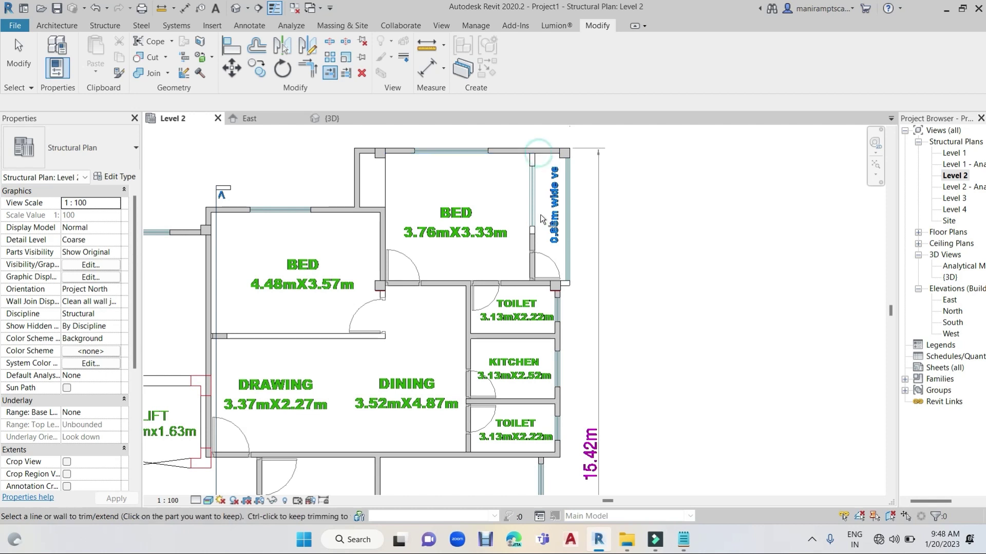
click(532, 242)
Step: Trim the beam between the 4.48mX3.57m bedroom and drawing room to a corner
middle_drag(376, 296, 492, 240)
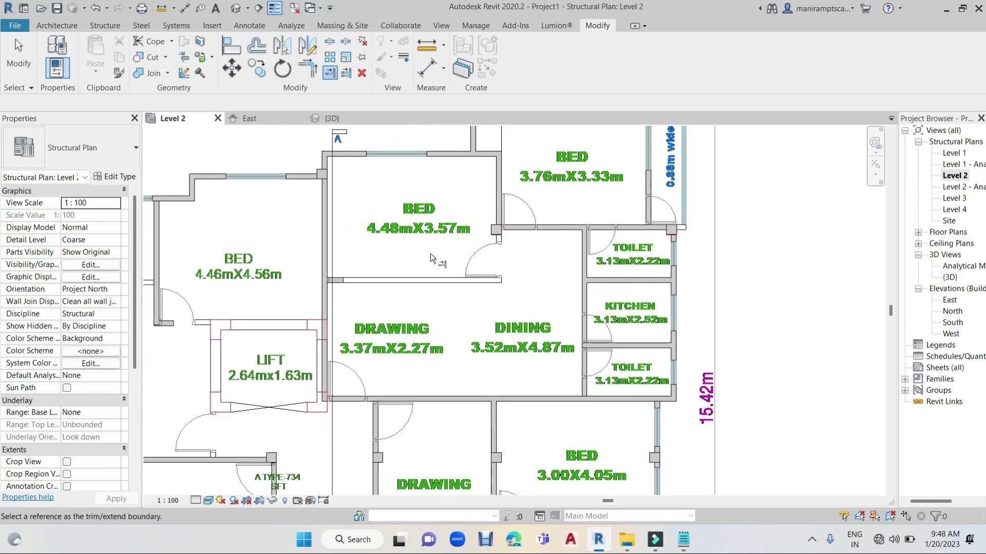
scroll(325, 288, up, 3)
scroll(325, 288, up, 3)
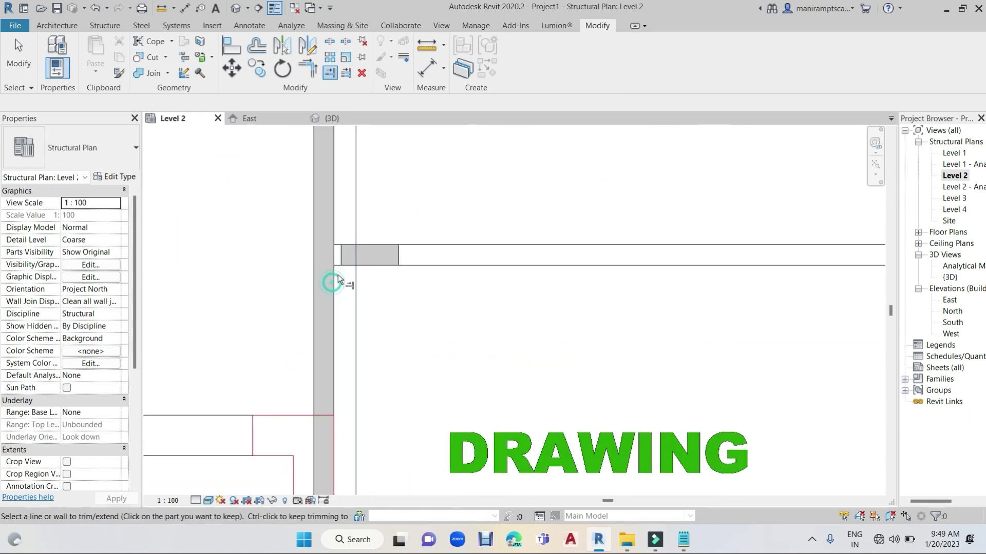
click(310, 77)
click(396, 252)
scroll(543, 287, down, 5)
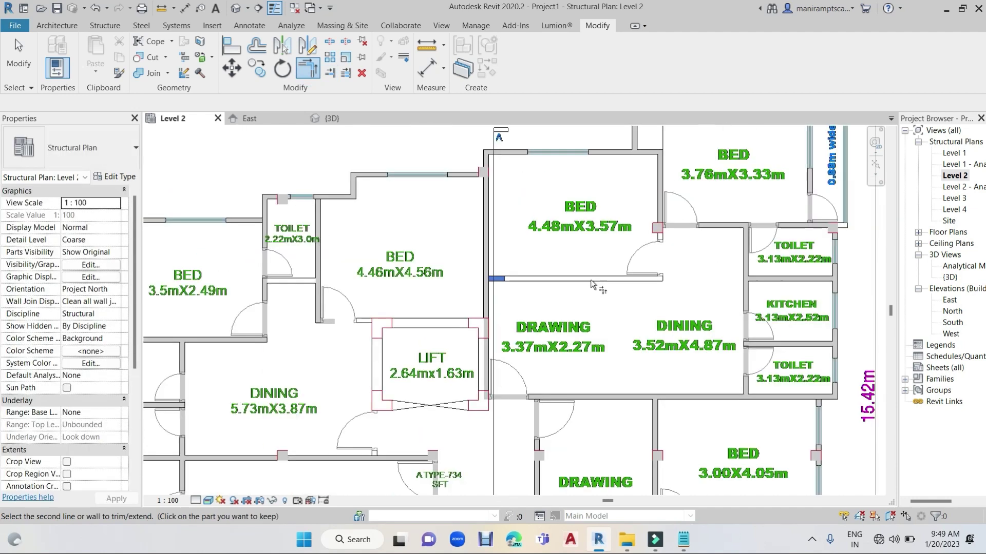
click(654, 208)
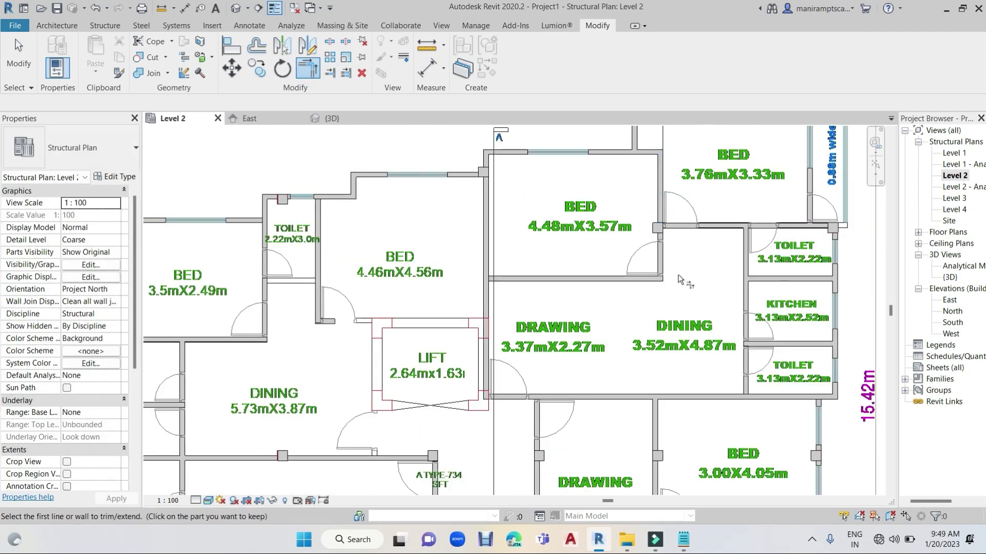
scroll(690, 288, down, 2)
scroll(699, 308, down, 3)
mouse_move(698, 318)
middle_down()
mouse_move(625, 258)
mouse_move(619, 272)
mouse_move(588, 238)
middle_up()
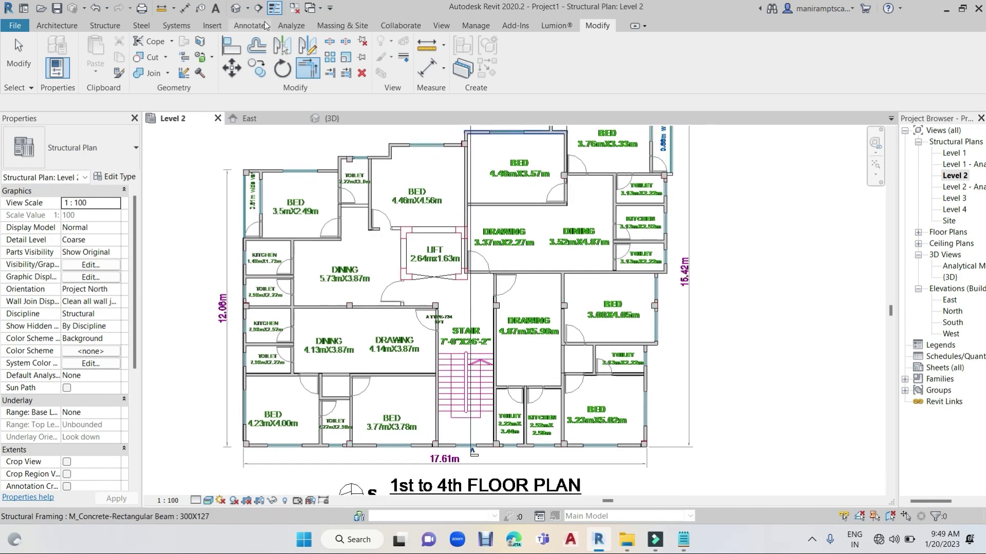
Step: In the {3D} view, pick one Level 2 beam and select all 50 instances with SA
click(234, 10)
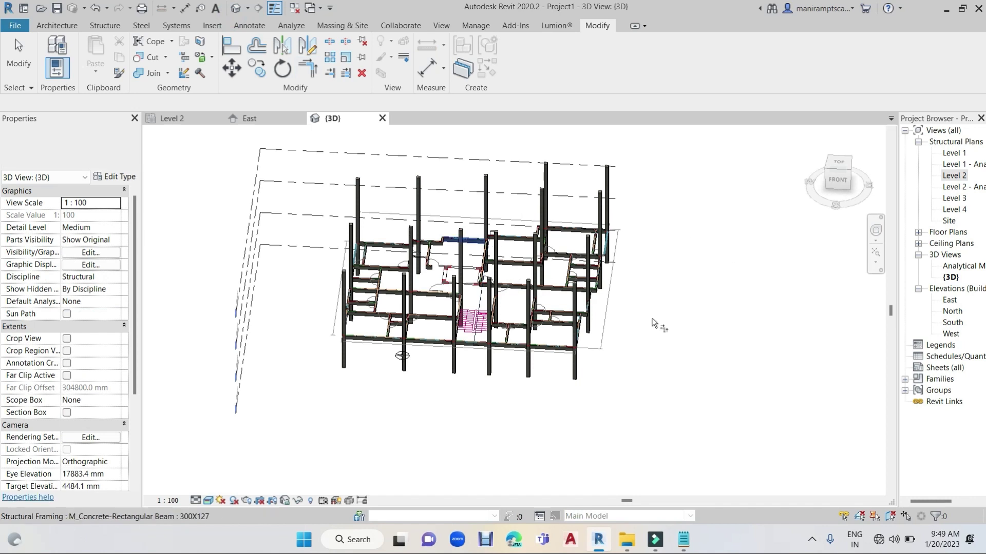
key(Escape)
key(Escape)
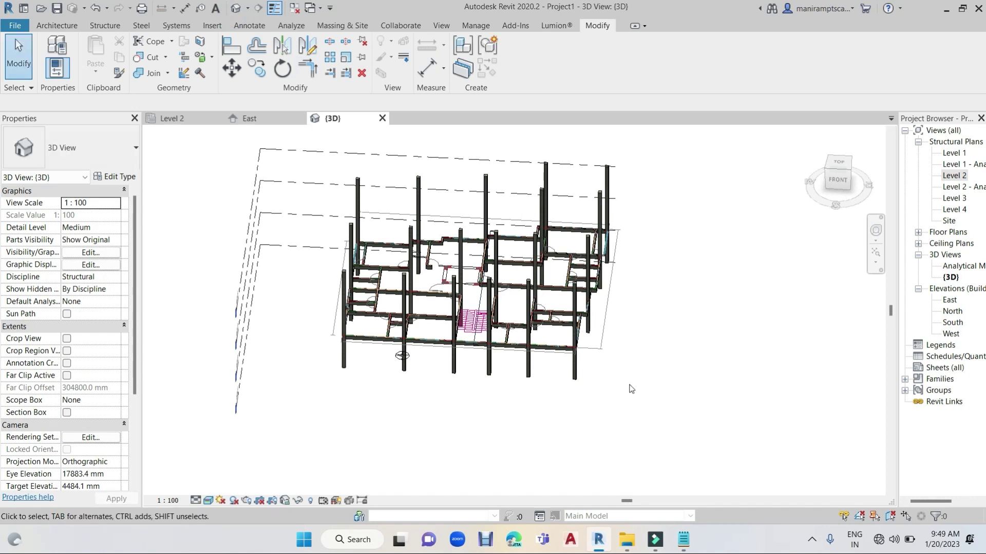
mouse_move(633, 389)
shift+middle_down()
mouse_move(715, 356)
mouse_move(611, 296)
shift+middle_up()
click(605, 293)
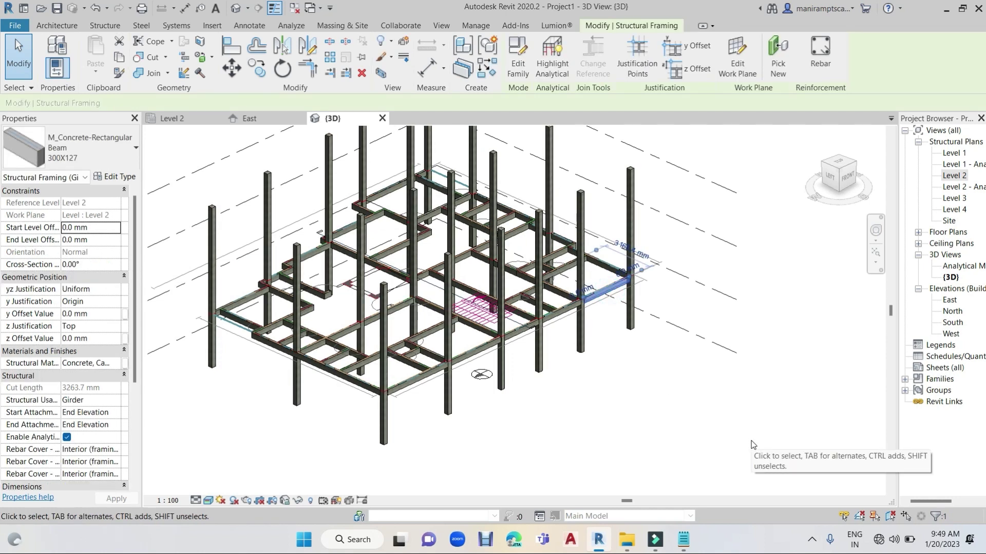
key(s)
key(a)
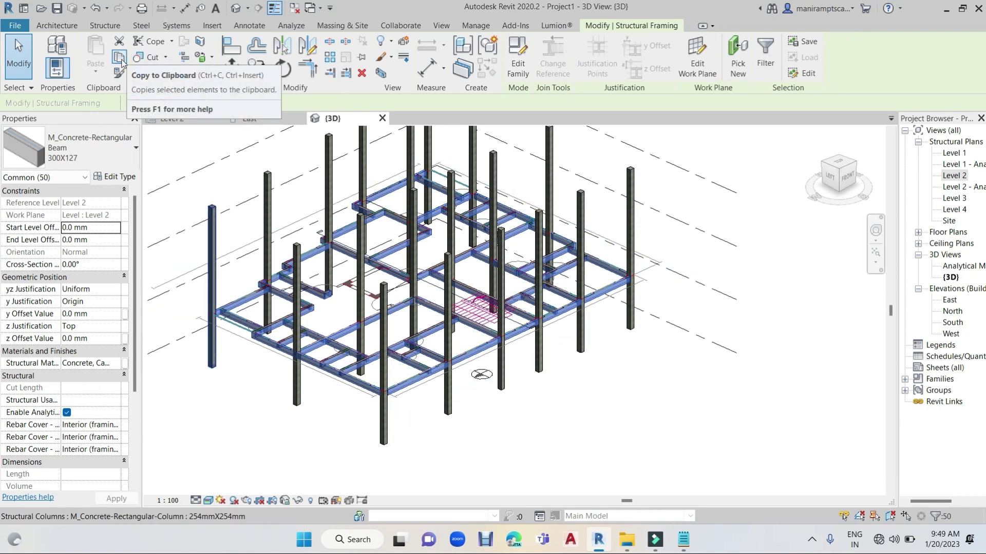
Step: Copy the beams and paste them Aligned to Selected Levels onto Level 3 and Level 4
click(121, 60)
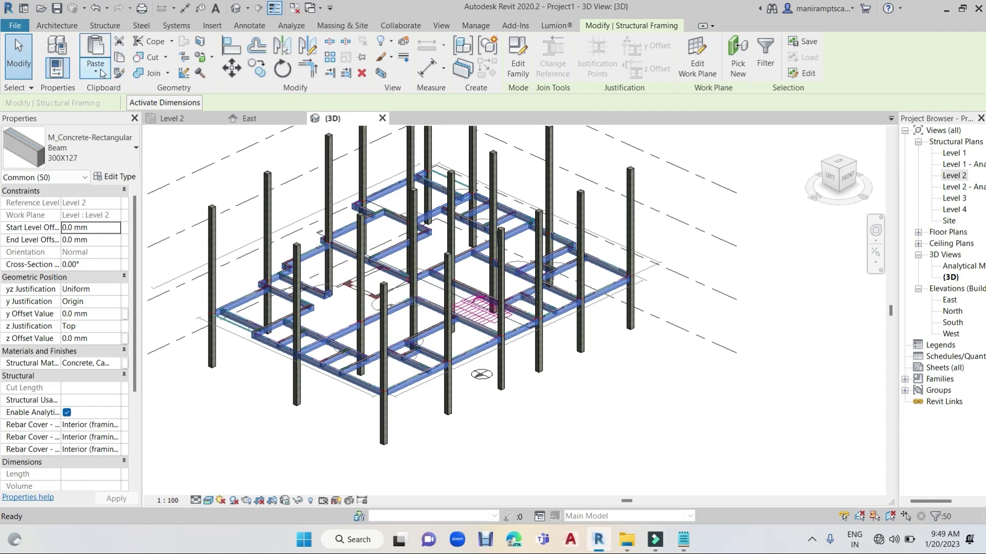
click(95, 67)
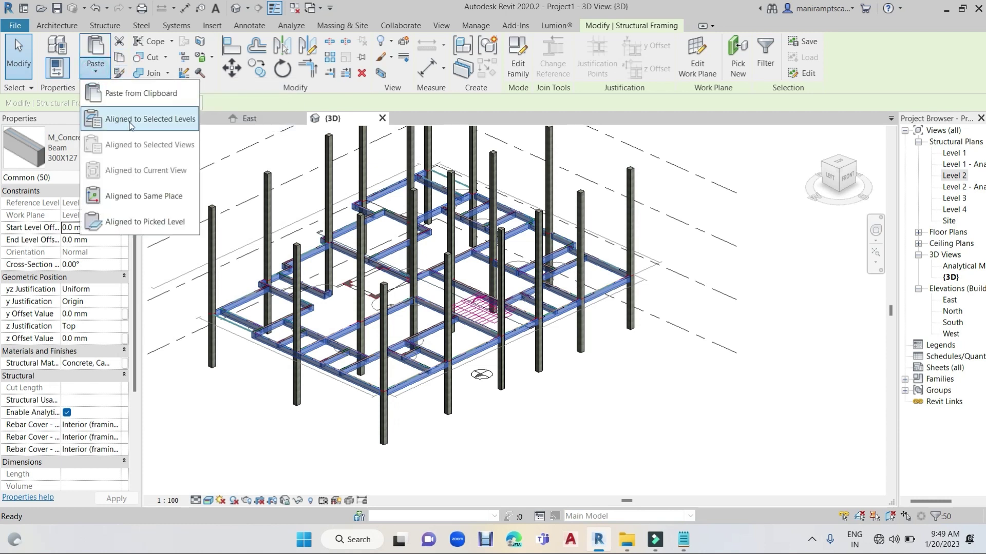
click(131, 123)
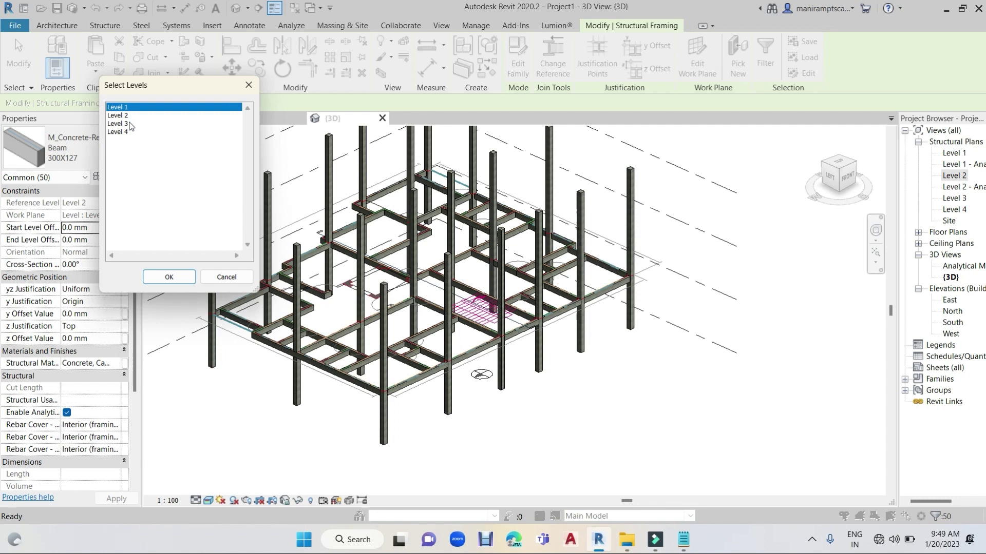
click(131, 125)
ctrl+click(126, 132)
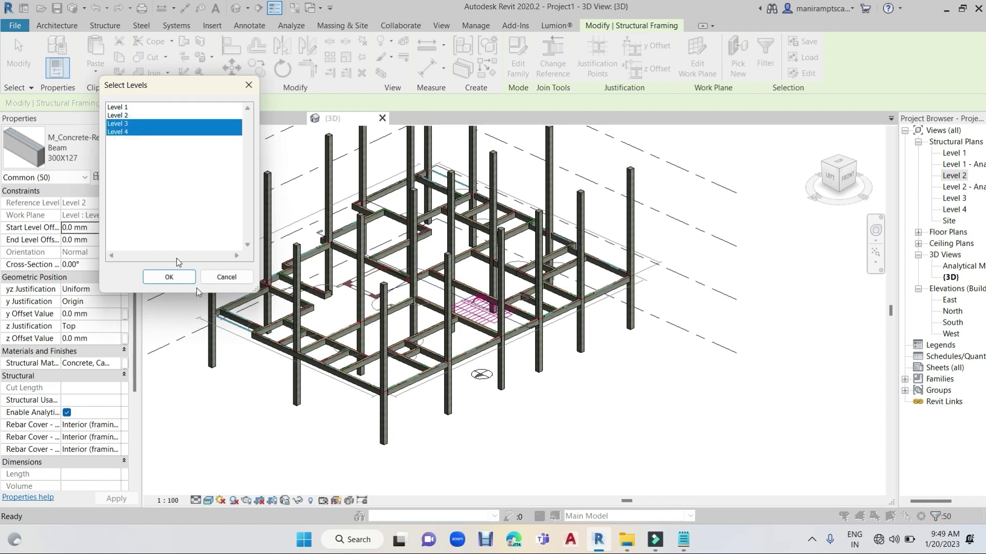
click(183, 279)
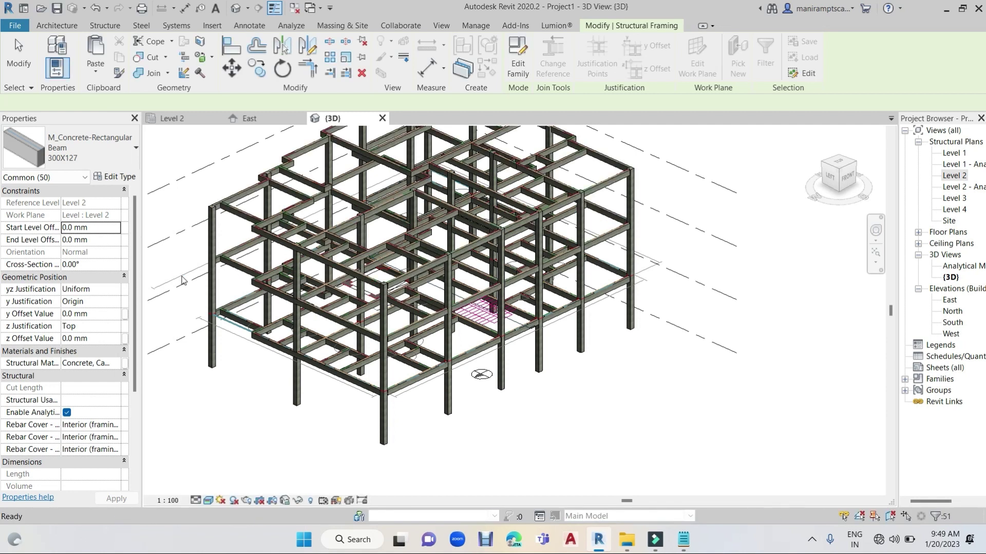
click(778, 276)
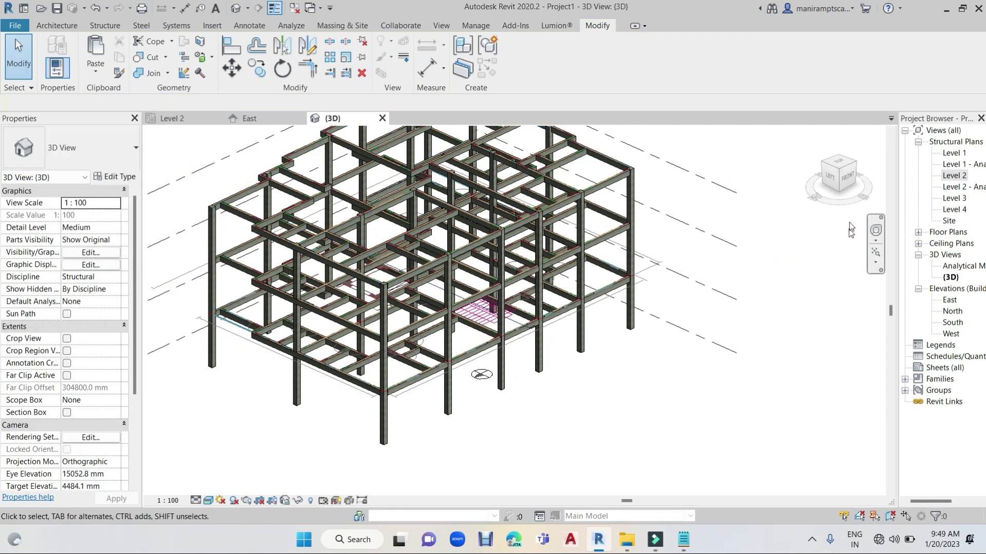
Step: On the Level 2 plan, filter a window selection to Architectural Drawing.dwg and delete it
double_click(950, 176)
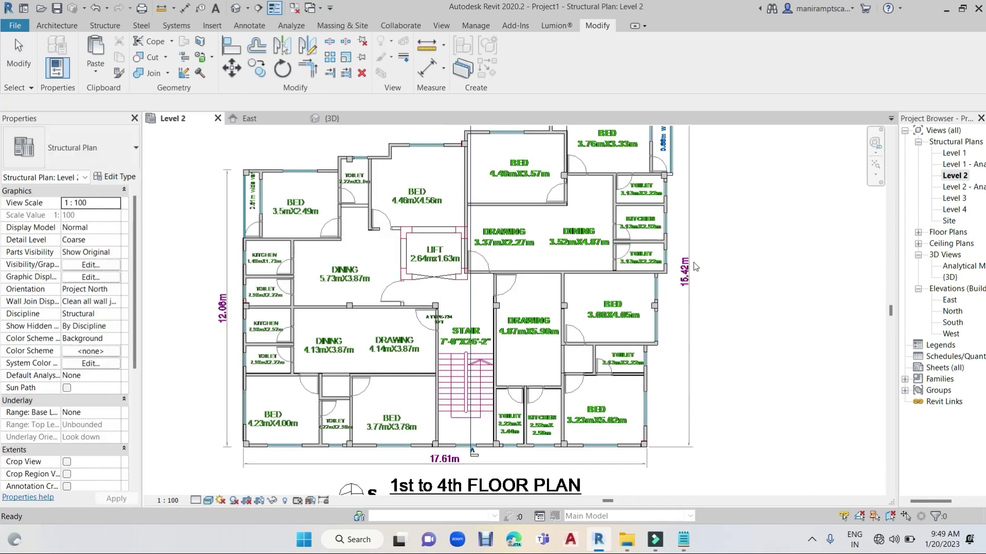
scroll(696, 271, down, 1)
drag(752, 171, 506, 386)
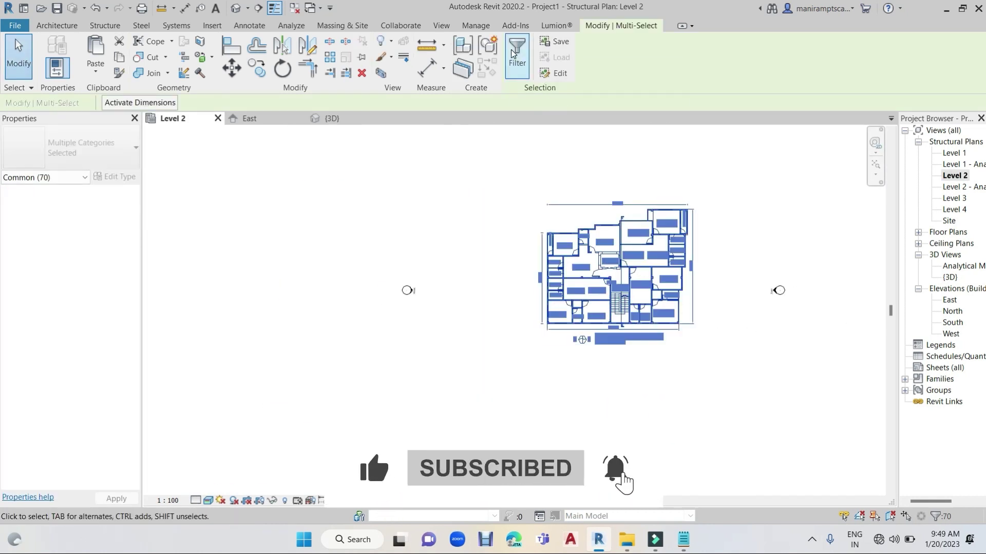
click(512, 51)
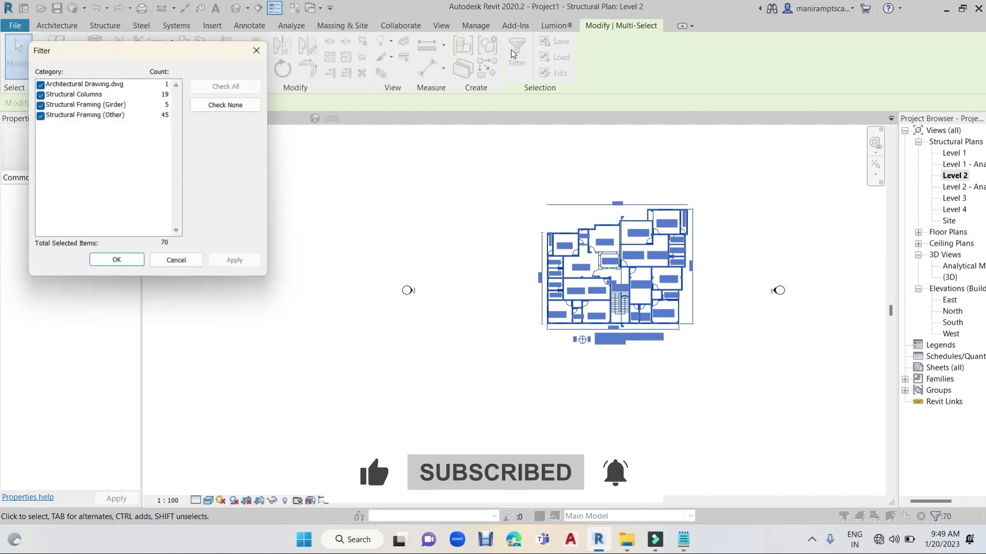
click(211, 105)
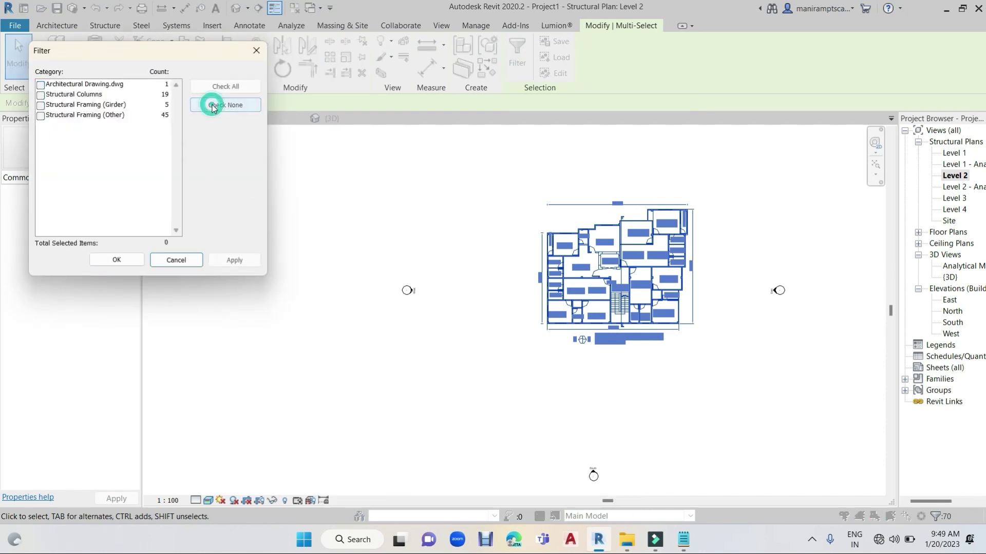
click(40, 85)
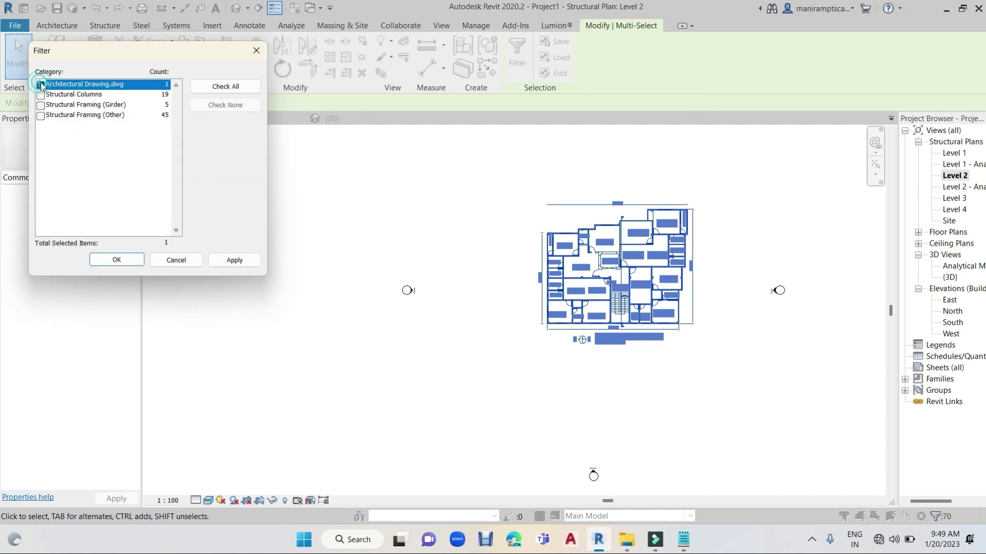
click(235, 260)
click(97, 257)
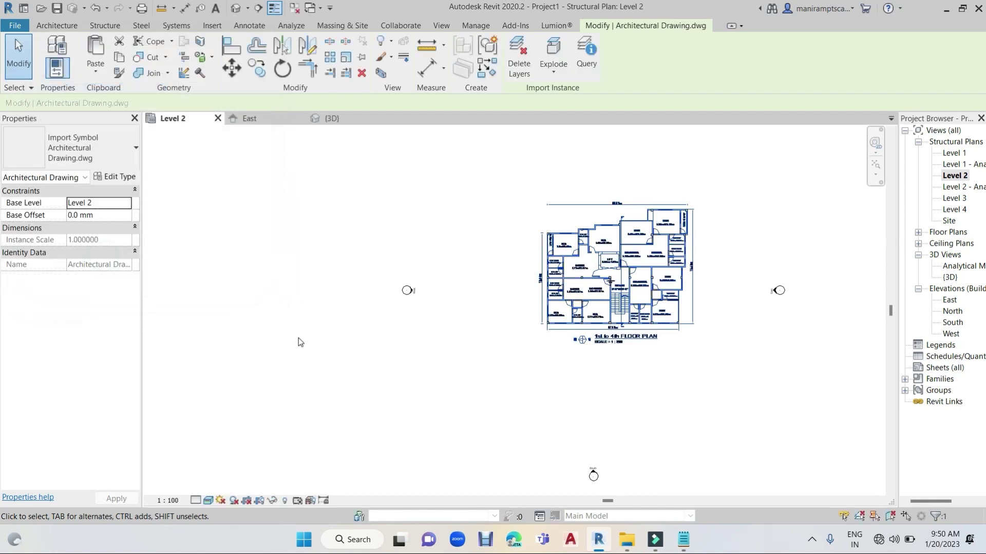
key(Delete)
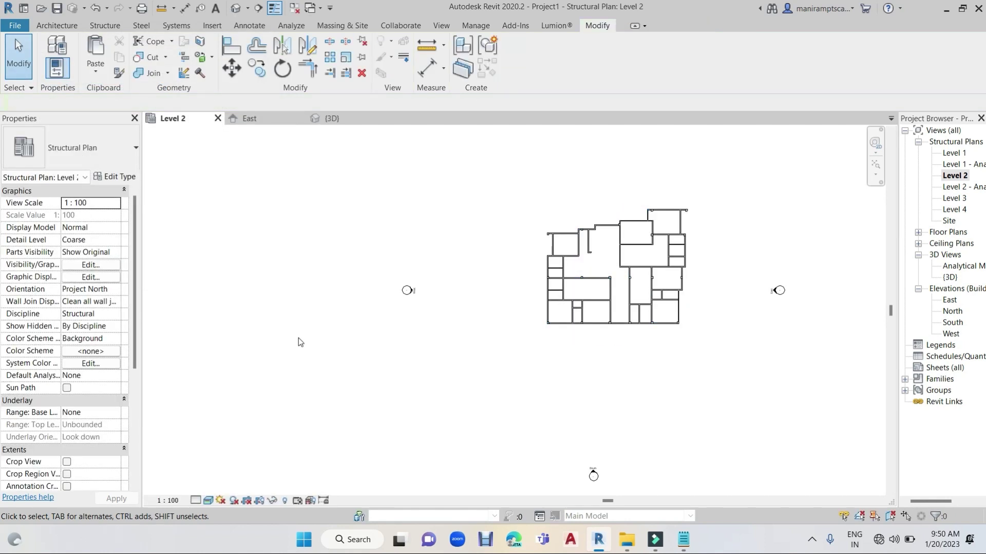
Step: Join the short Level 2 beam to the vertical wall with Trim/Extend to Corner
scroll(553, 254, up, 1)
scroll(553, 254, up, 2)
scroll(560, 239, up, 2)
scroll(493, 238, up, 2)
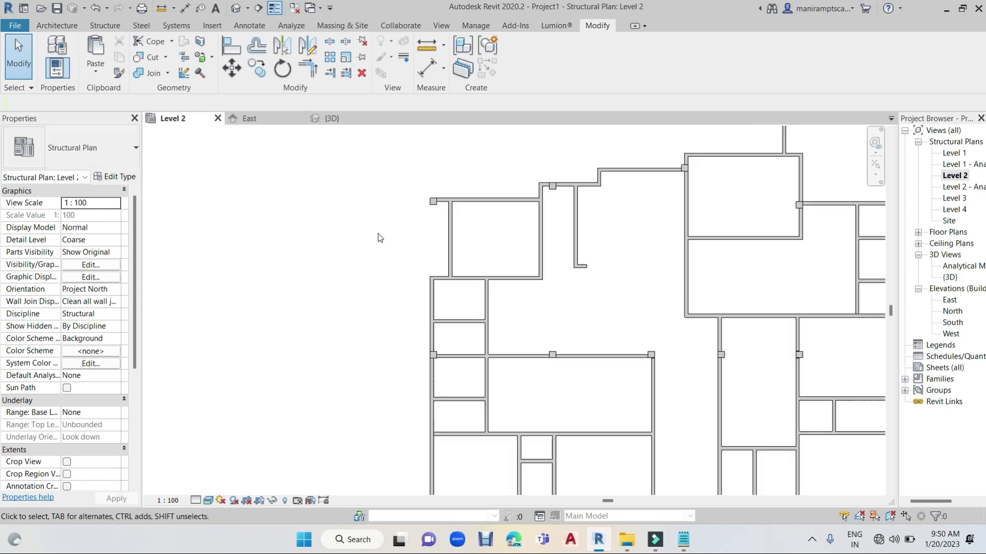
scroll(431, 217, up, 2)
scroll(437, 225, down, 1)
scroll(432, 246, down, 1)
scroll(514, 226, down, 1)
middle_drag(561, 220, 491, 236)
scroll(585, 272, up, 2)
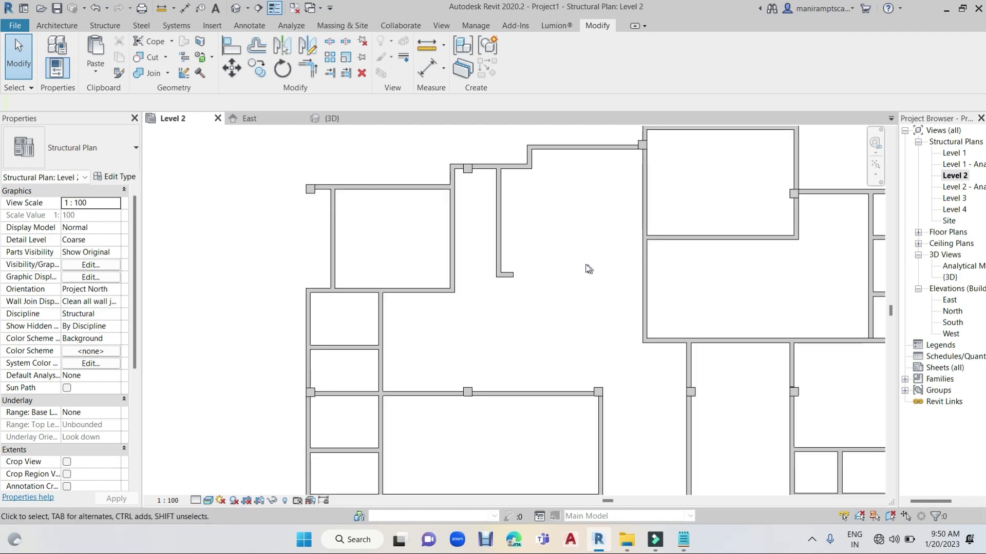
click(307, 68)
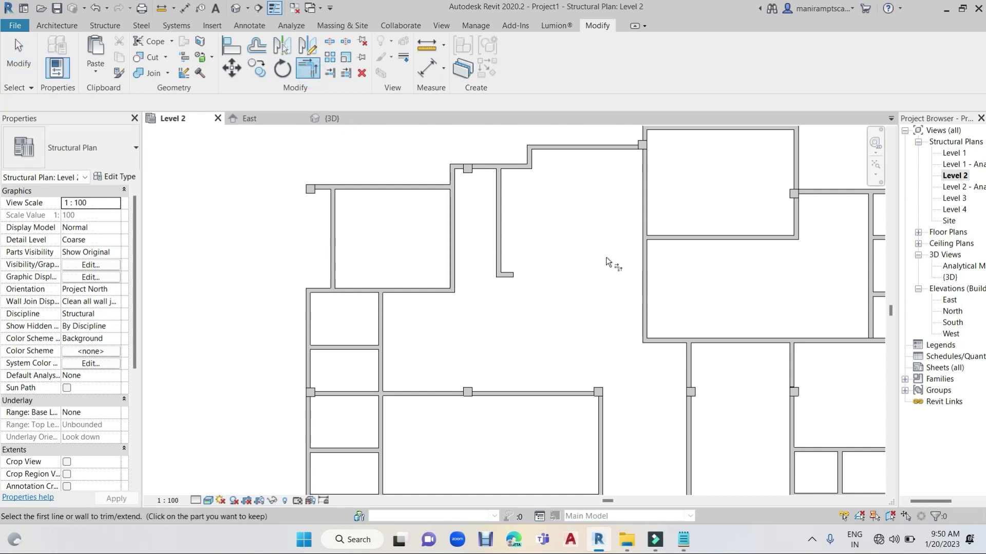
click(645, 272)
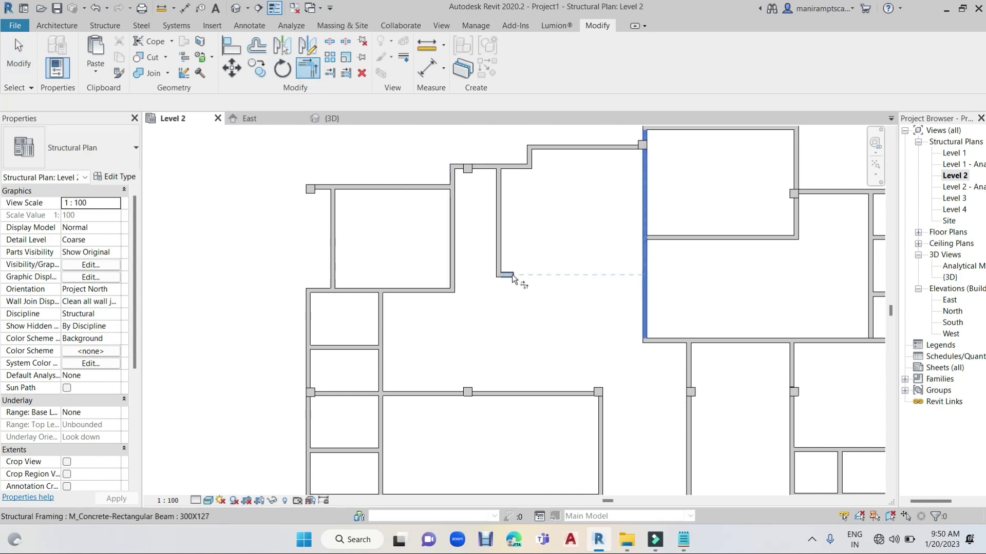
click(531, 306)
scroll(535, 307, down, 1)
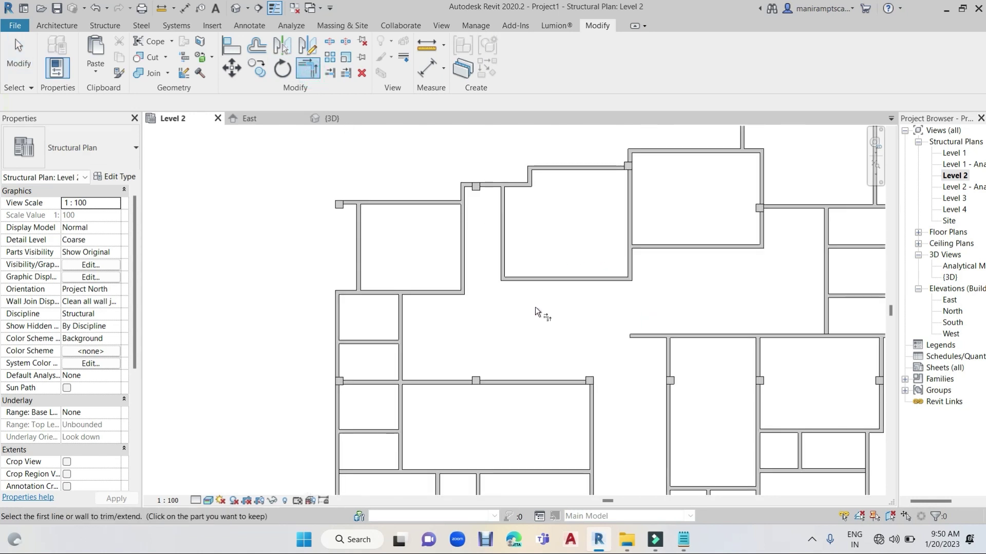
scroll(535, 312, up, 1)
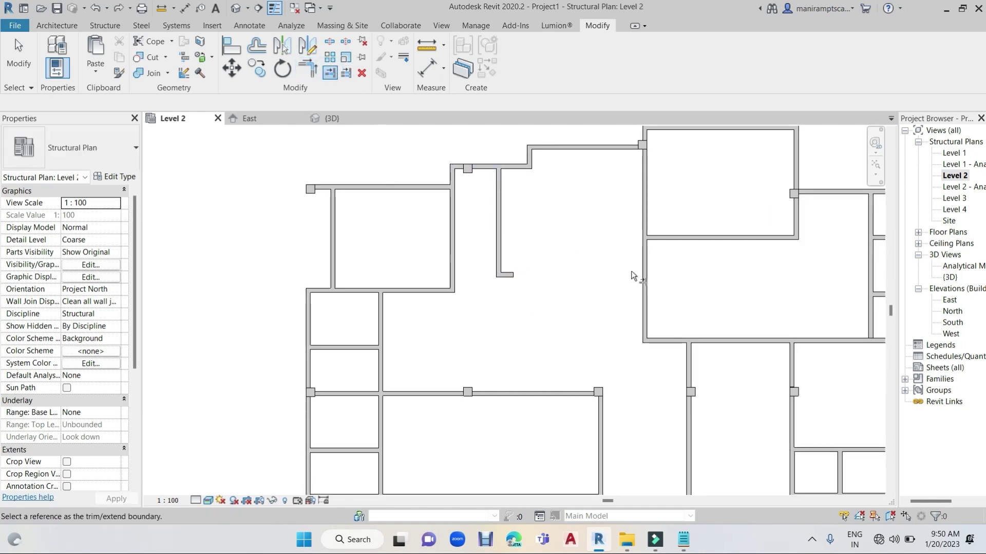
Step: Extend the beam to the wall boundary with Trim/Extend Single Element
click(644, 256)
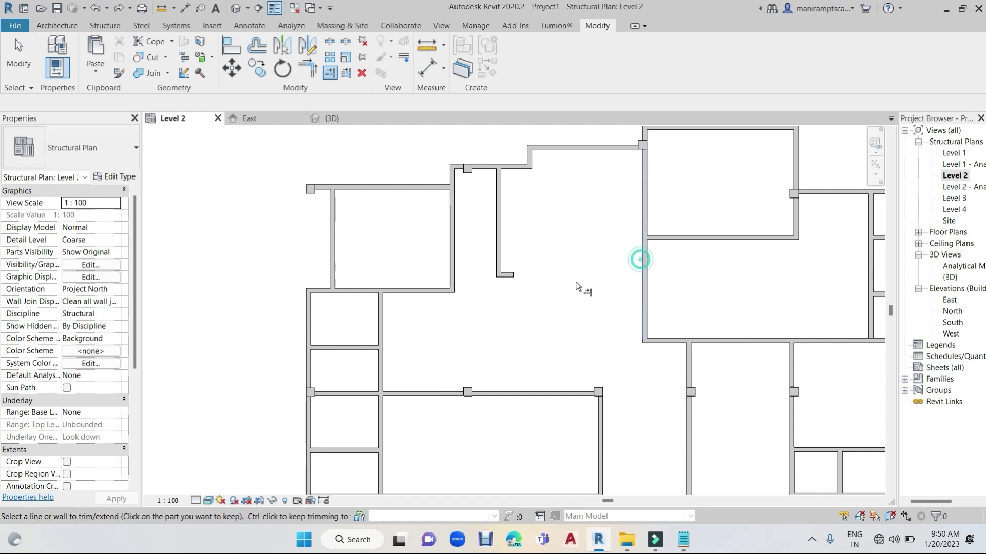
click(509, 278)
scroll(529, 335, down, 2)
scroll(541, 339, down, 1)
scroll(467, 268, up, 1)
scroll(460, 267, down, 1)
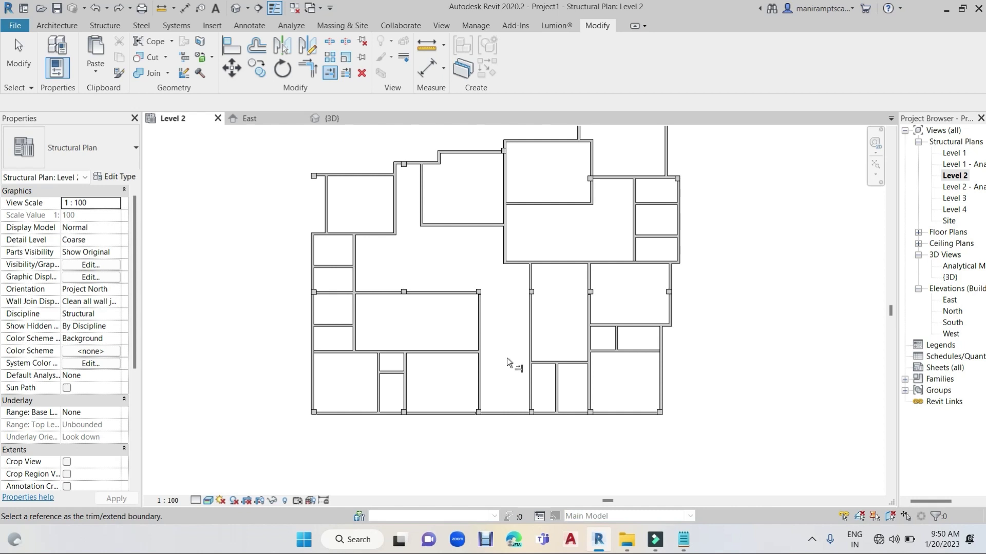
Step: Switch the Level 2 plan's visual style to Wireframe
click(208, 500)
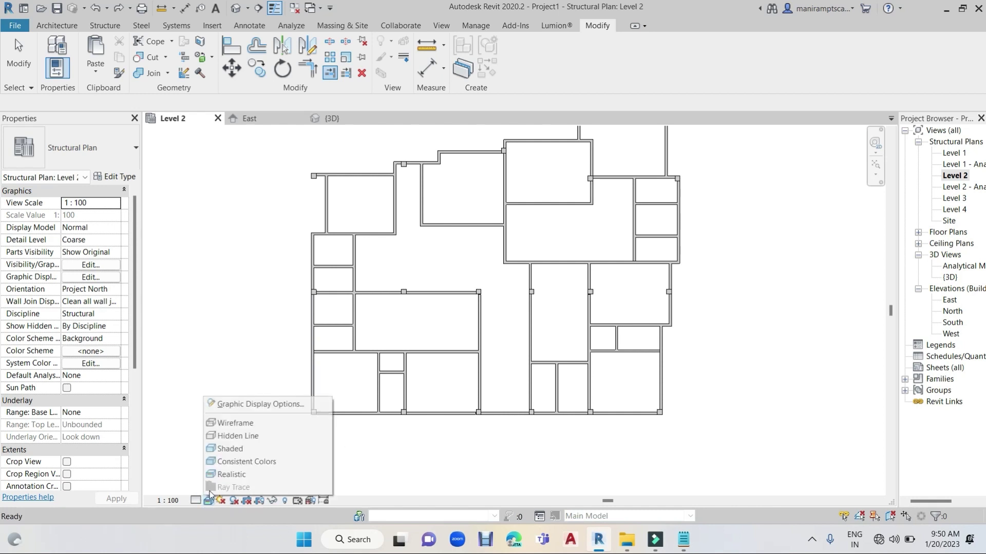
click(234, 423)
scroll(291, 405, down, 2)
scroll(329, 398, down, 2)
scroll(340, 399, down, 1)
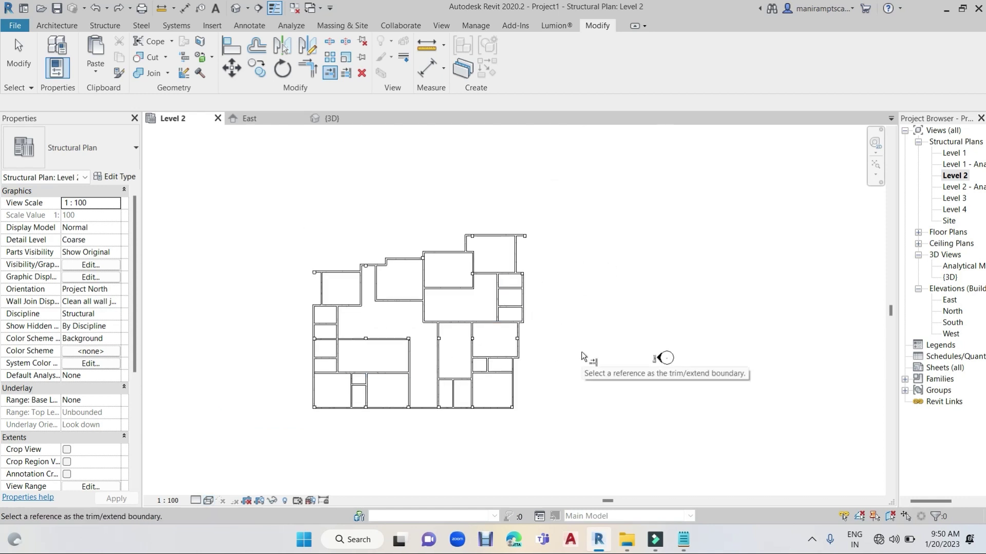
click(236, 9)
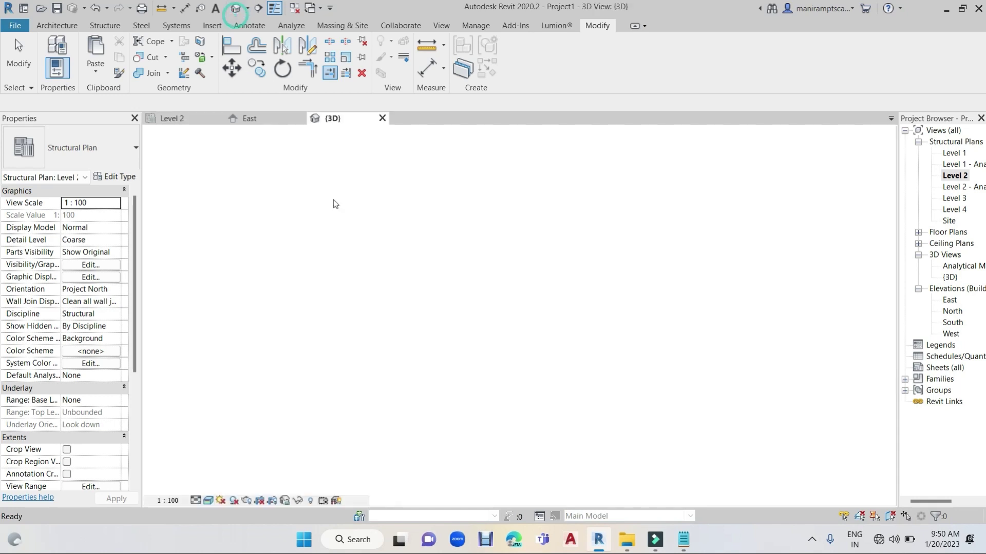
middle_drag(551, 378, 693, 315)
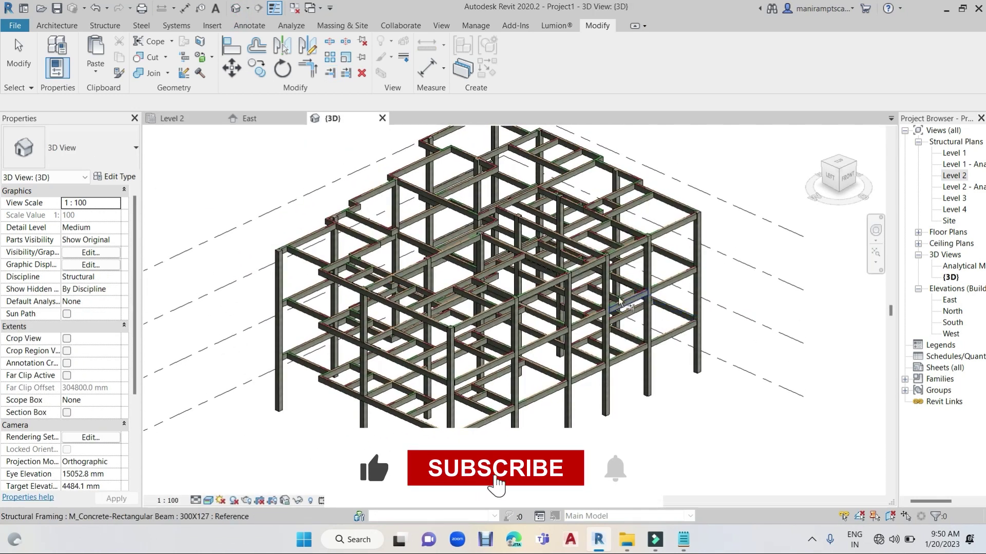